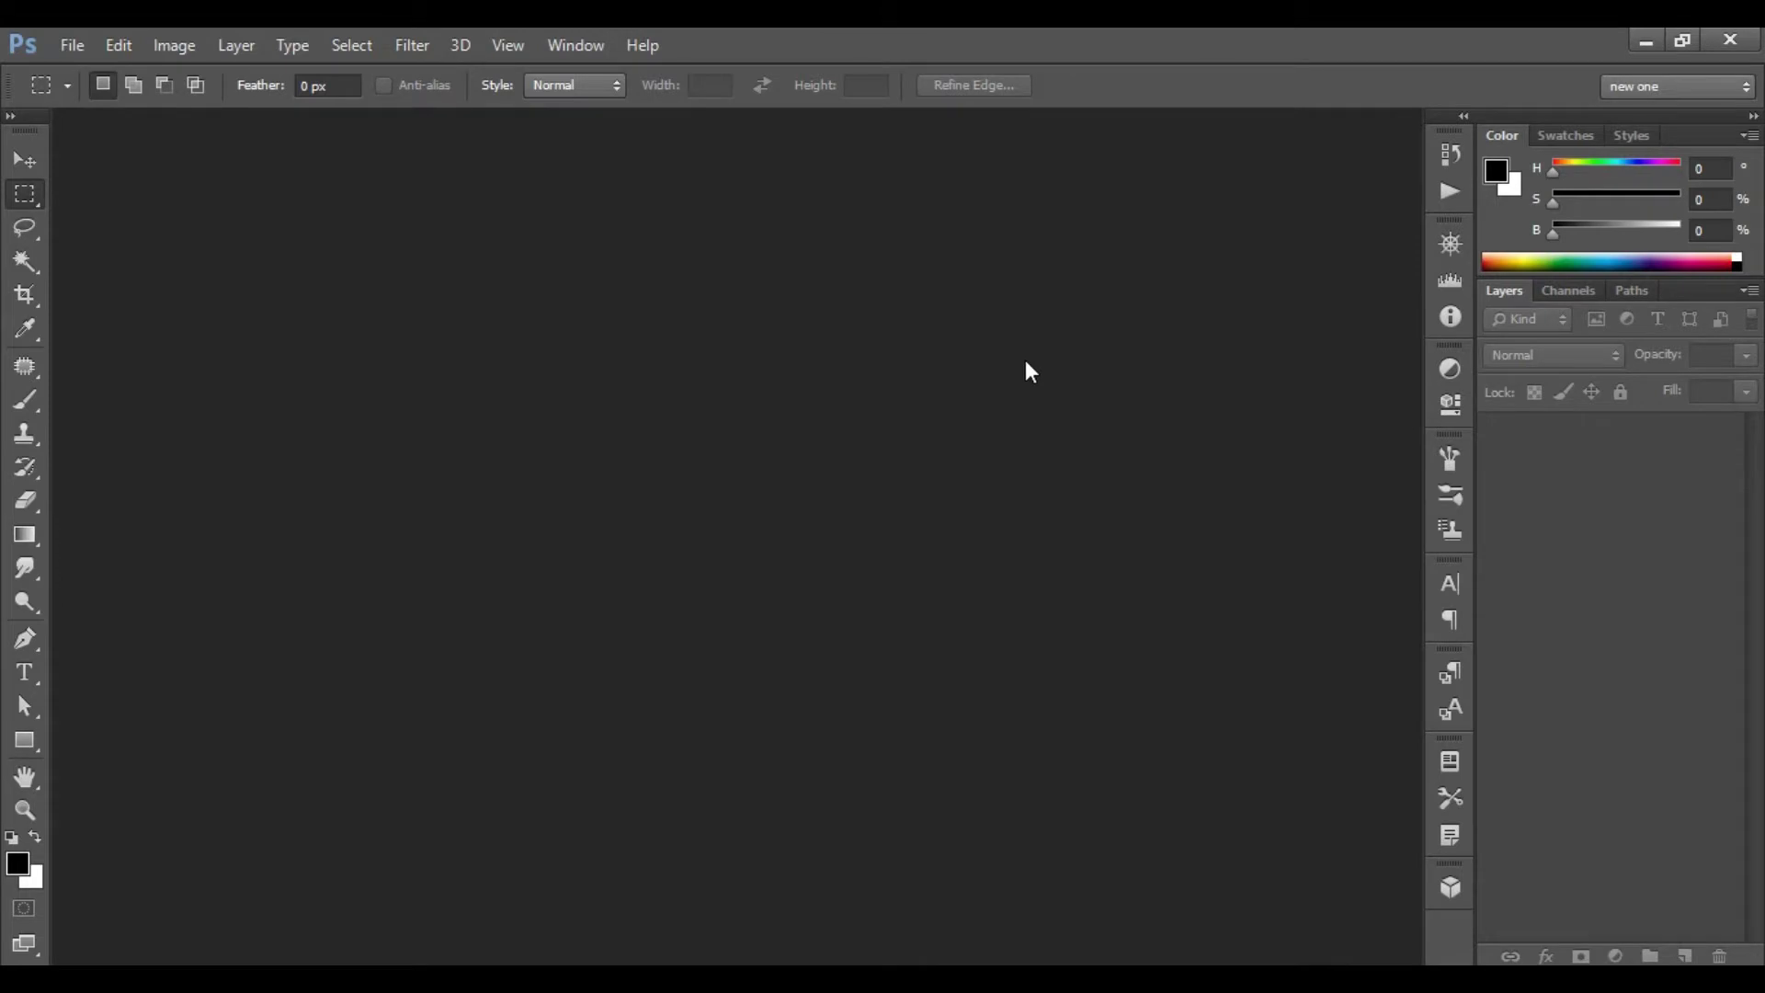
- Create a new 3.5 × 2 inch, 300 pixels/inch RGB document with a white background
left_click(70, 43)
left_click(135, 73)
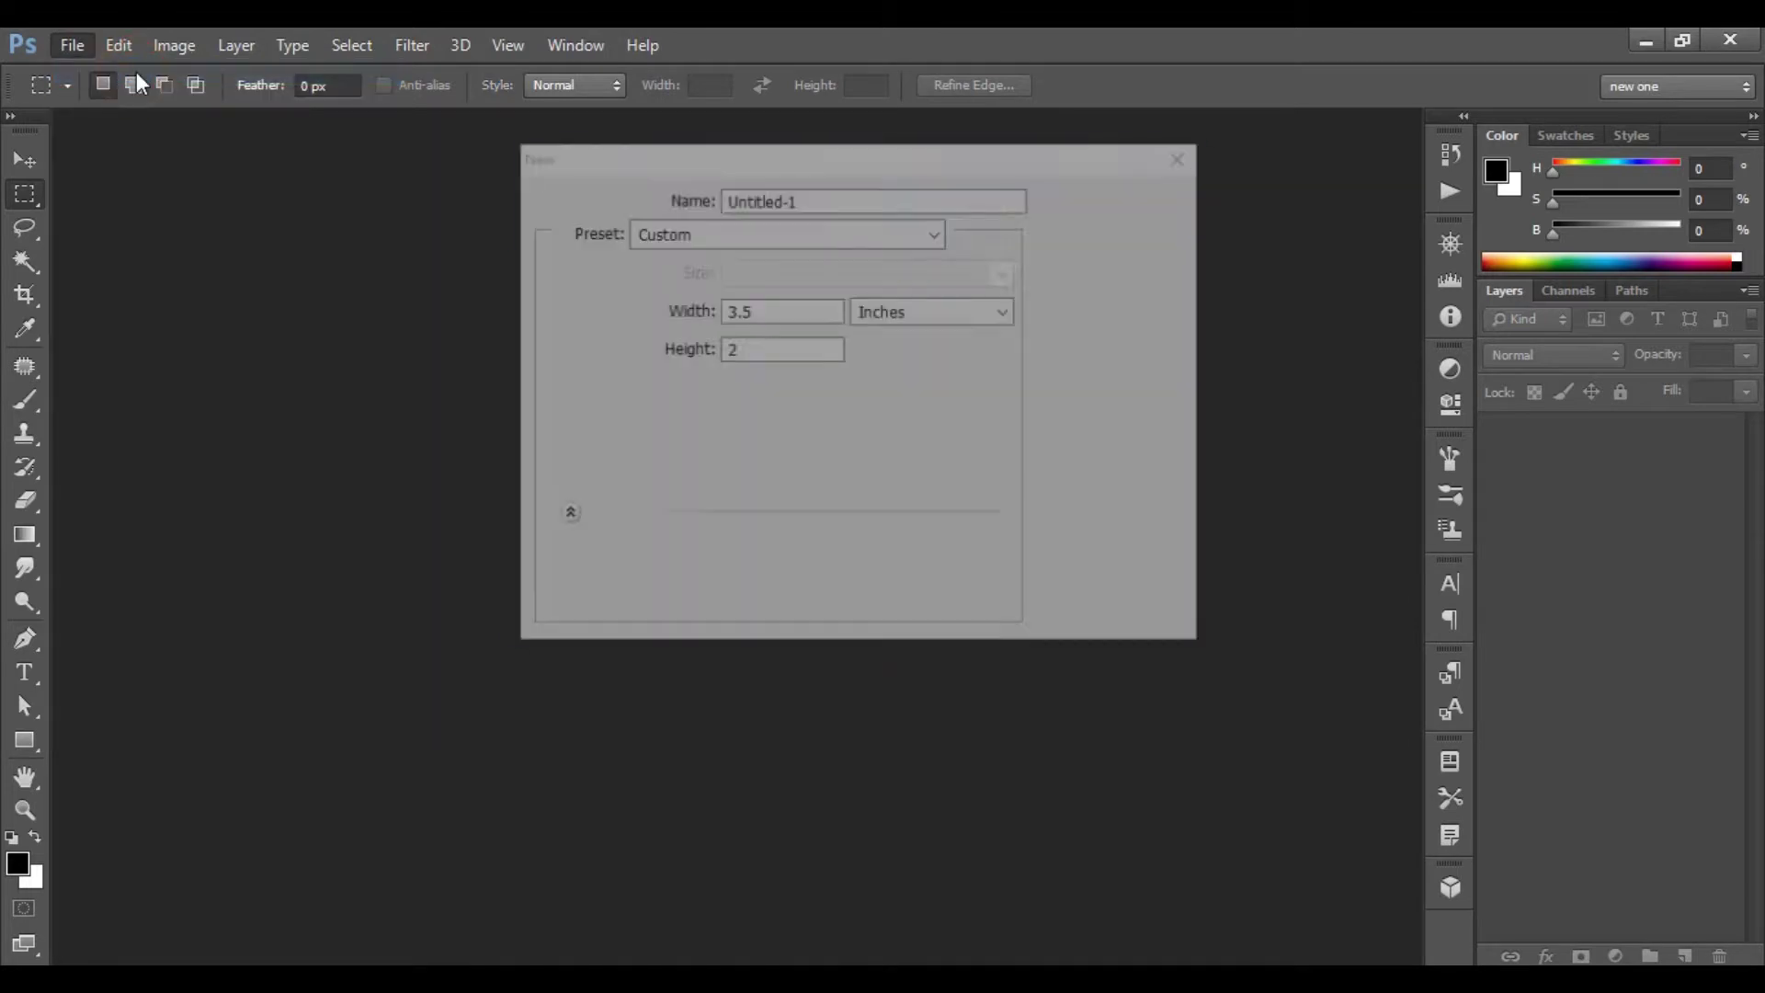
left_click(768, 307)
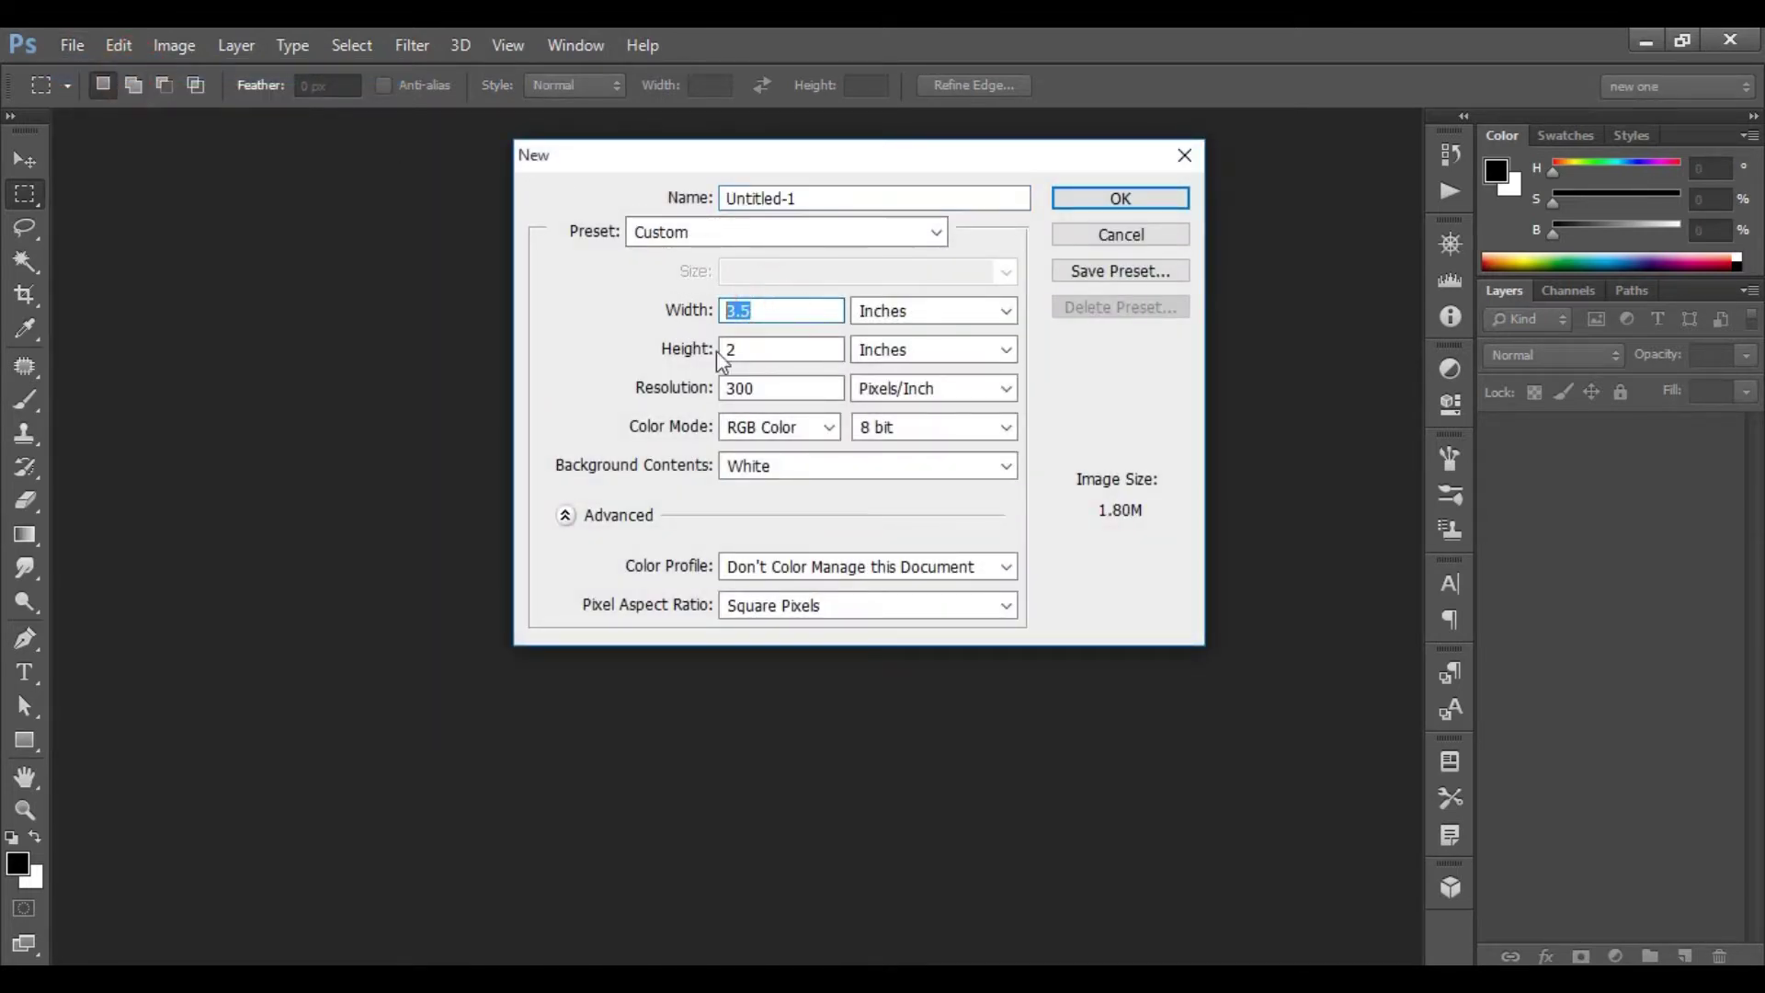
double_click(771, 350)
left_click(952, 314)
left_click(947, 328)
double_click(771, 388)
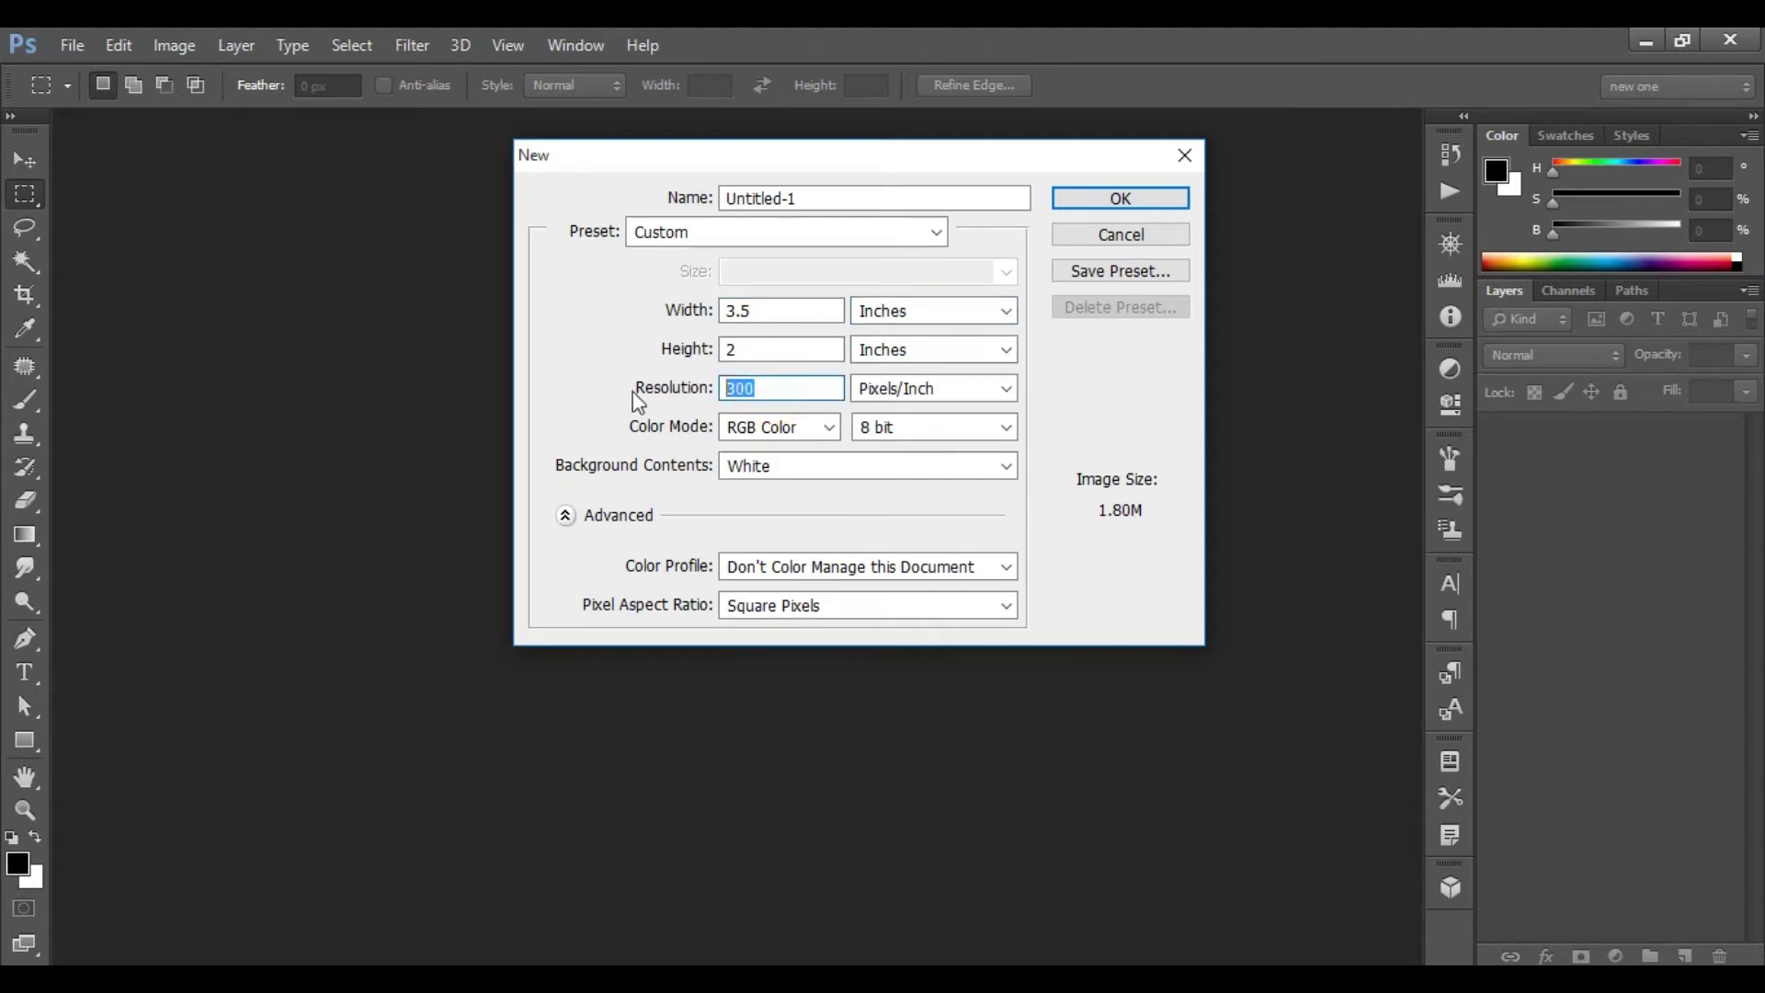
left_click(796, 428)
left_click(789, 430)
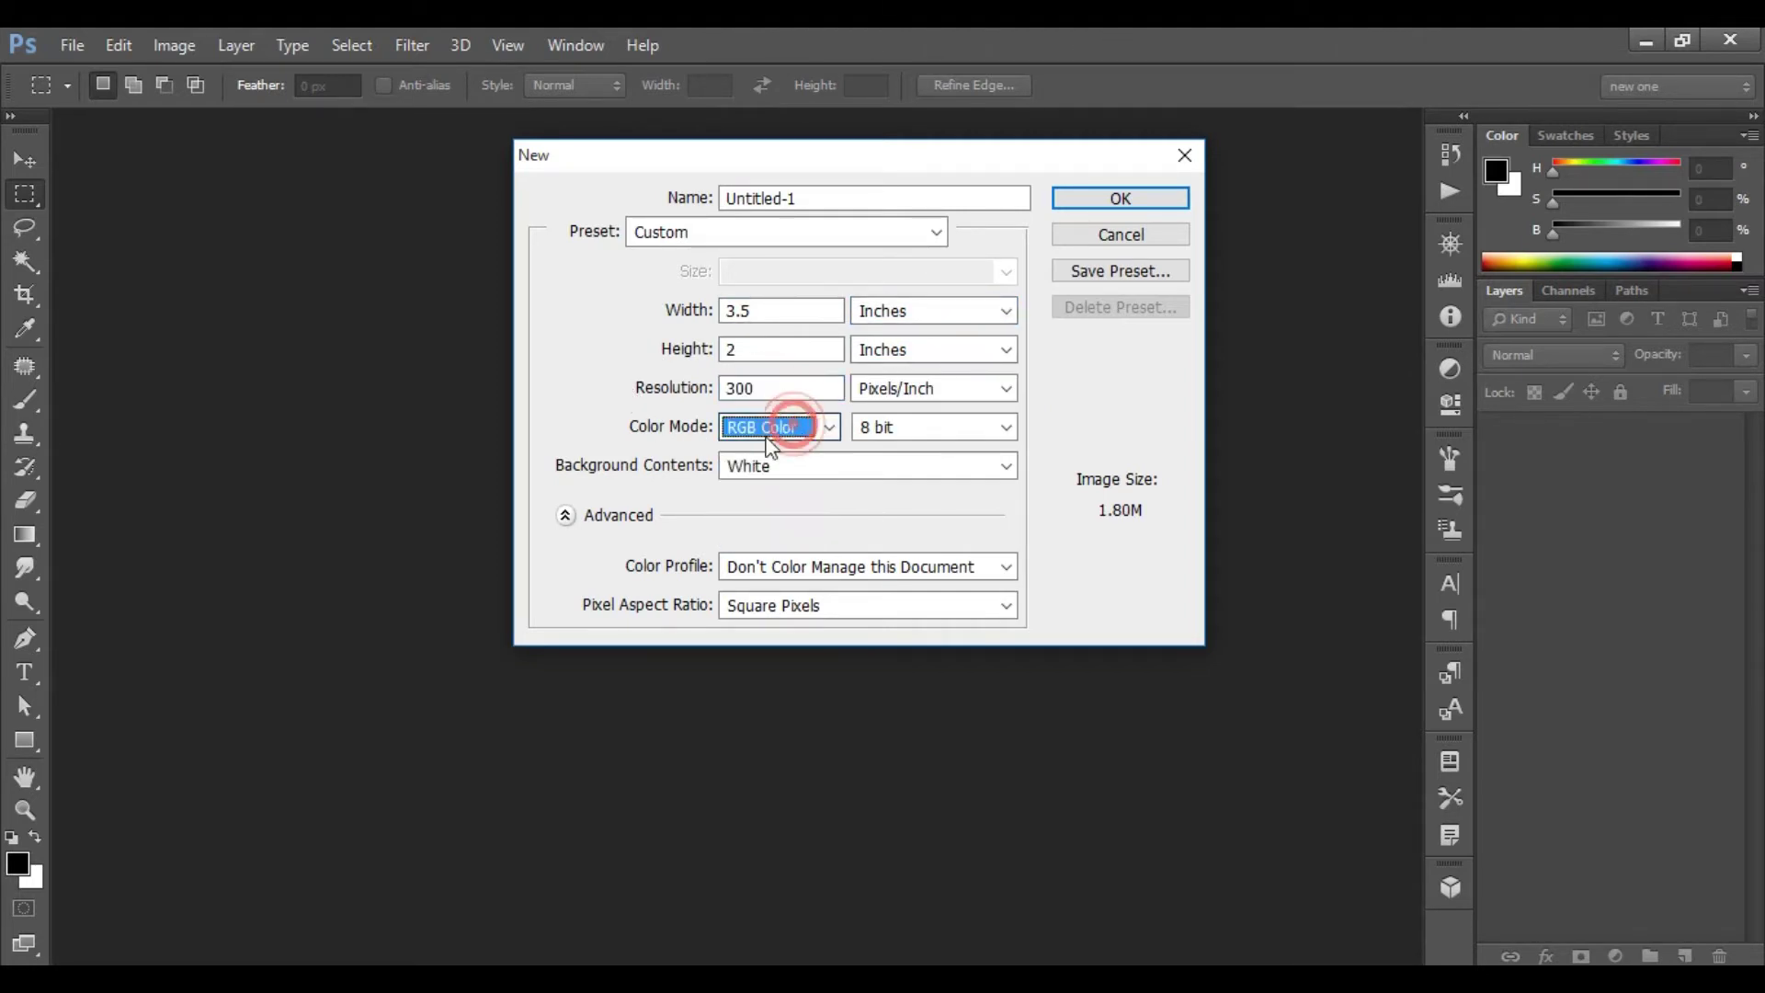
left_click(808, 467)
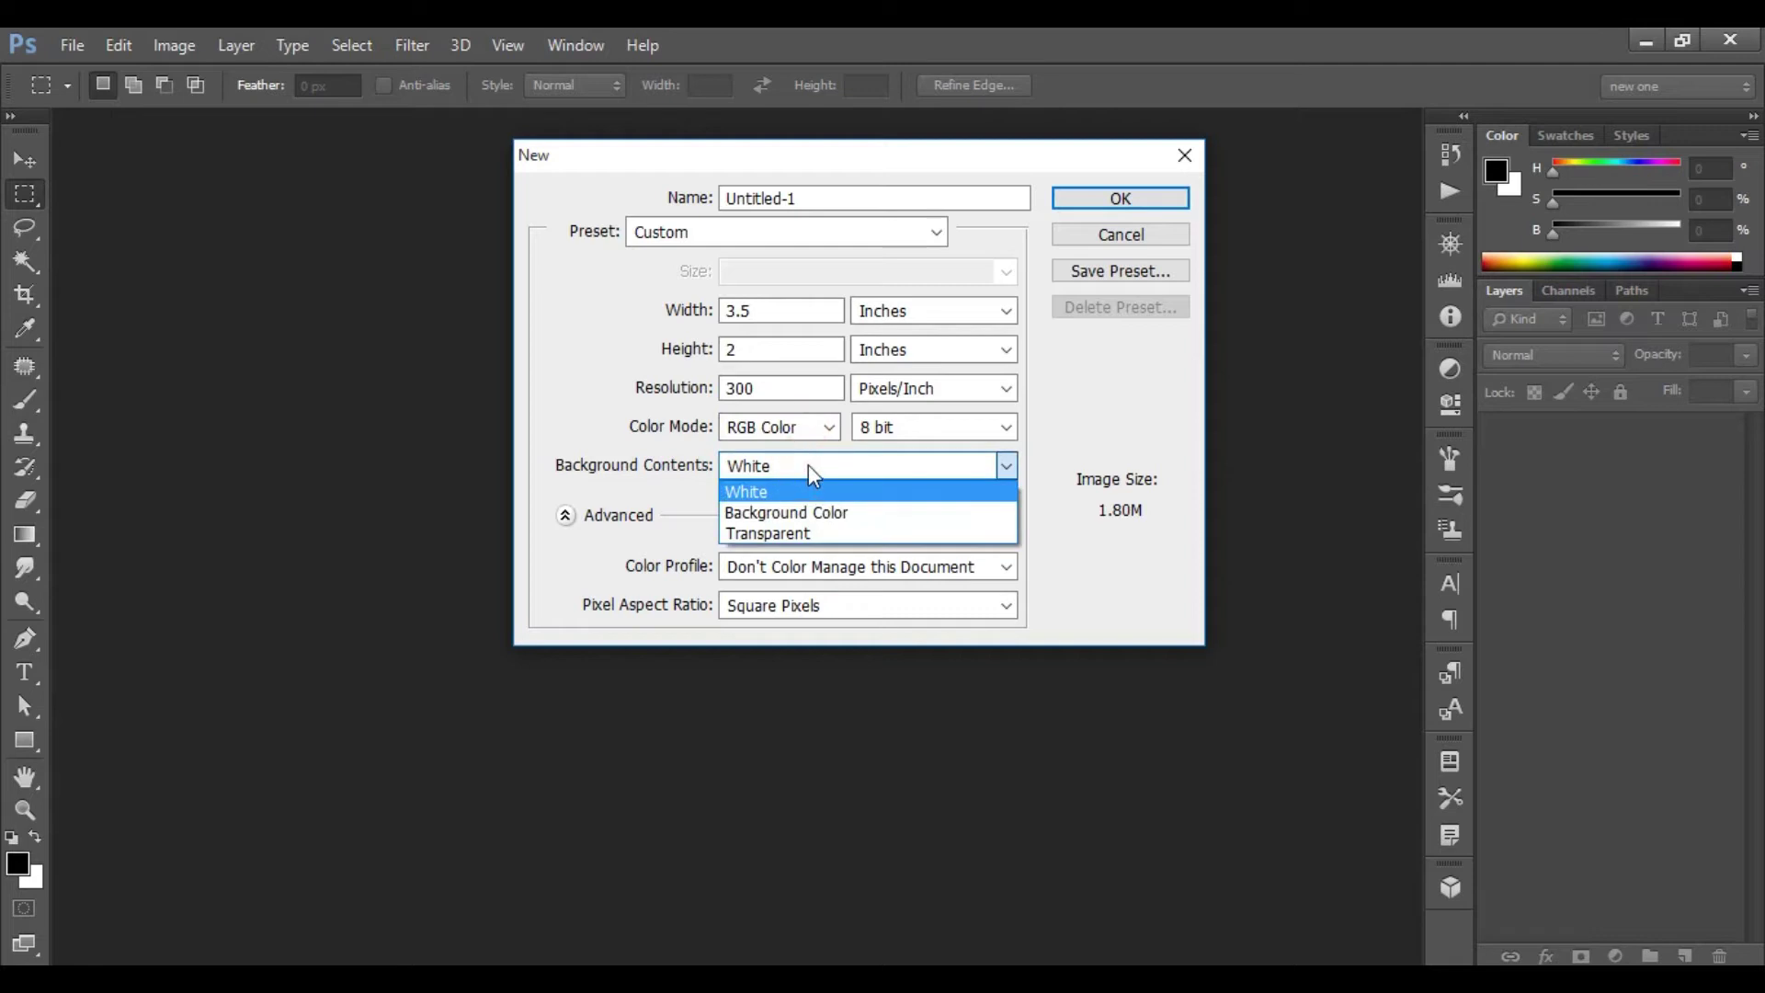
left_click(808, 465)
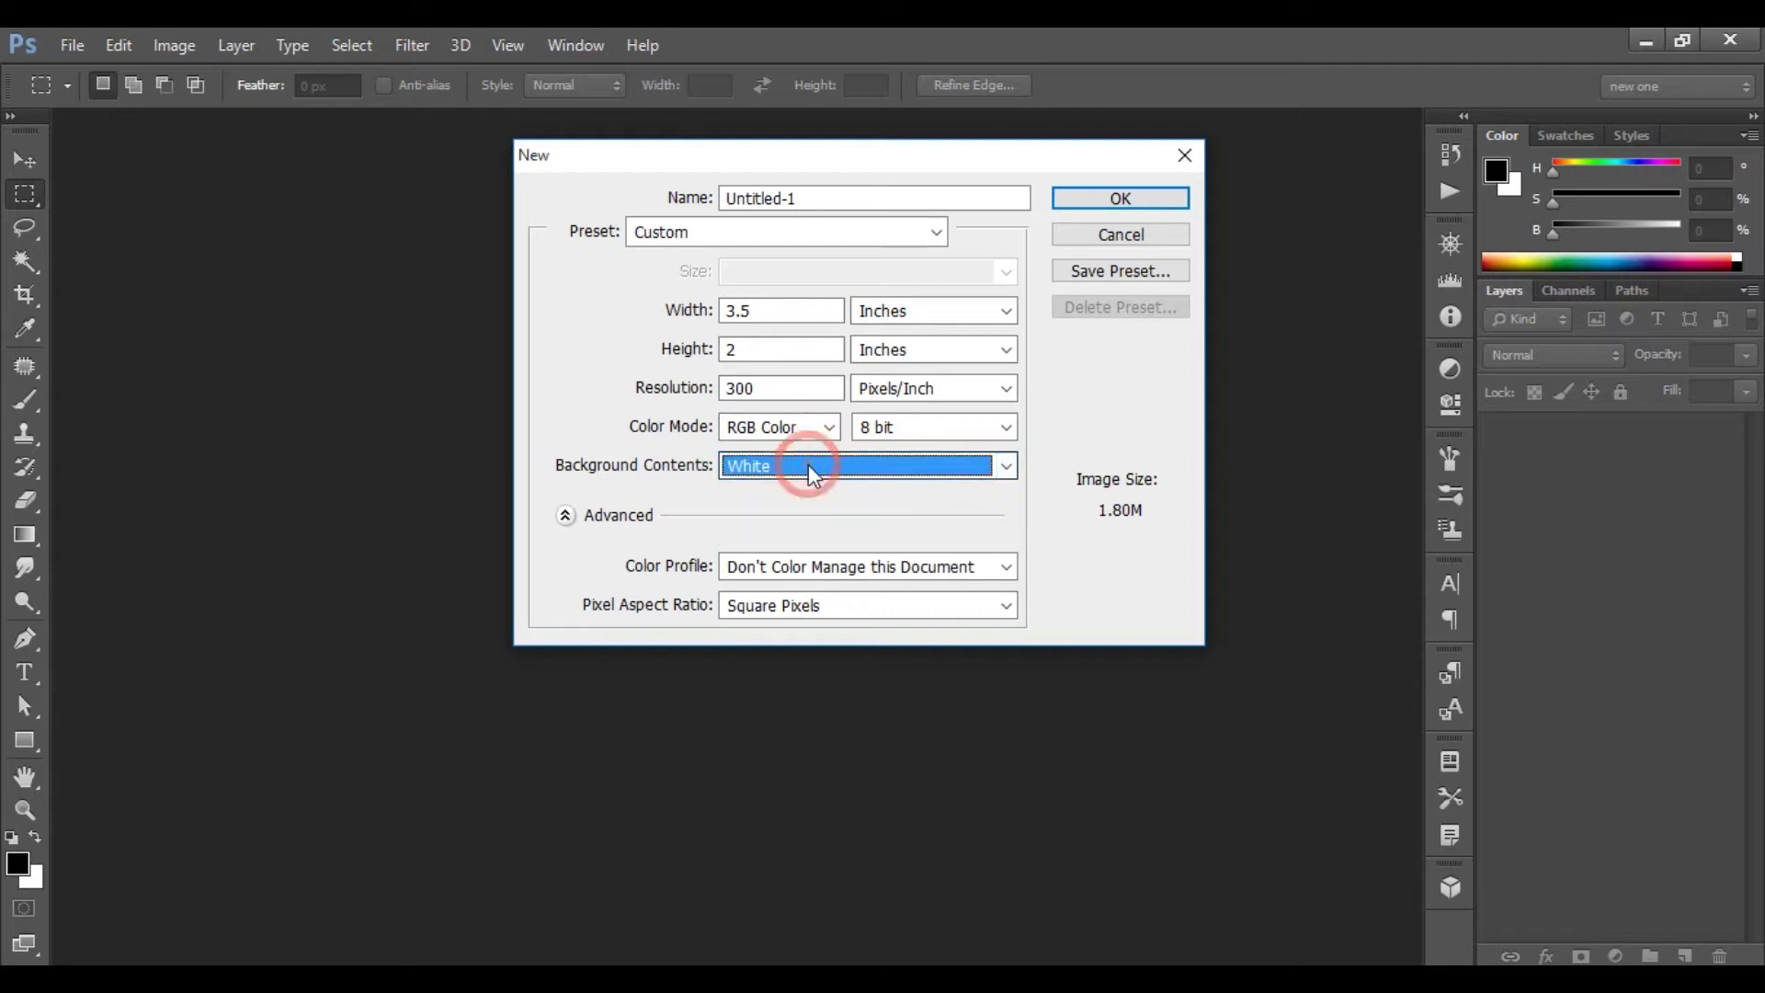
left_click(1121, 198)
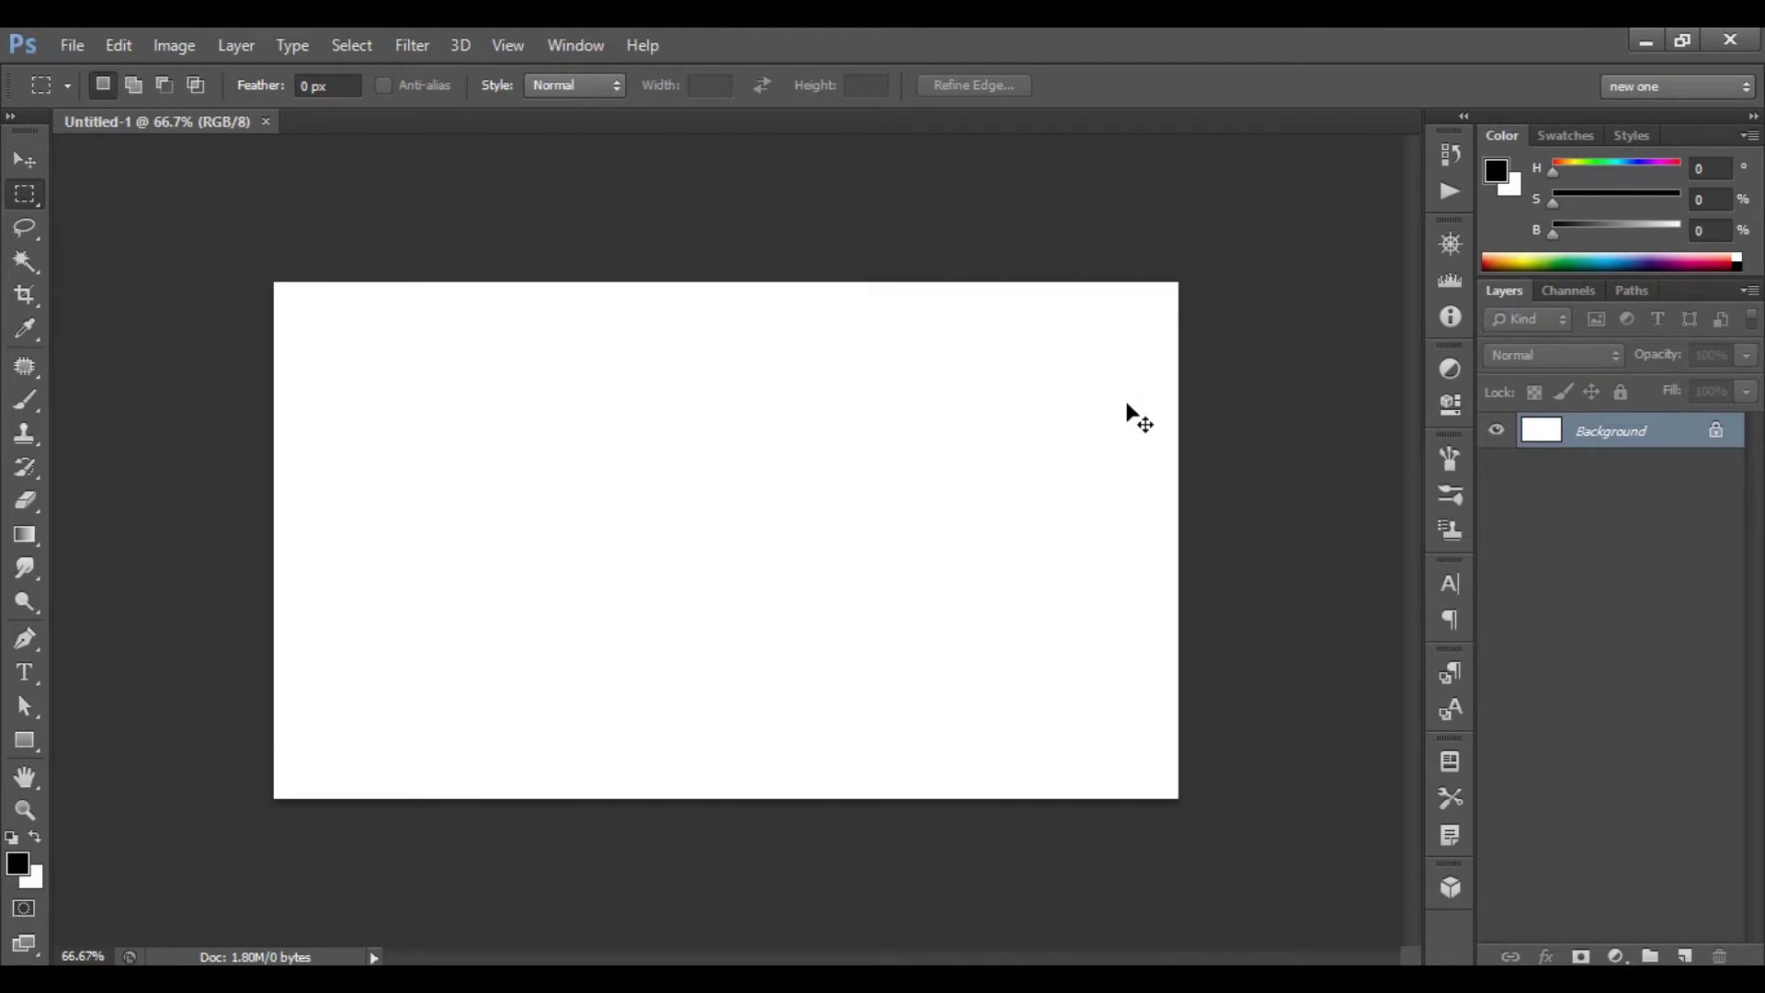
- Fit the canvas to the window, add Layer 1 and fill it with black
key("ctrl+0")
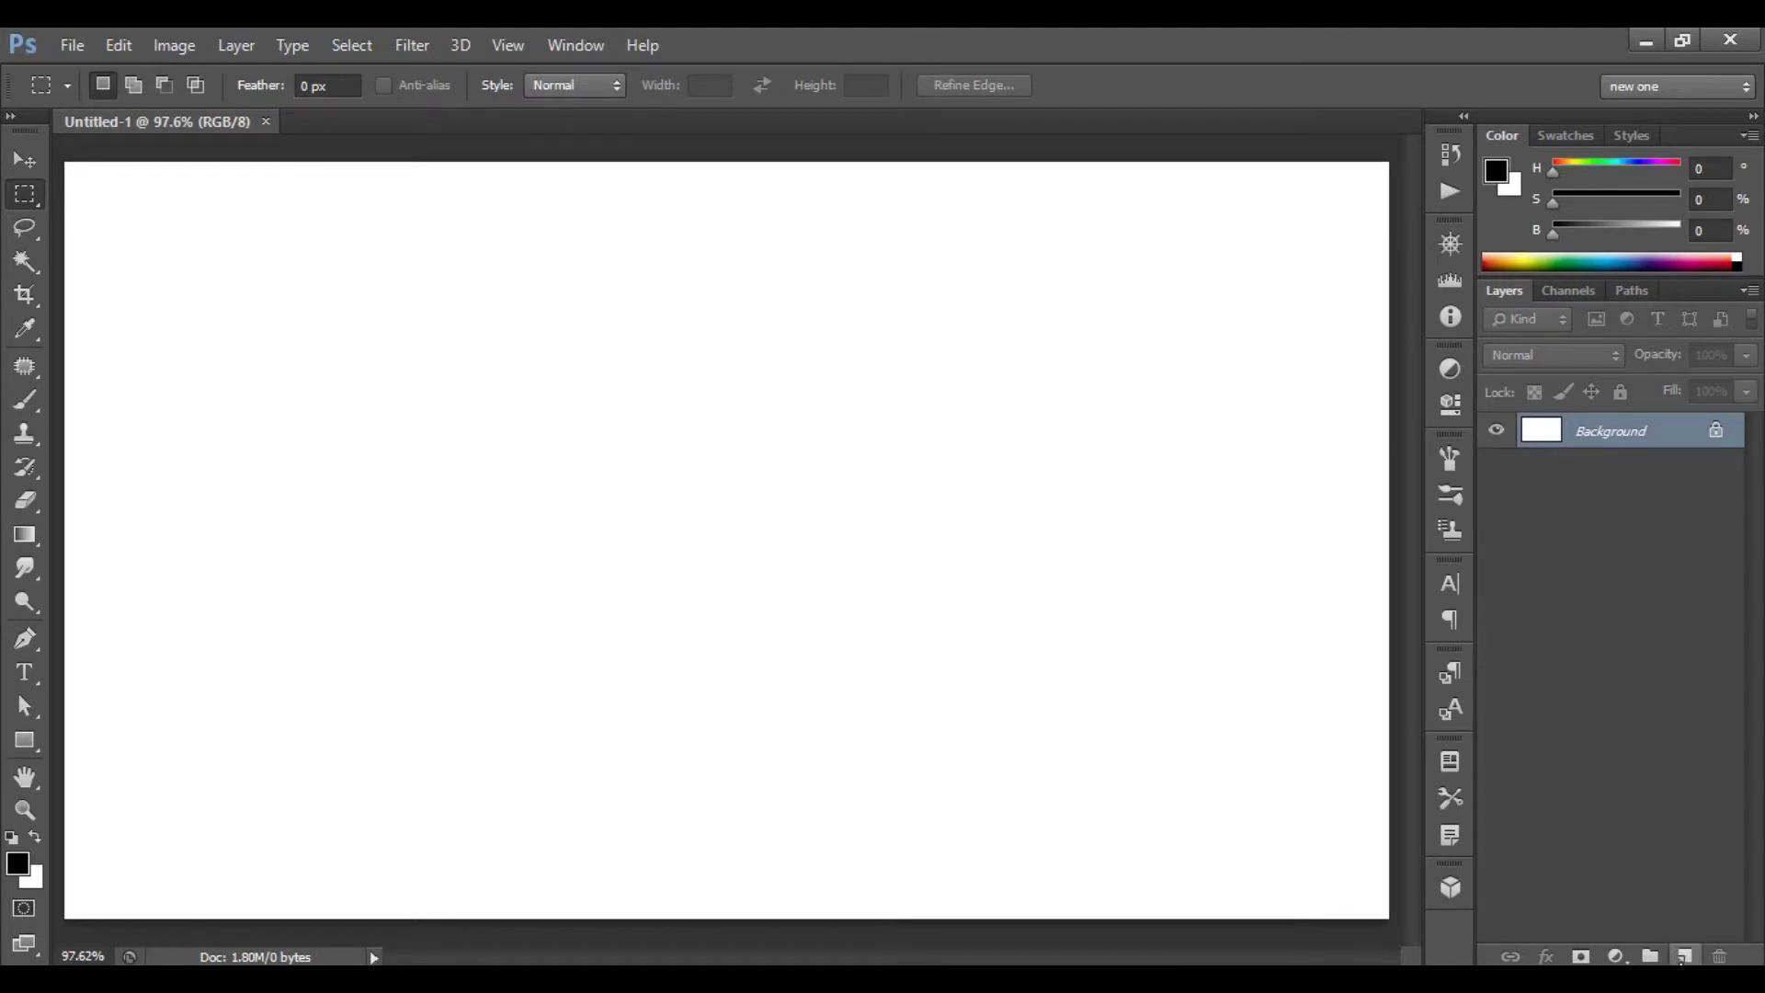
left_click(1685, 957)
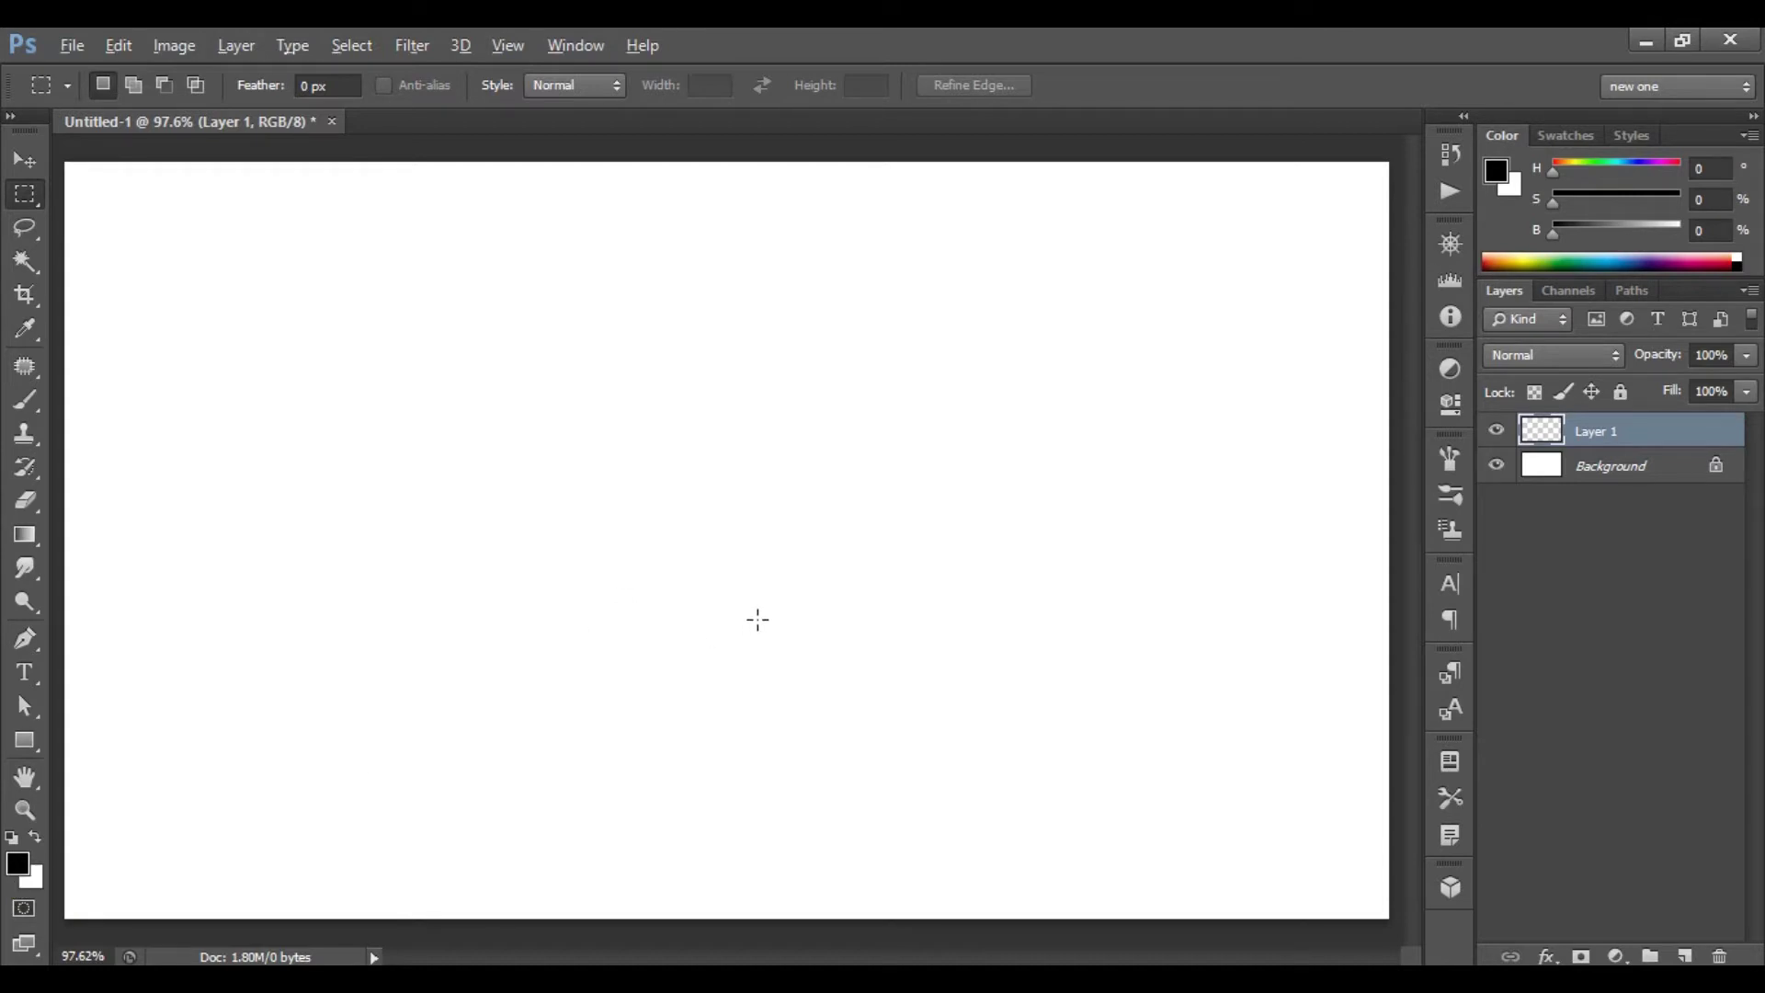
key("alt+BackSpace")
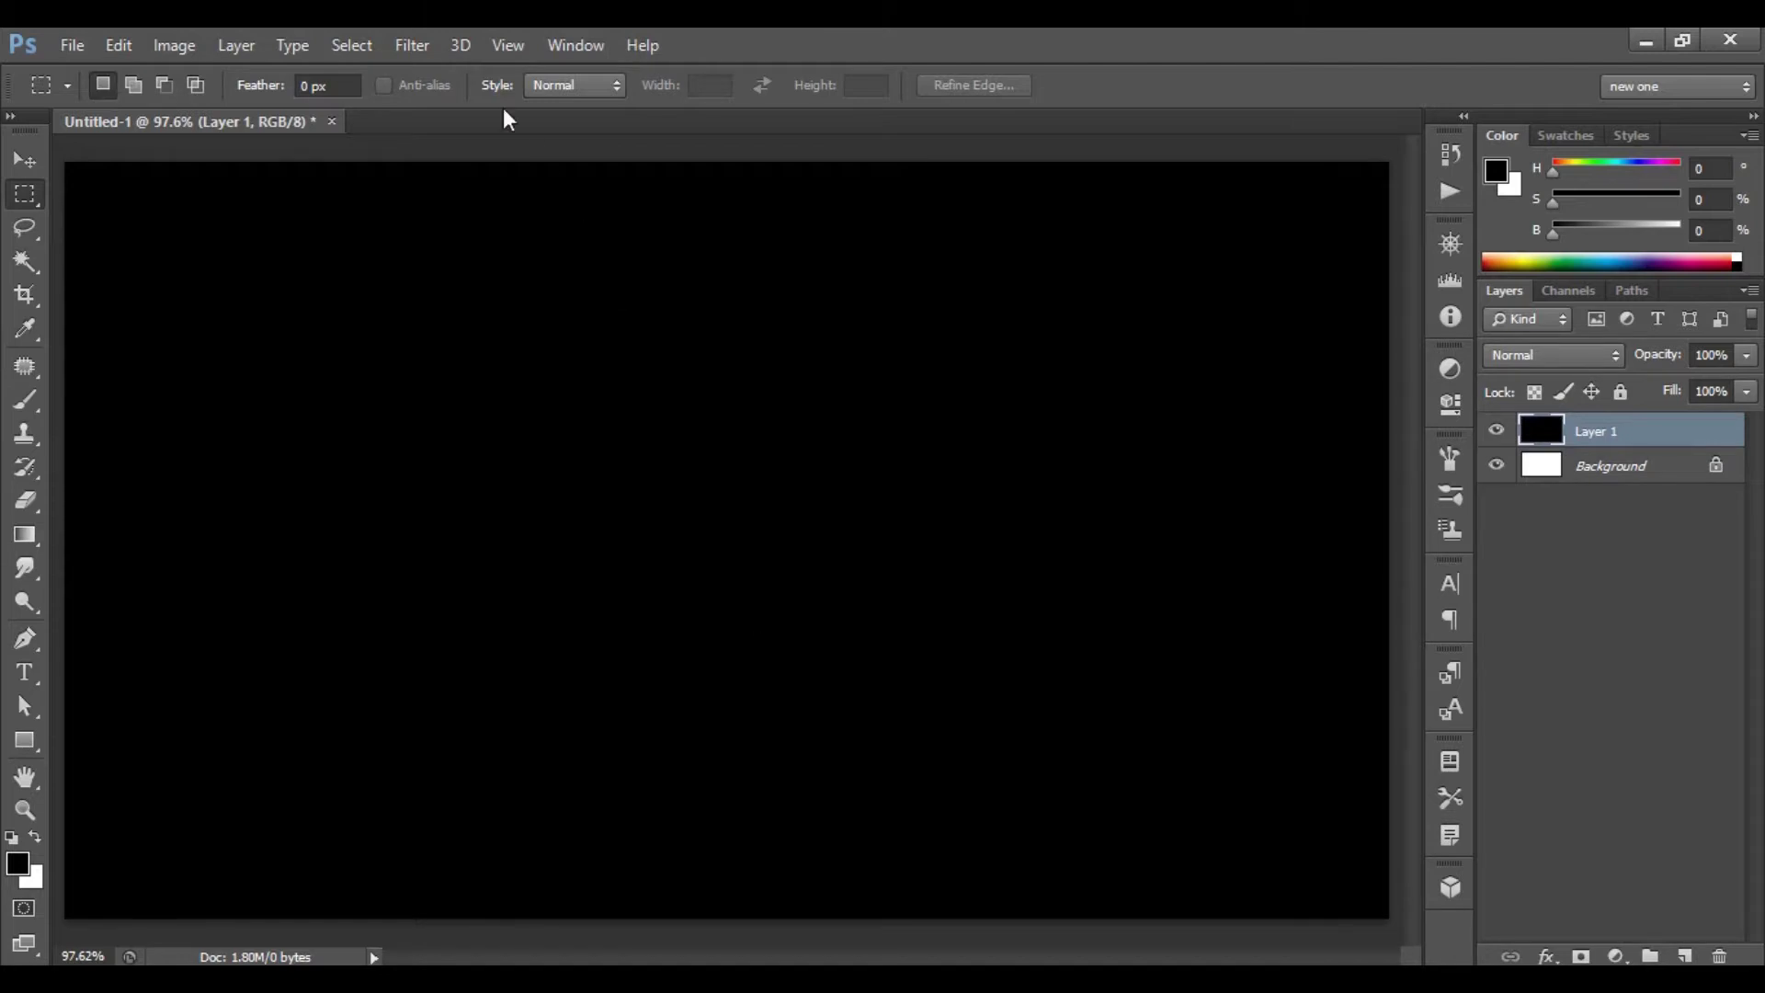
left_click(416, 50)
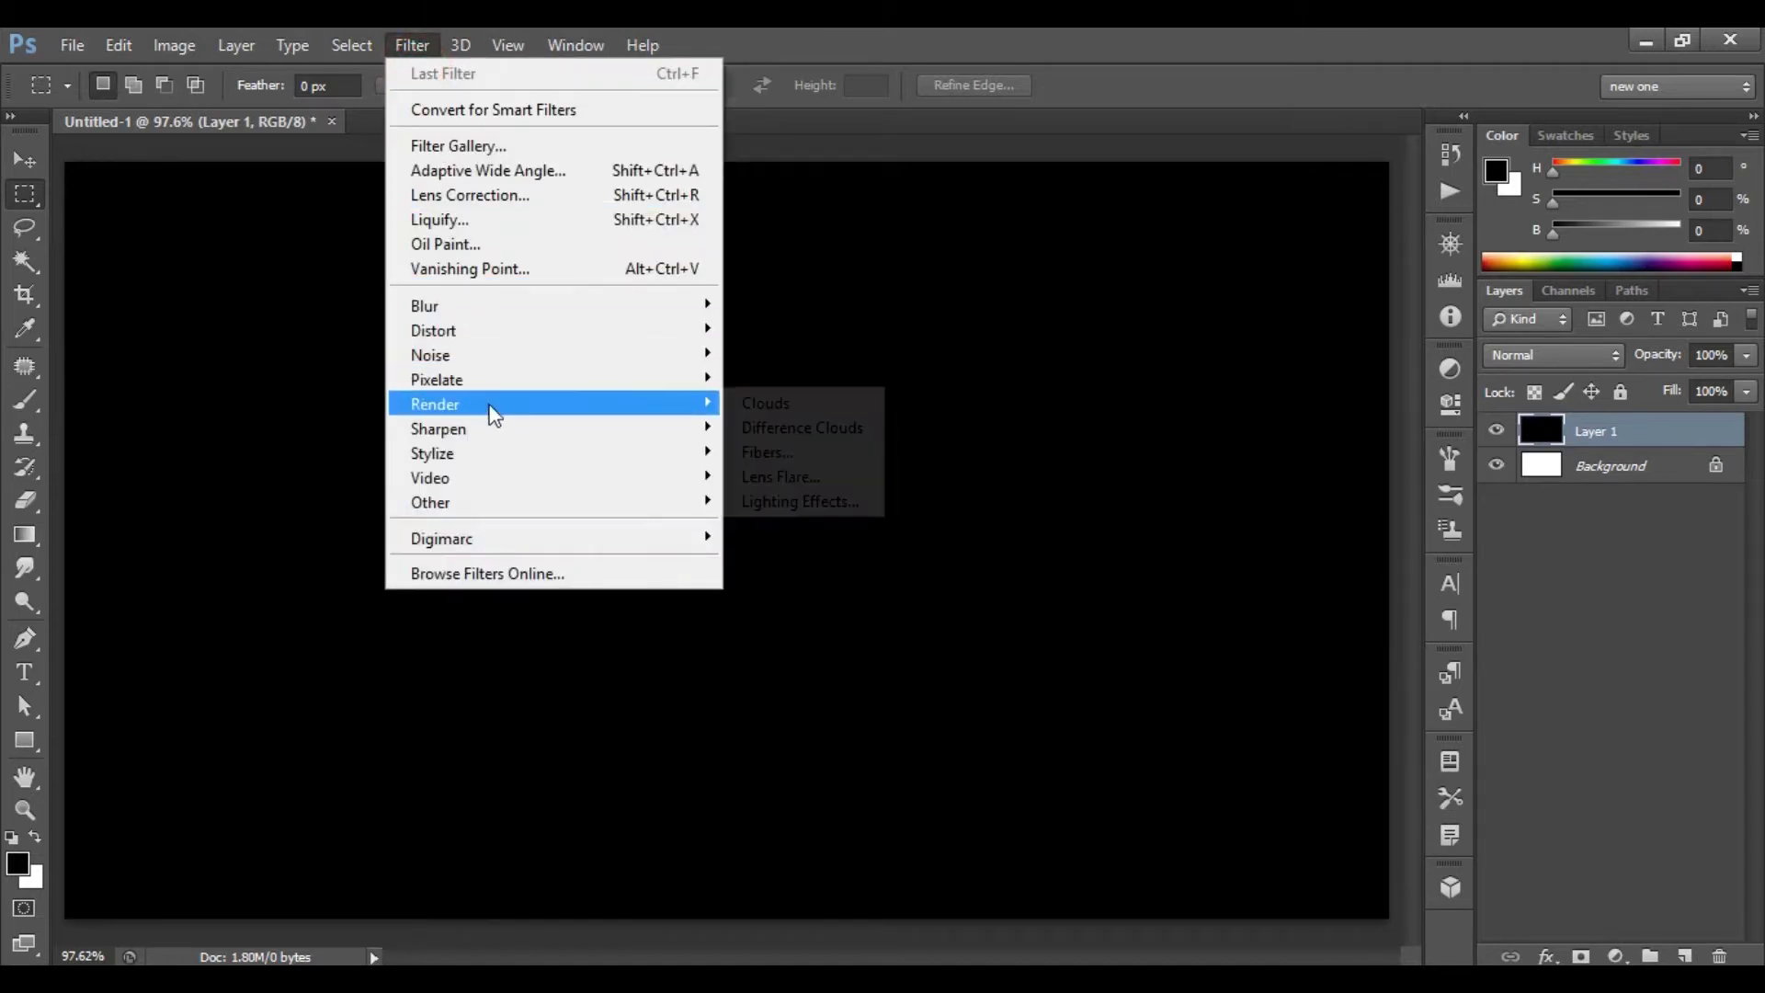
- Apply the Pointillize filter to Layer 1 with cell size 5
mouse_move(555, 386)
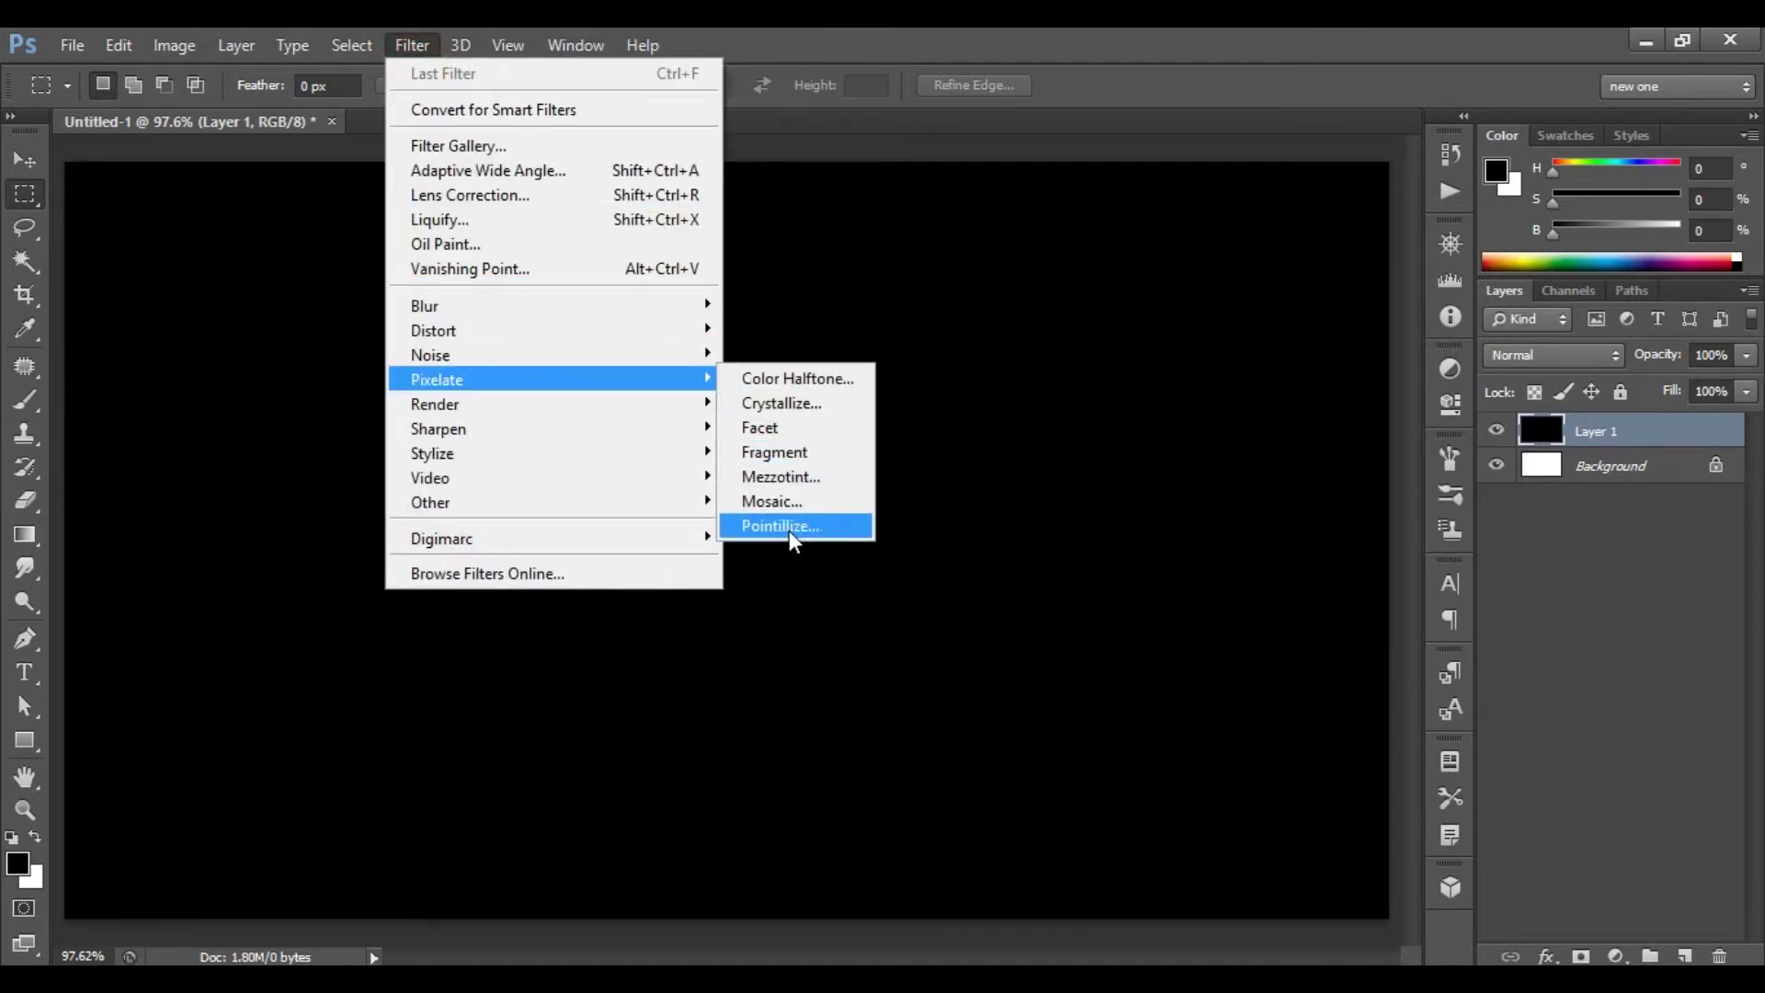
left_click(817, 531)
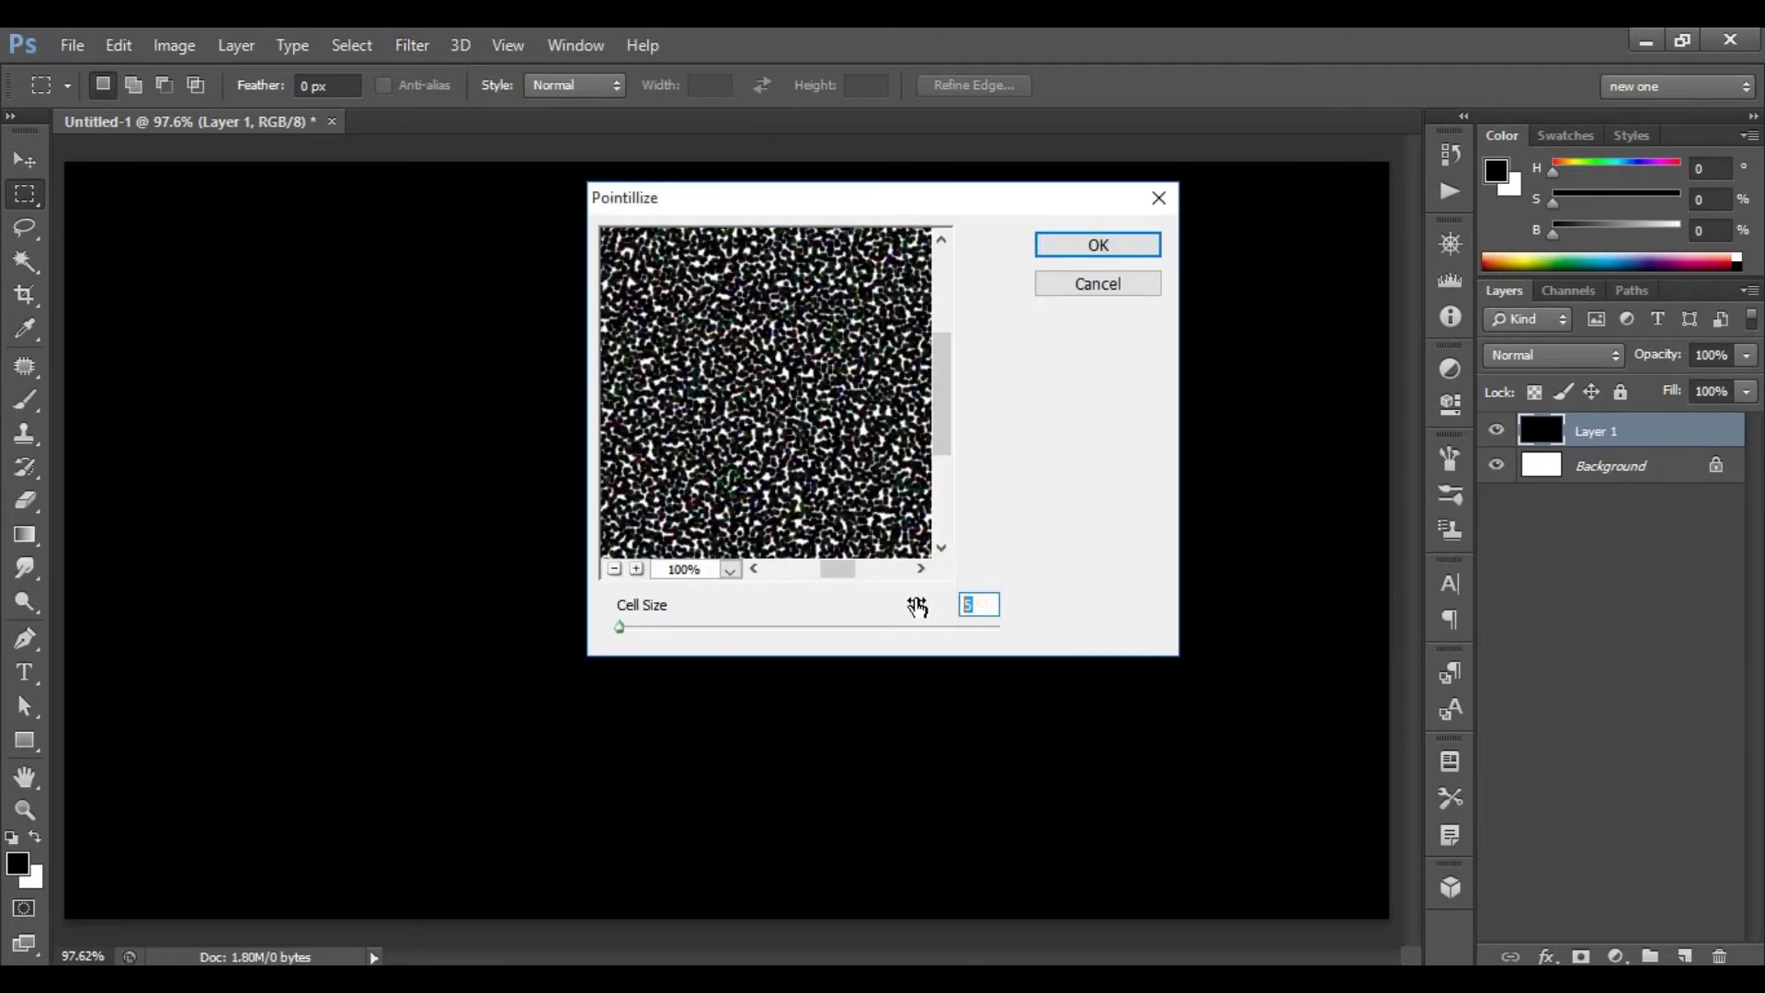
left_click(1136, 248)
- Apply the Crystallize filter with cell size 100
left_click(401, 44)
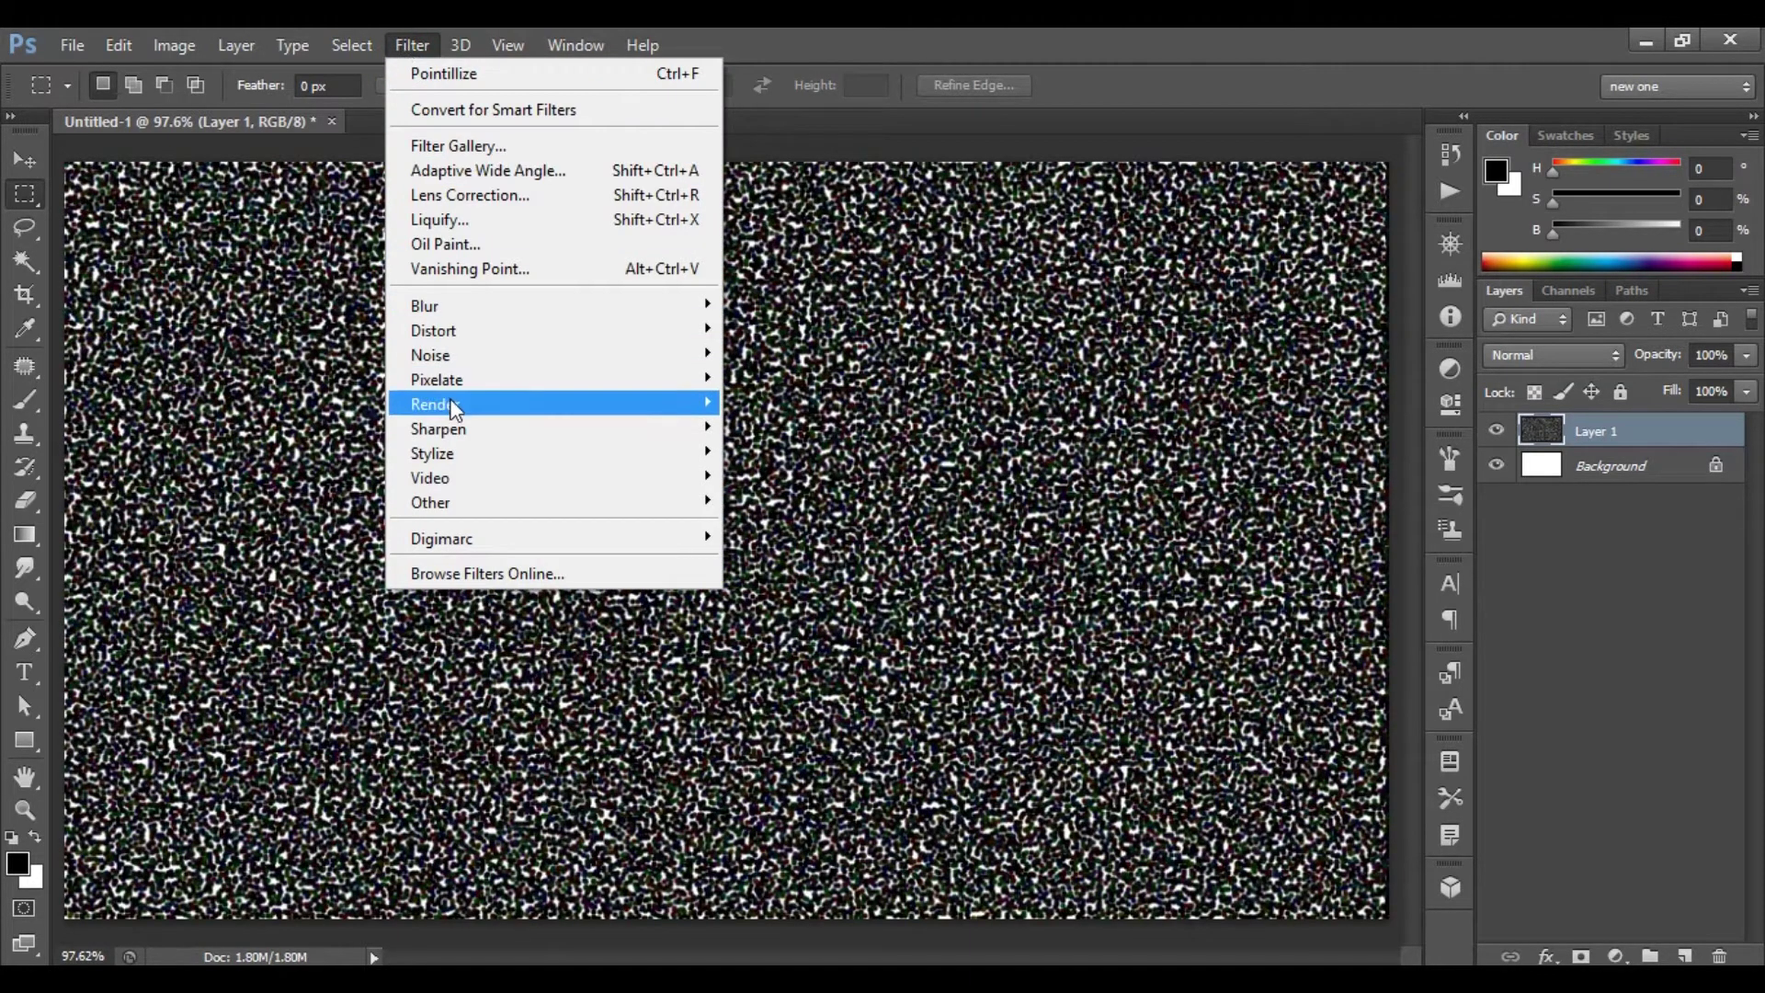
mouse_move(475, 379)
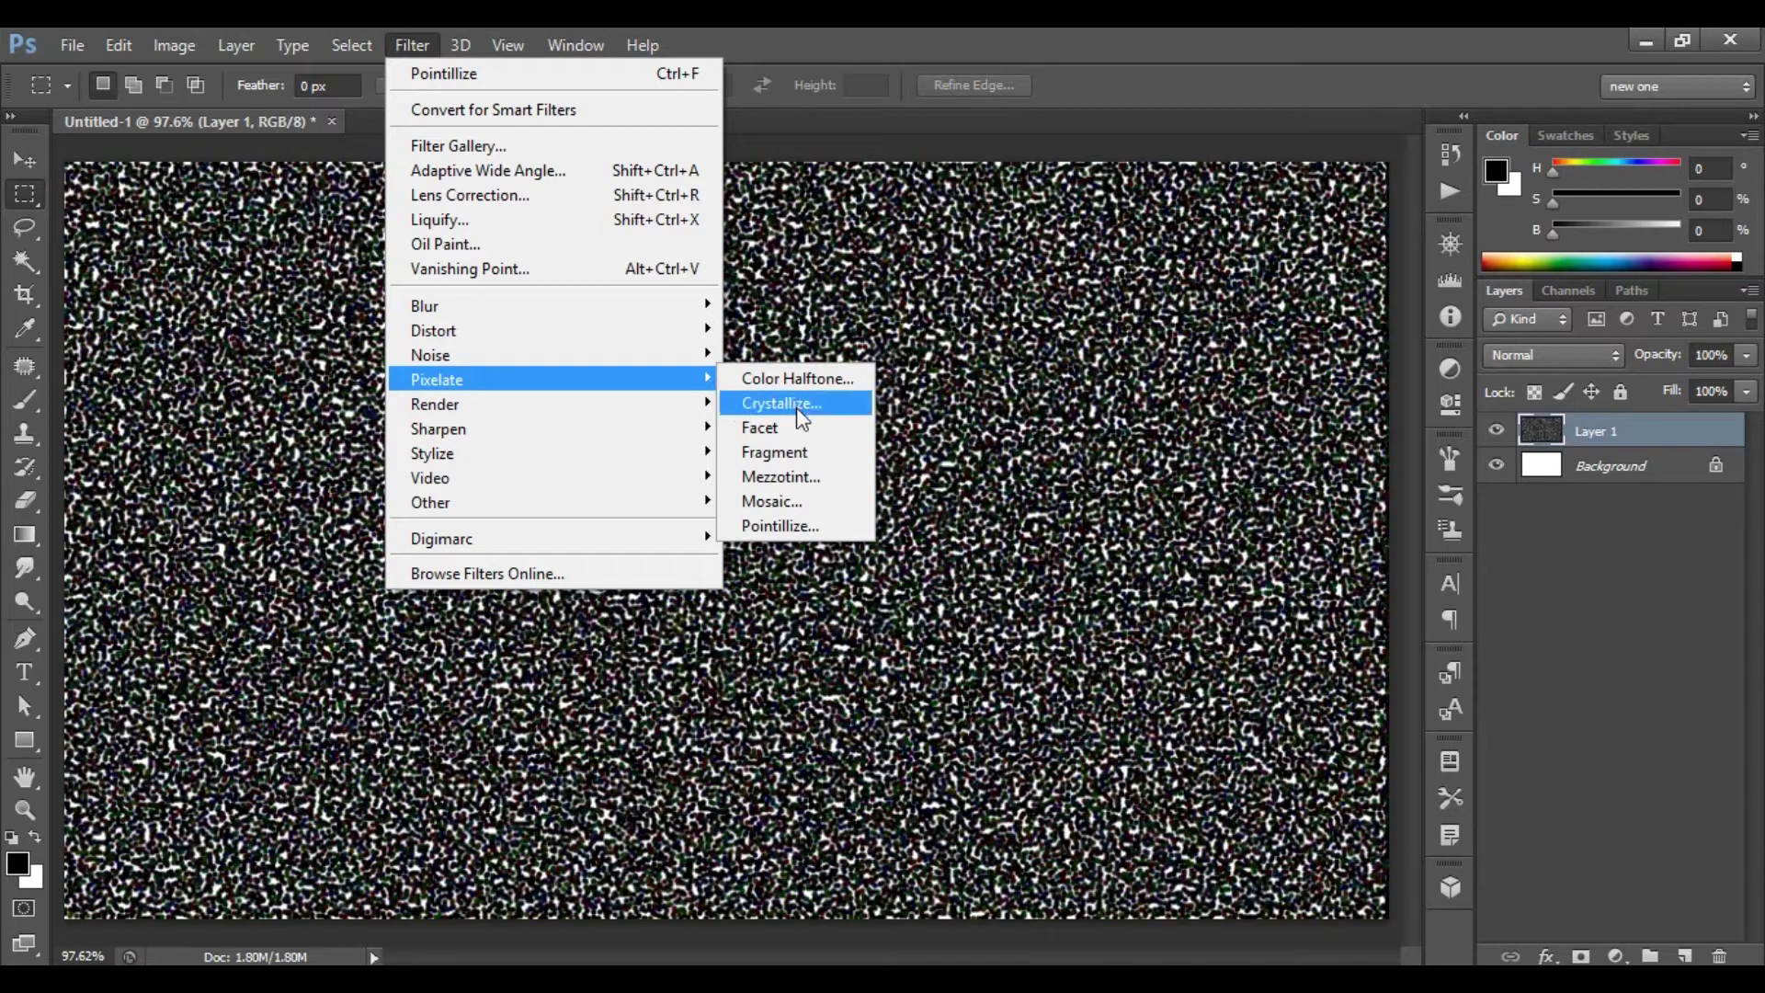
left_click(796, 404)
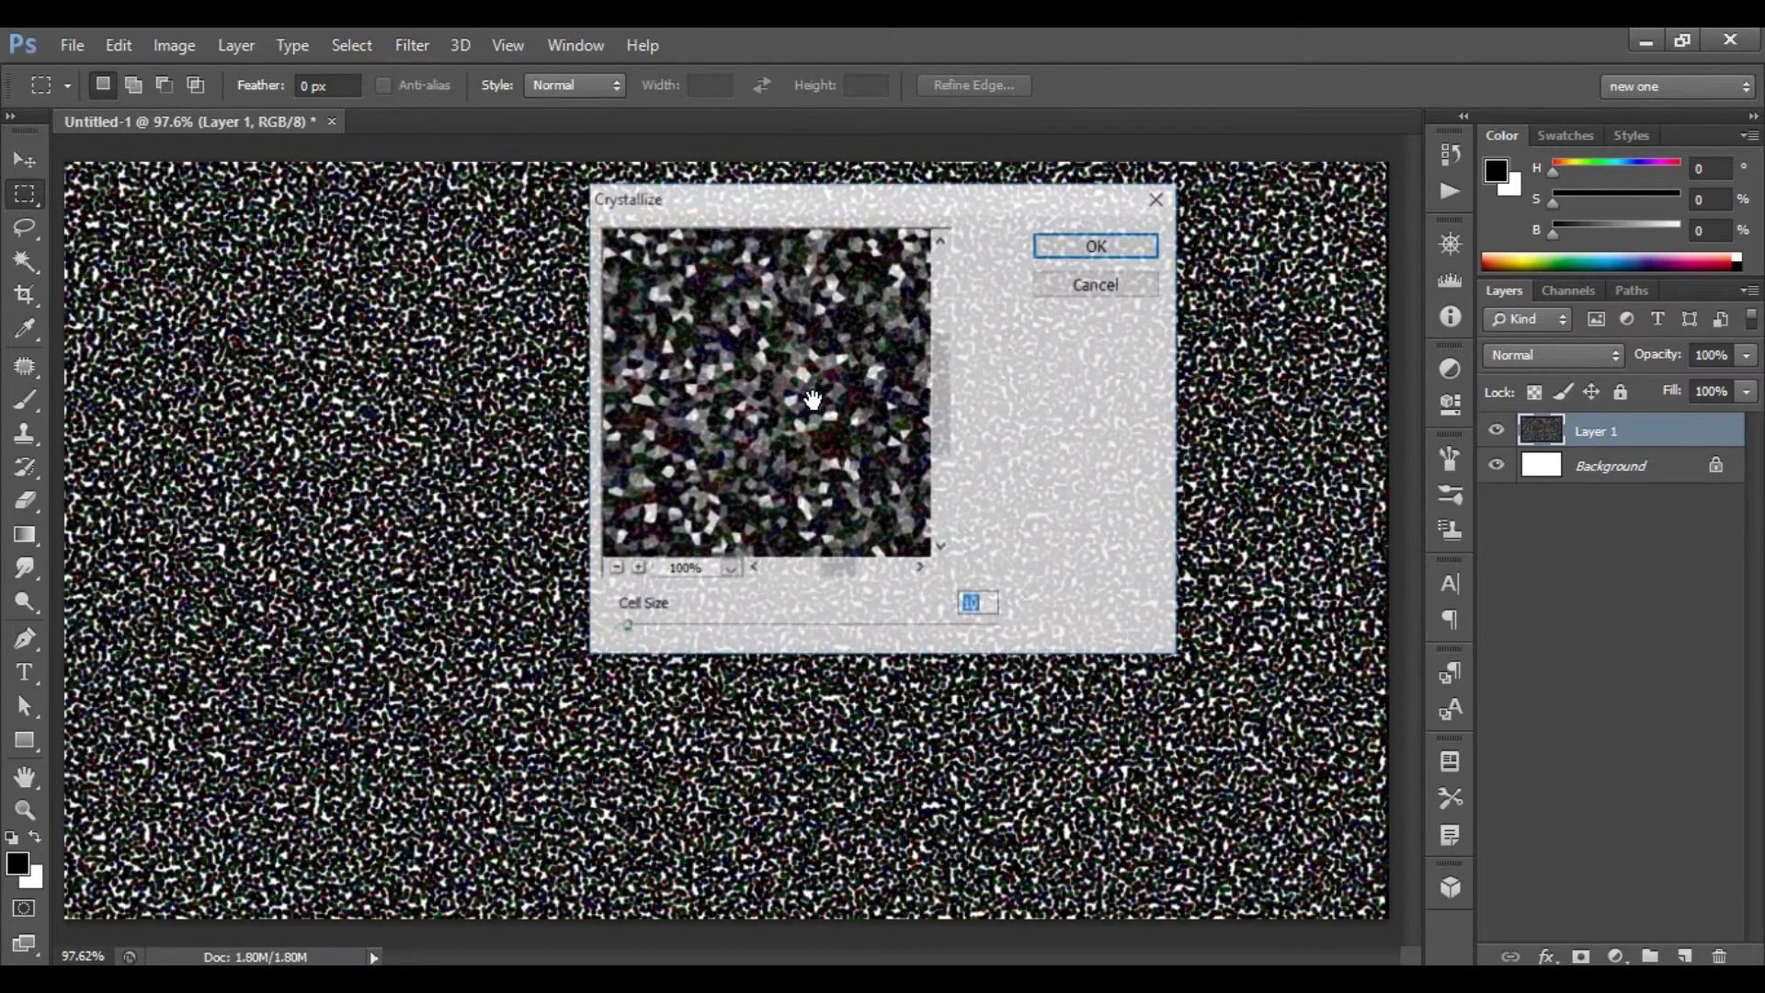
type("100")
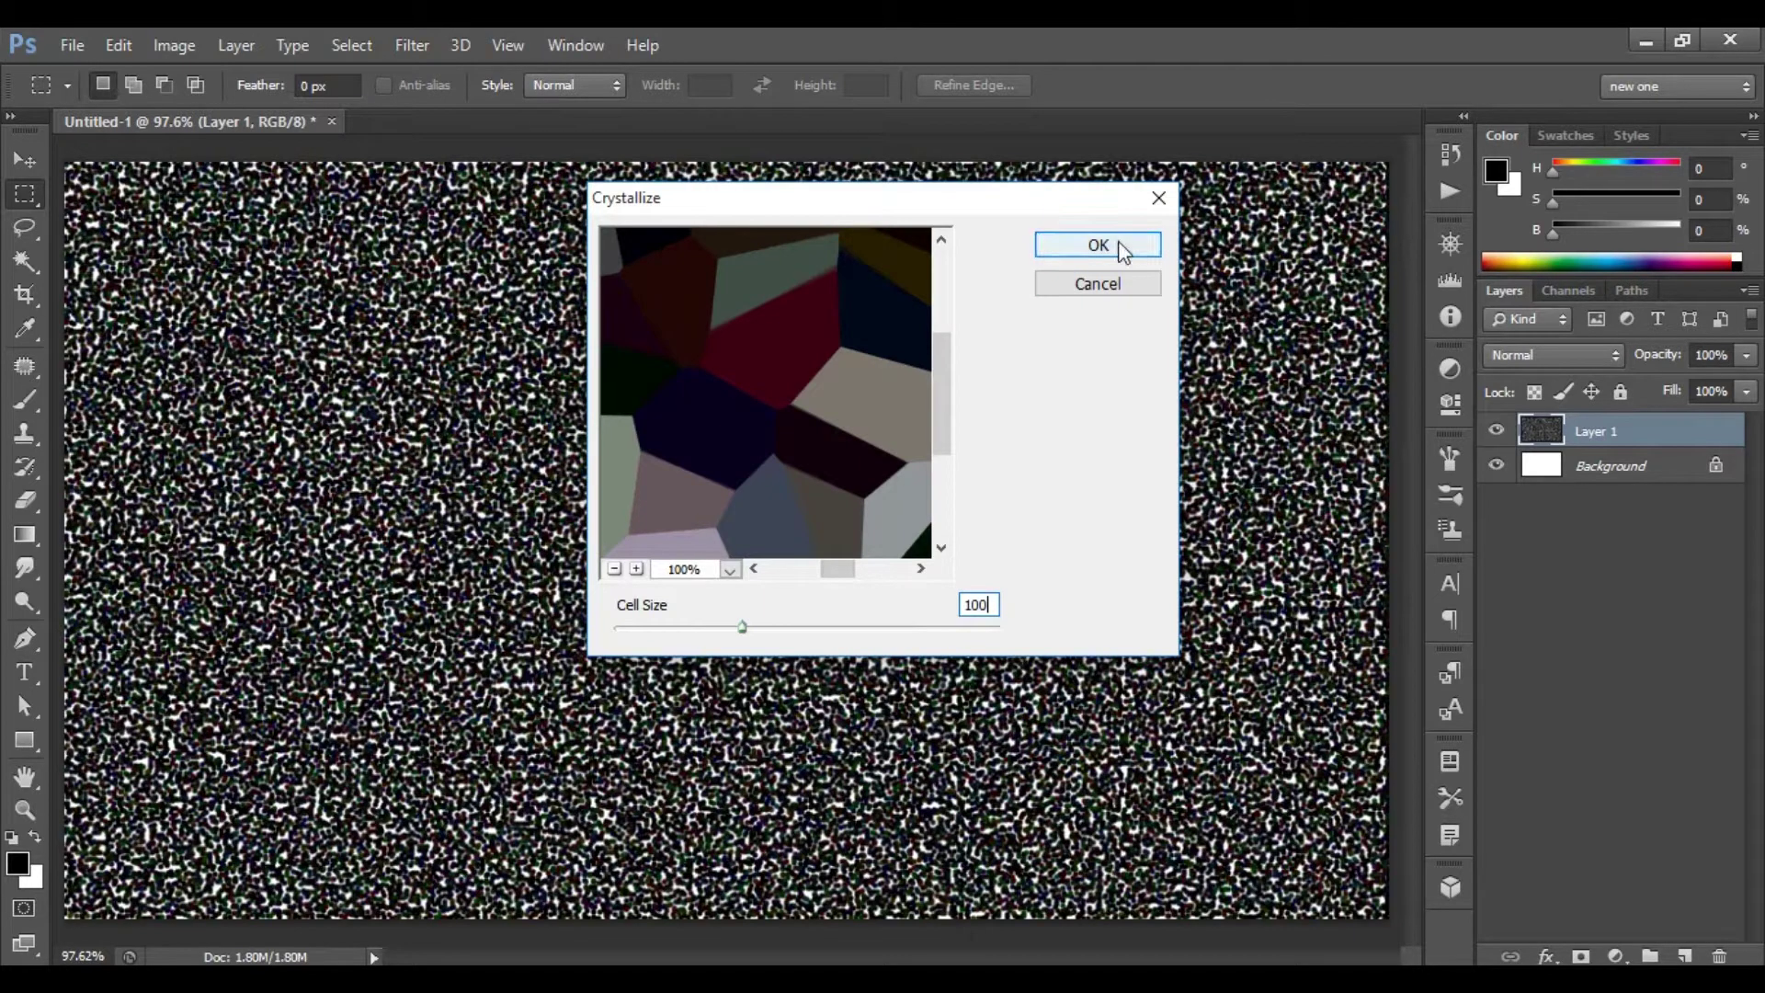
left_click(1116, 241)
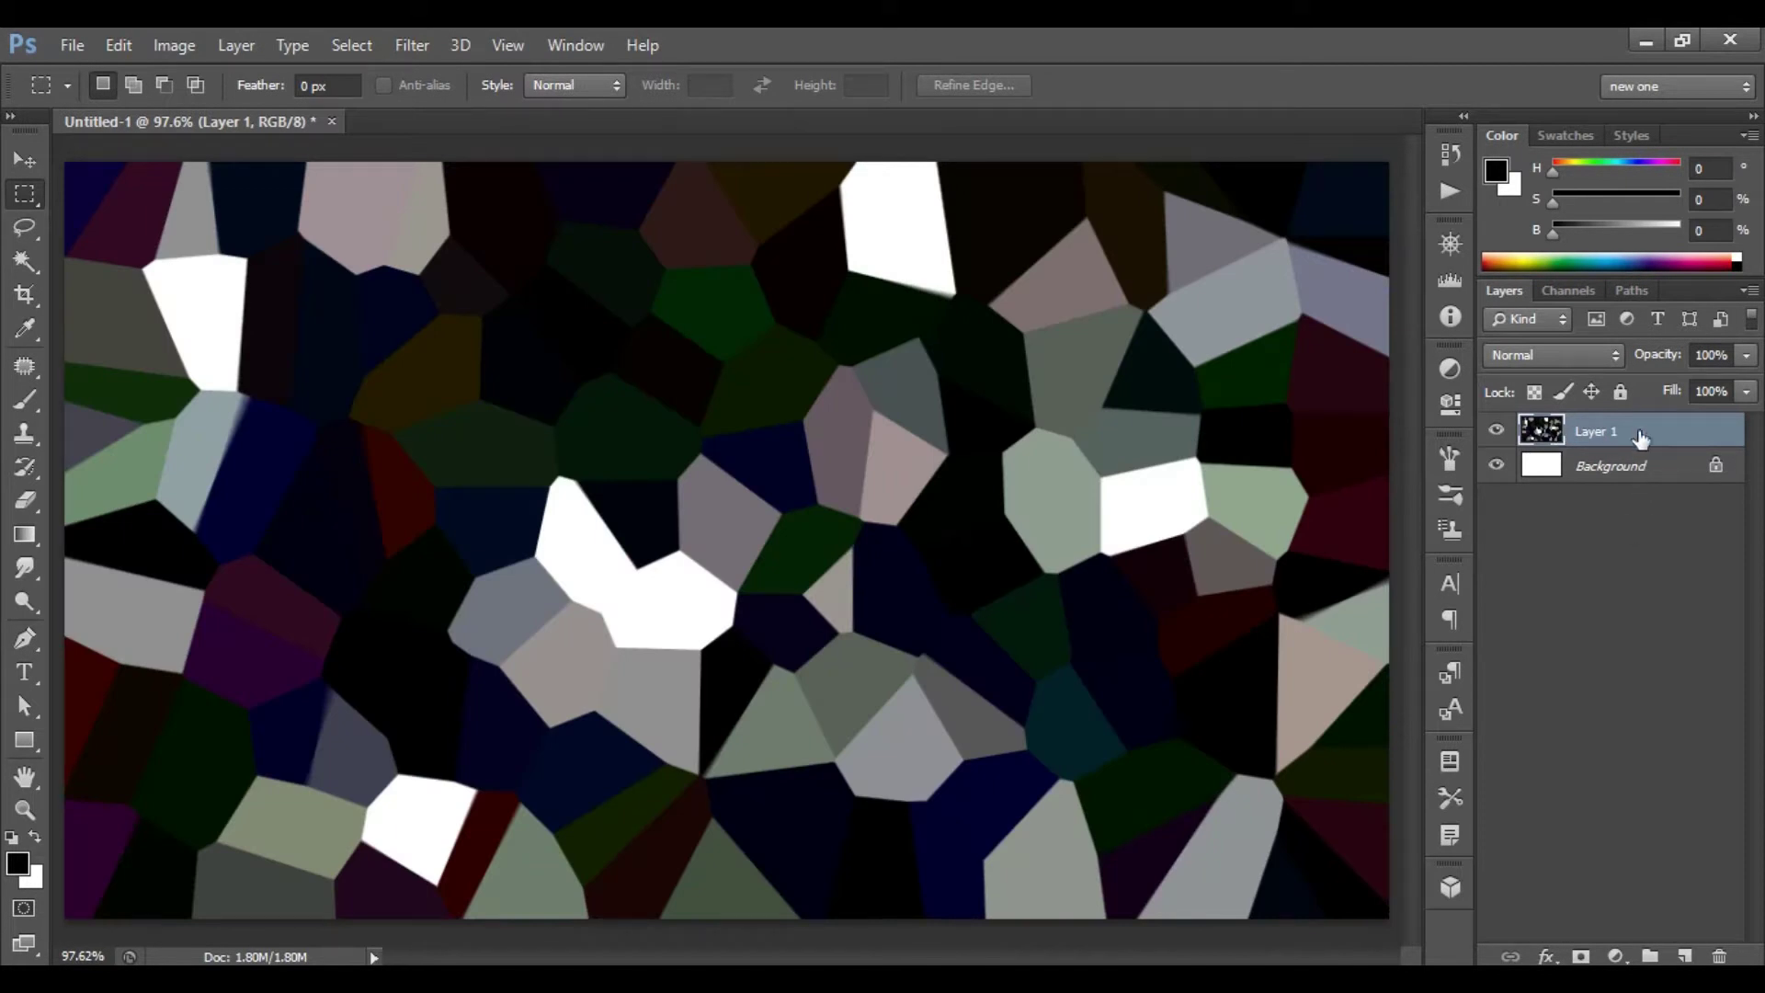
- Set Layer 1 to Luminosity blend mode at 20% opacity
left_click(1561, 350)
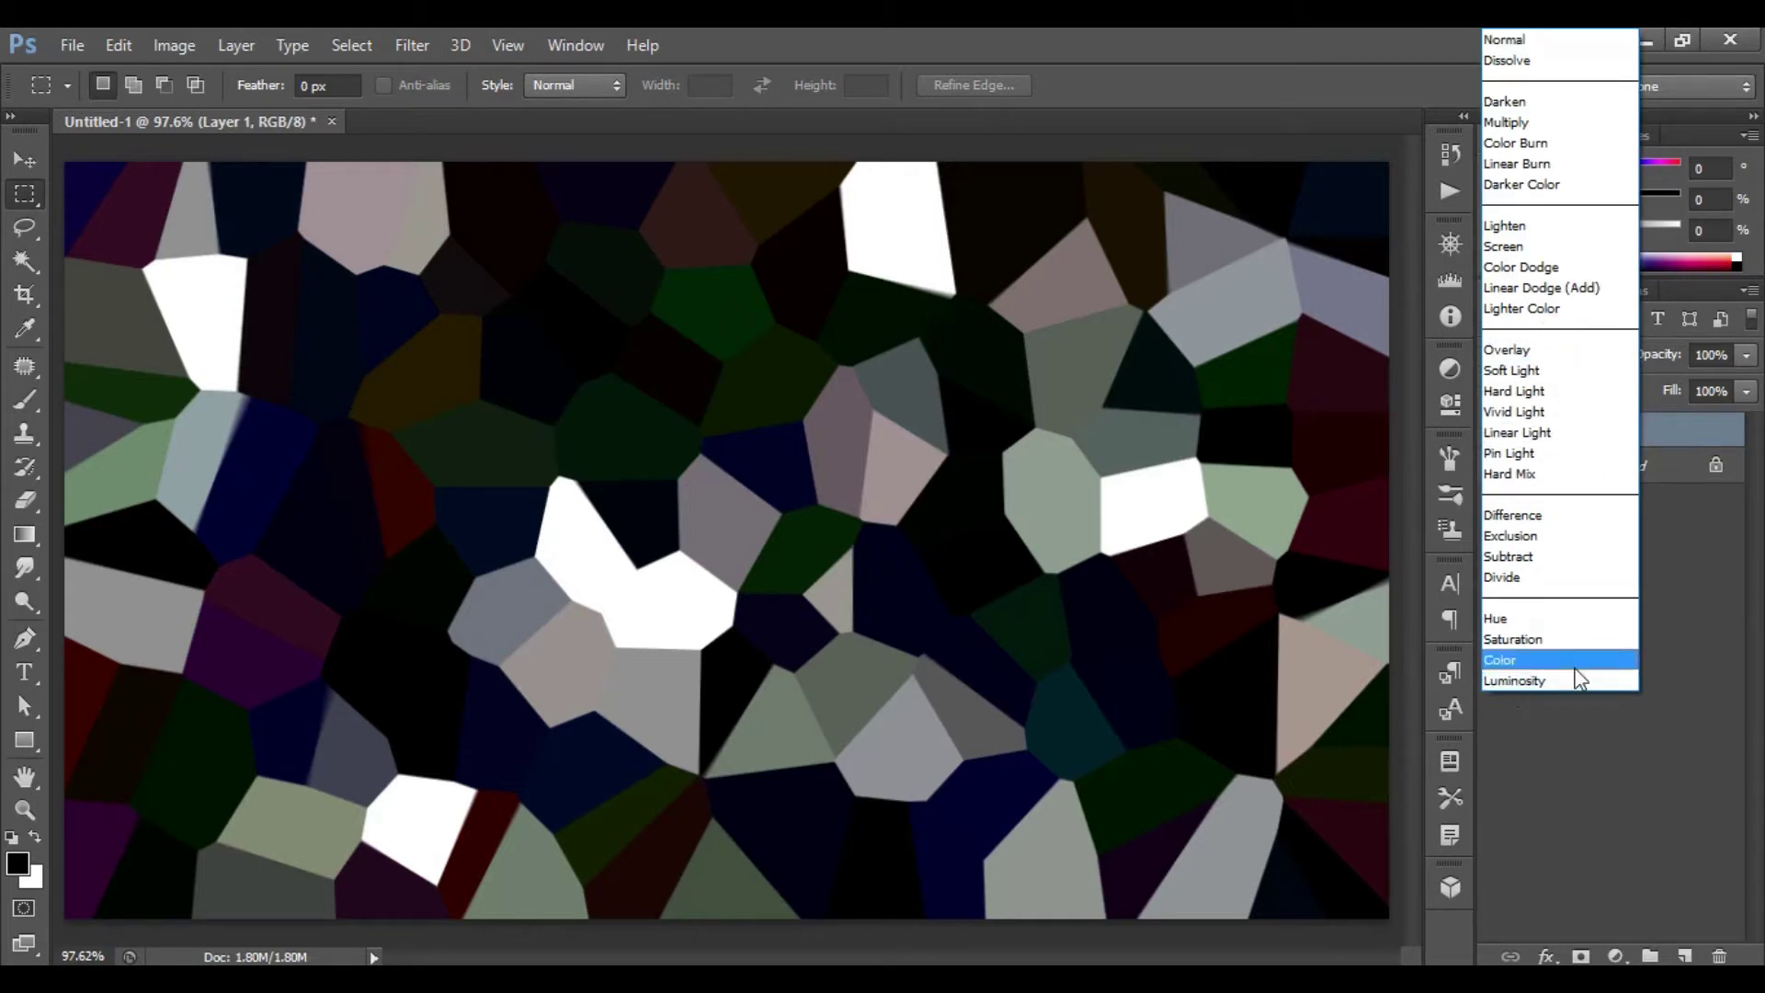
left_click(1542, 680)
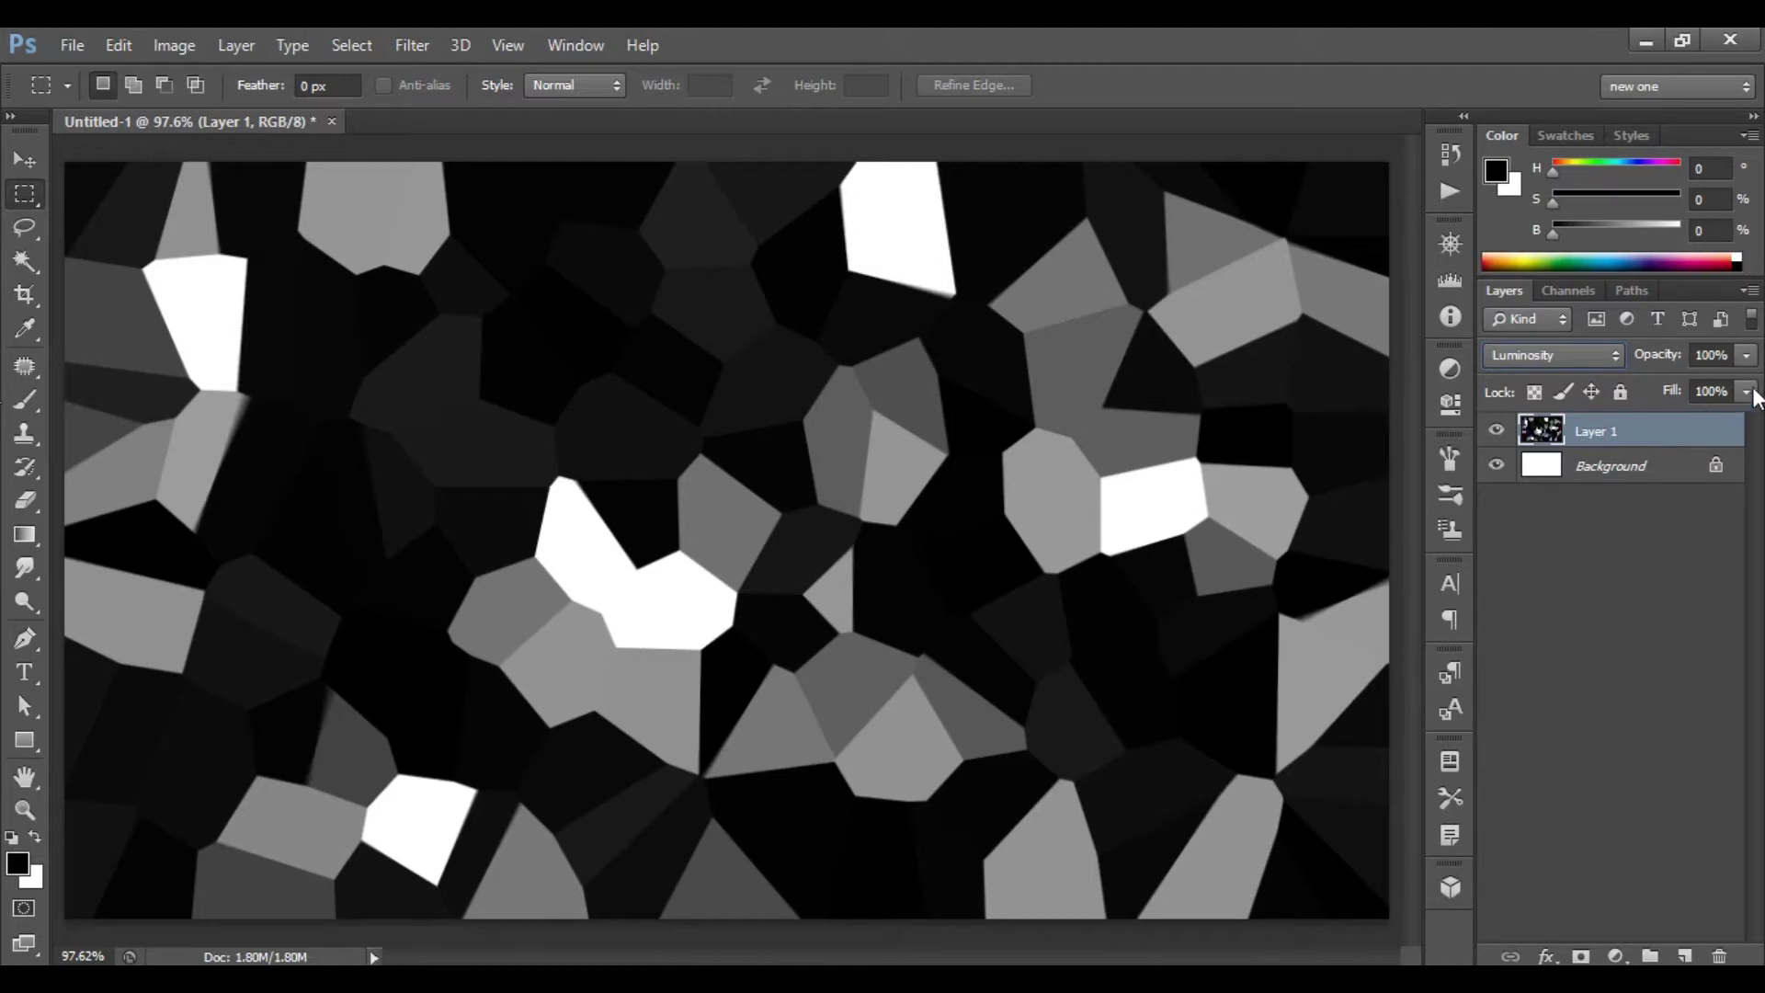
left_click(1746, 357)
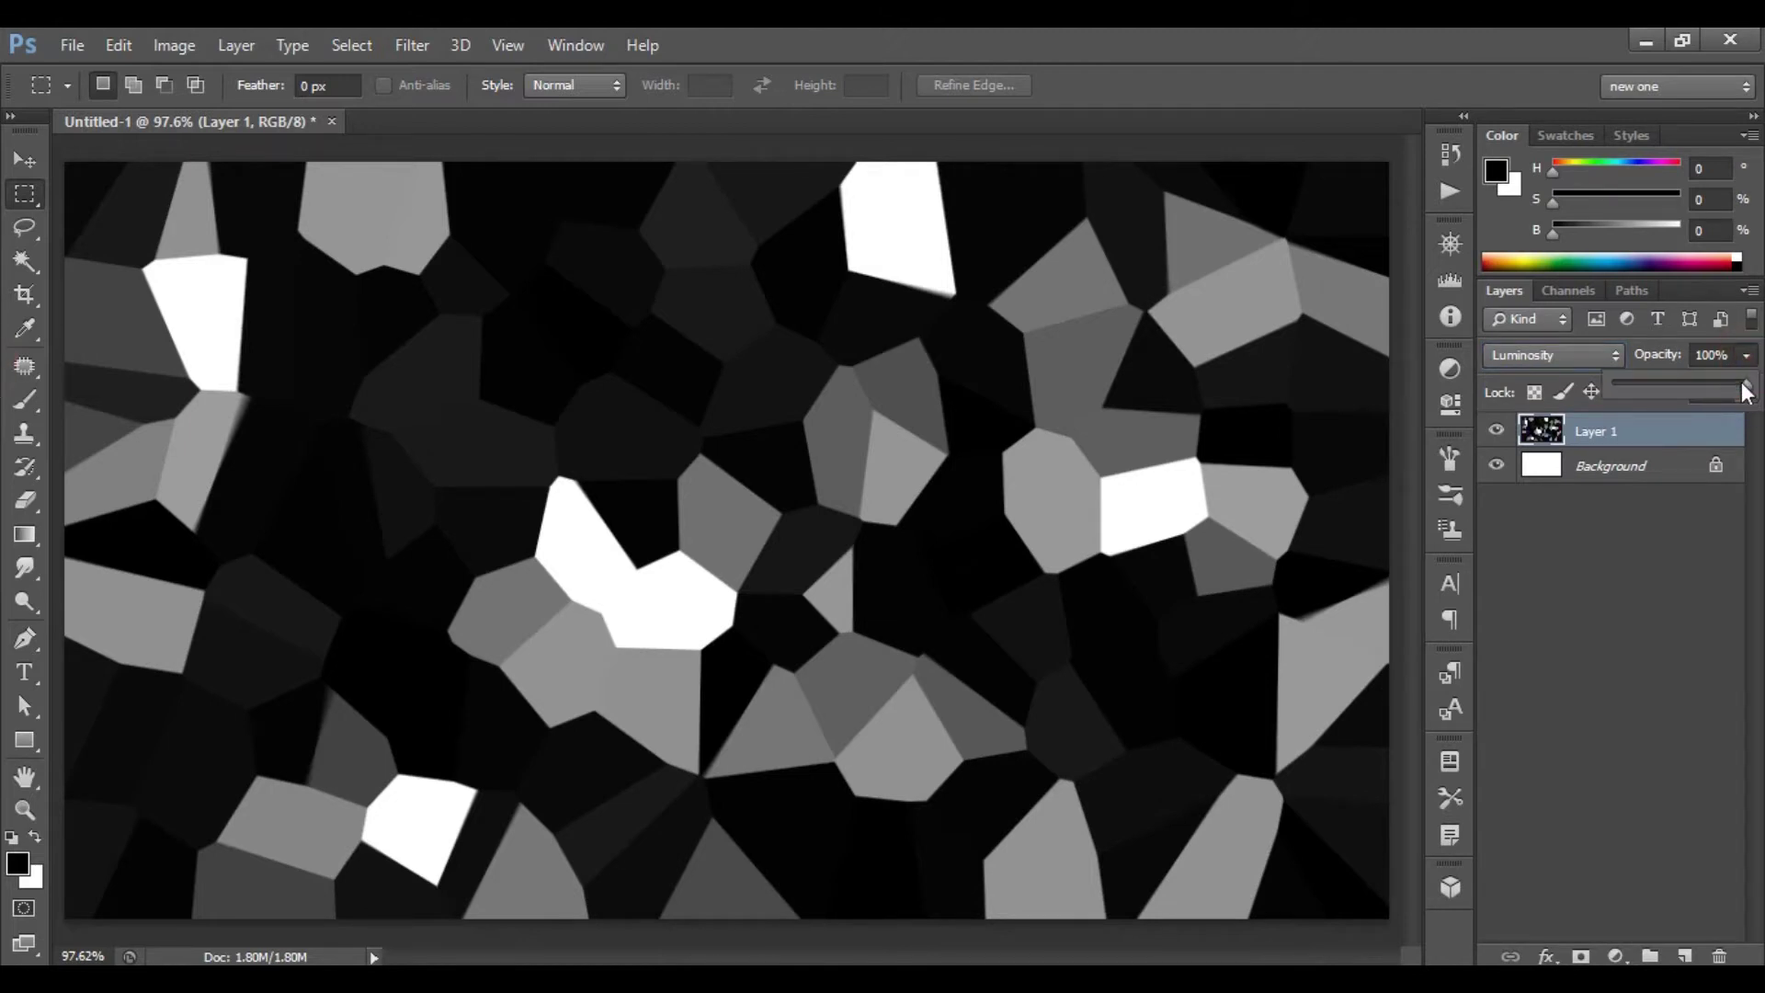
left_click_drag(1747, 391, 1644, 389)
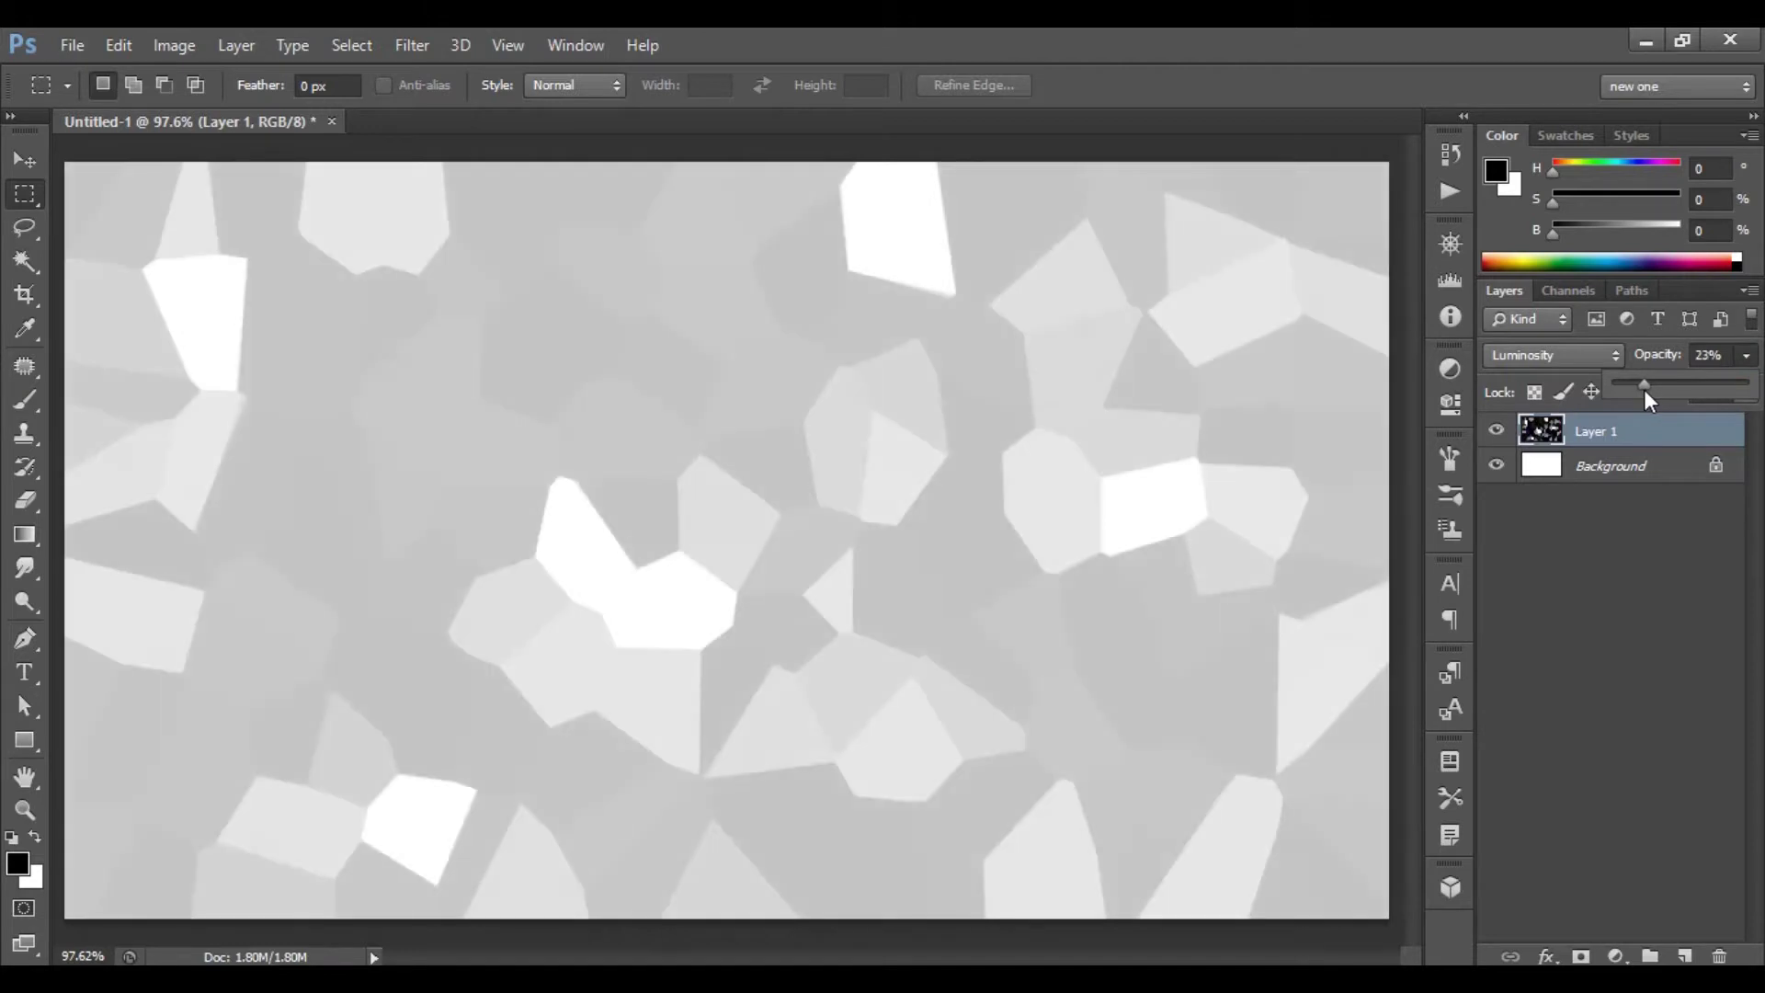
left_click(1712, 357)
type("20")
key("Return")
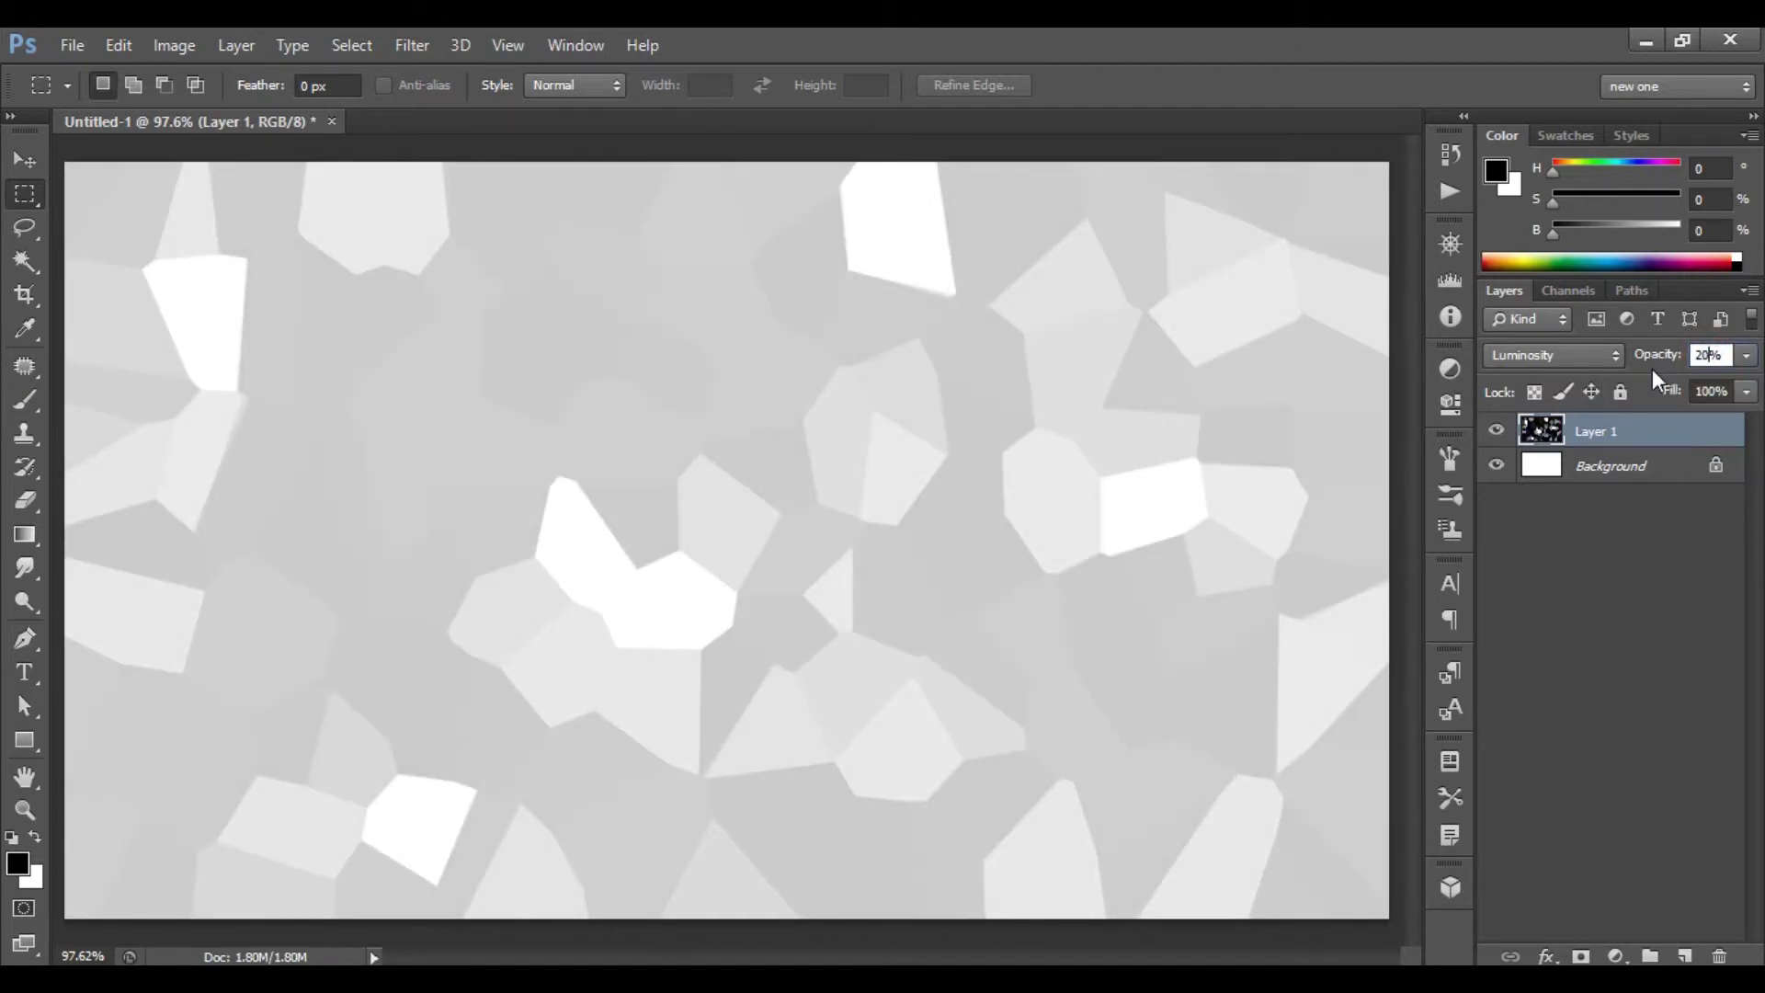
key("Escape")
- Choose the Hexagon custom shape and drag out a hexagon on the card
left_click(24, 740)
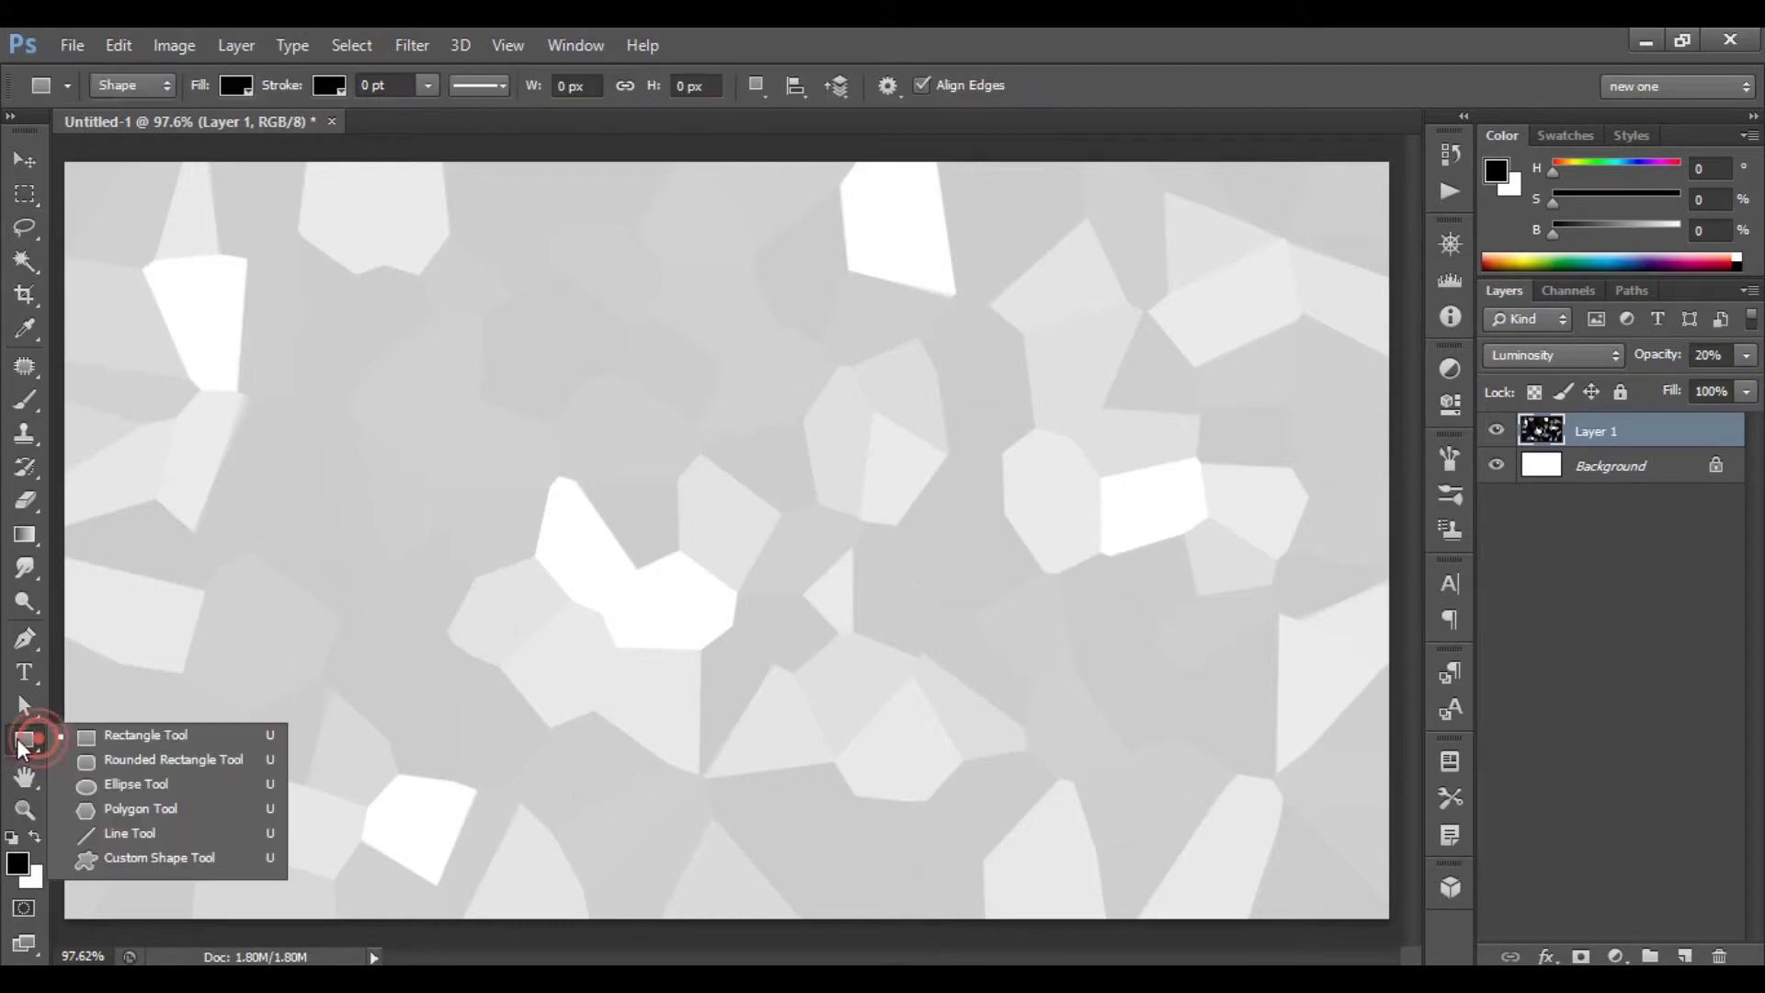
left_click(182, 858)
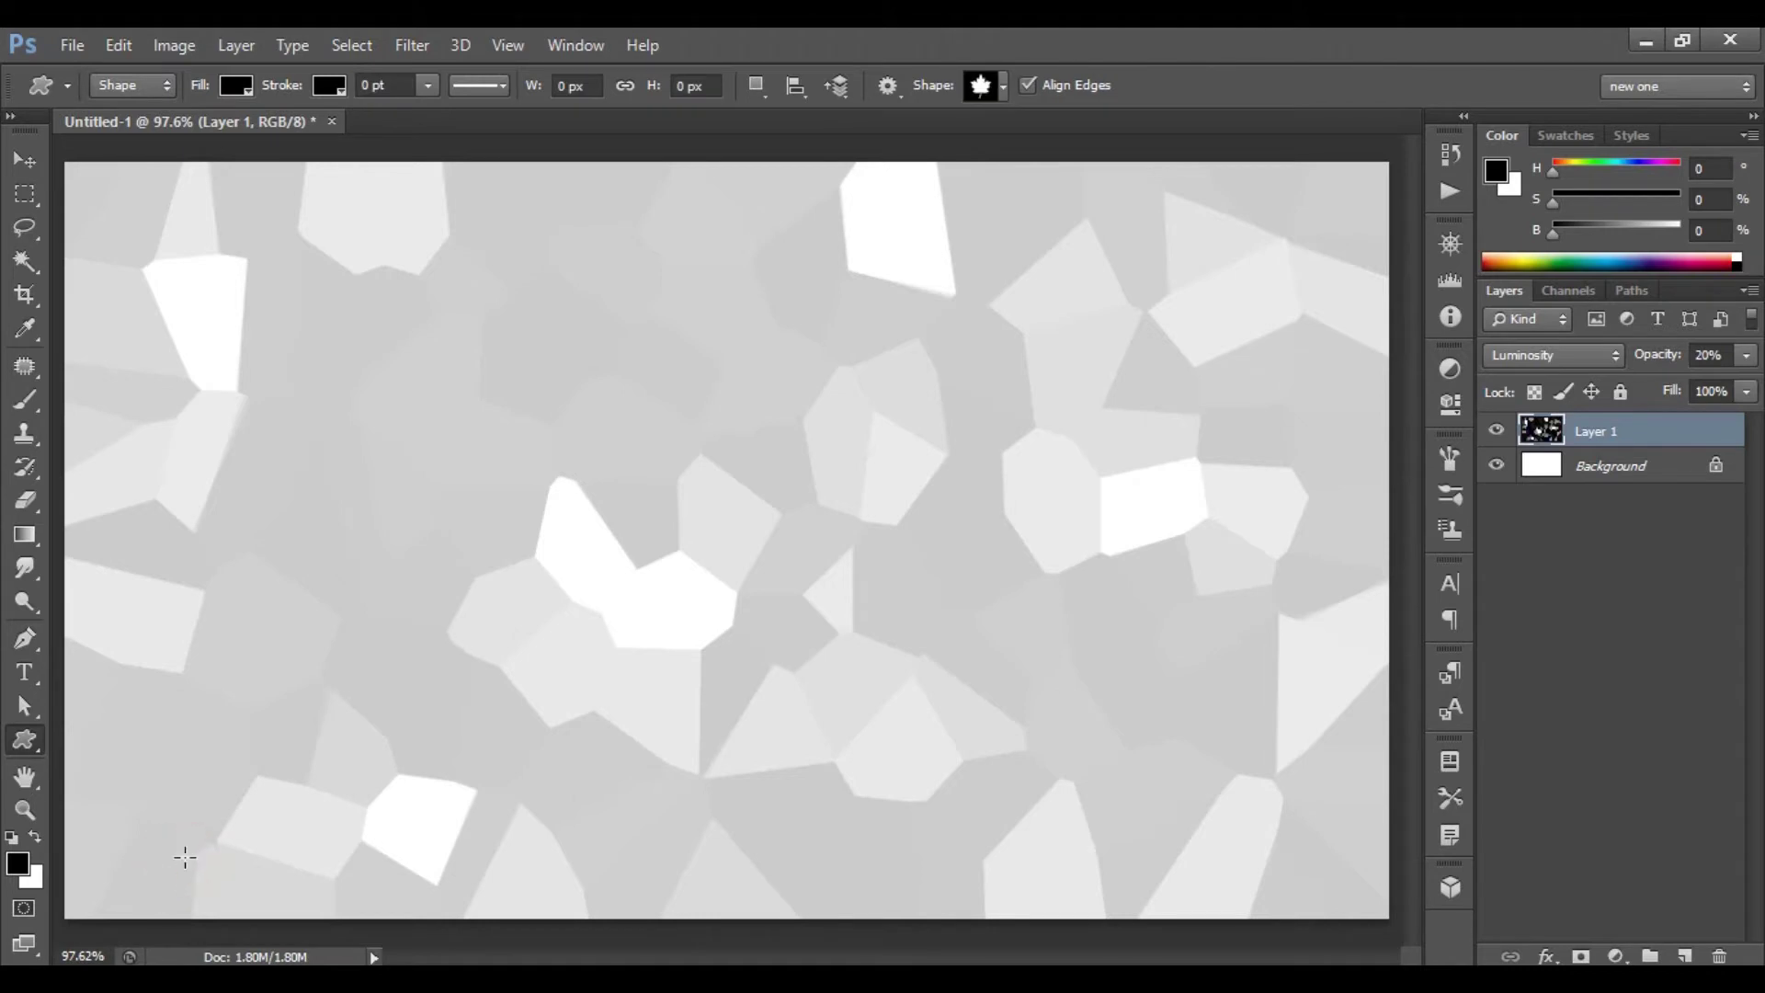
left_click(1002, 86)
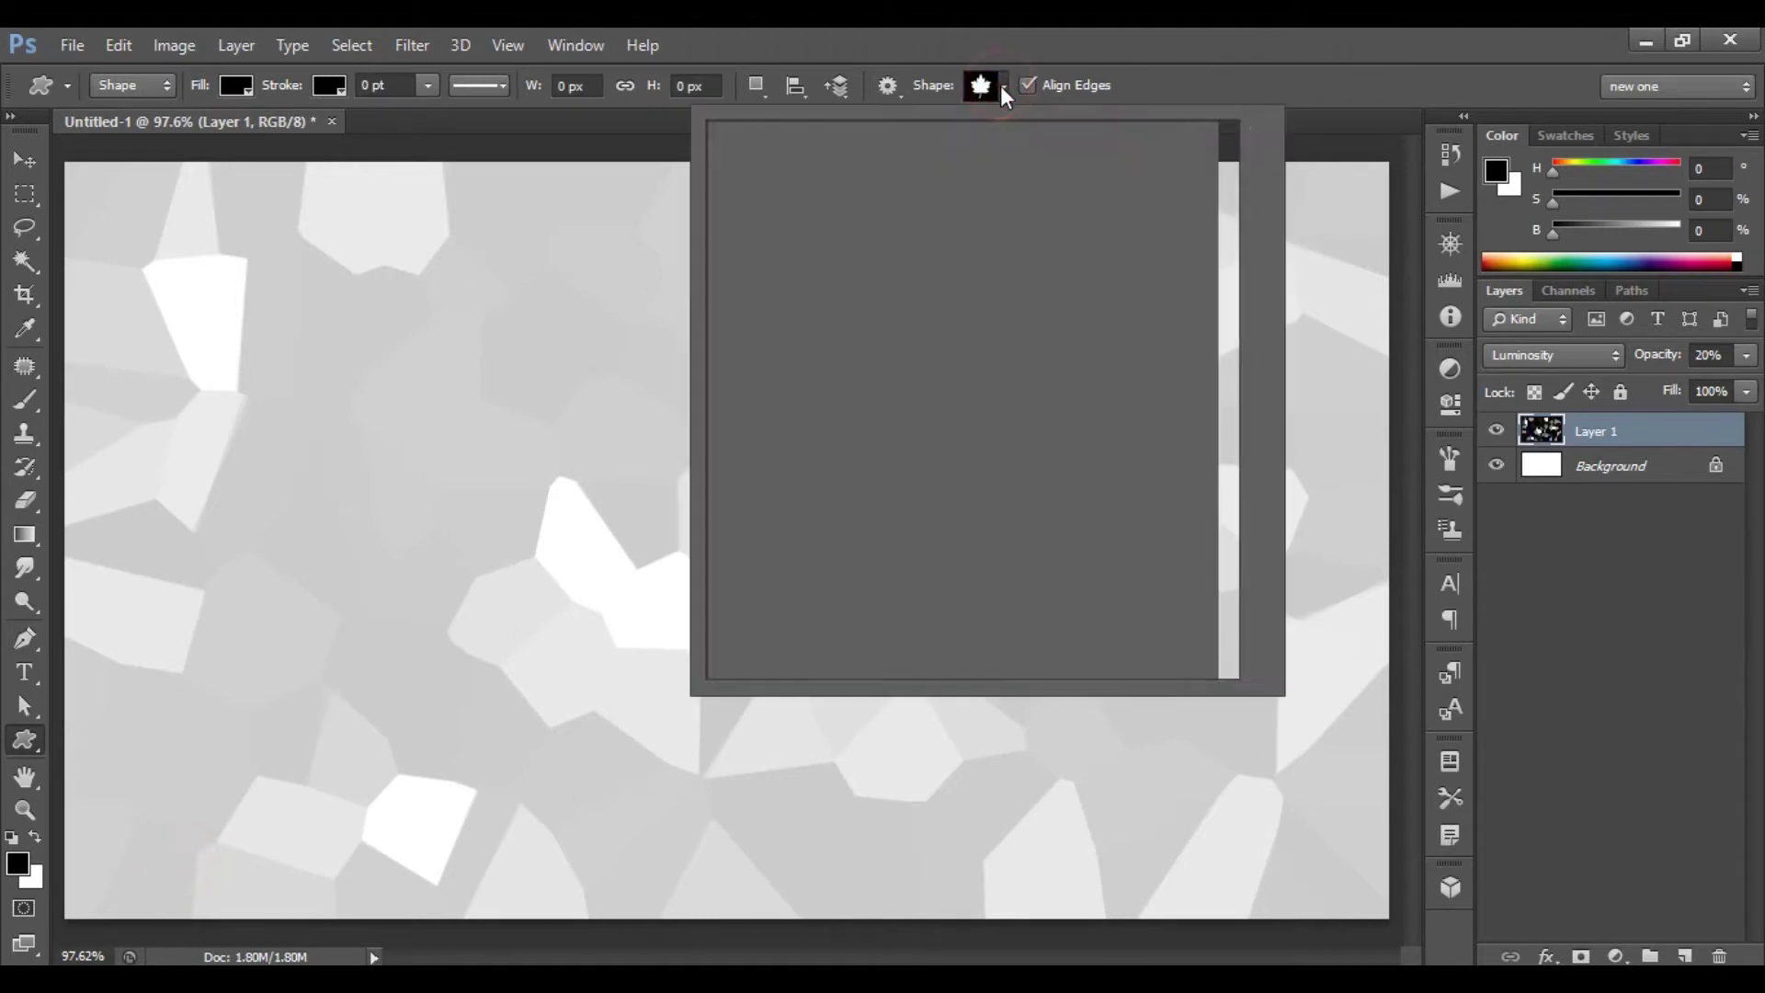
left_click_drag(1225, 213, 1229, 372)
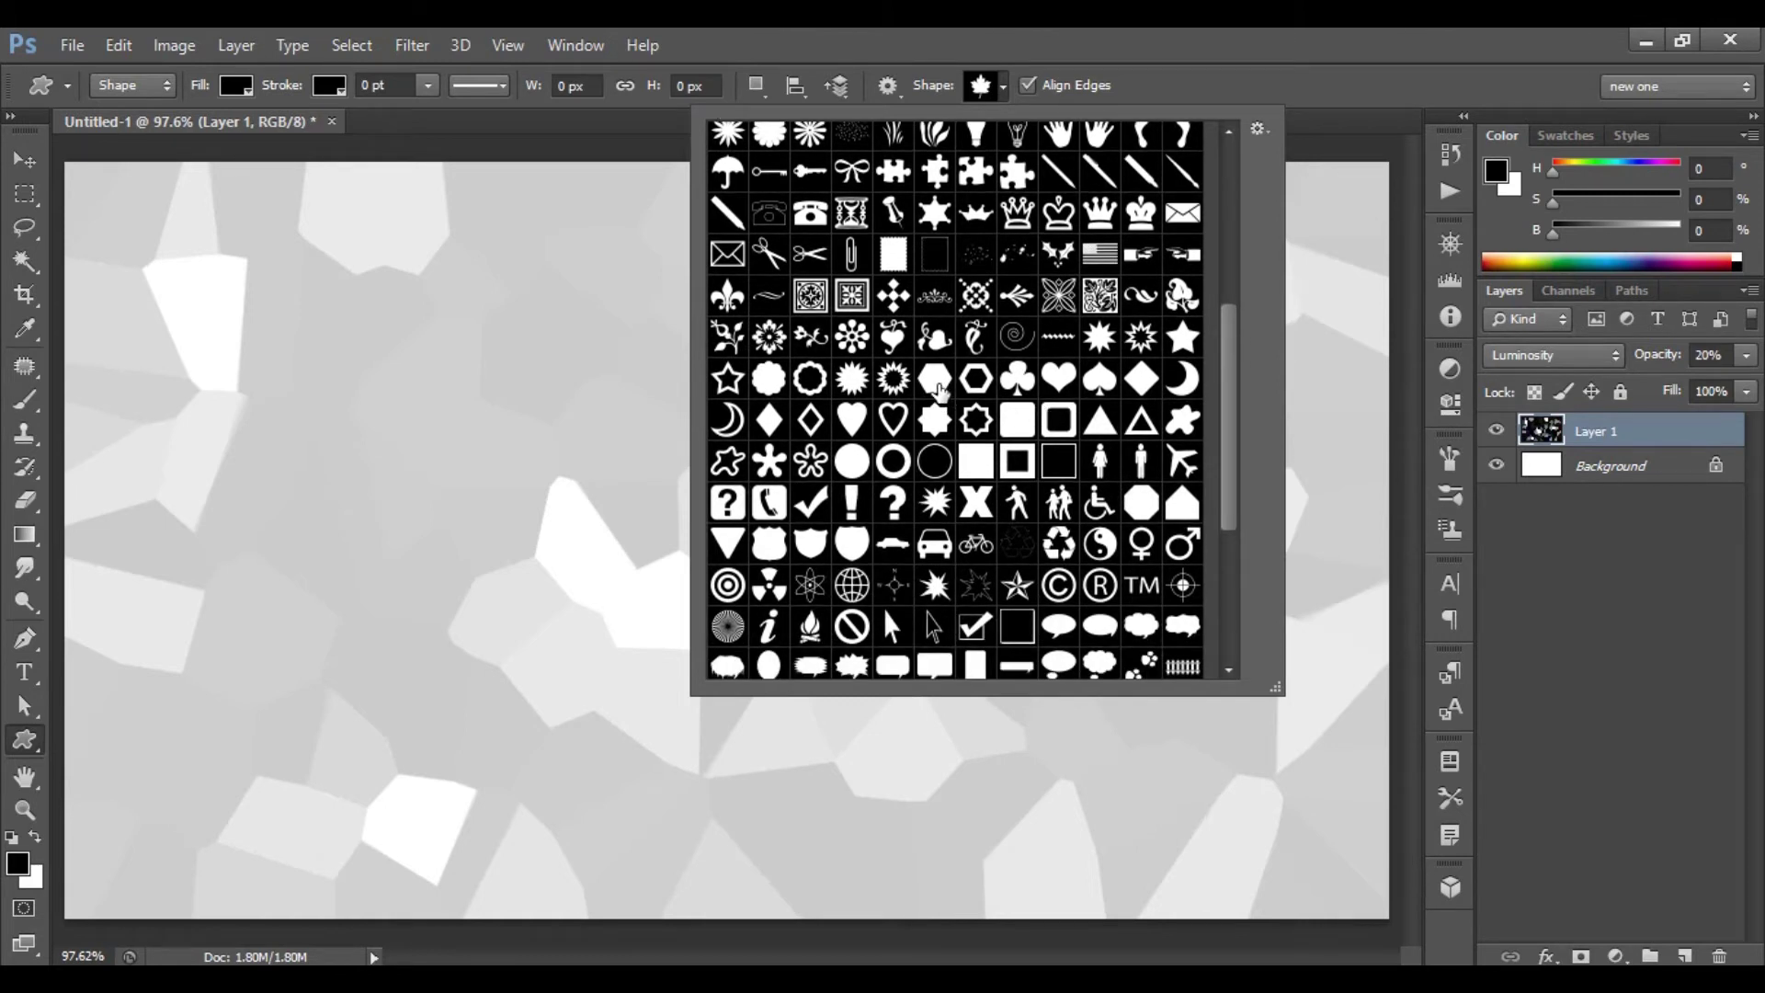
left_click(937, 384)
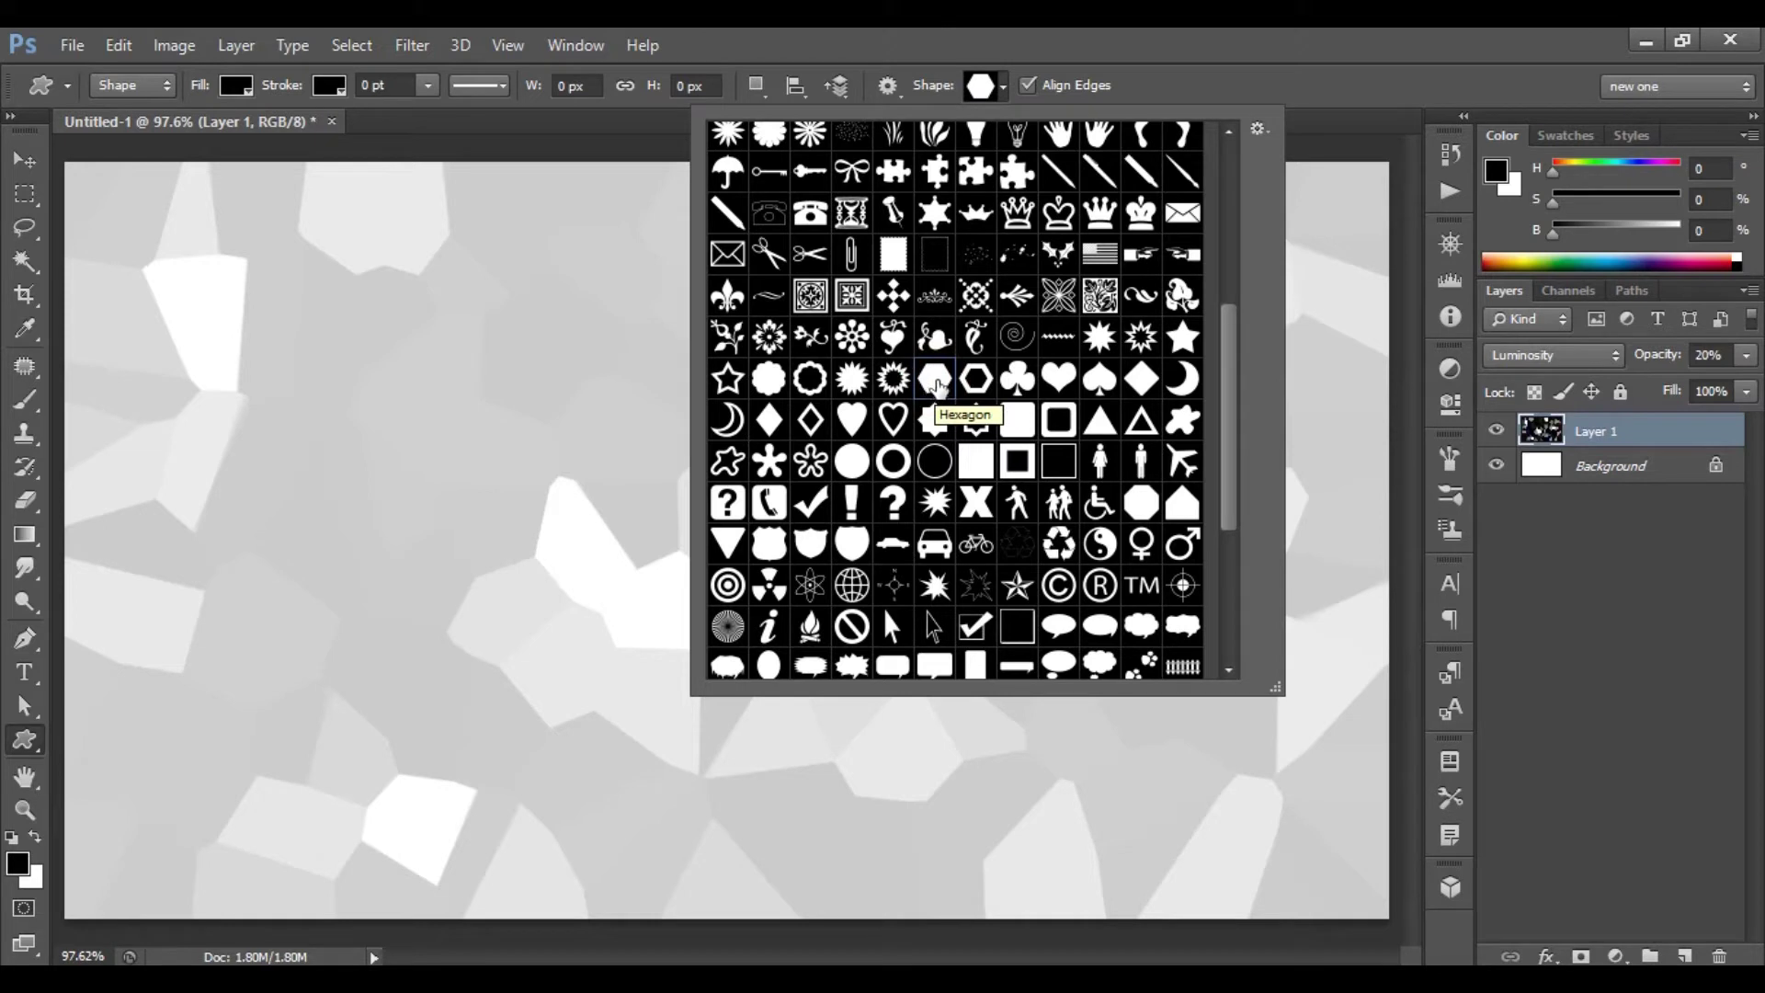
left_click(937, 386)
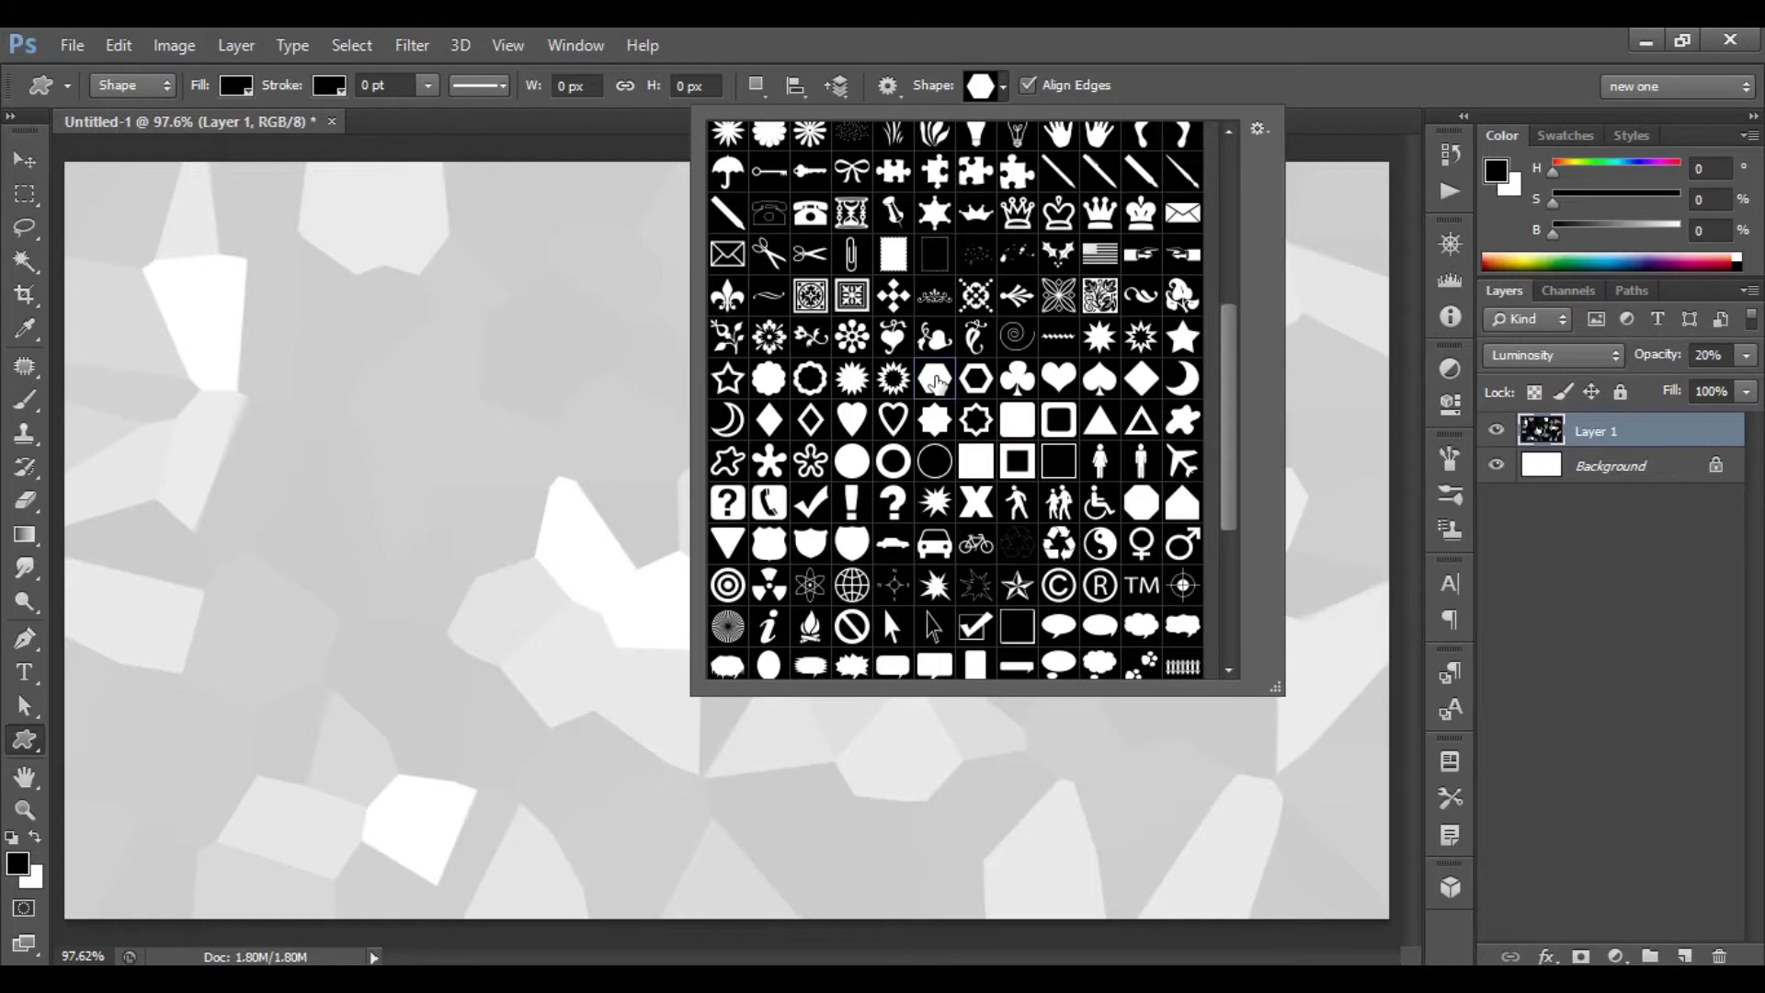
left_click(937, 386)
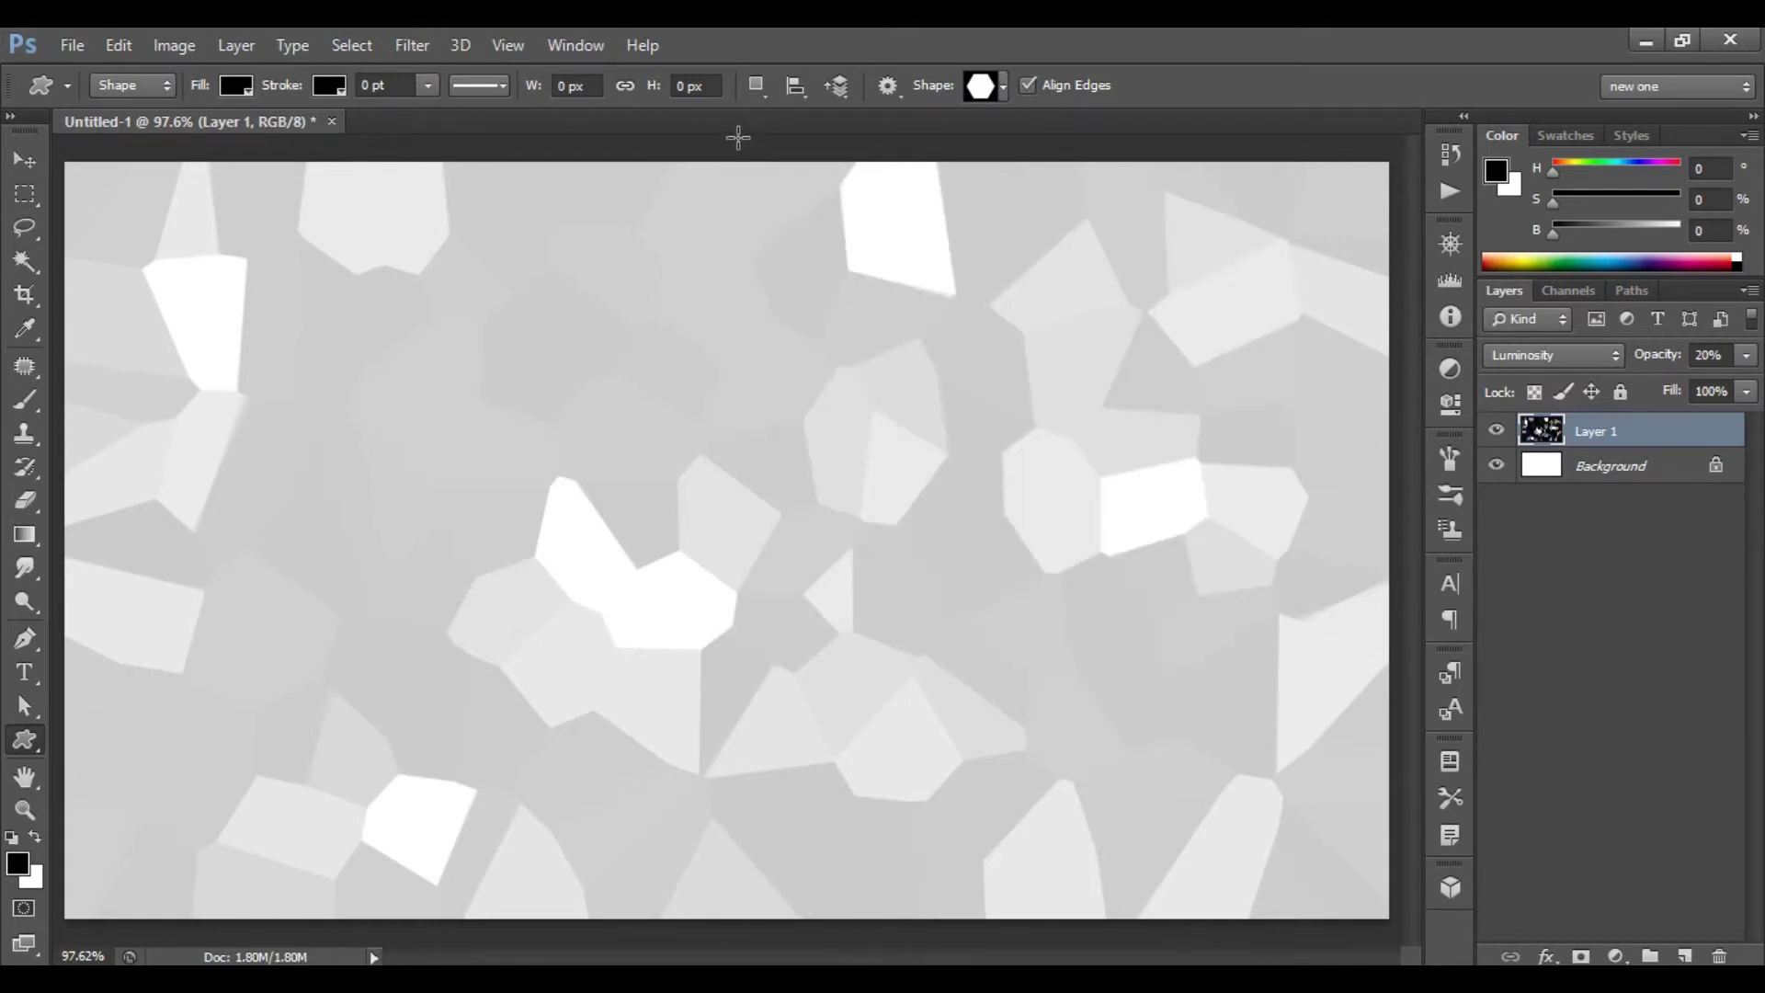
left_click_drag(737, 140, 1143, 720)
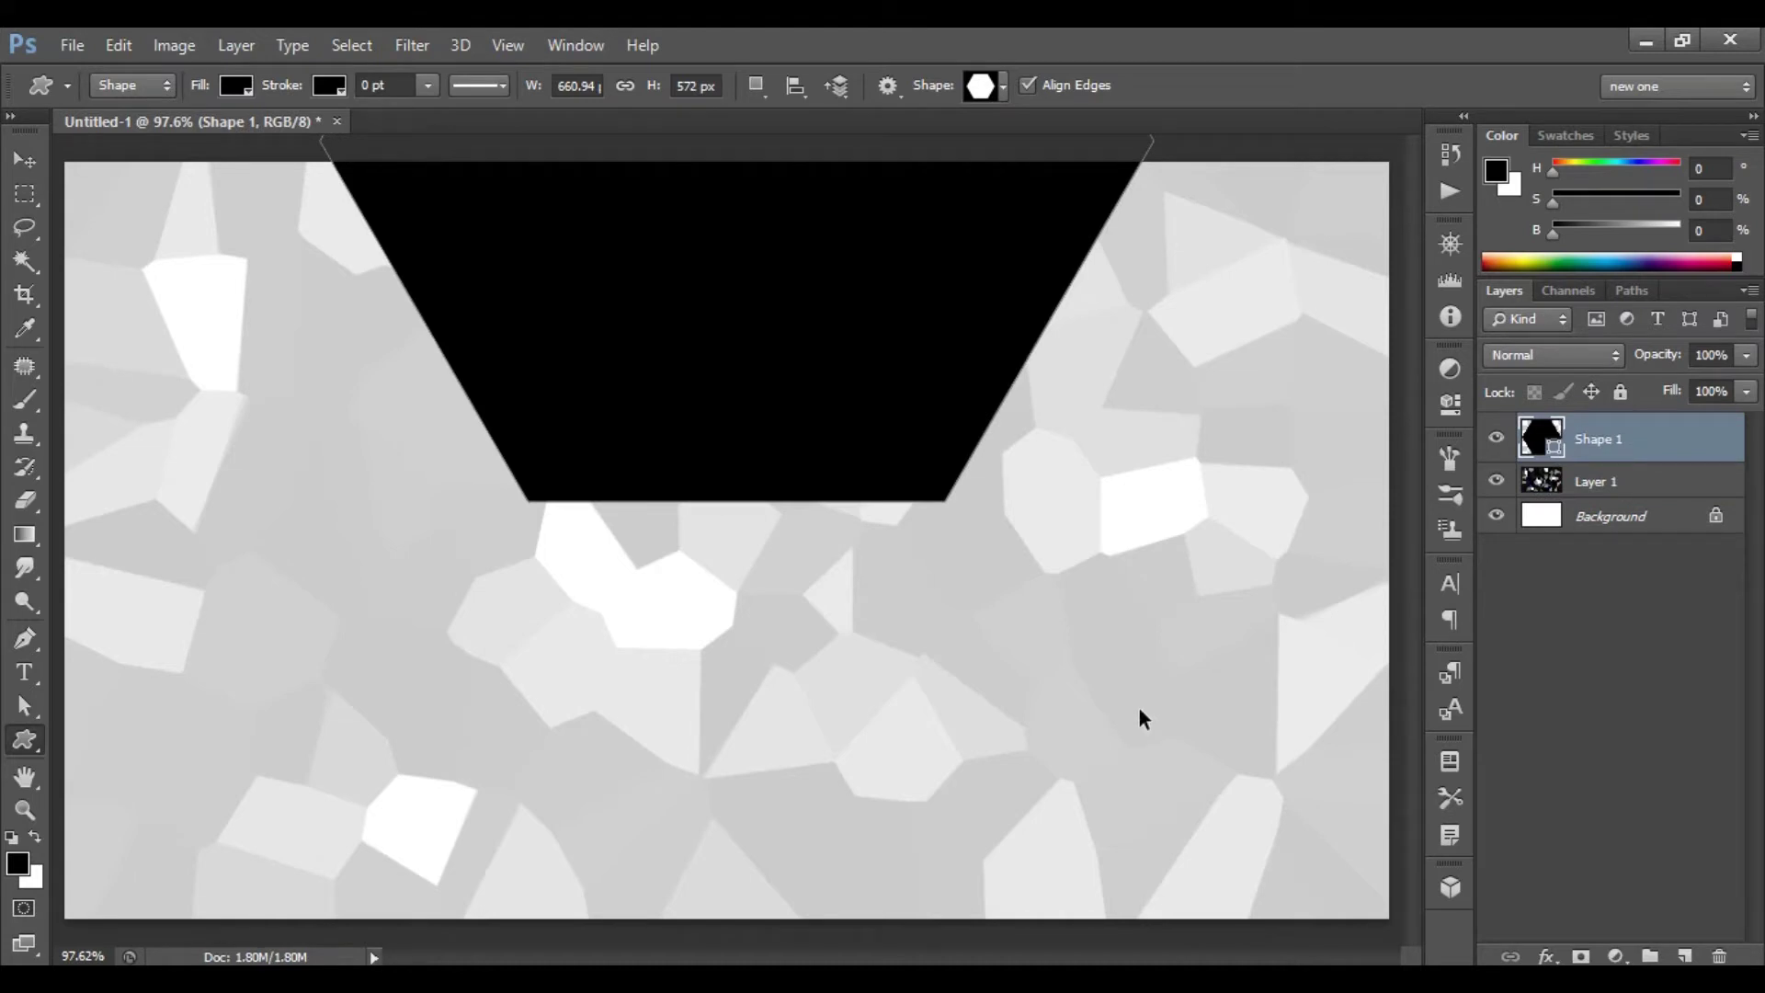
- Scale the hexagon to about 117% and shift it over the card's right edge
key("ctrl+t")
left_click_drag(913, 376, 1289, 682)
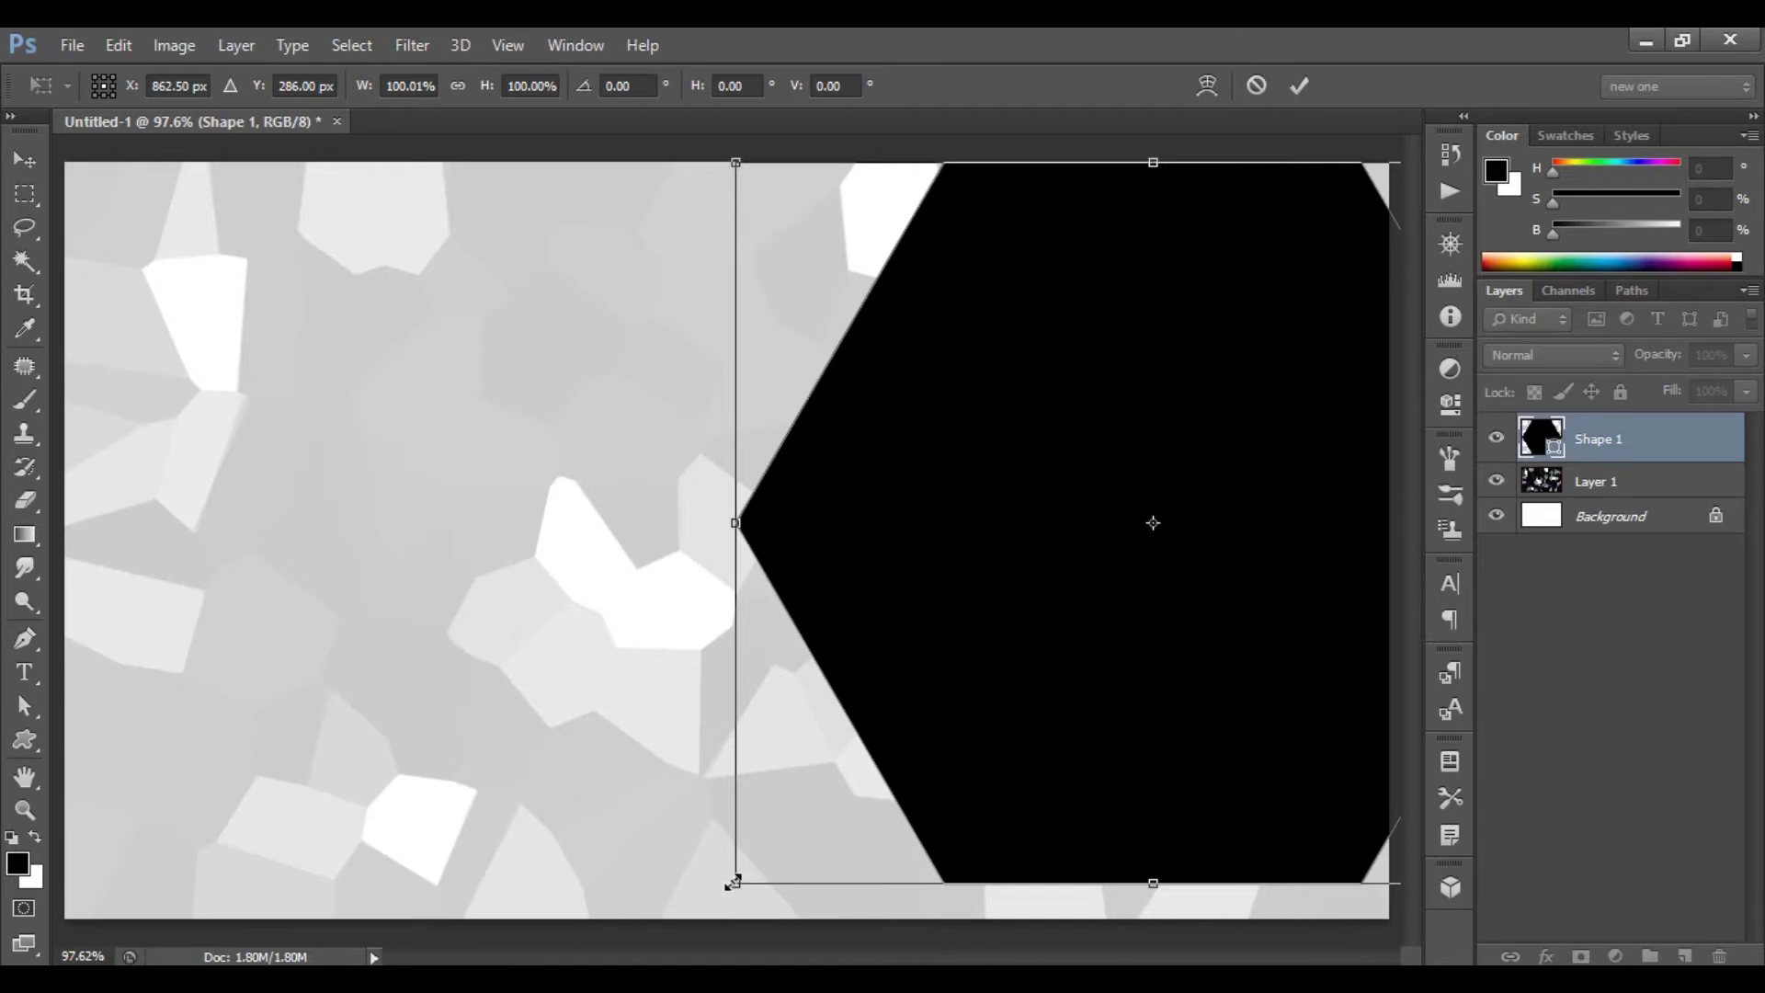
left_click_drag(739, 880, 683, 960)
left_click_drag(940, 522, 1065, 532)
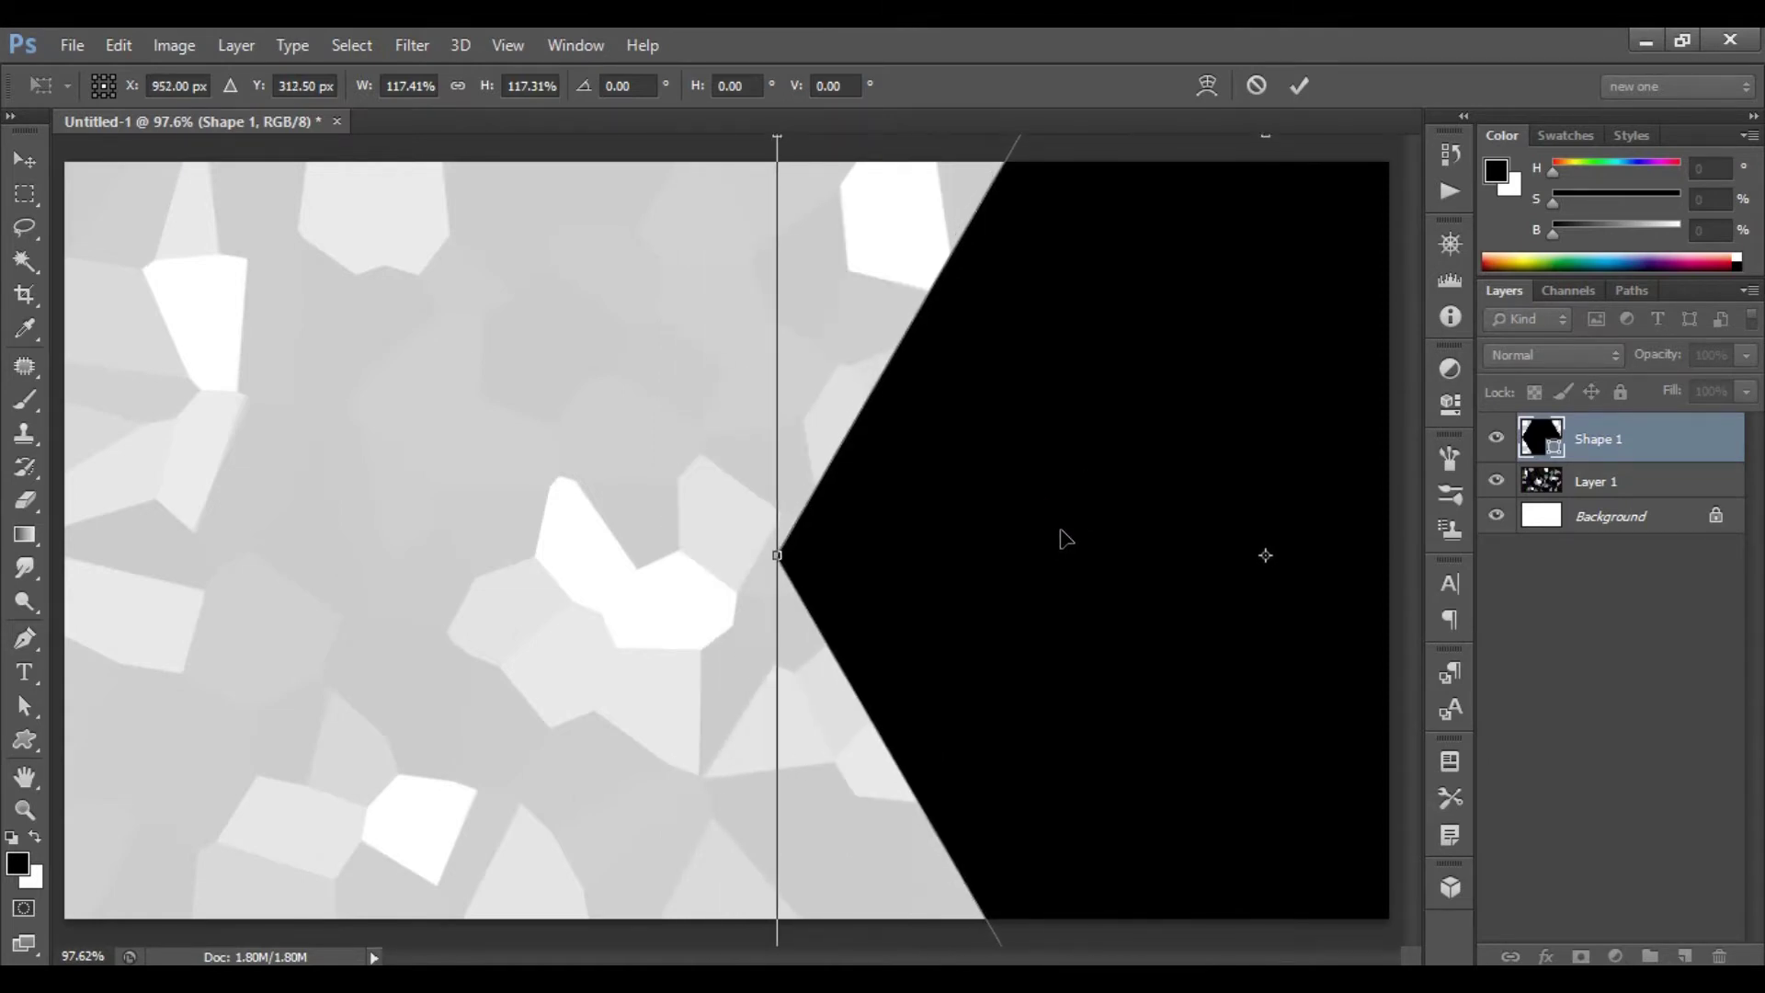
left_click(1300, 83)
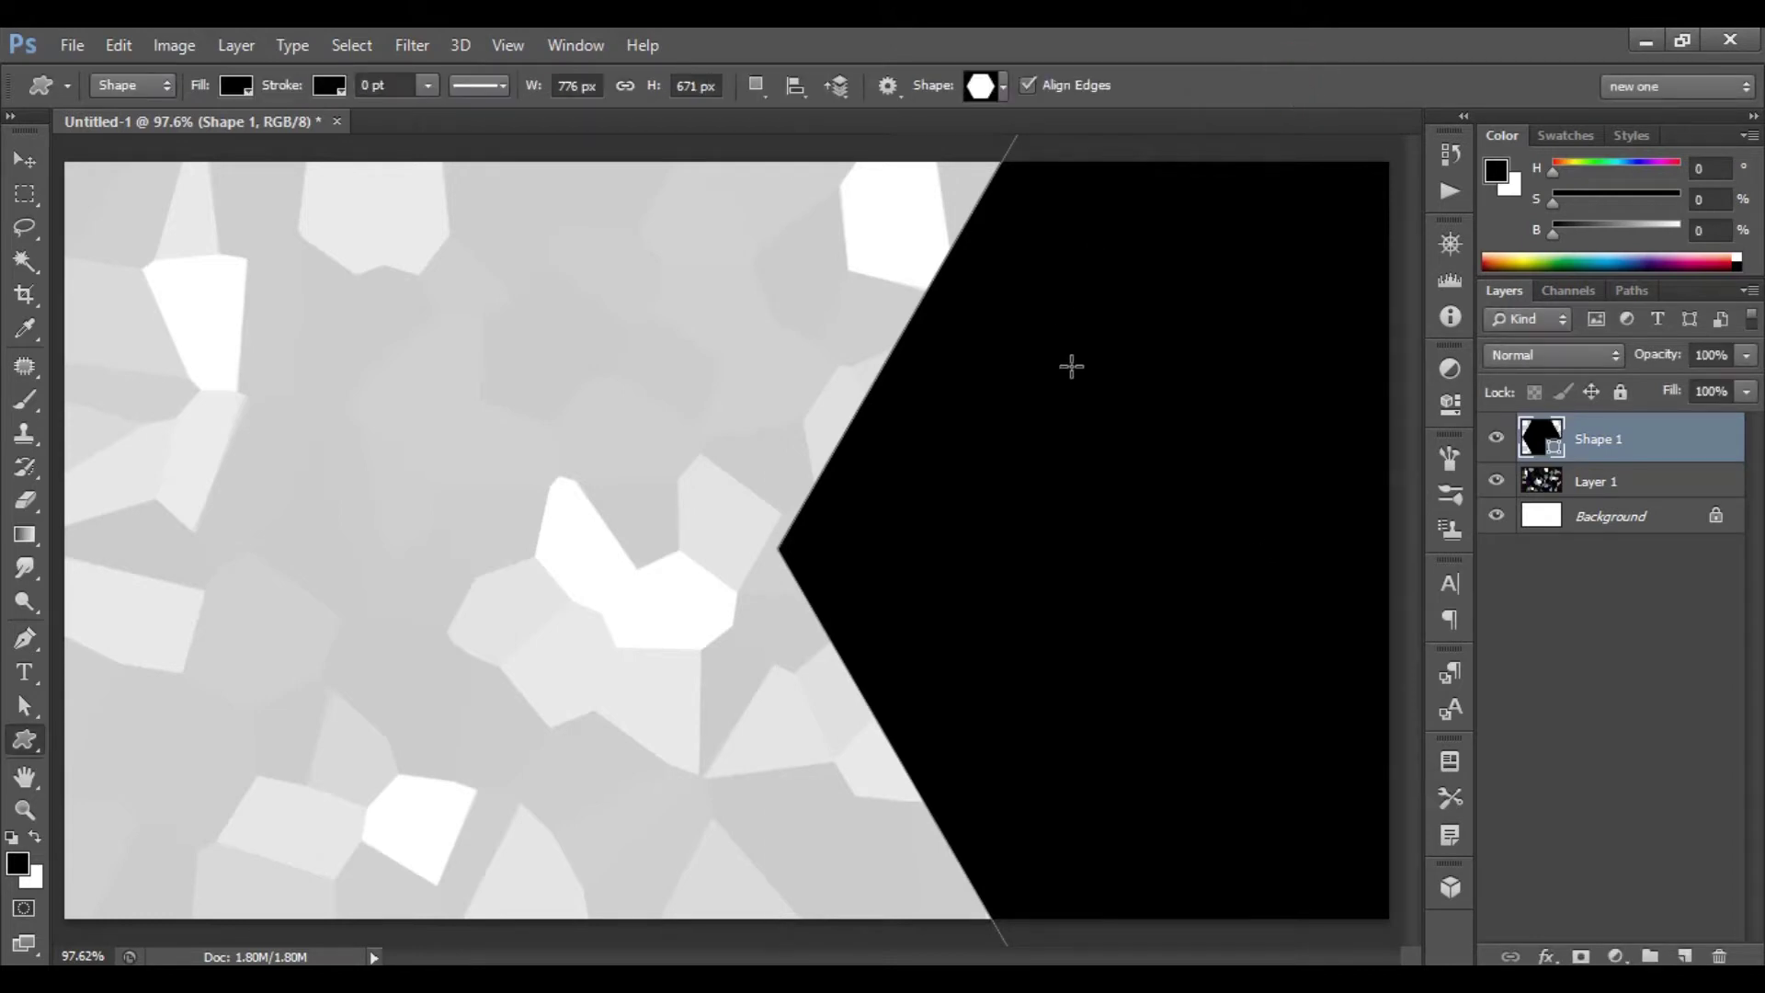
- Change the hexagon's fill colour to dark grey #303030
left_click(241, 88)
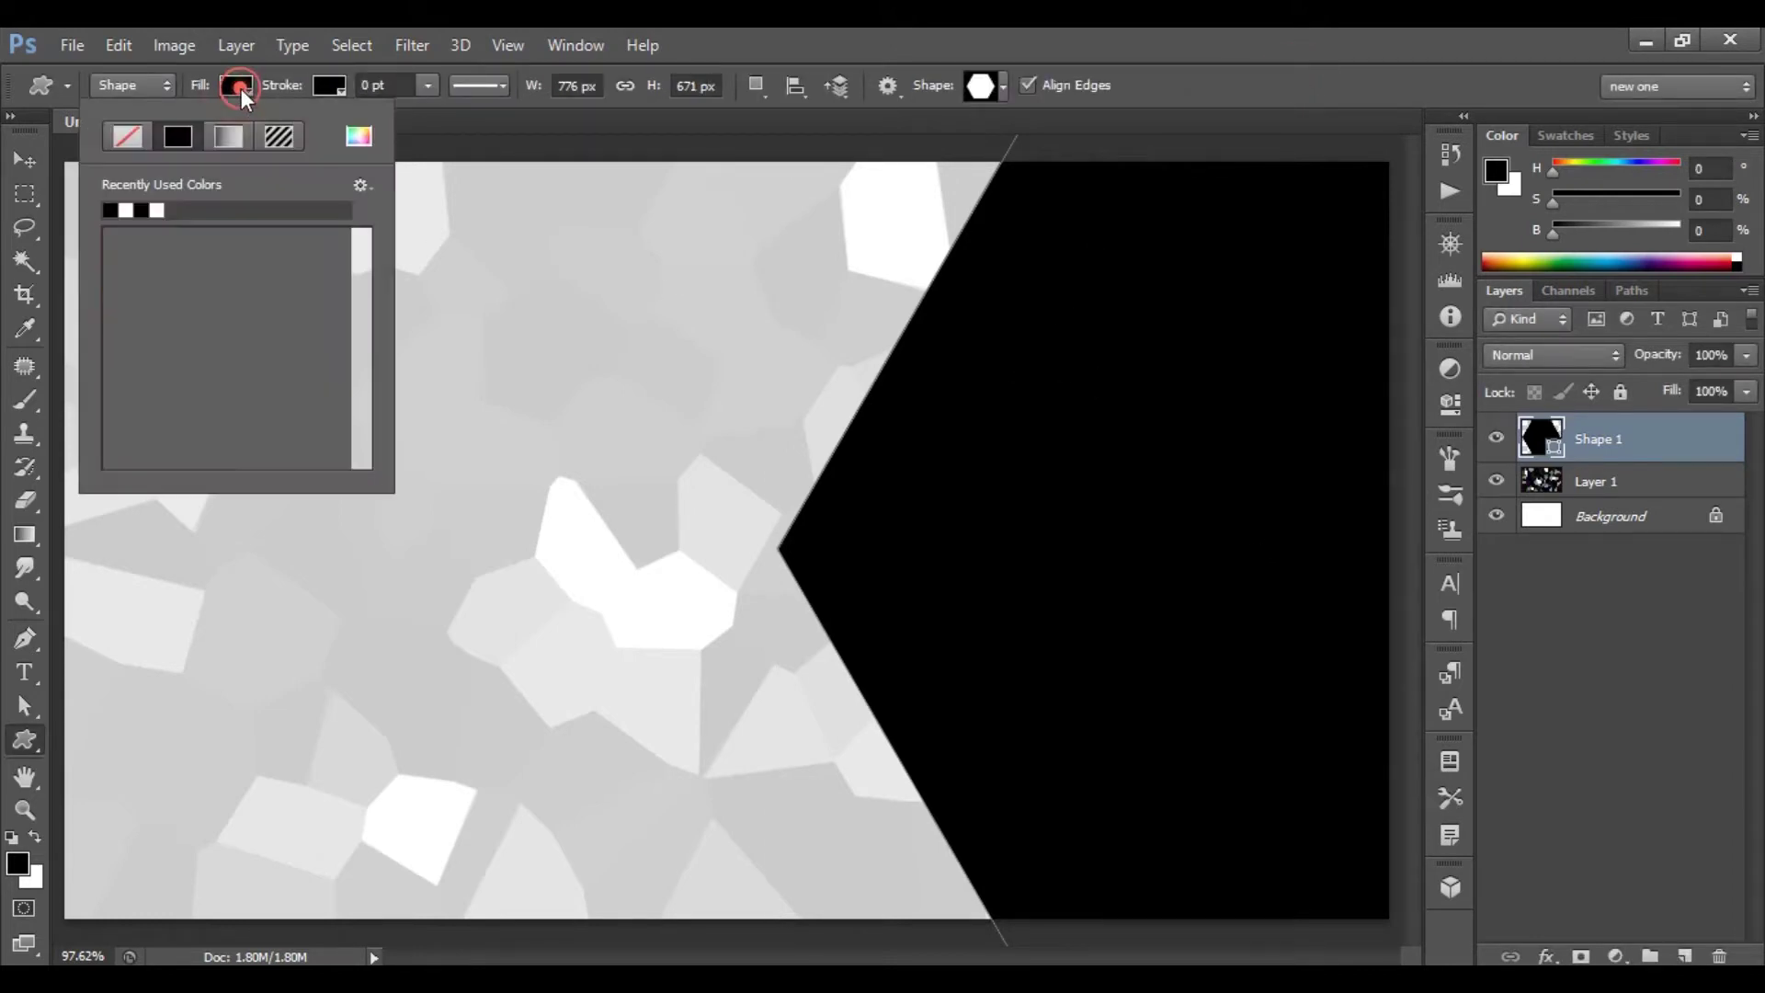
left_click(363, 139)
left_click(1475, 520)
left_click_drag(1475, 519, 1353, 533)
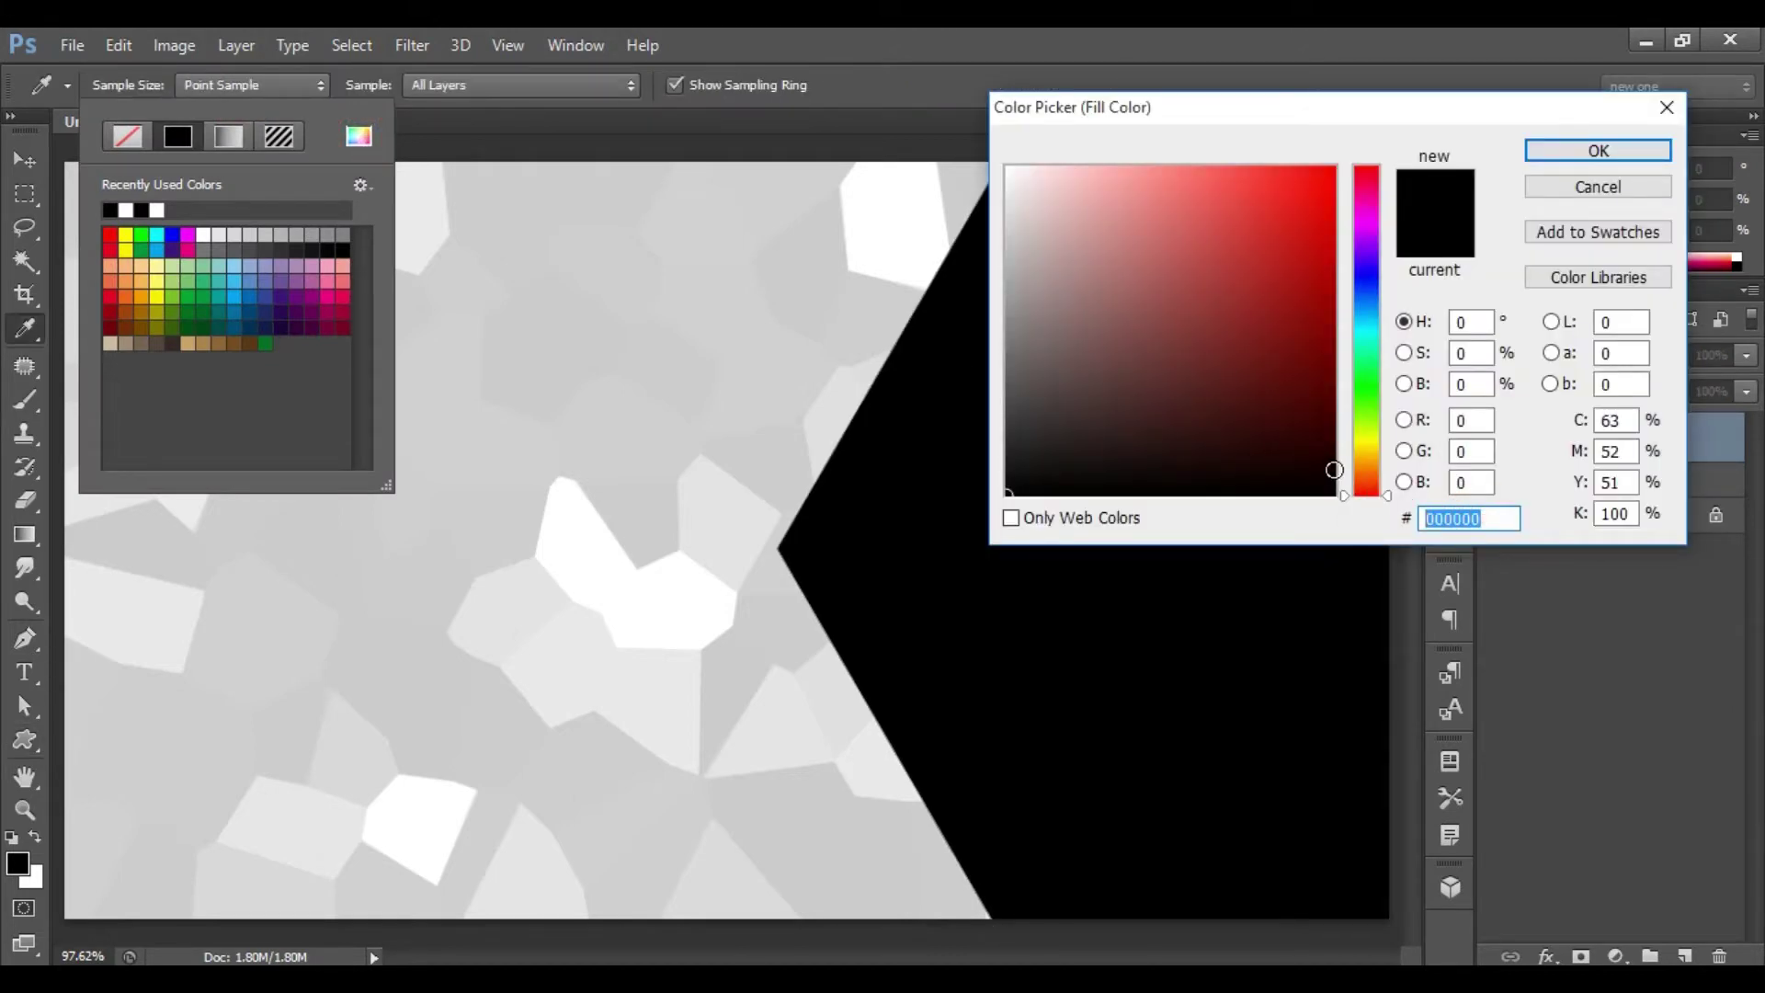
type("303")
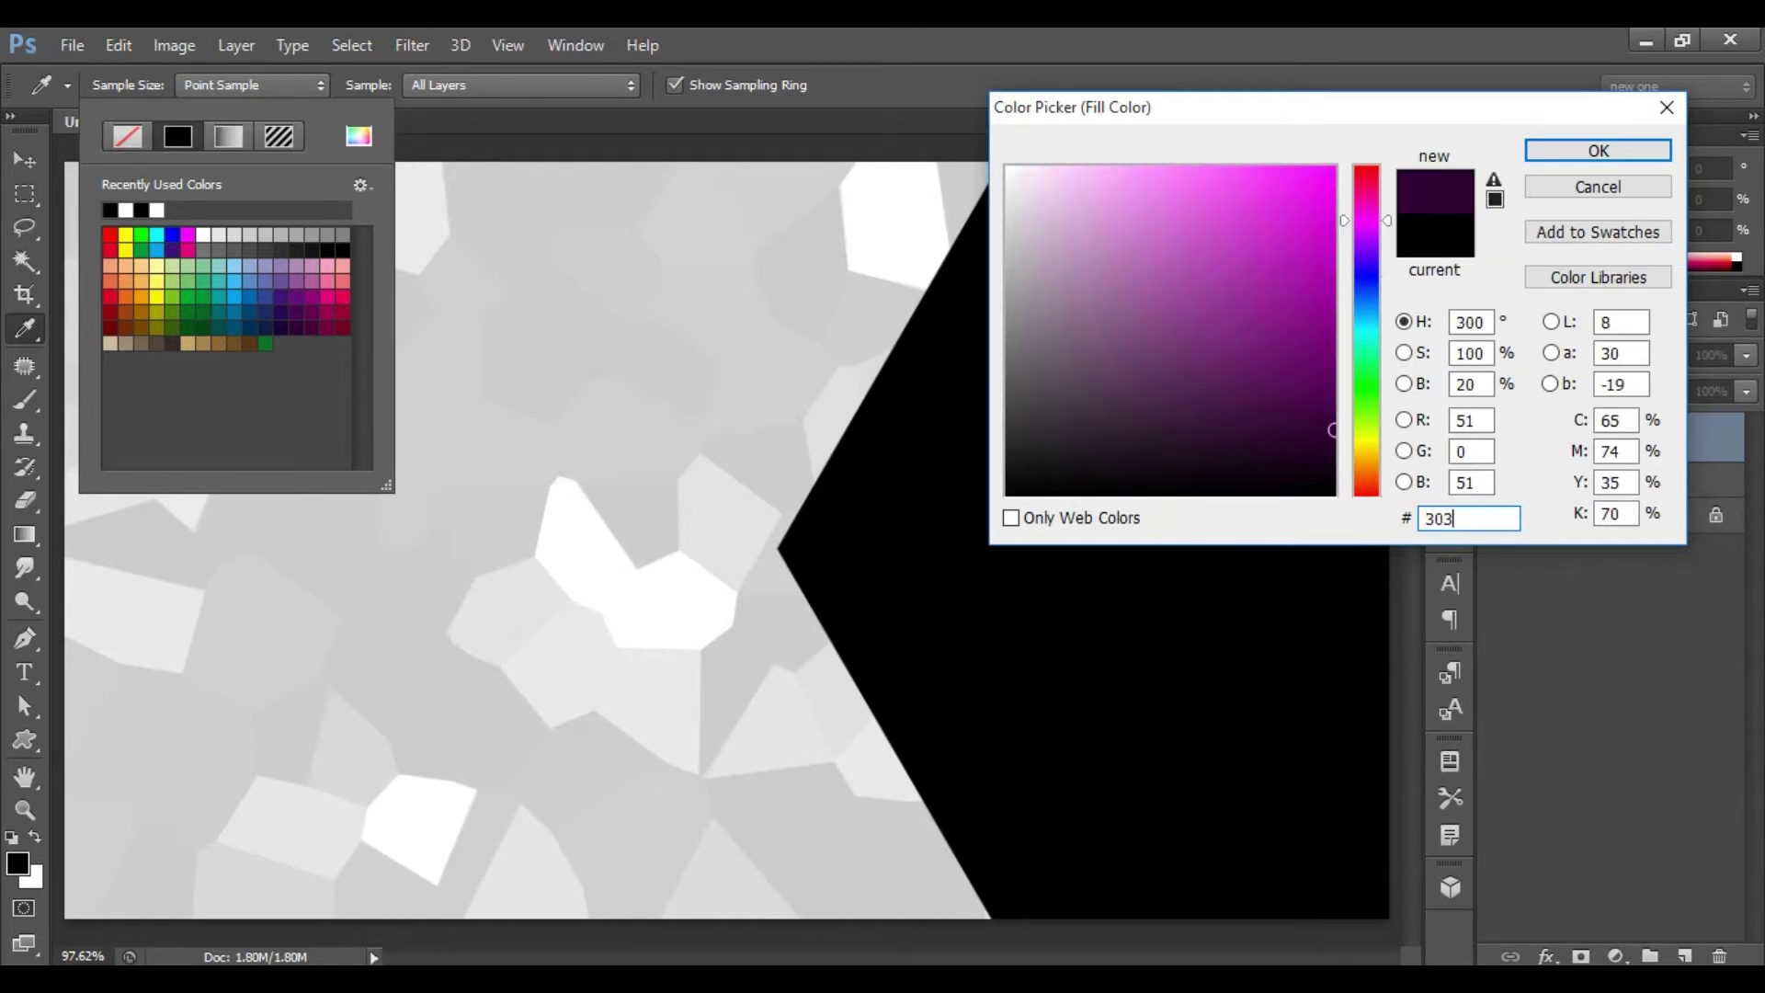
type("030")
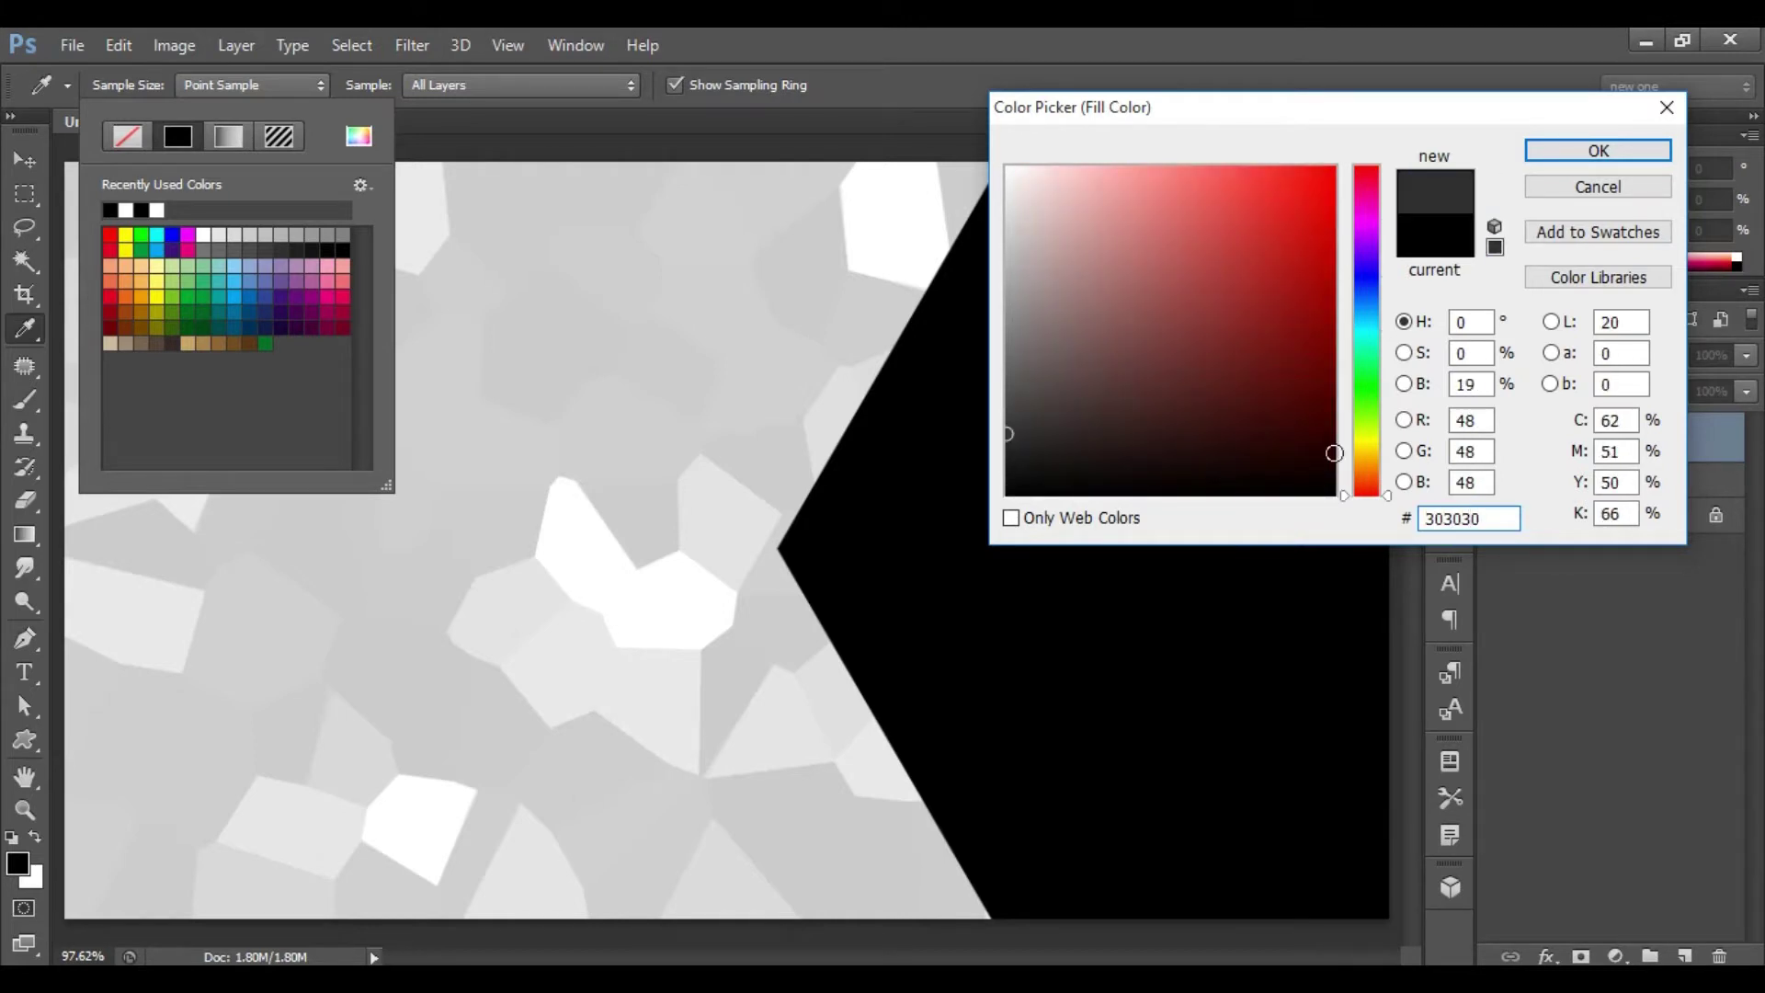
left_click(1624, 147)
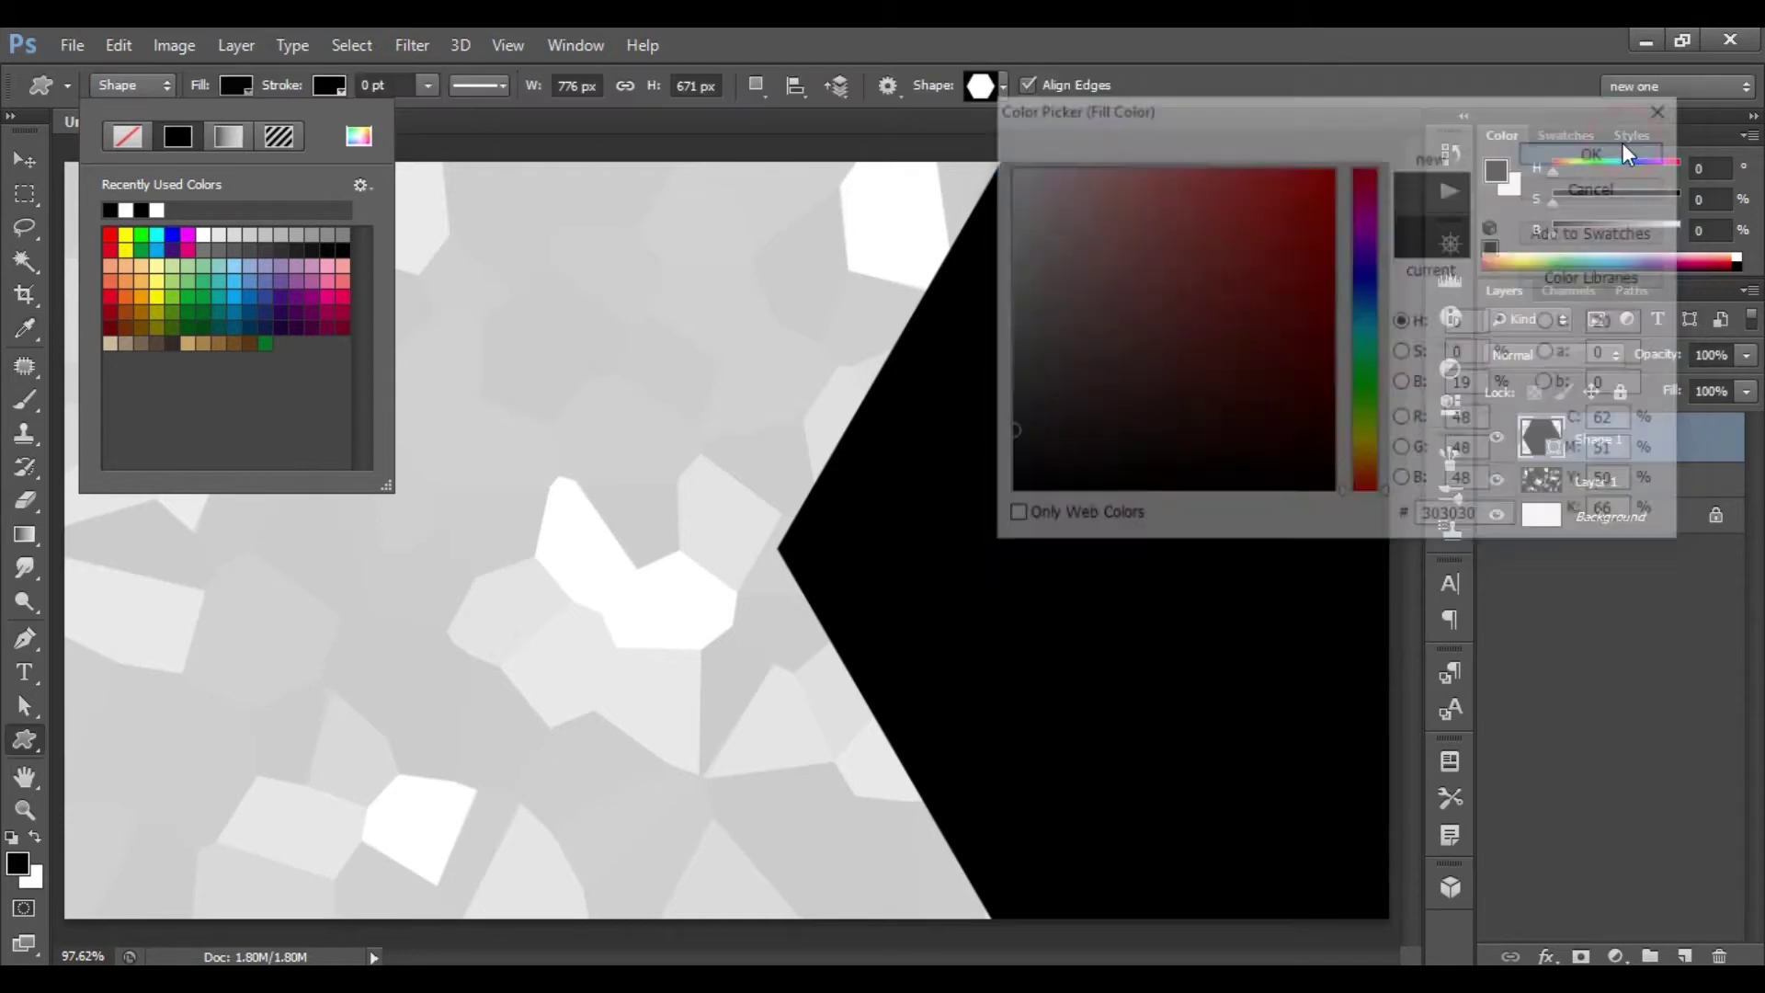
key("Return")
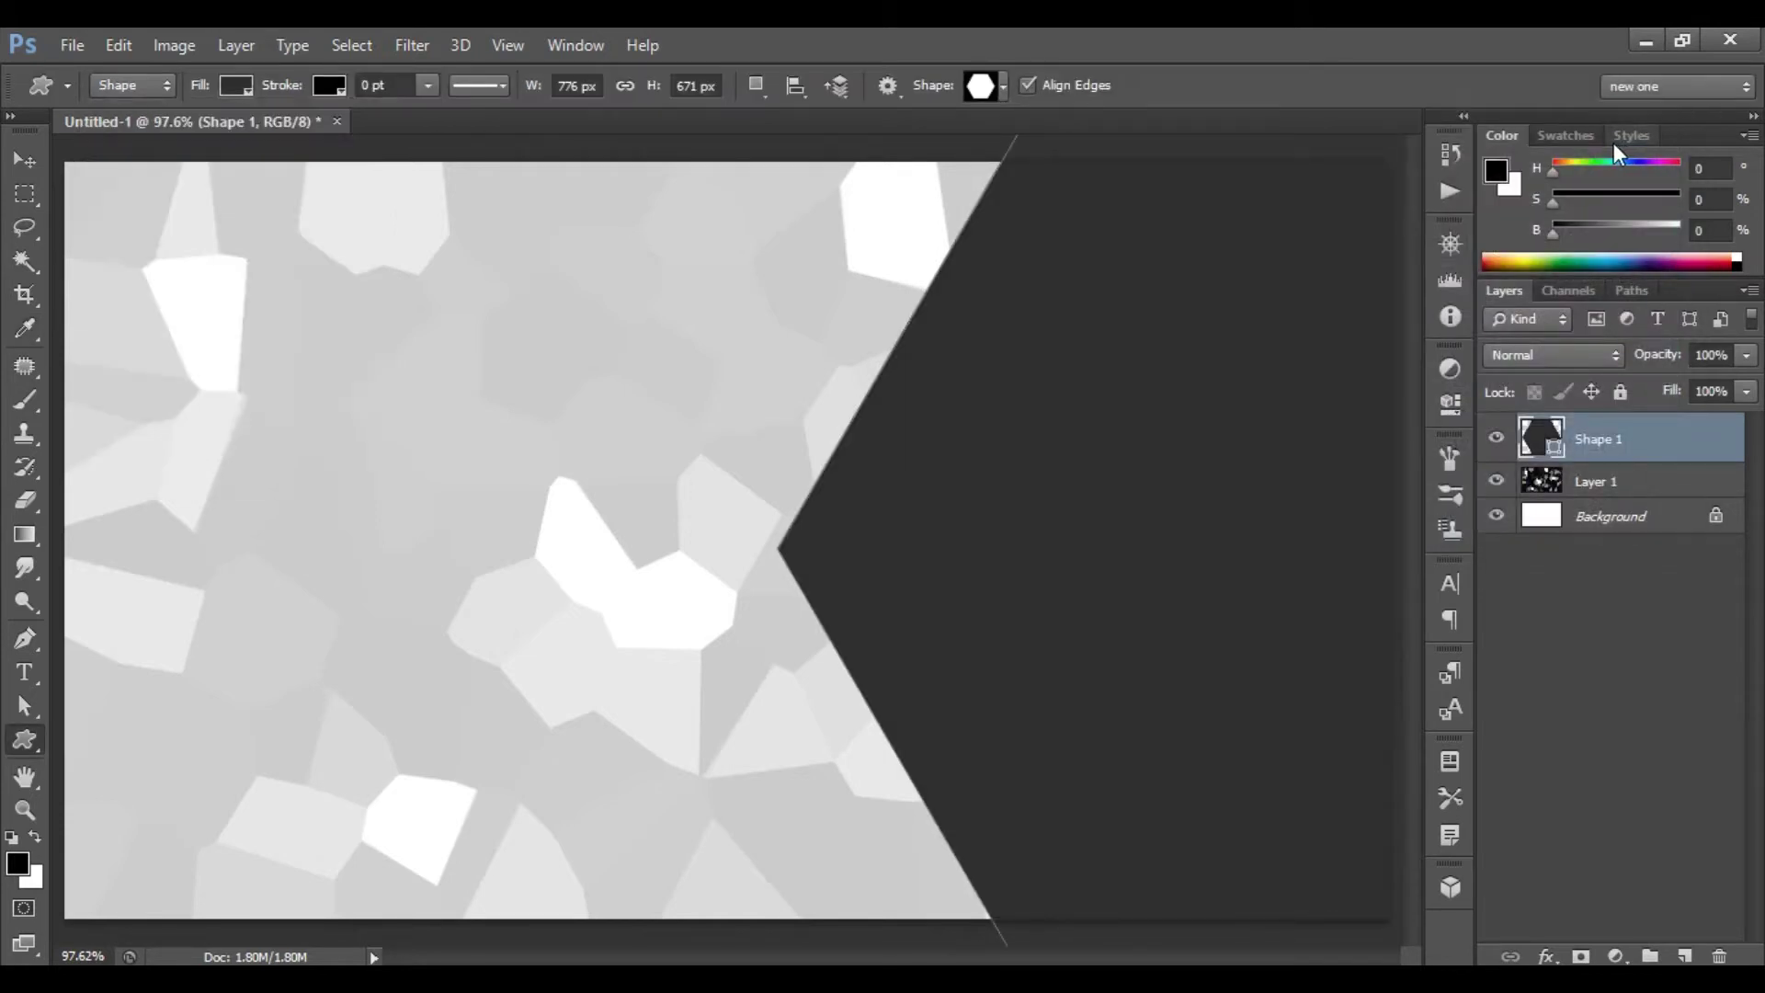
- Draw a small triangle custom shape at the card's top edge
left_click(1001, 86)
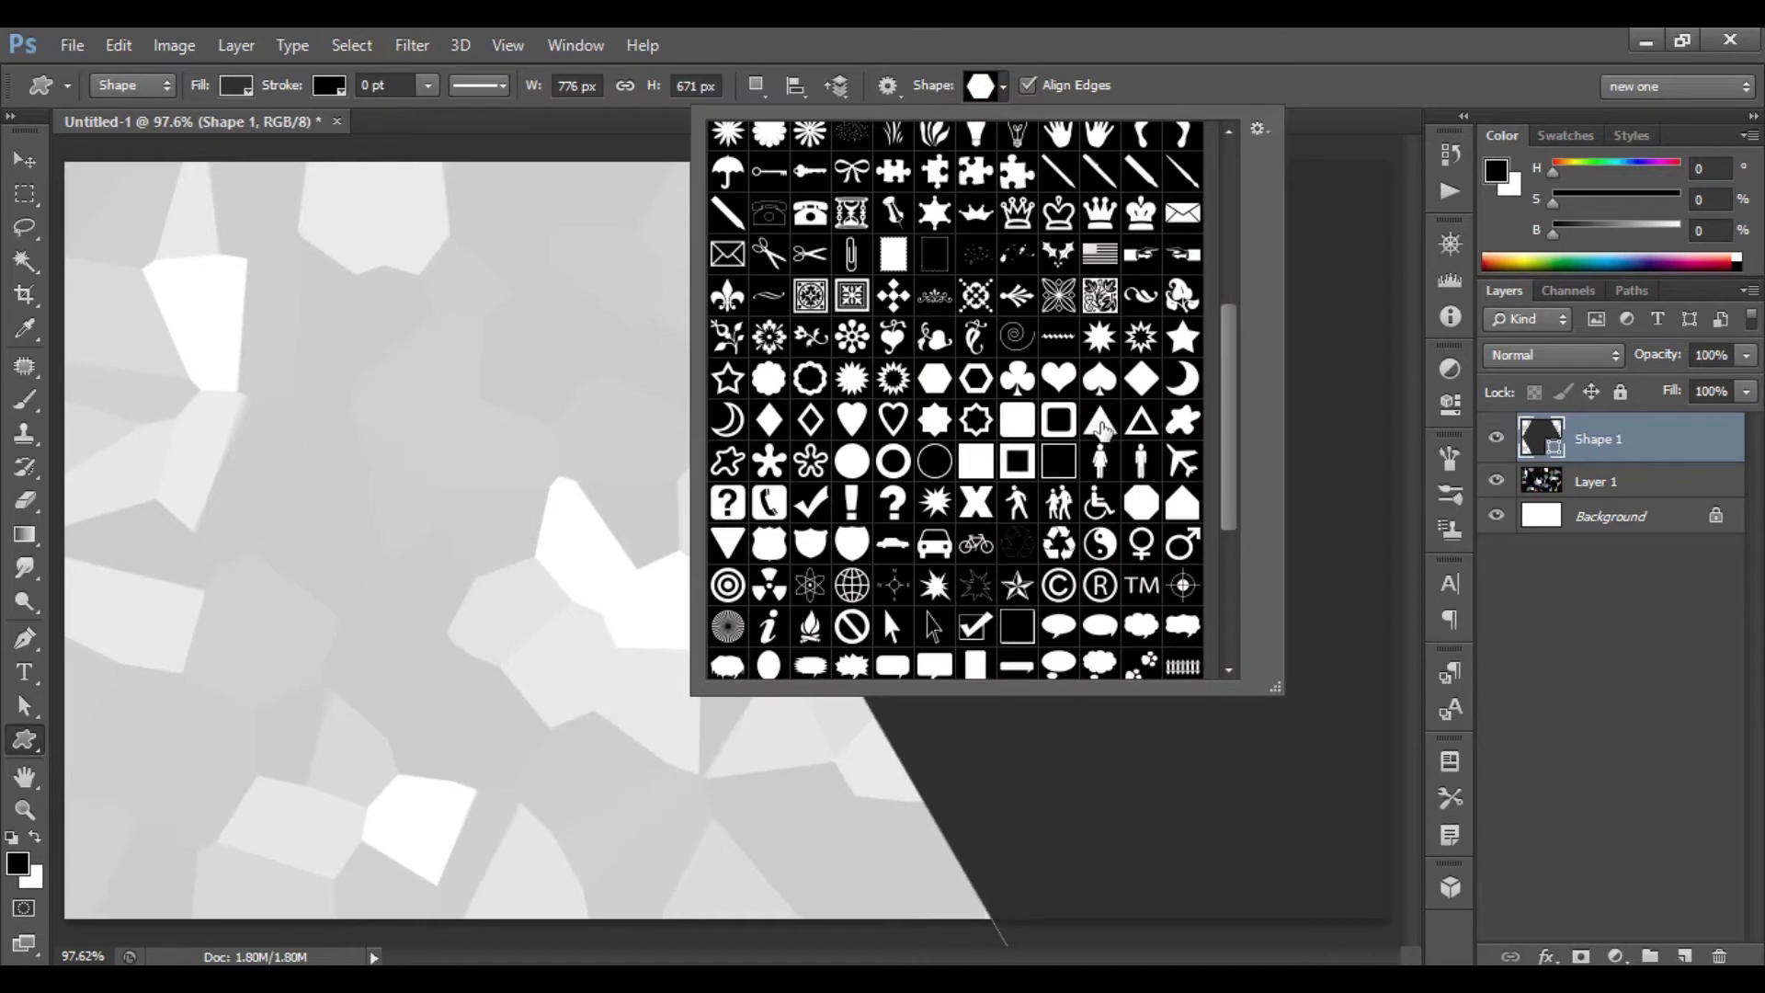
left_click(1101, 425)
double_click(1096, 409)
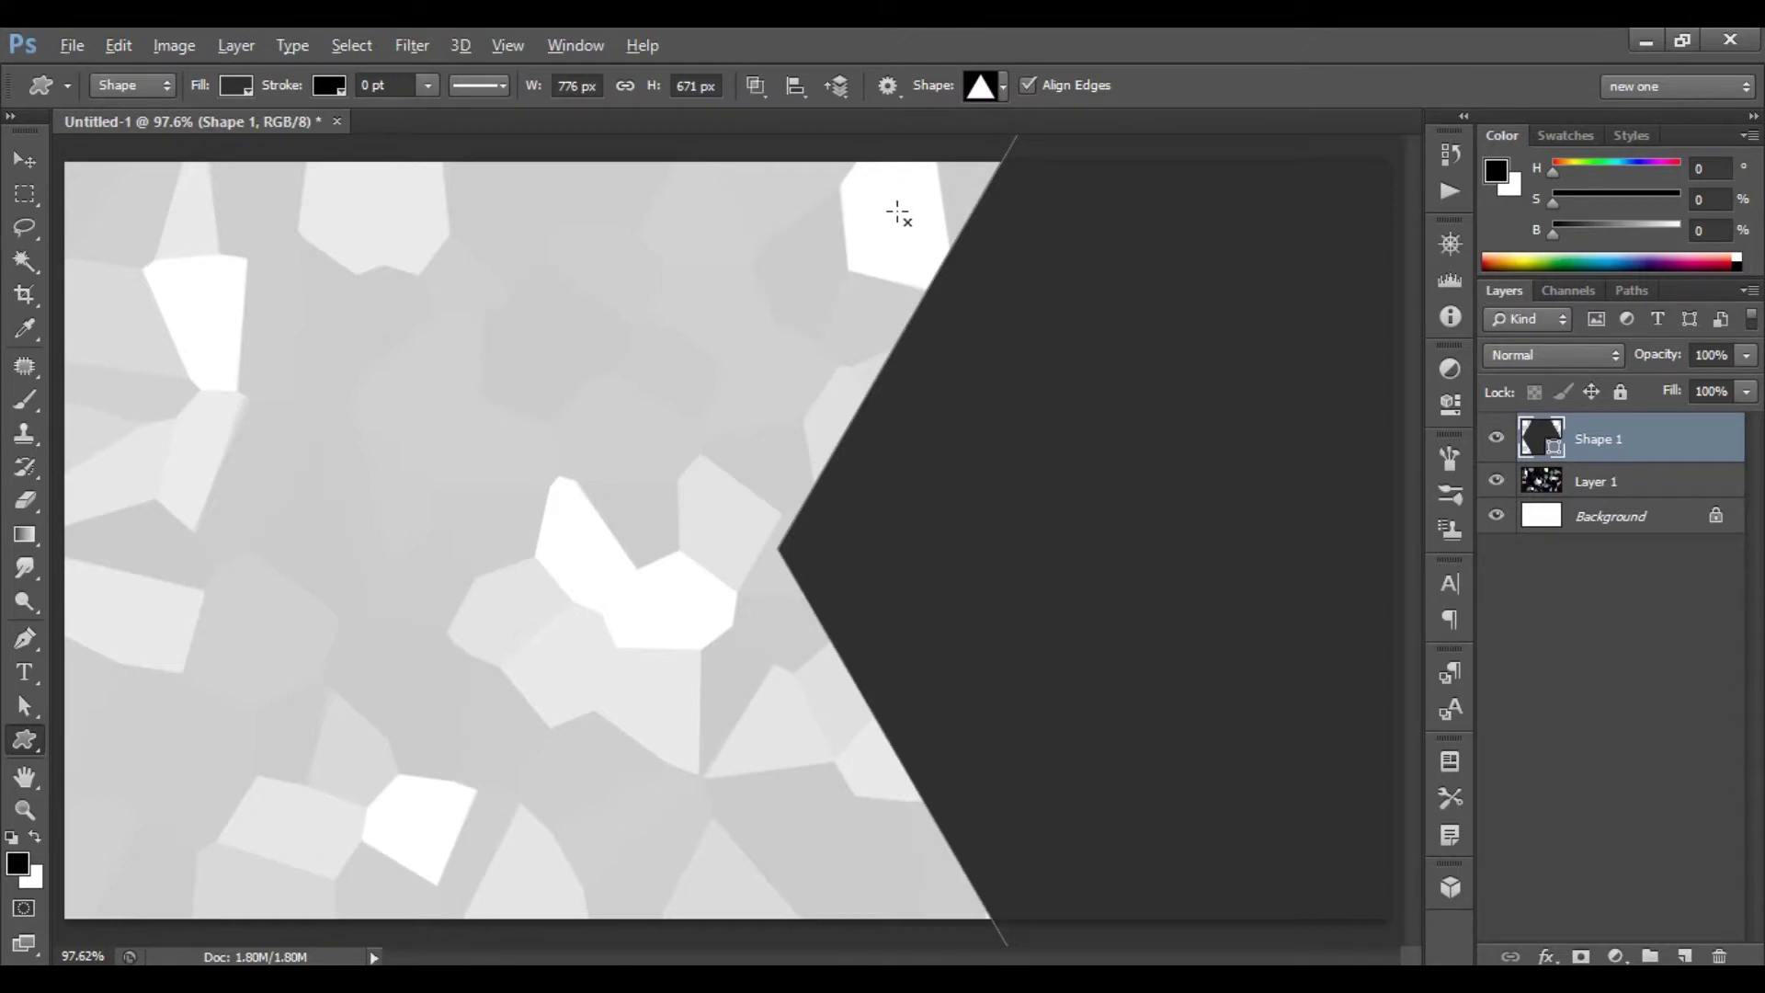
left_click_drag(887, 192, 926, 246)
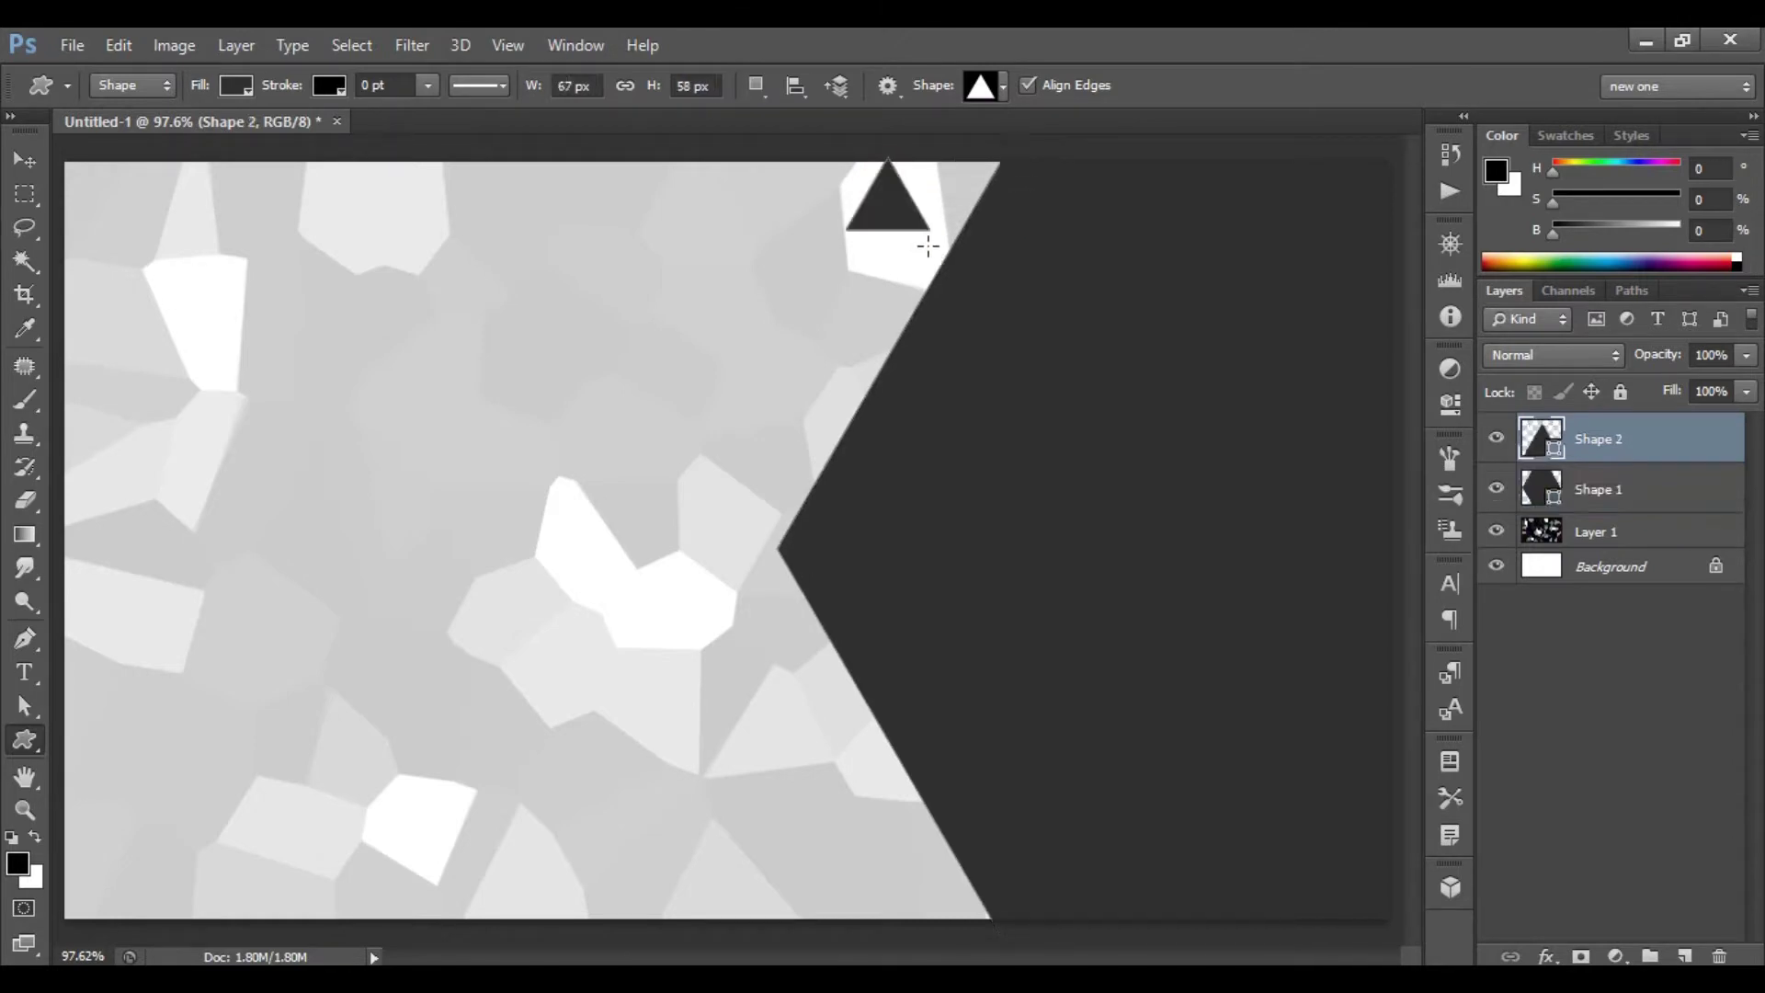
- Fill the triangle with blue #00709e
left_click(239, 84)
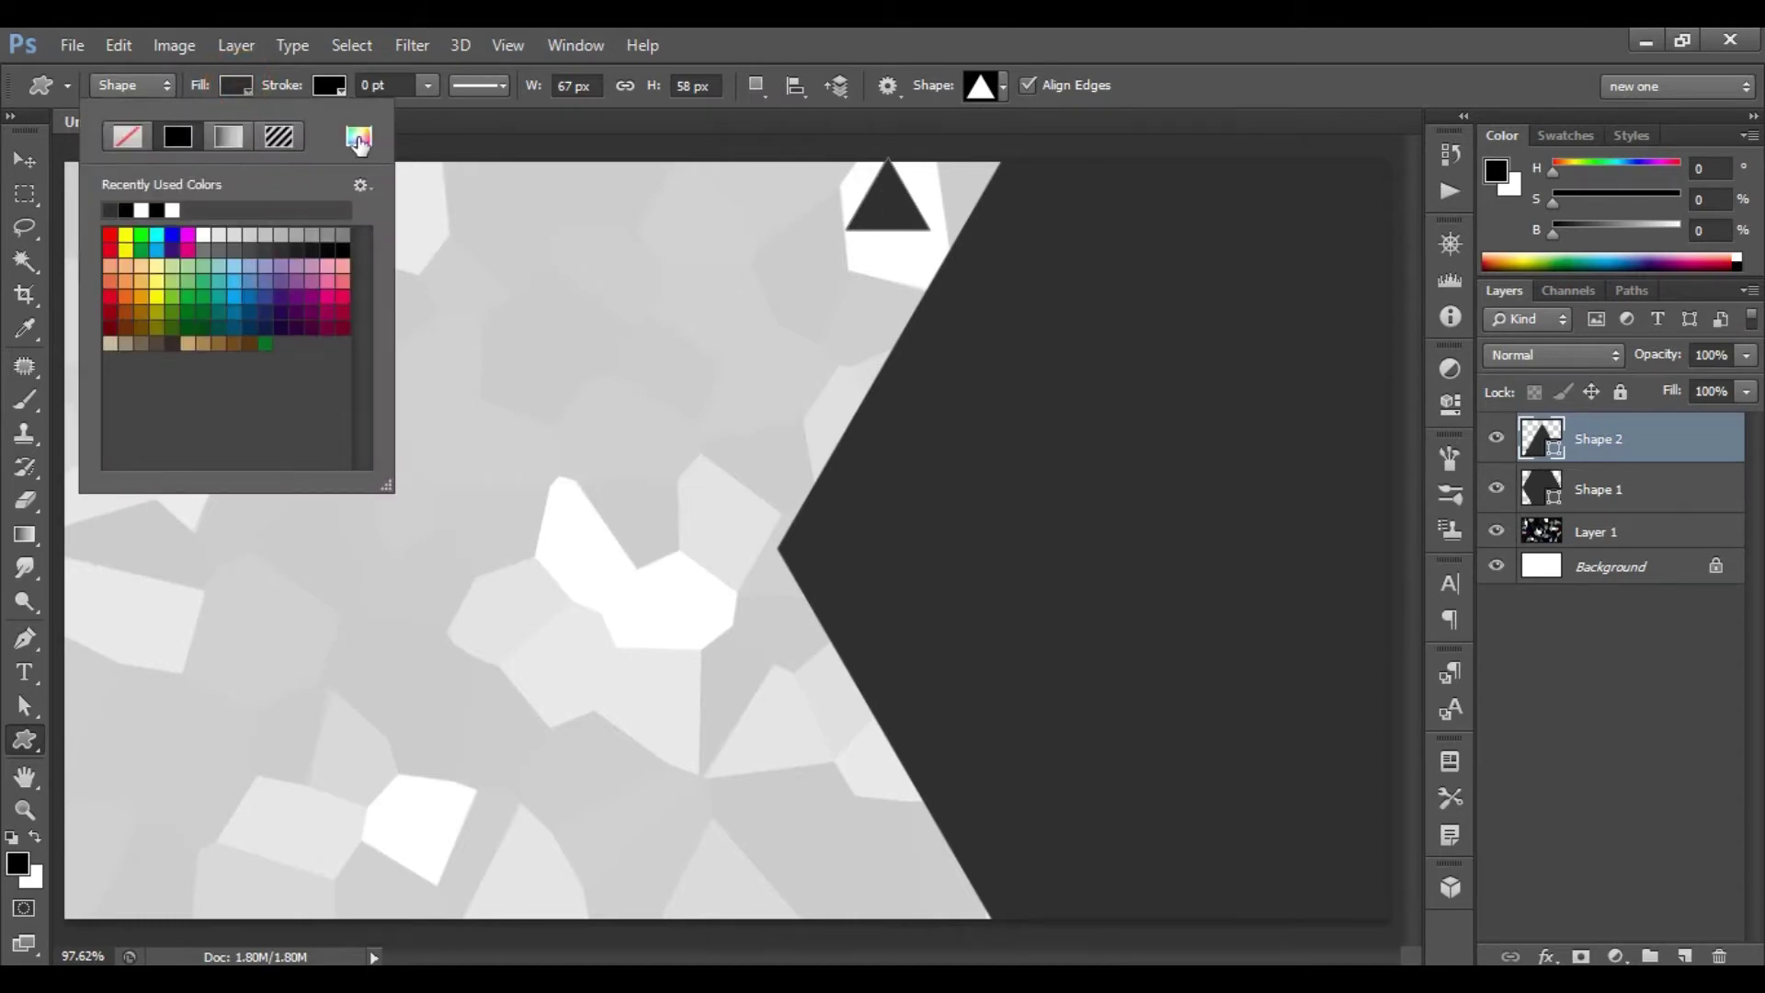
left_click(358, 138)
left_click(1491, 519)
double_click(1473, 520)
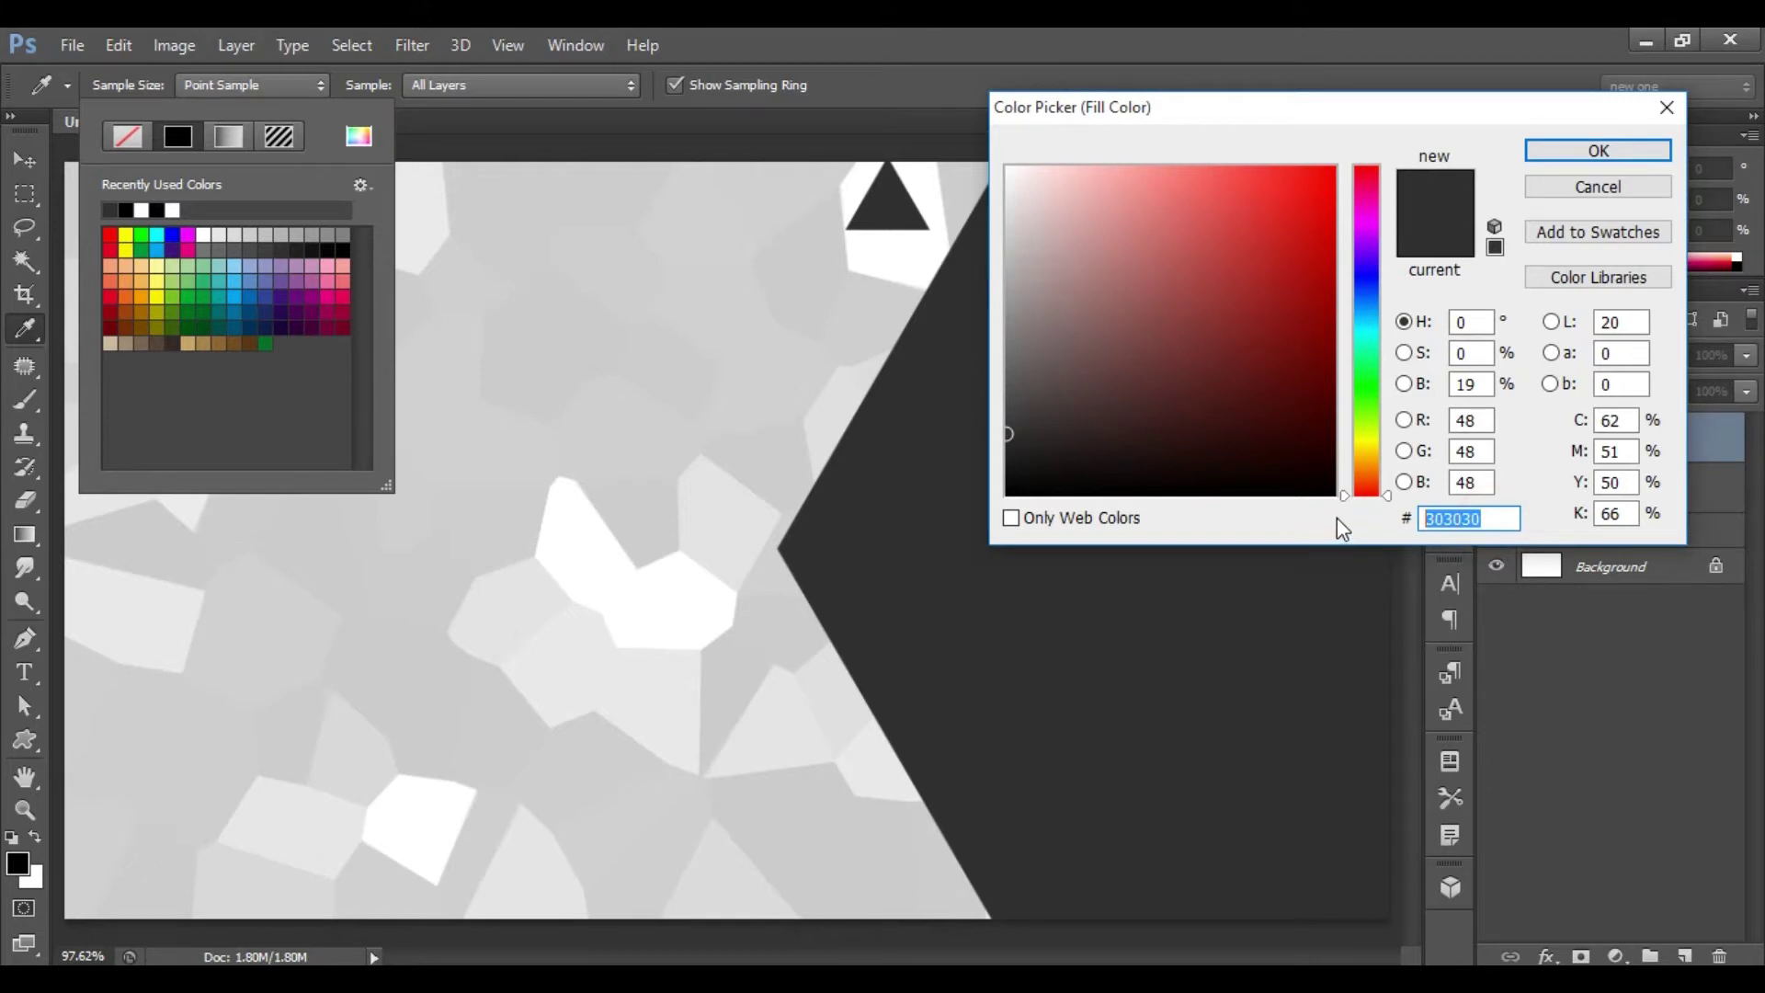
type("007")
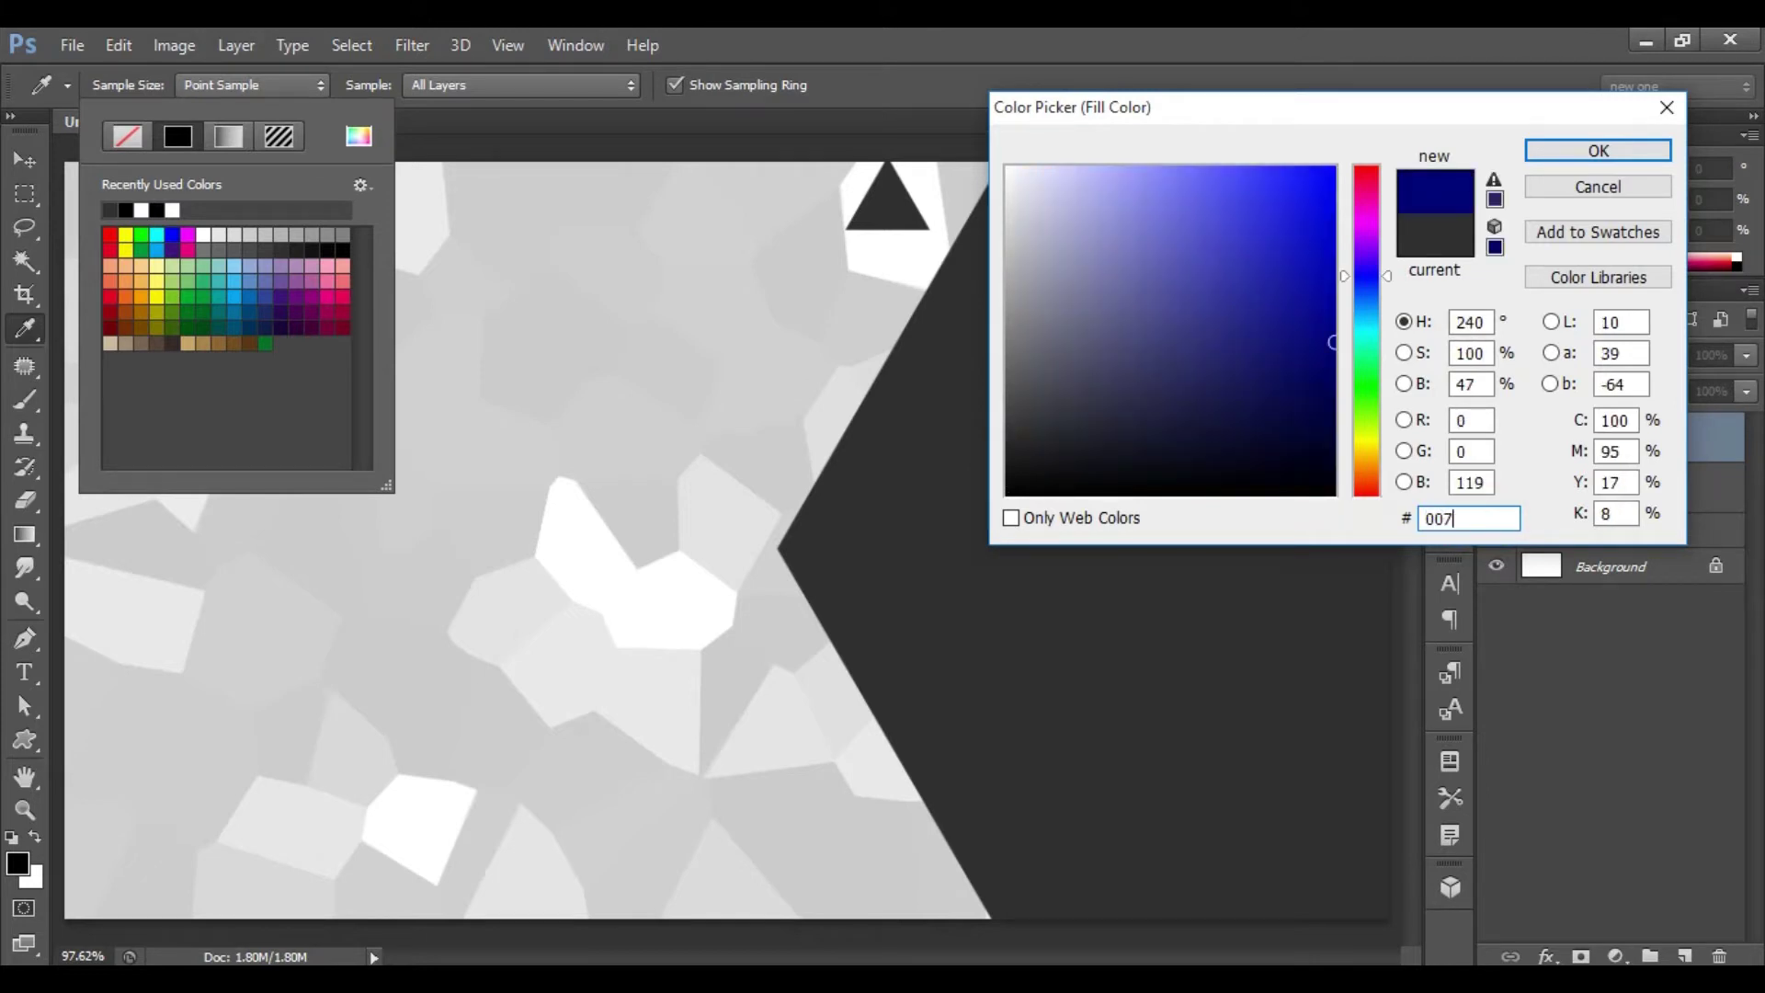
type("09e")
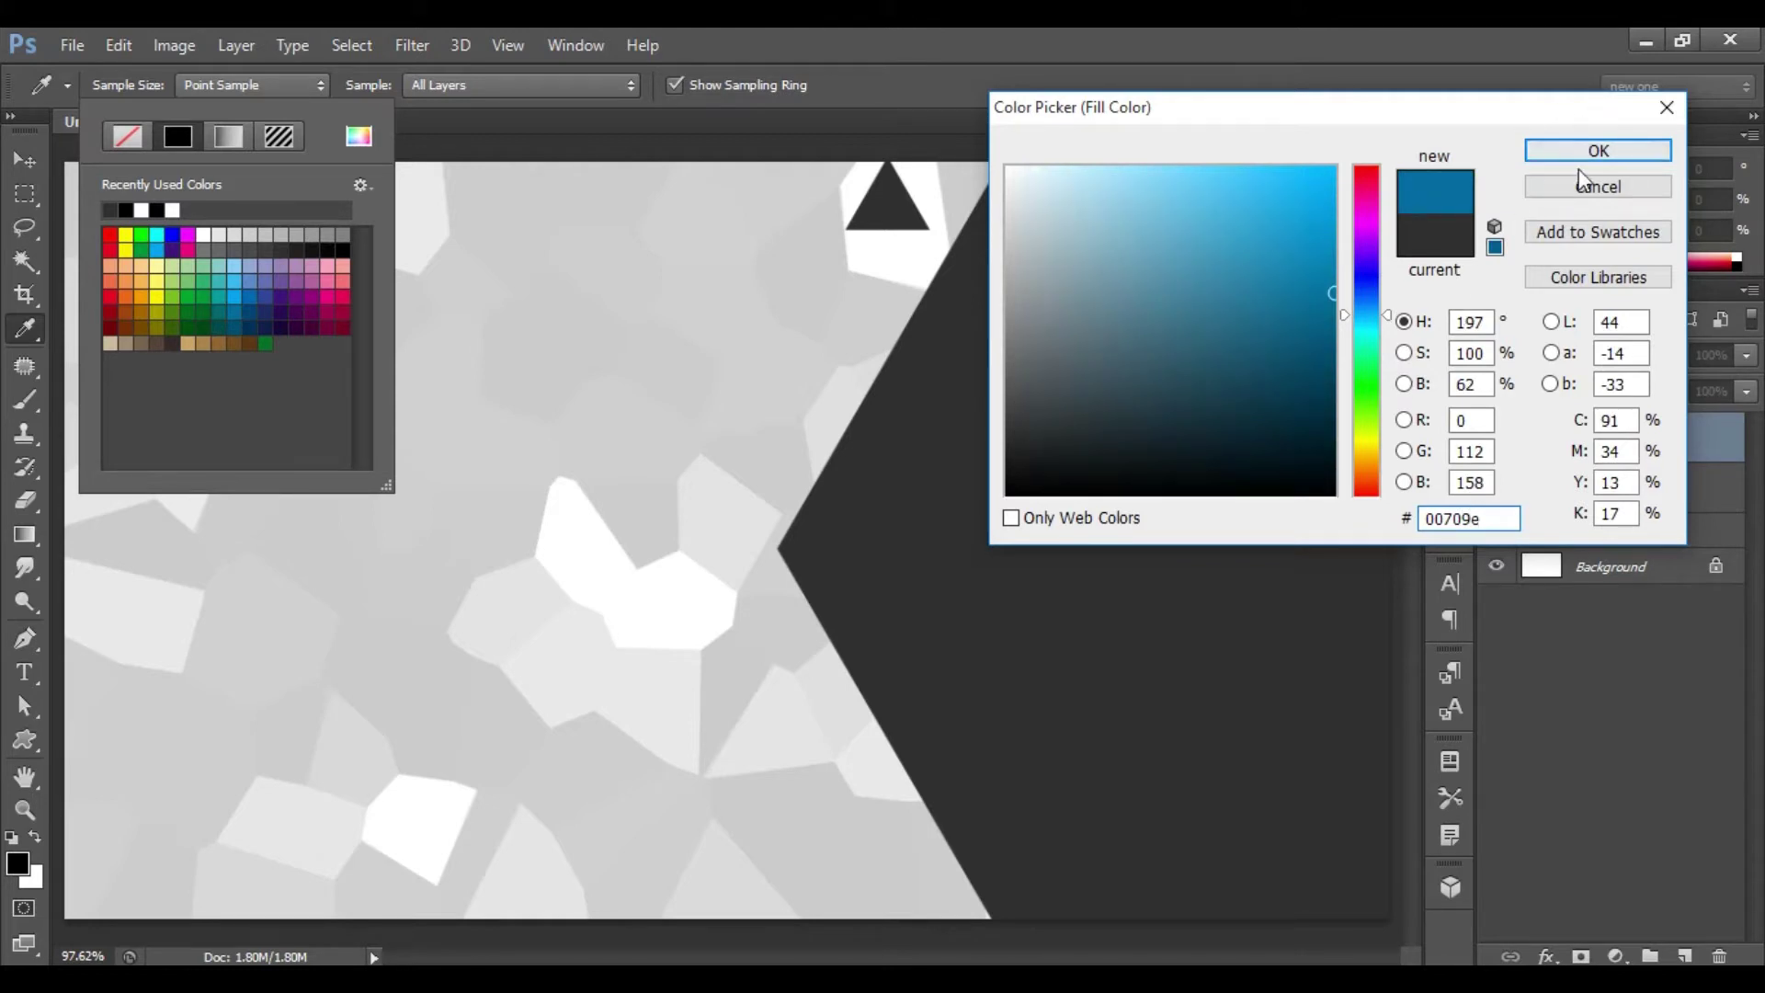
left_click(1600, 150)
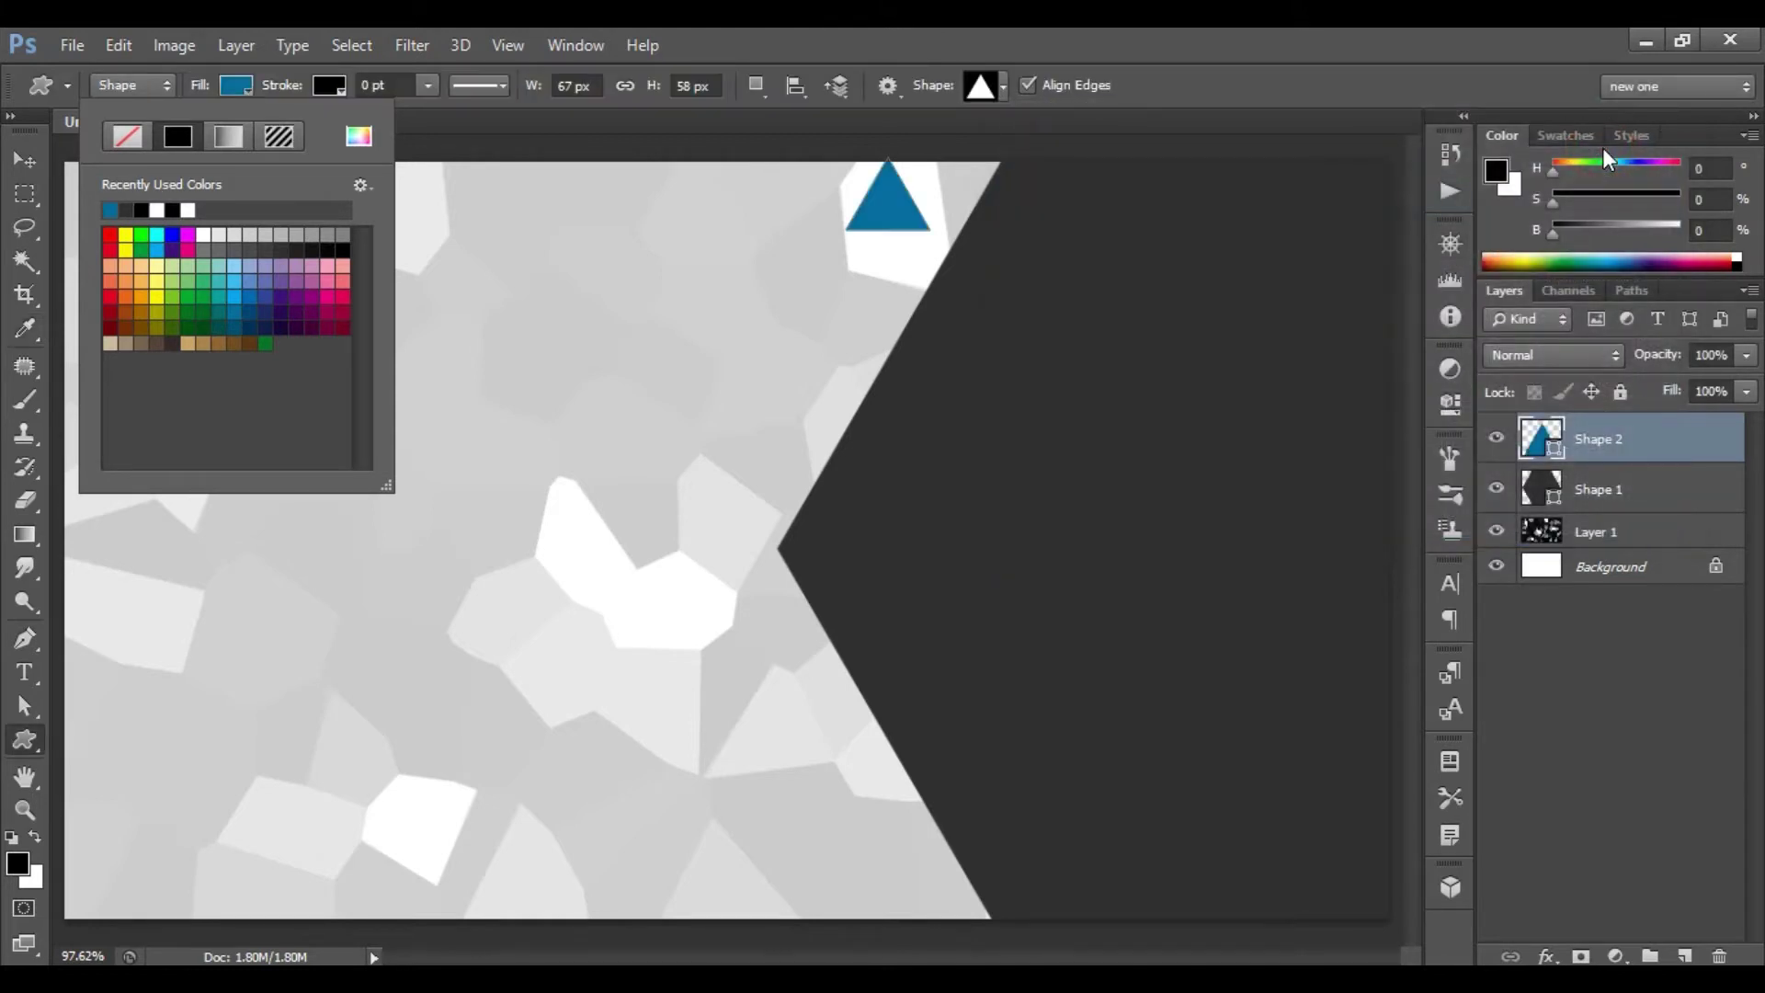
key("Return")
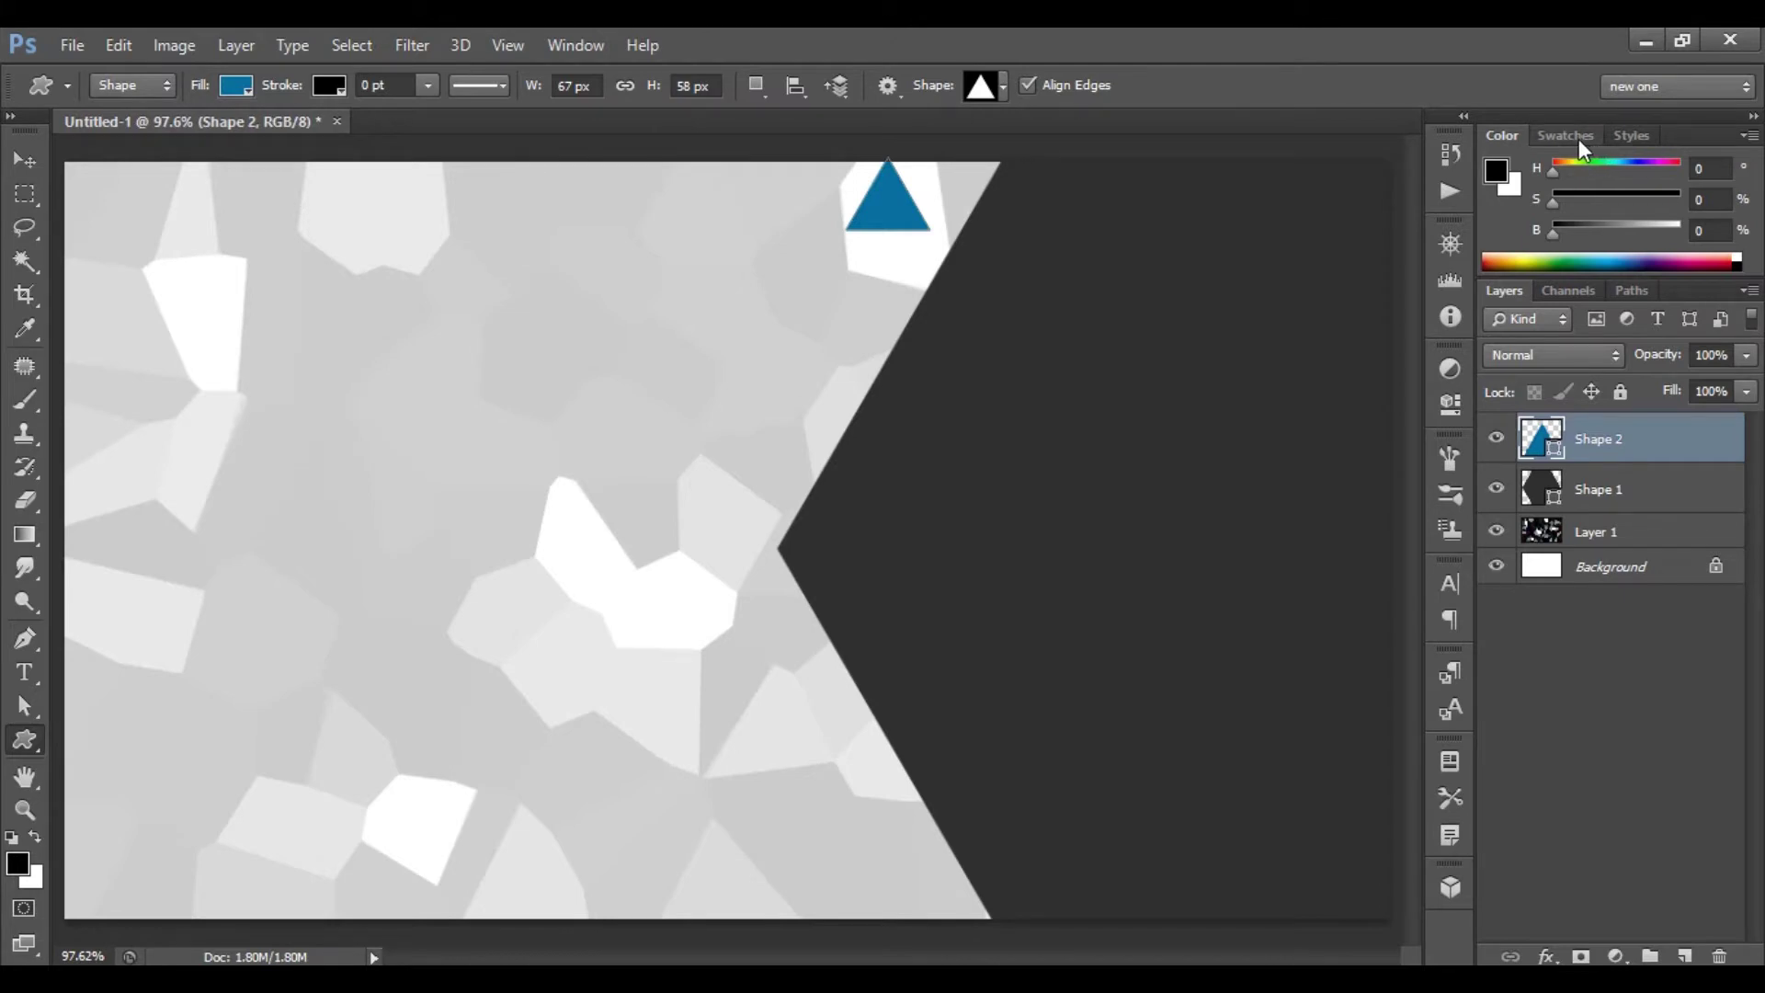
key("ctrl+t")
- Rotate the blue triangle 180°, enlarge it to about 127%, and duplicate its layer
right_click(894, 200)
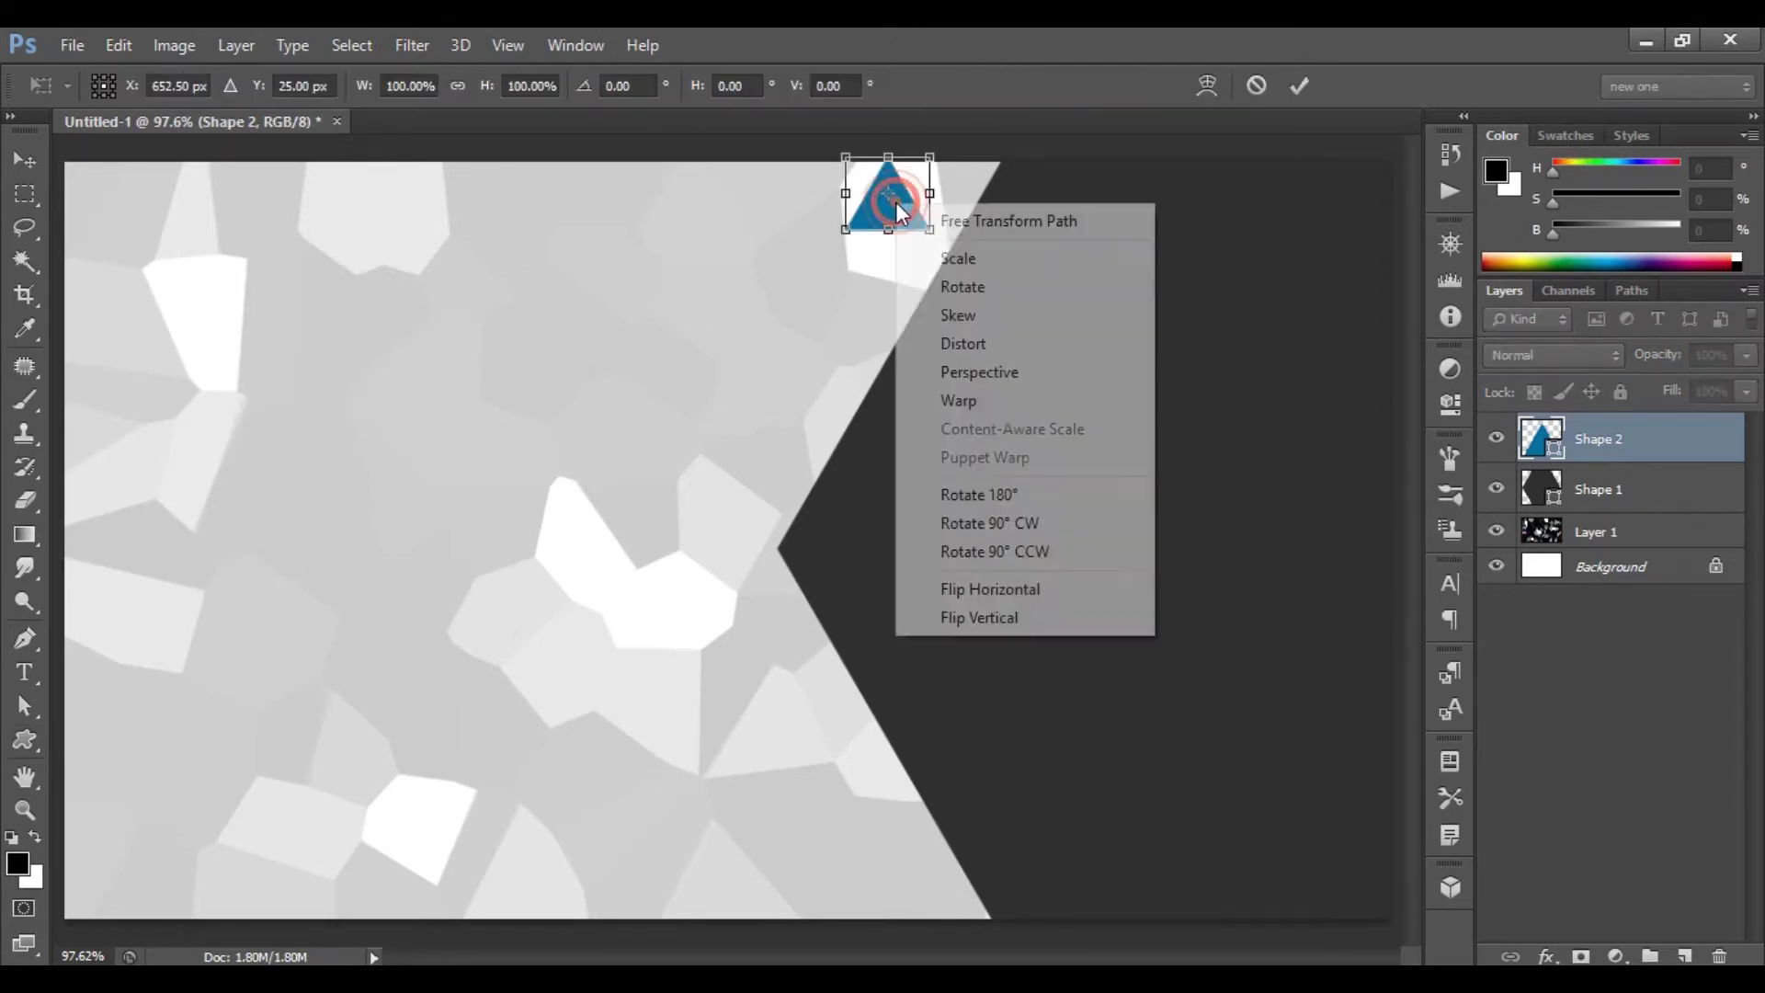
left_click(1044, 495)
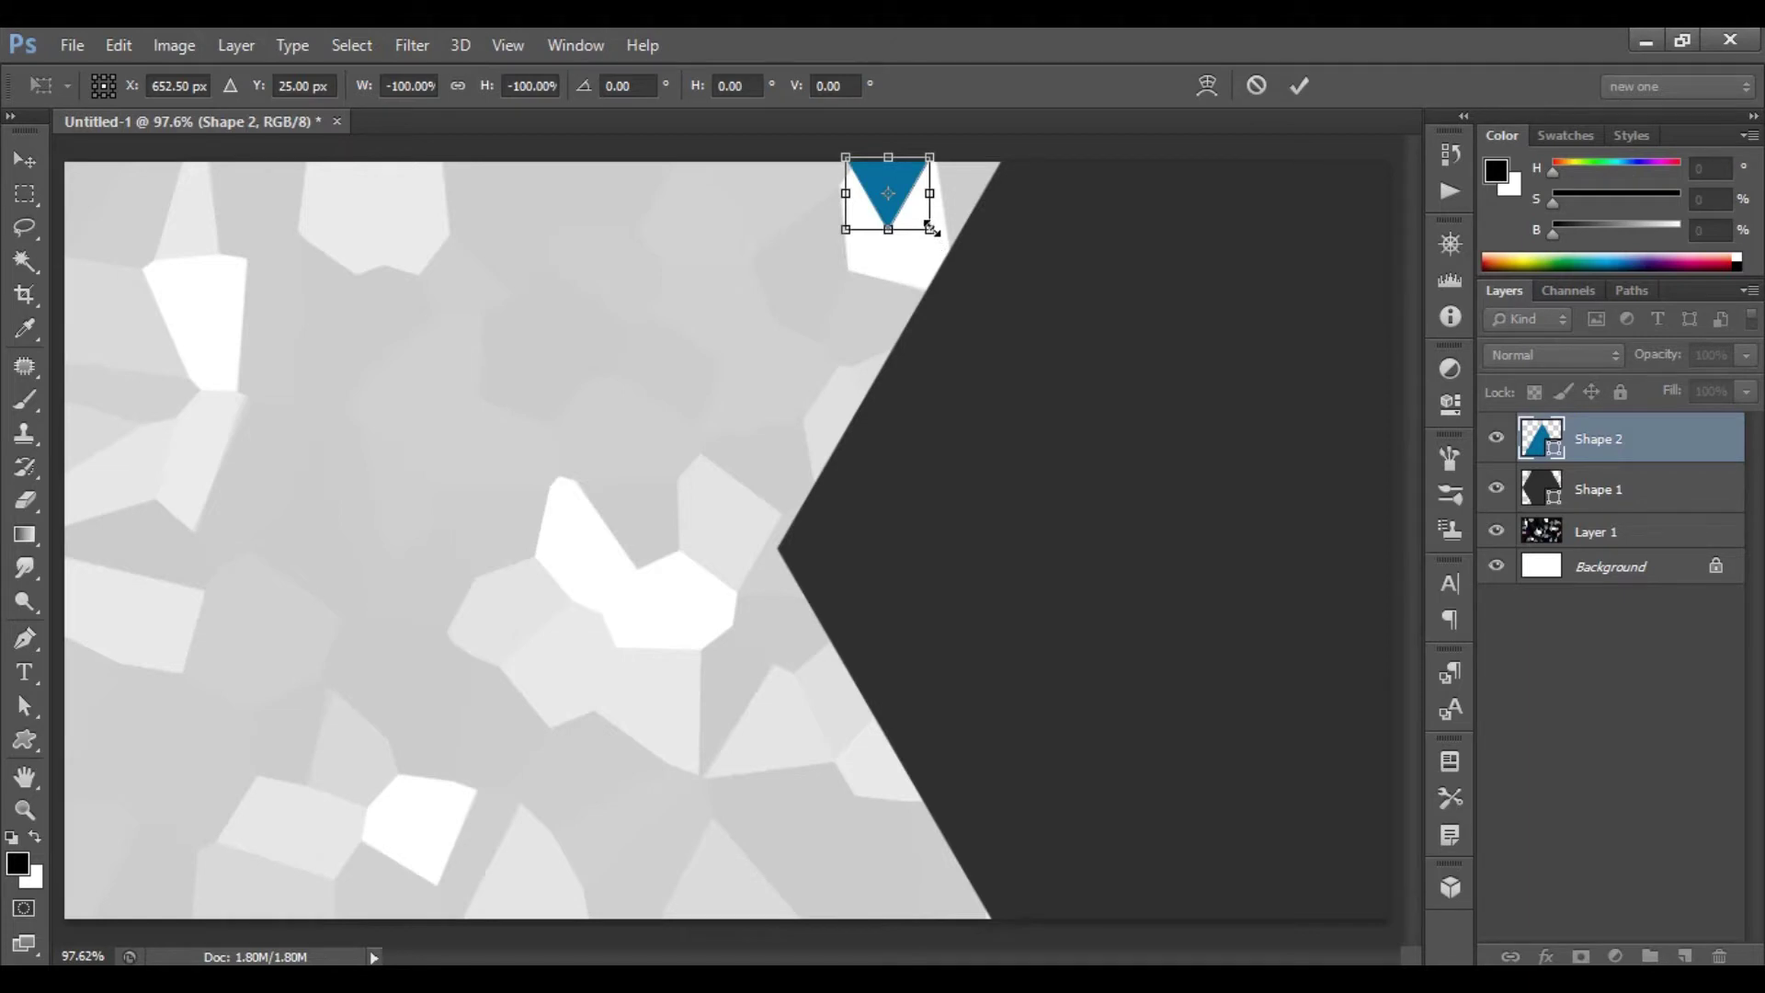
left_click_drag(931, 230, 980, 239)
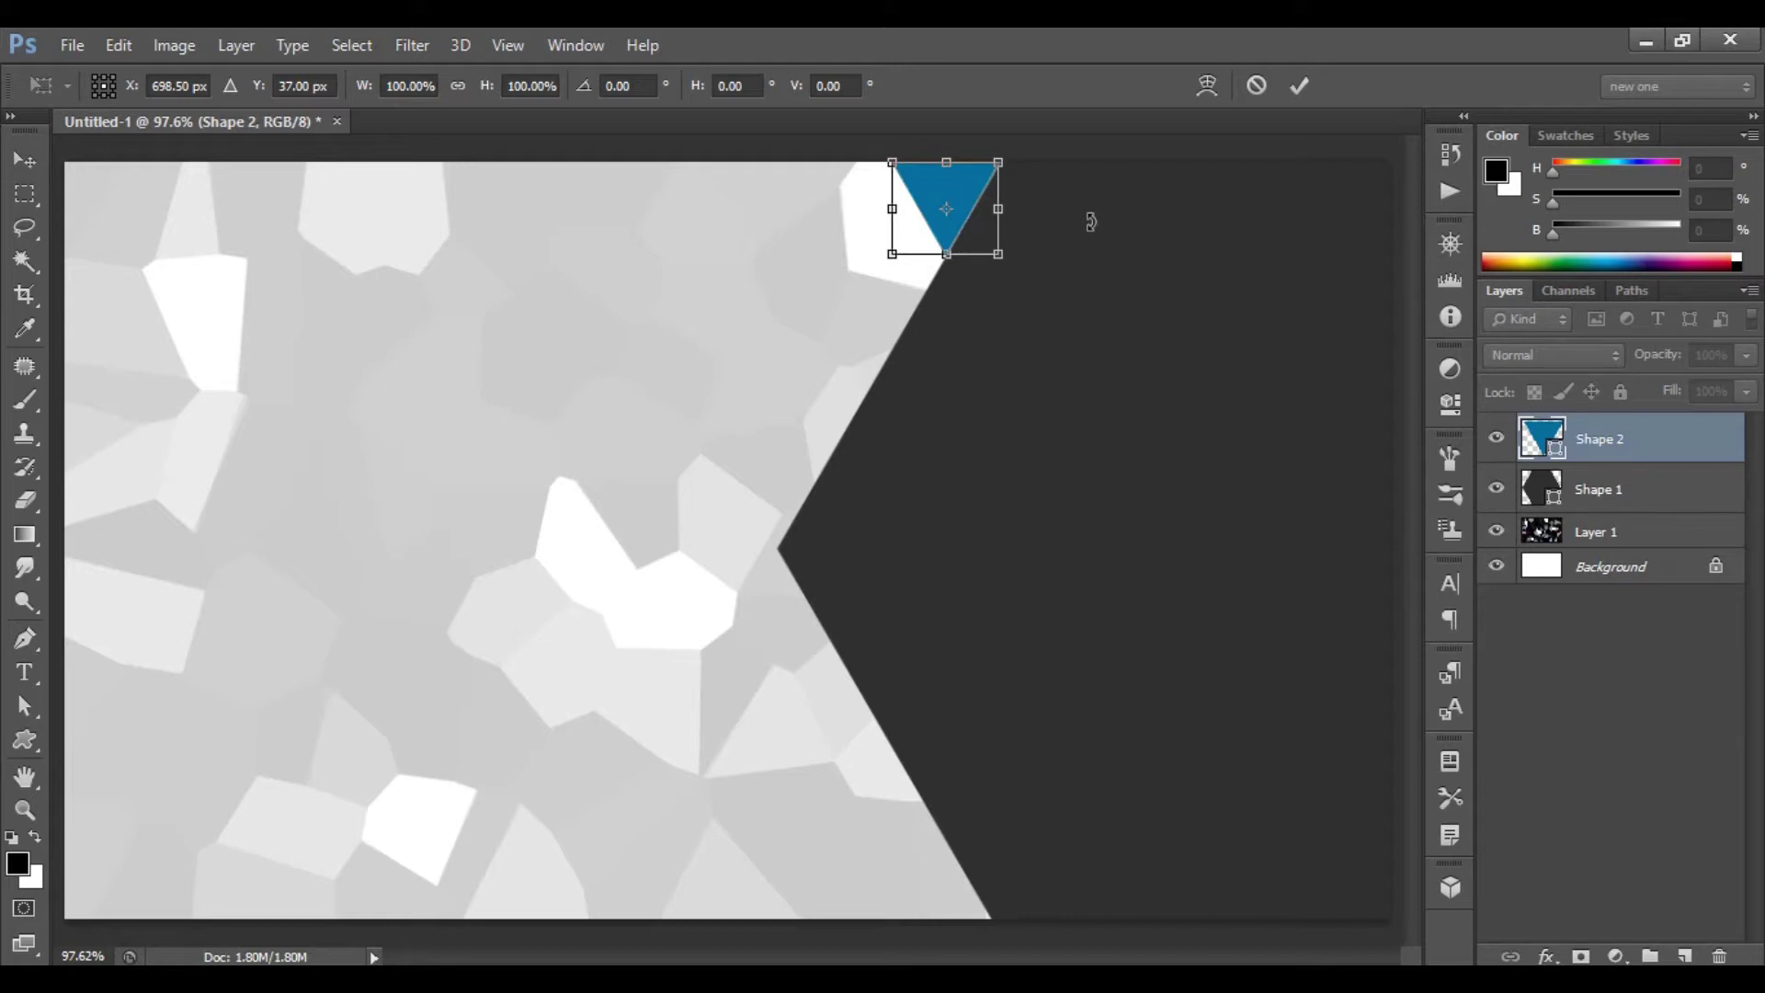
key("Right")
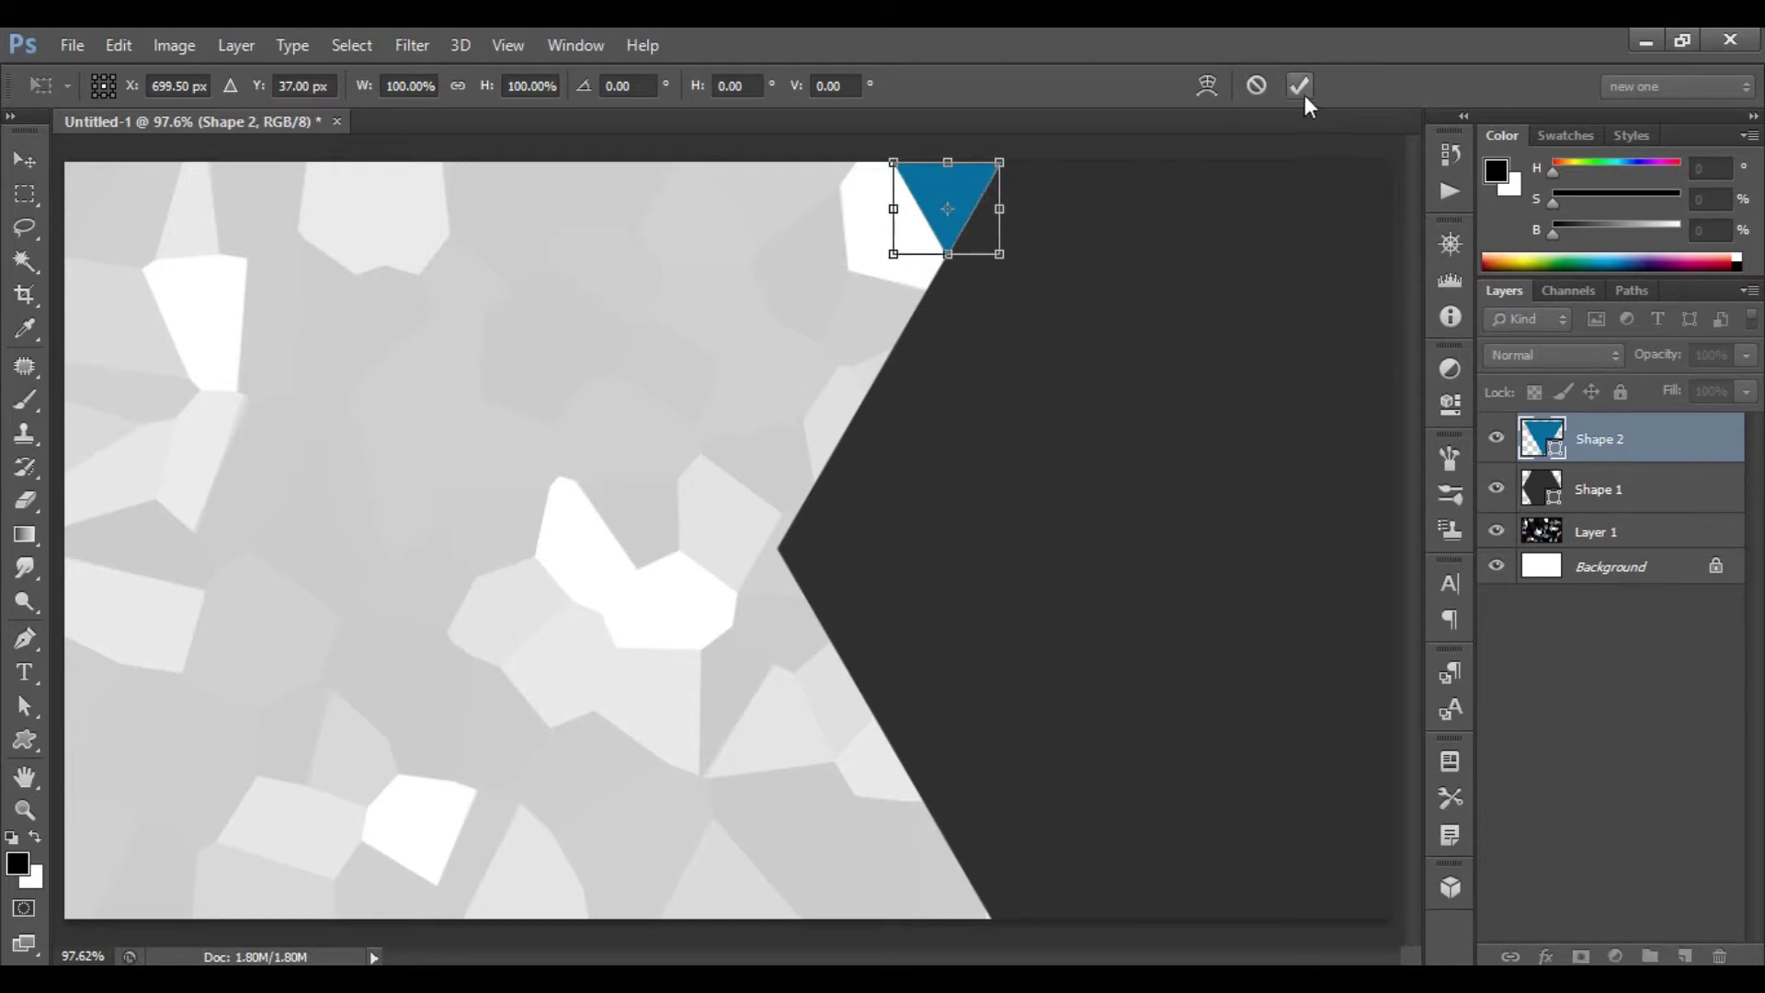
left_click(1300, 86)
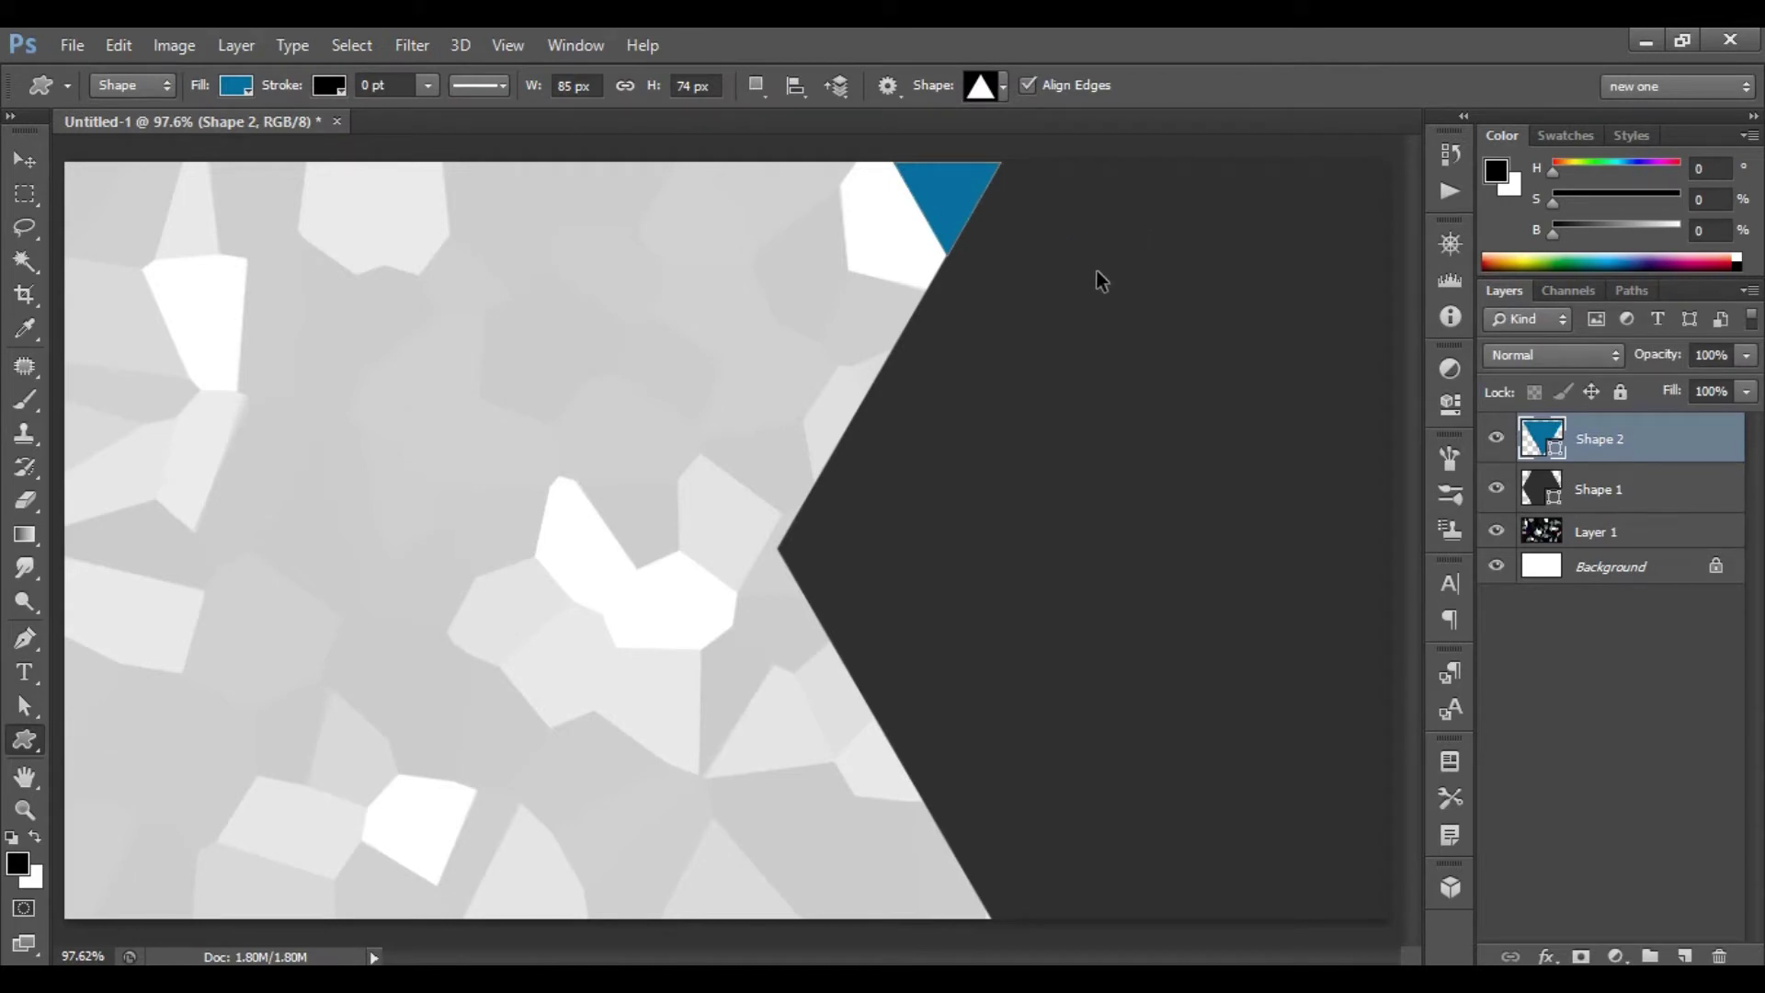
key("ctrl+j")
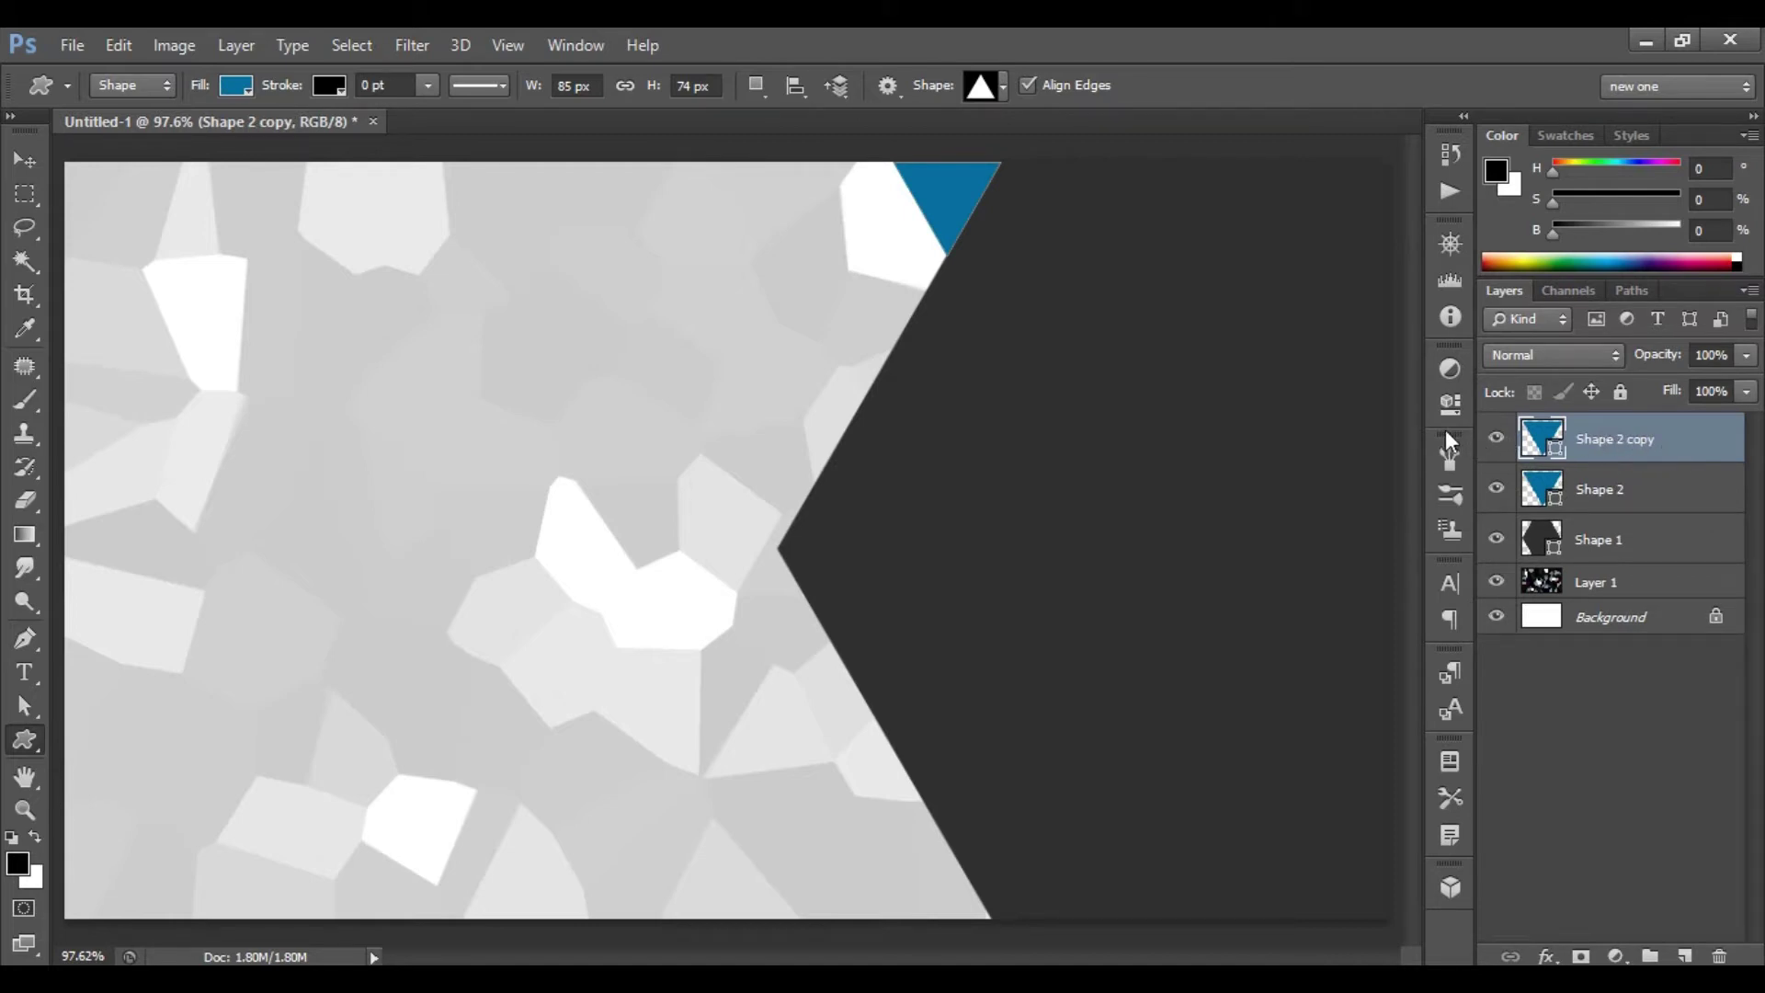
- Rotate the triangle copy 180° and move it to the card's bottom edge
key("ctrl+t")
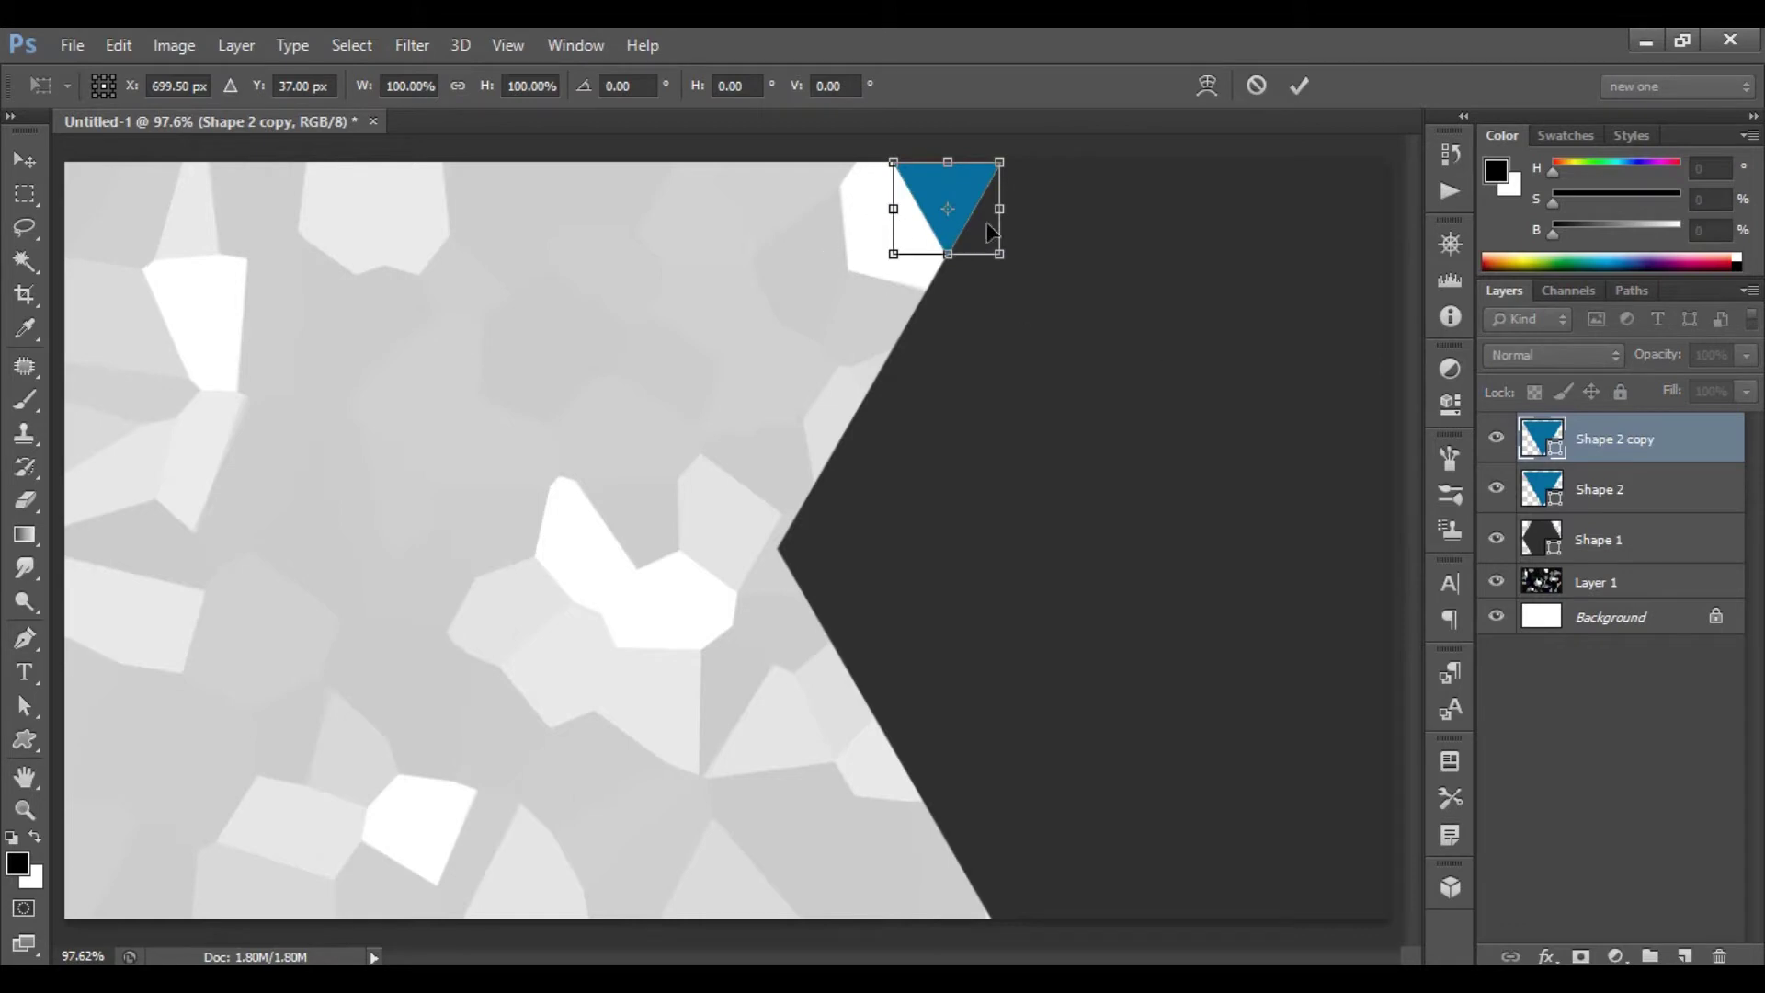
right_click(986, 222)
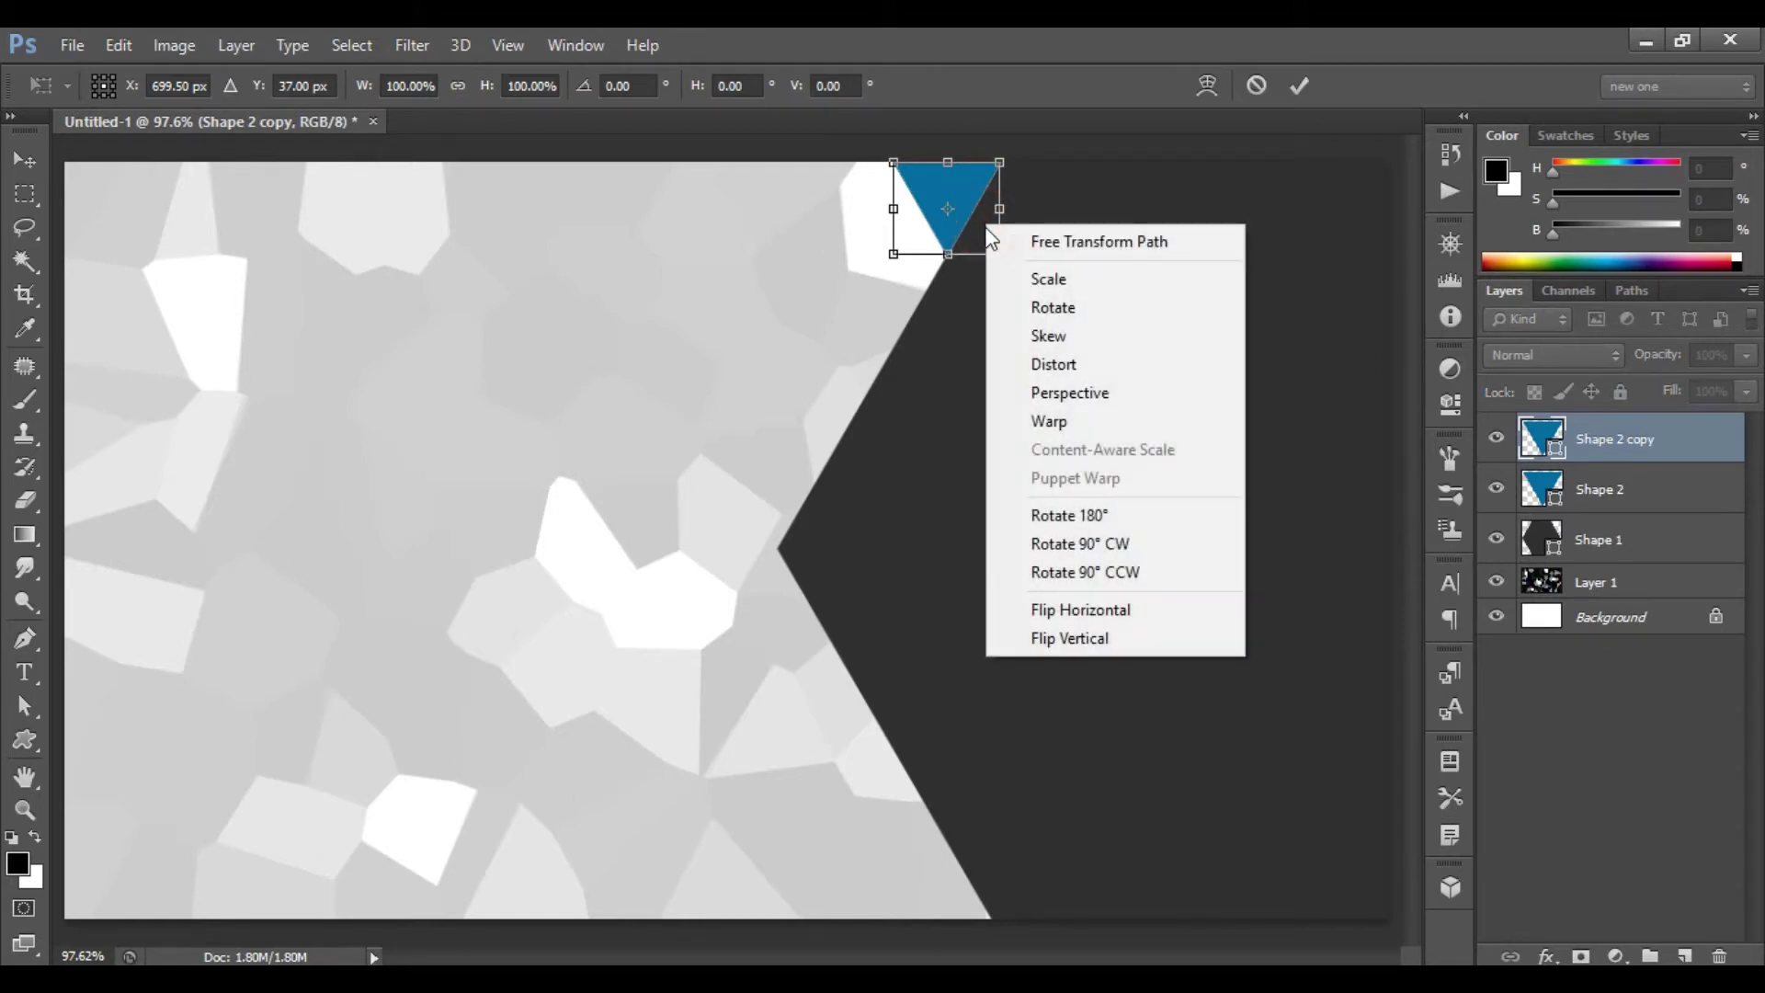
left_click(1129, 520)
left_click_drag(974, 229, 969, 905)
key("Return")
key("ctrl+t")
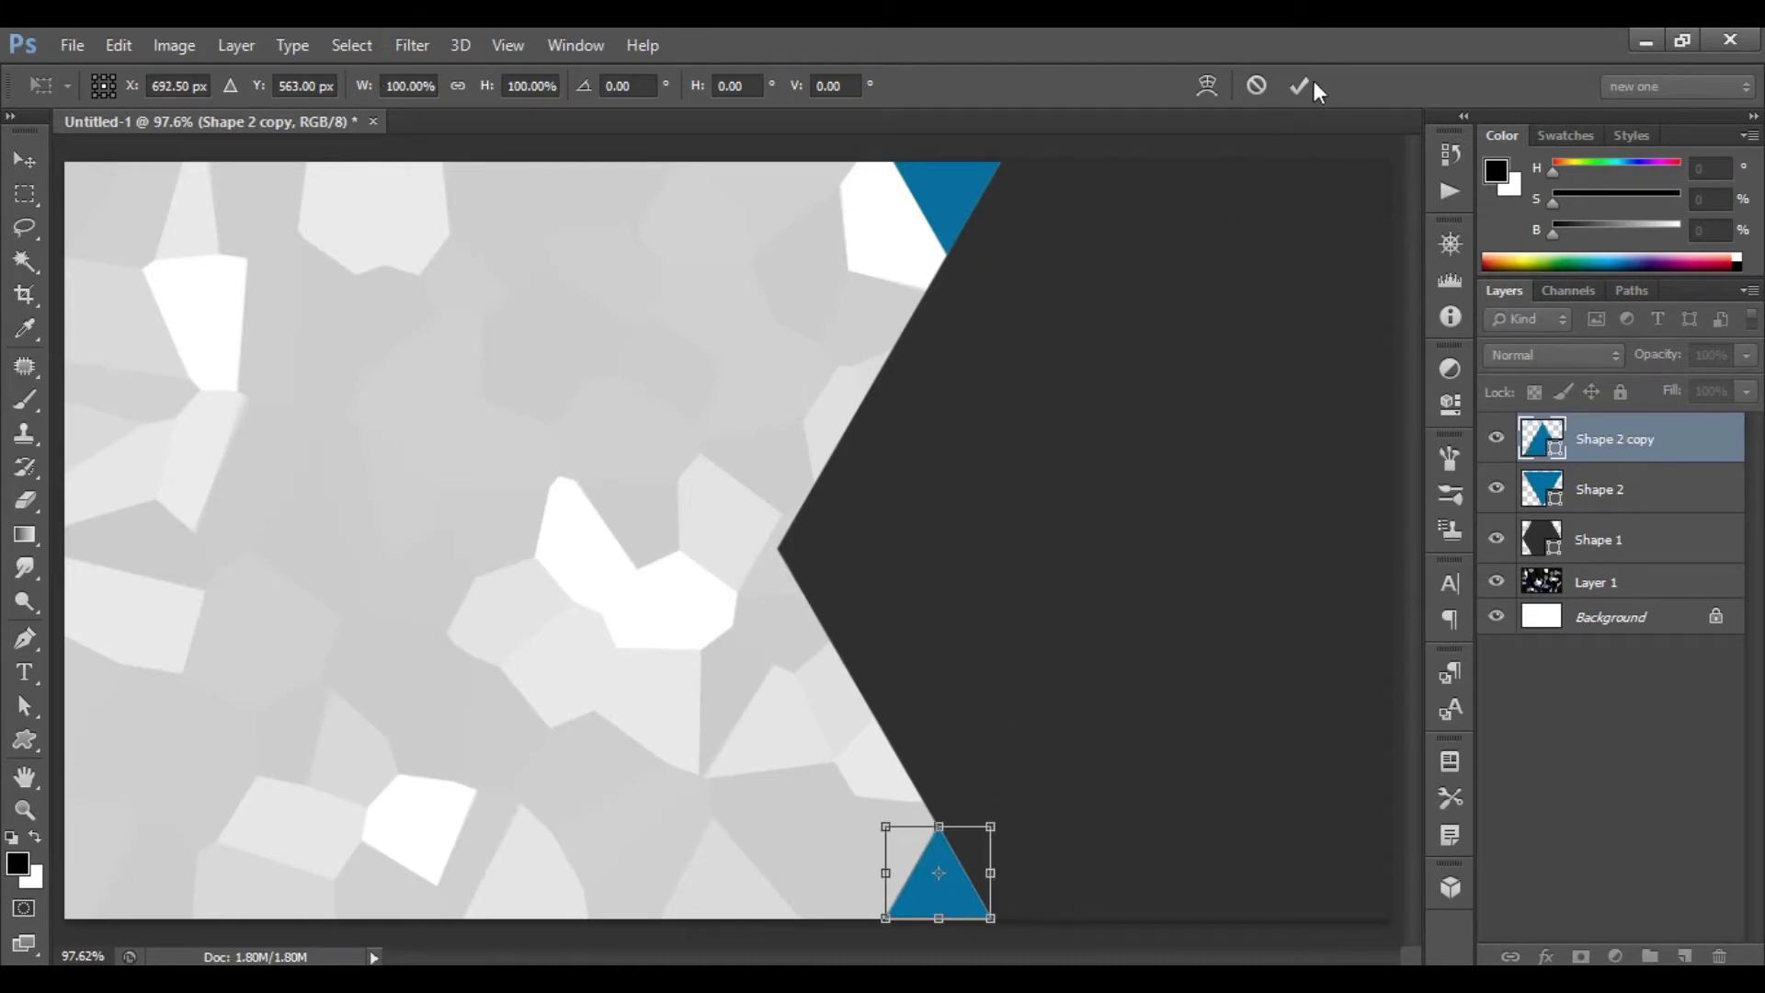
left_click(1306, 85)
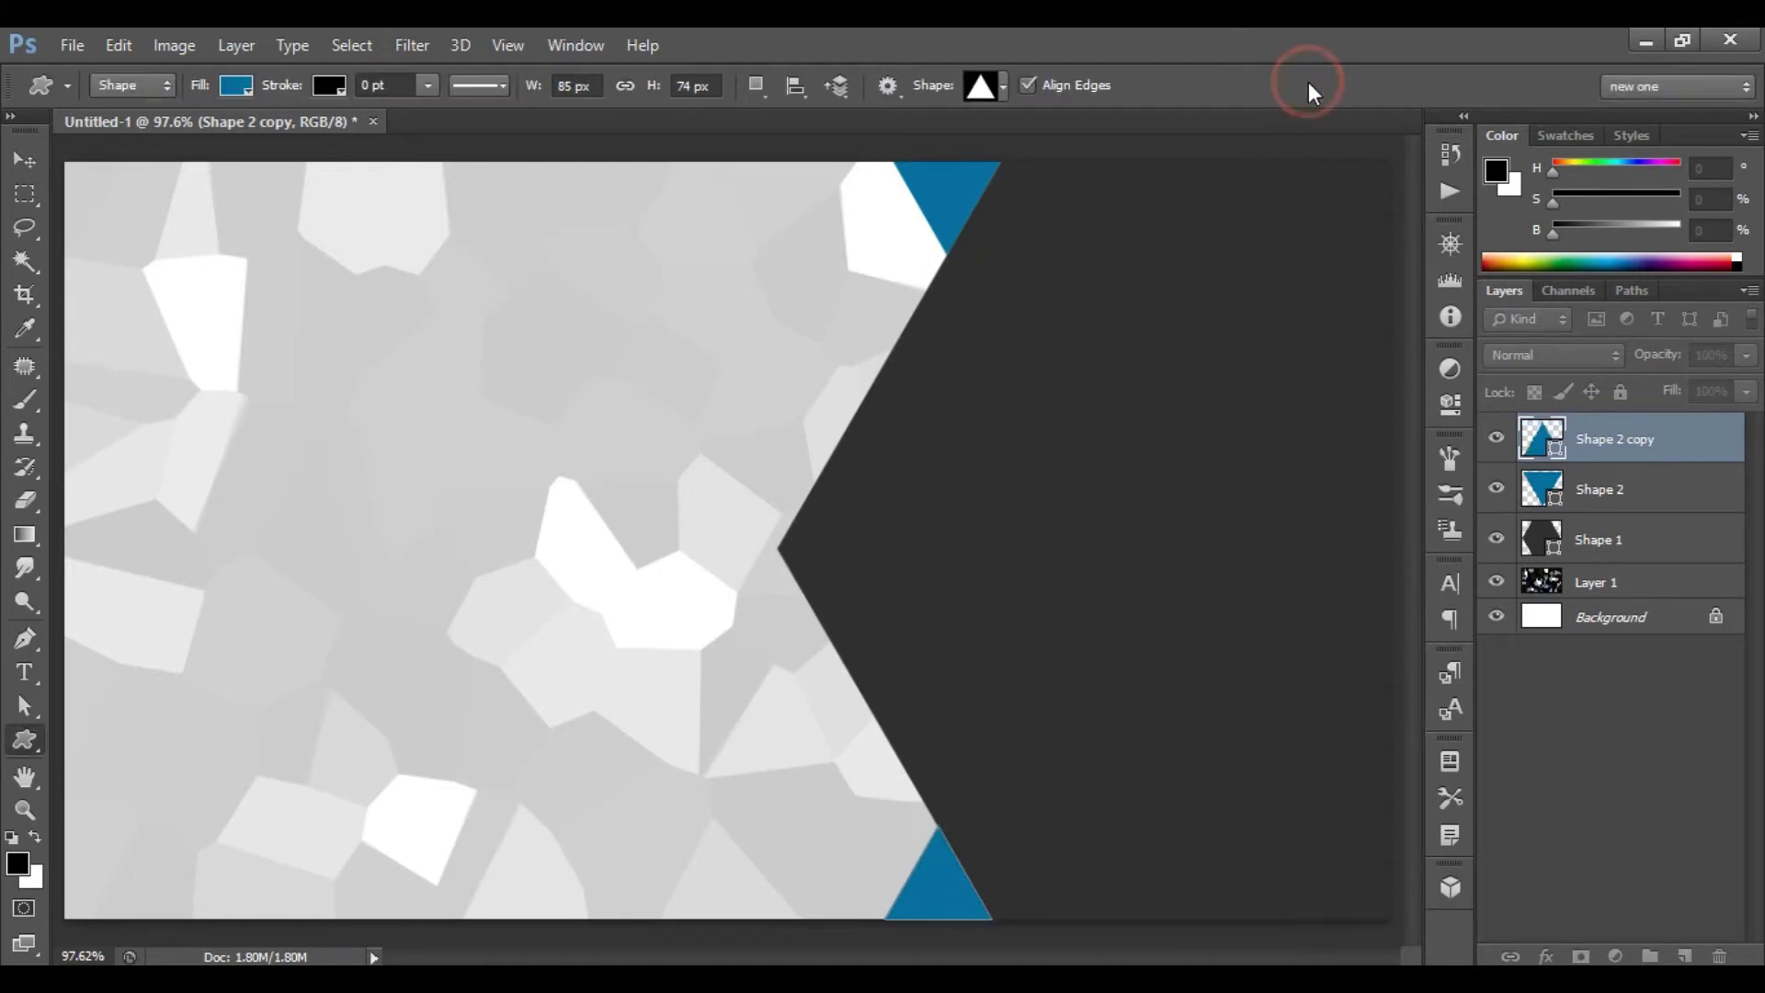
- Type 'YOUR NAME' in Montserrat near the top left of the card
left_click(25, 677)
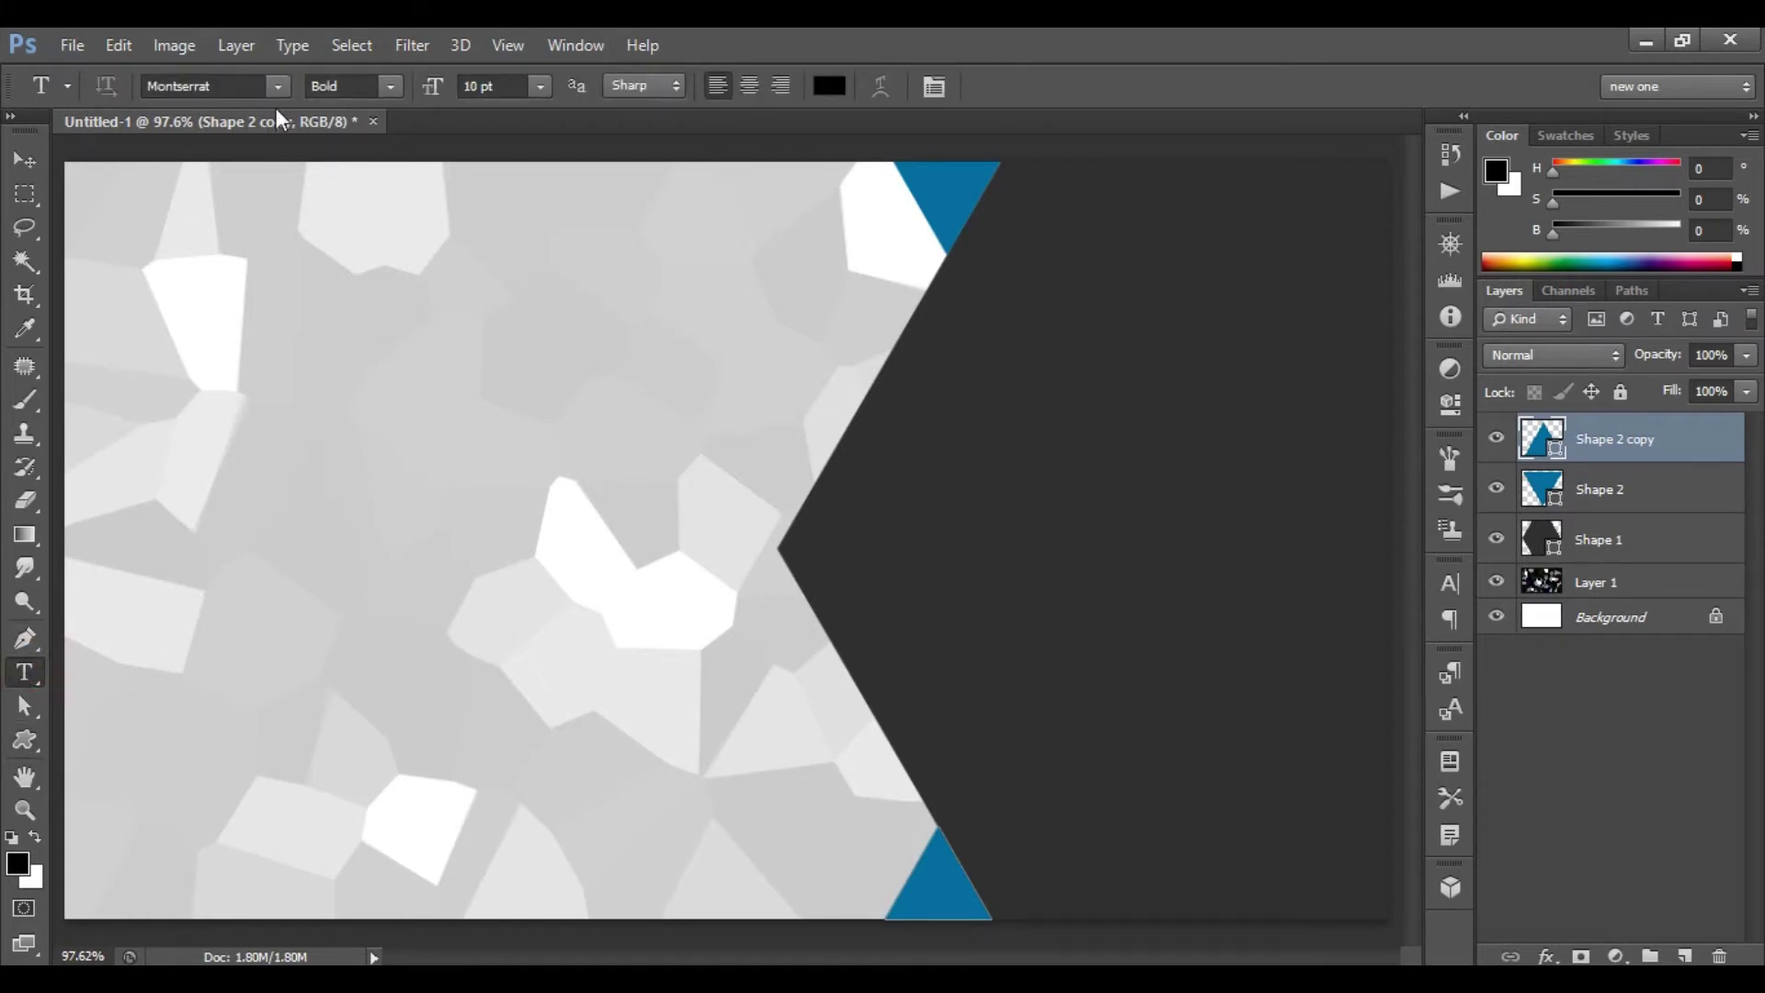
left_click(275, 85)
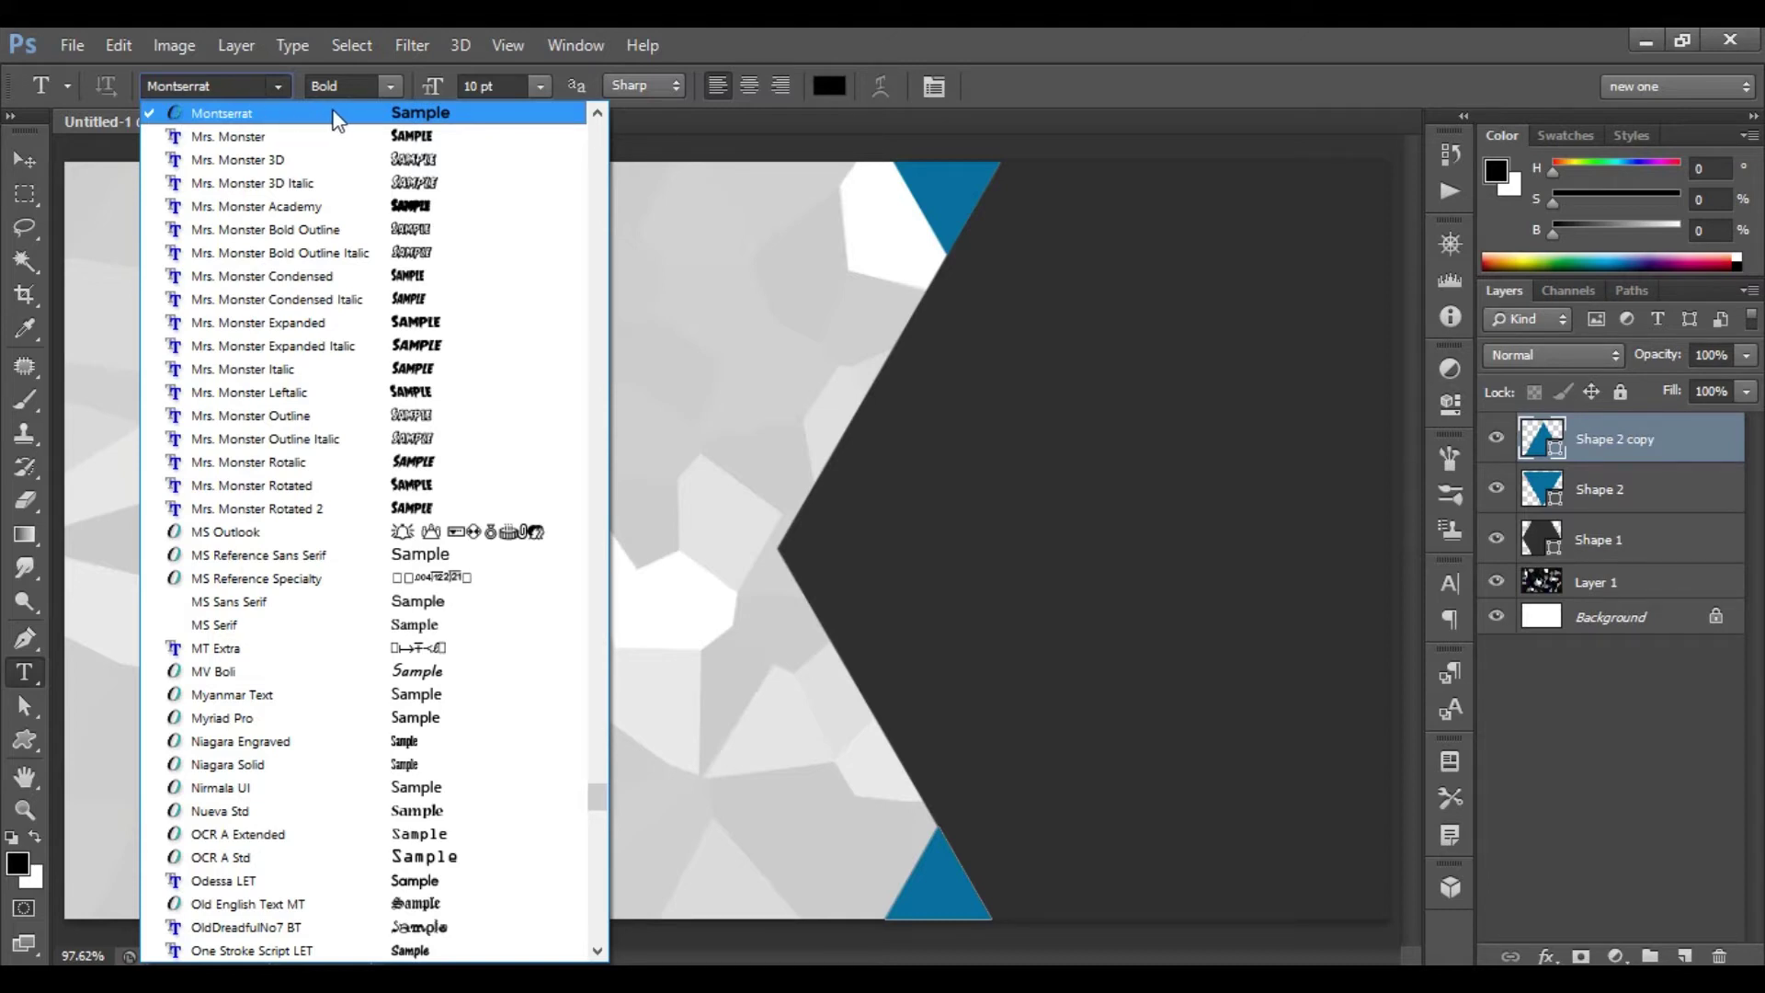
left_click(313, 110)
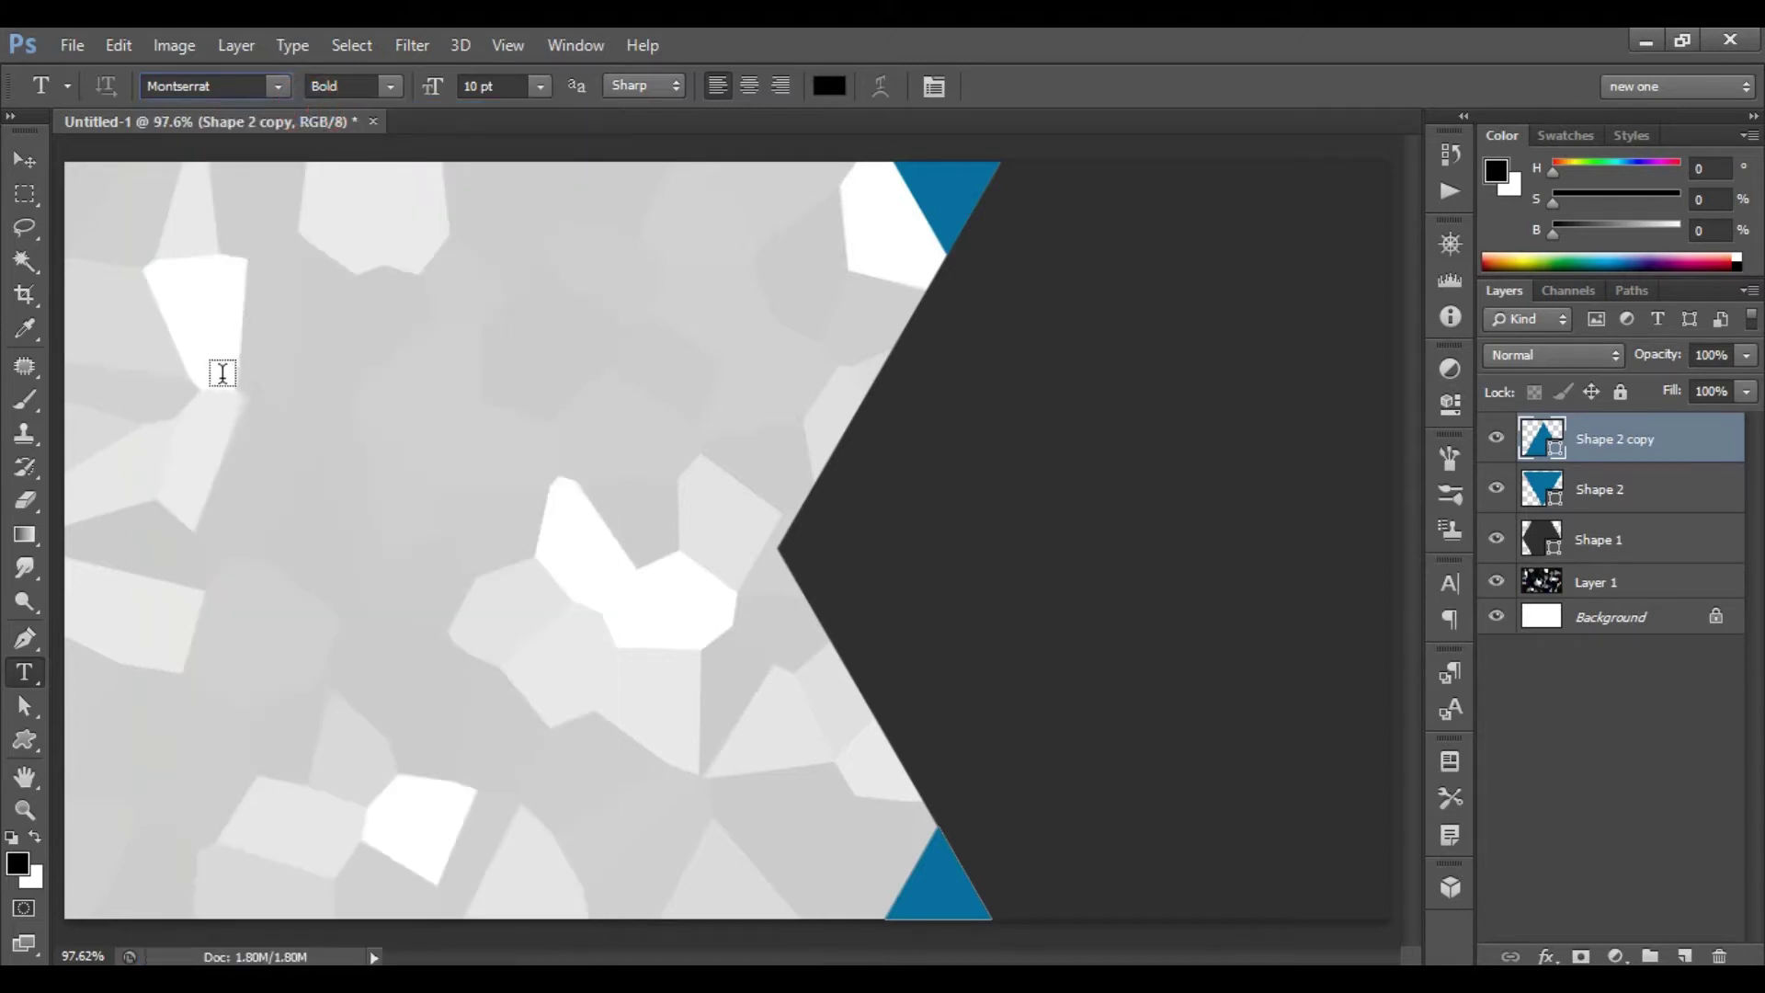
left_click(183, 354)
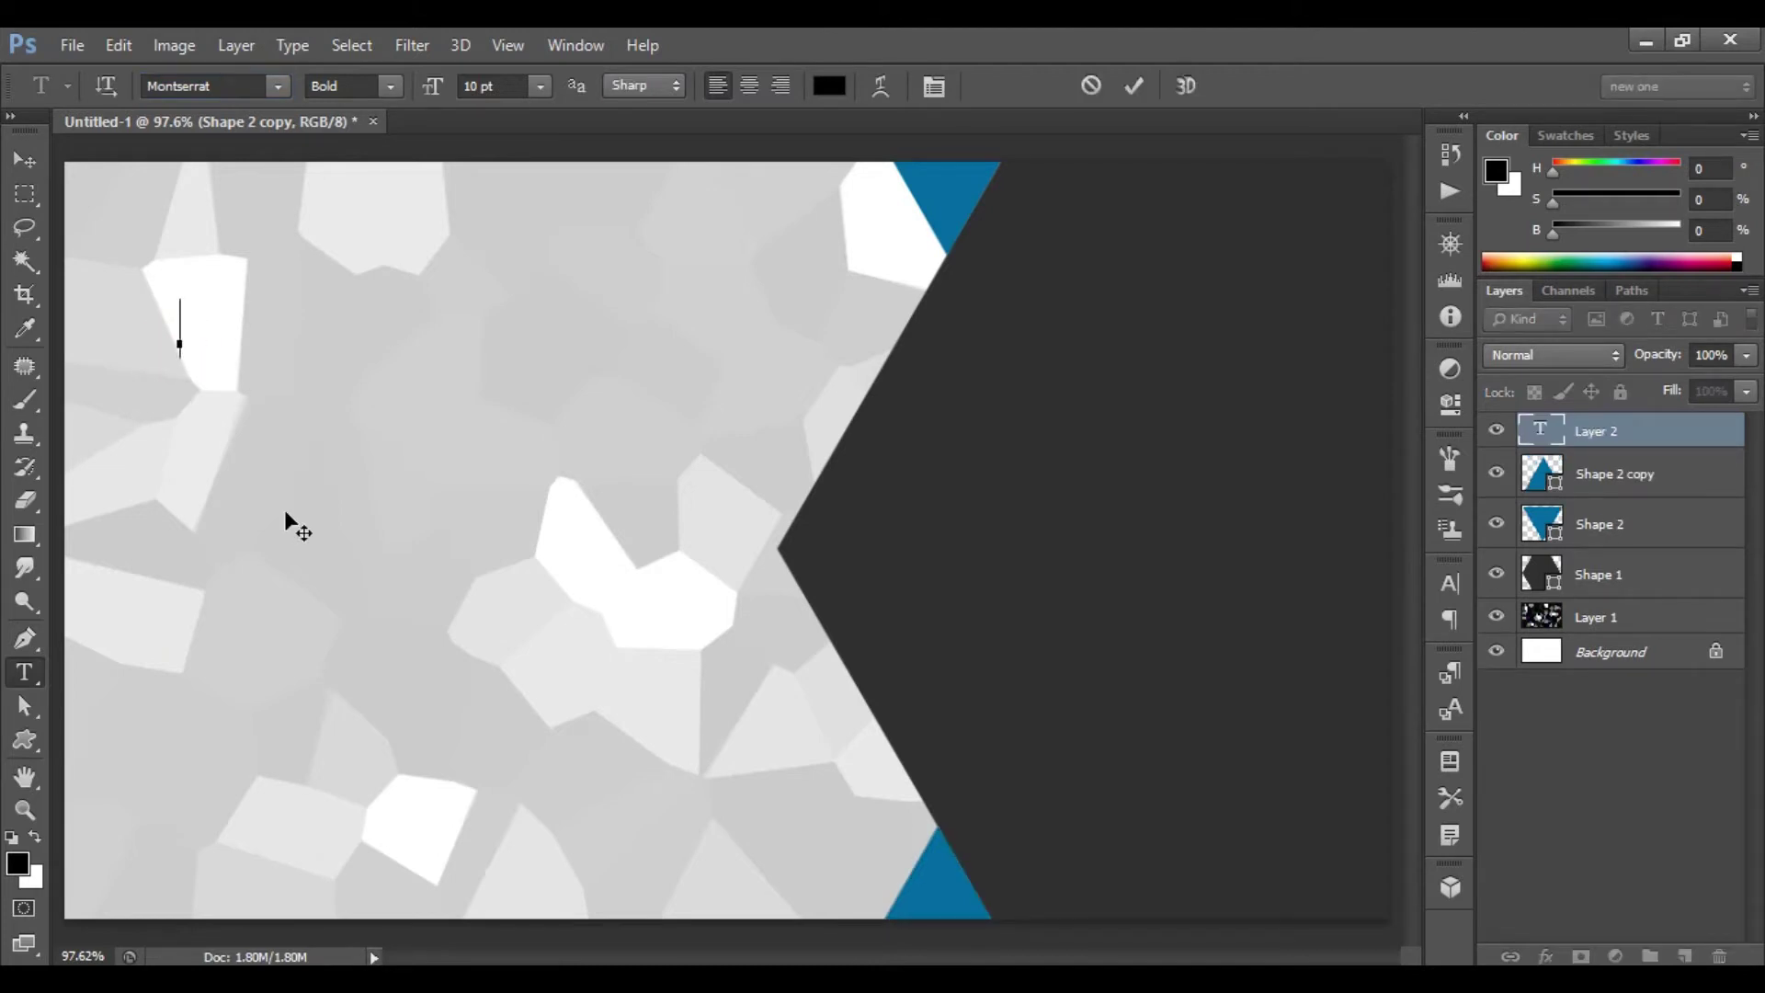
type("YOU")
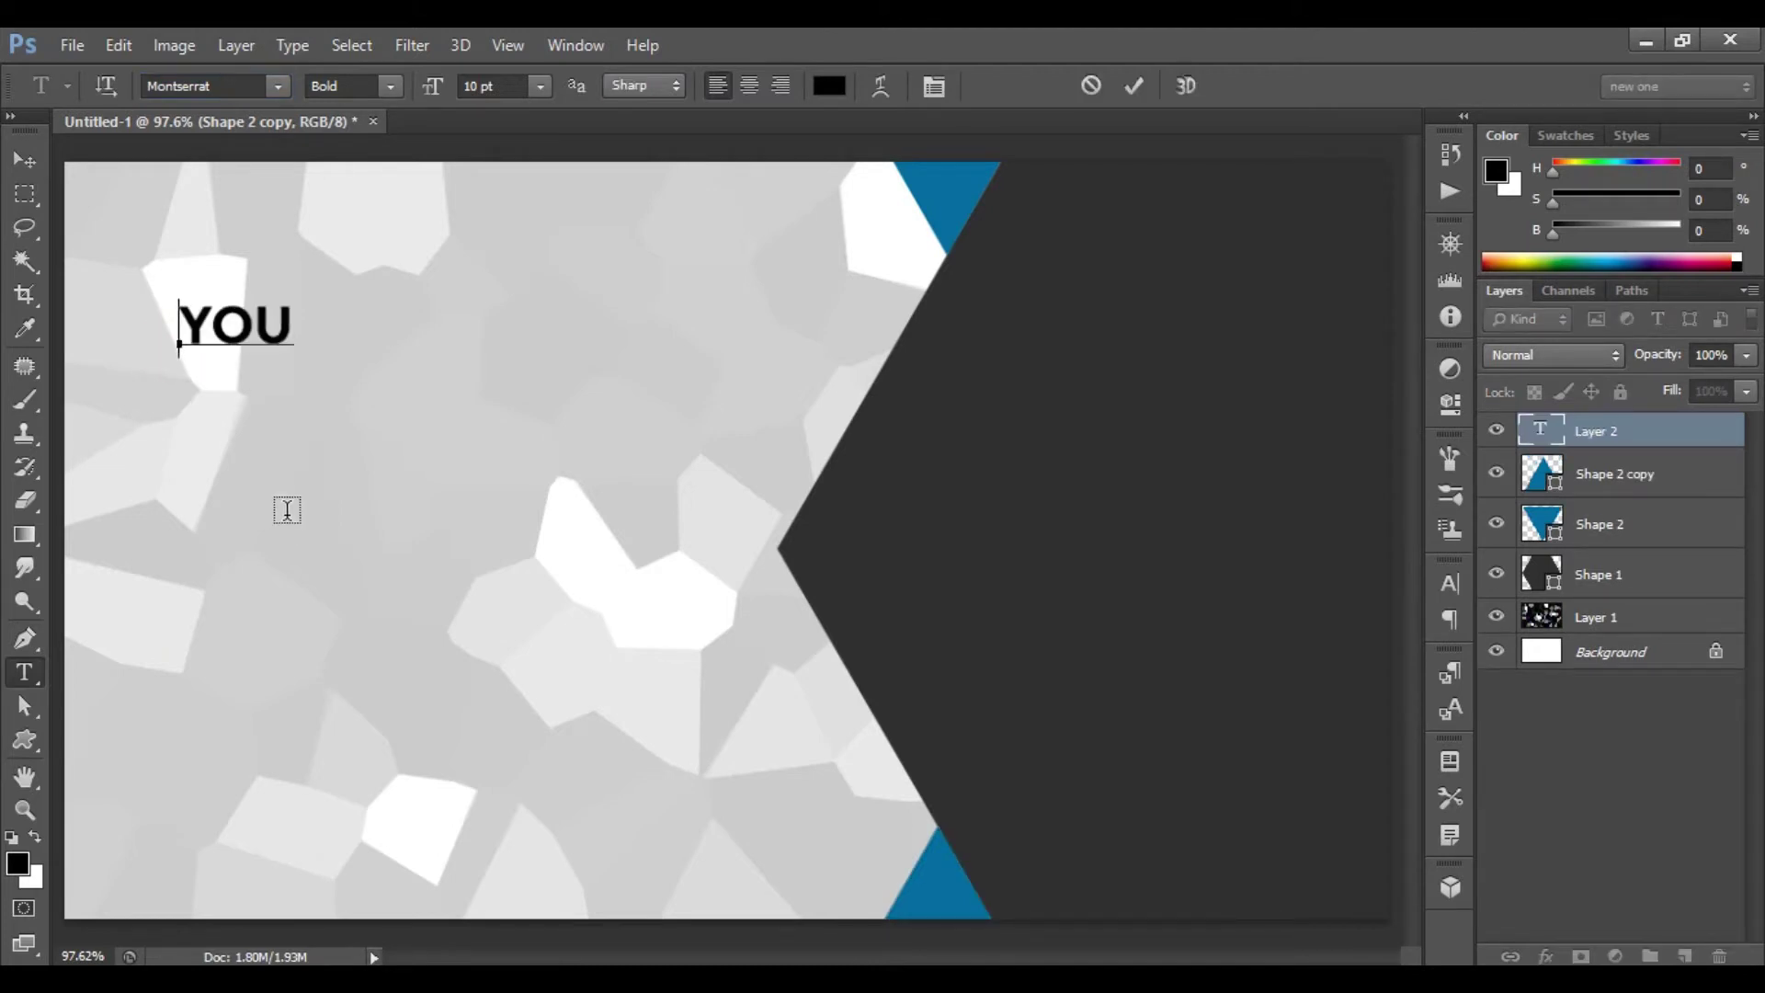
type("R NAME")
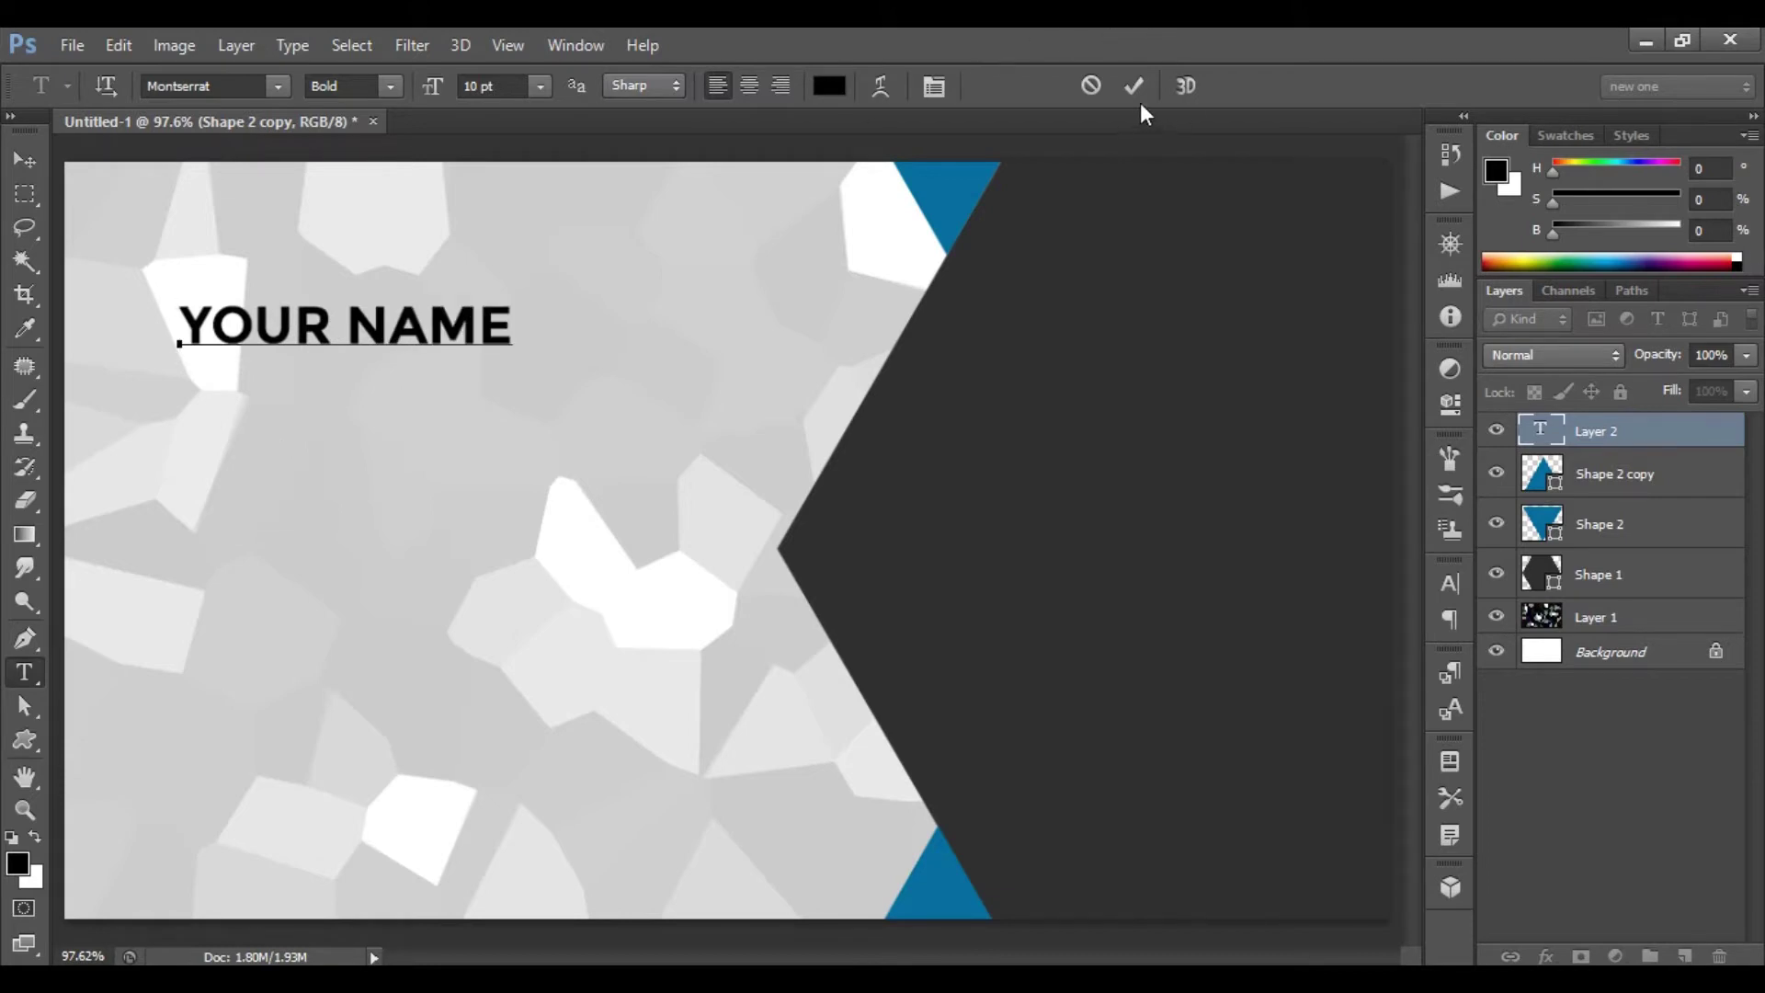
left_click(1129, 89)
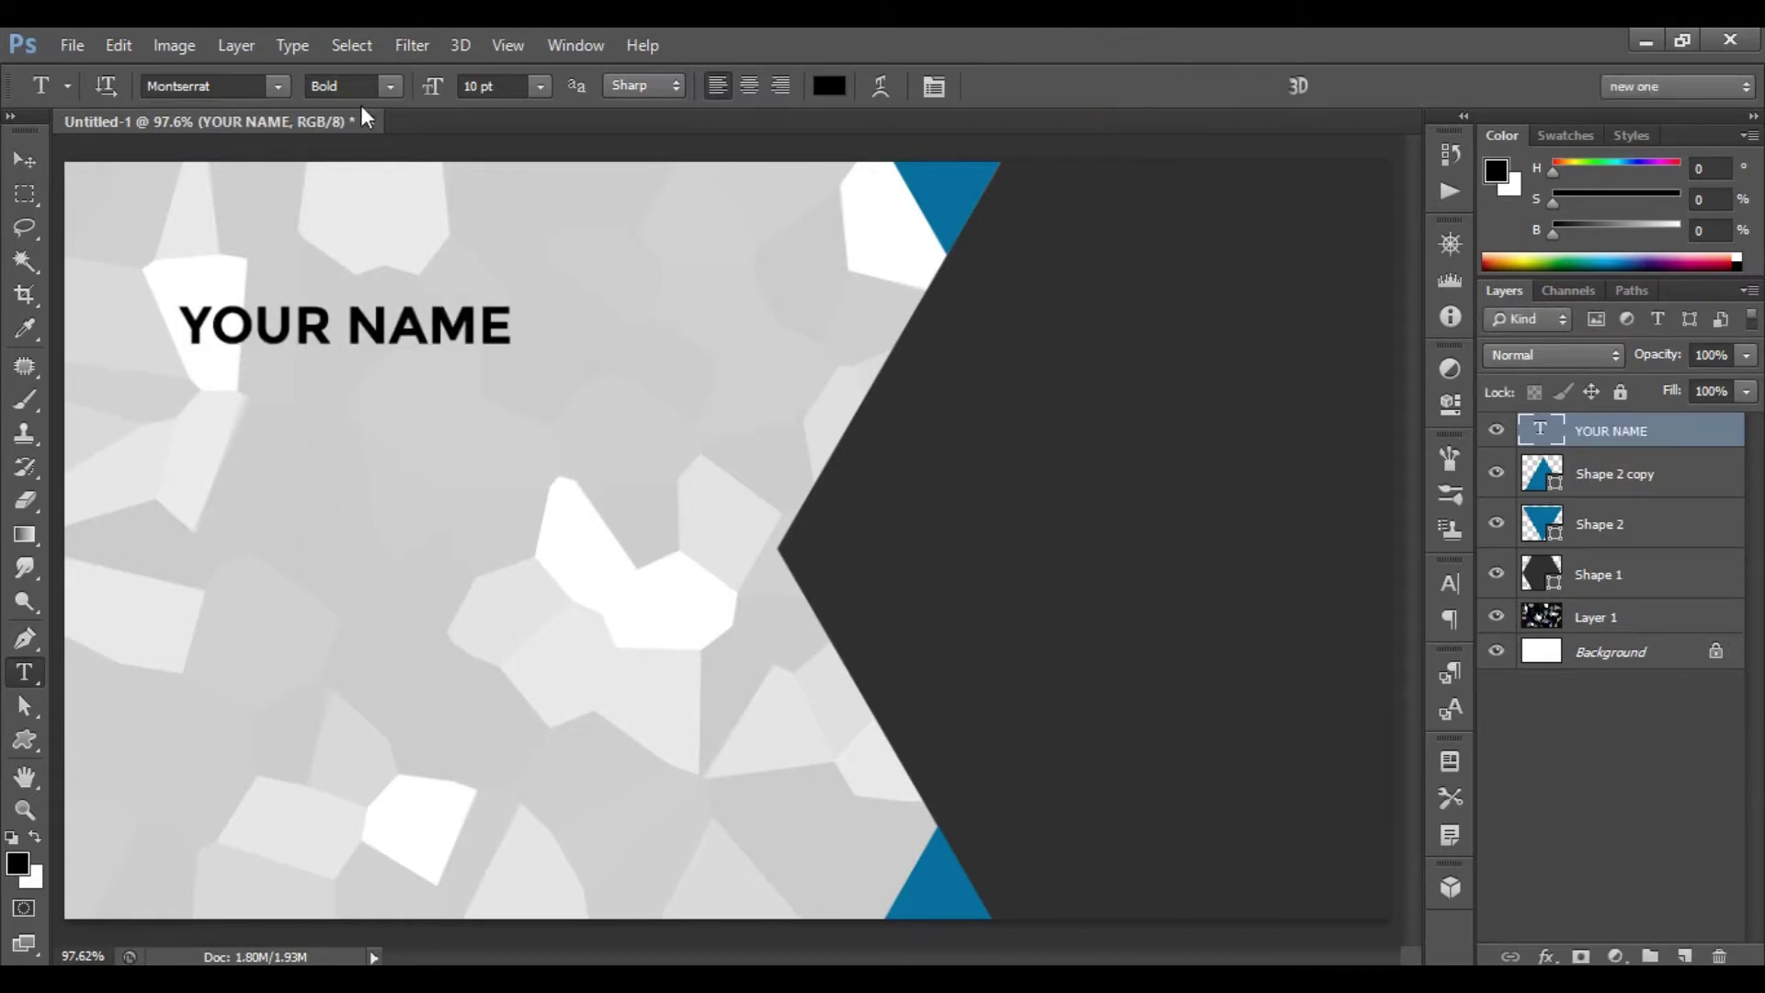
- Keep YOUR NAME in Bold weight and set its size to 12 pt
left_click(383, 87)
left_click(383, 88)
left_click(541, 83)
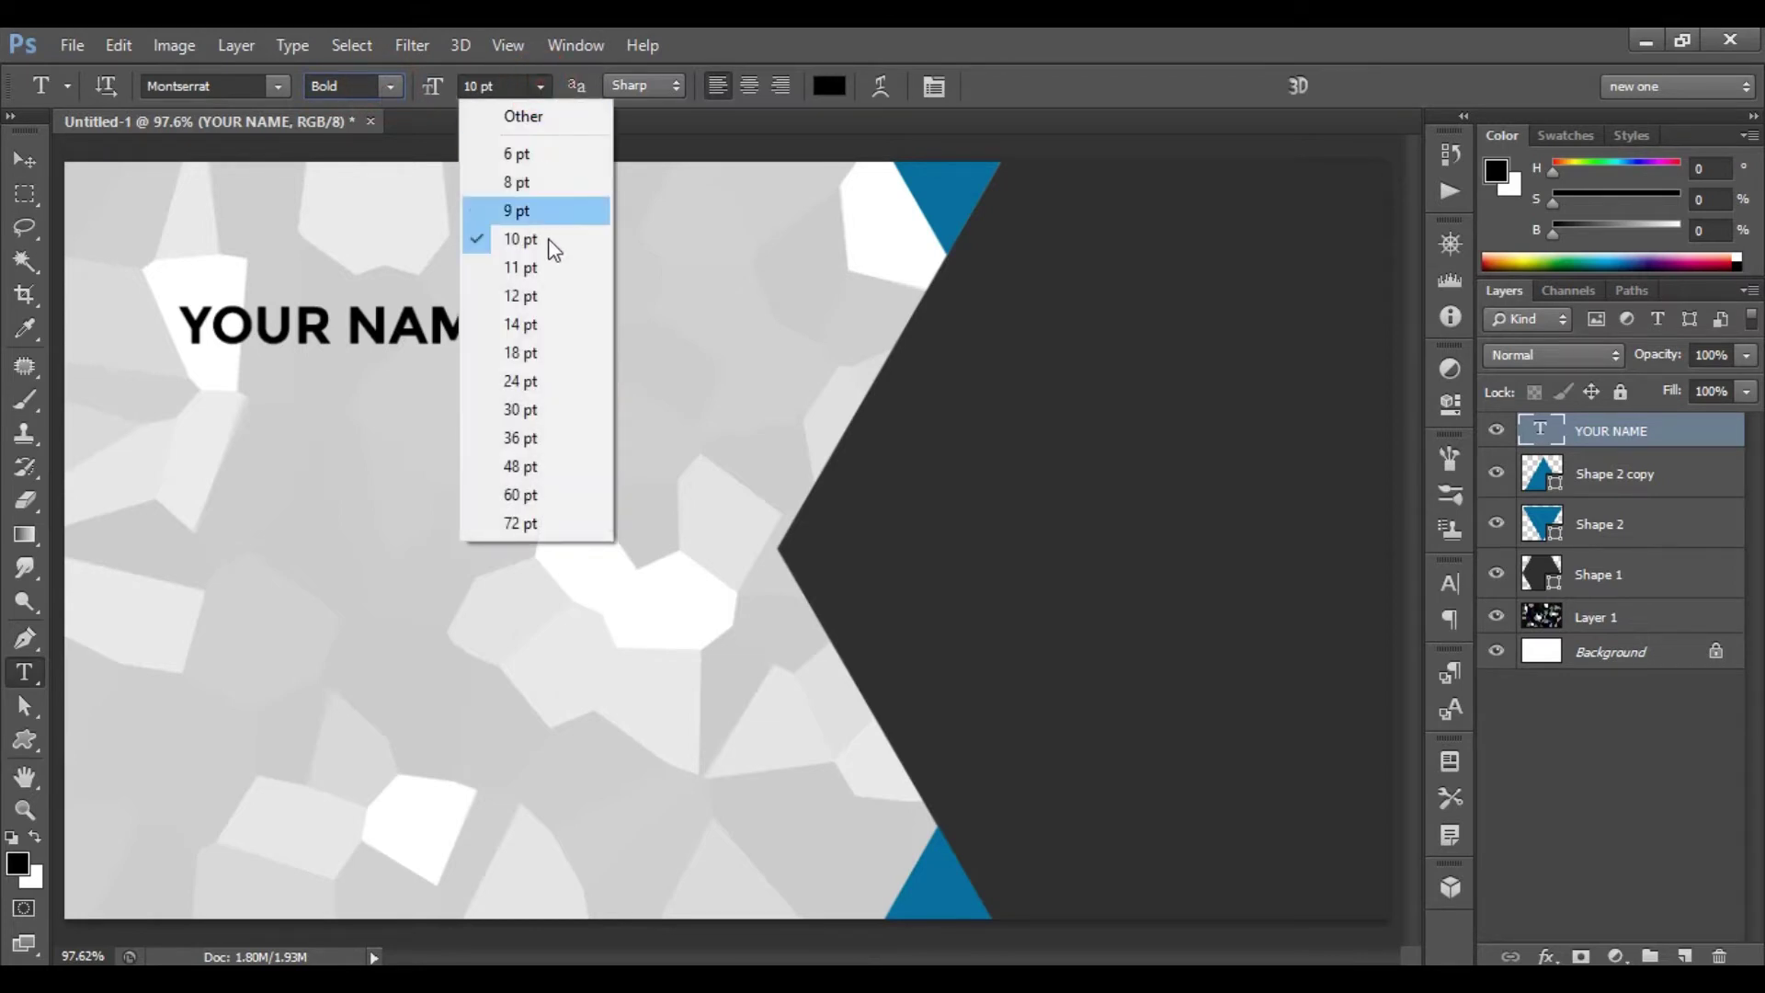
left_click(536, 296)
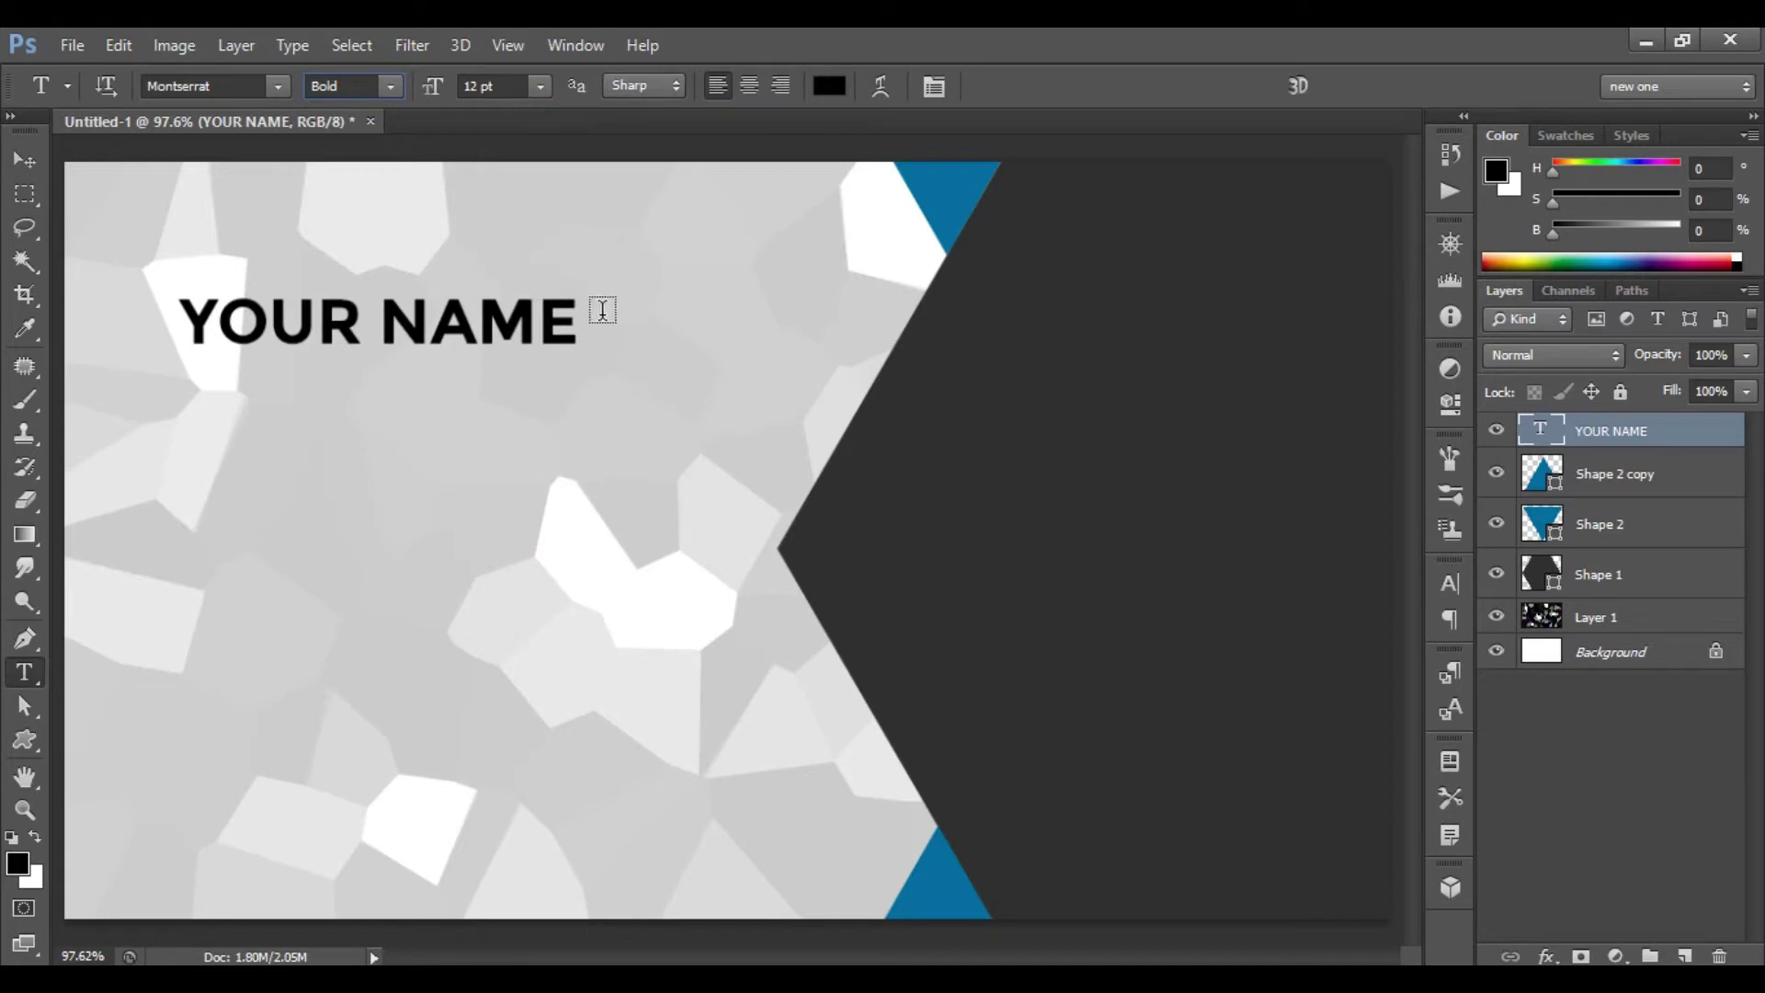
- Set the text colour to dark gray #303030
left_click(832, 86)
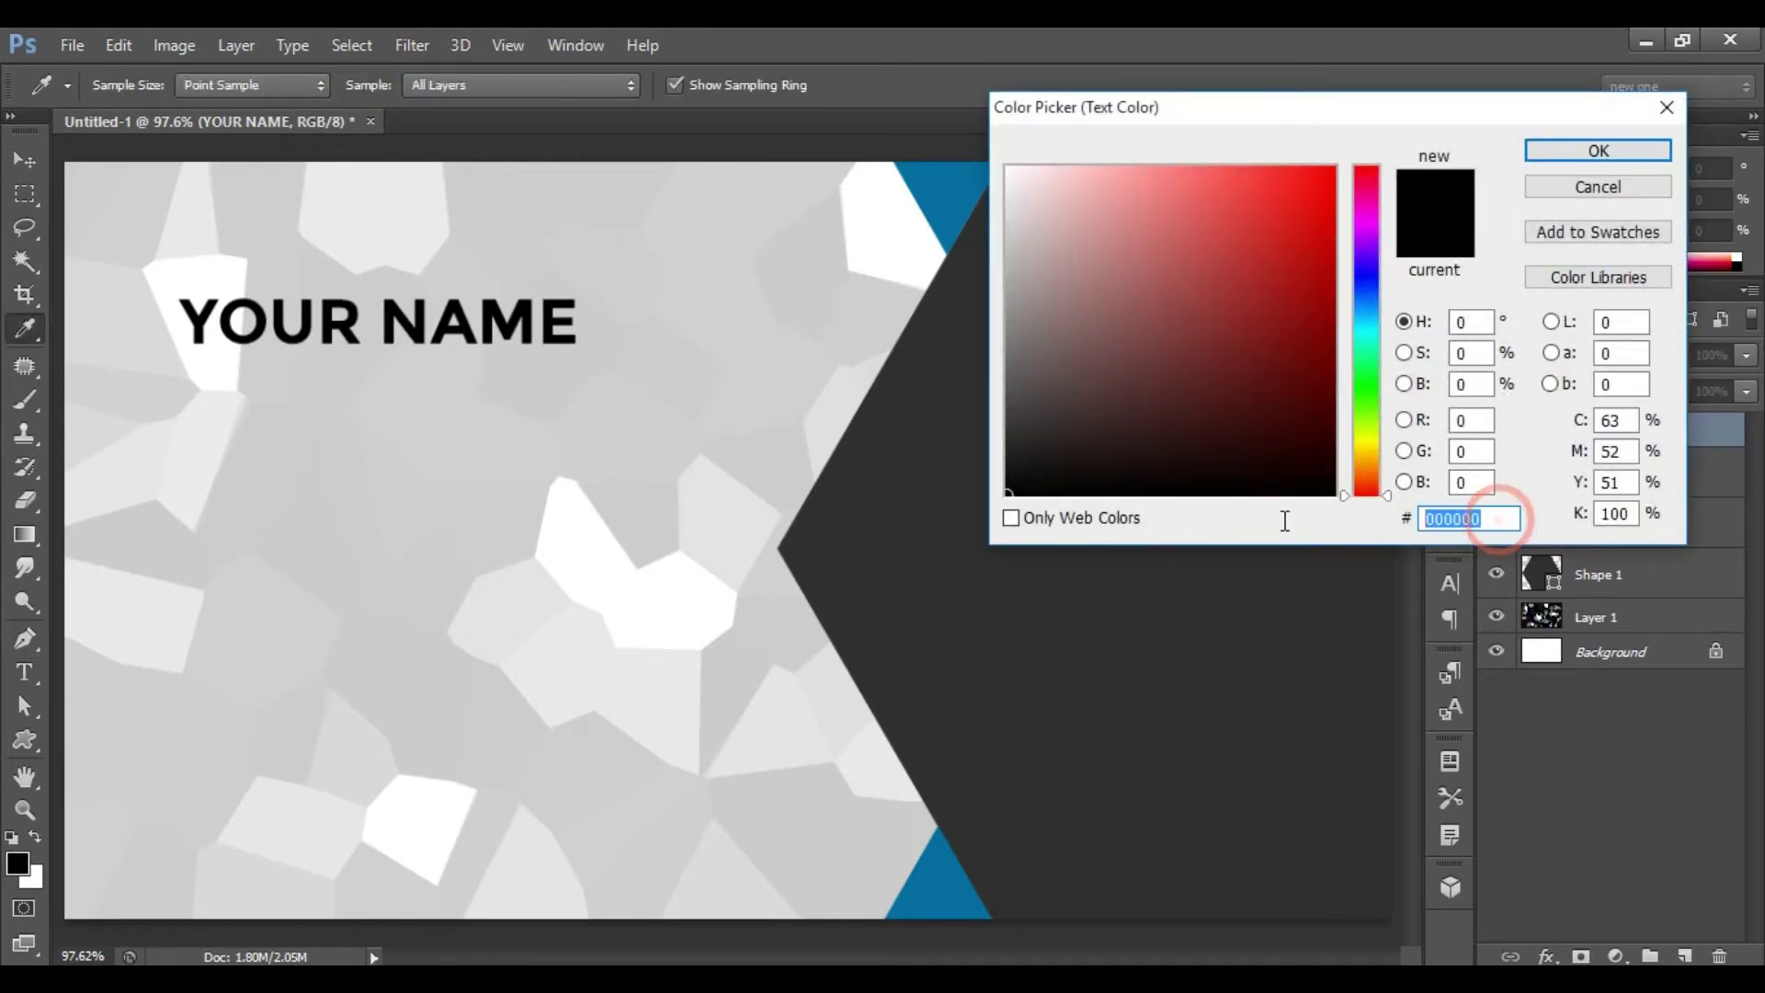
type("303")
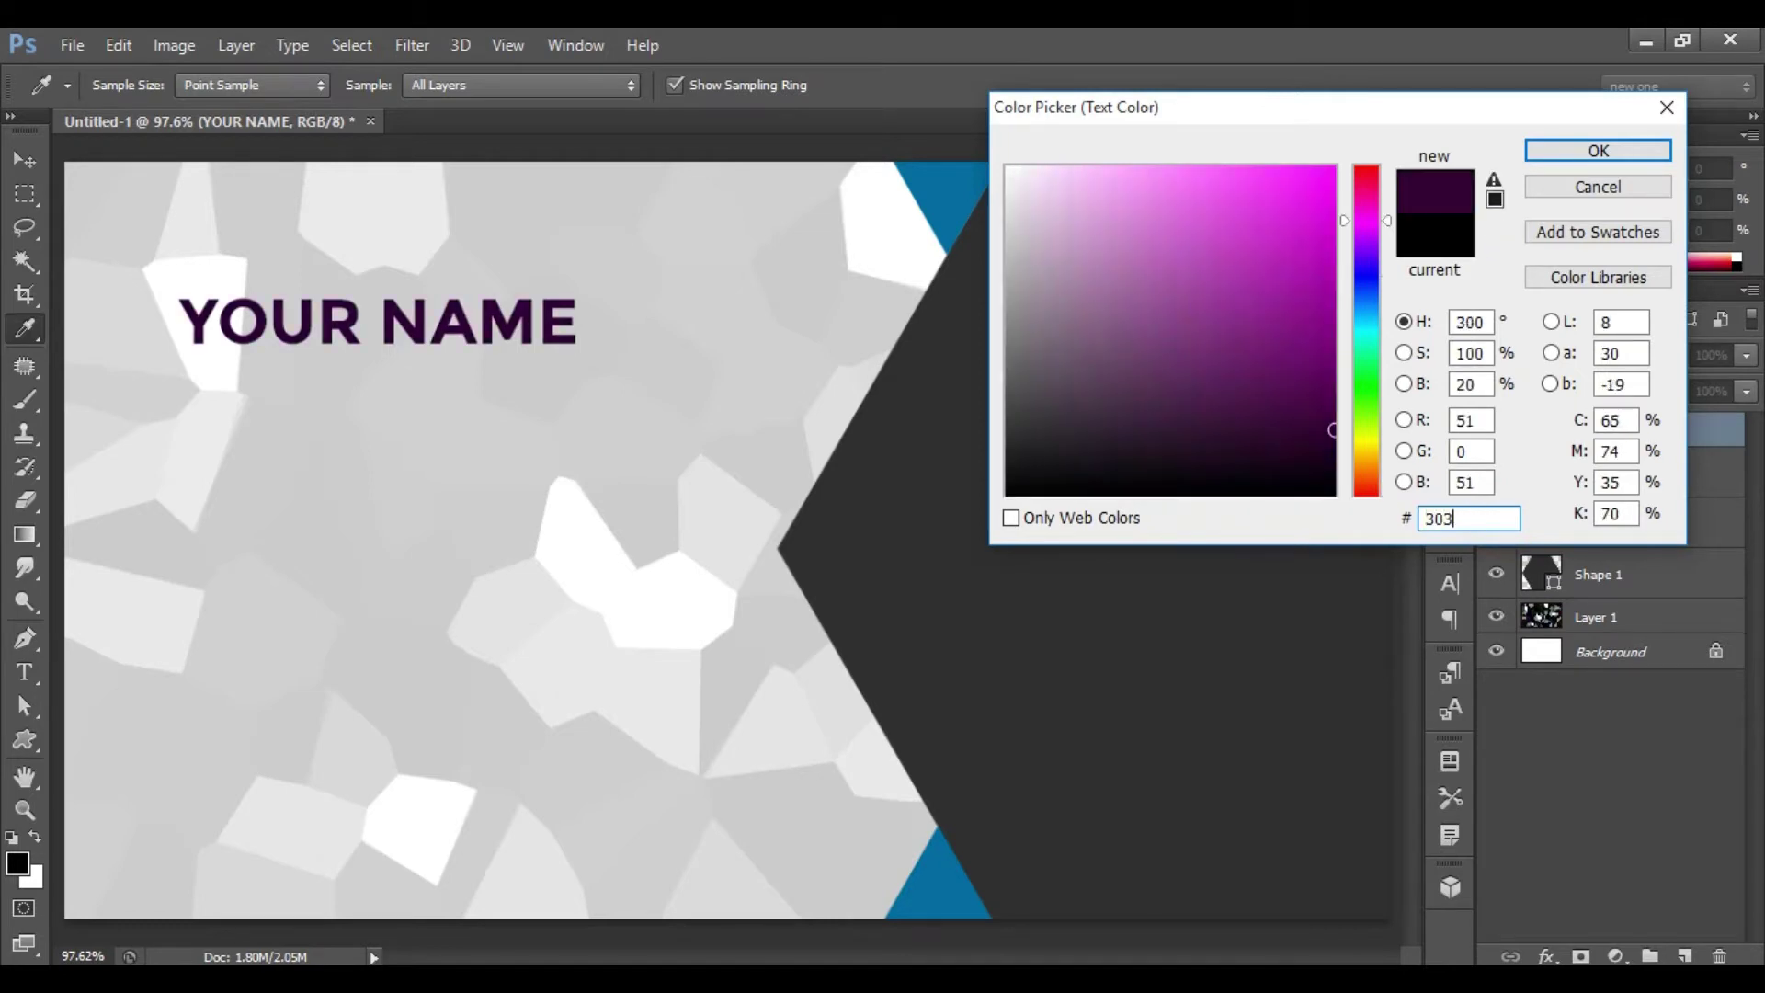
type("030")
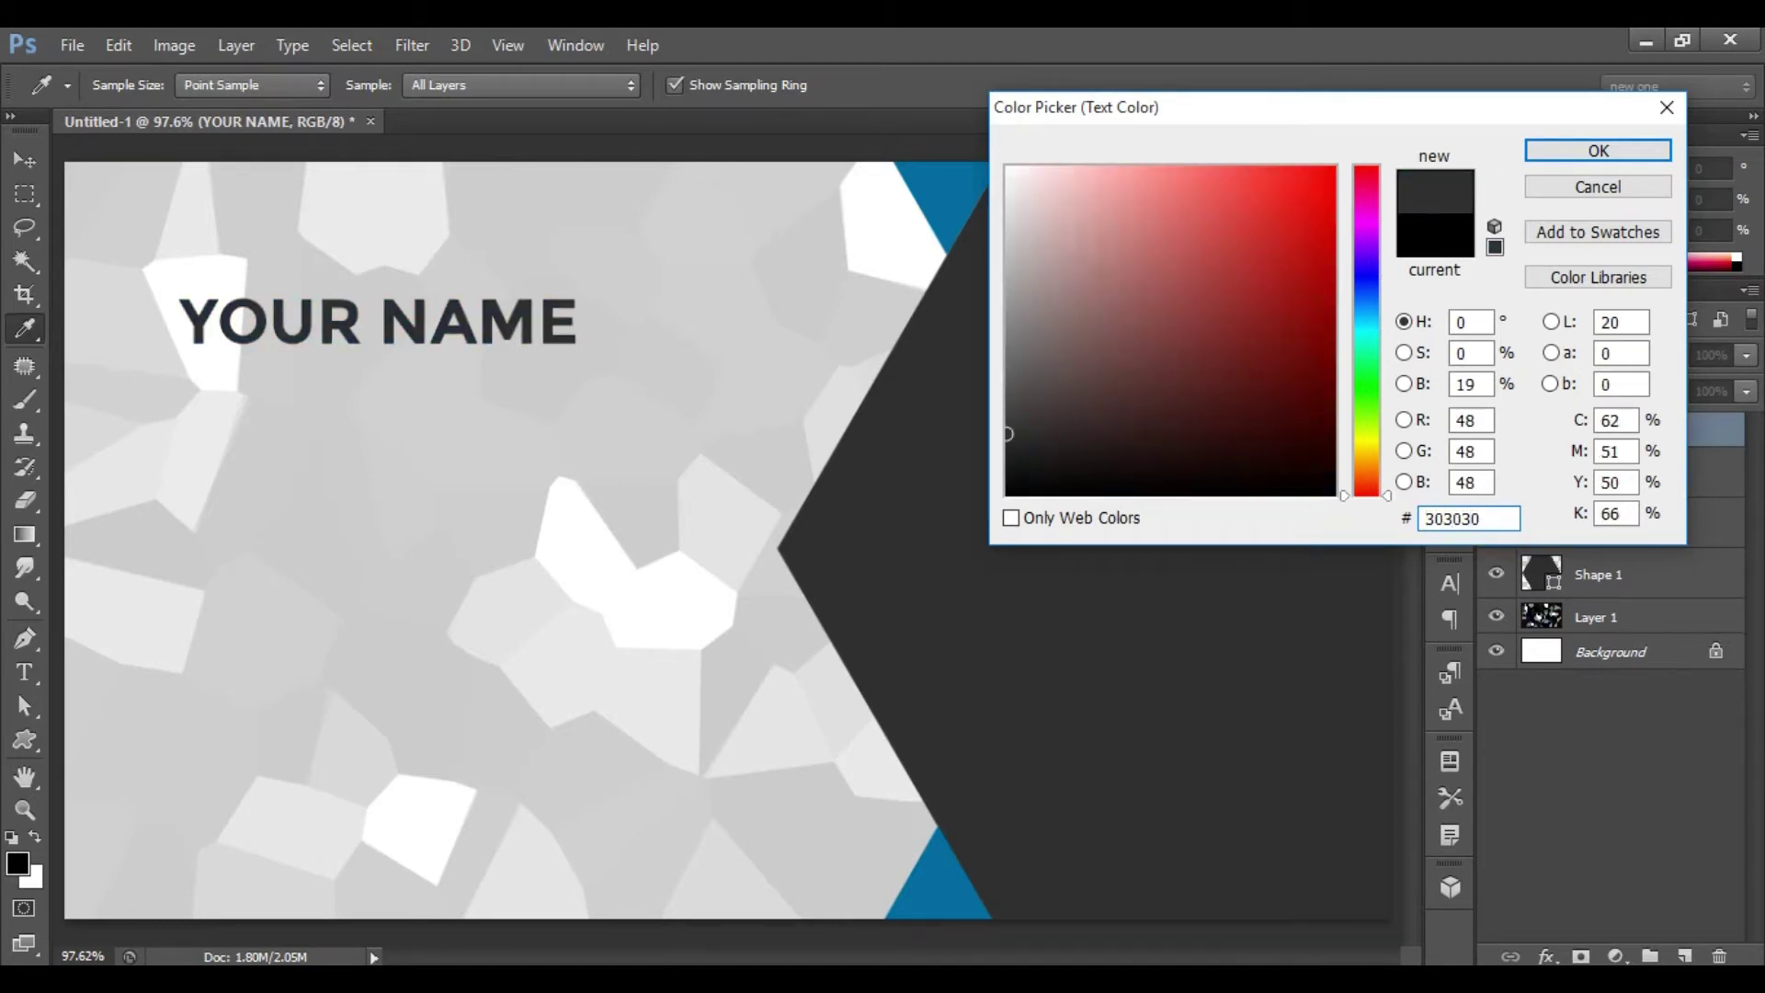
left_click(1588, 151)
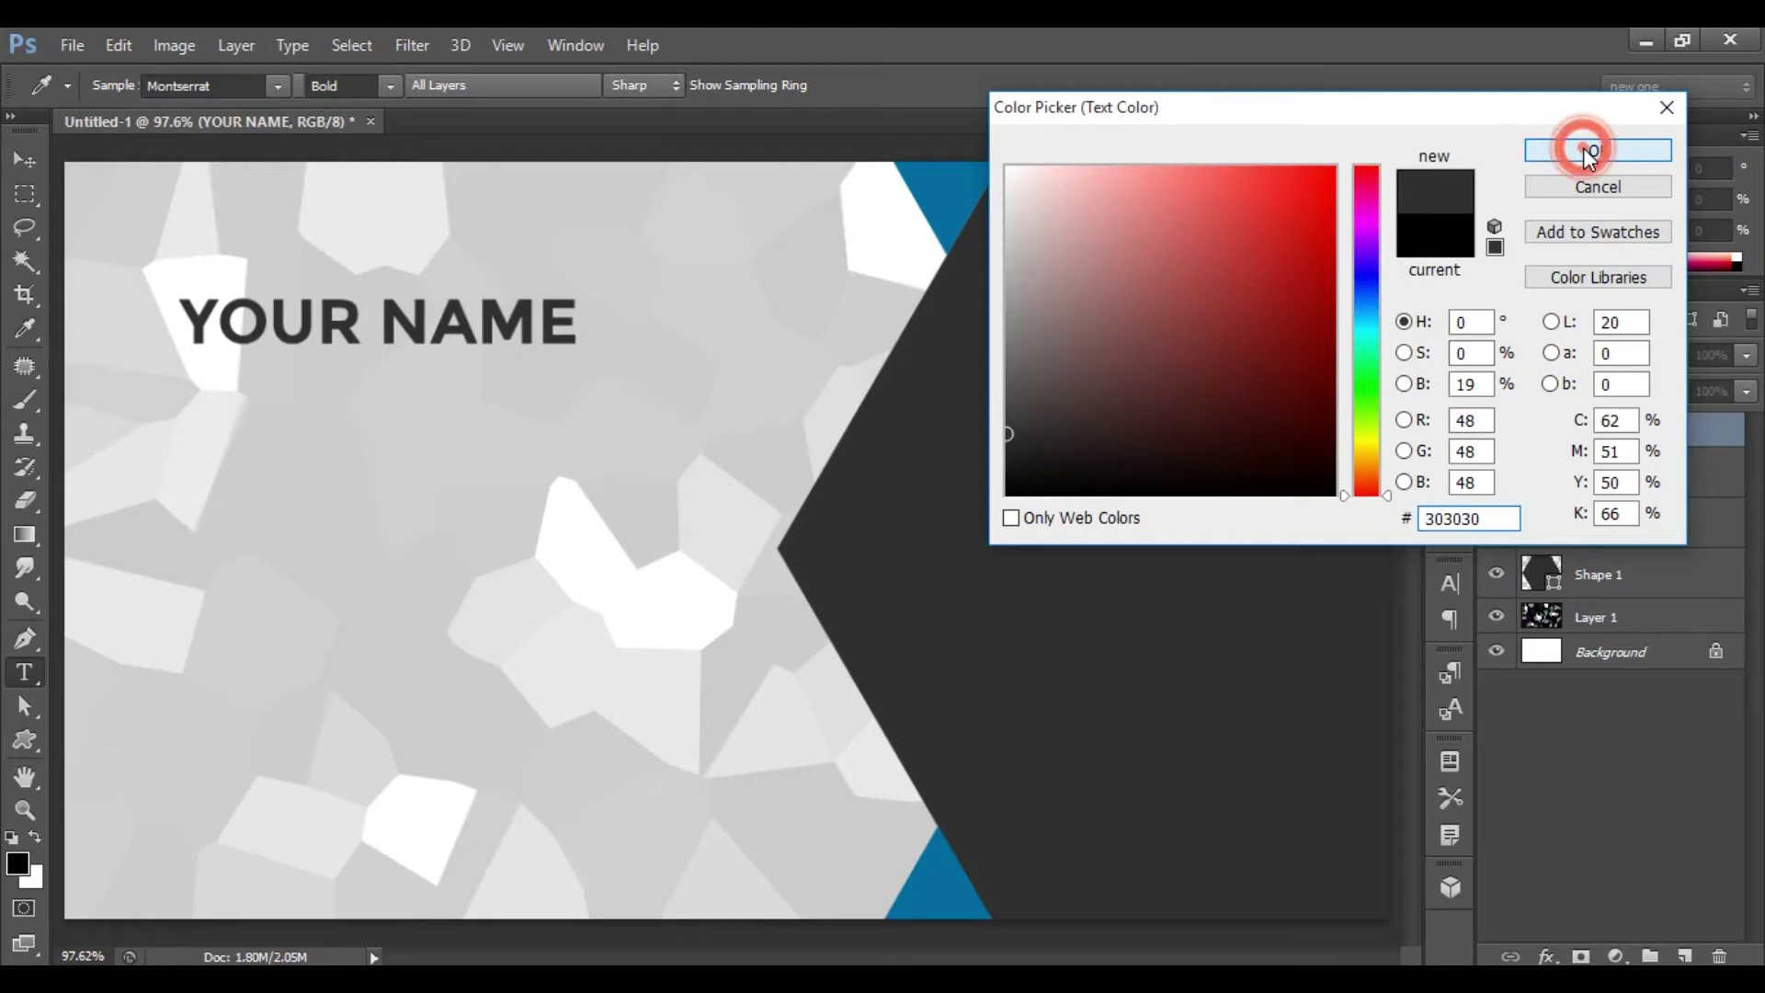
- Make the word NAME Regular weight, leaving YOUR bold
left_click_drag(389, 331, 580, 333)
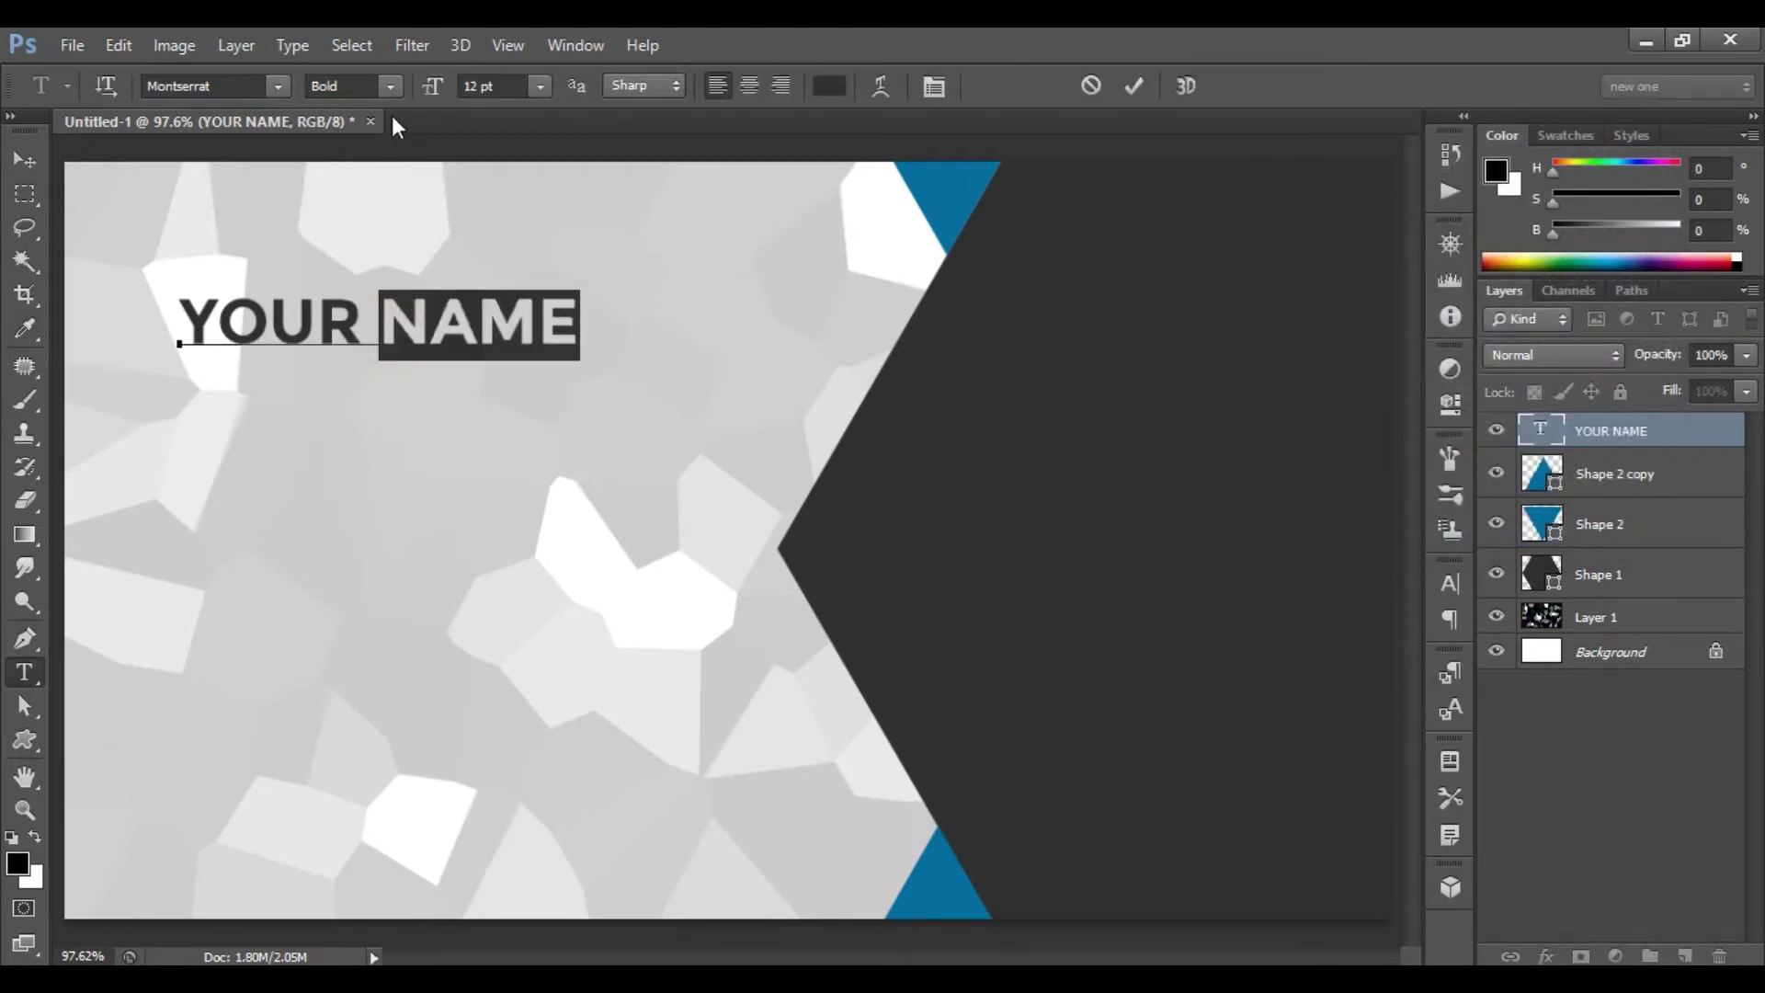
left_click(387, 85)
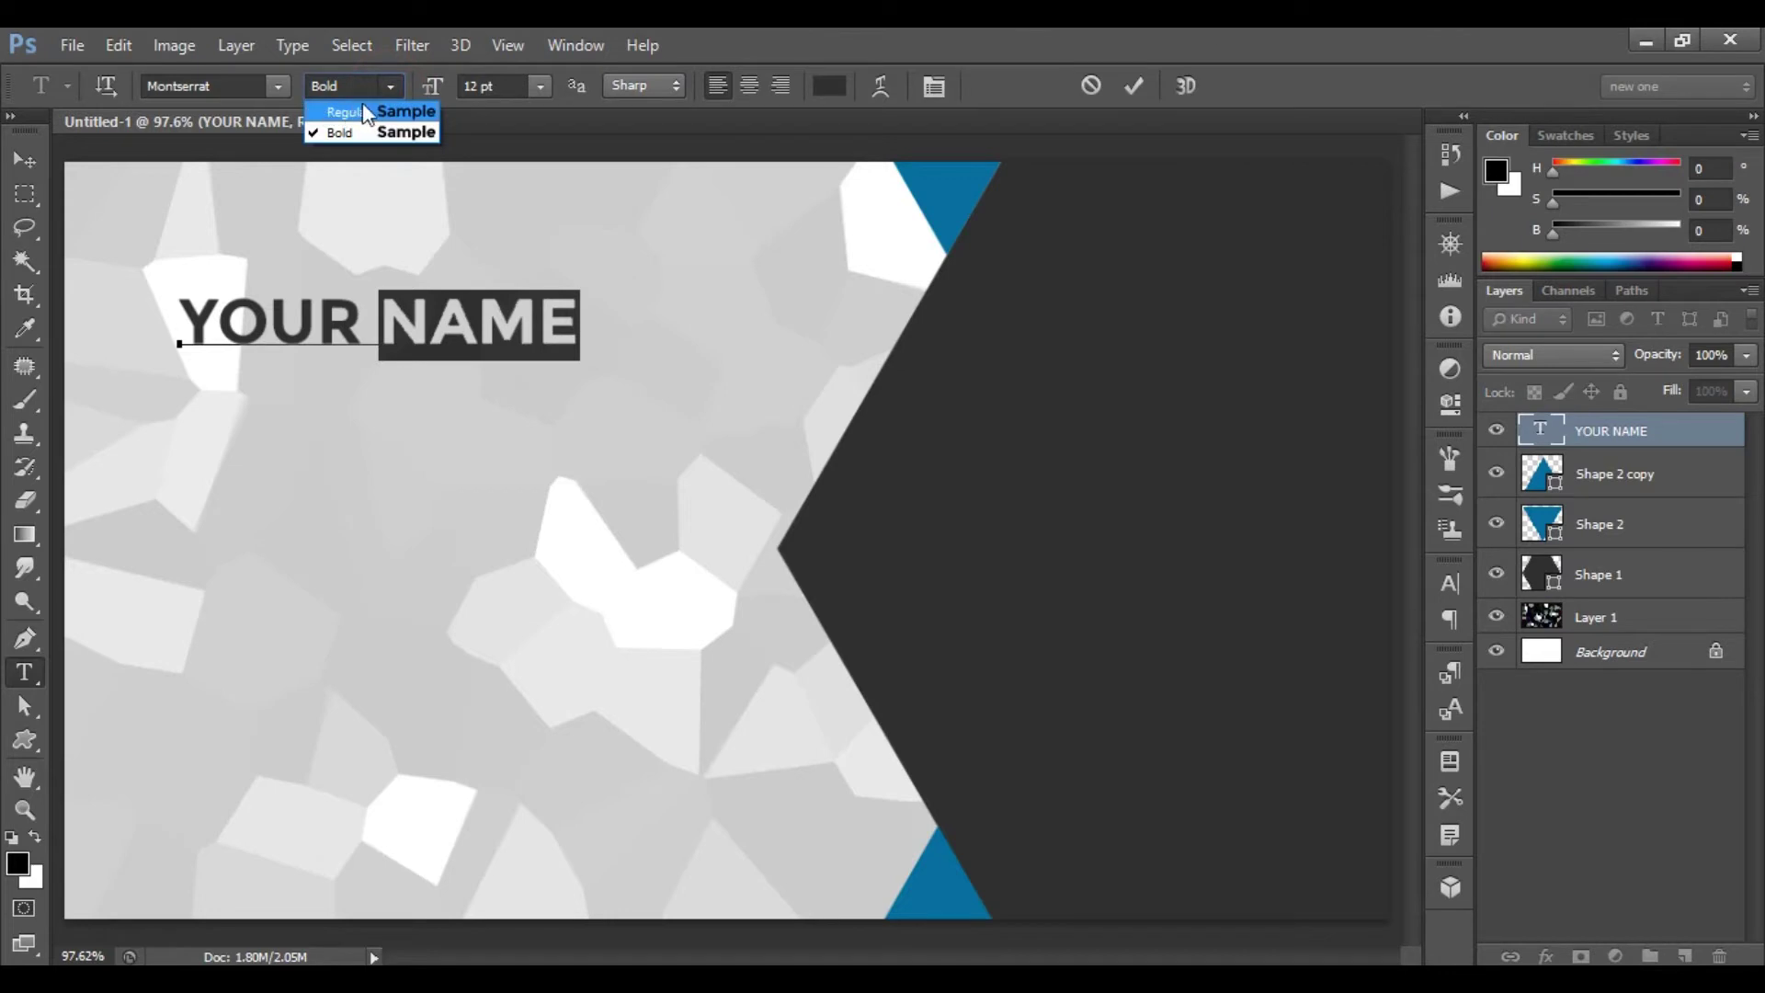
left_click(353, 107)
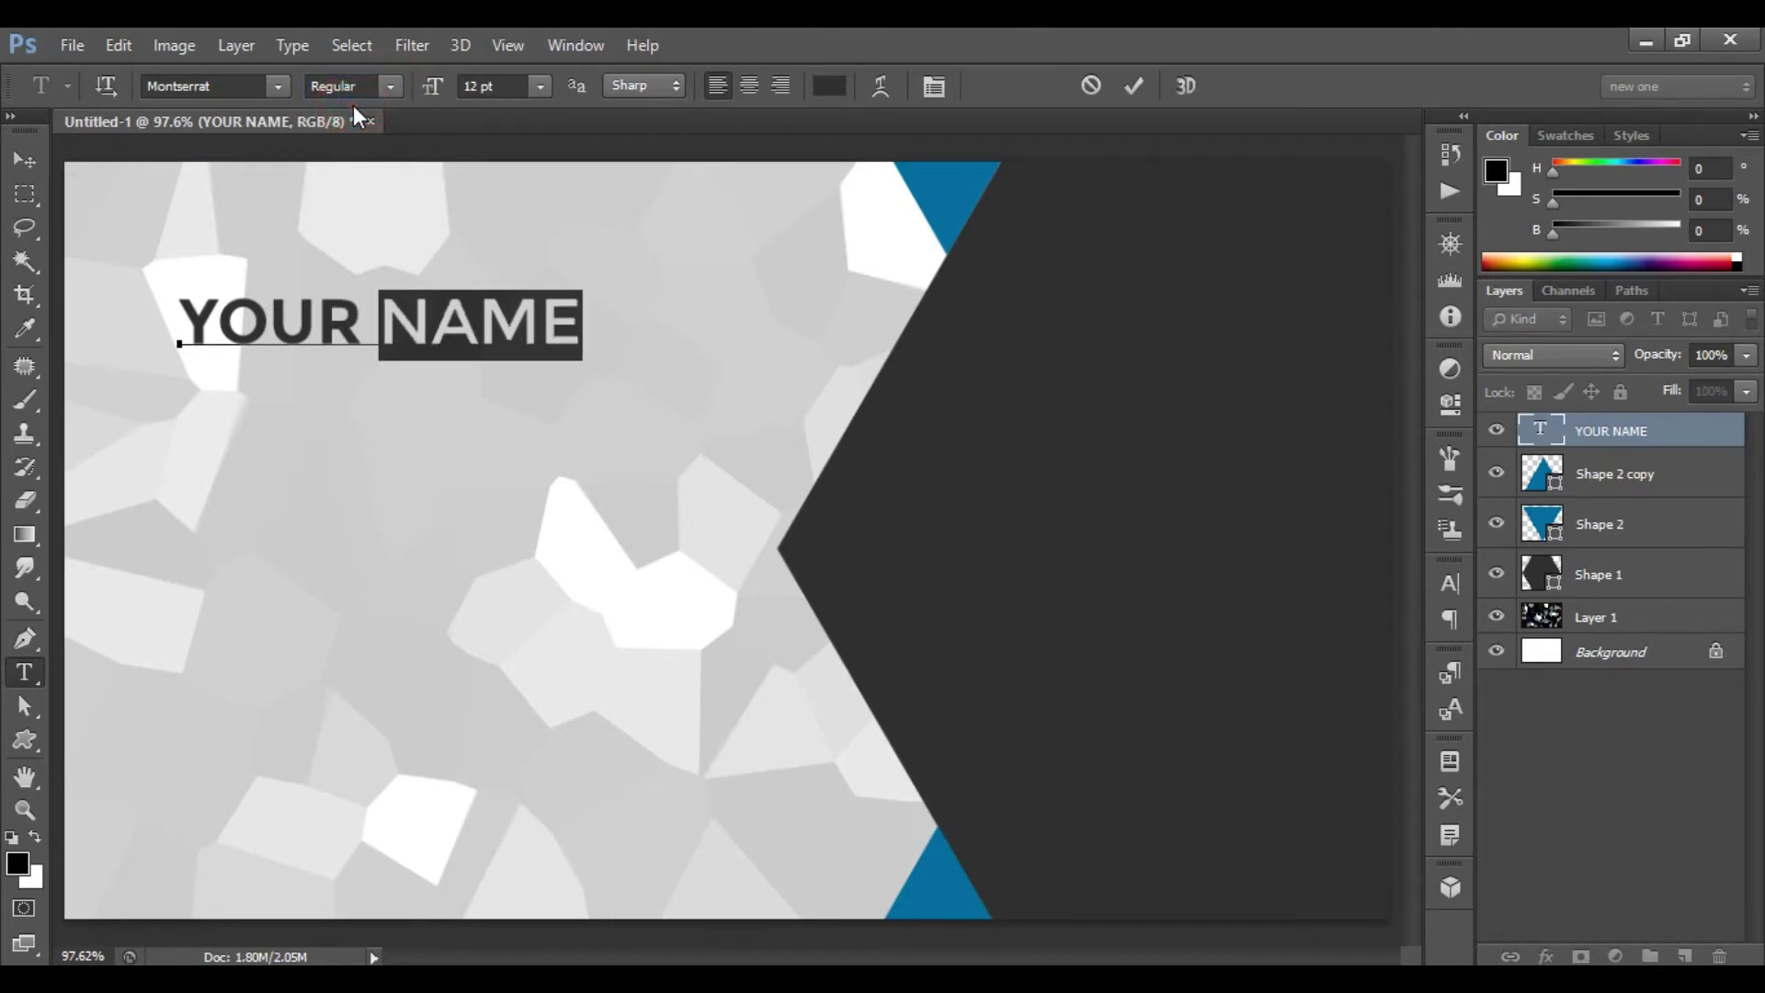
left_click(1134, 85)
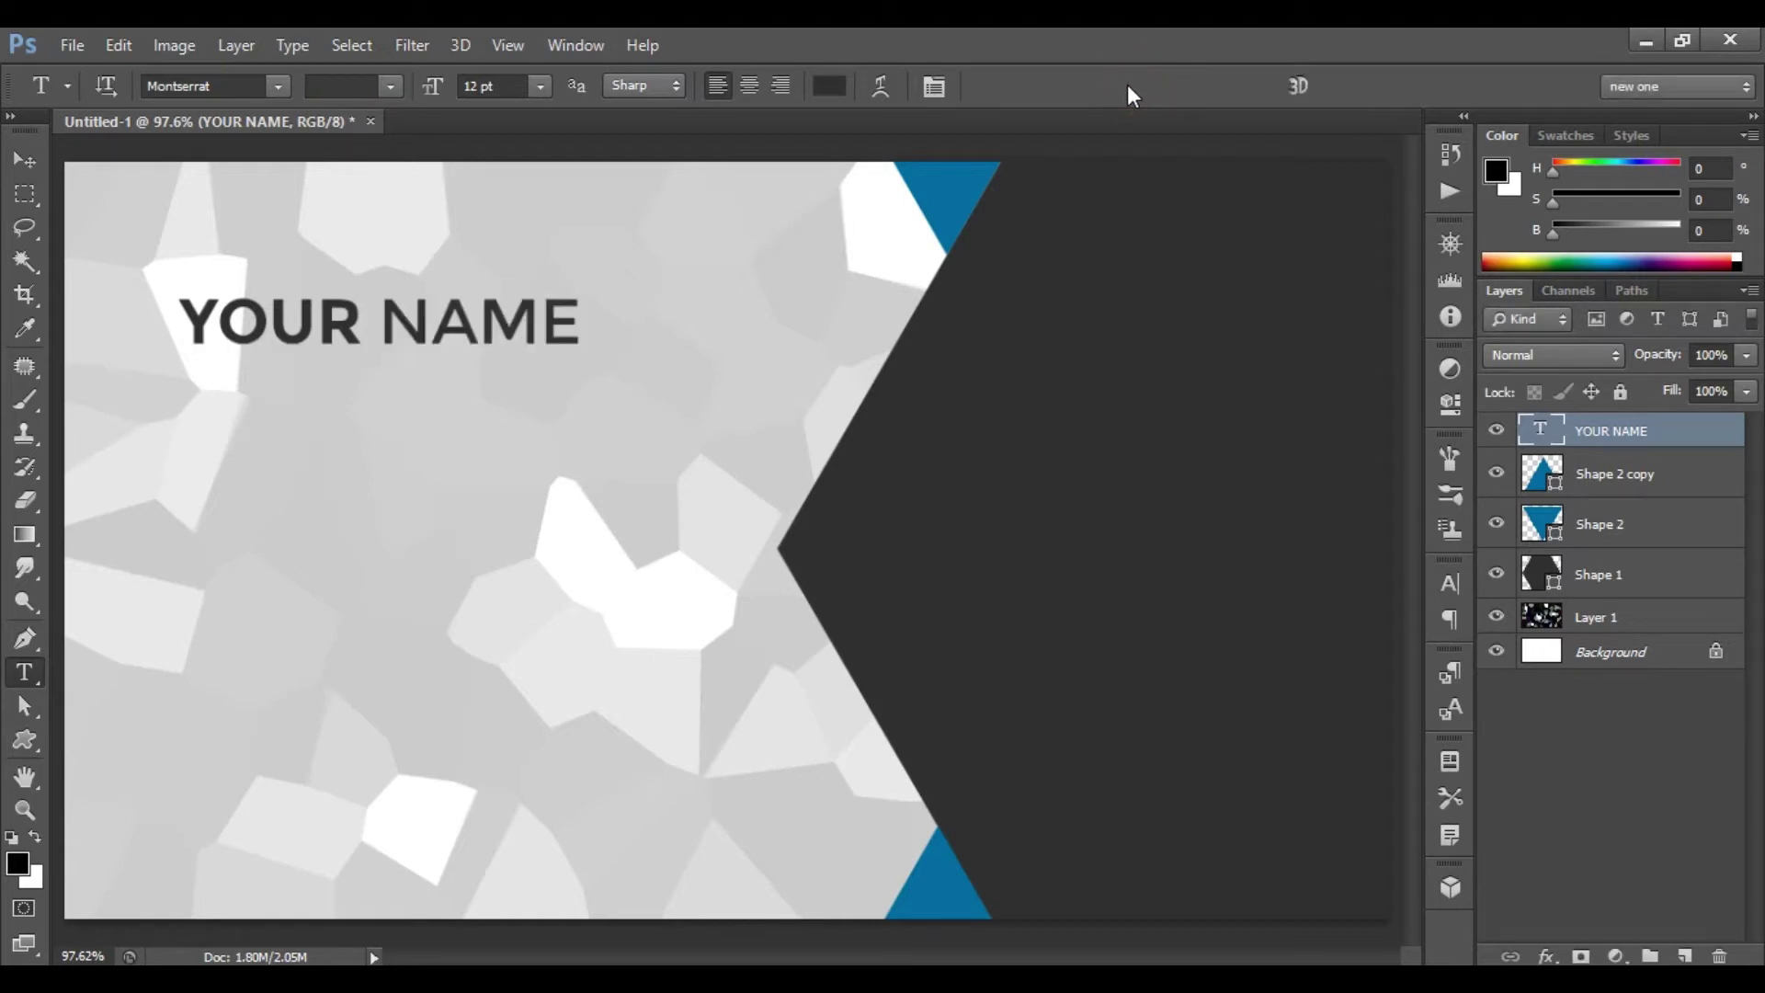
- Move the YOUR NAME heading slightly up and left
key("ctrl+t")
left_click_drag(450, 327, 423, 308)
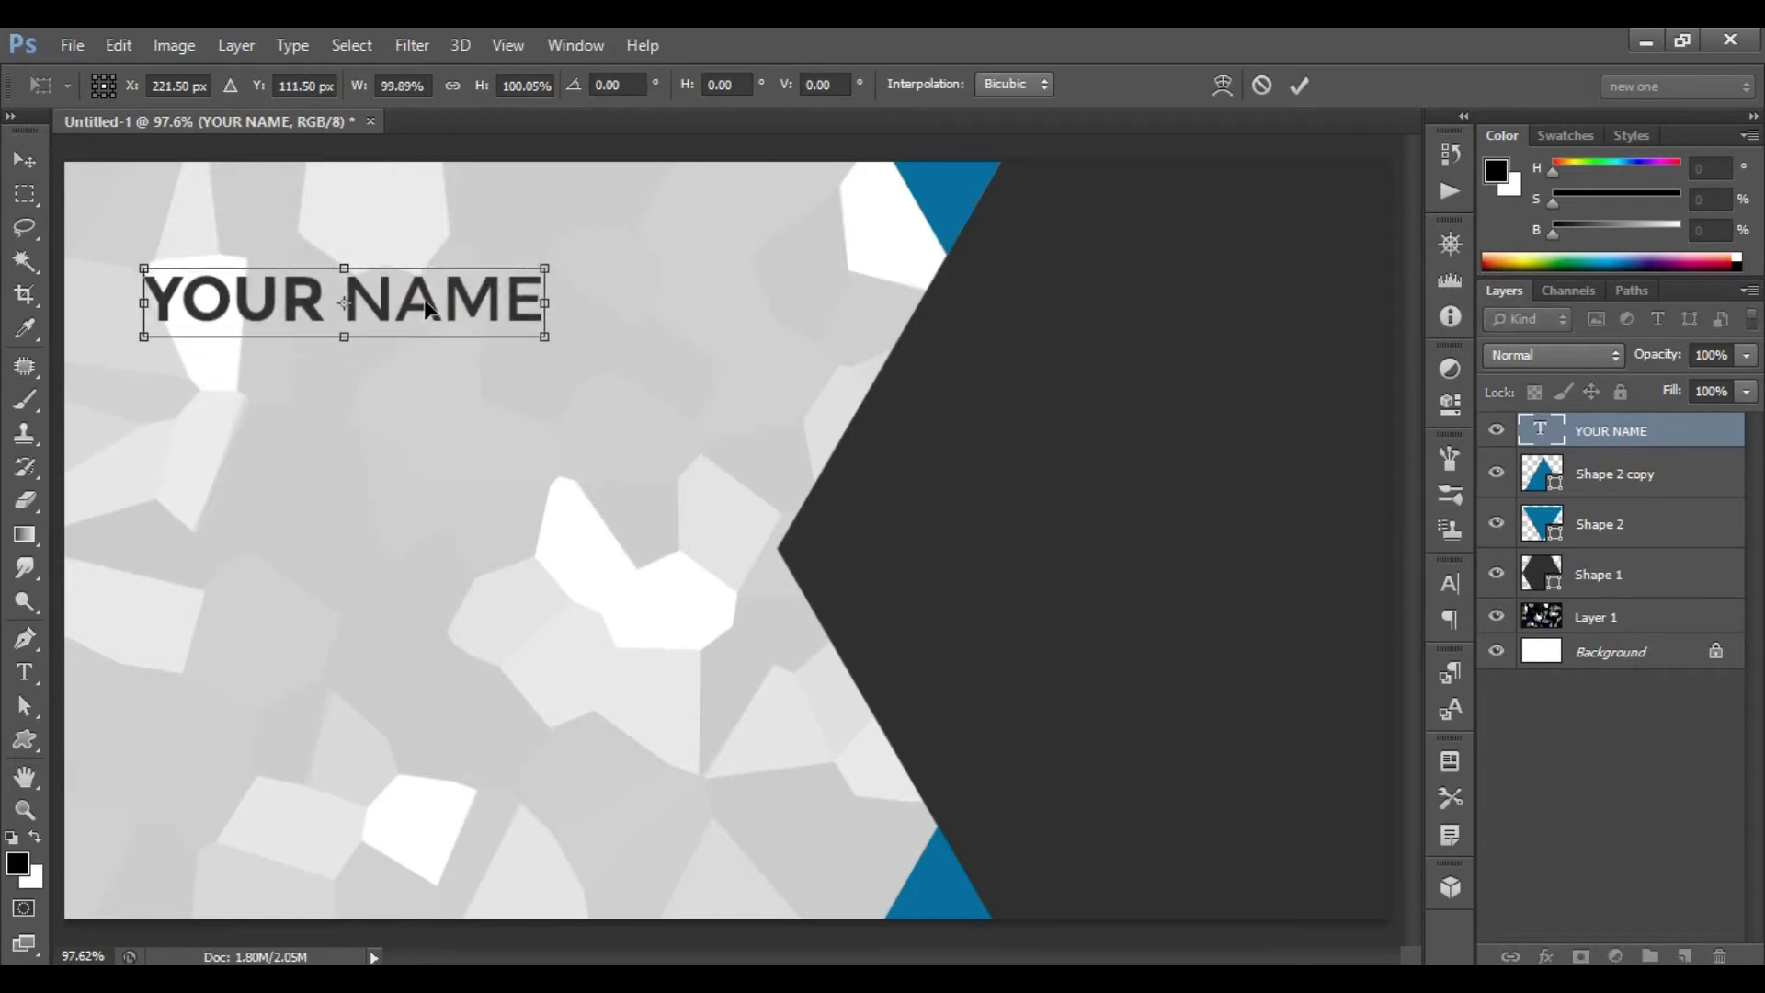
left_click(1298, 86)
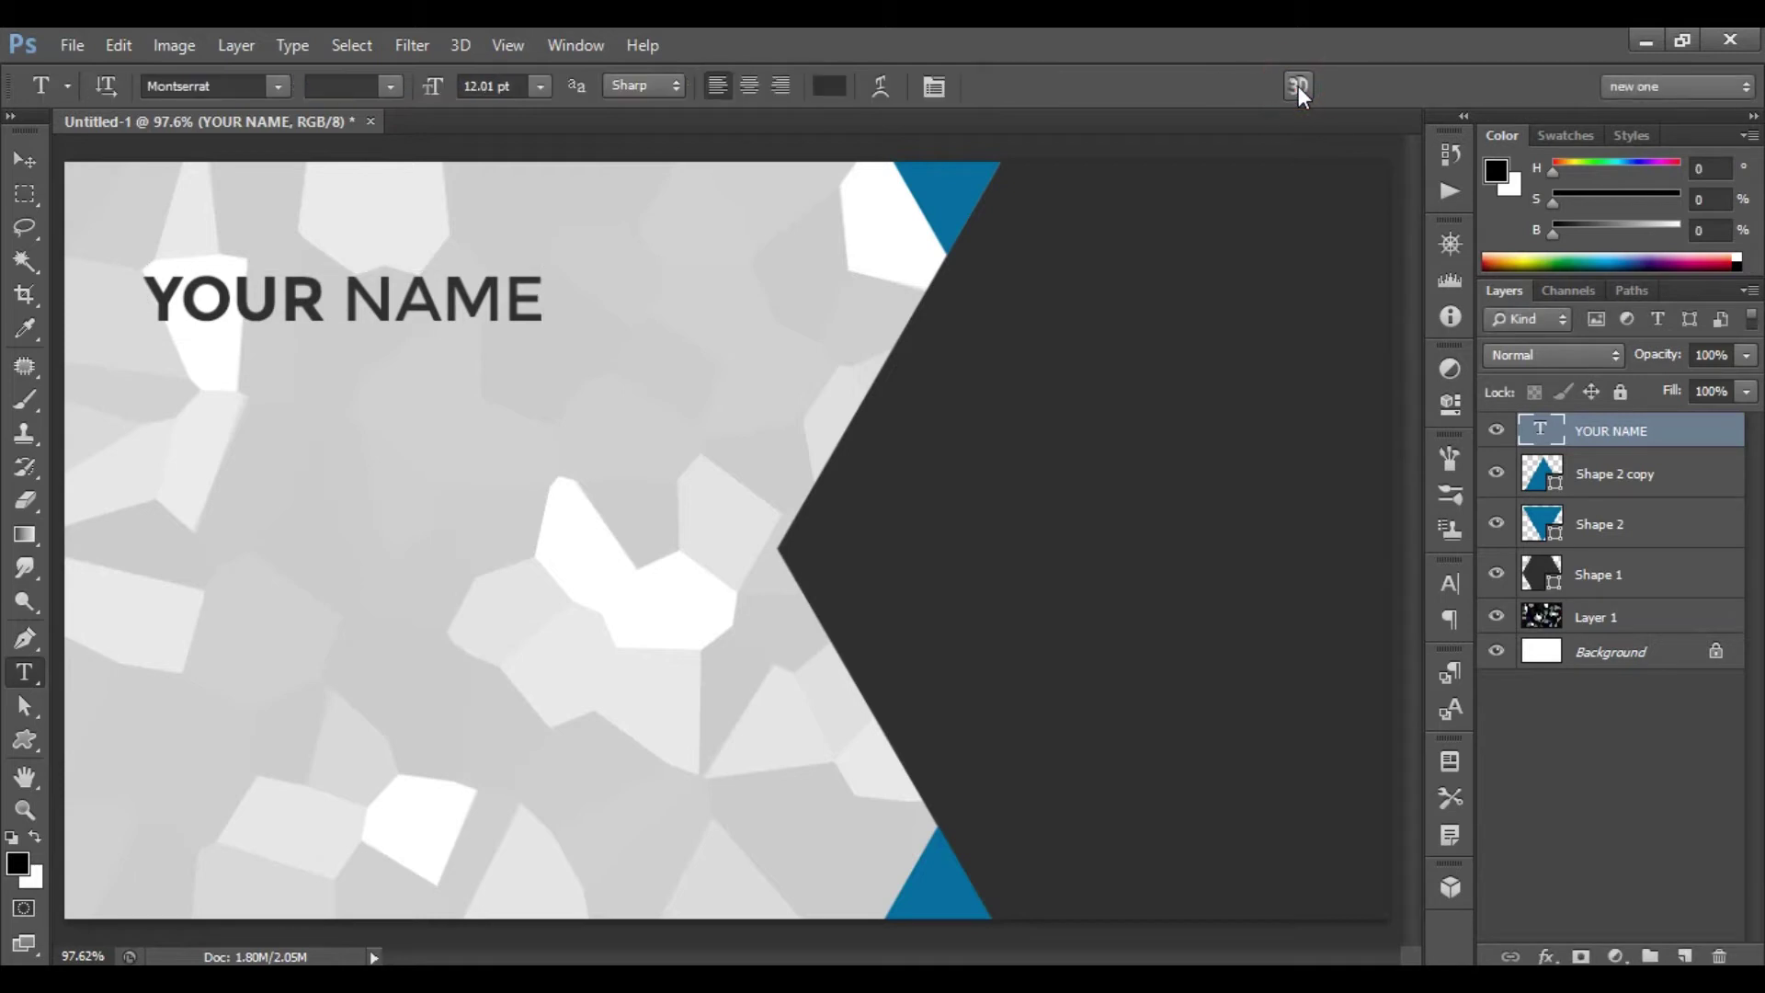
- Add a 'DESIGNATION' line below the name in Regular weight at 7 pt
left_click(156, 354)
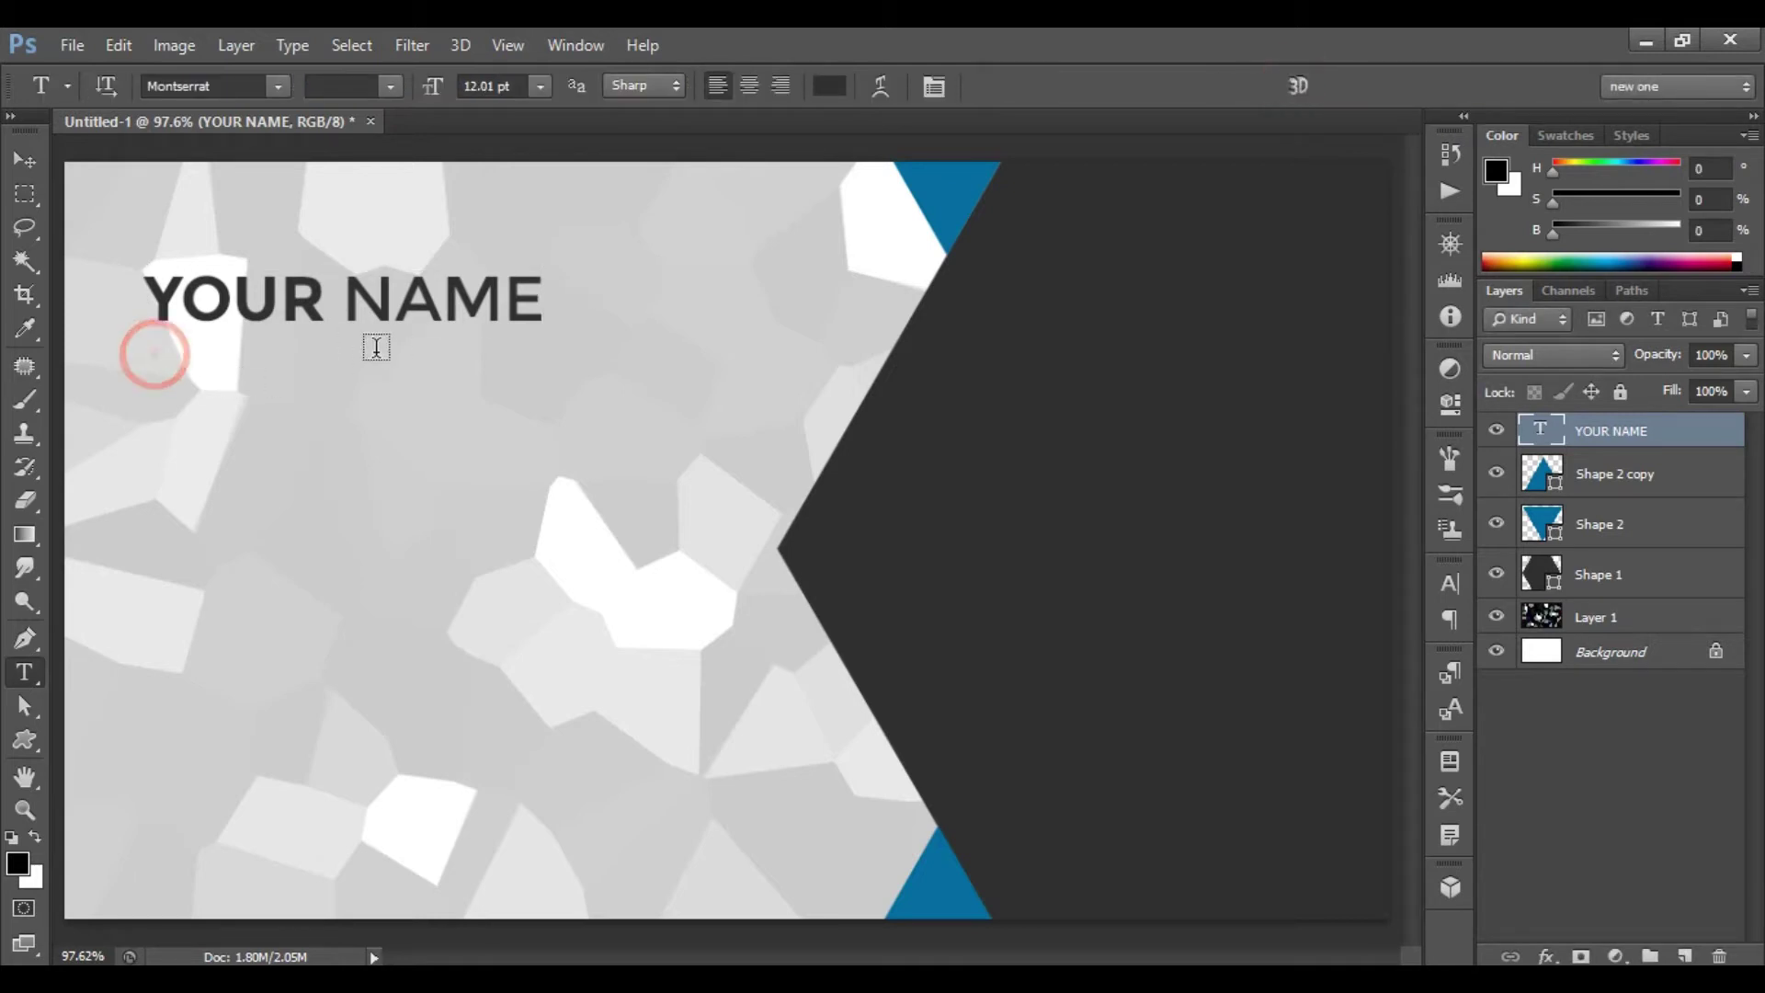
type("DESIGNATION")
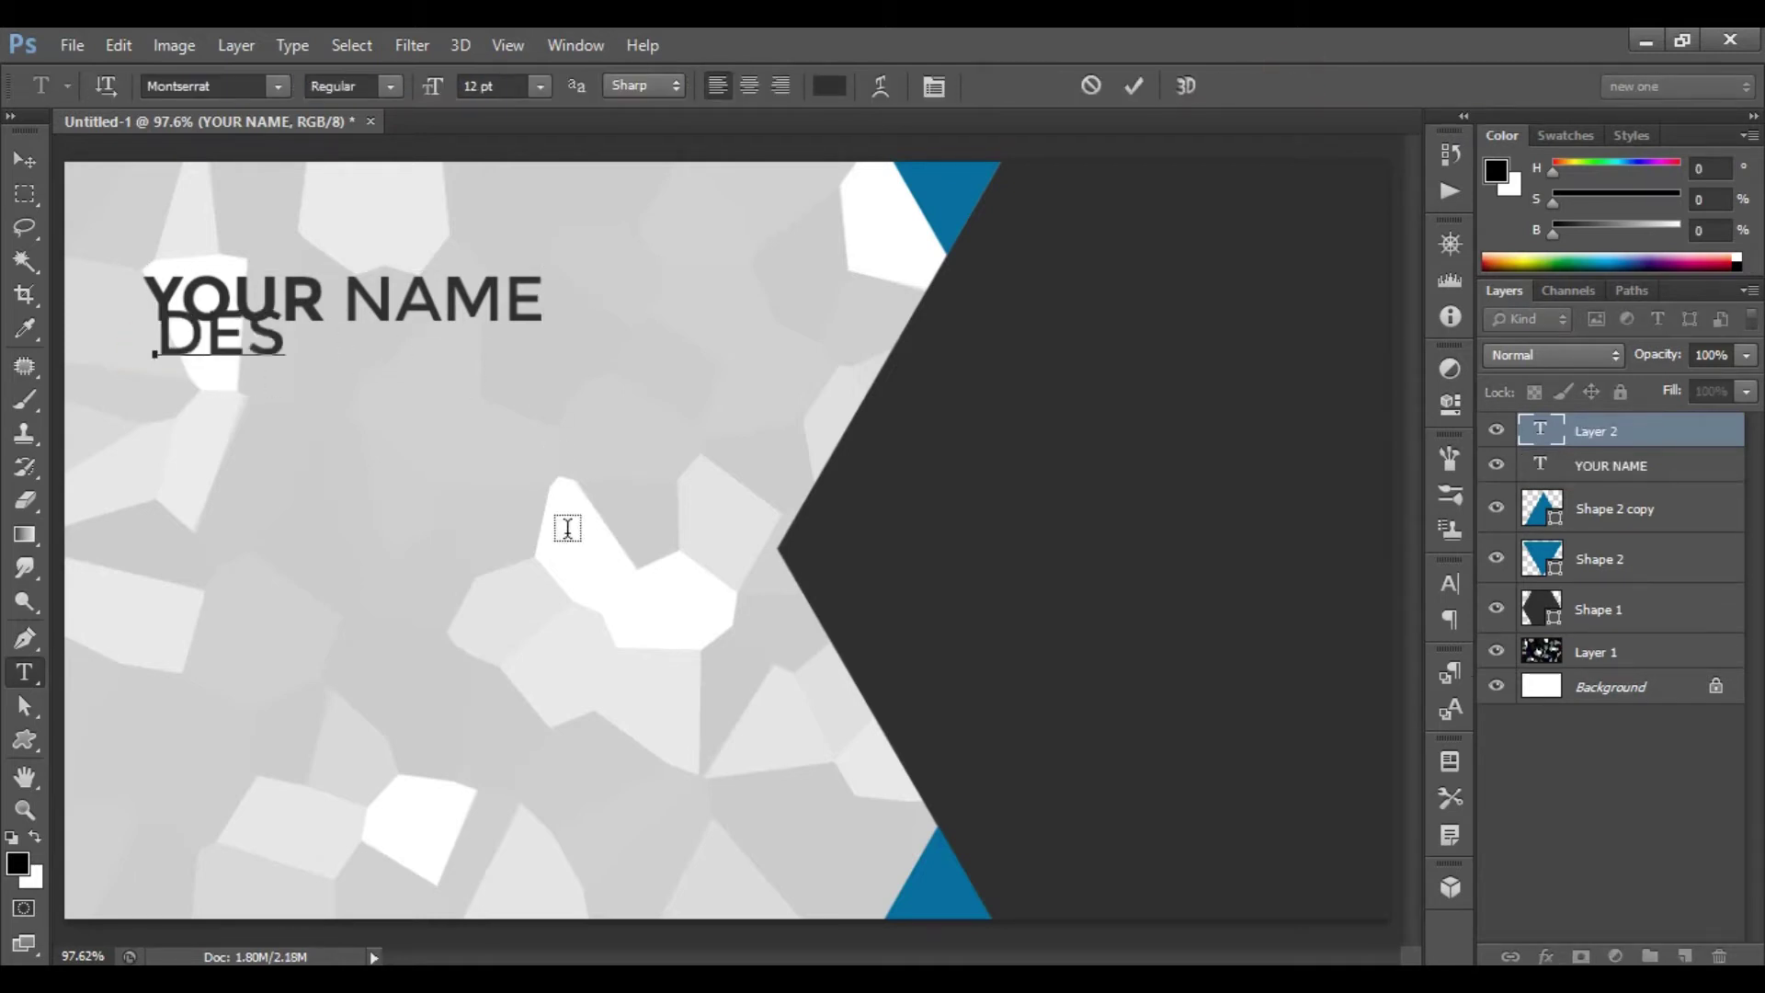
left_click(1134, 90)
left_click(386, 87)
left_click(386, 87)
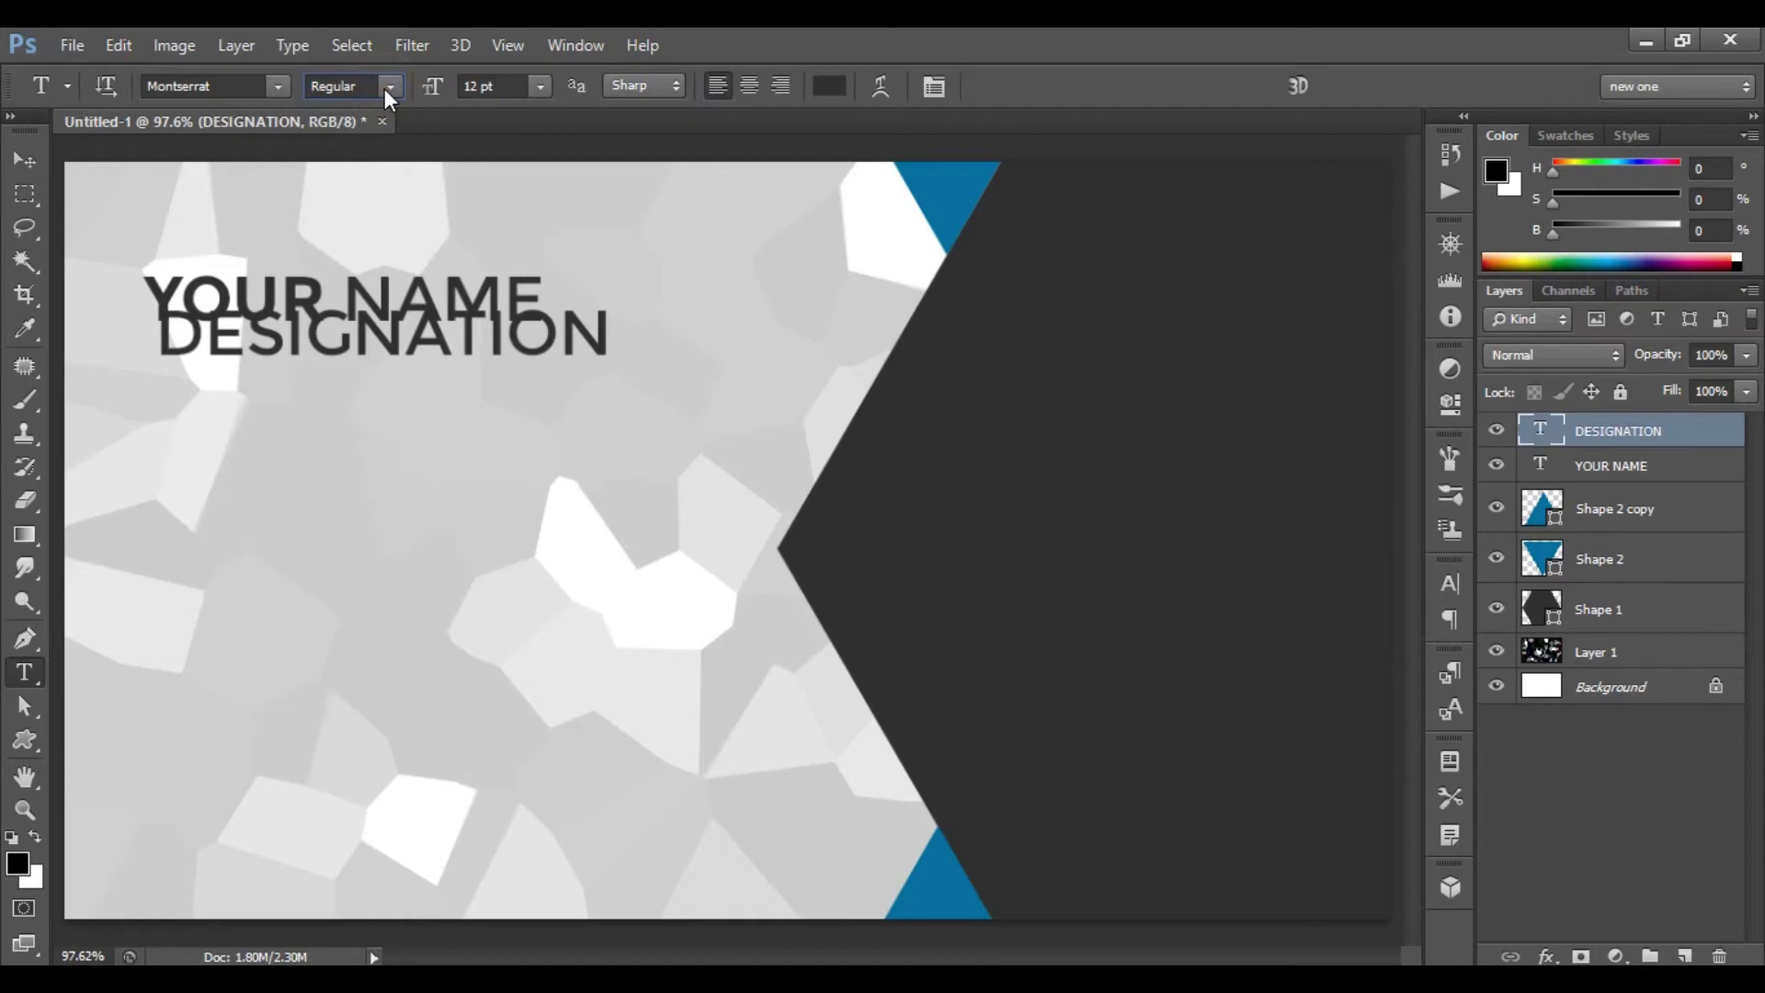
left_click(494, 88)
type("7")
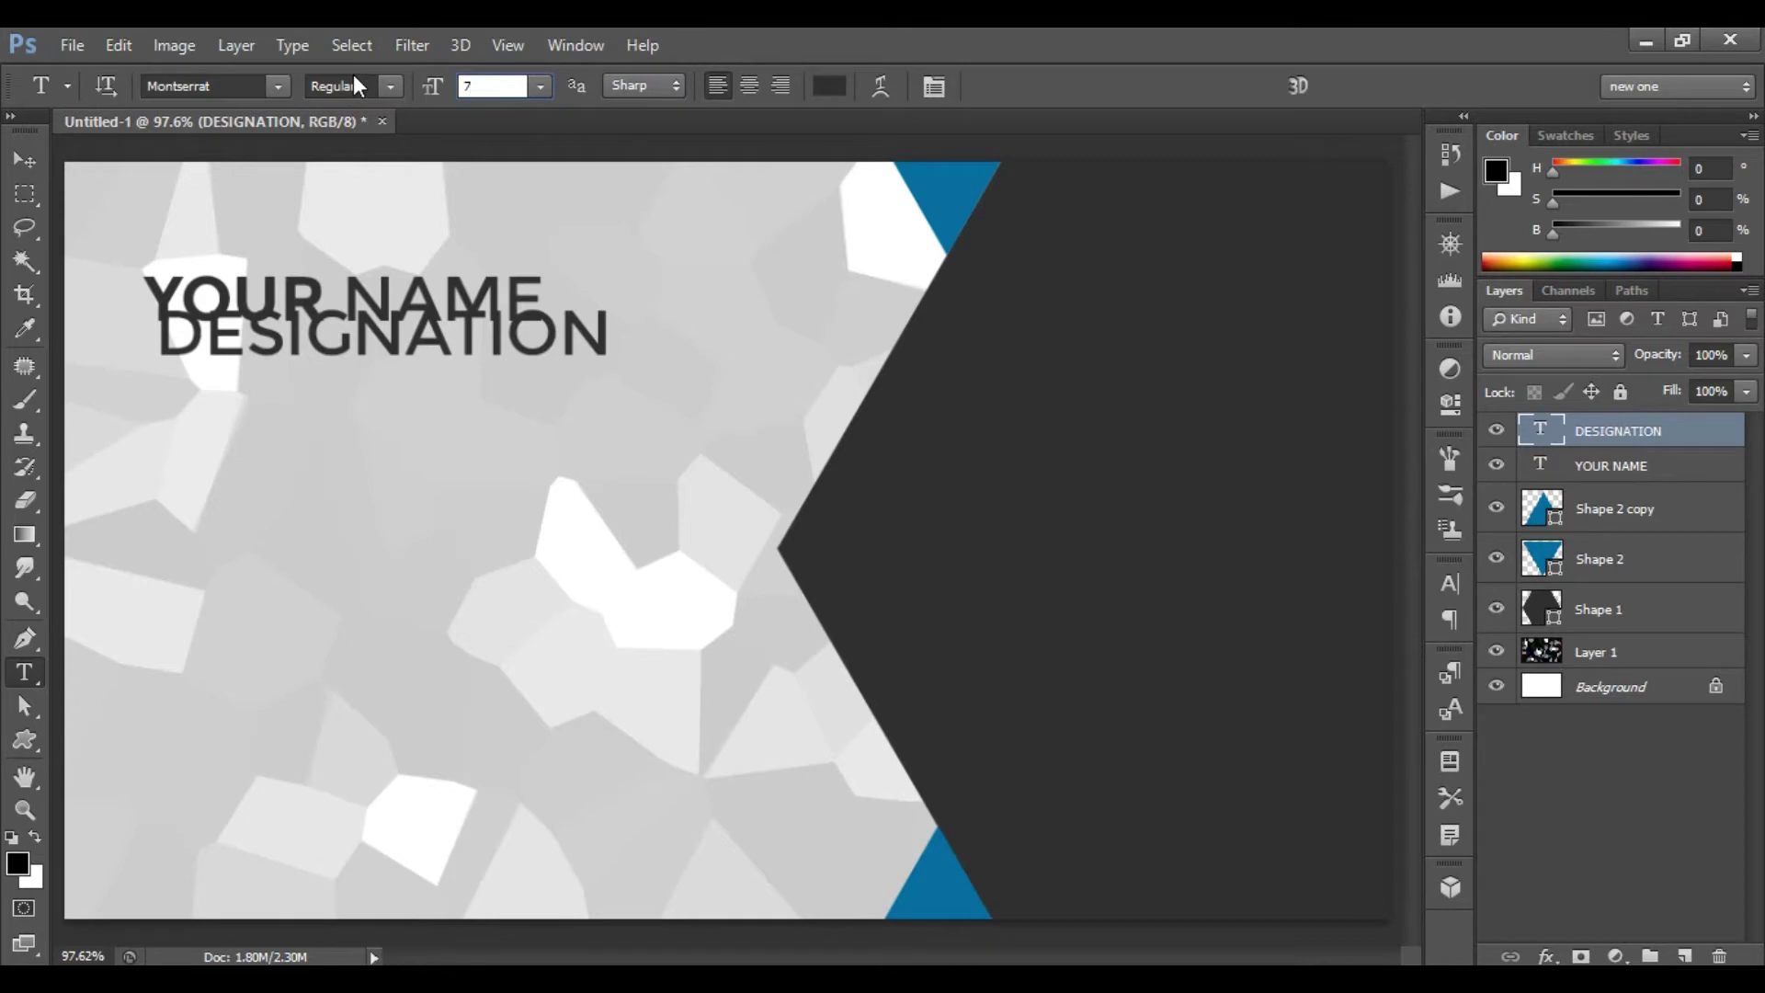
key("Return")
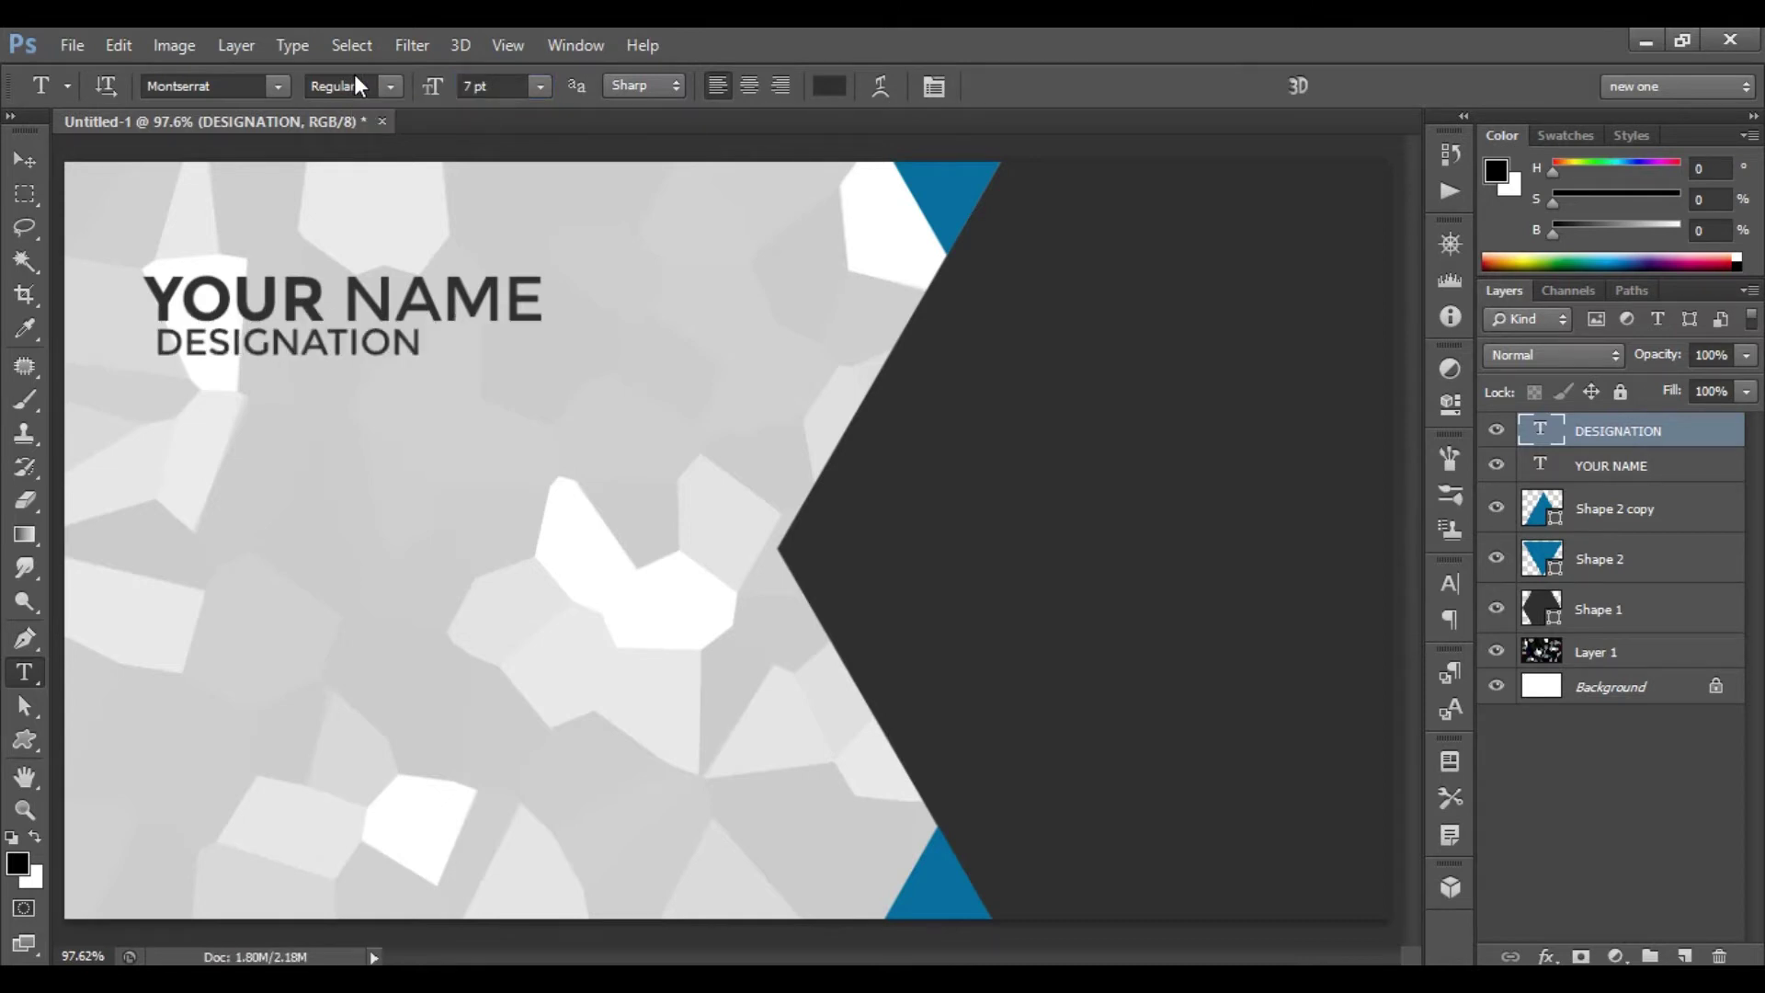
- Nudge DESIGNATION slightly left and down into place
key("ctrl+t")
key("Left")
key("Left")
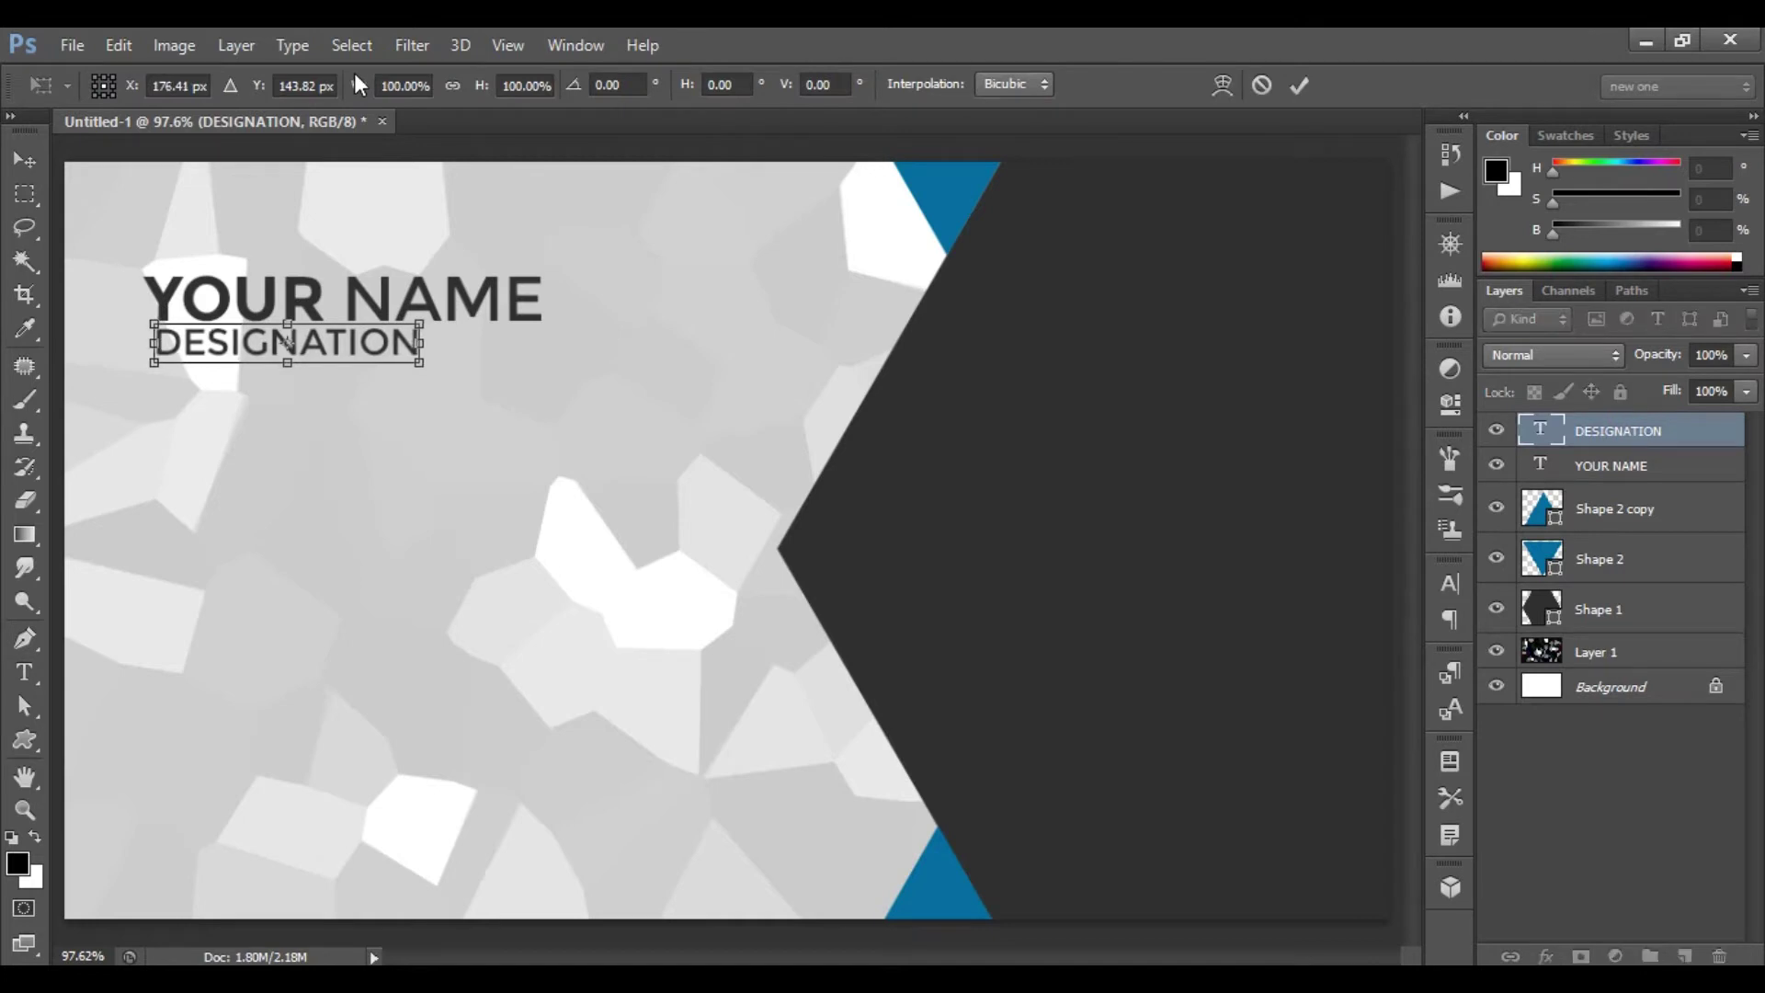
key("Down")
key("Down")
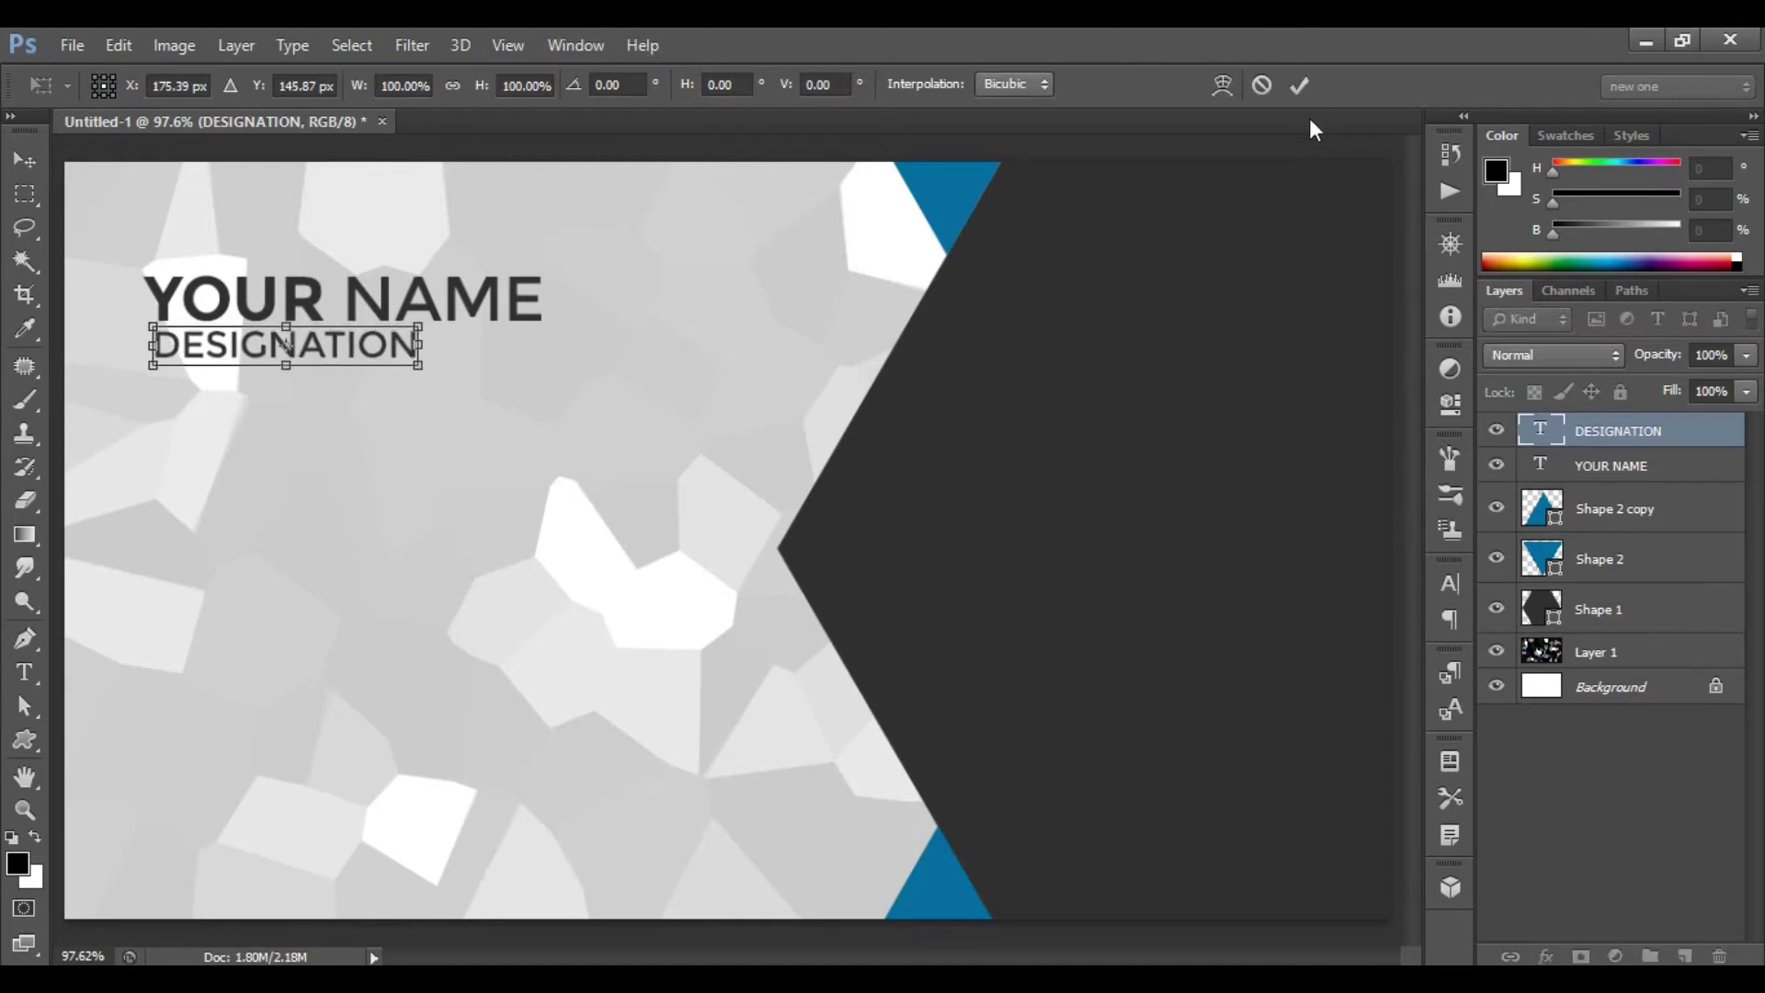
left_click(1298, 86)
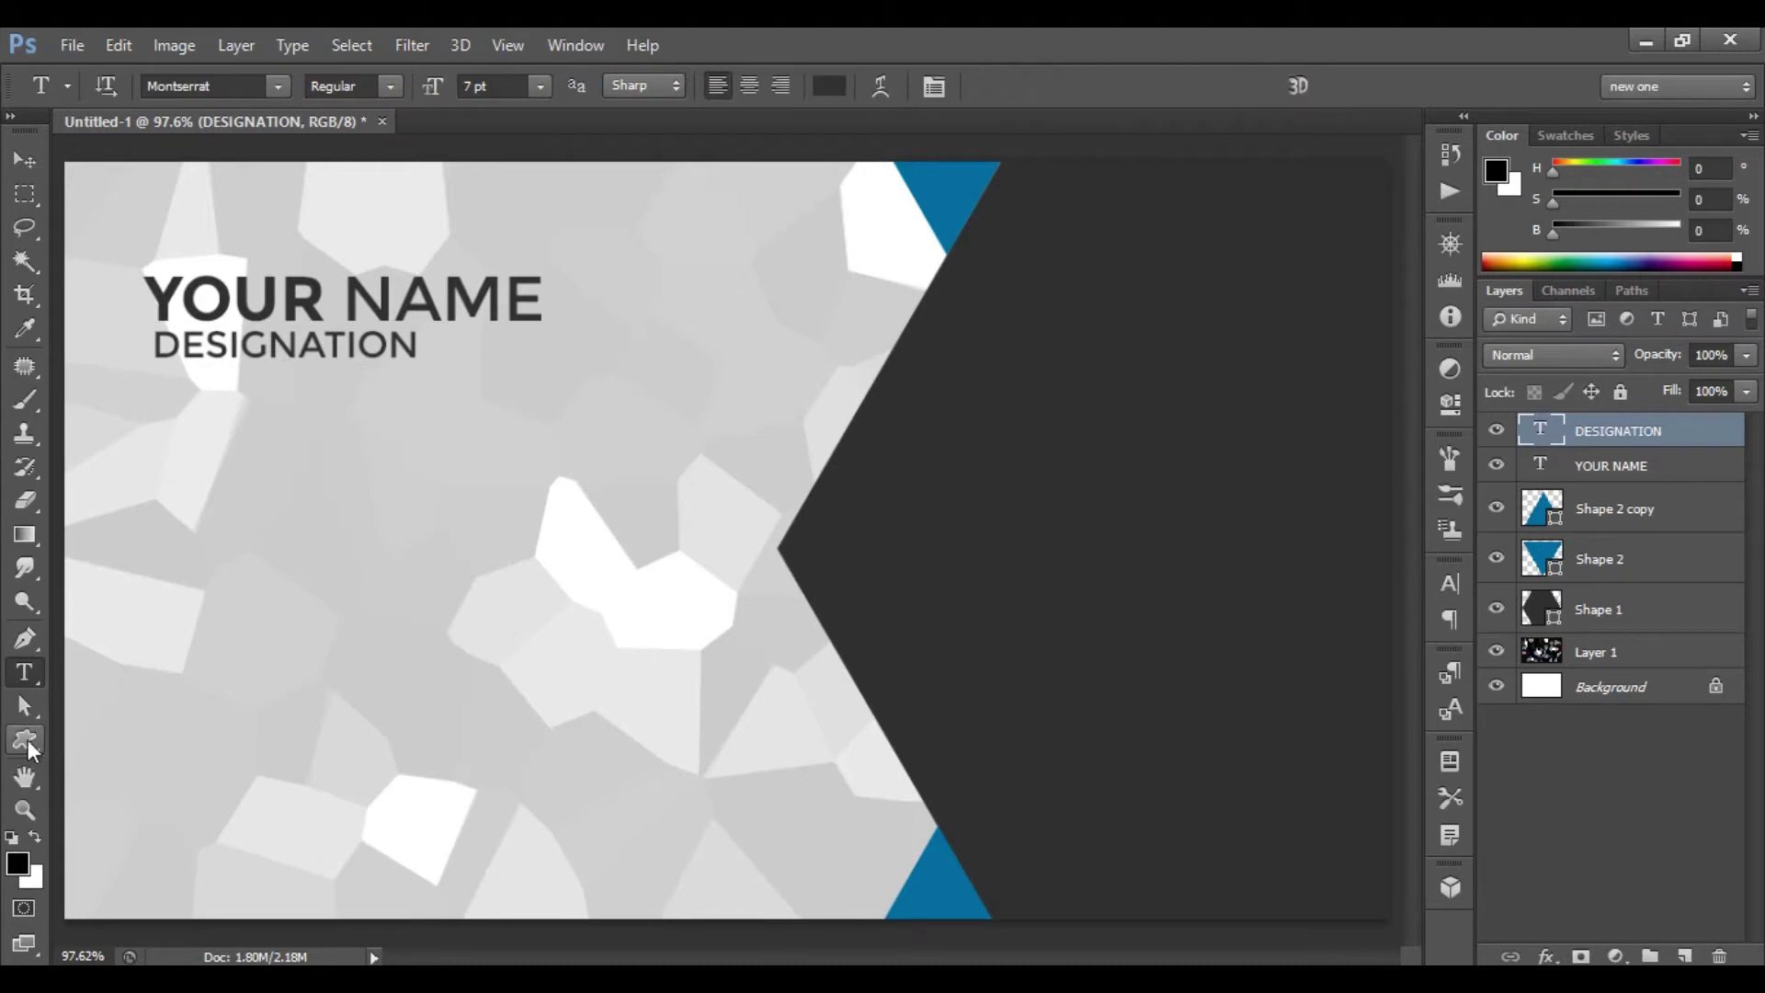
left_click_drag(15, 748, 180, 734)
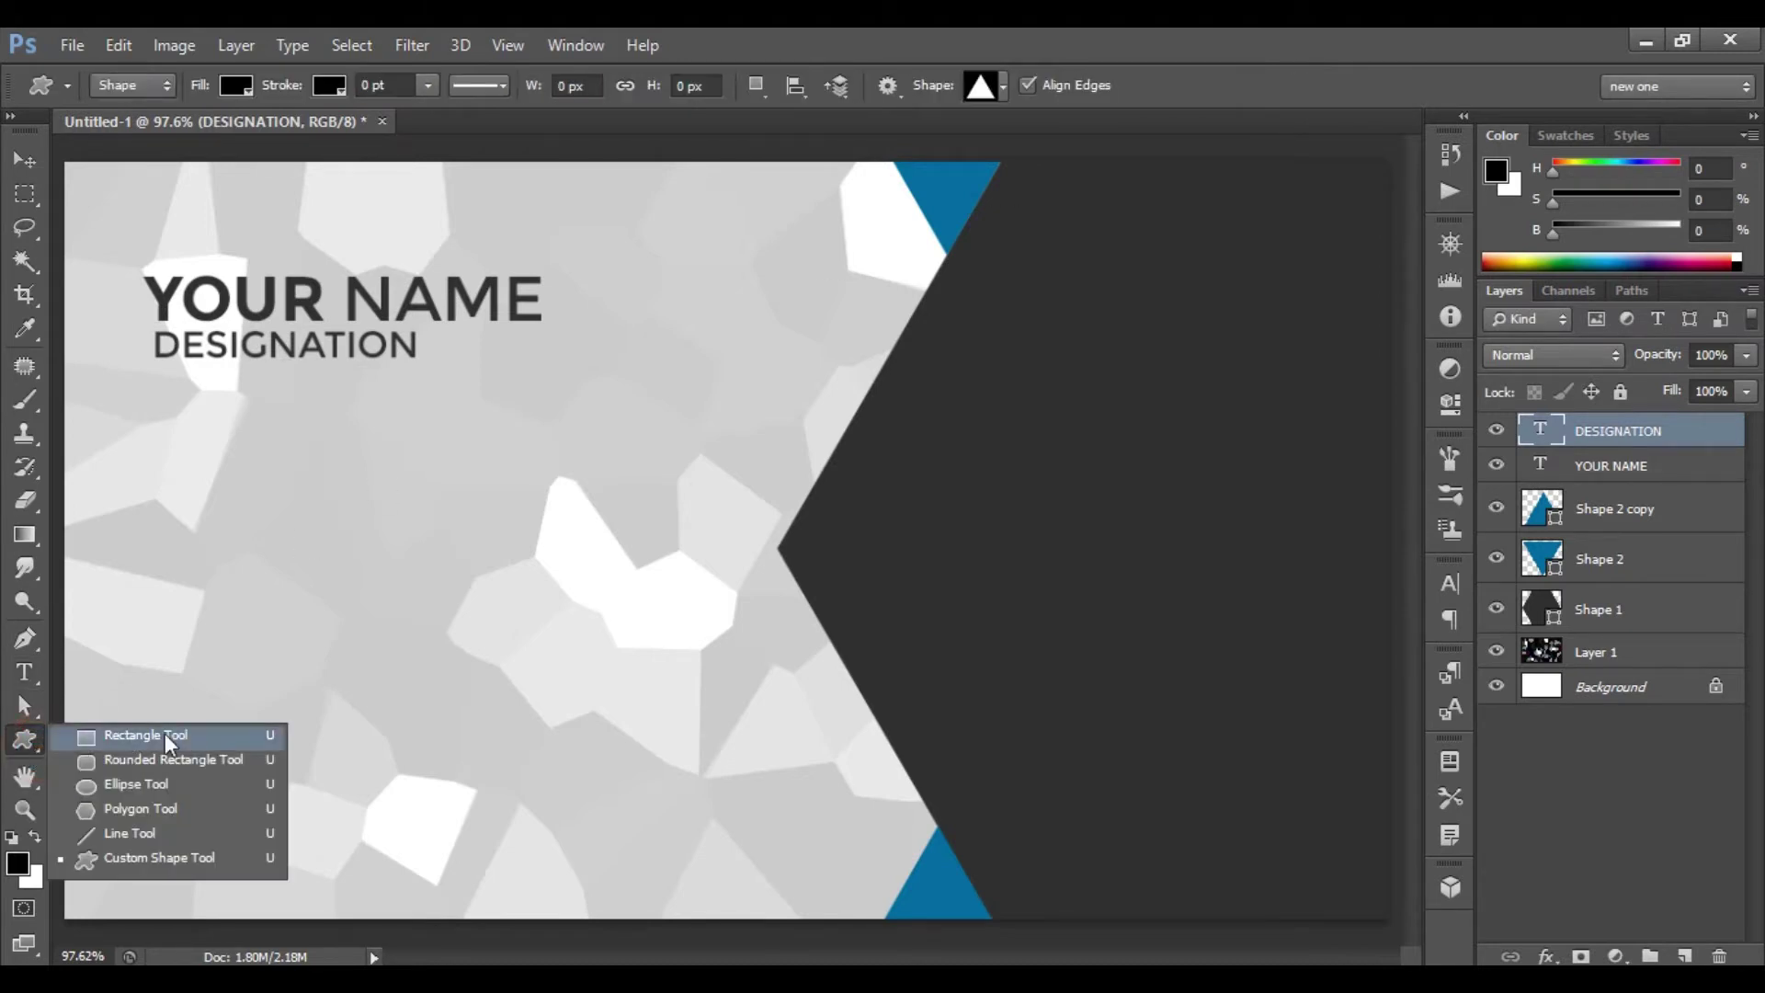
- Draw a thin rectangle under DESIGNATION and fill it with blue #00709e
left_click(222, 732)
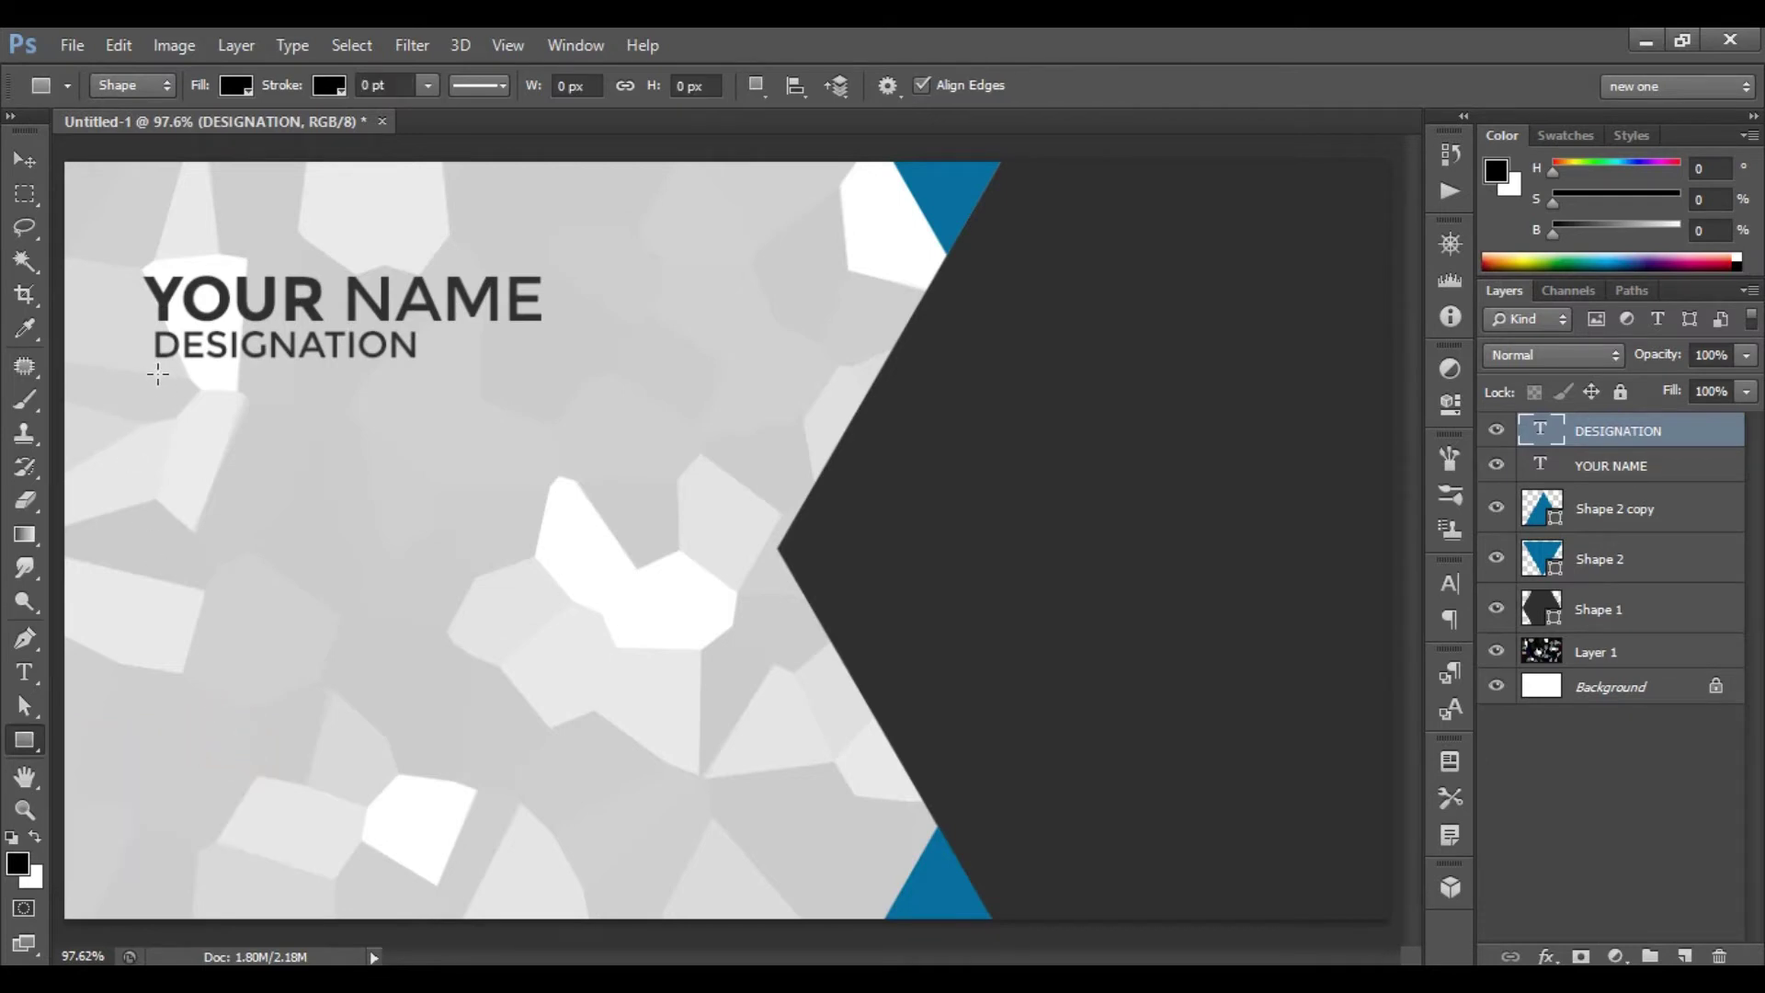
left_click_drag(158, 371, 283, 376)
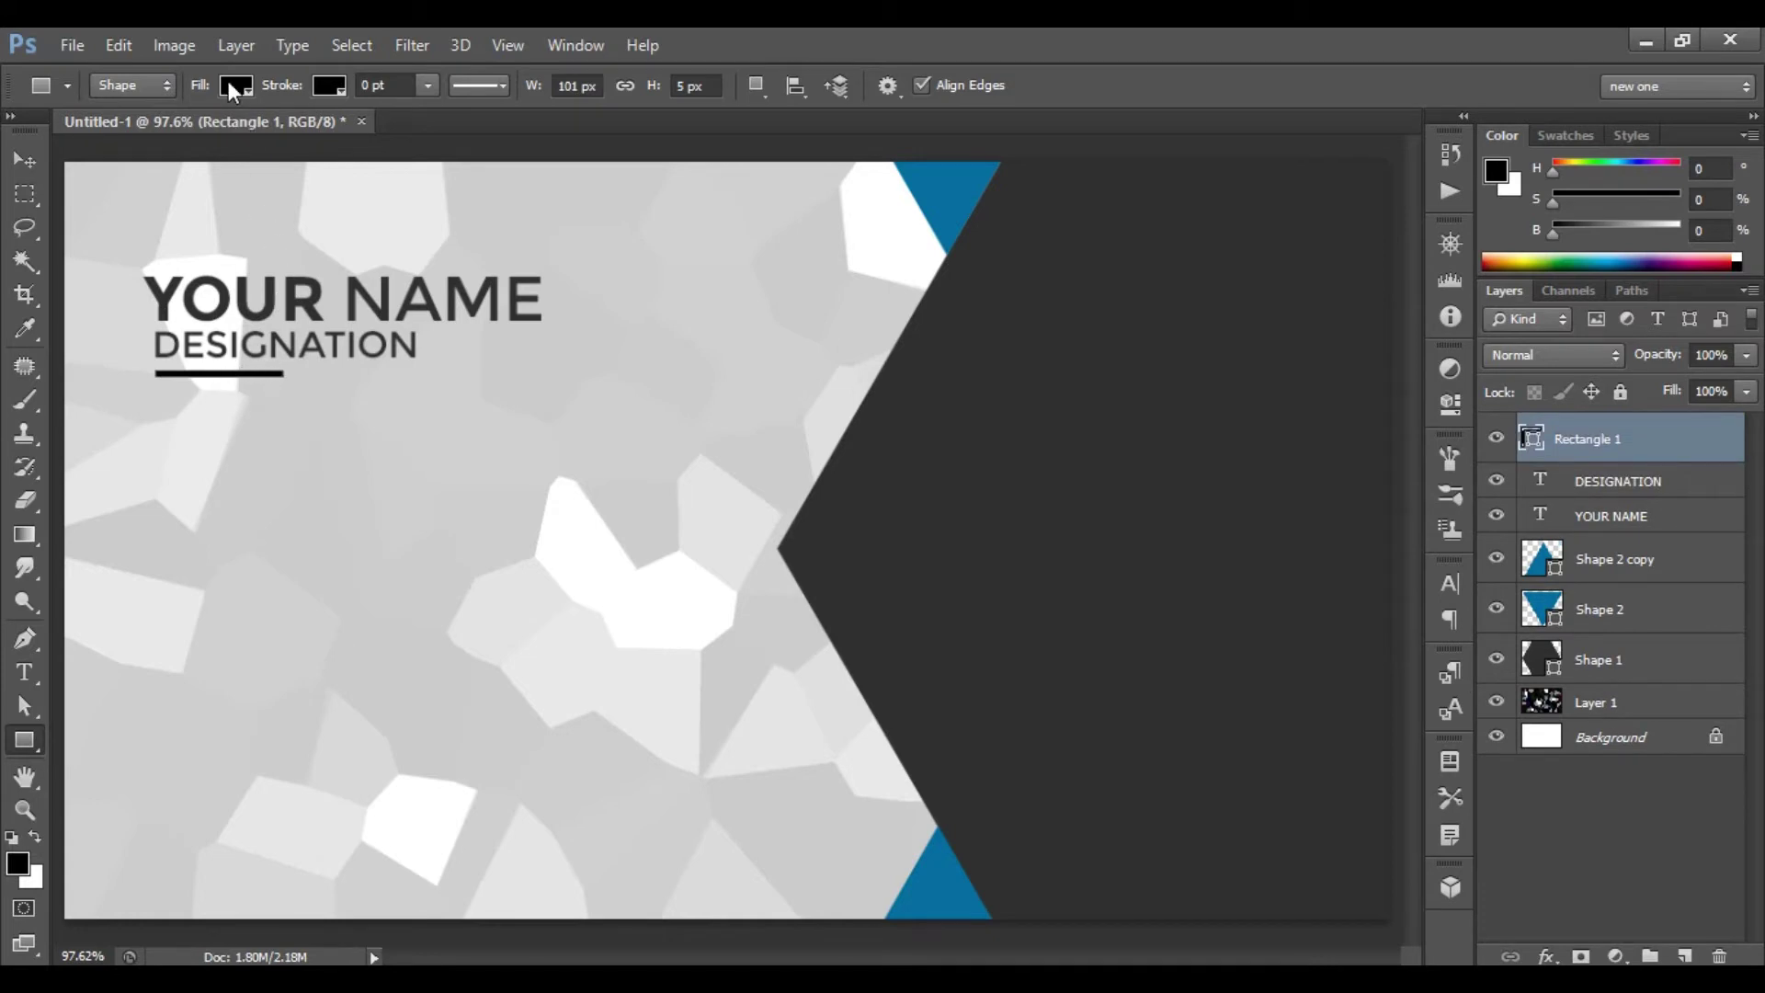
left_click(236, 89)
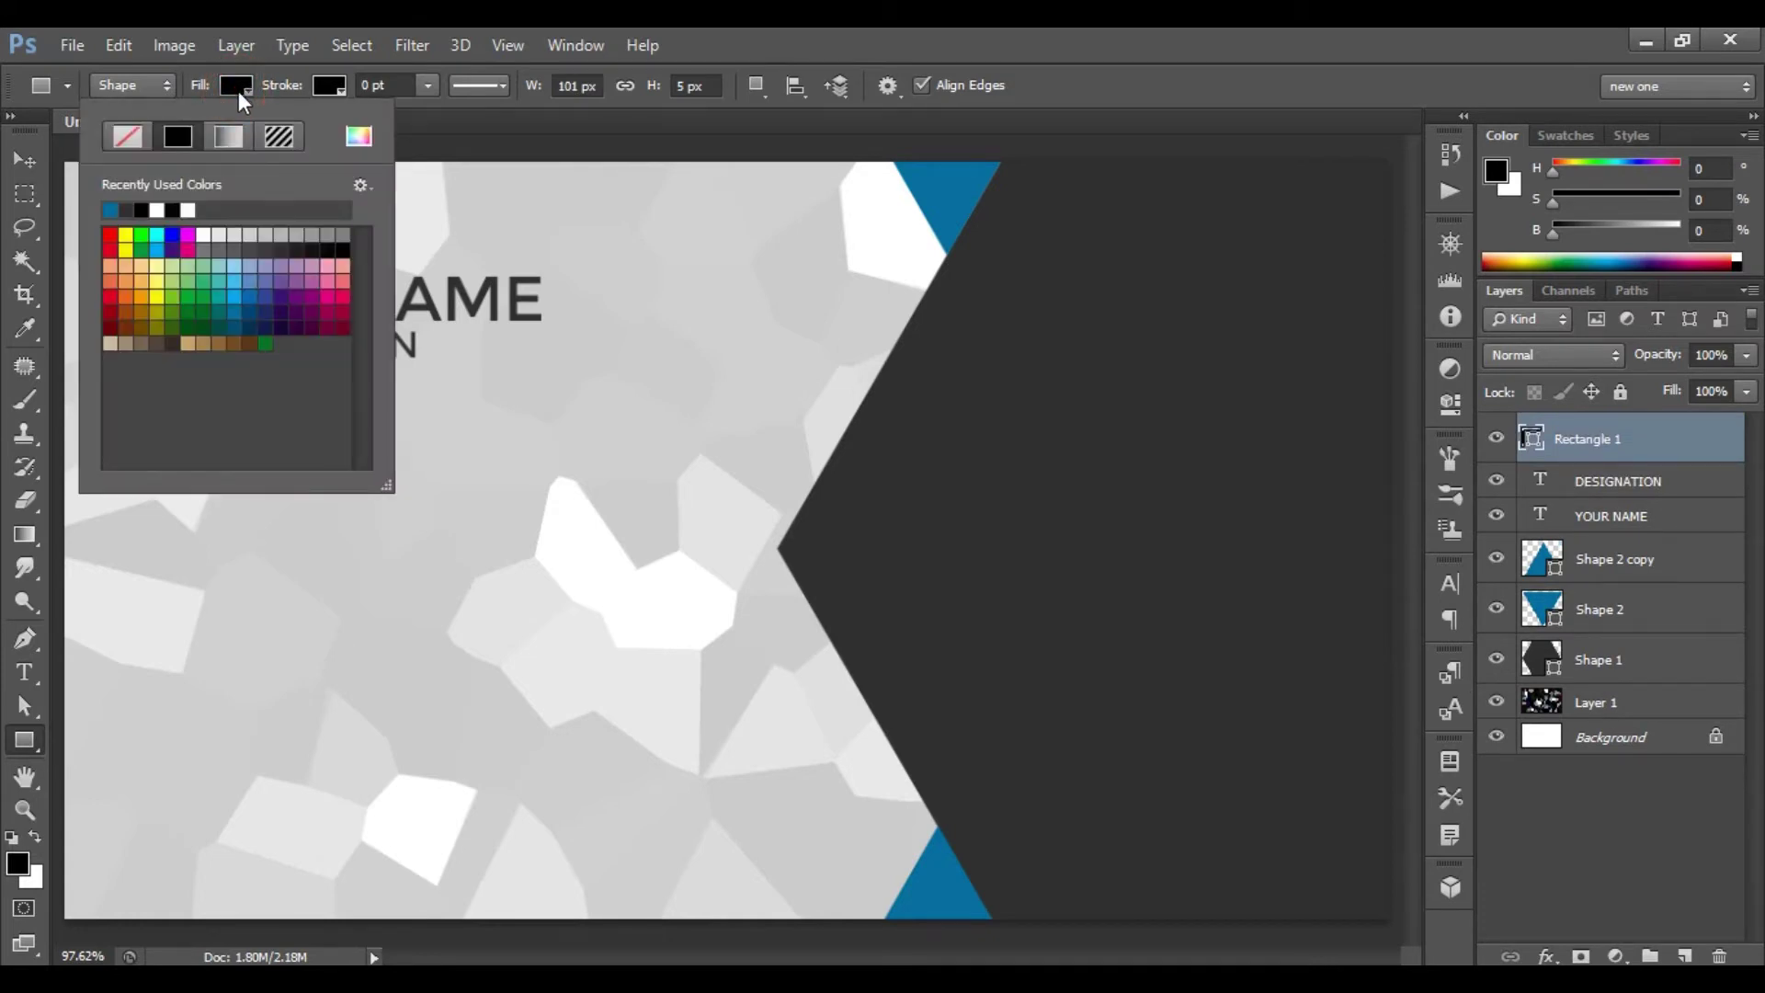
left_click(357, 138)
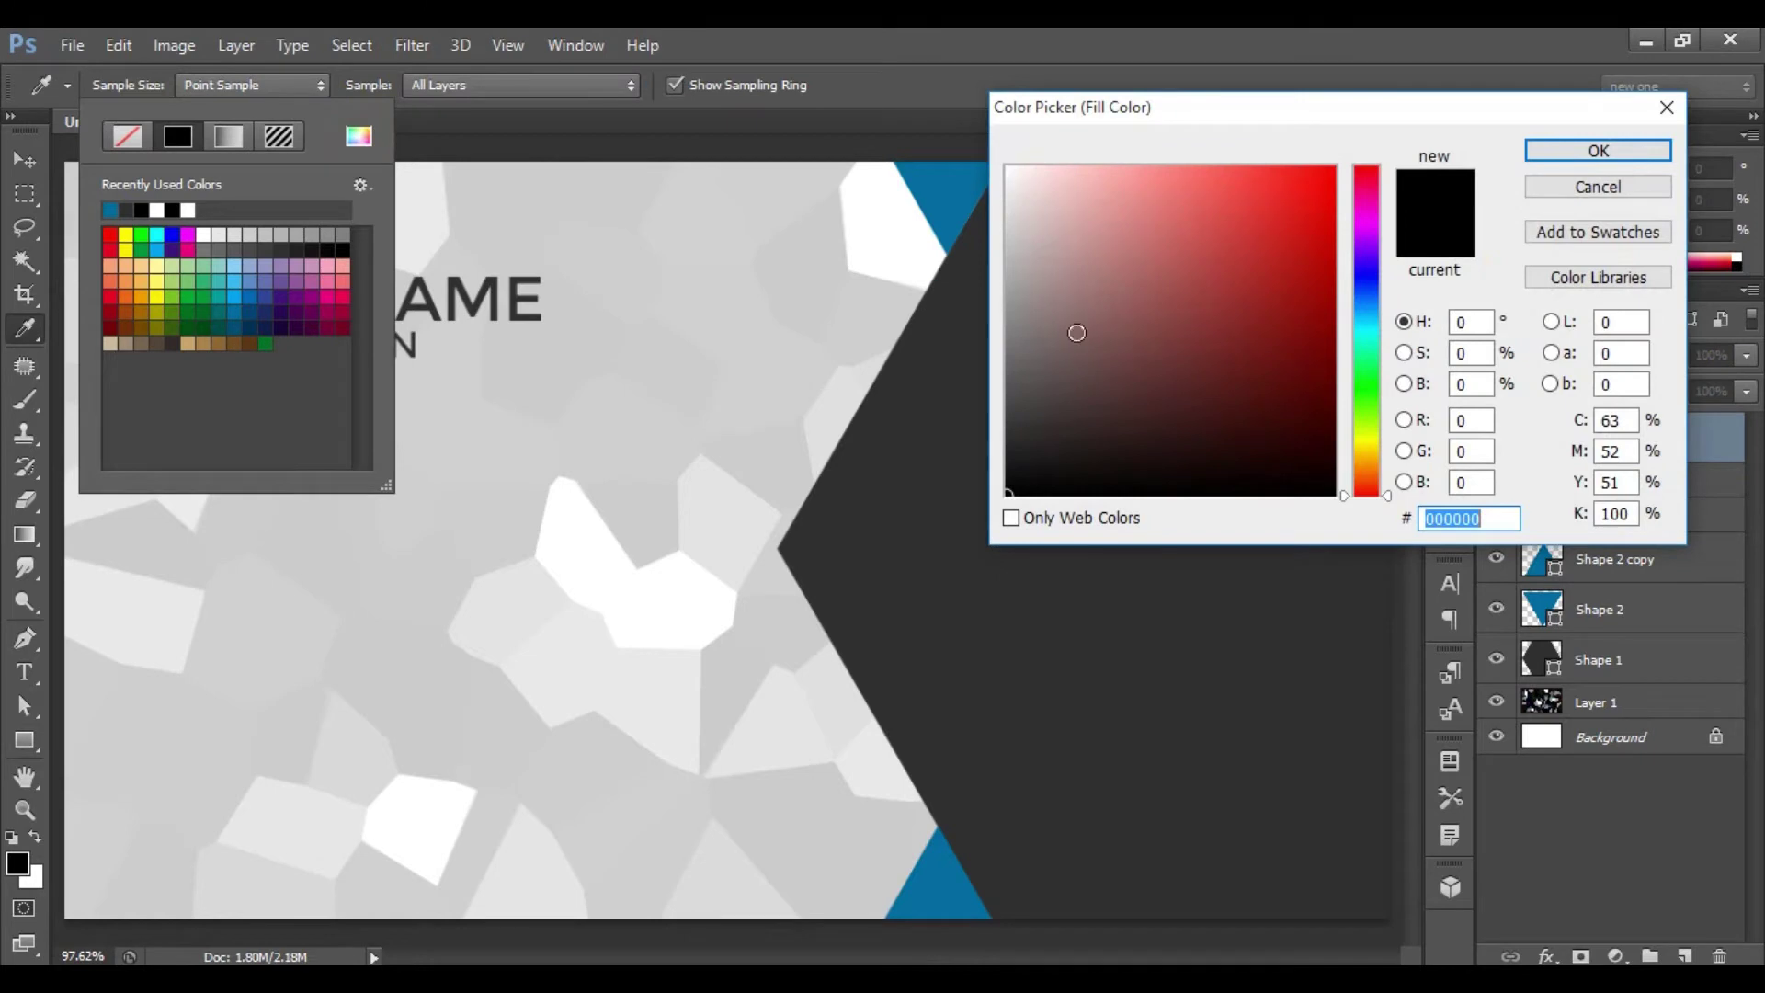
left_click(1470, 524)
double_click(1470, 522)
type("0070")
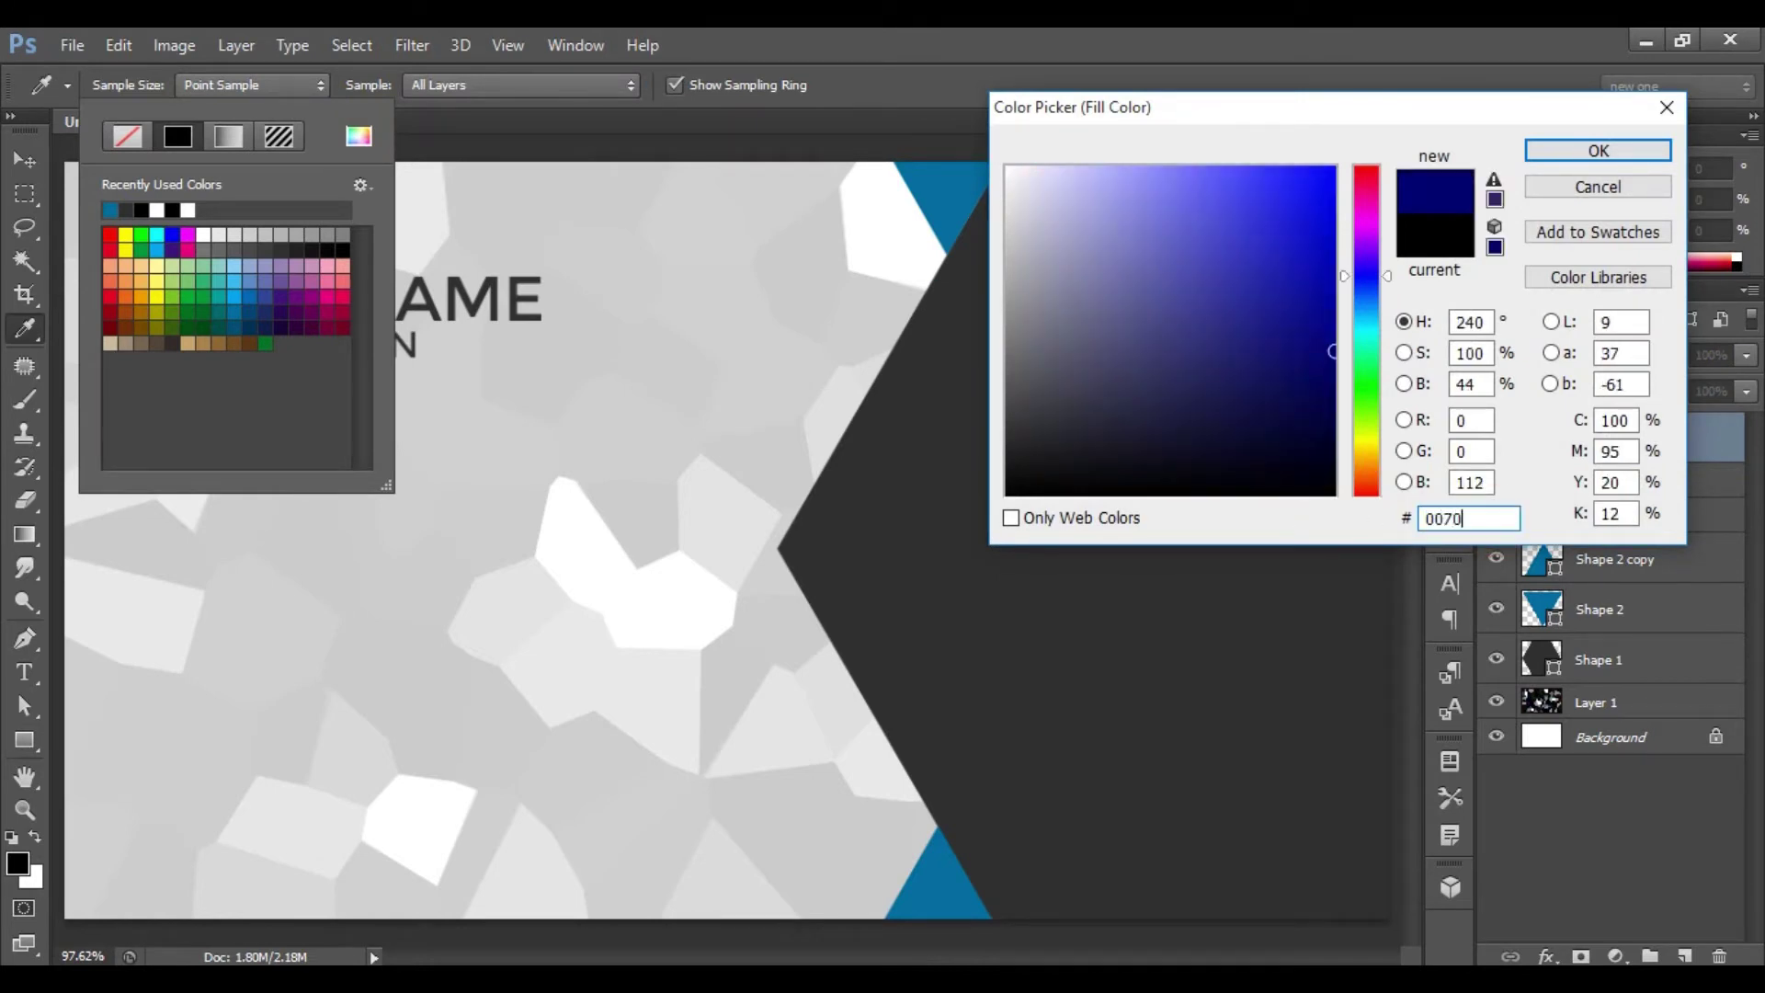
type("9e")
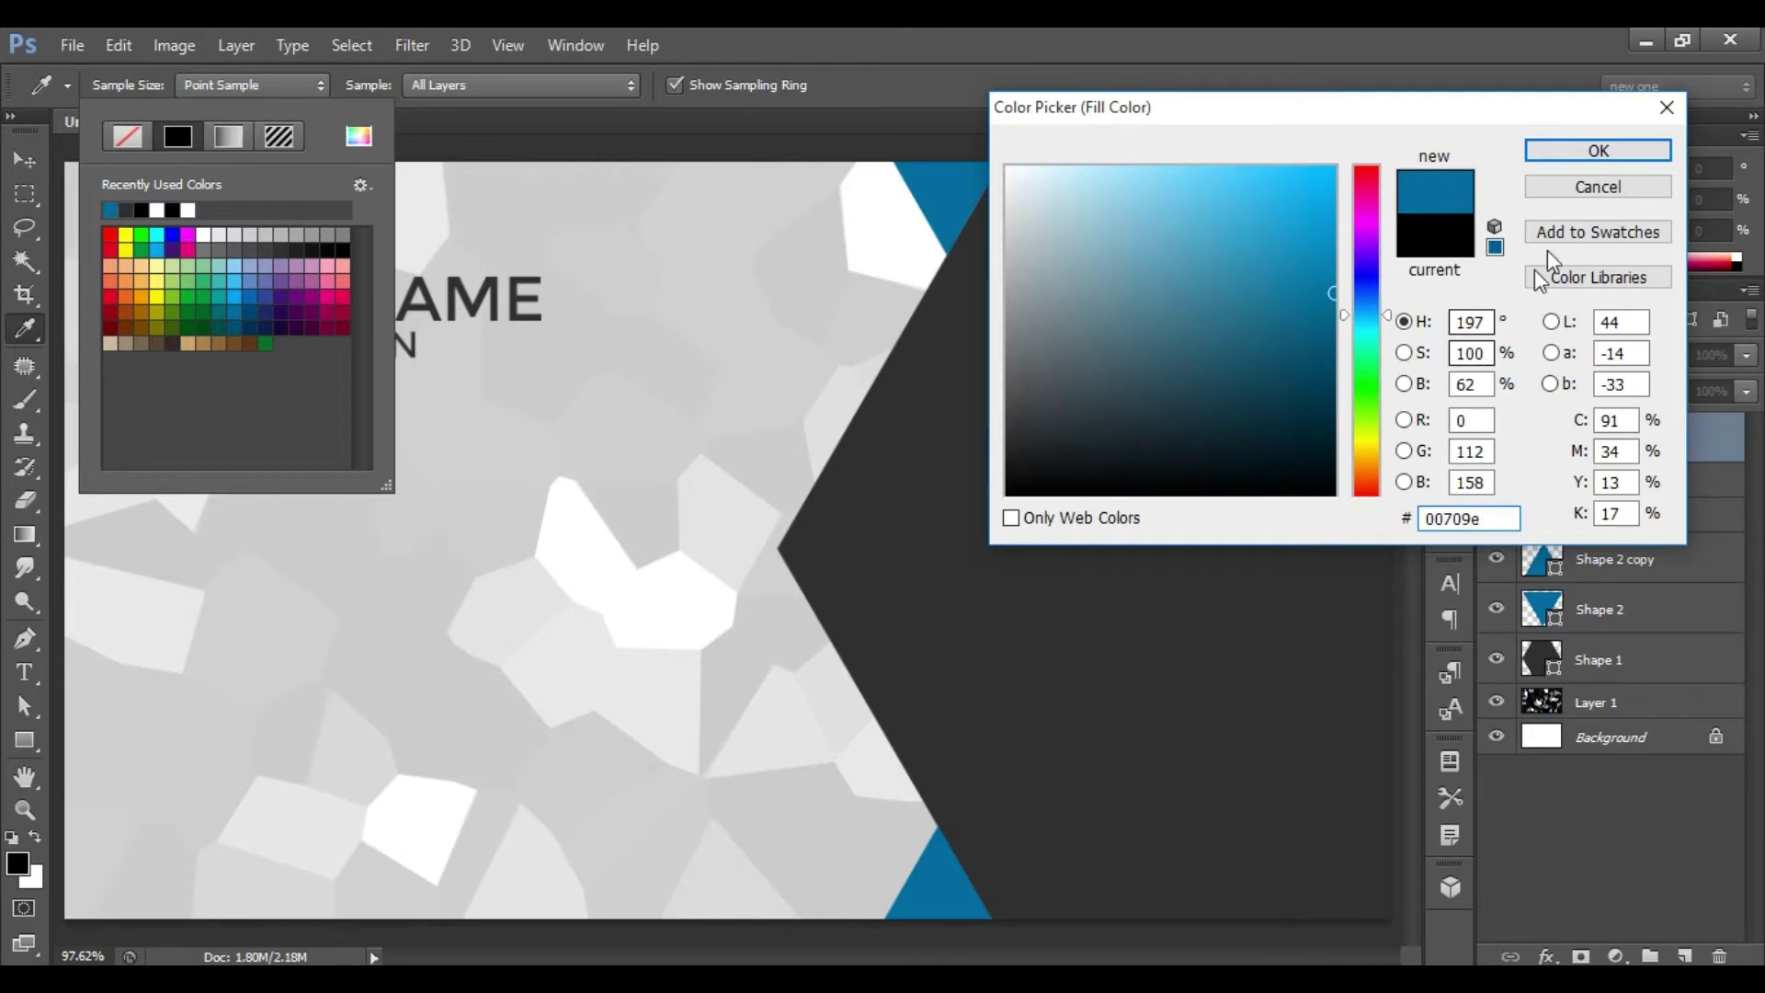
left_click(1600, 151)
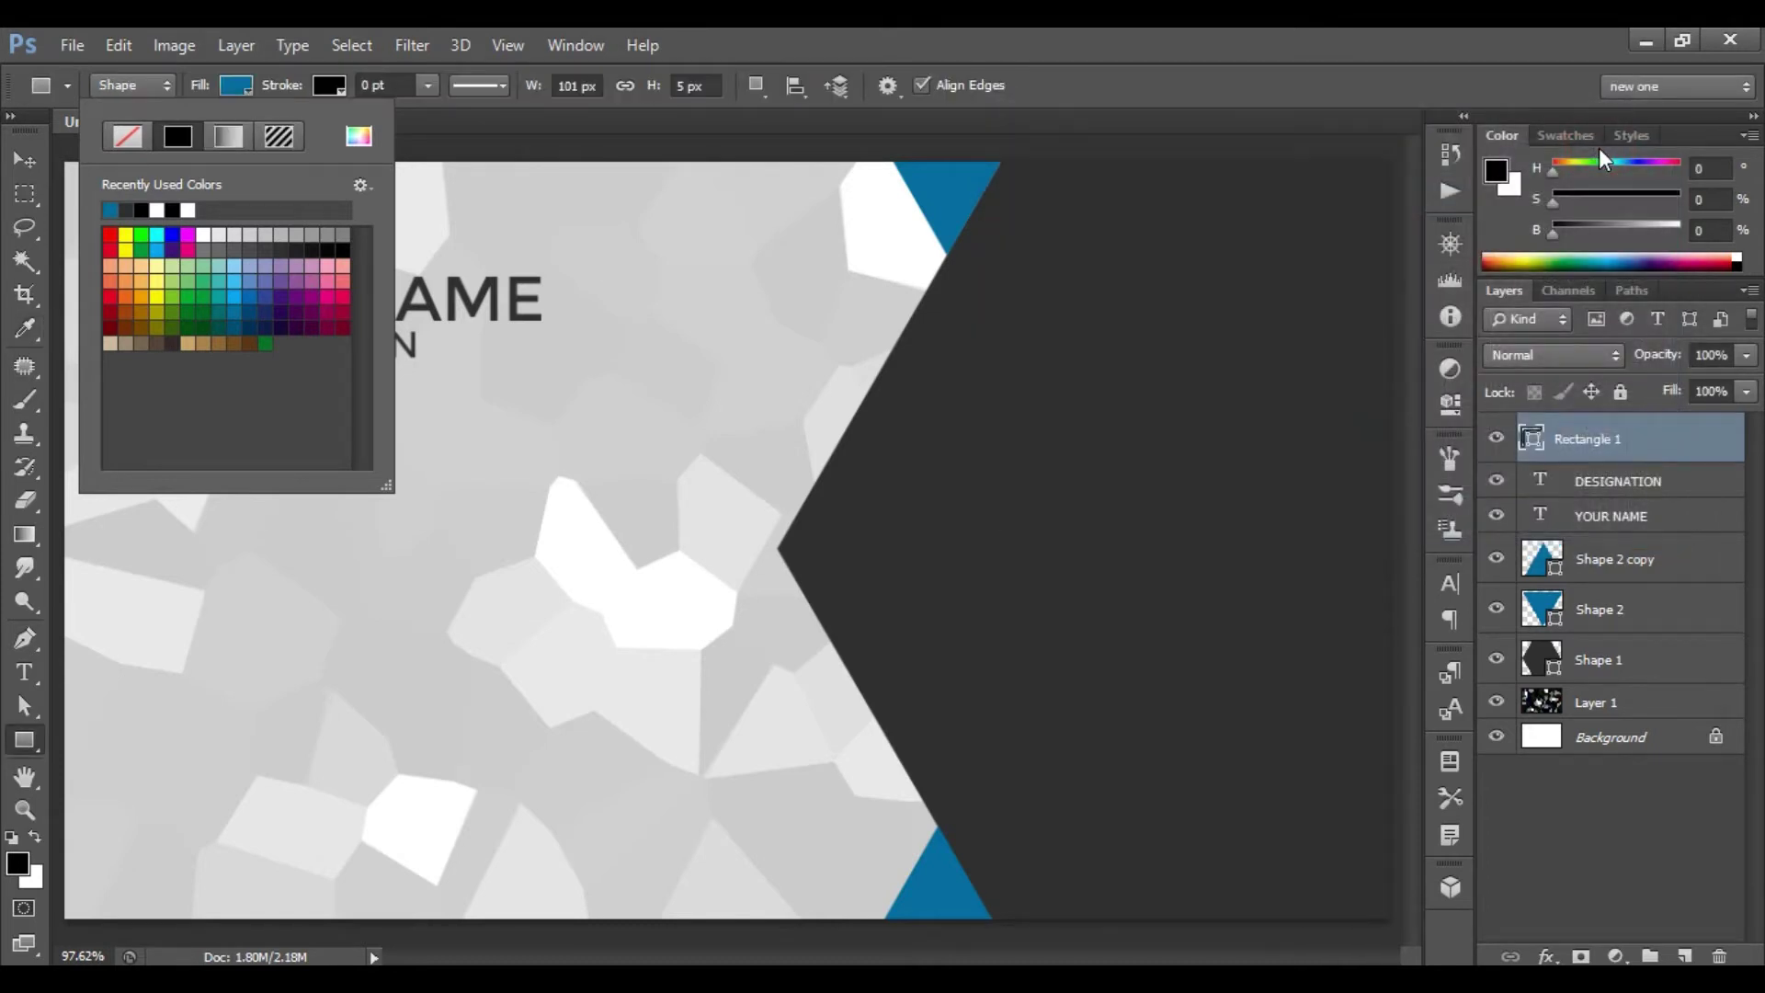
key("Return")
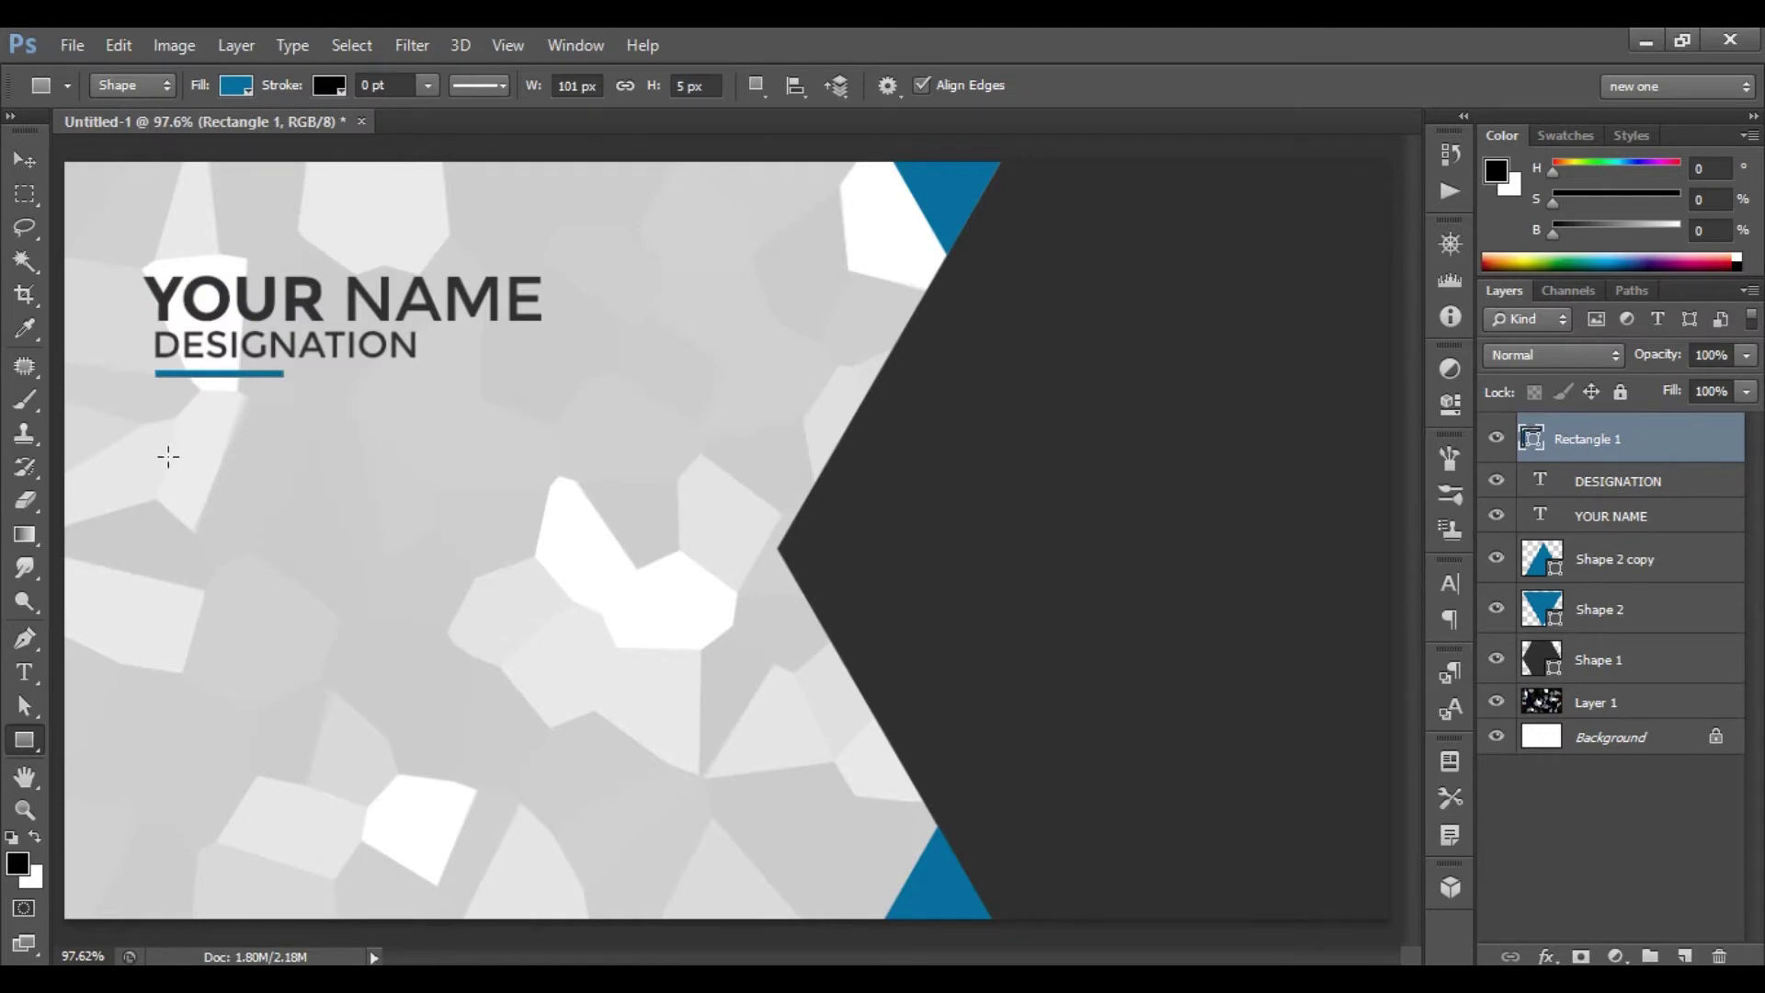
- Draw a blue square below DESIGNATION and set its width to 66 px
left_click_drag(164, 446, 250, 528)
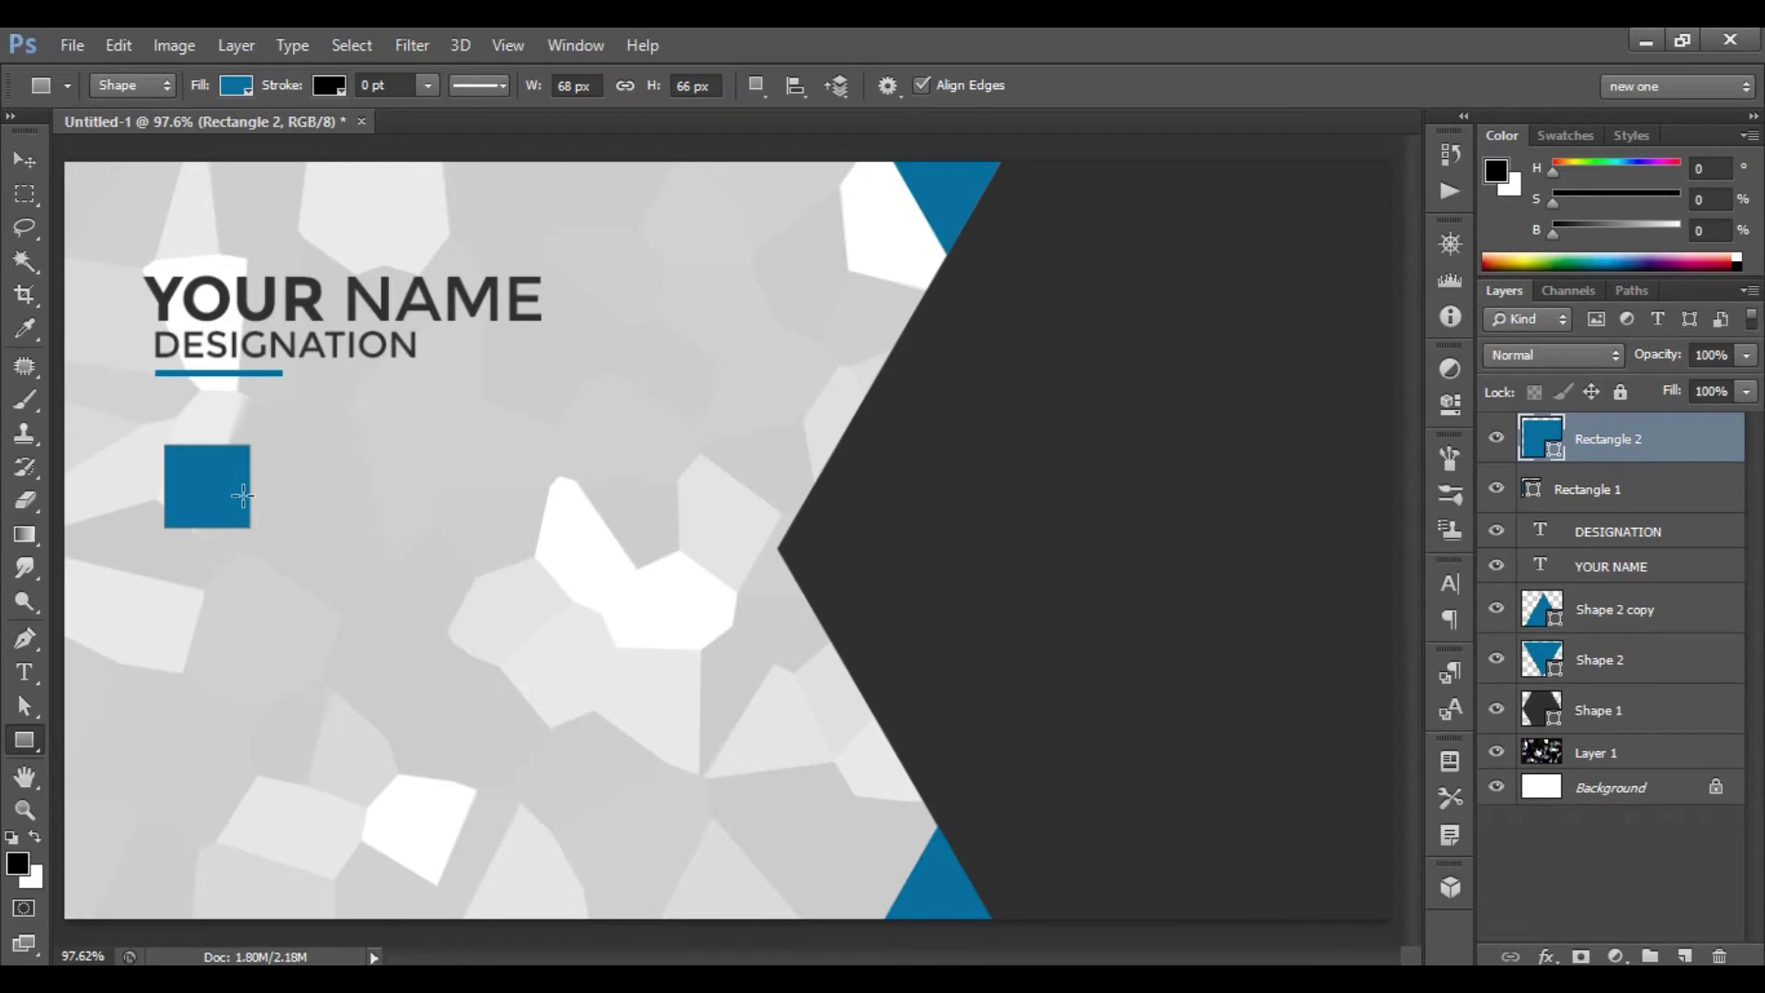
left_click(572, 92)
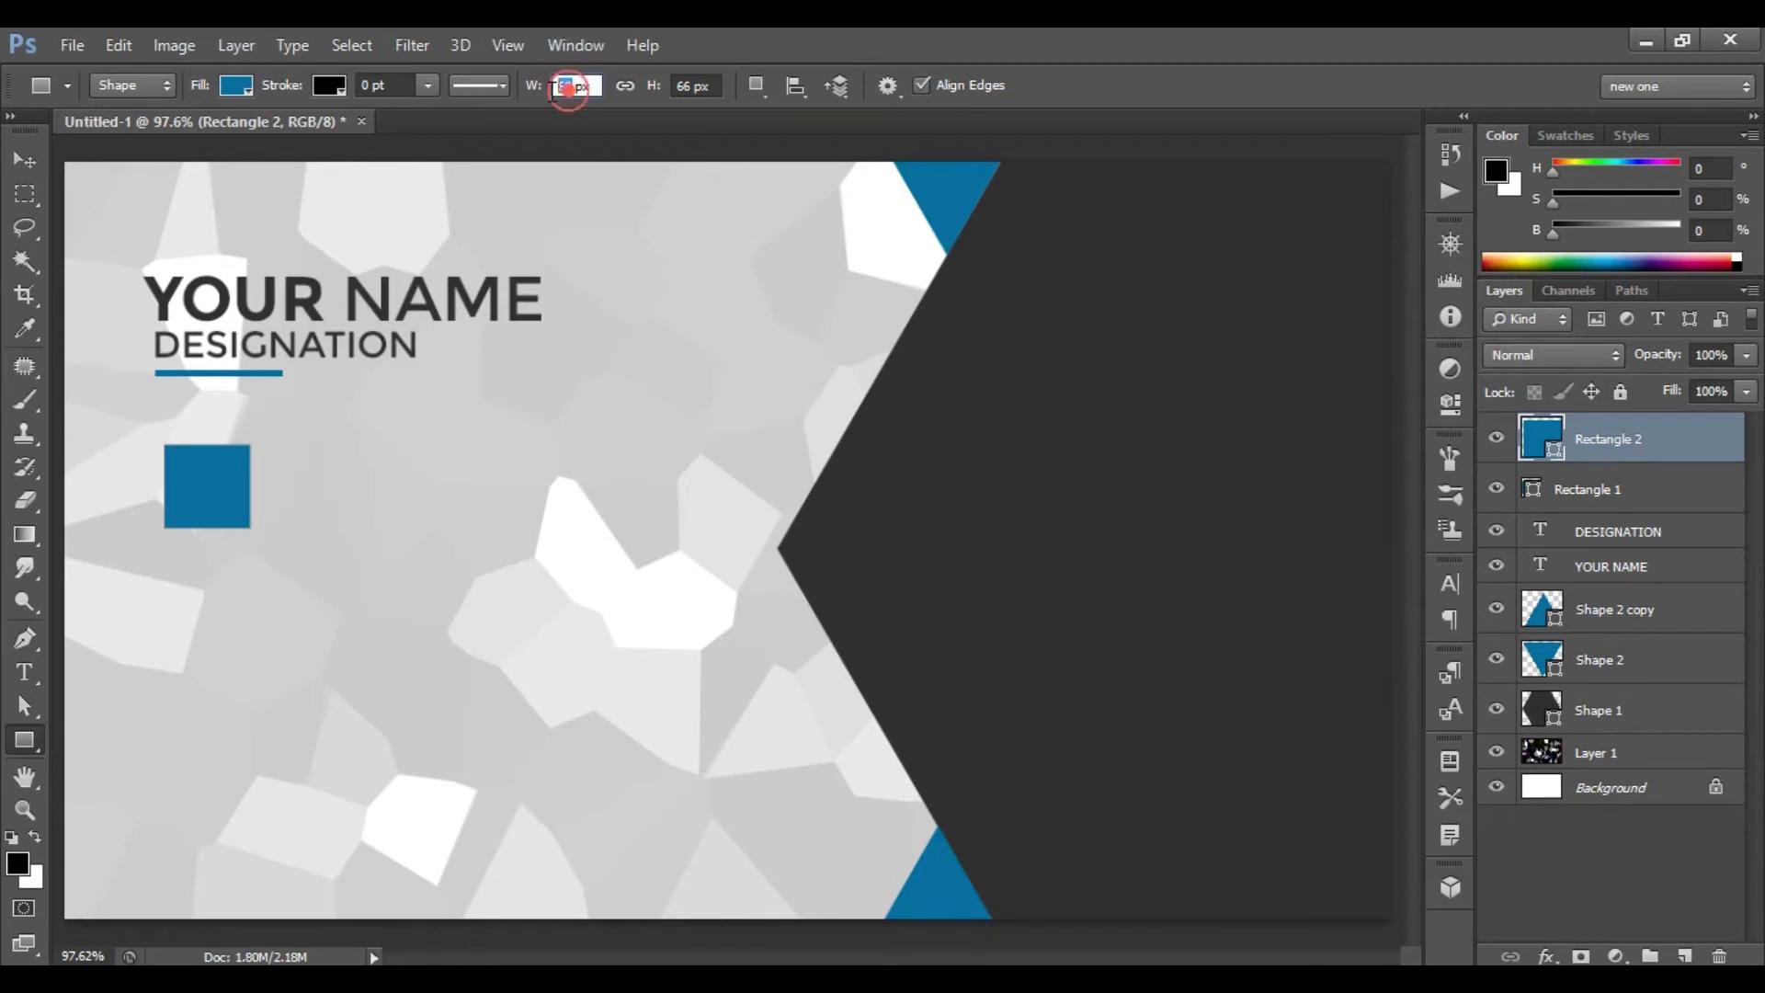
type("66")
key("Return")
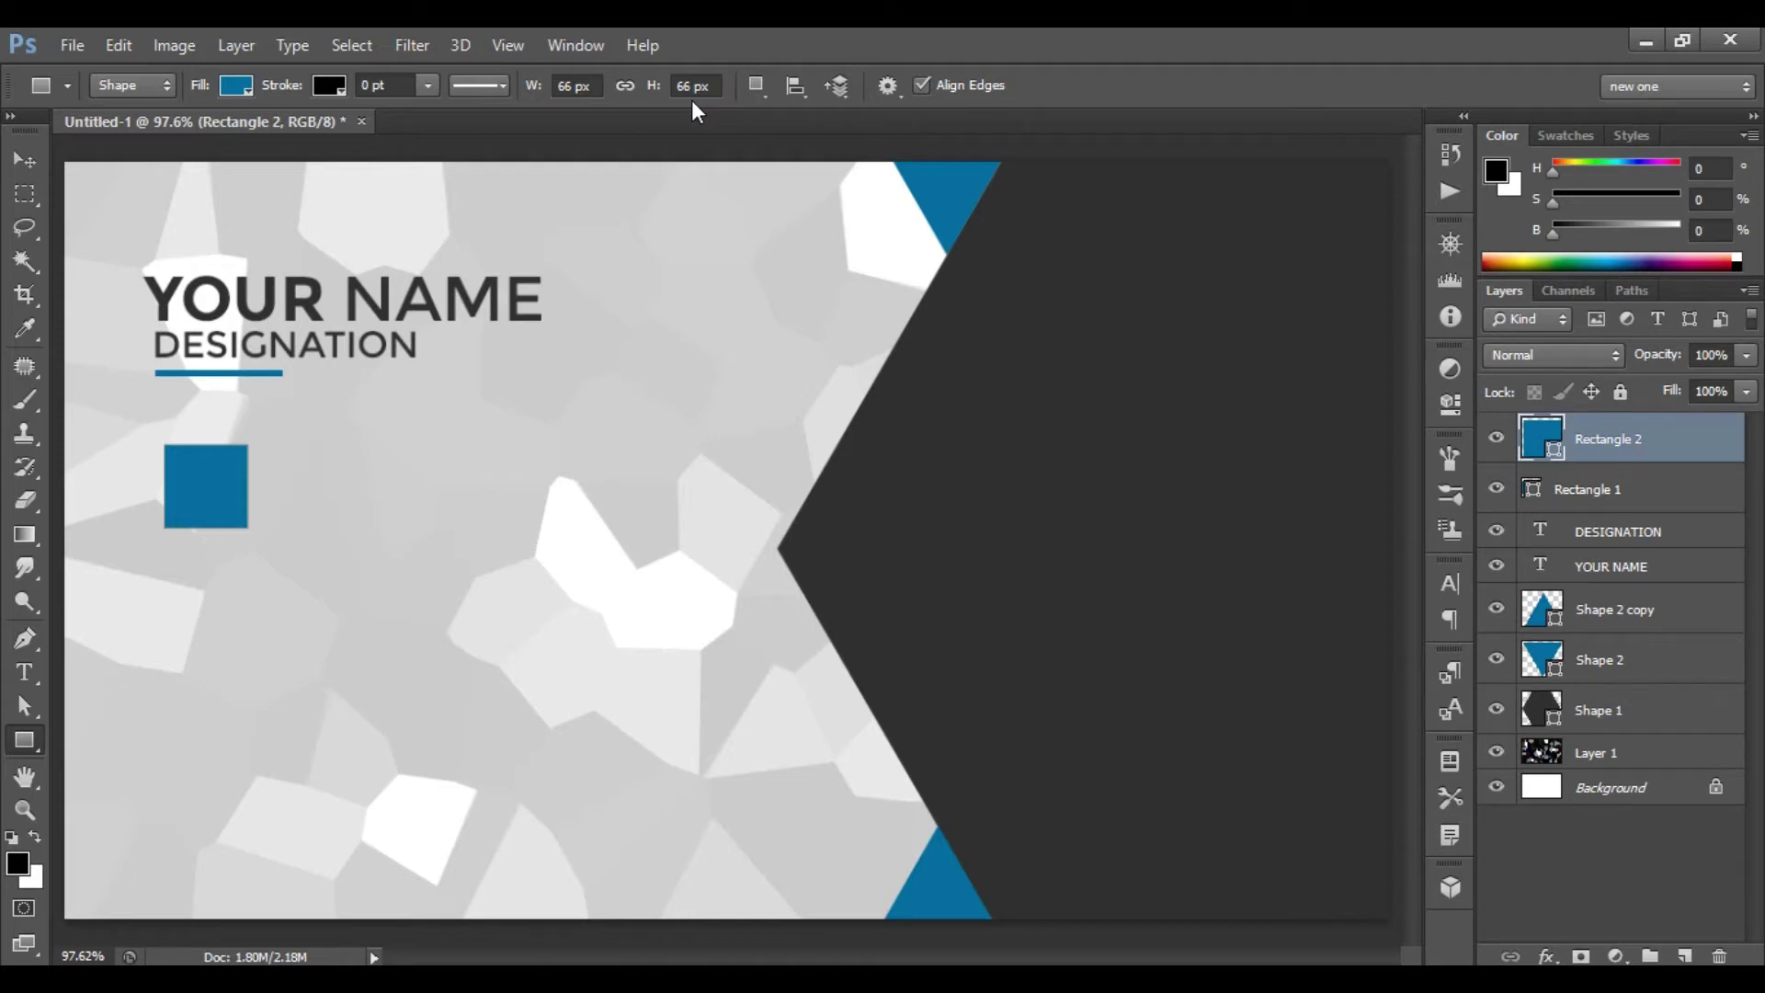
- Reposition the square slightly and duplicate its layer
key("ctrl+t")
left_click_drag(217, 501, 211, 522)
key("Up")
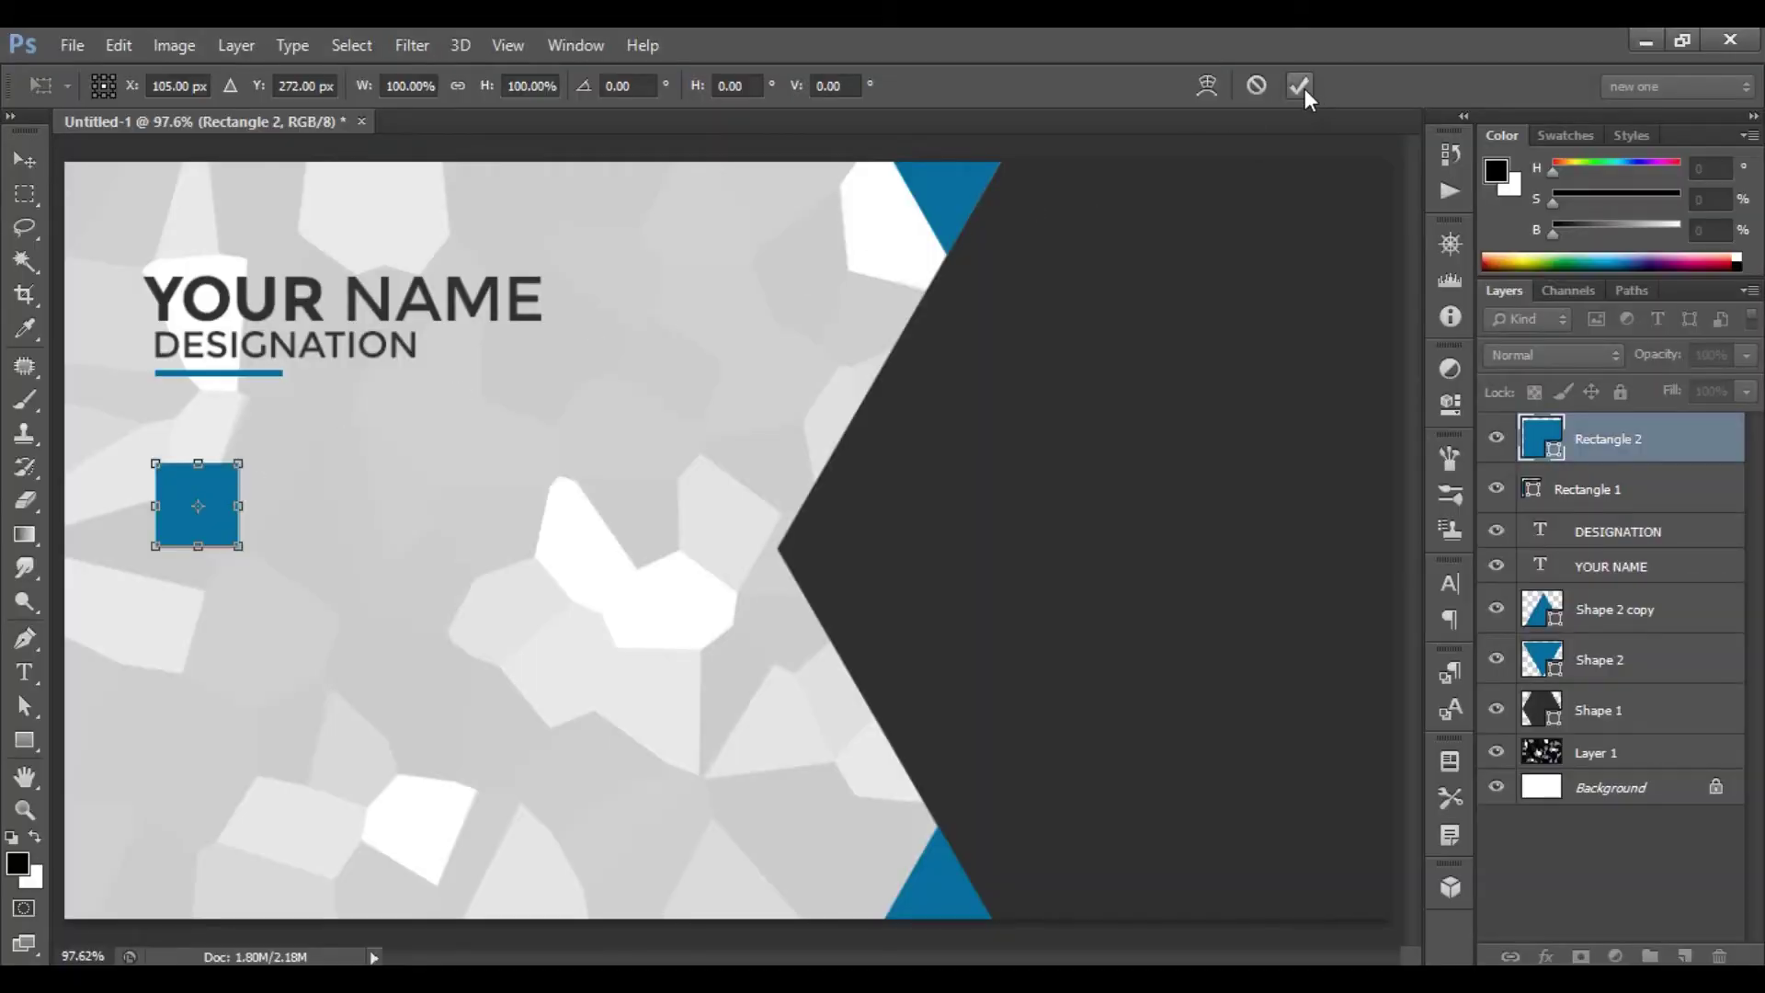
left_click(1301, 86)
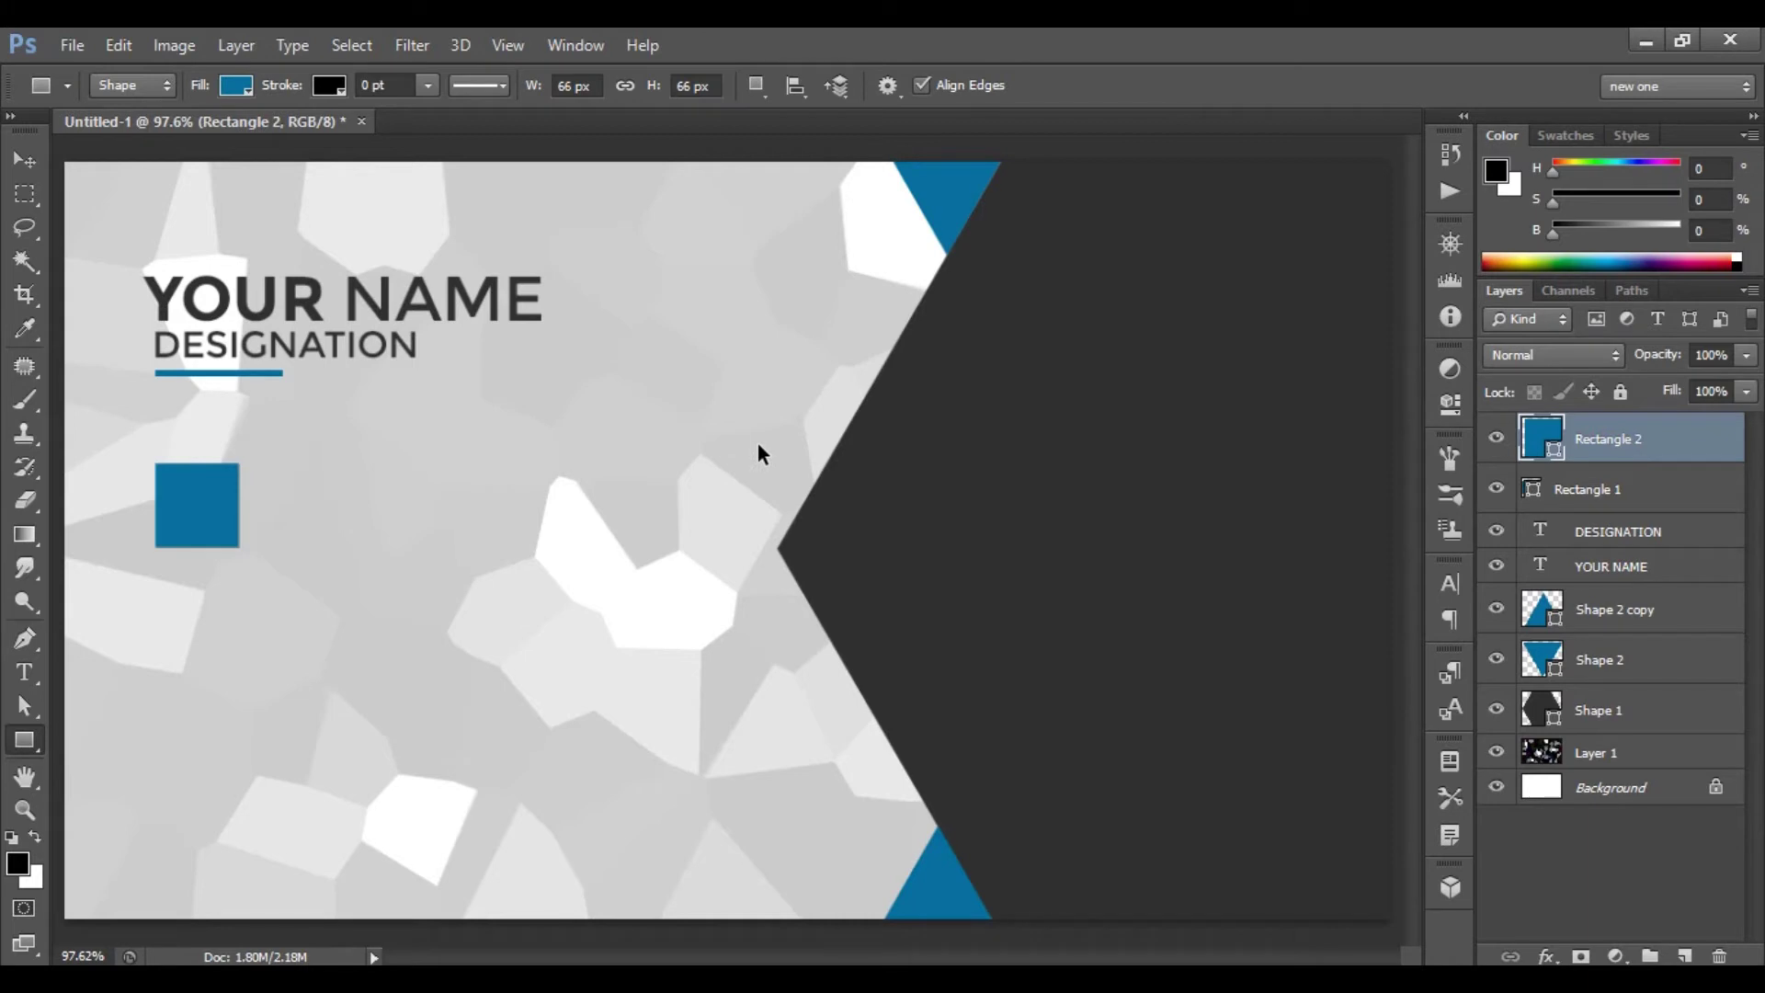
key("ctrl+j")
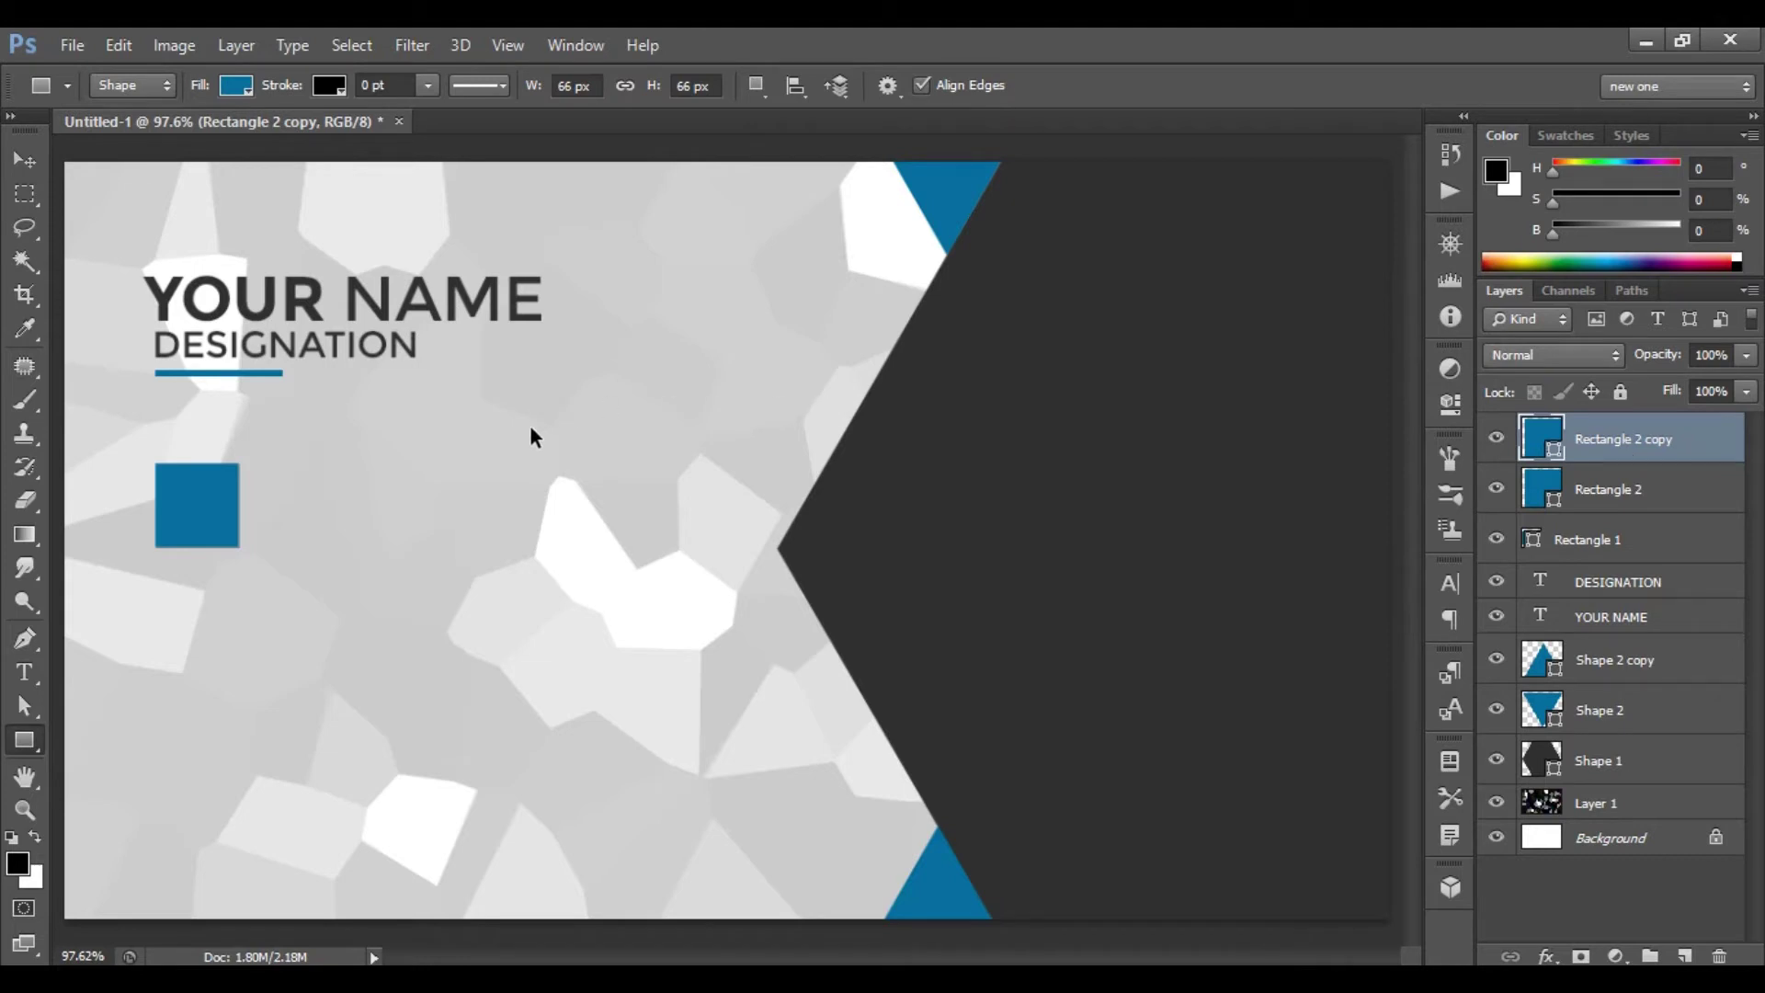
- Move the square copy directly below the original square
key("ctrl+t")
left_click_drag(204, 528, 205, 581)
left_click_drag(204, 599, 204, 600)
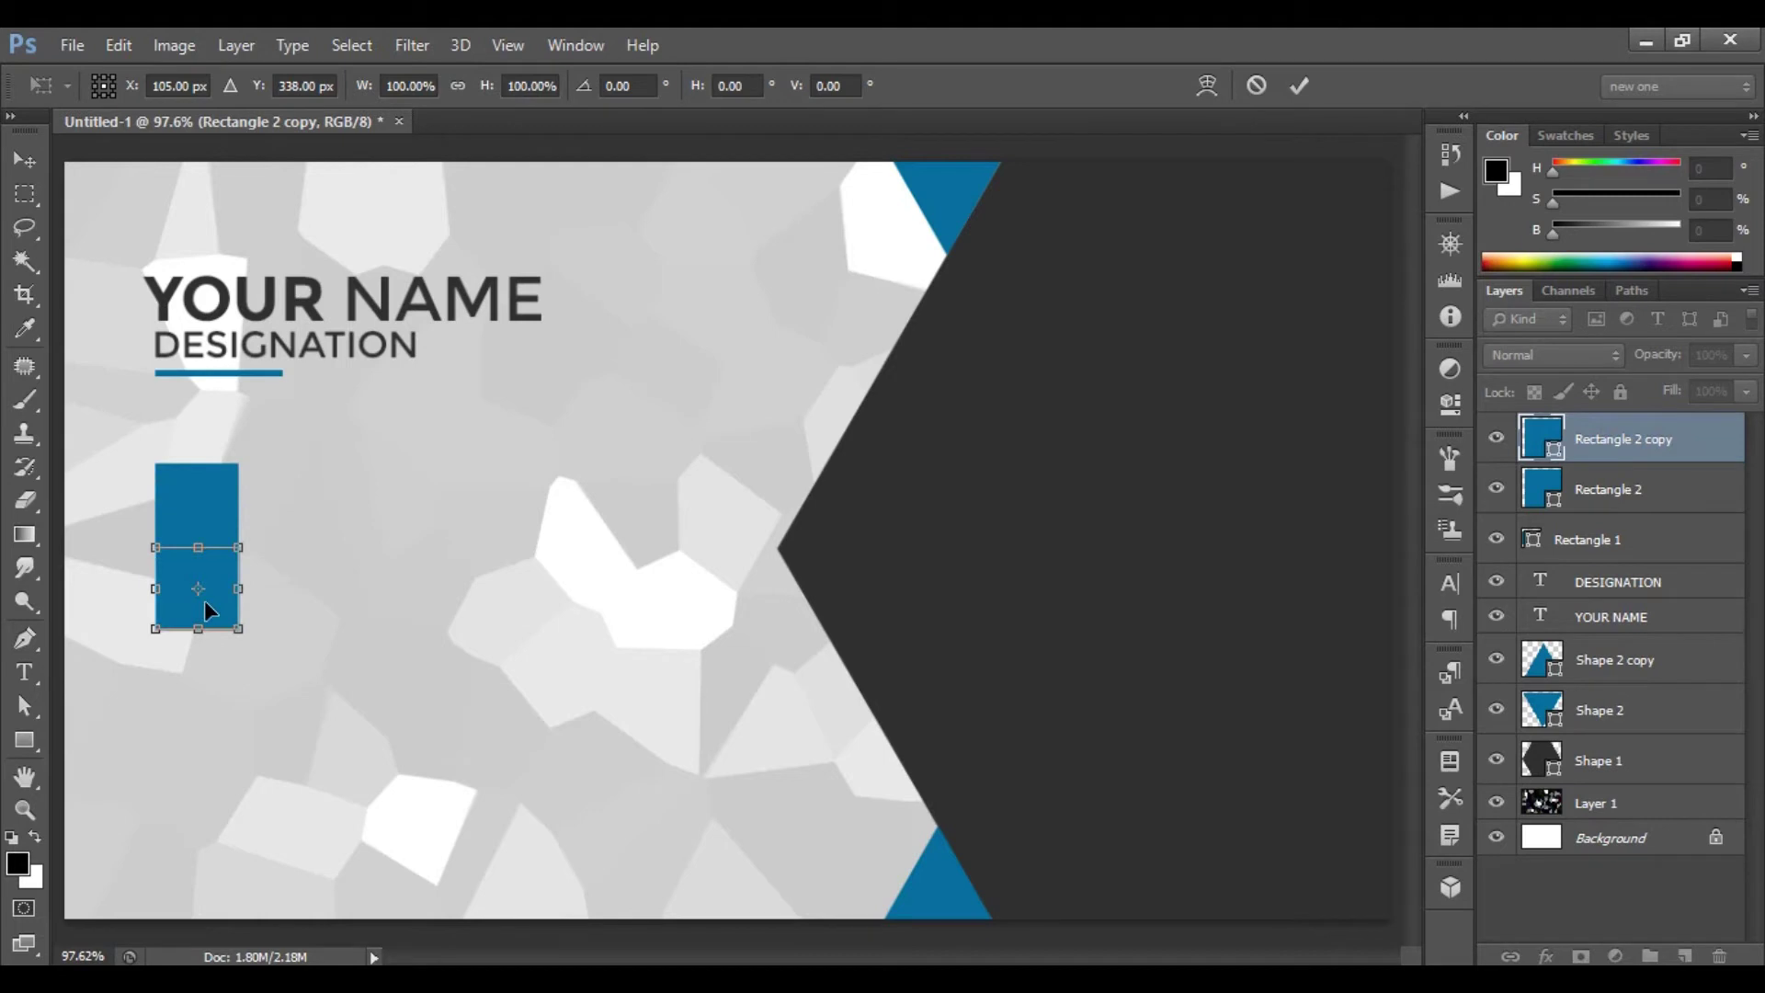
left_click(1298, 85)
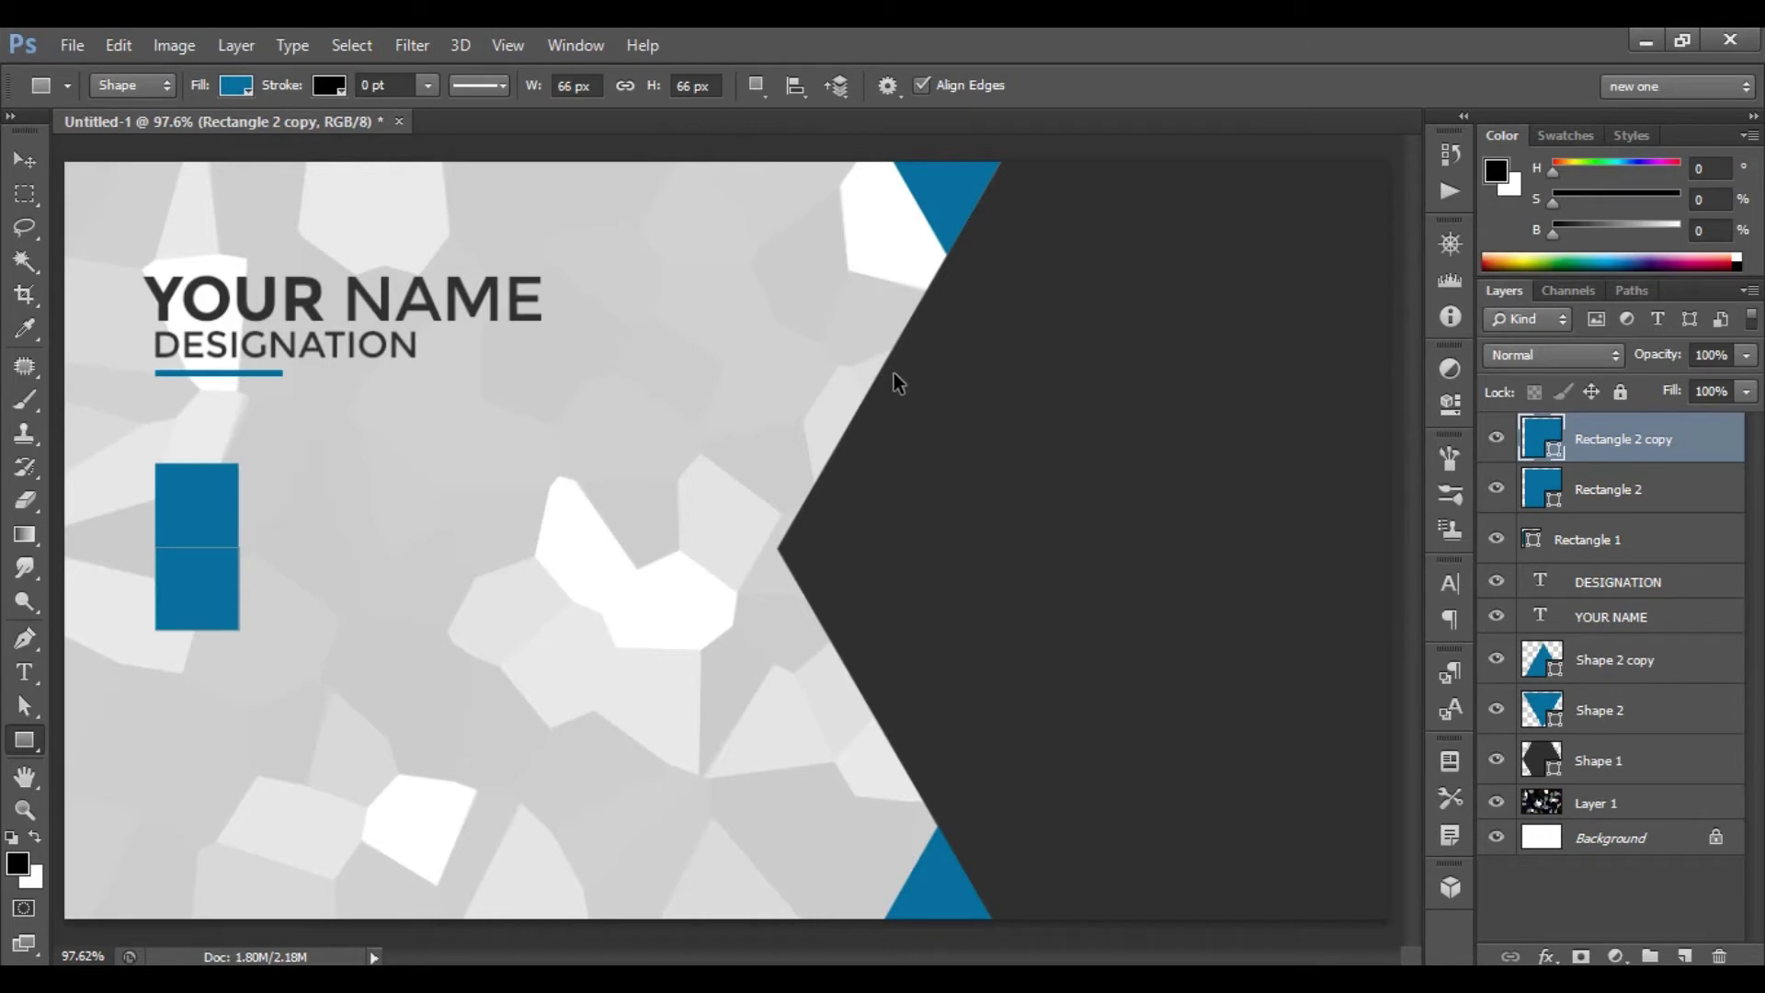
- Add a third square below the second, then select the middle square's layer
key("ctrl+j")
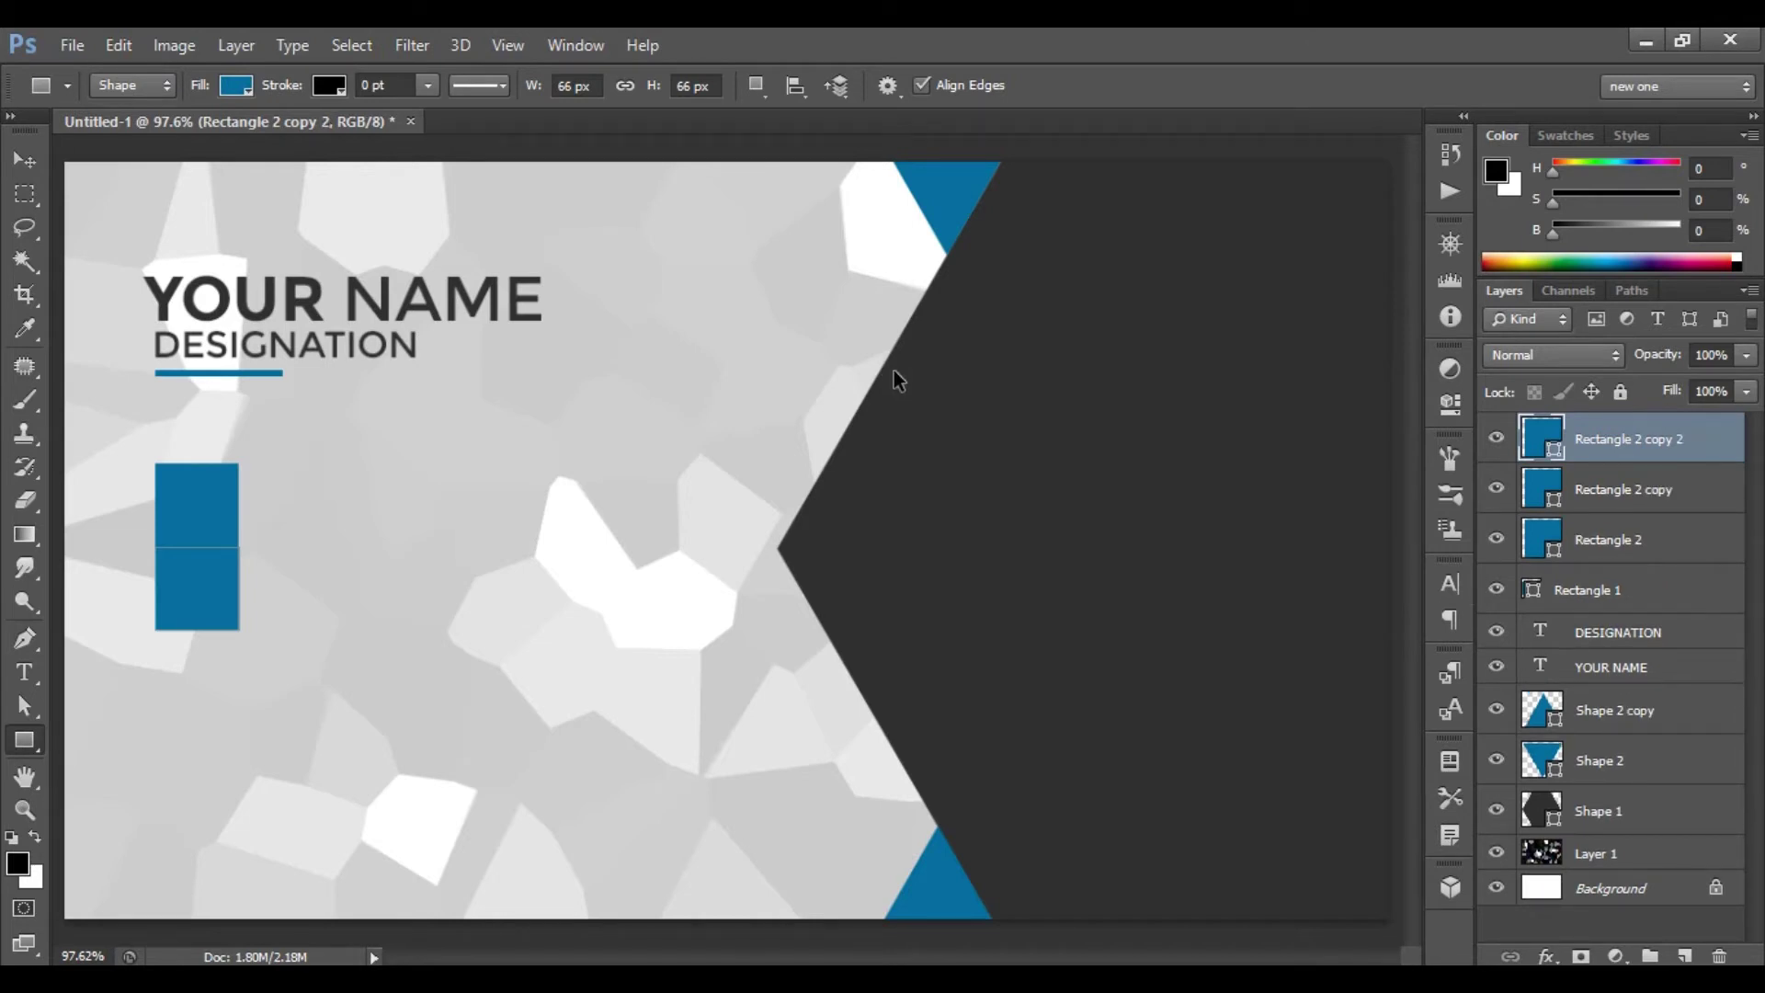
key("ctrl+t")
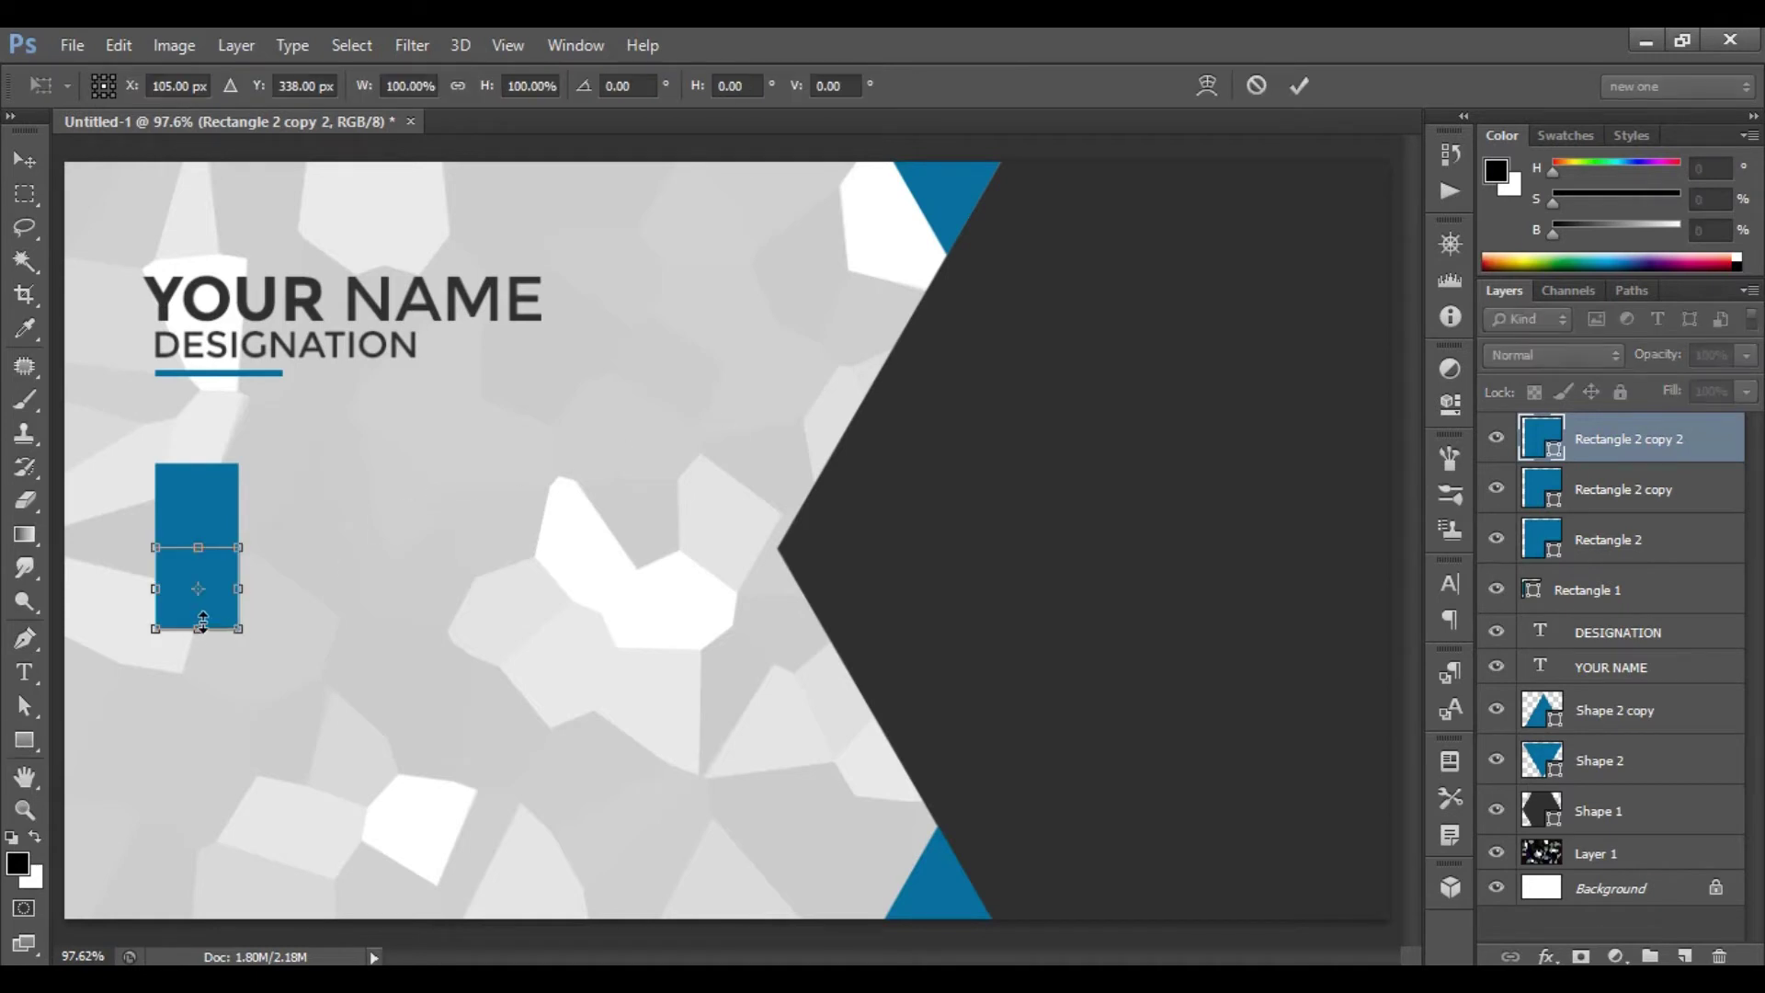
left_click_drag(210, 607, 212, 693)
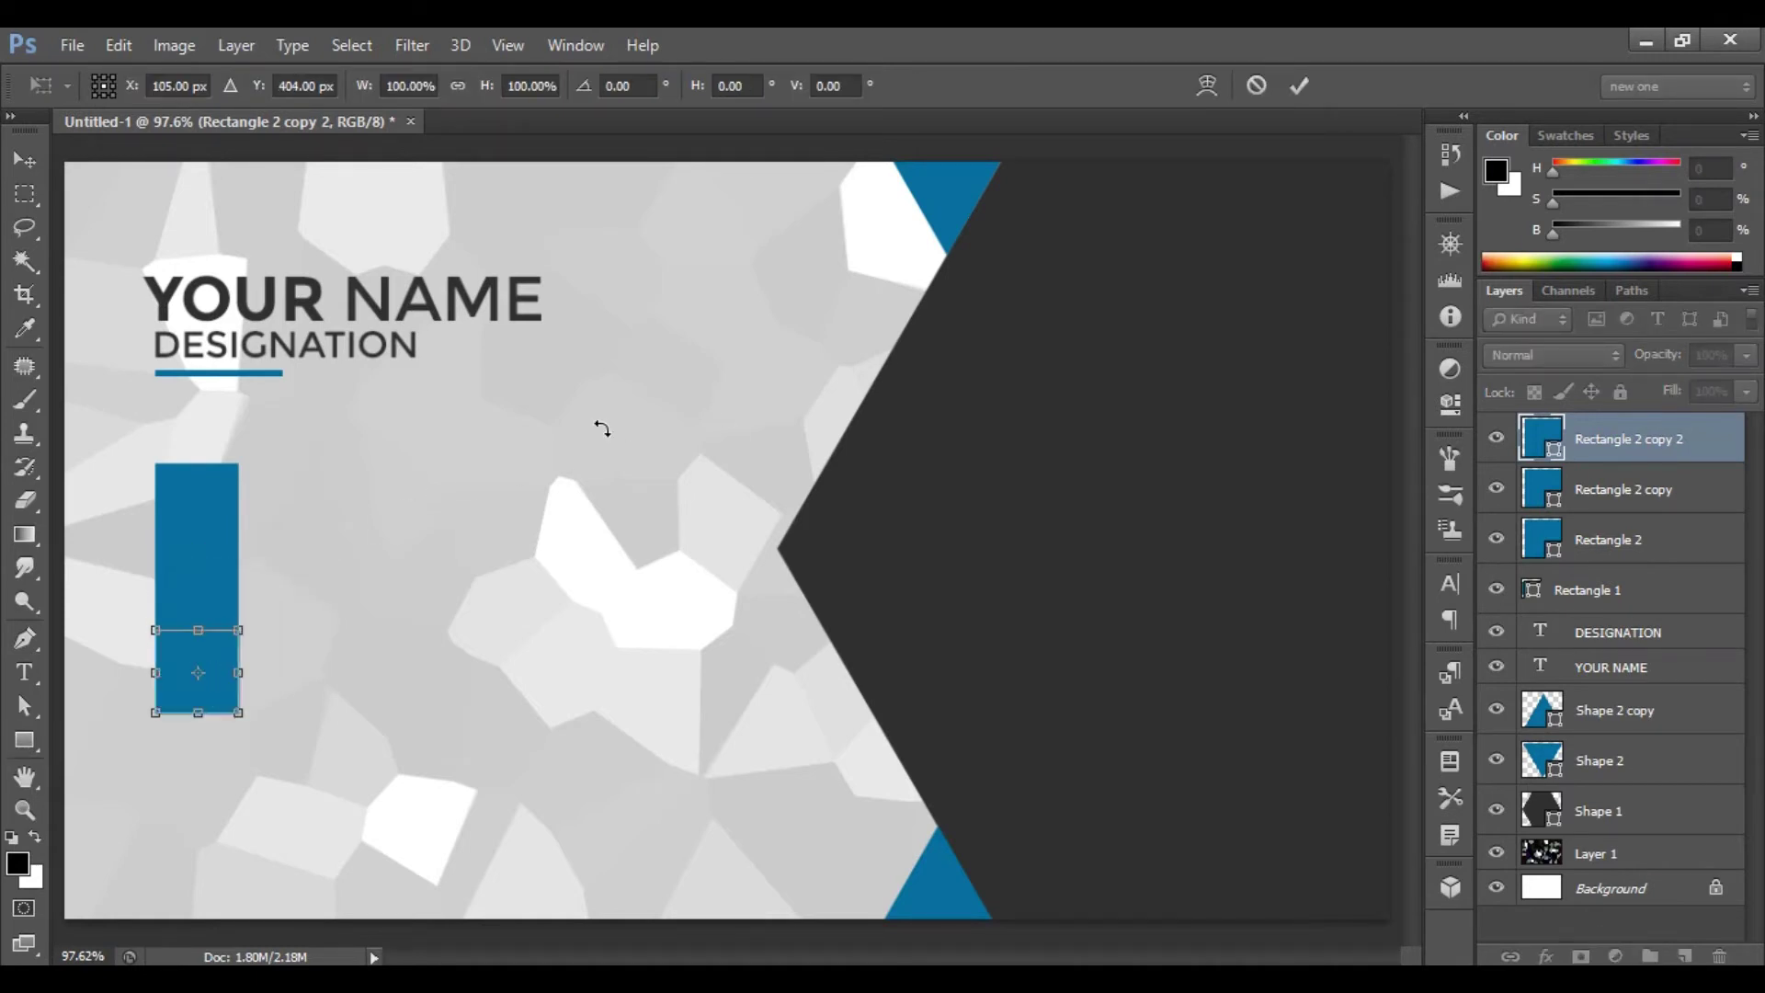
left_click(1299, 87)
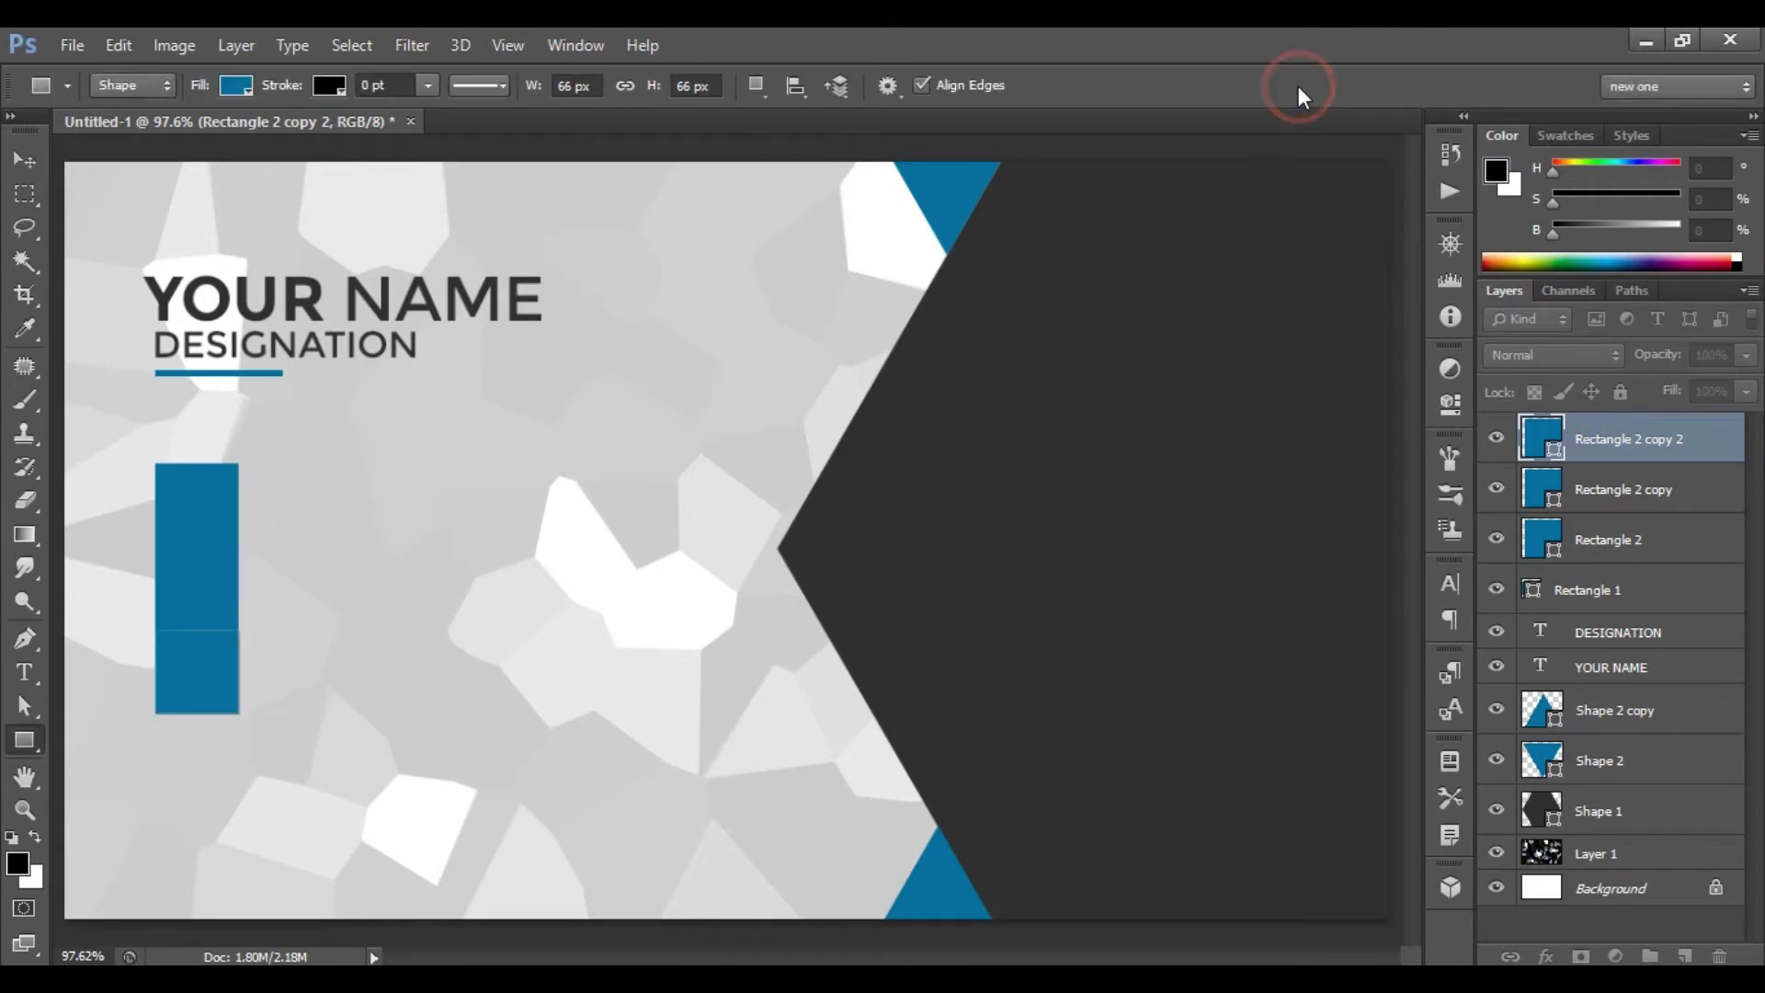
left_click(1626, 495)
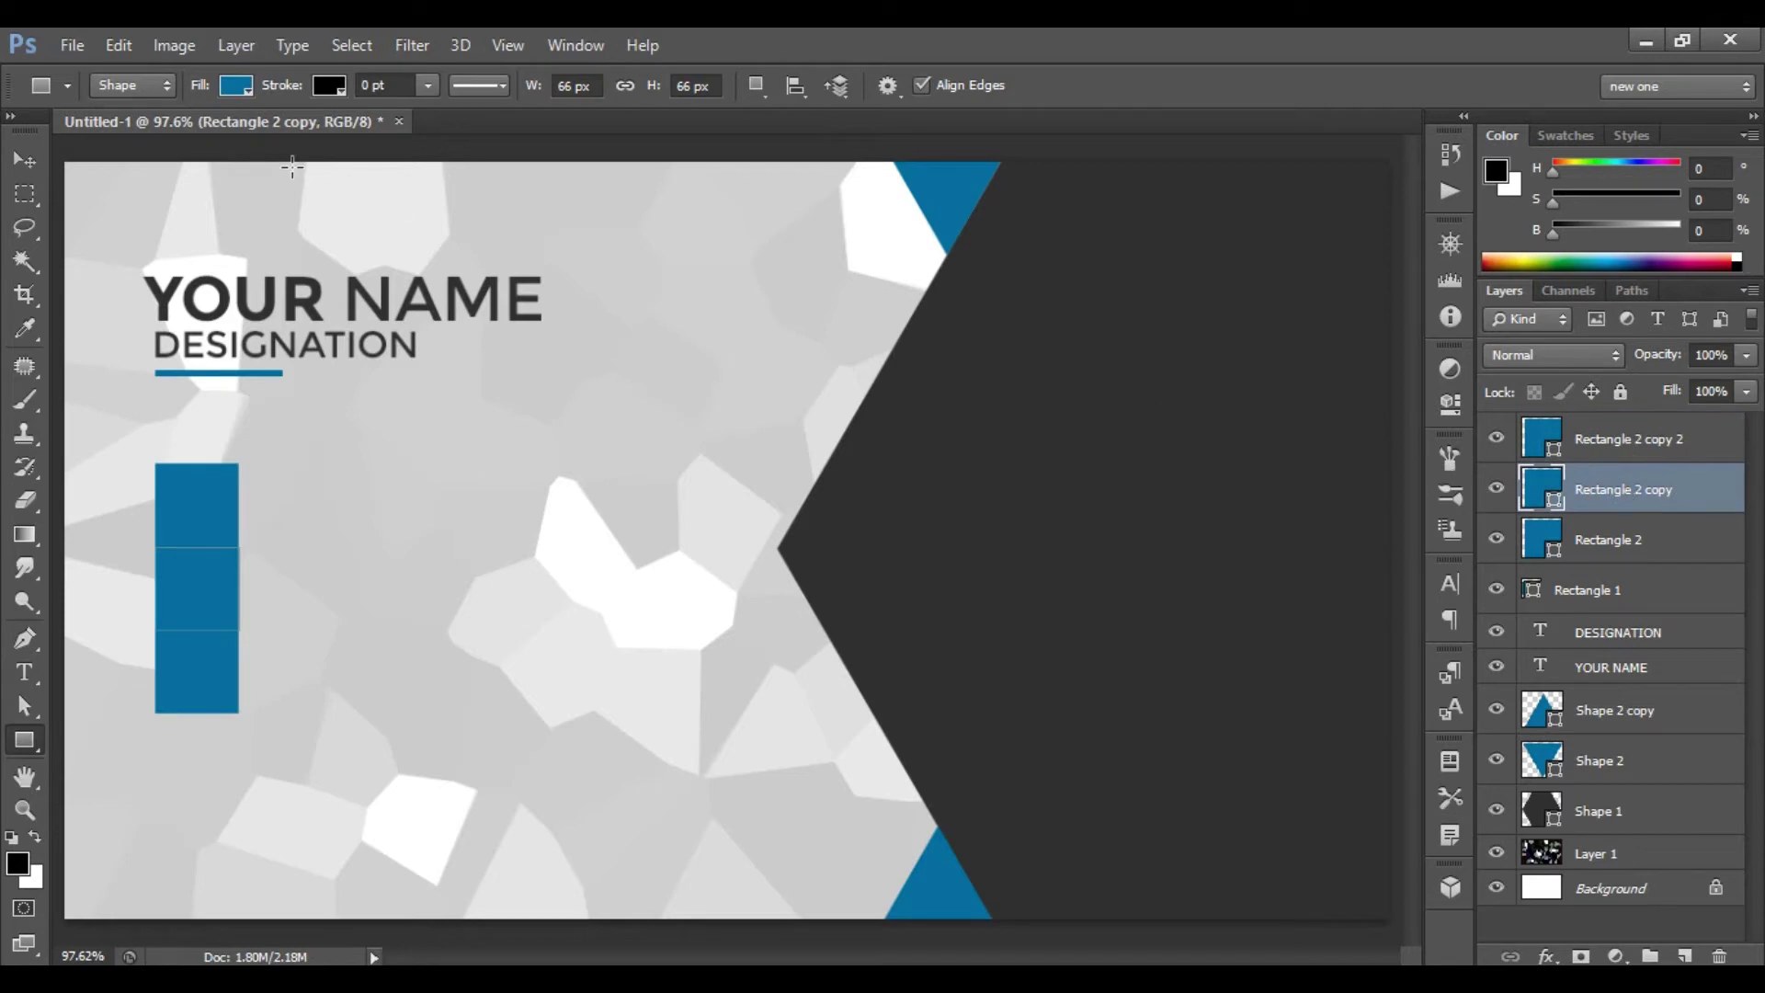
- Fill the middle square with blue #048bc2
left_click(237, 86)
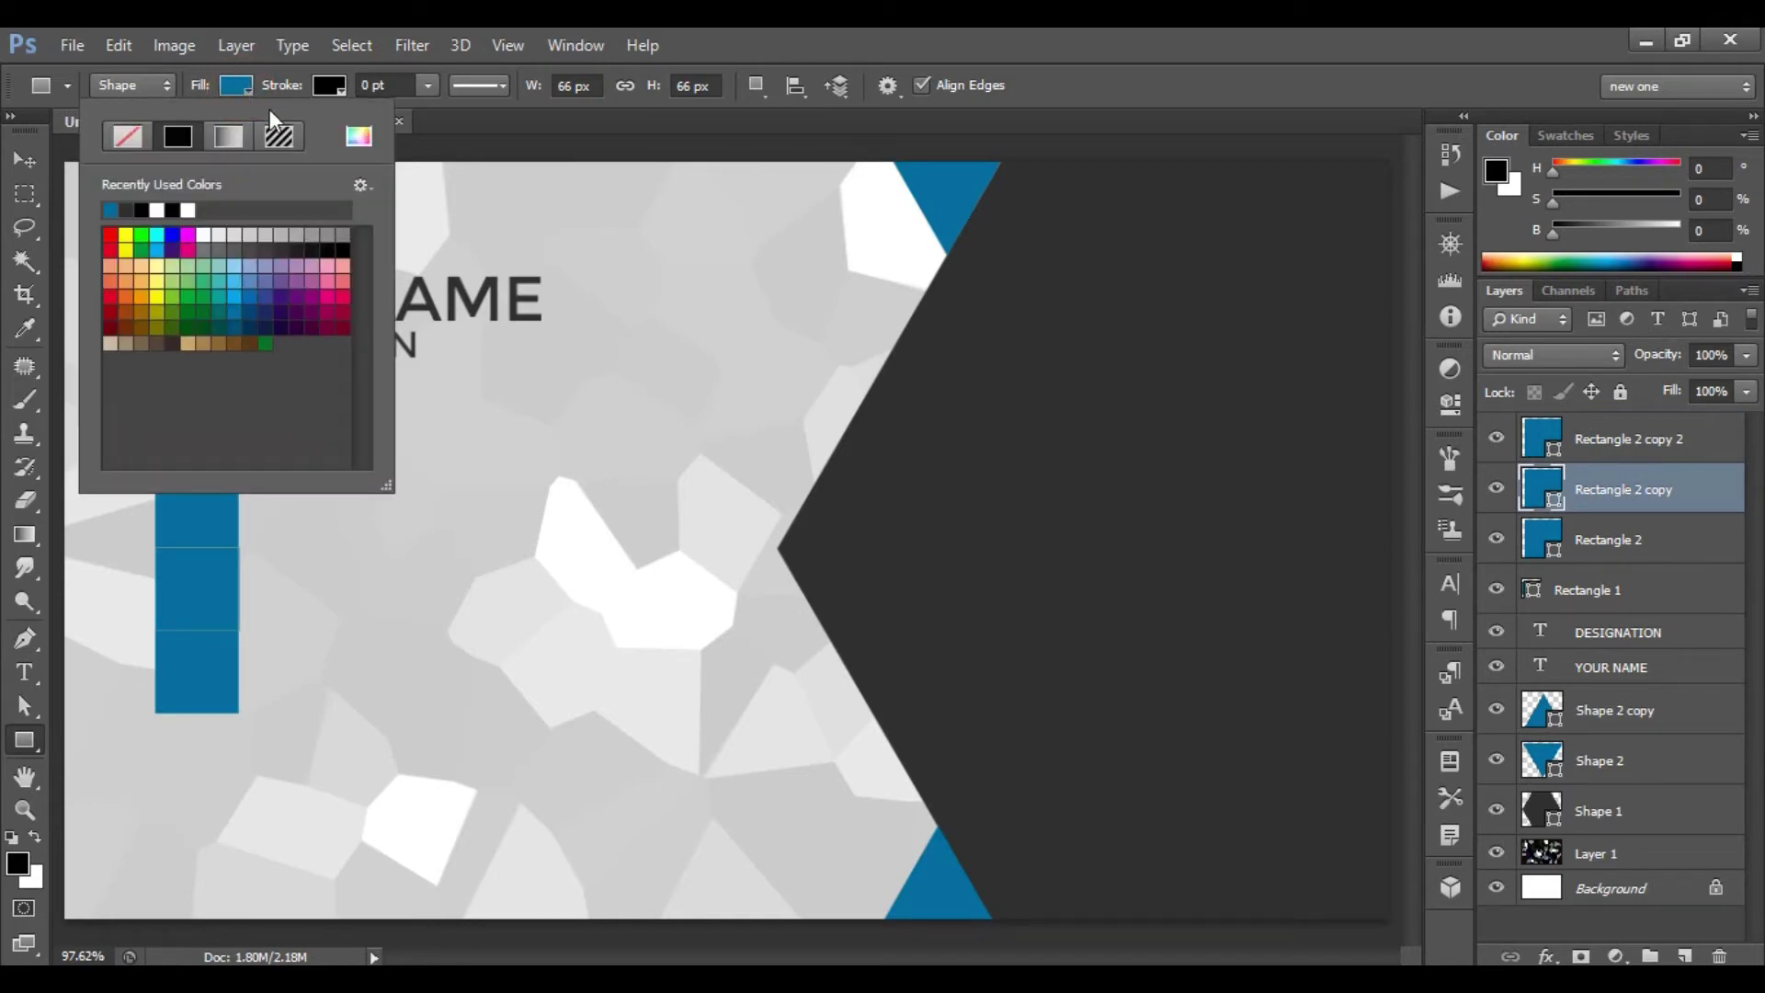
left_click(358, 136)
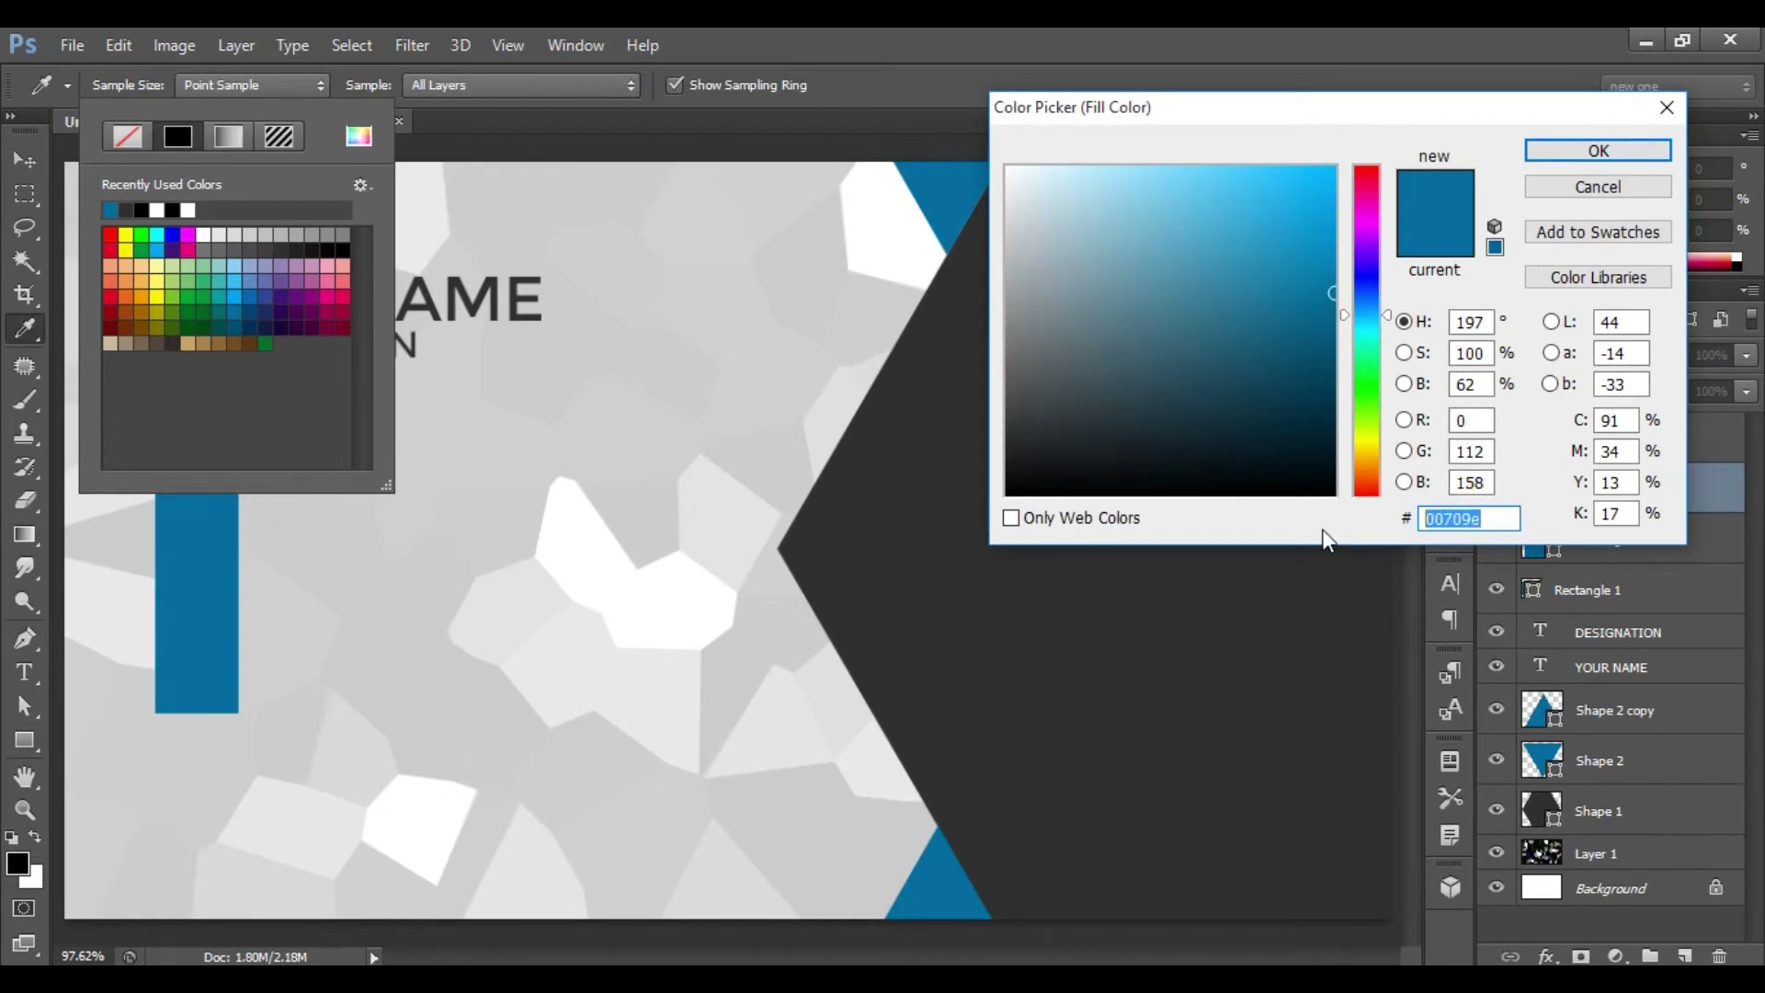
type("048bc")
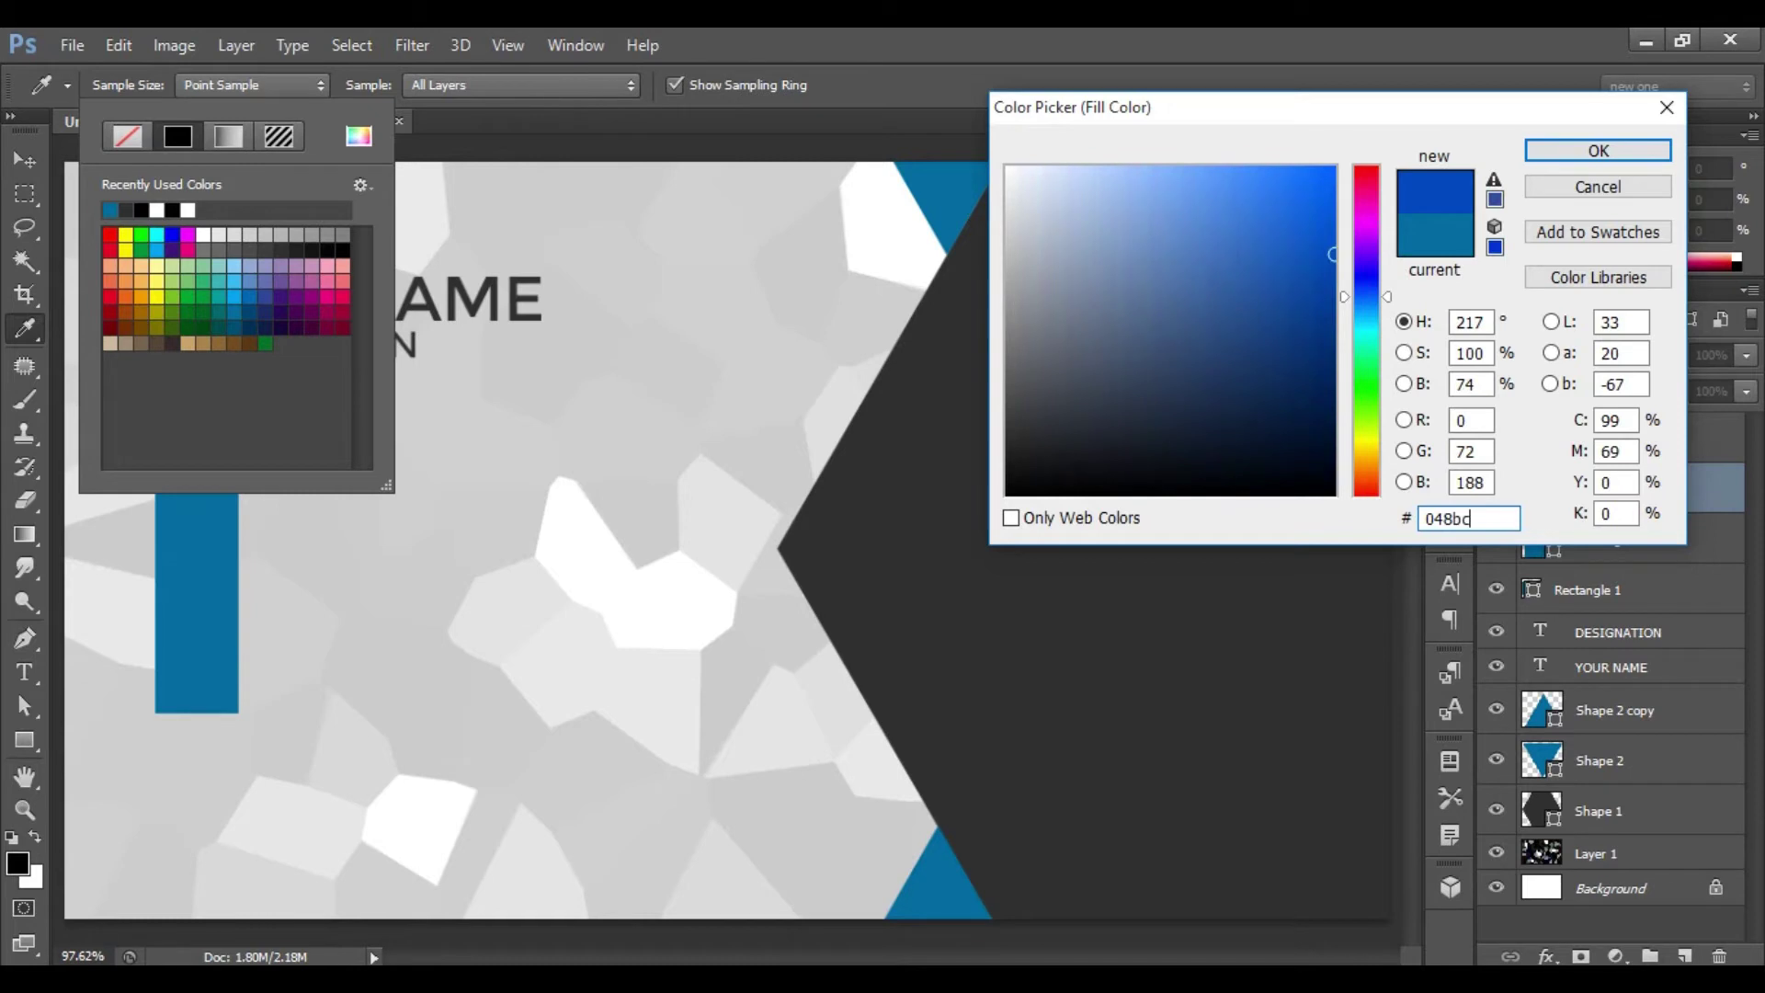
type("2")
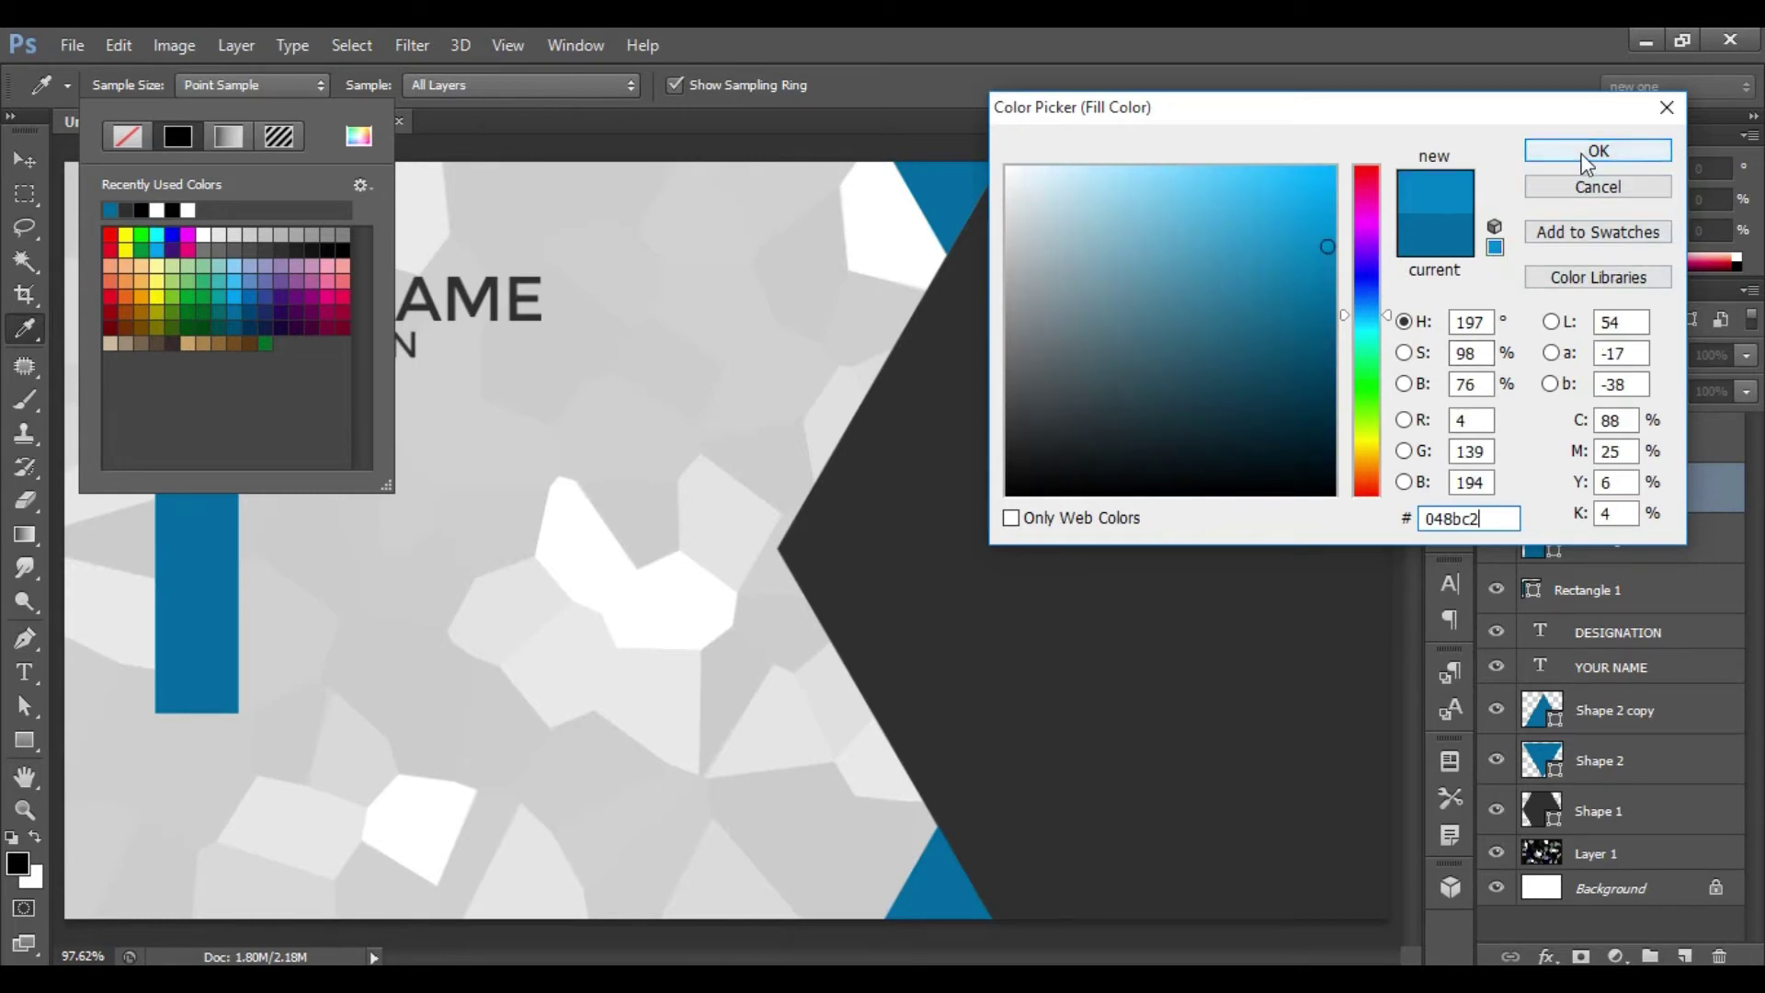
left_click(1587, 158)
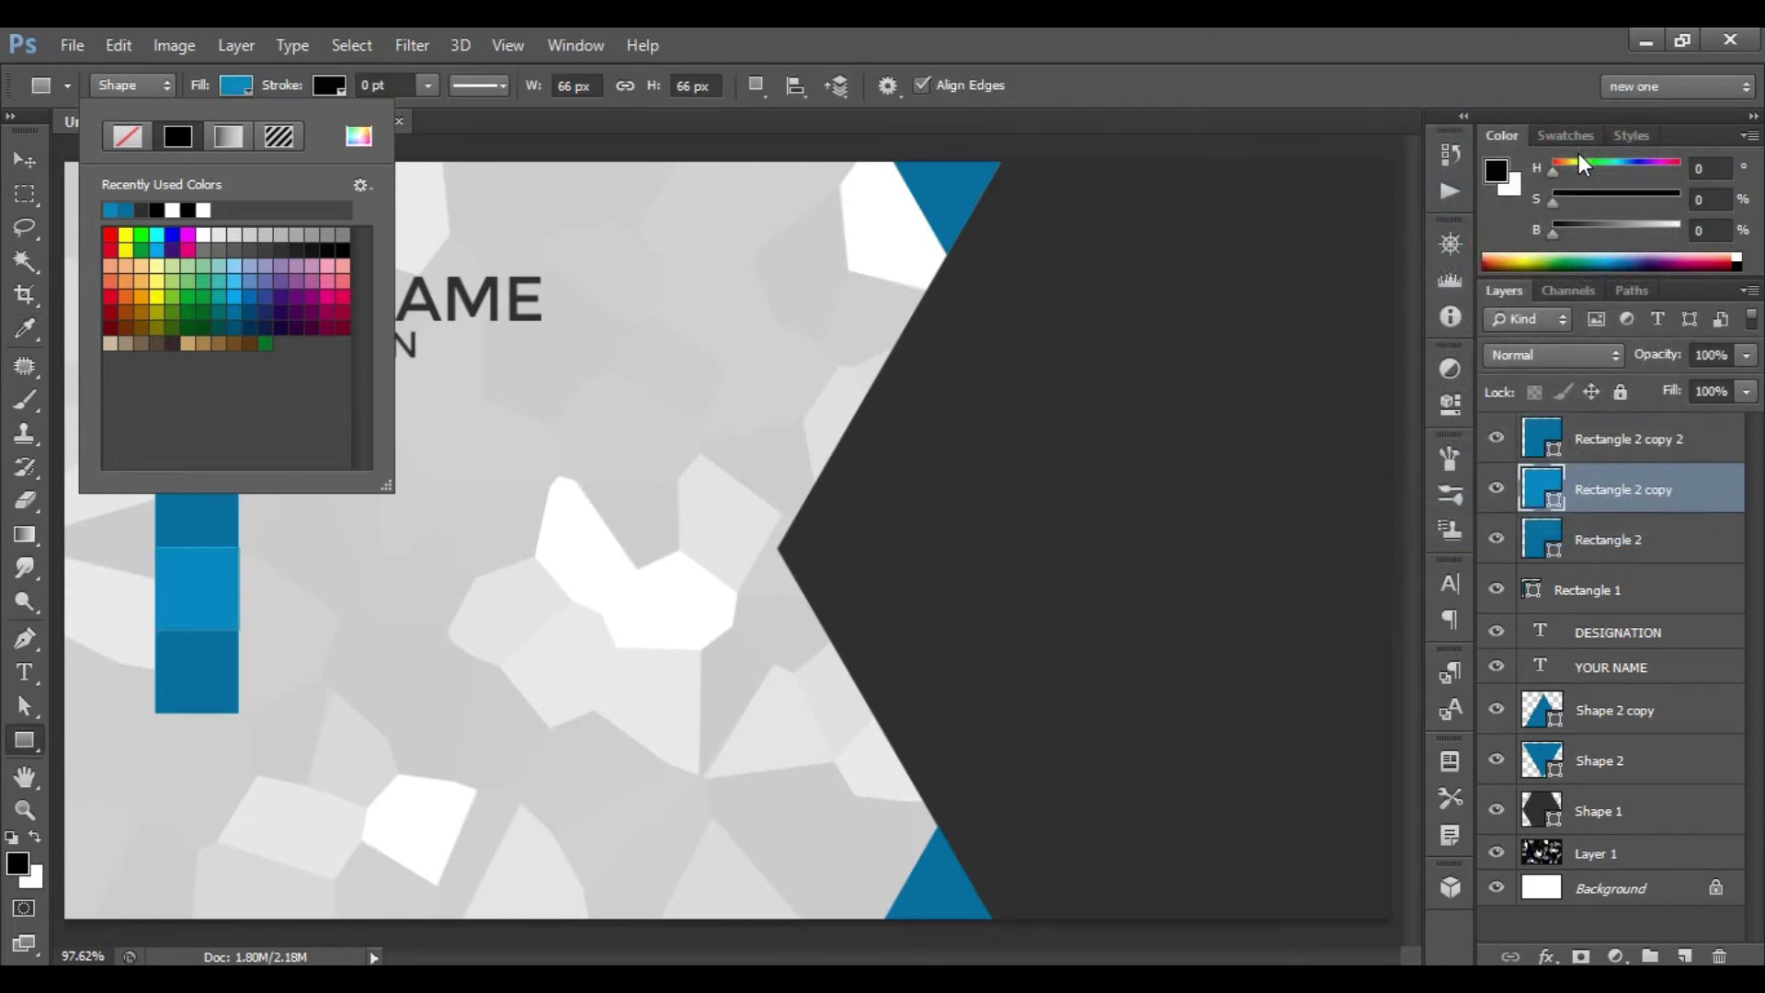
left_click(1575, 152)
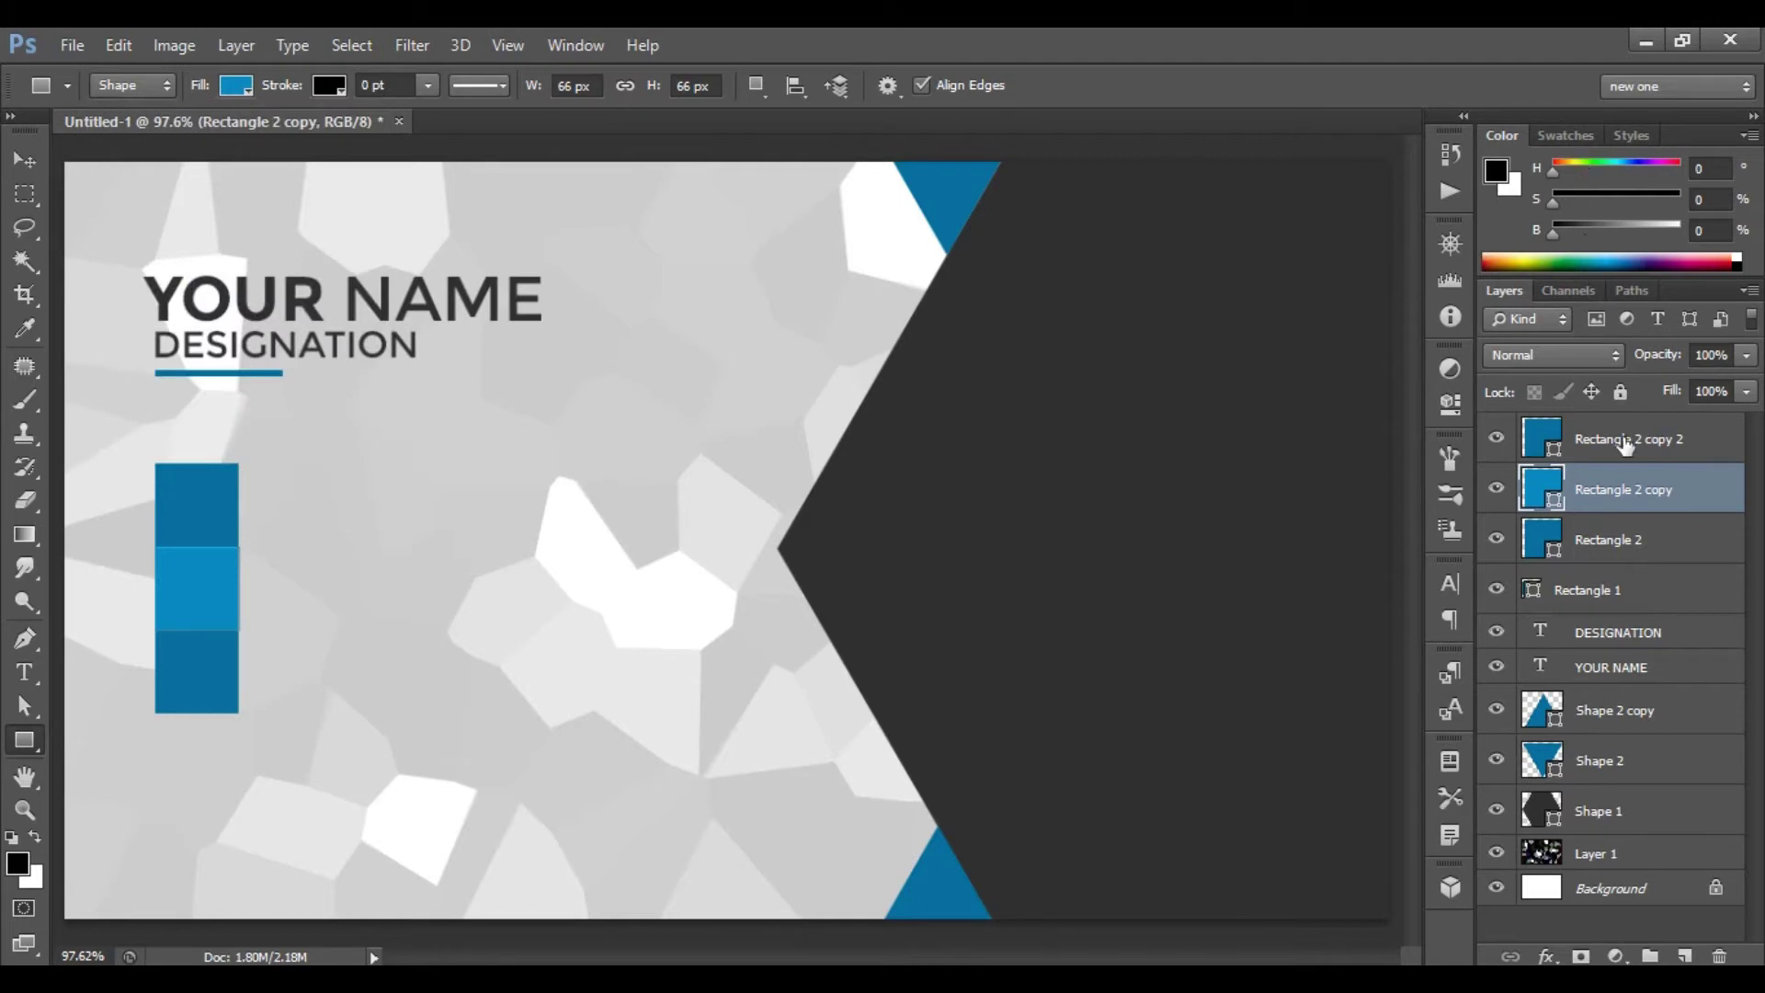
- Fill the top square with bright light blue #00a9ee
left_click(1617, 547)
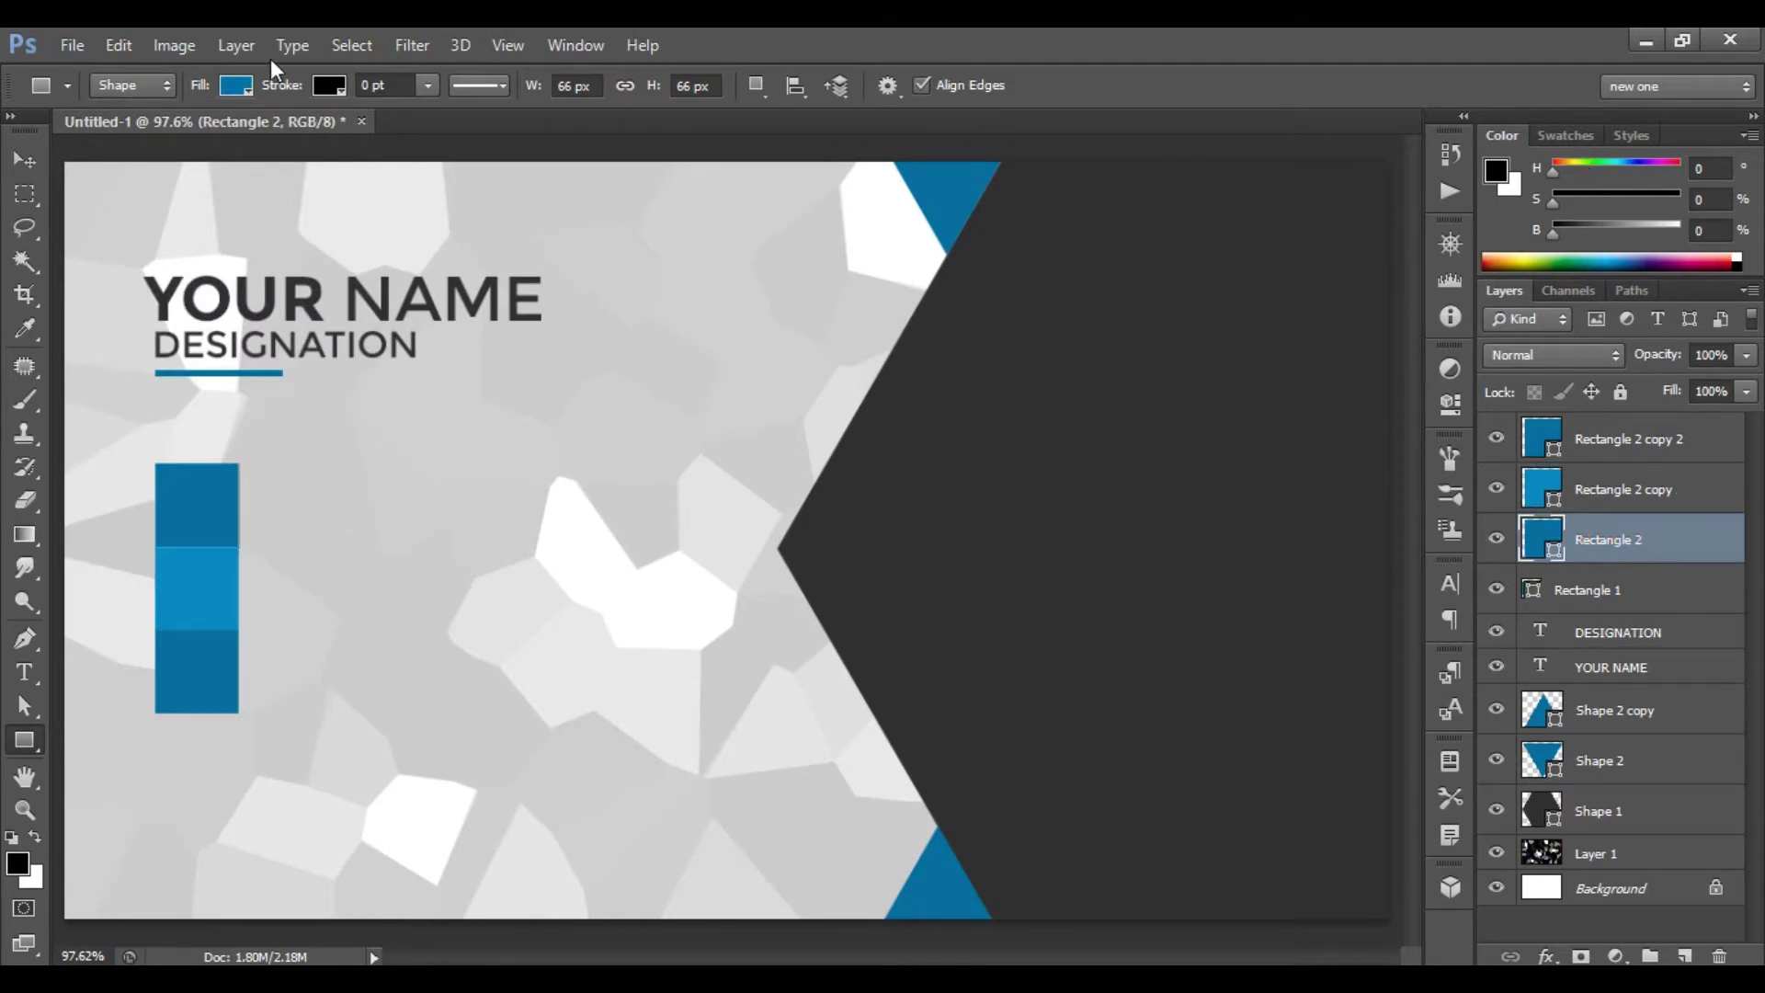
left_click(239, 86)
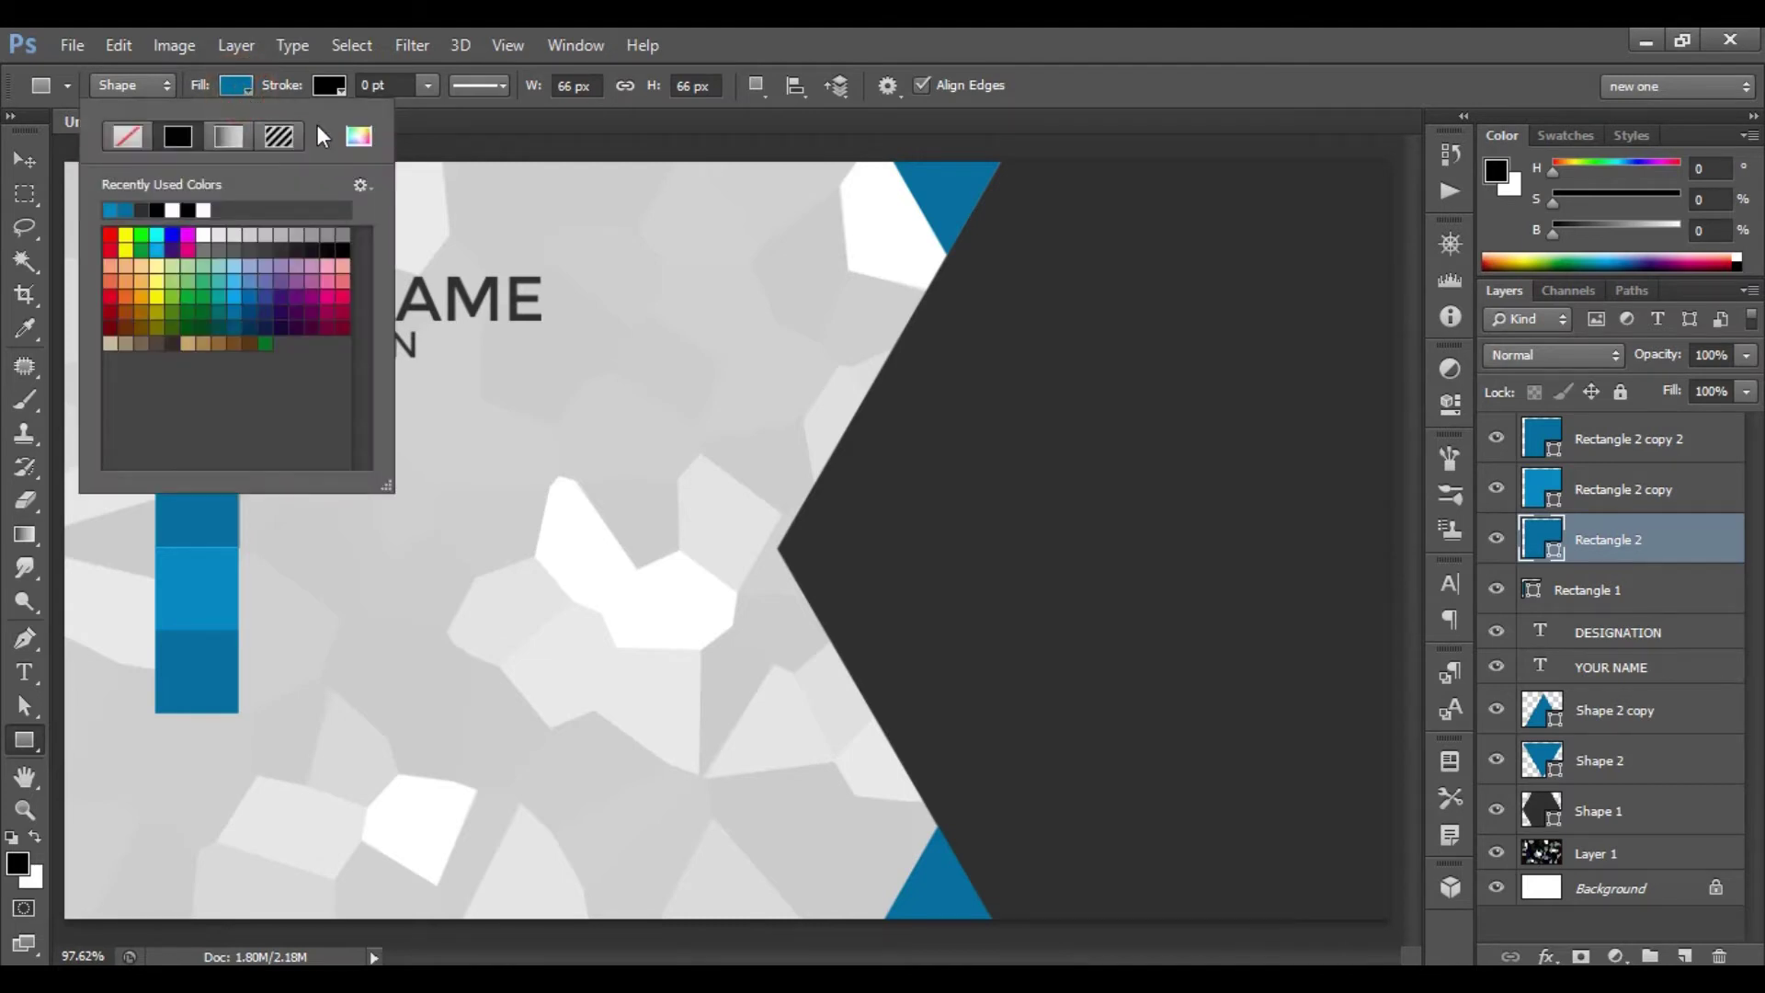
left_click(359, 138)
double_click(1471, 519)
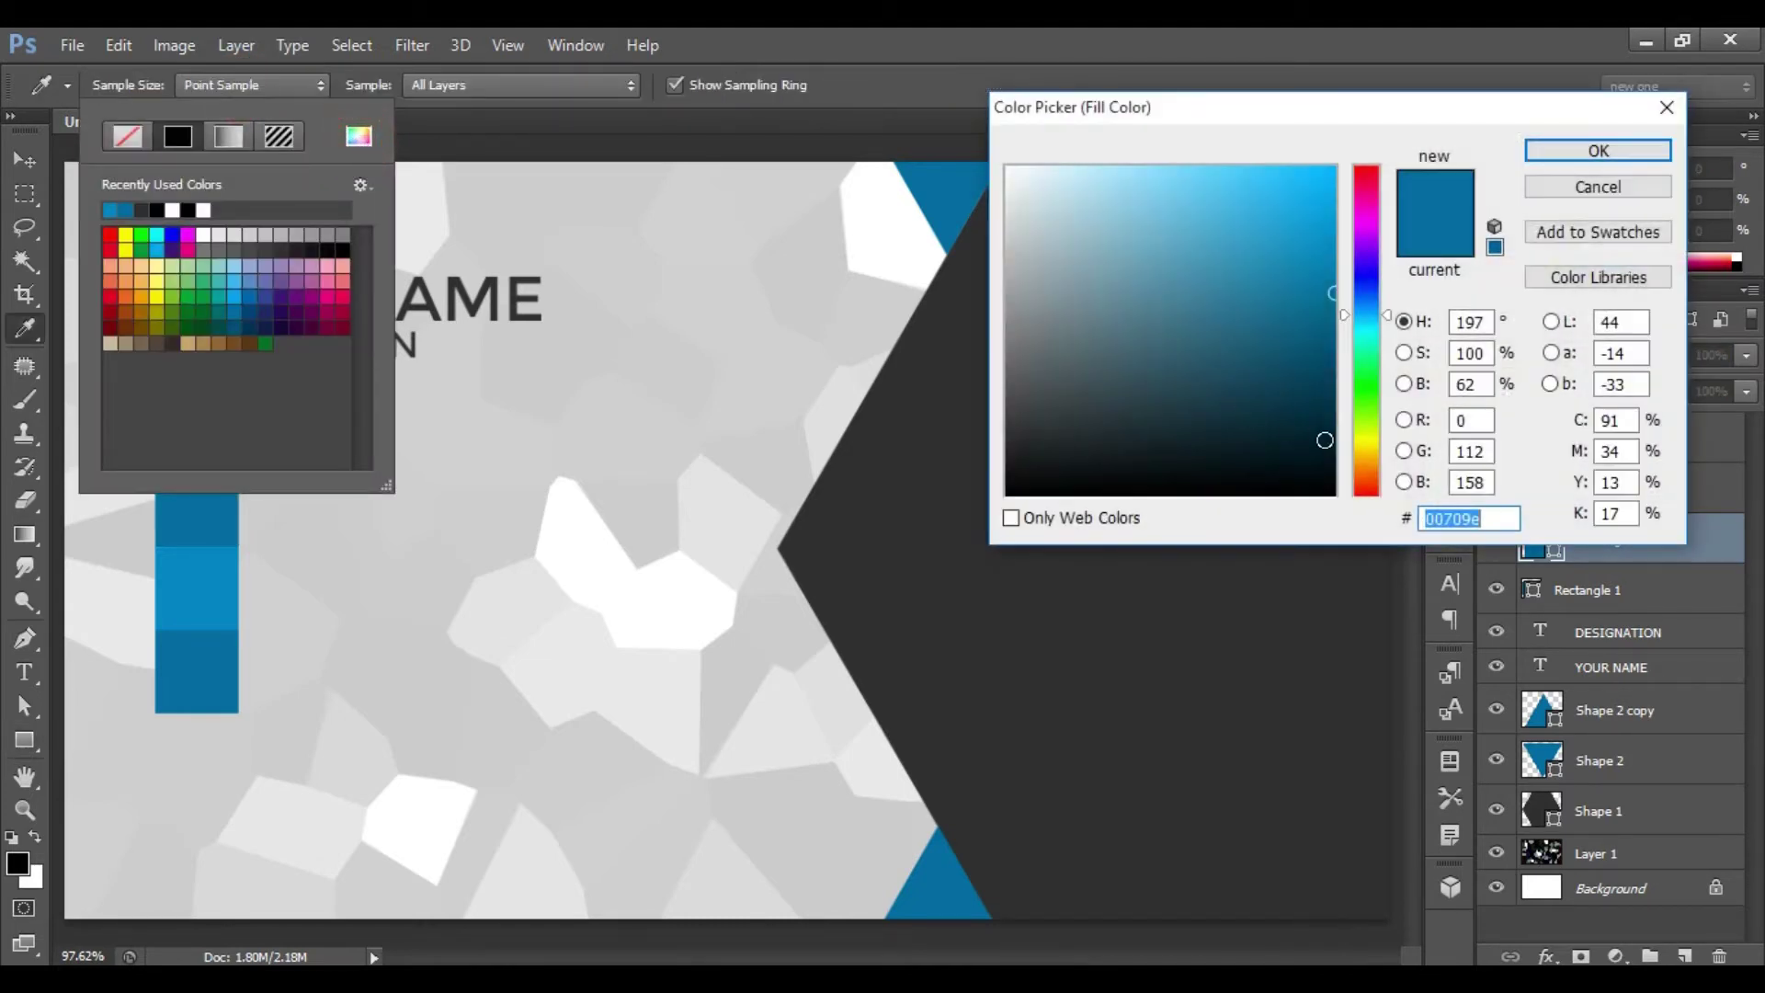
left_click(1487, 520)
left_click_drag(1488, 521, 1320, 532)
type("00")
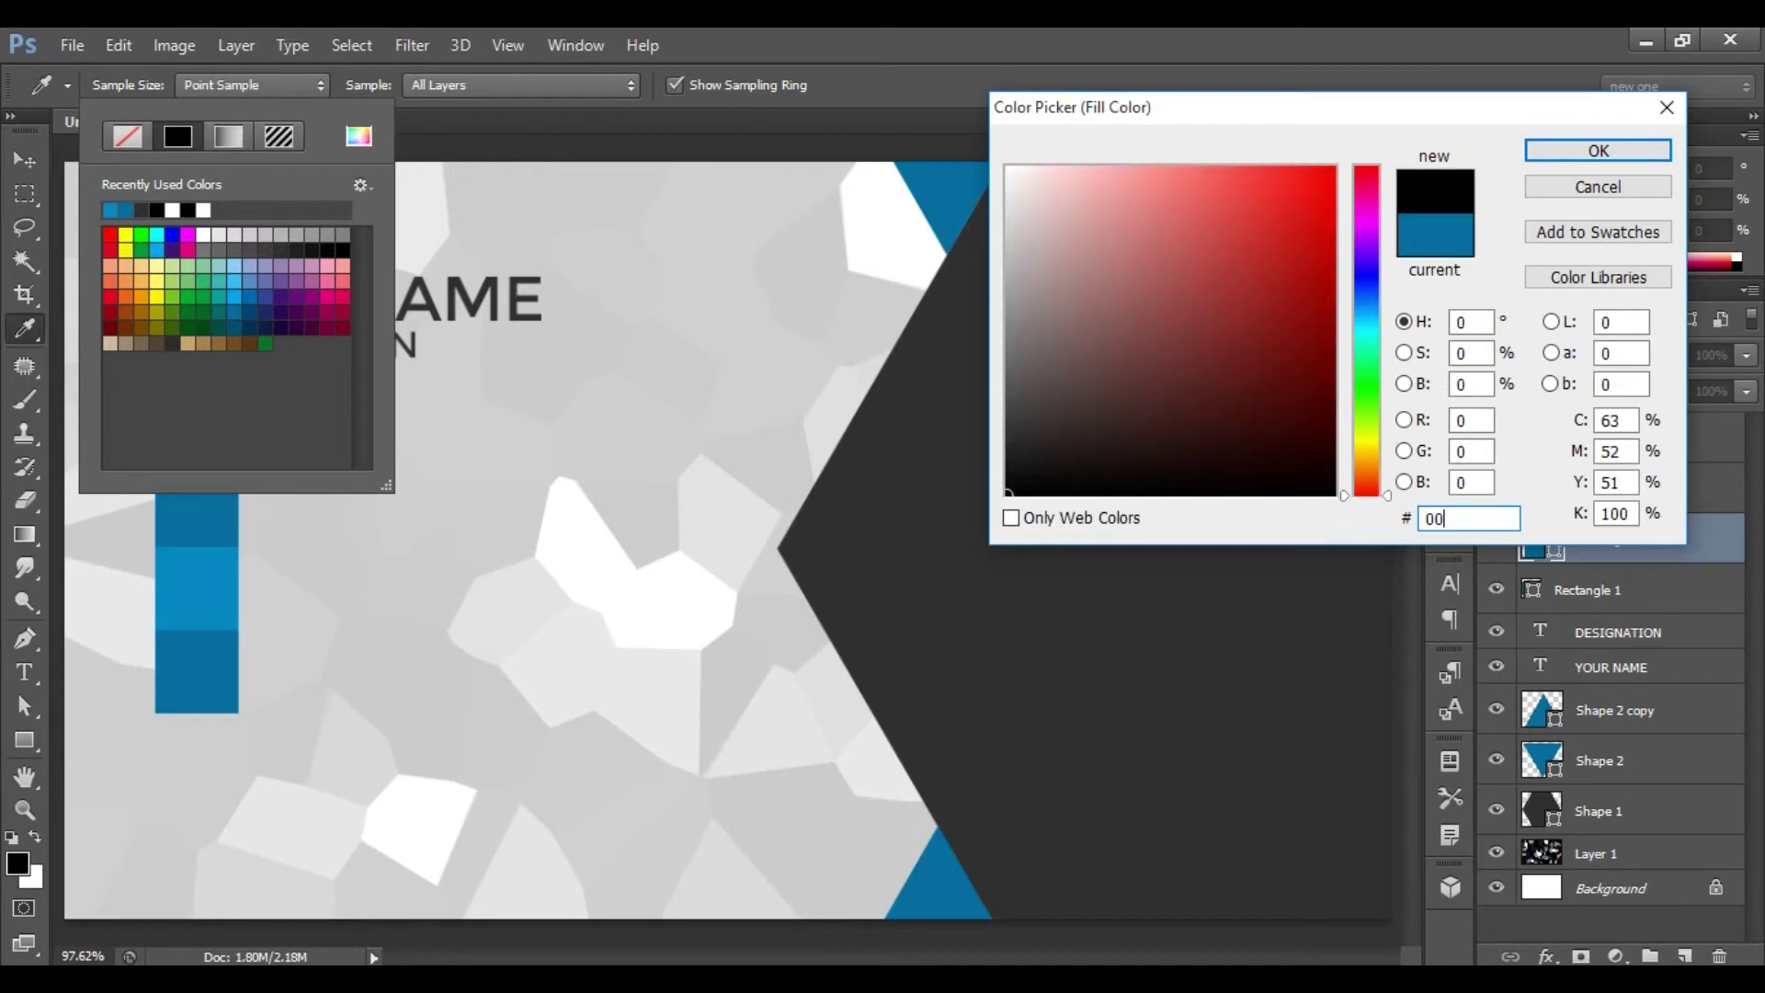
type("a9ee")
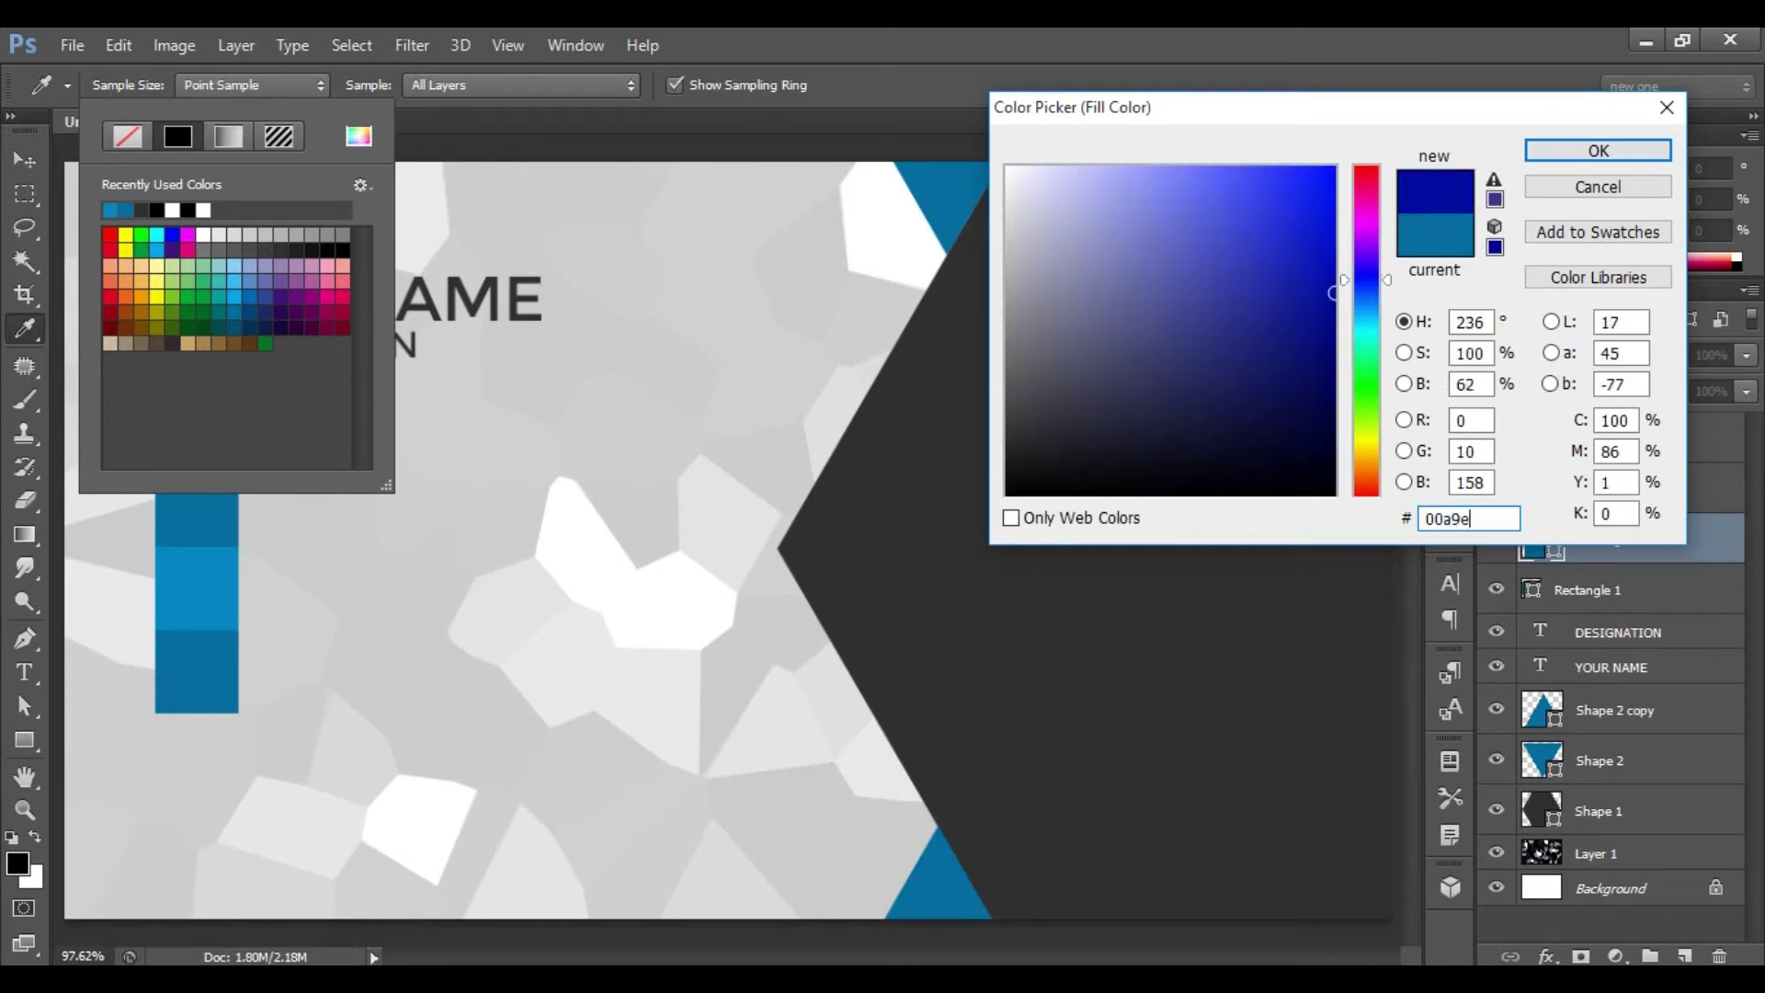
left_click(1592, 148)
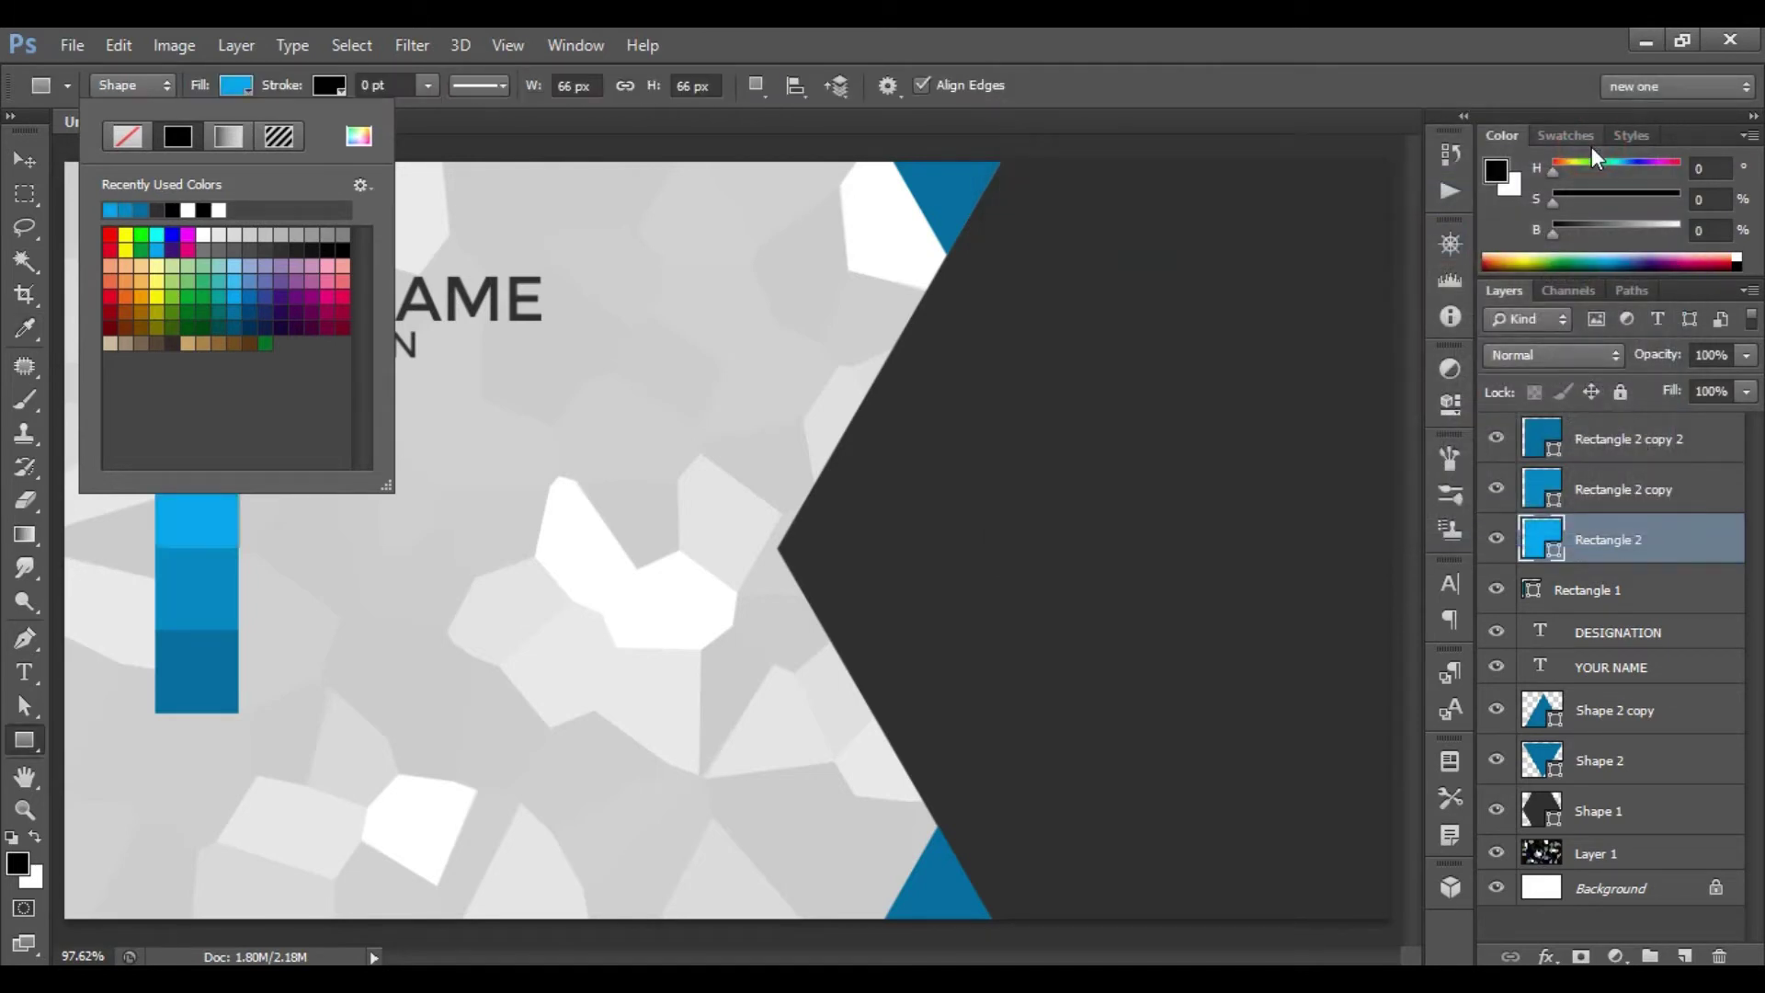
left_click(1591, 146)
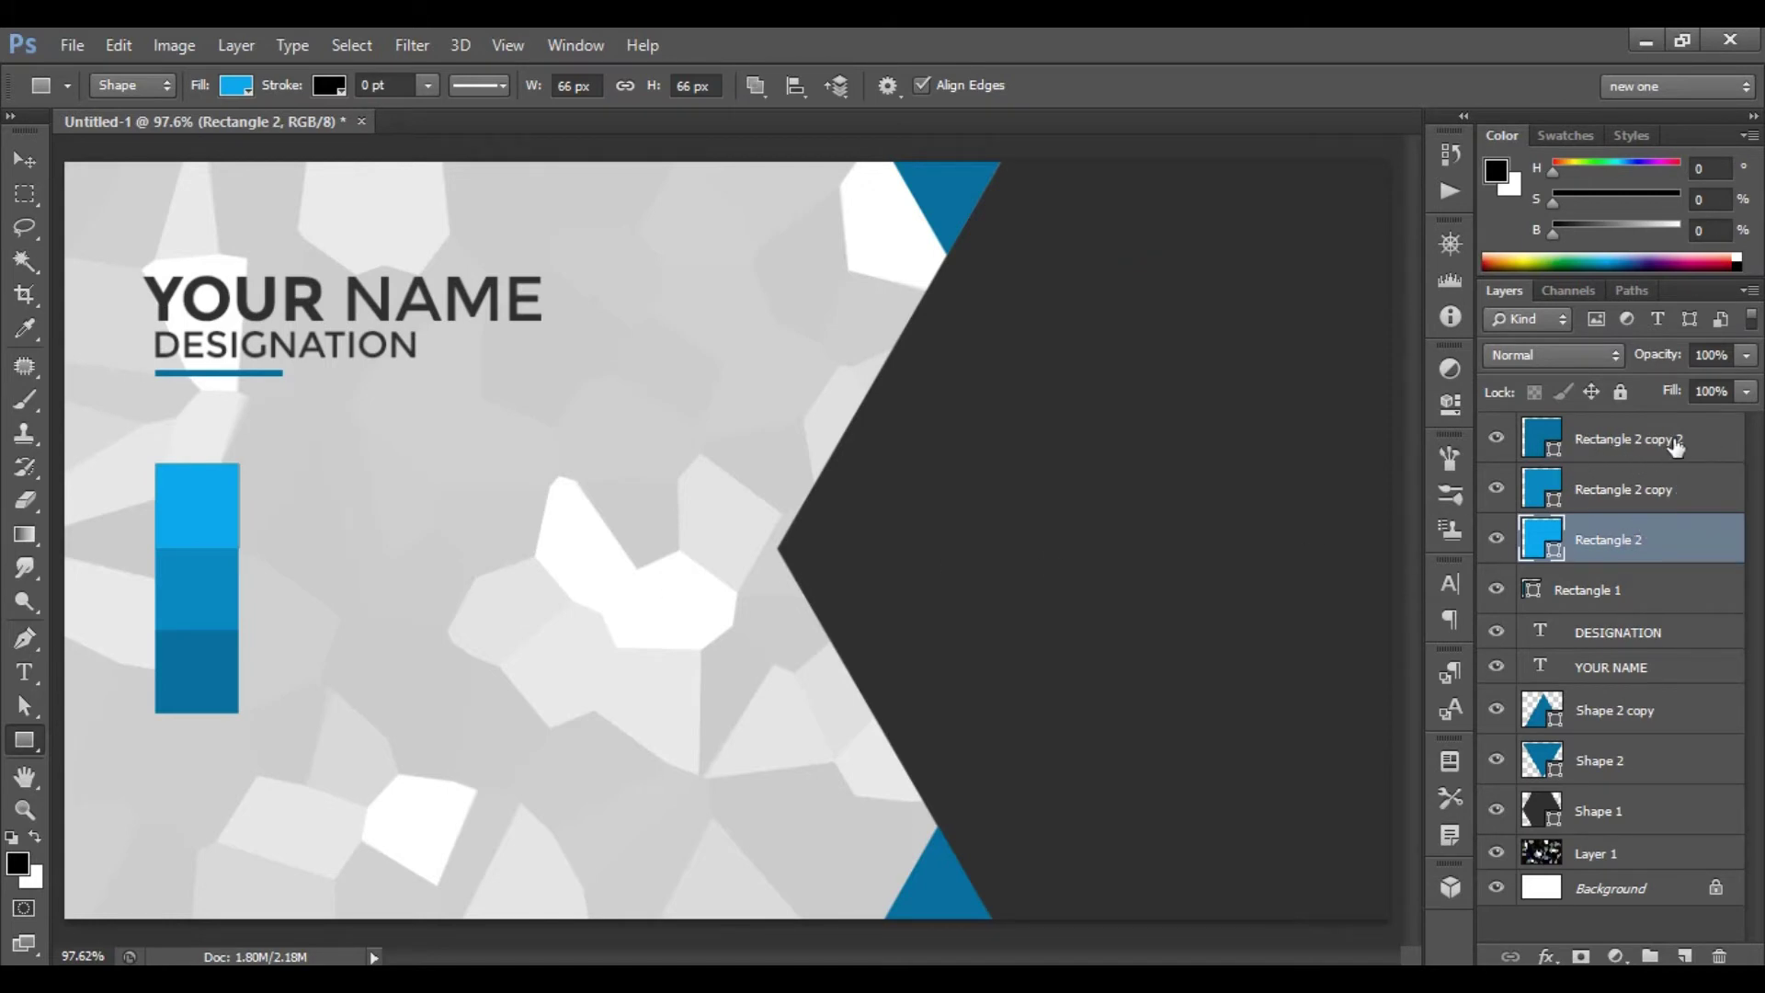
- Scale all three stacked blue squares together to about 118%
left_click(1635, 447, "shift")
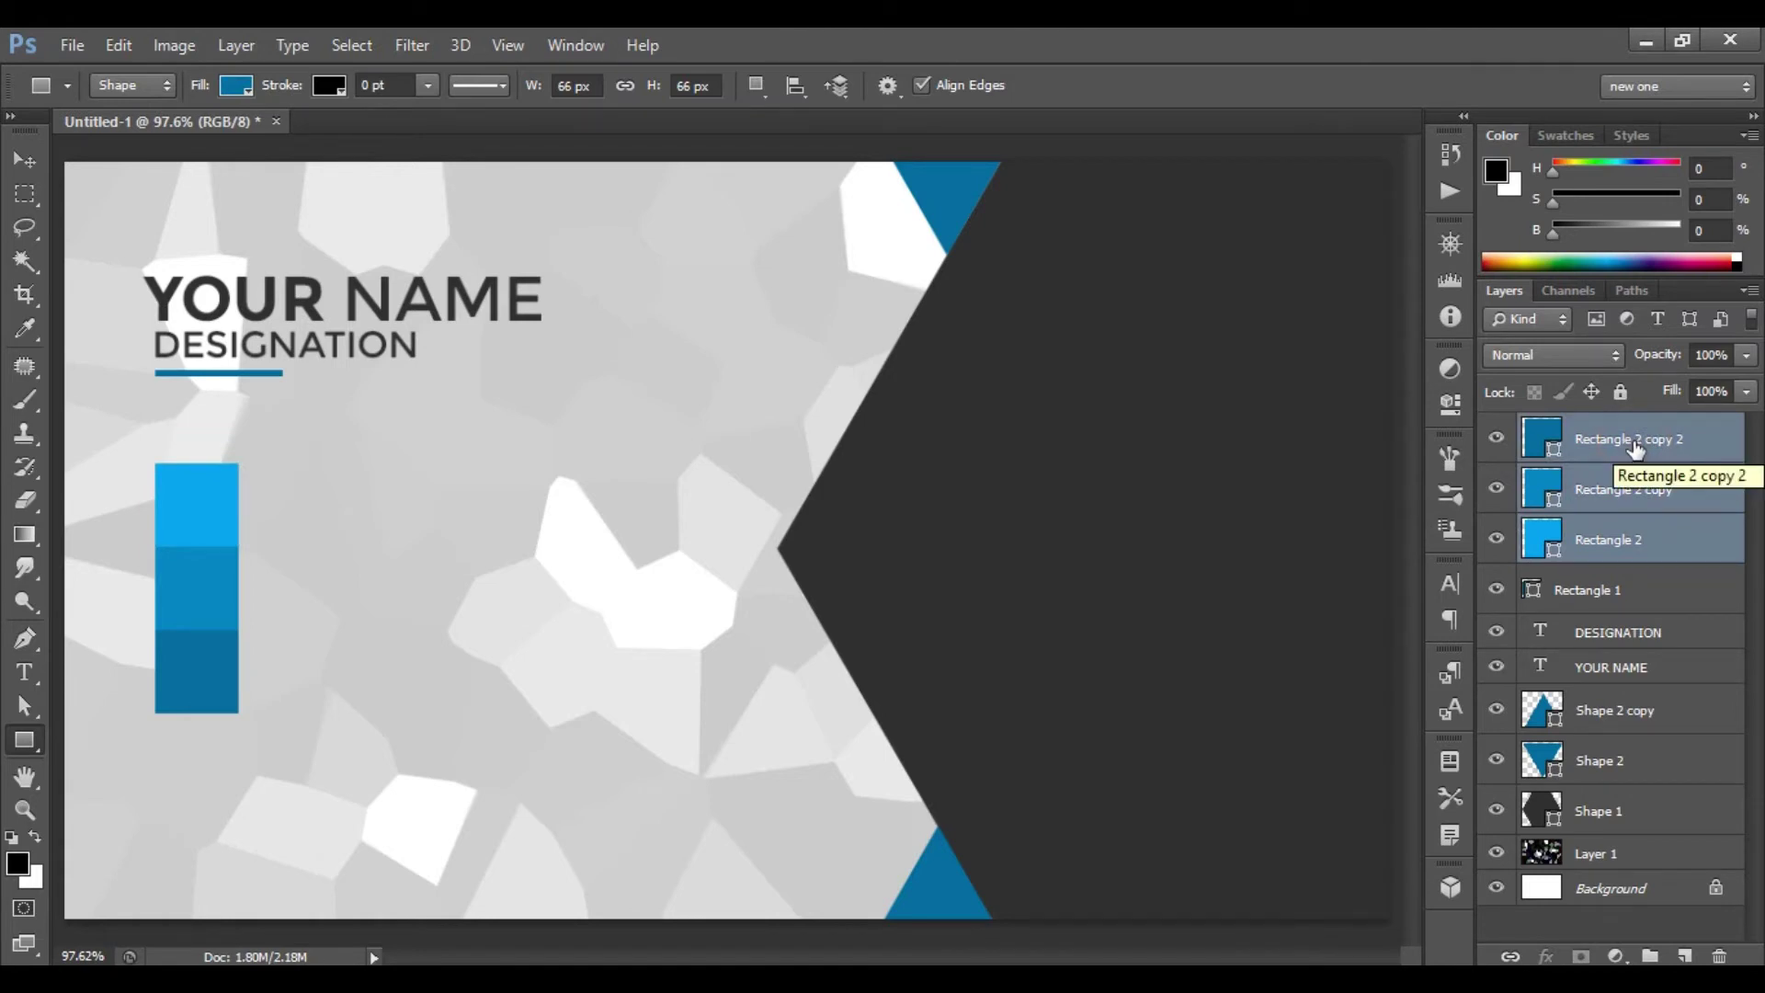
key("ctrl+t")
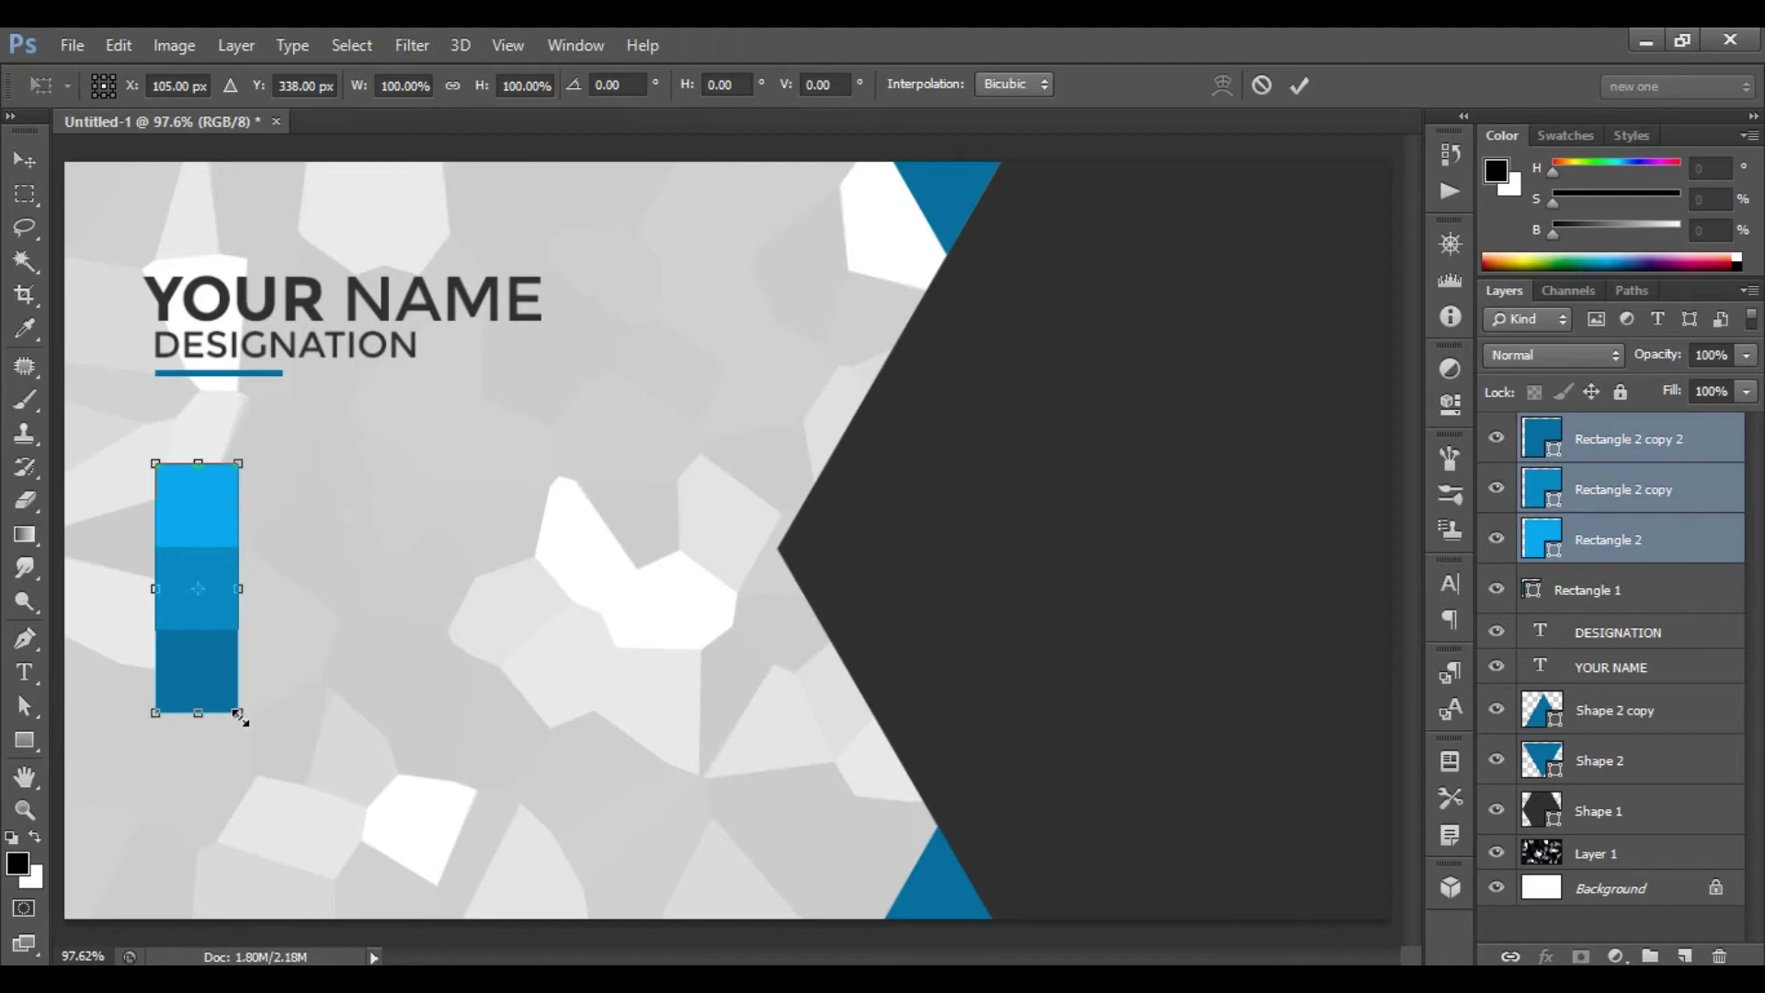
left_click_drag(241, 718, 206, 715)
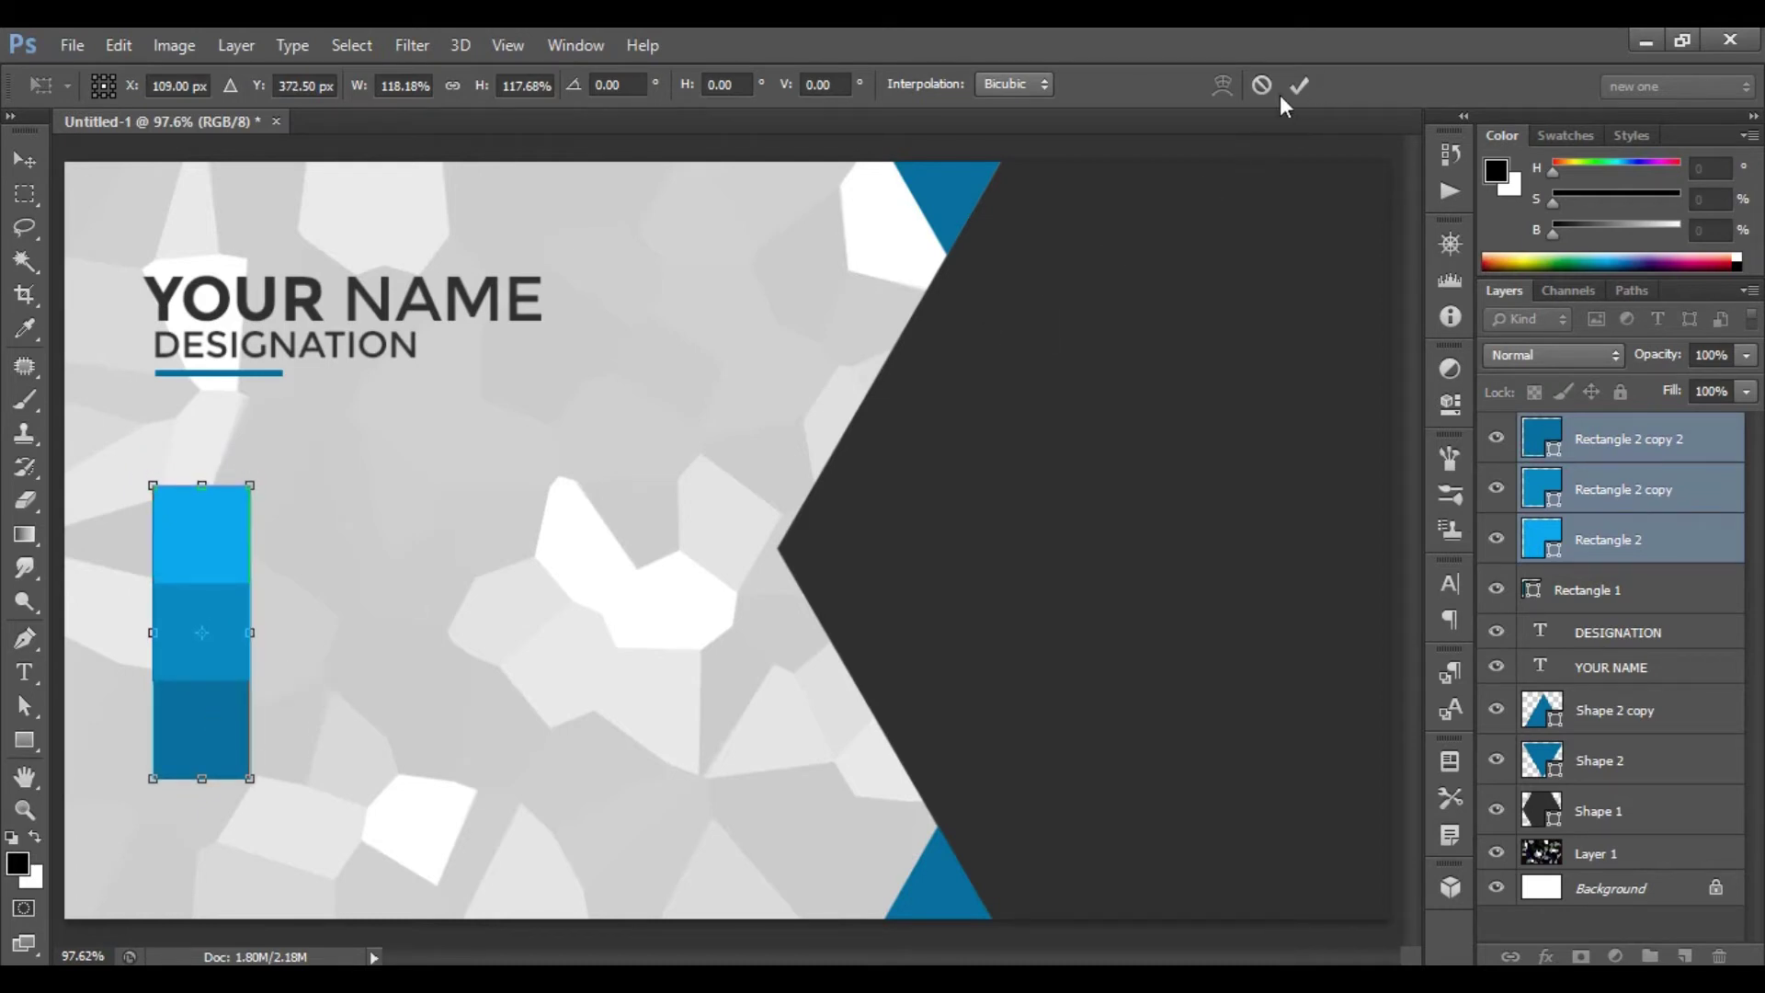
left_click(1304, 87)
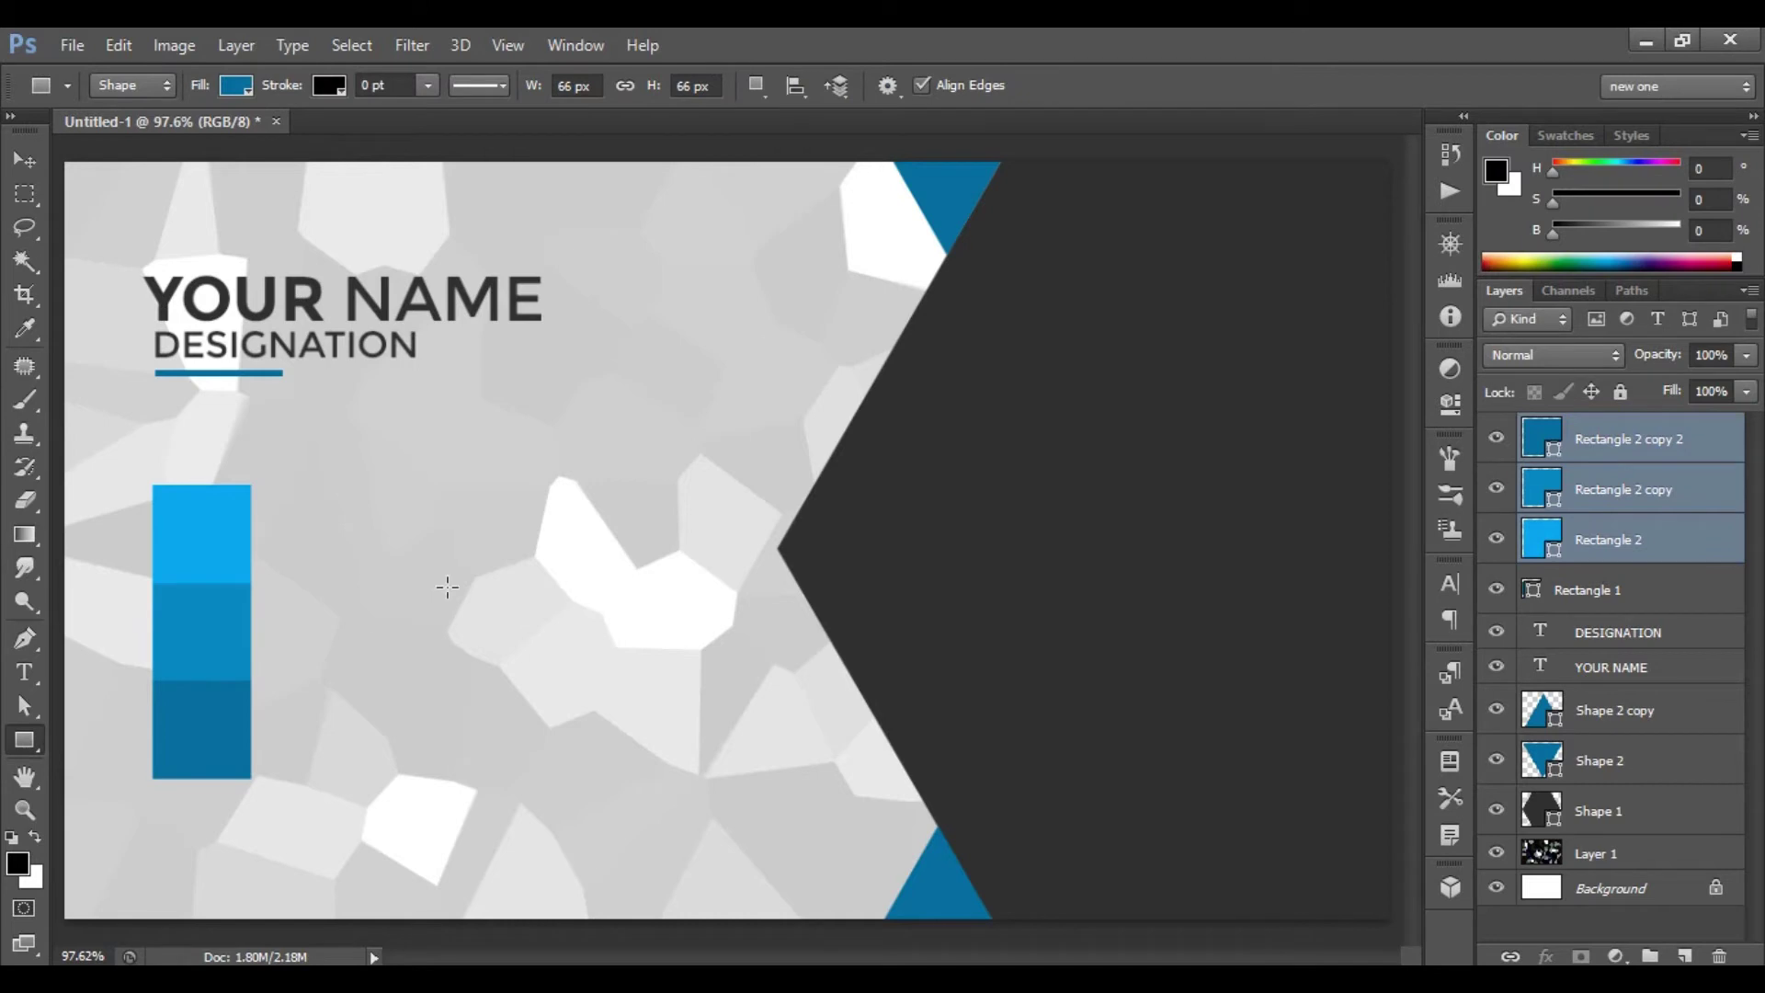
right_click(18, 742)
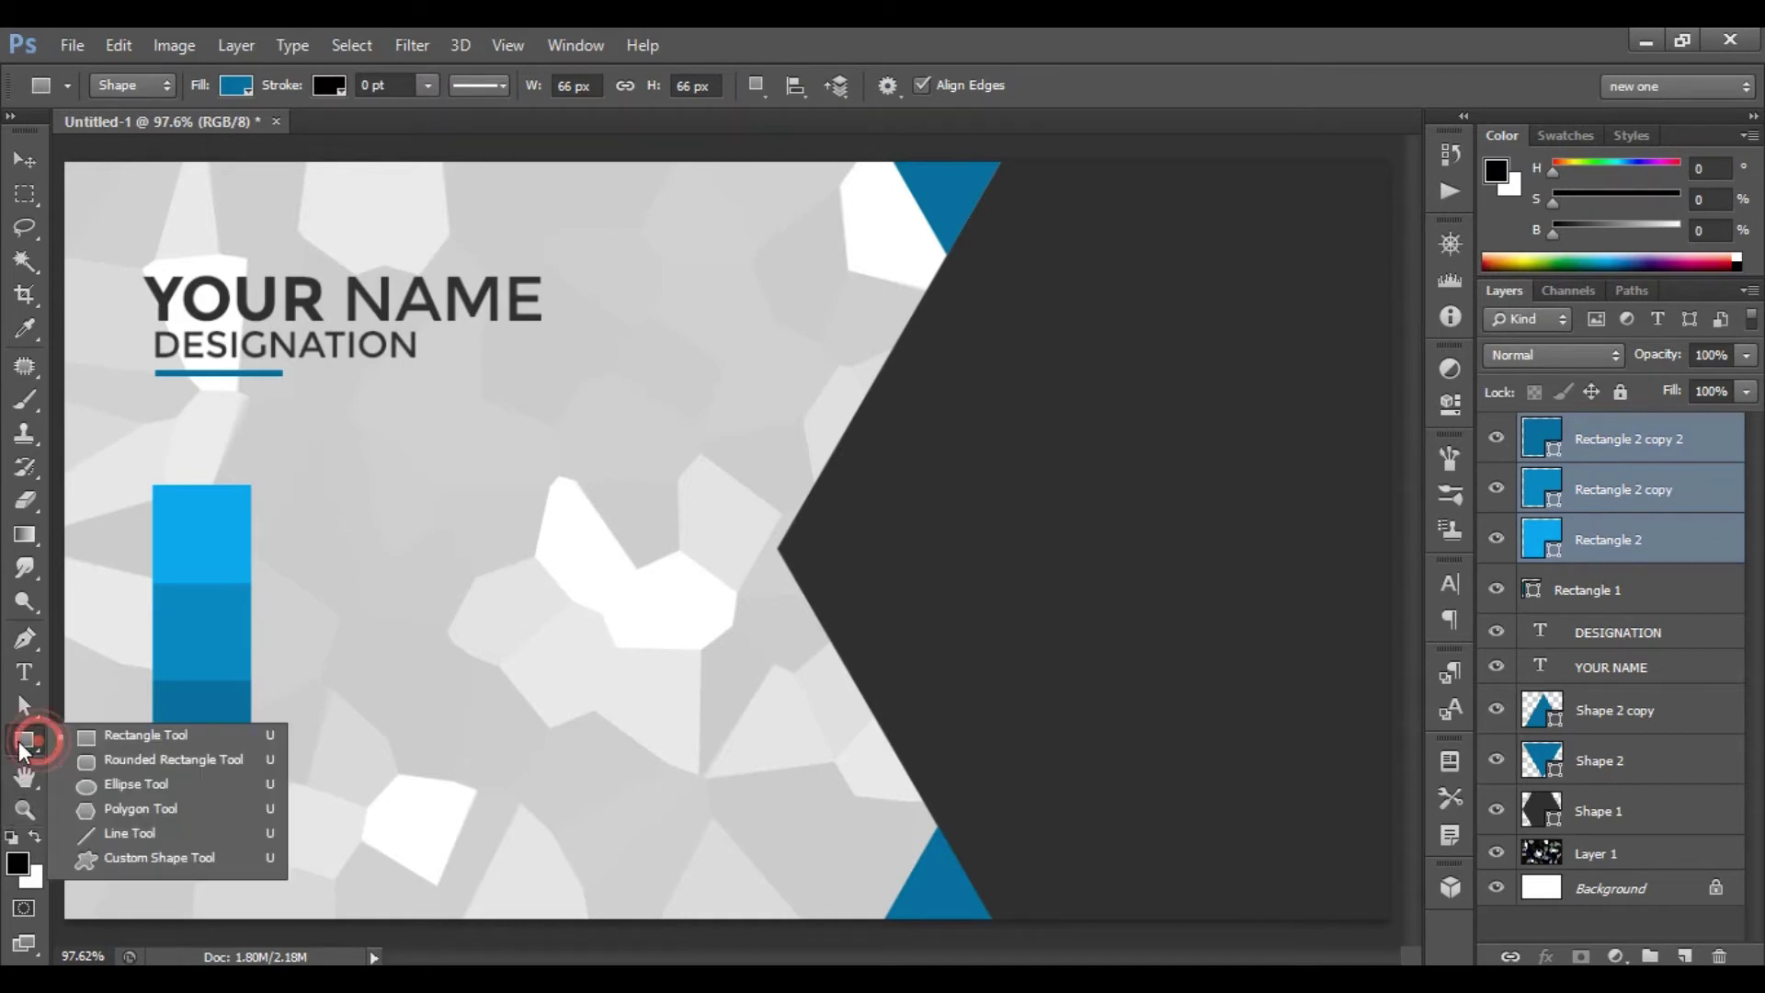
- Draw a white Phone 2 custom shape in the top blue block
left_click(219, 858)
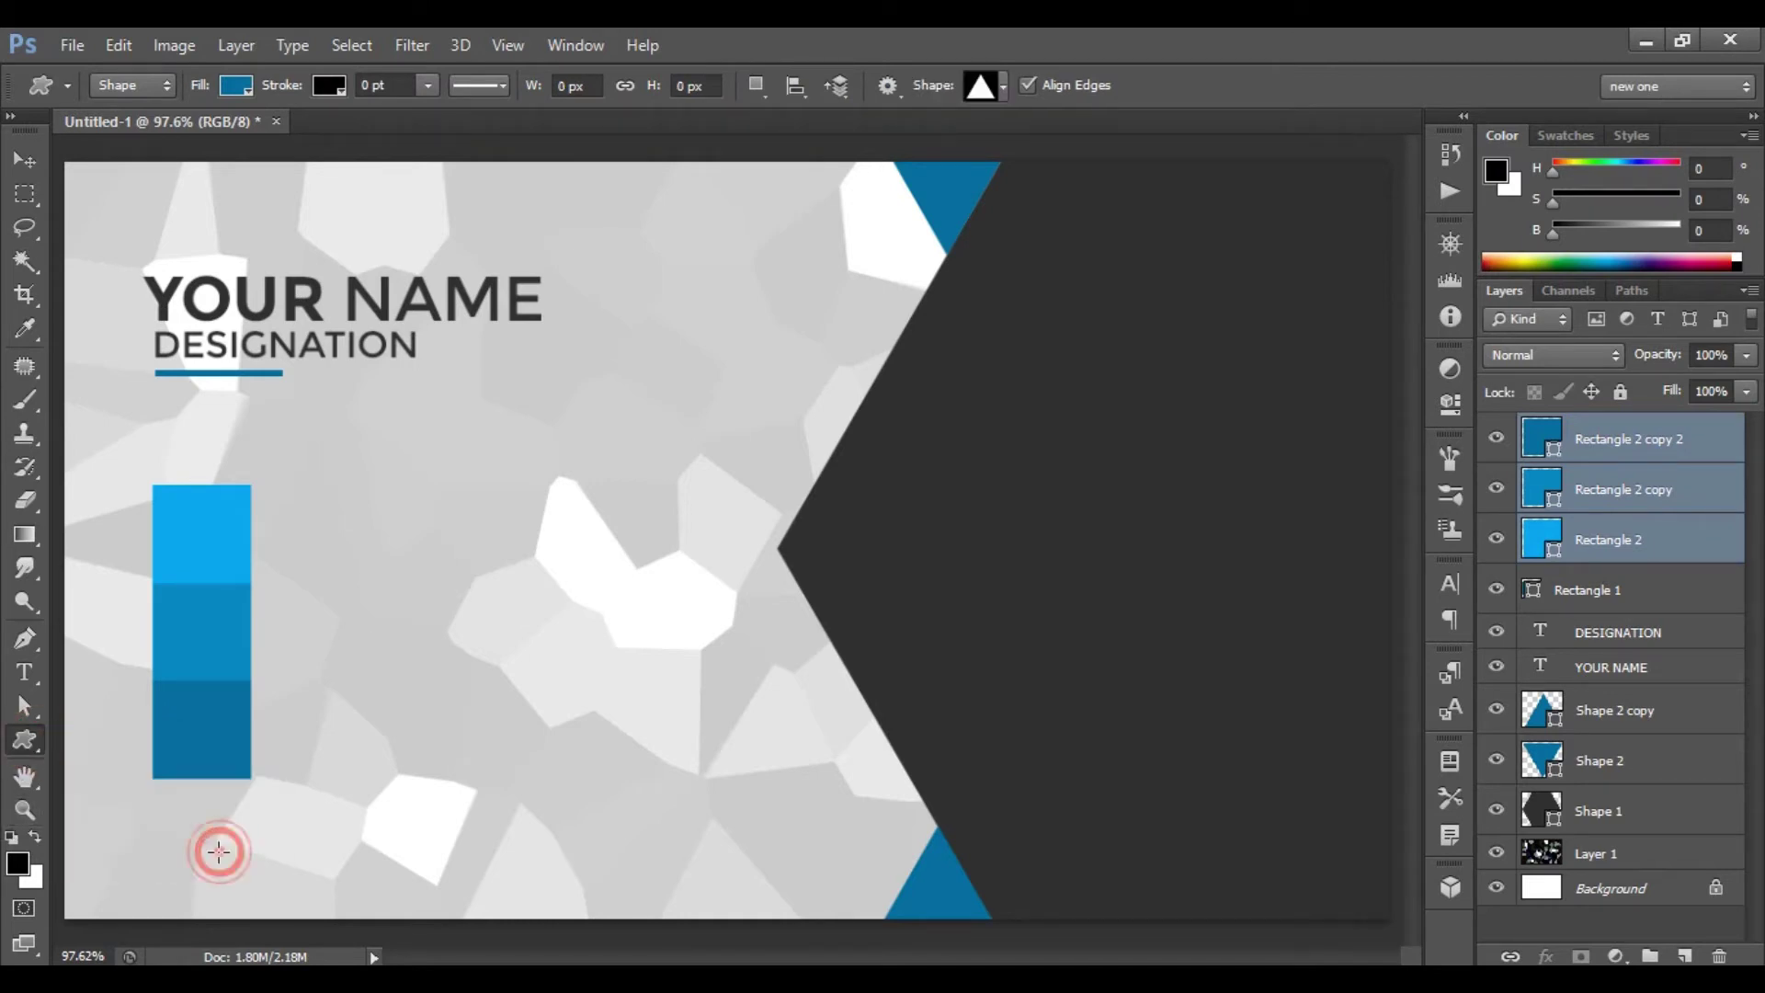
left_click(1004, 85)
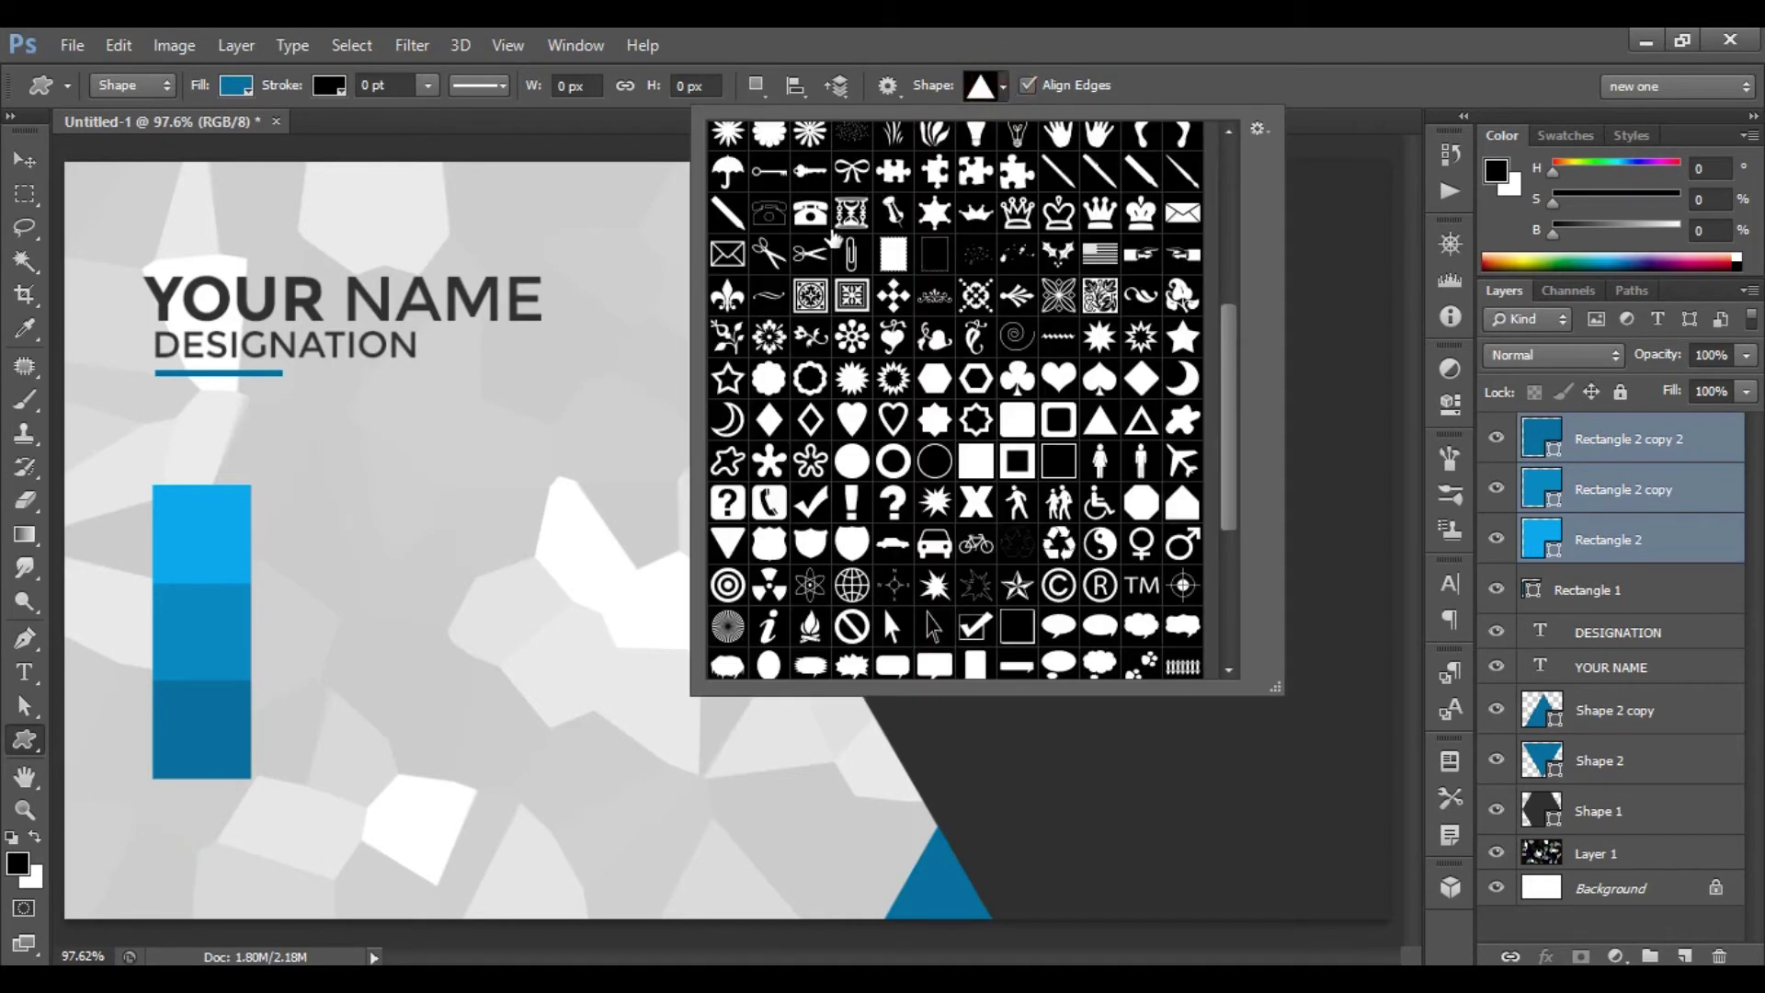
left_click(809, 218)
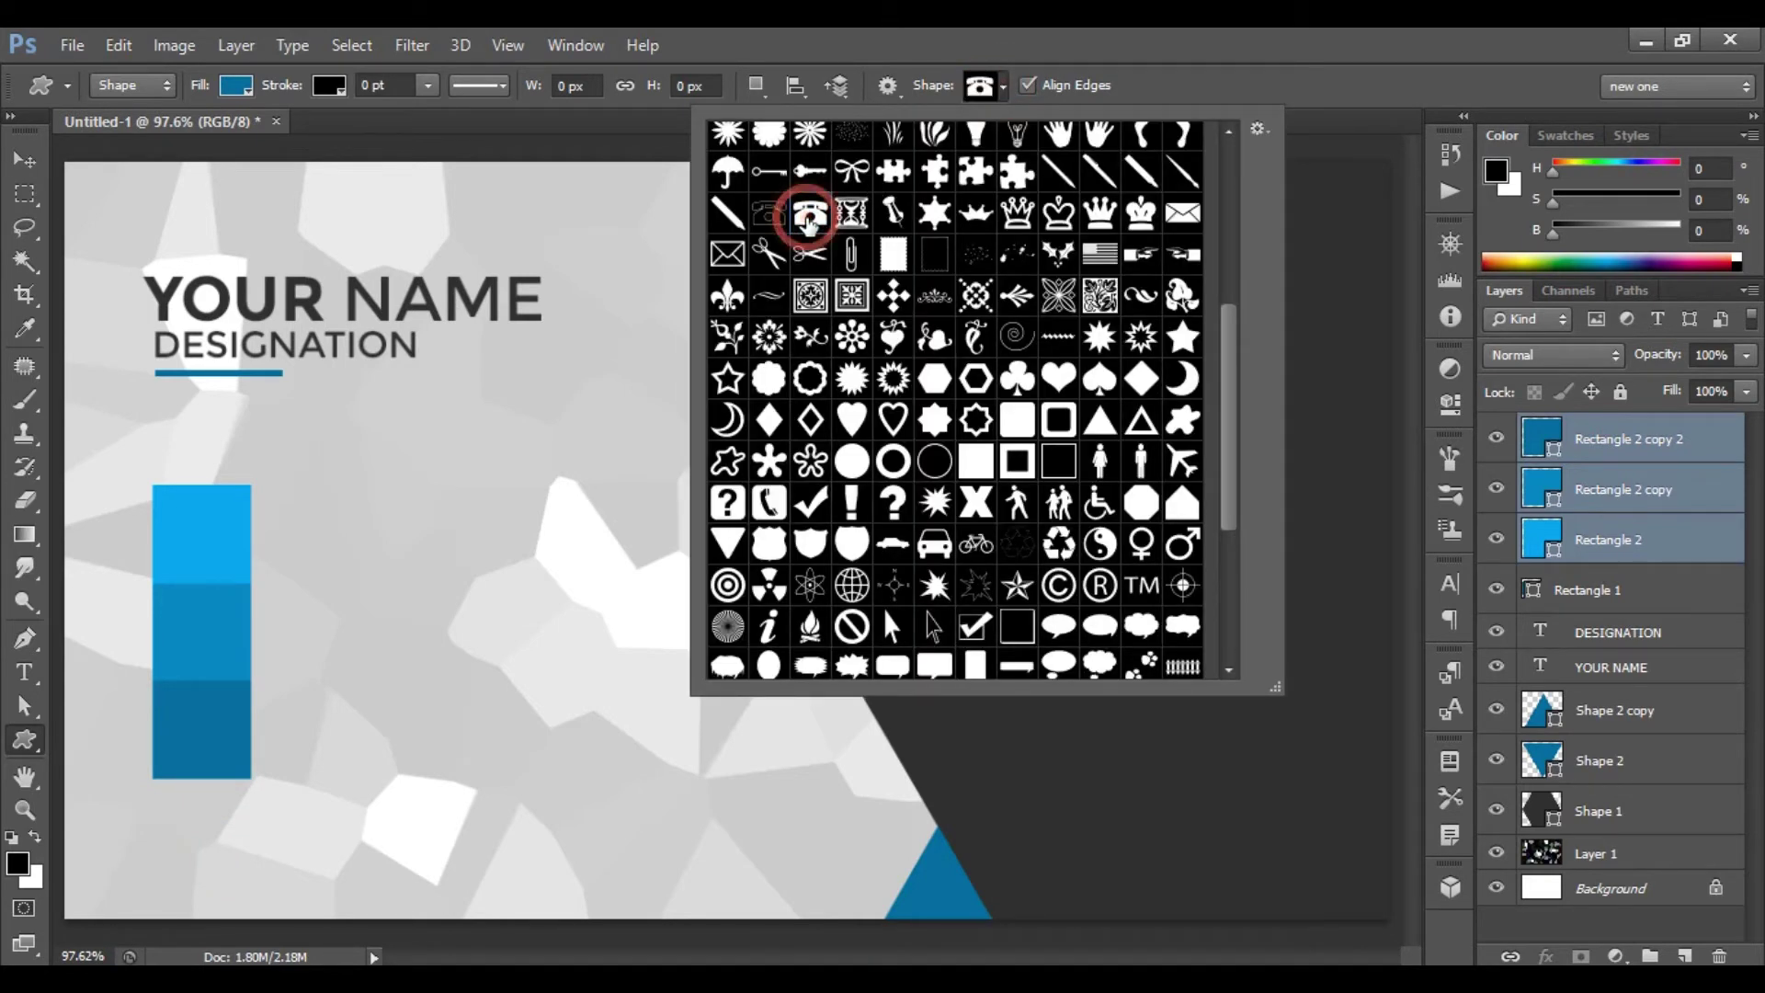
double_click(809, 219)
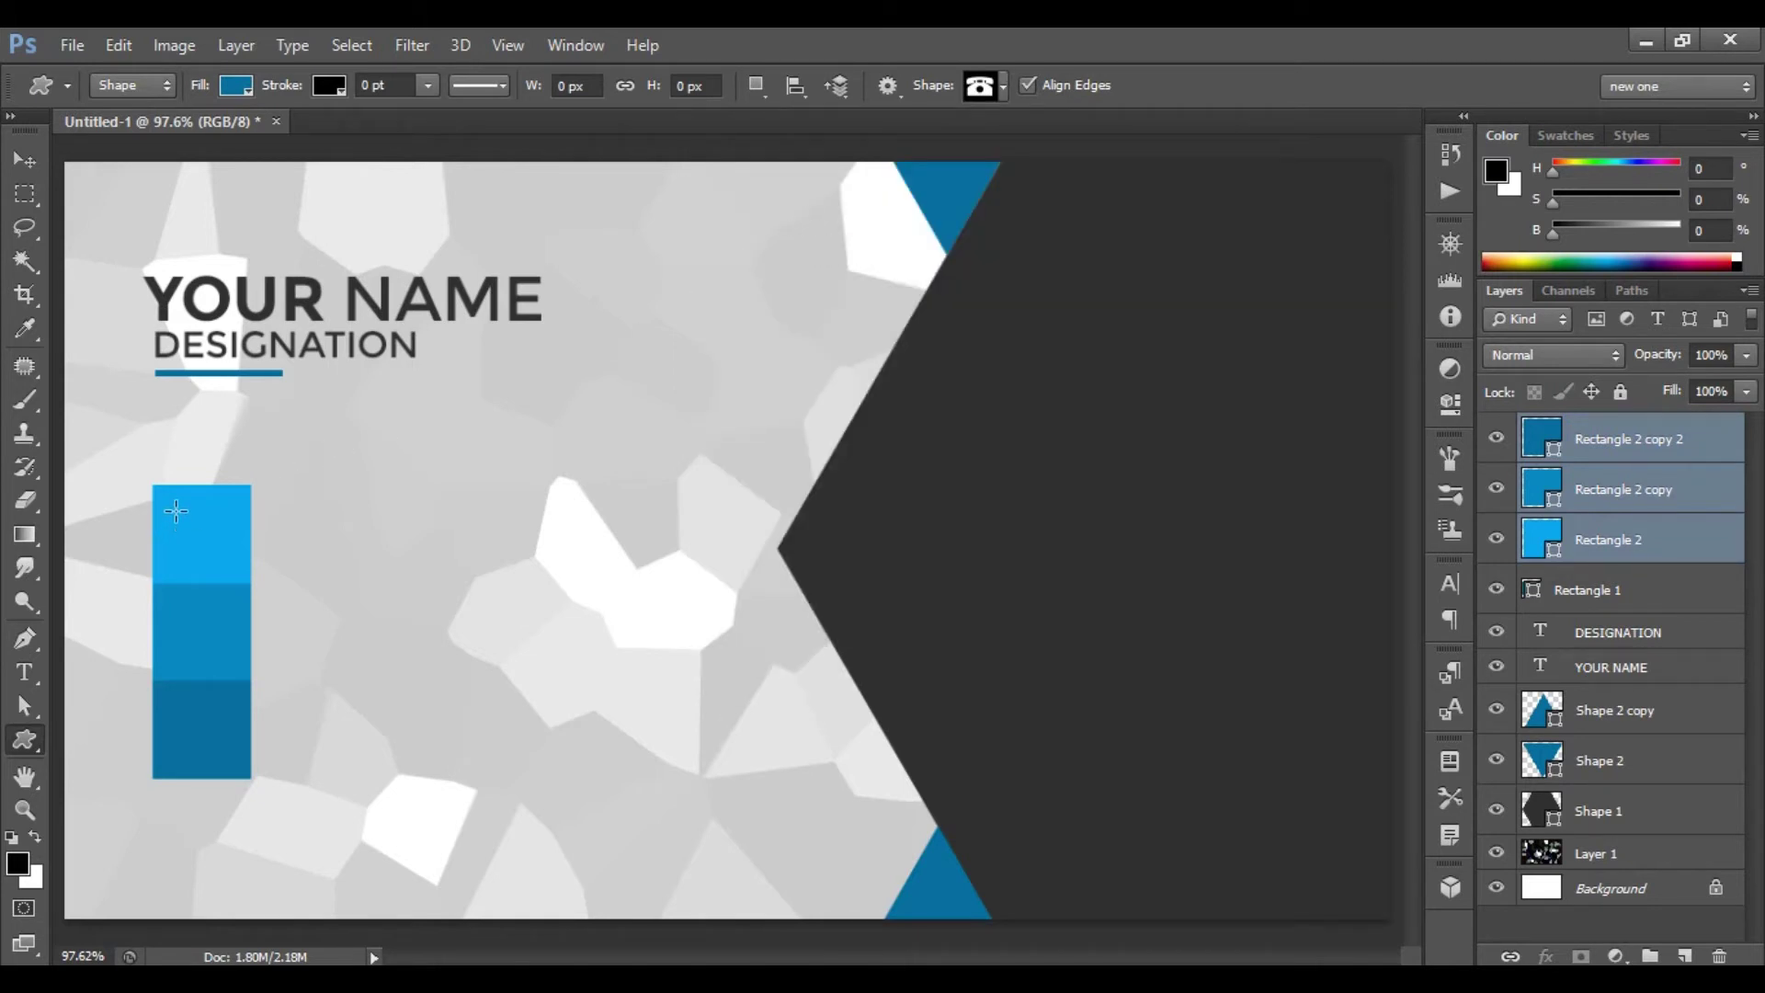
left_click_drag(176, 516, 206, 542)
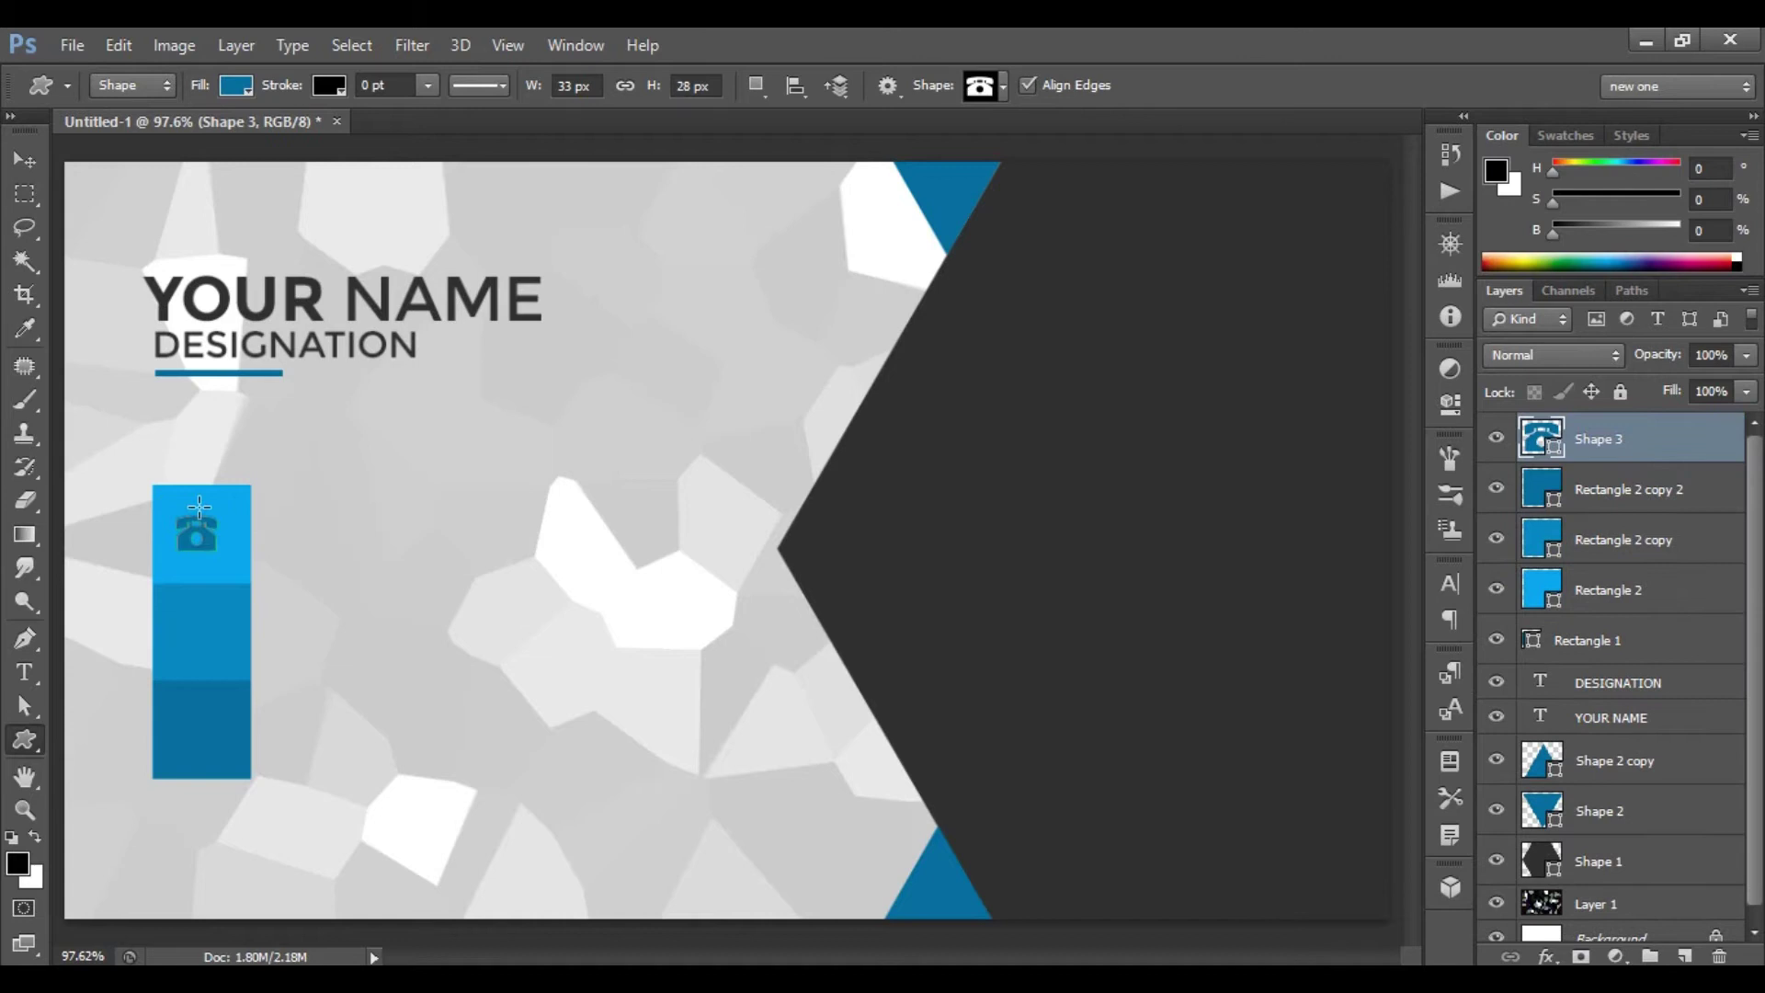
left_click(245, 86)
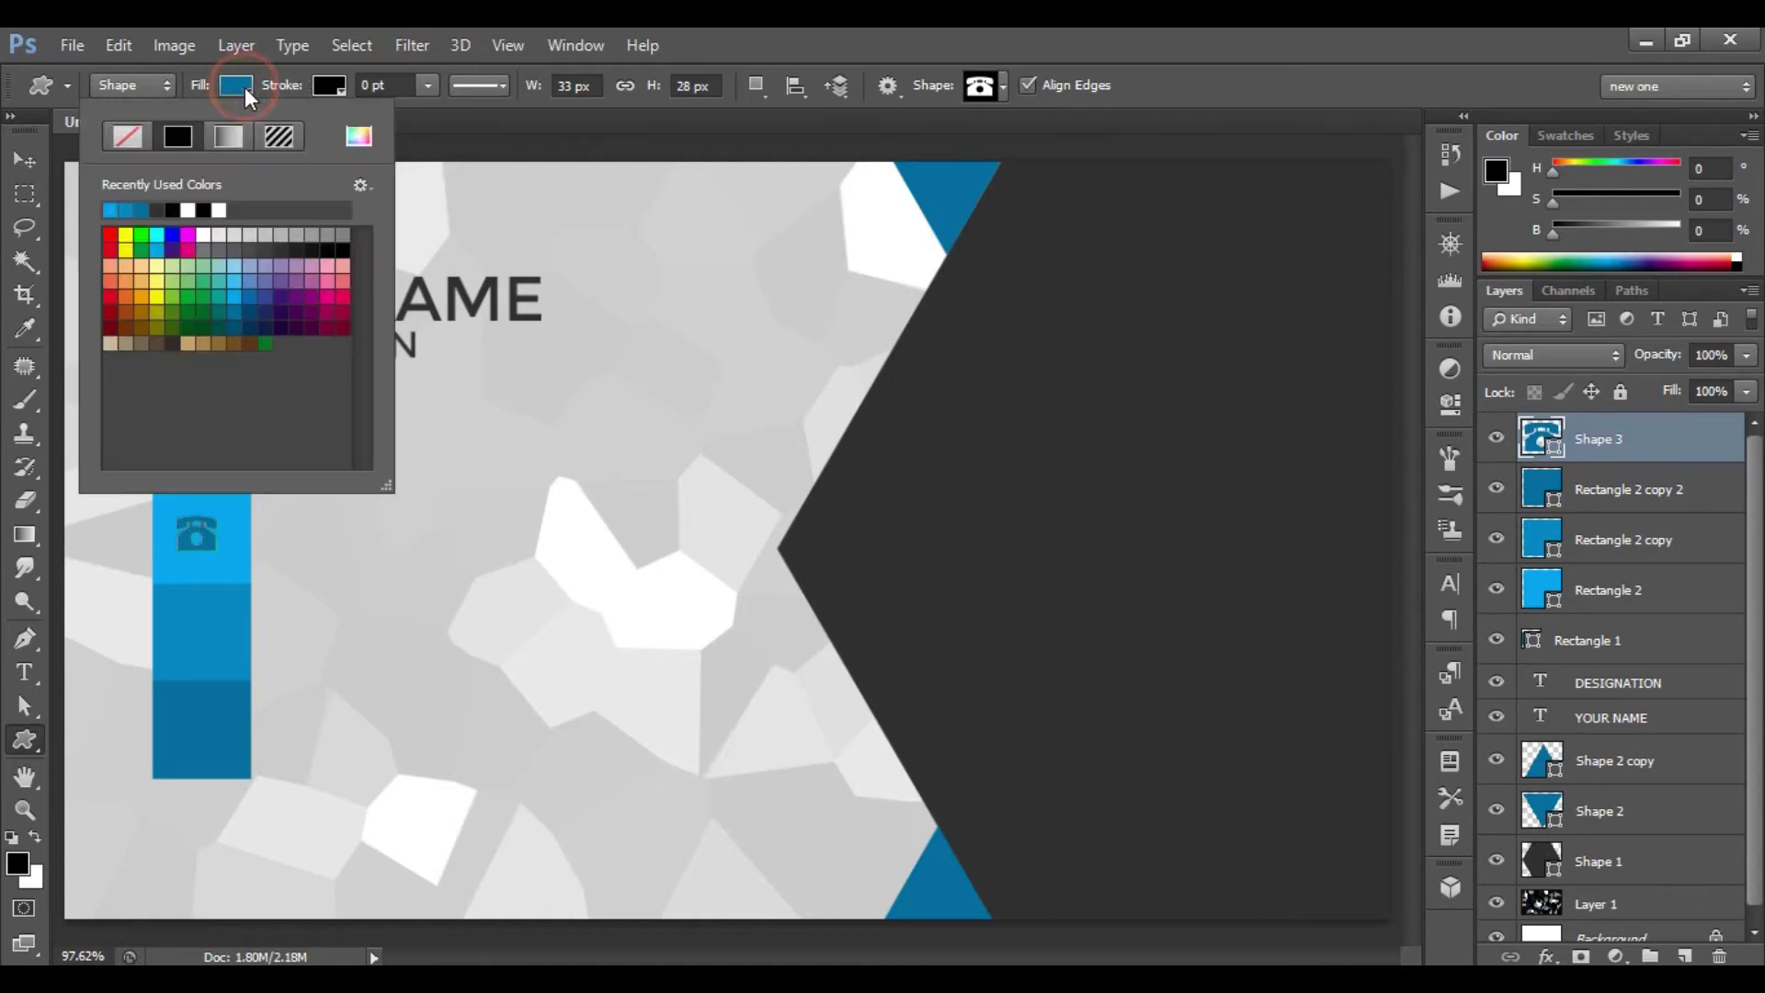
left_click(205, 237)
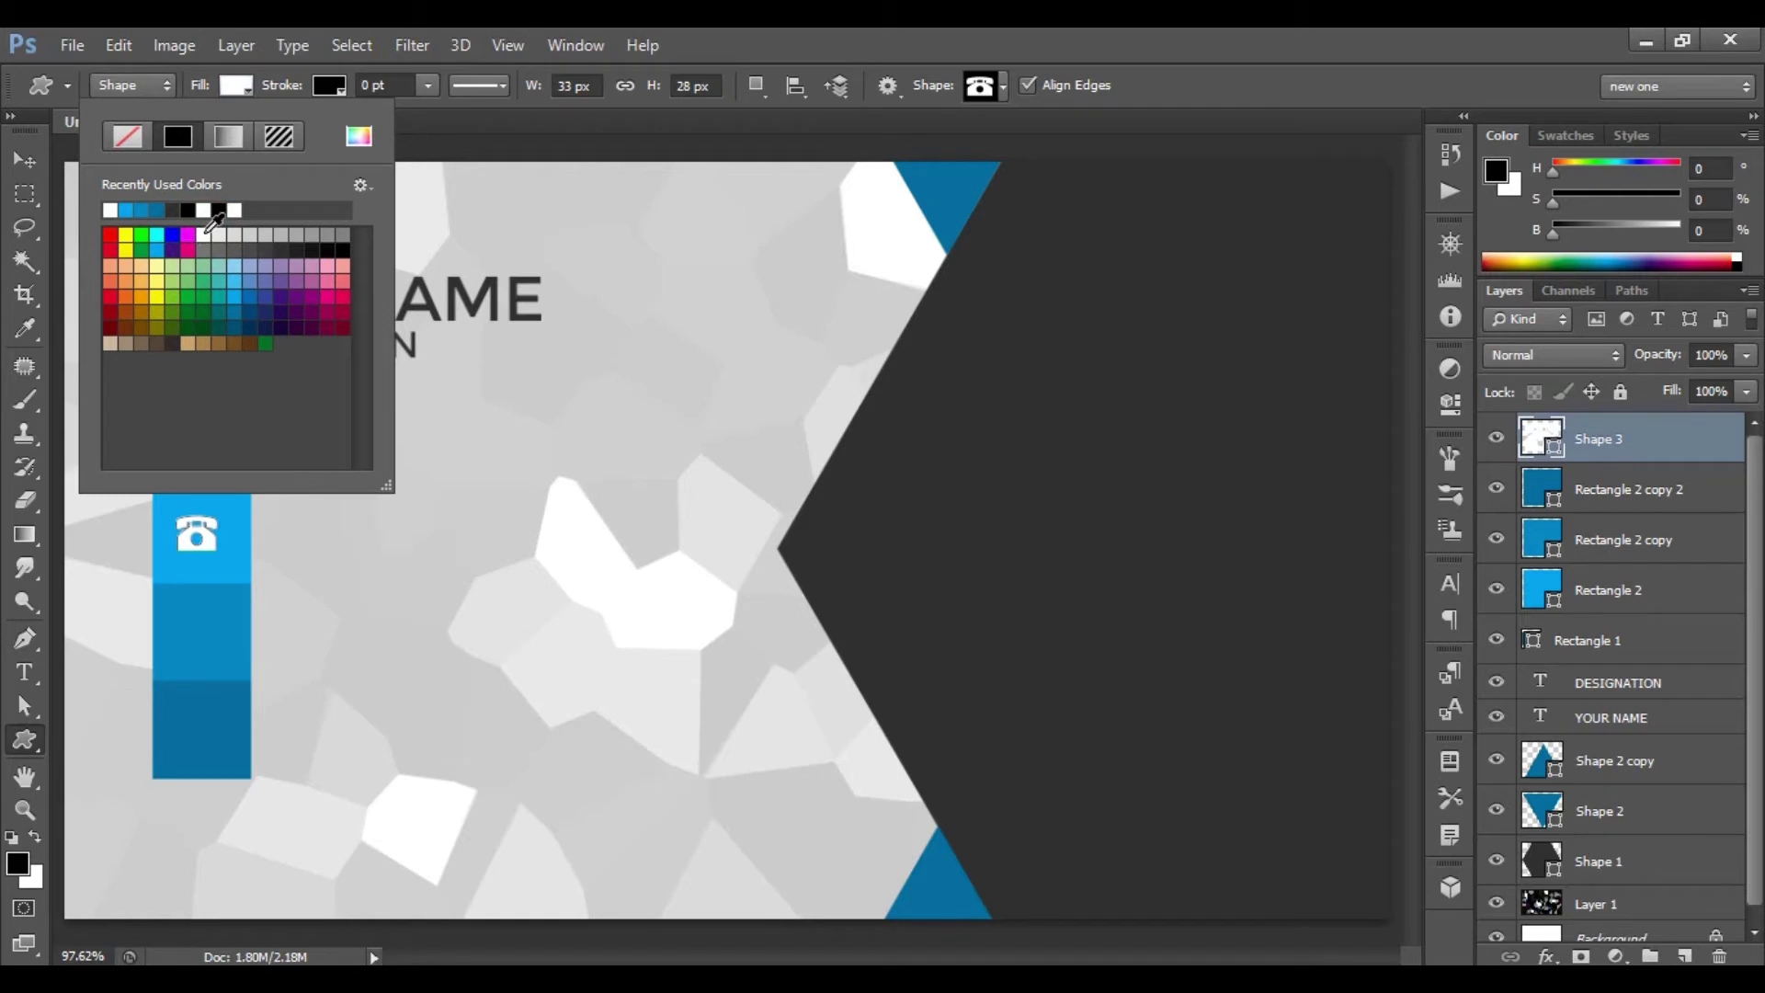
double_click(204, 233)
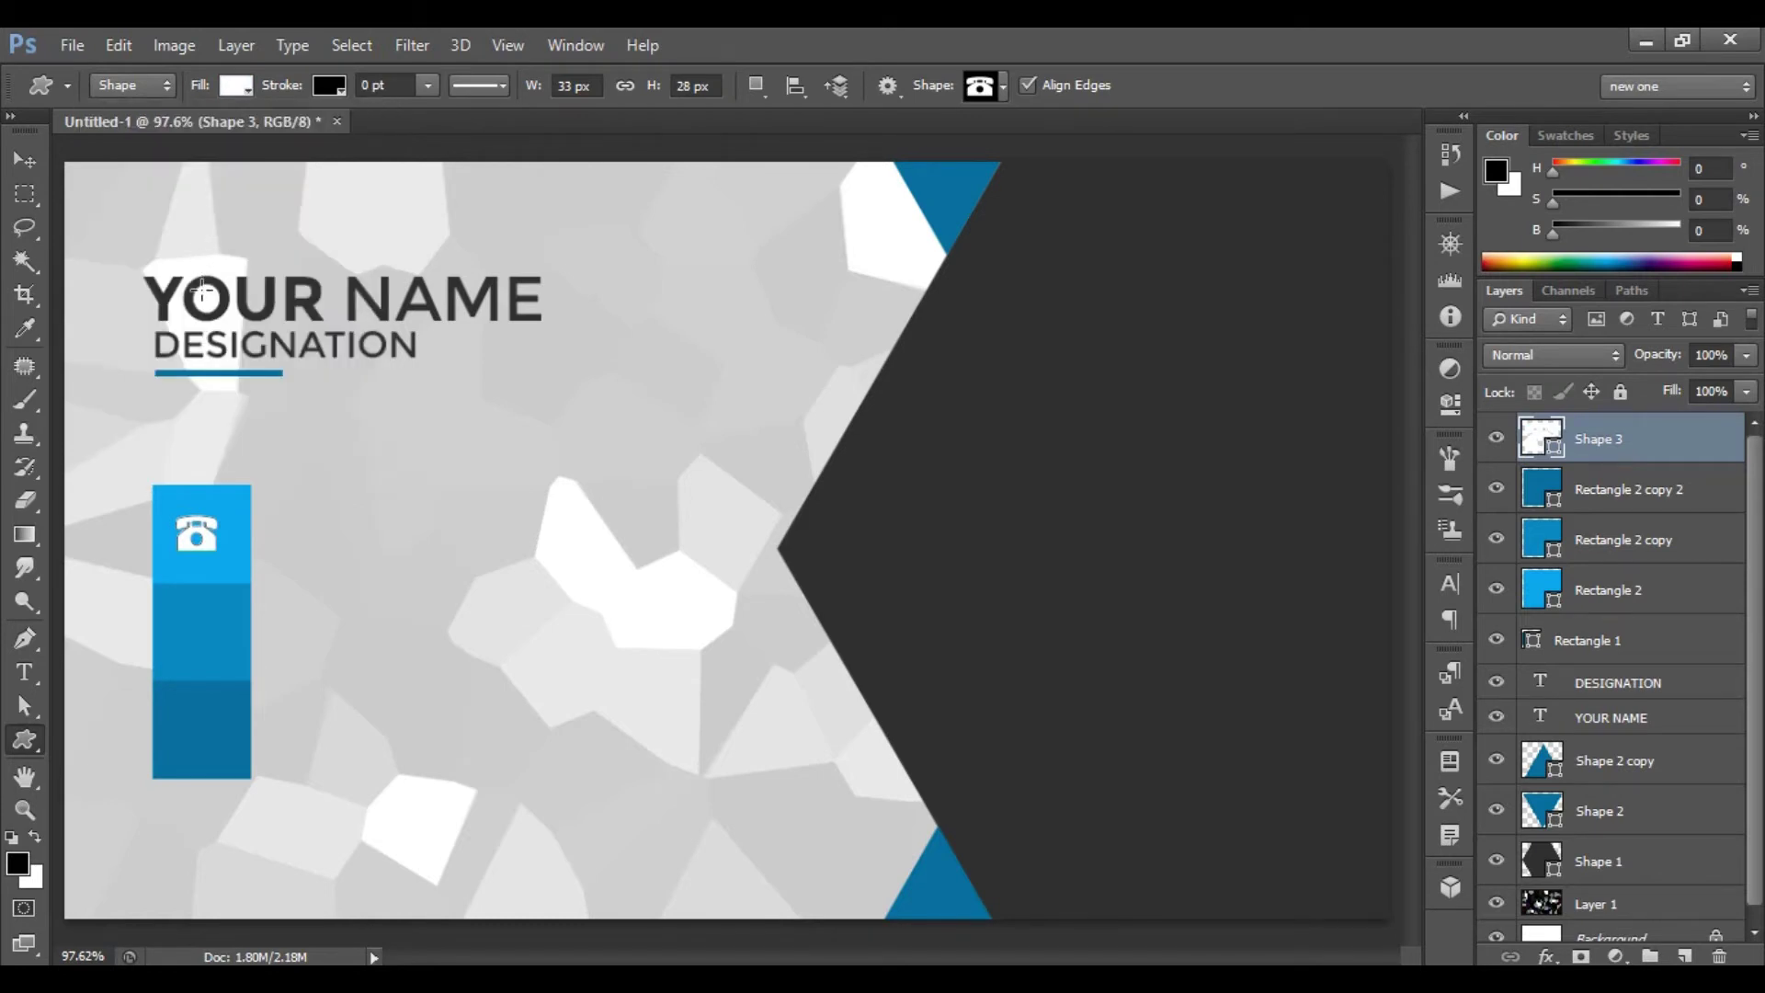
- Enlarge the telephone icon to about 124% and centre it in the block
key("ctrl+t")
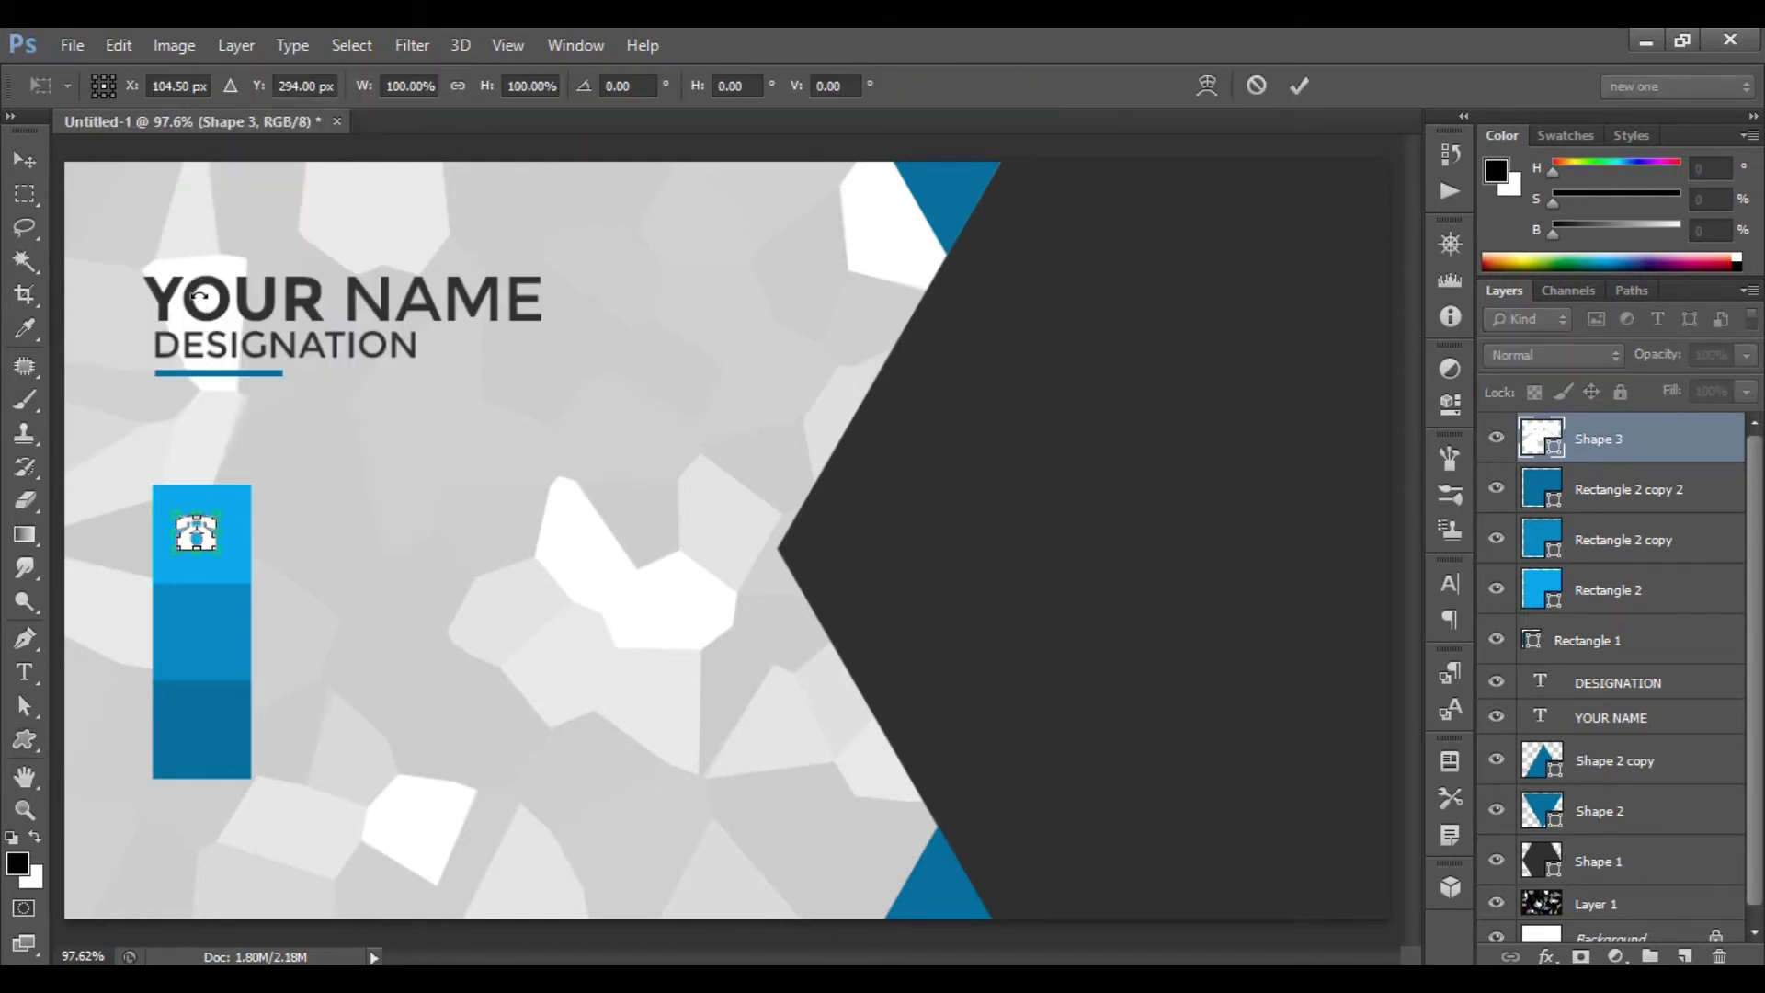
left_click(218, 550)
left_click_drag(219, 551, 229, 557)
key("Right")
key("Right")
key("Right")
key("Right")
key("Right")
key("Down")
key("Down")
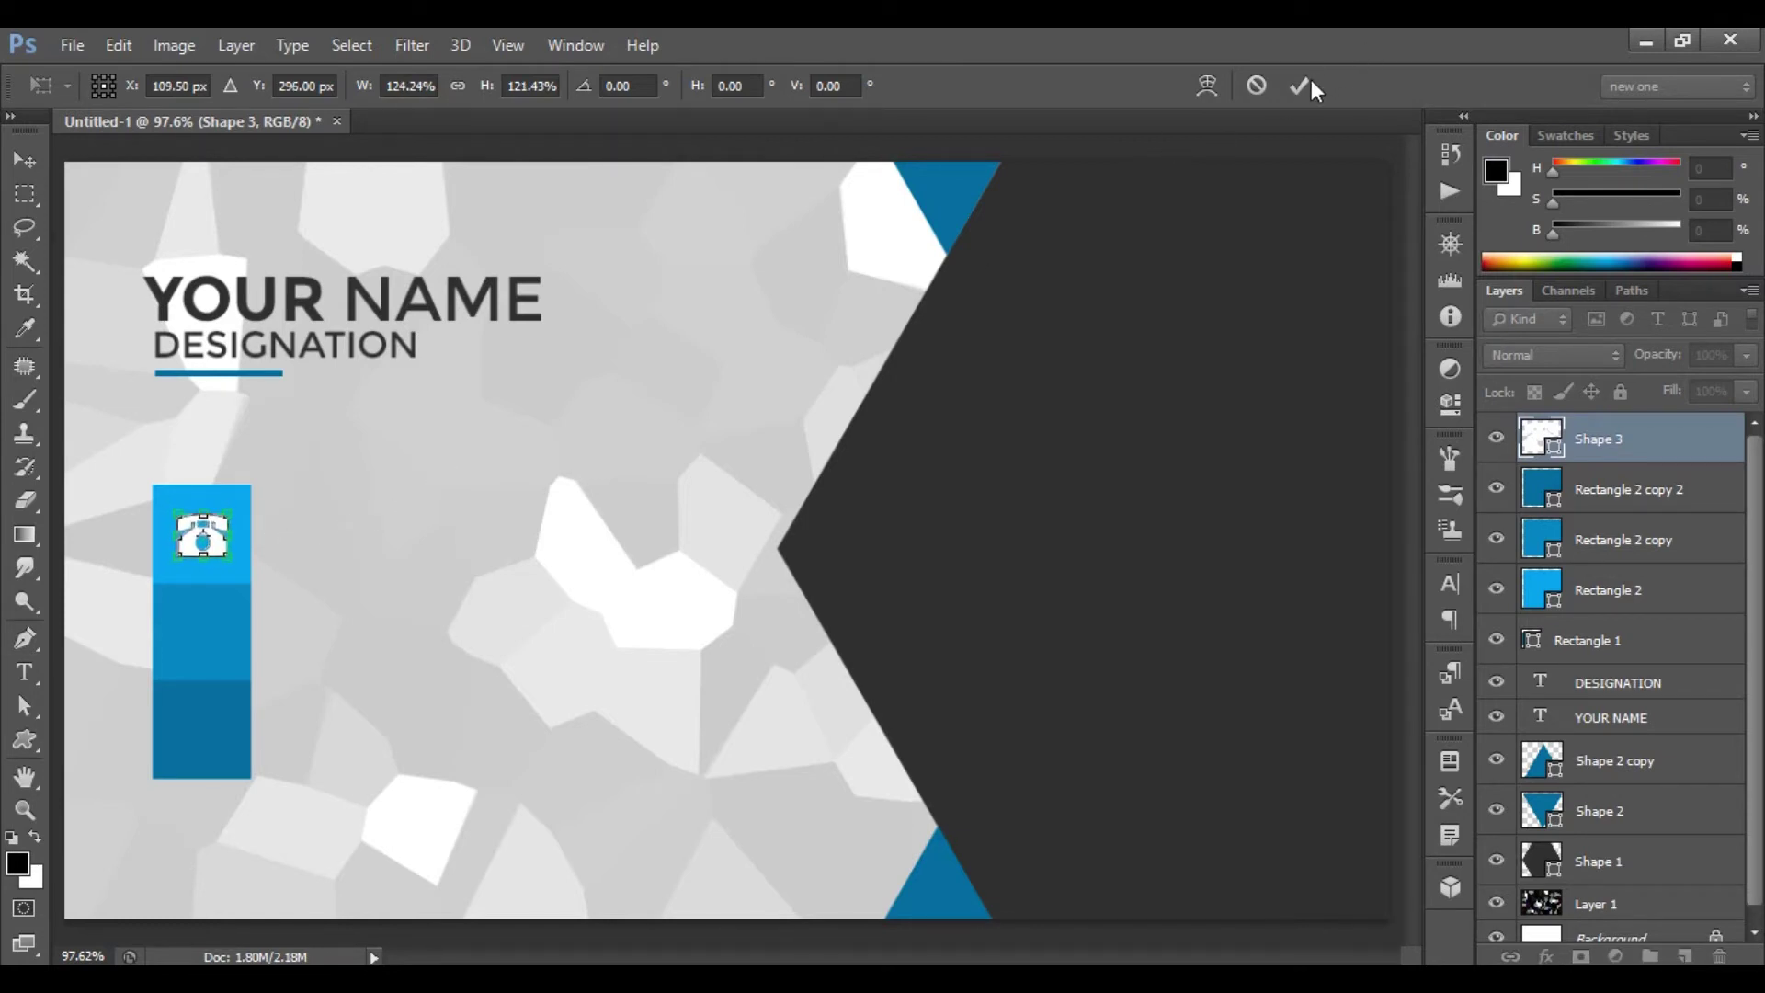
left_click(1300, 85)
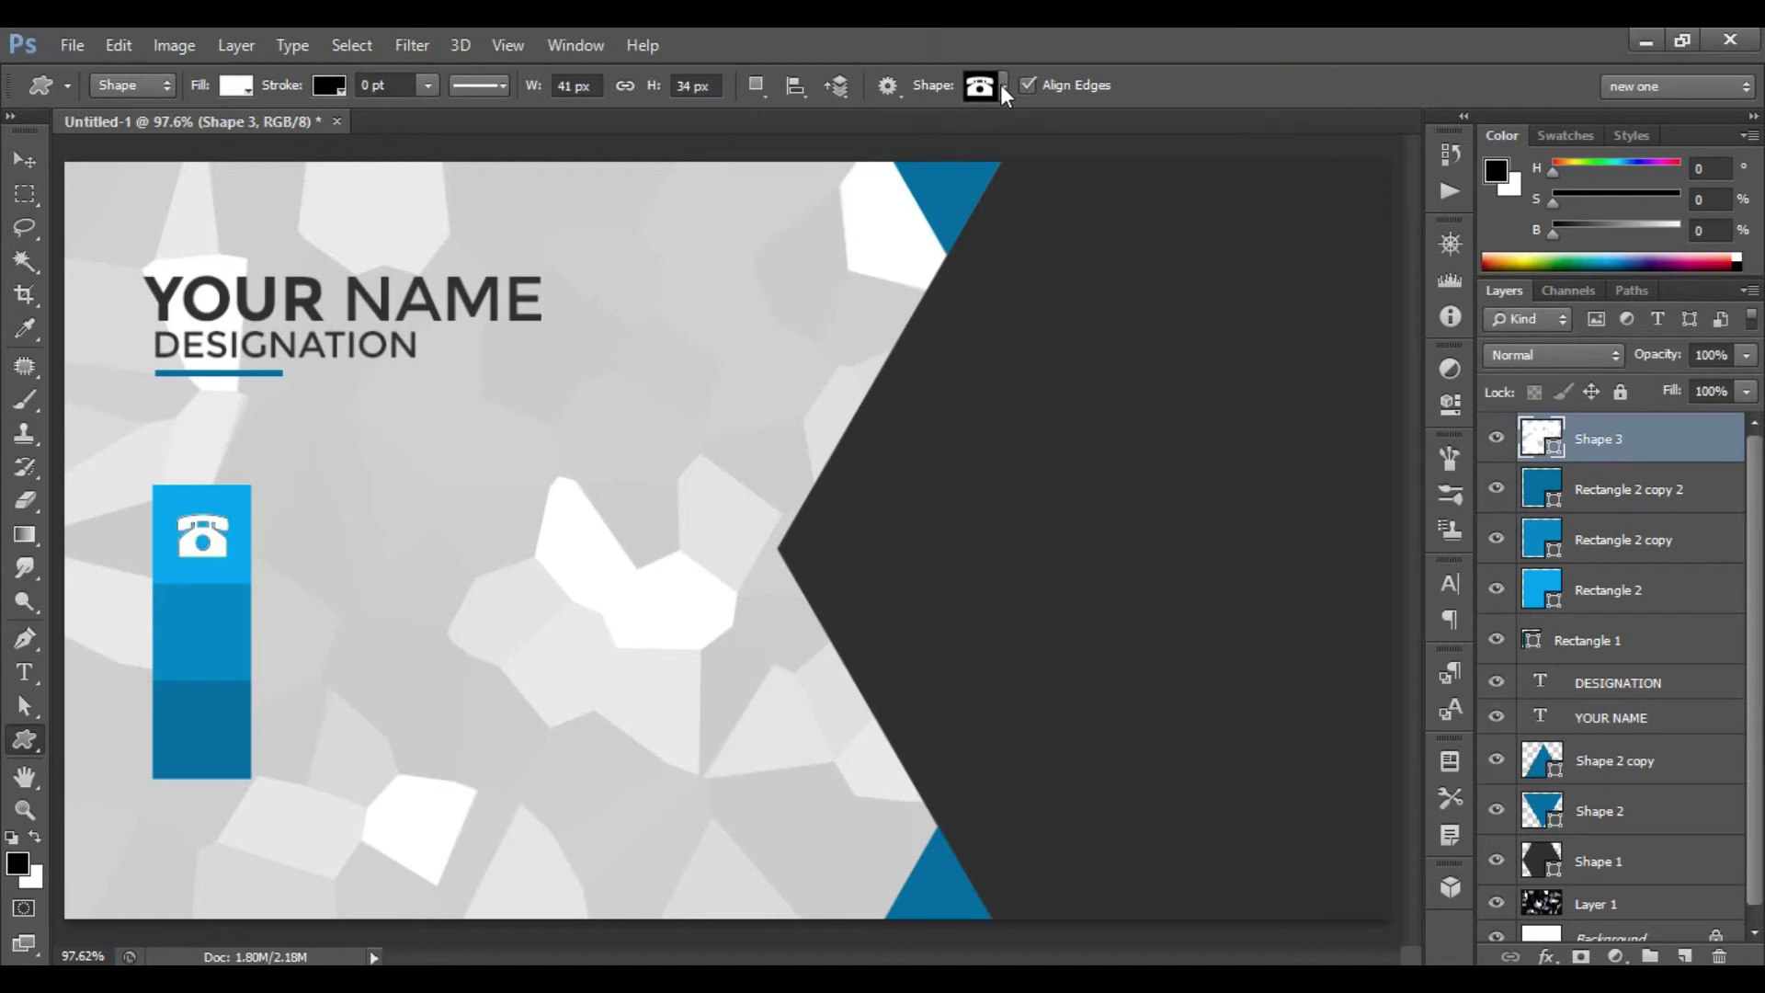
- Draw an Envelope 1 shape in the middle block and scale it to about 121%
left_click(1002, 86)
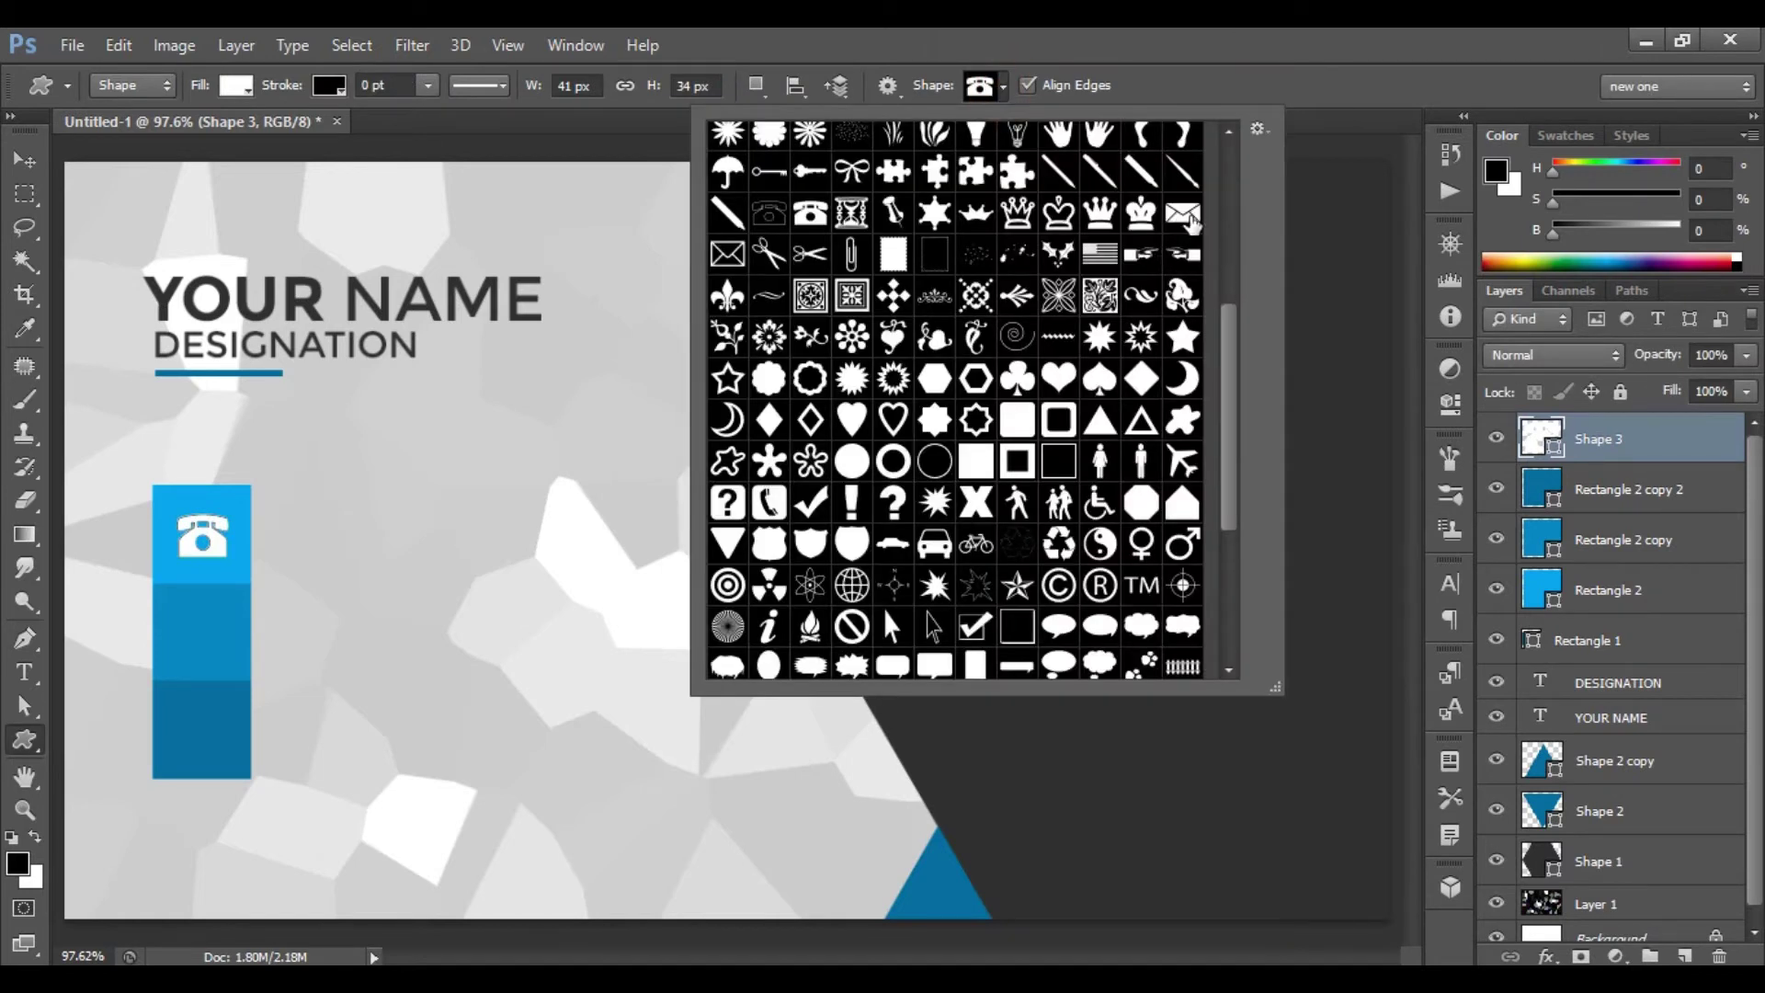
left_click(1186, 217)
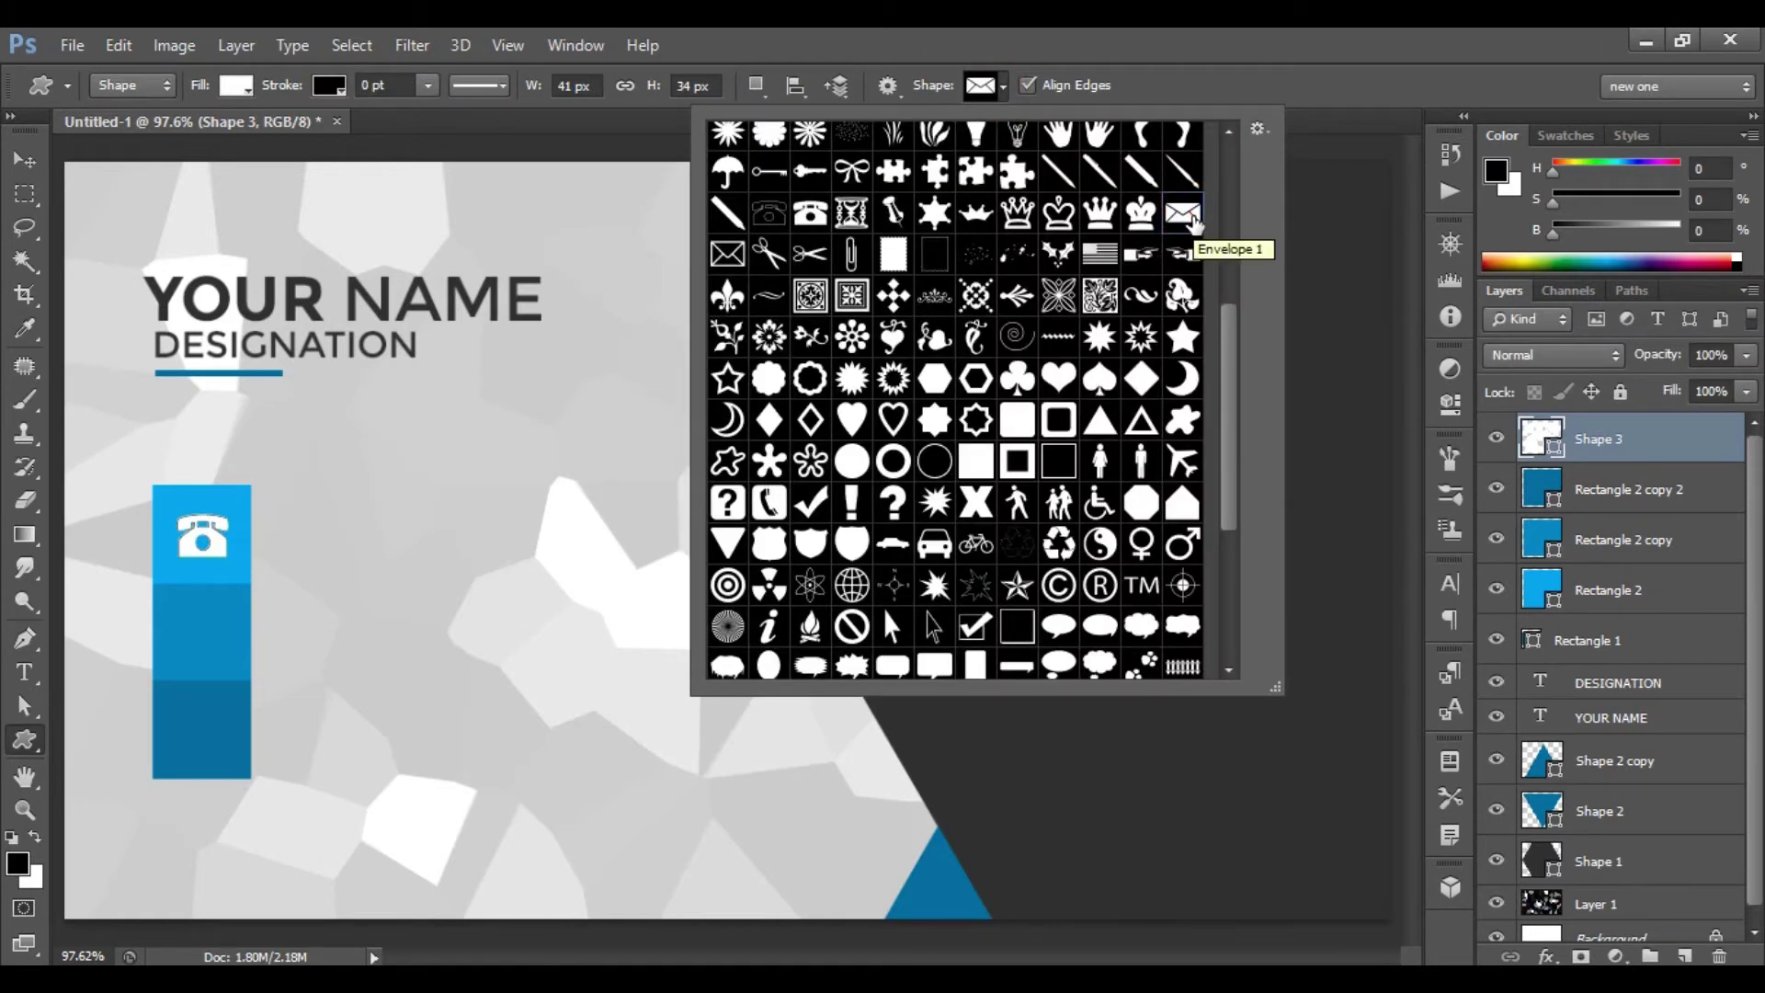
double_click(1186, 217)
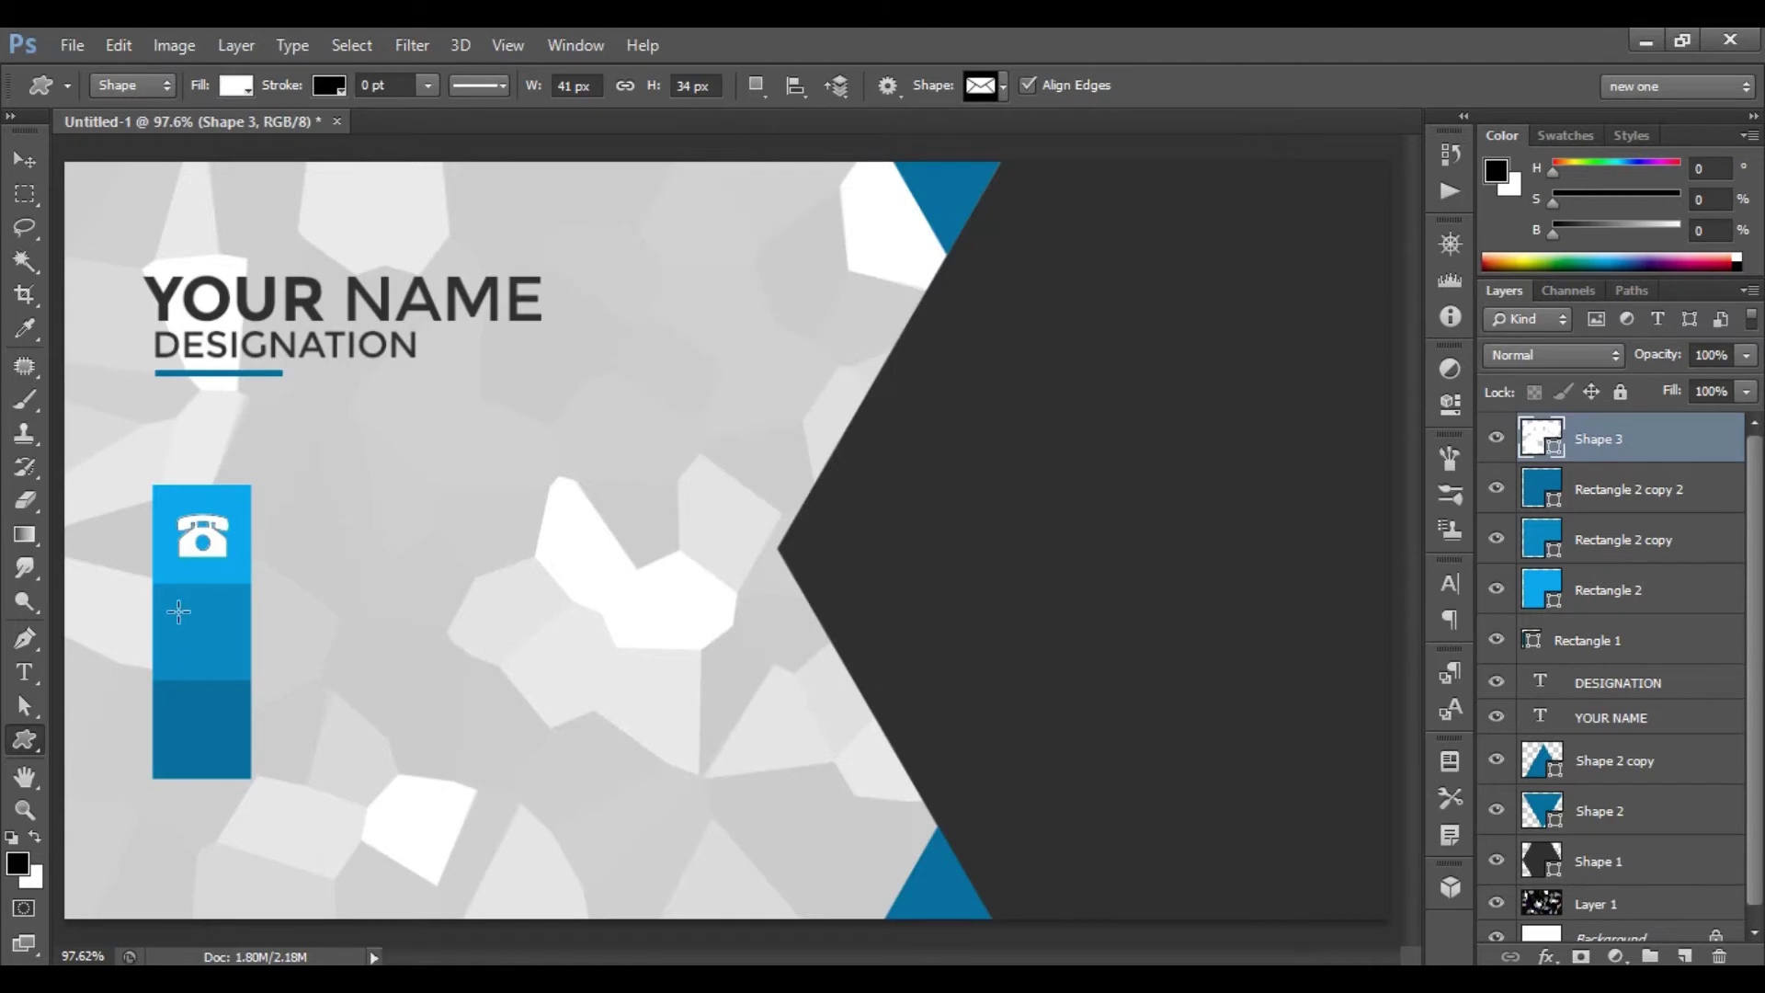
left_click_drag(180, 623, 226, 648)
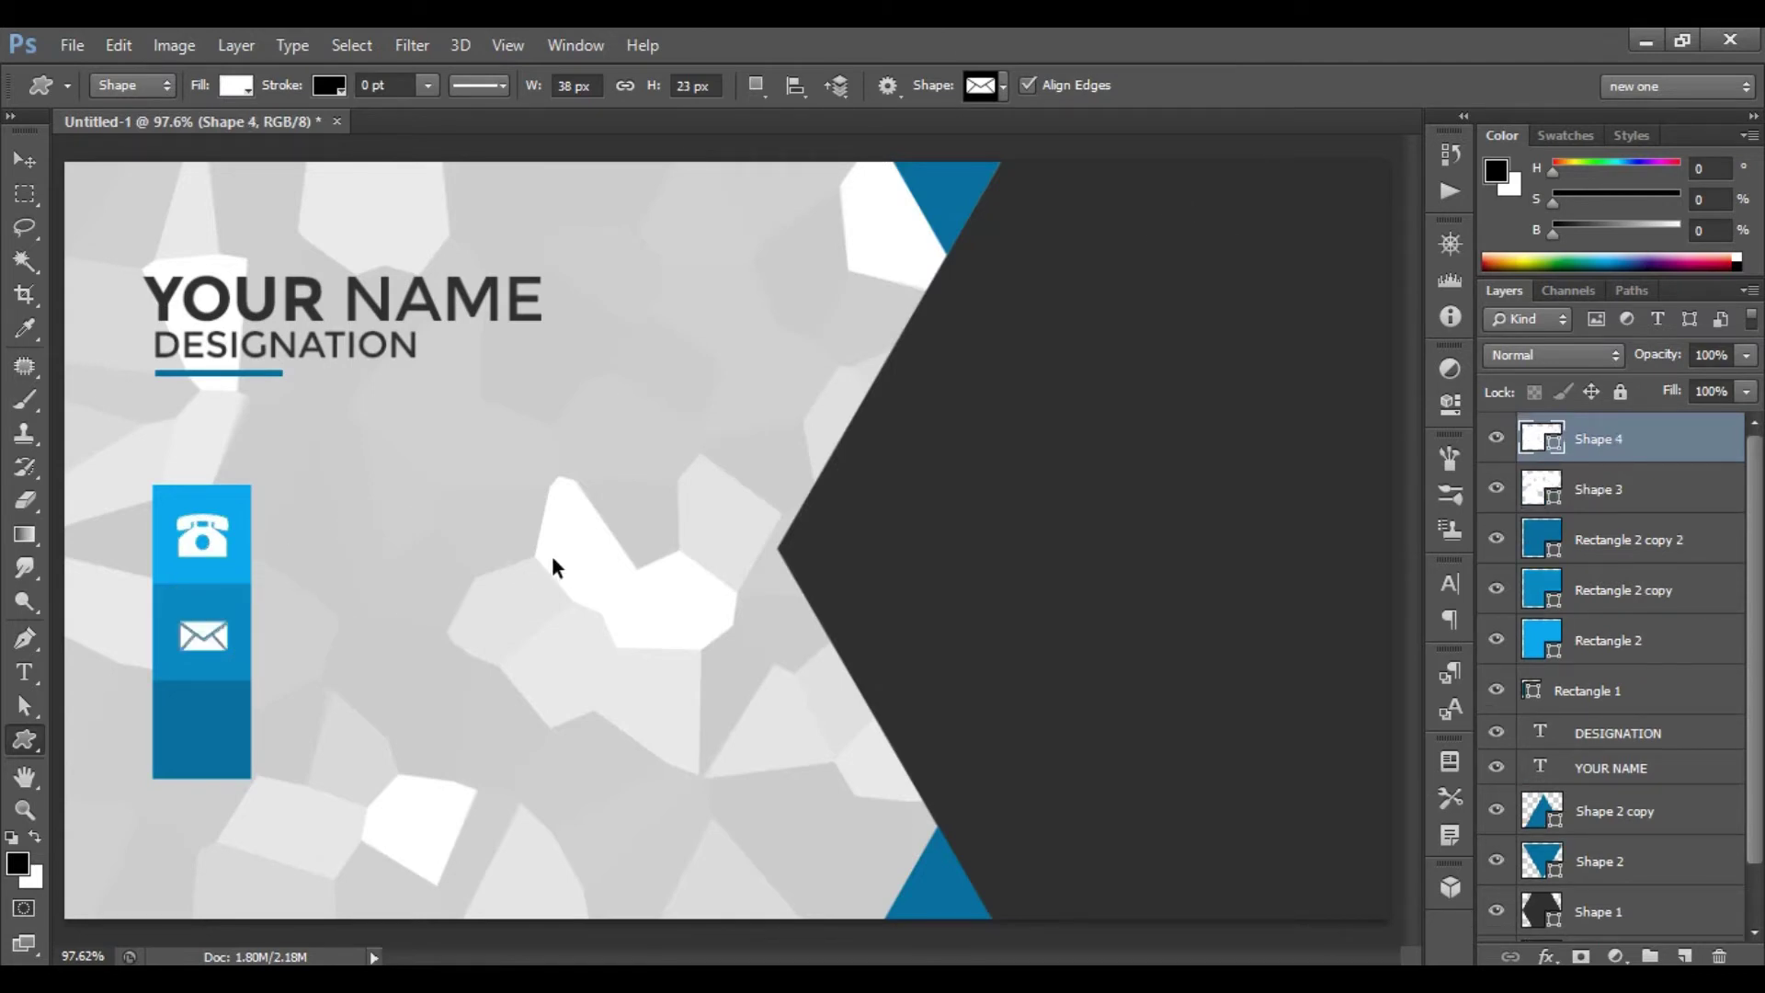
key("ctrl+t")
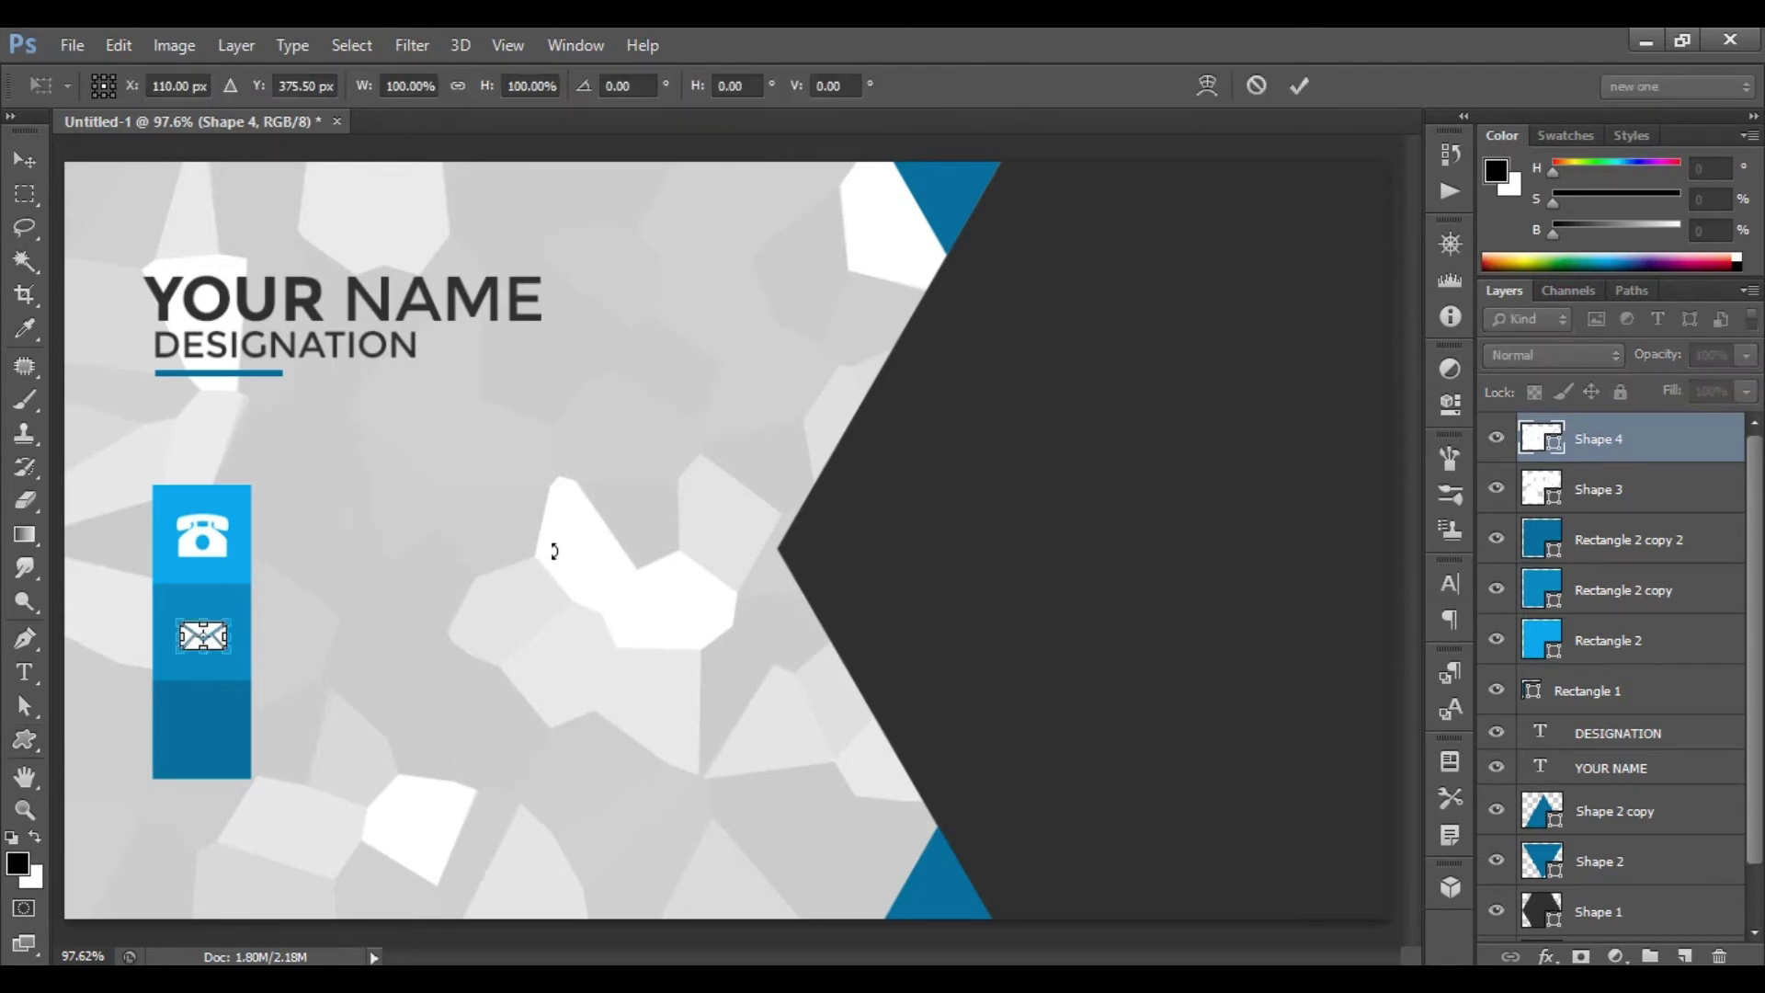
left_click_drag(228, 651, 235, 655)
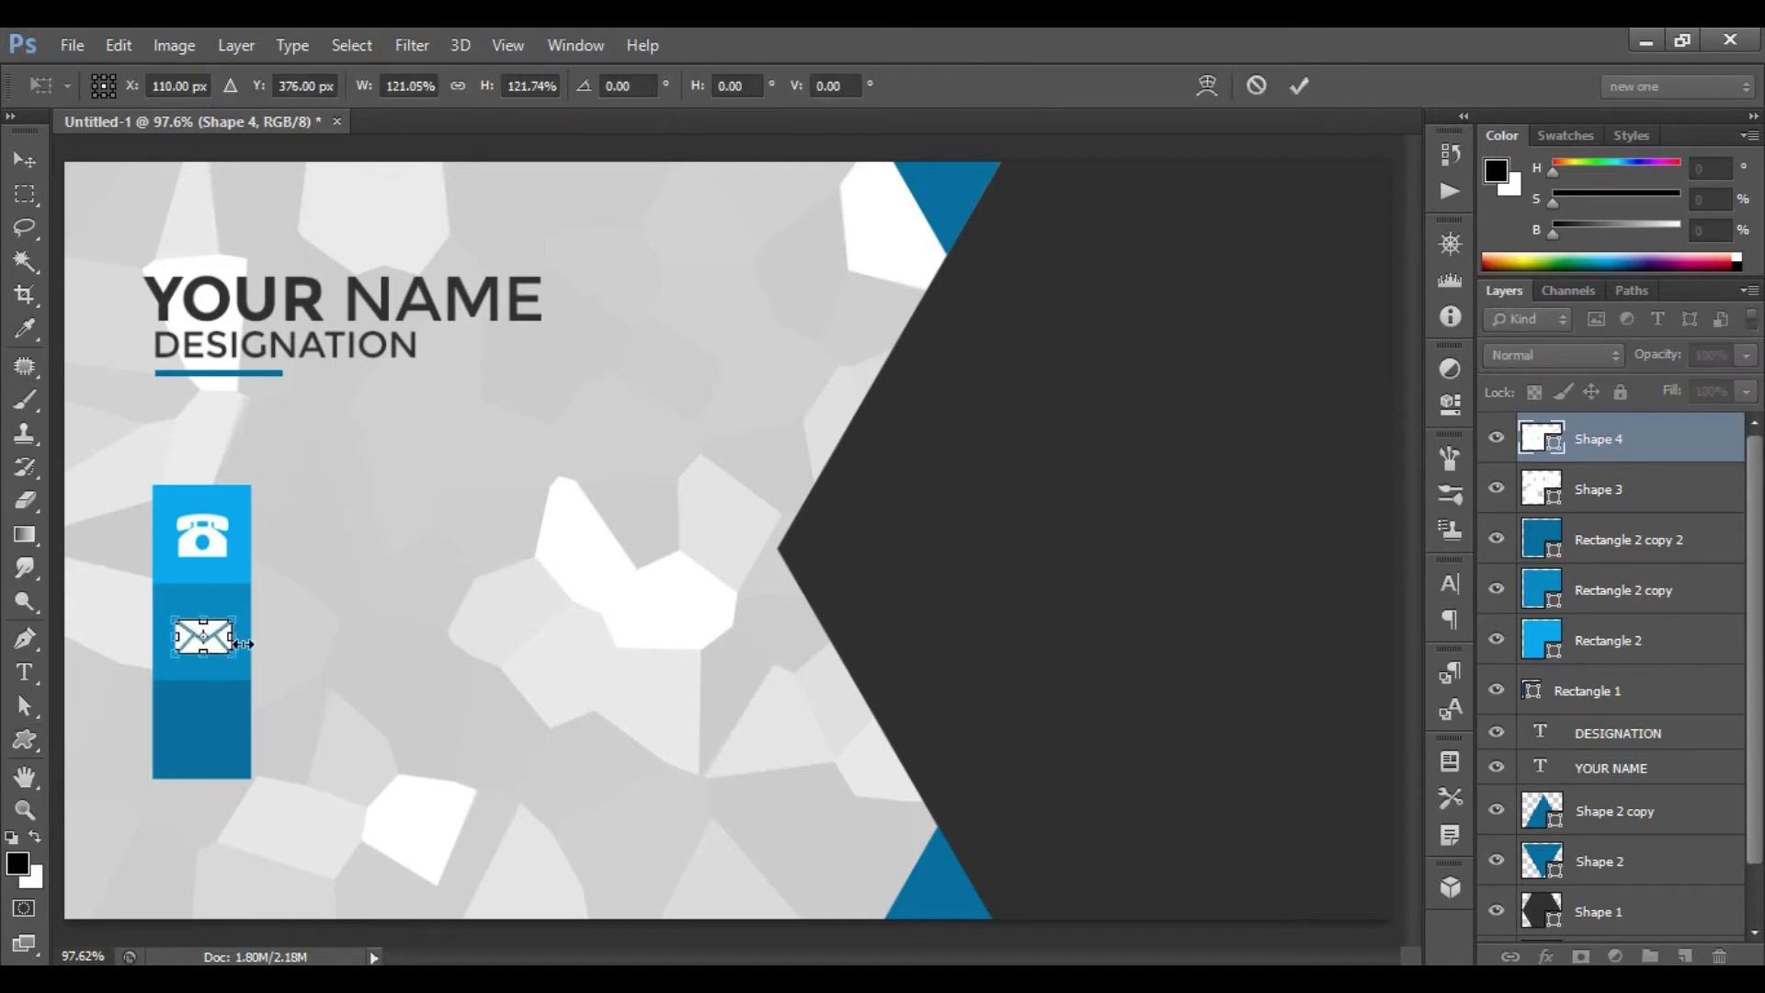
left_click(1299, 86)
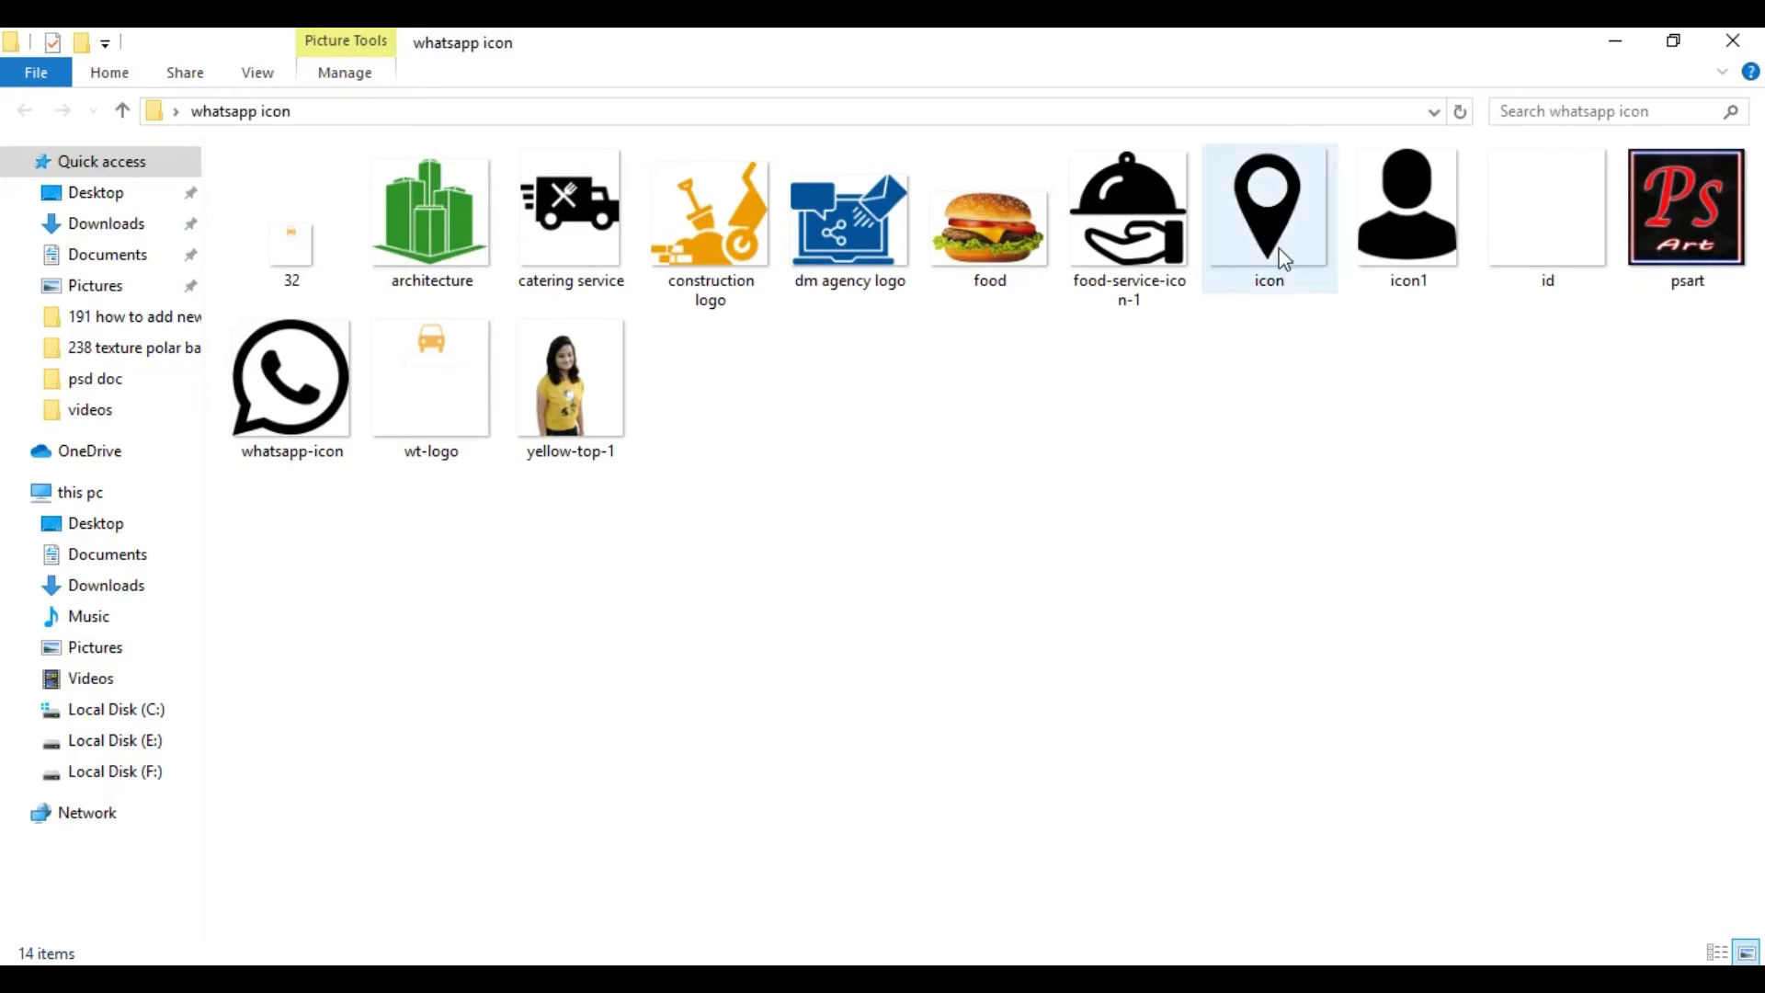
- Place the location pin icon image into the card and rasterize its layer
left_click_drag(1281, 267, 722, 613)
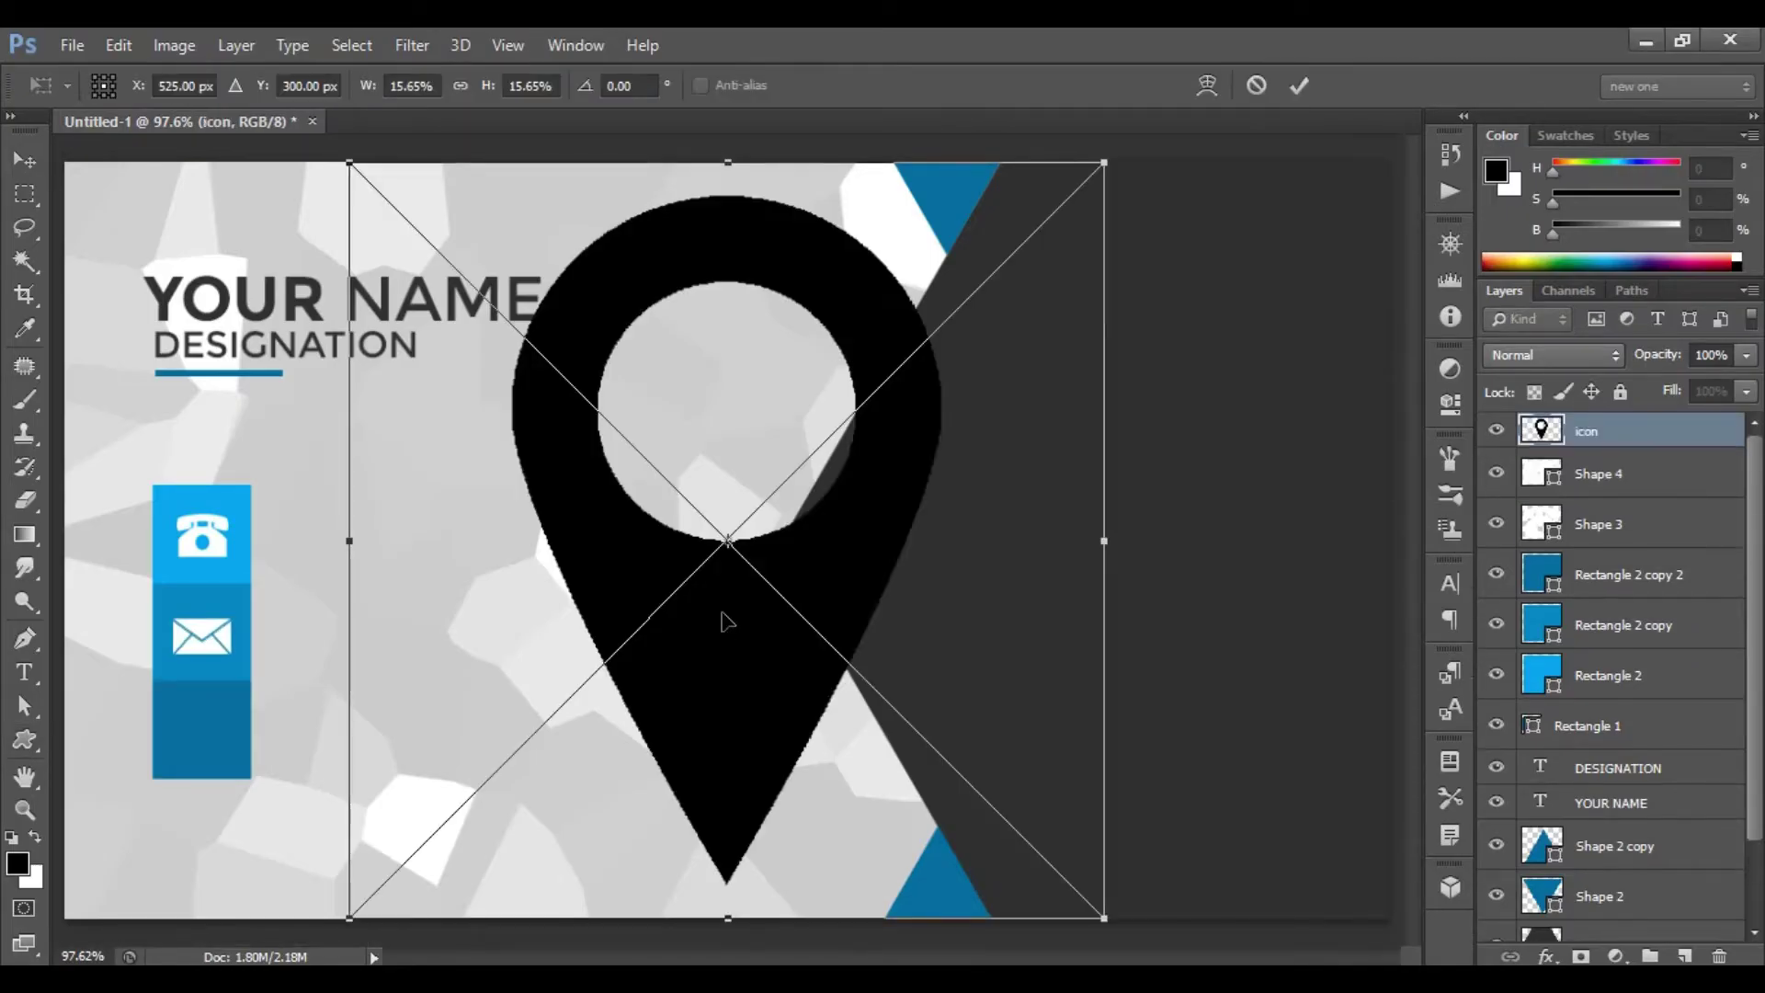
left_click(1299, 82)
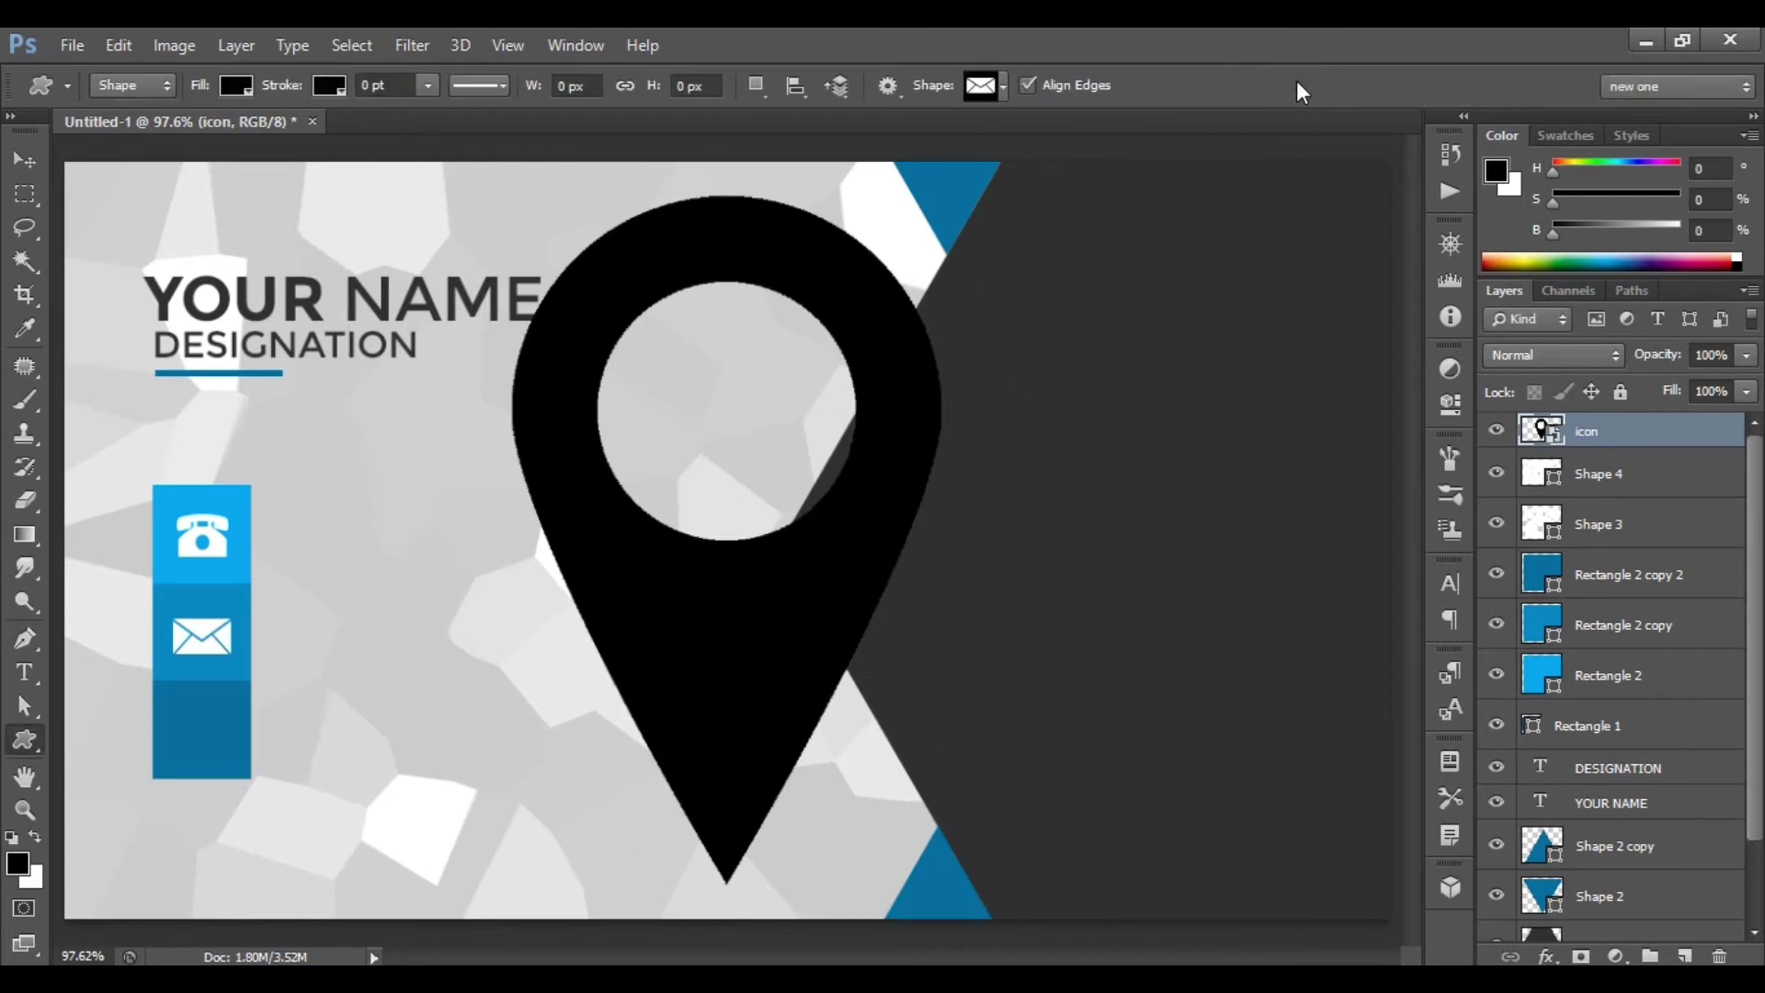
right_click(1619, 430)
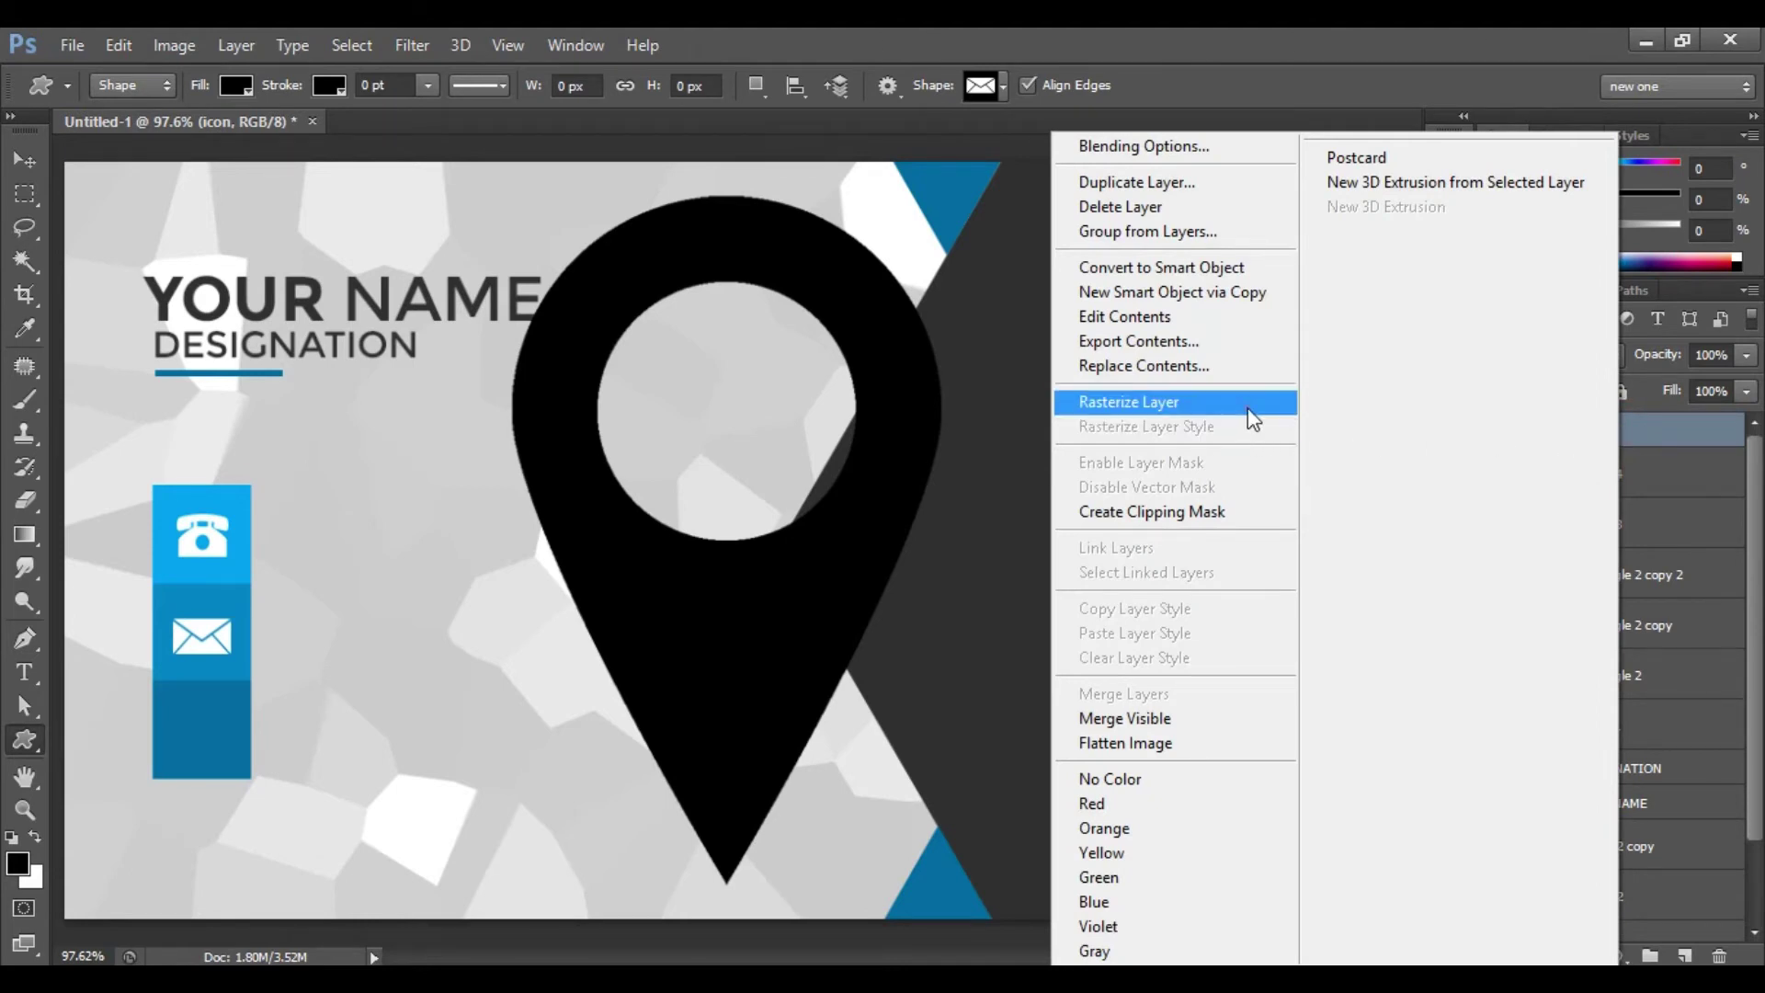
left_click(1249, 407)
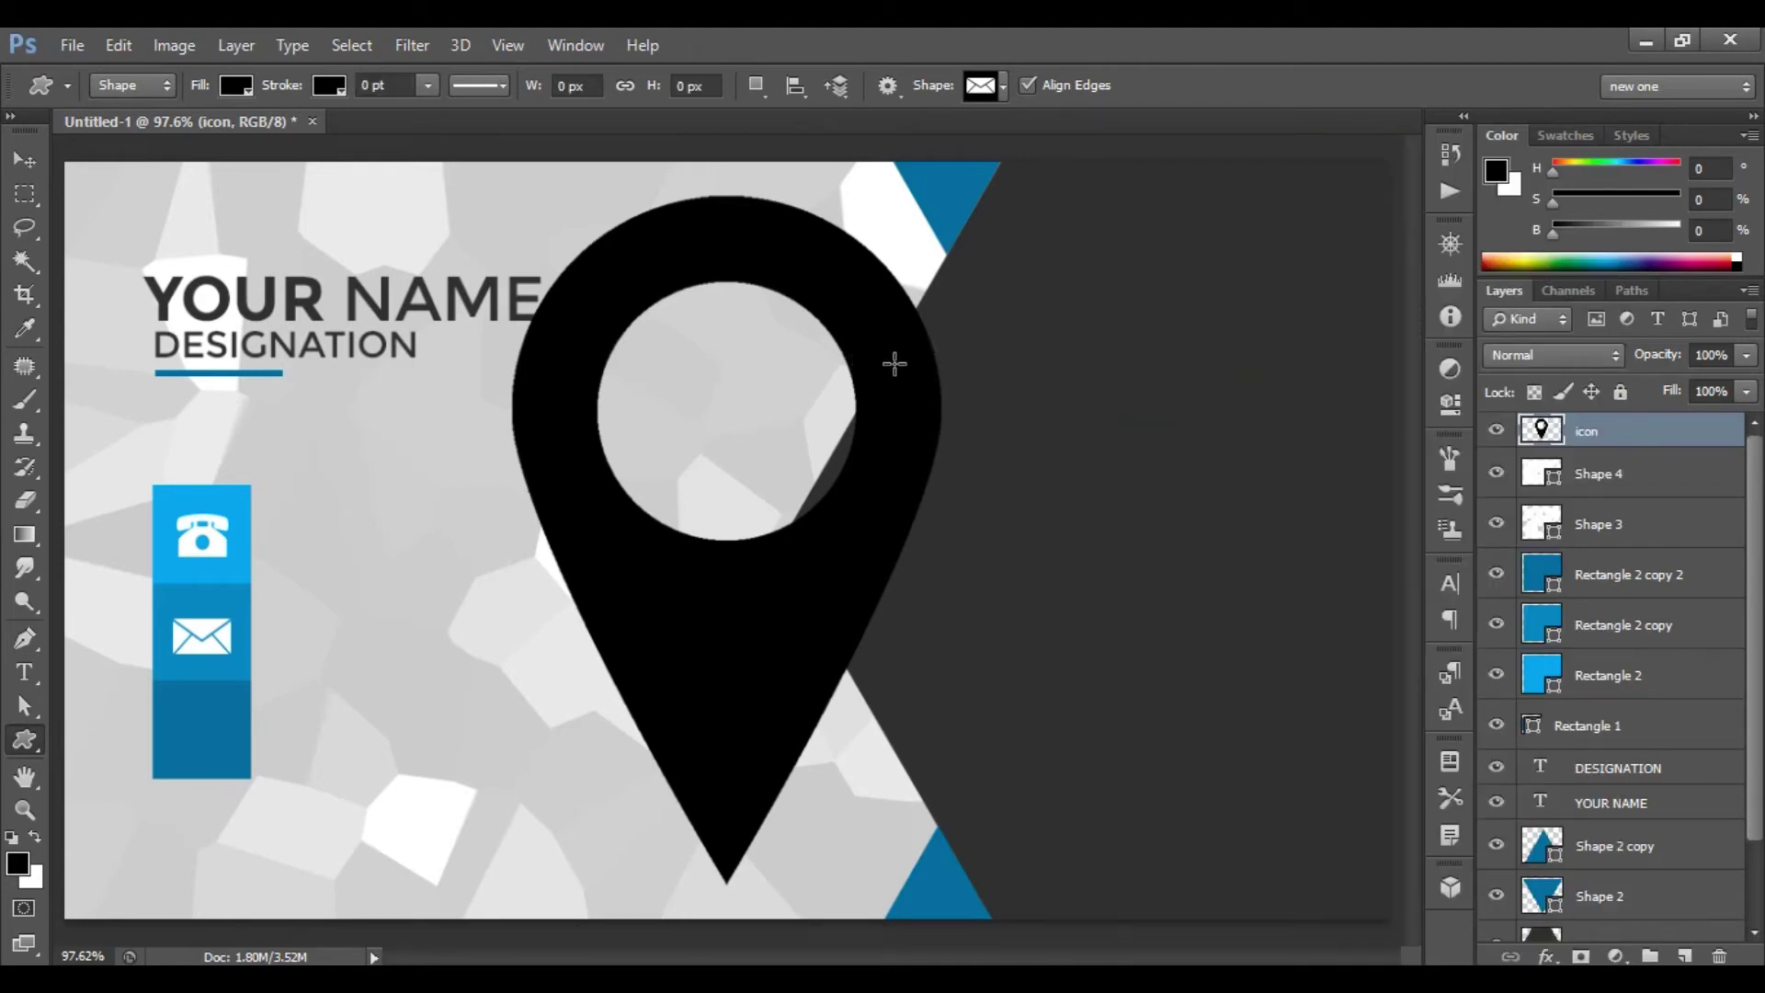
- Fill the pin with white and shrink it into the bottom blue box
left_click_drag(1539, 430, 1545, 443)
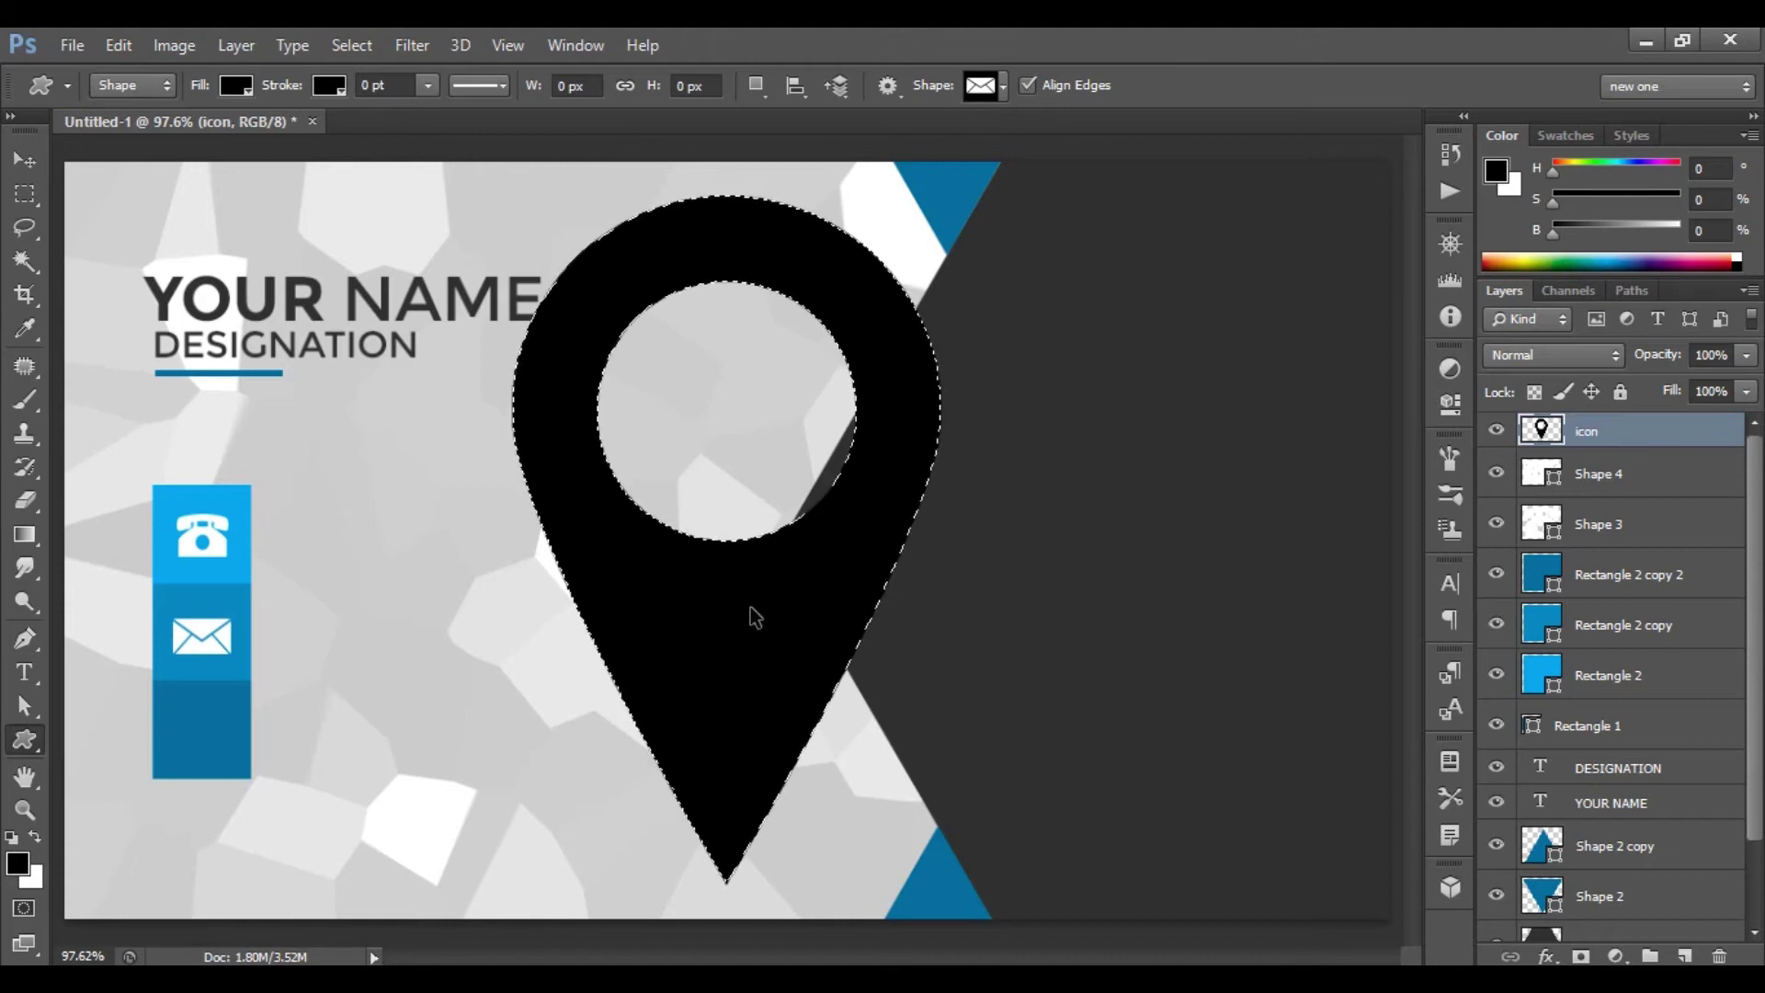
key("Delete")
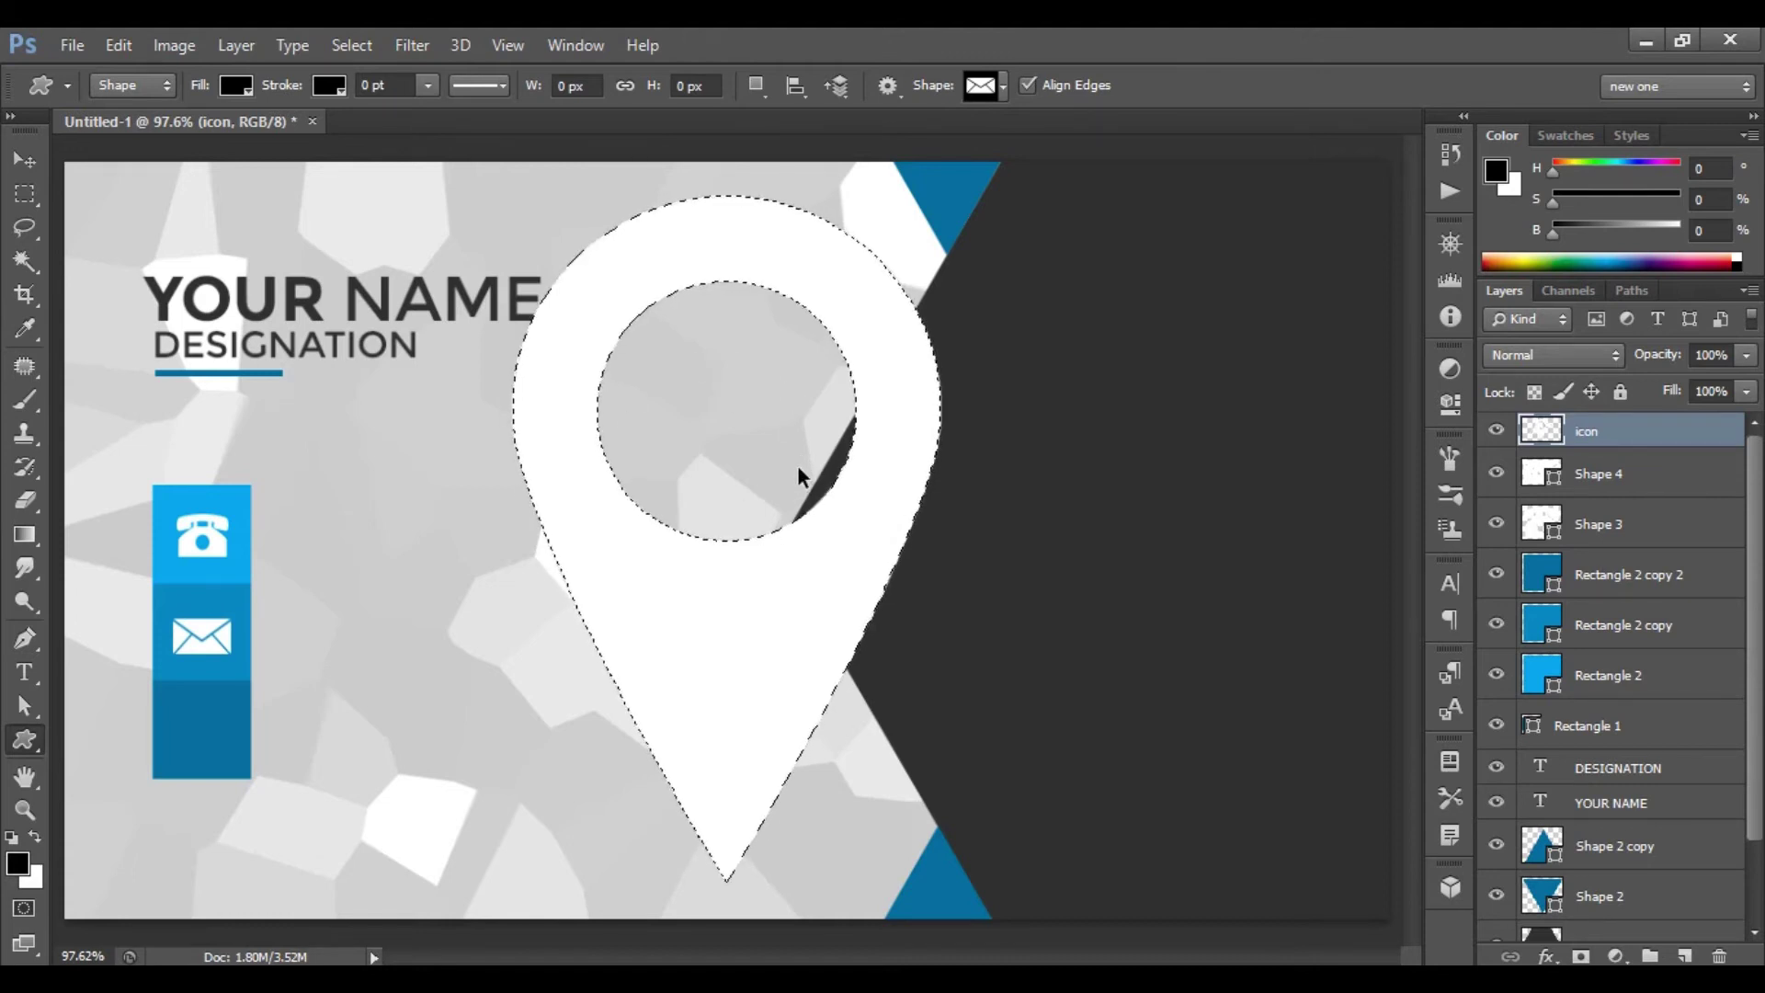
key("ctrl+d")
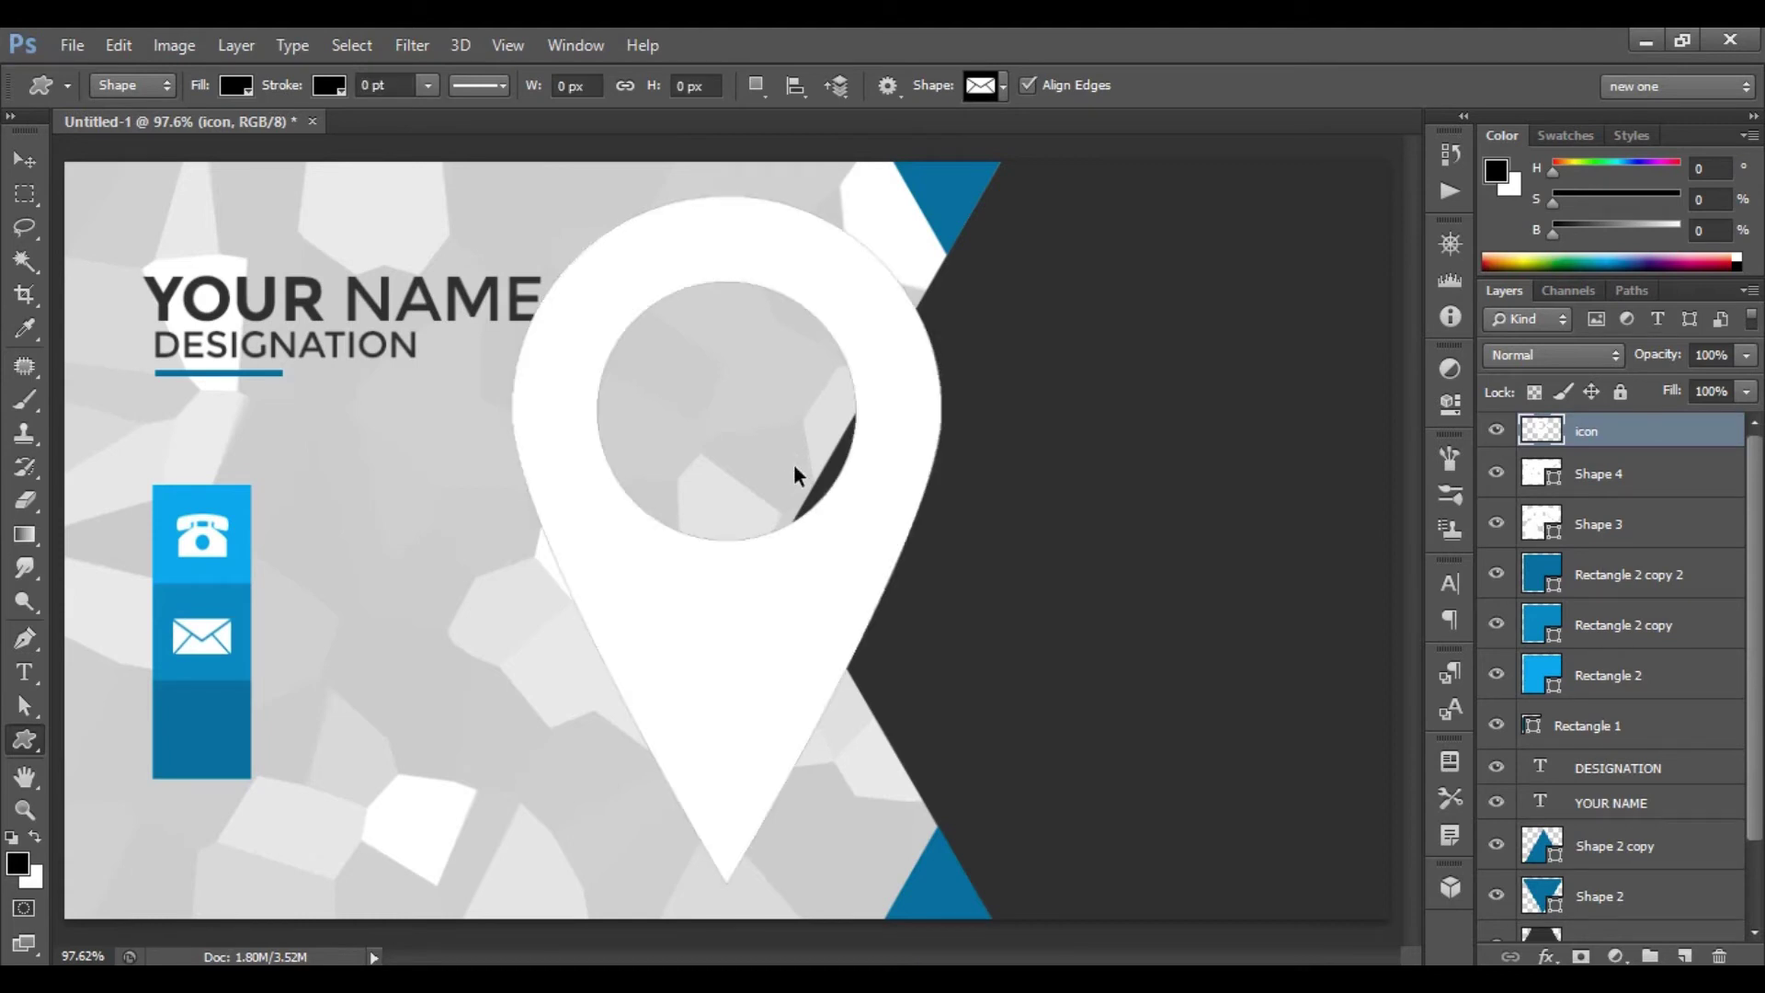
key("ctrl+t")
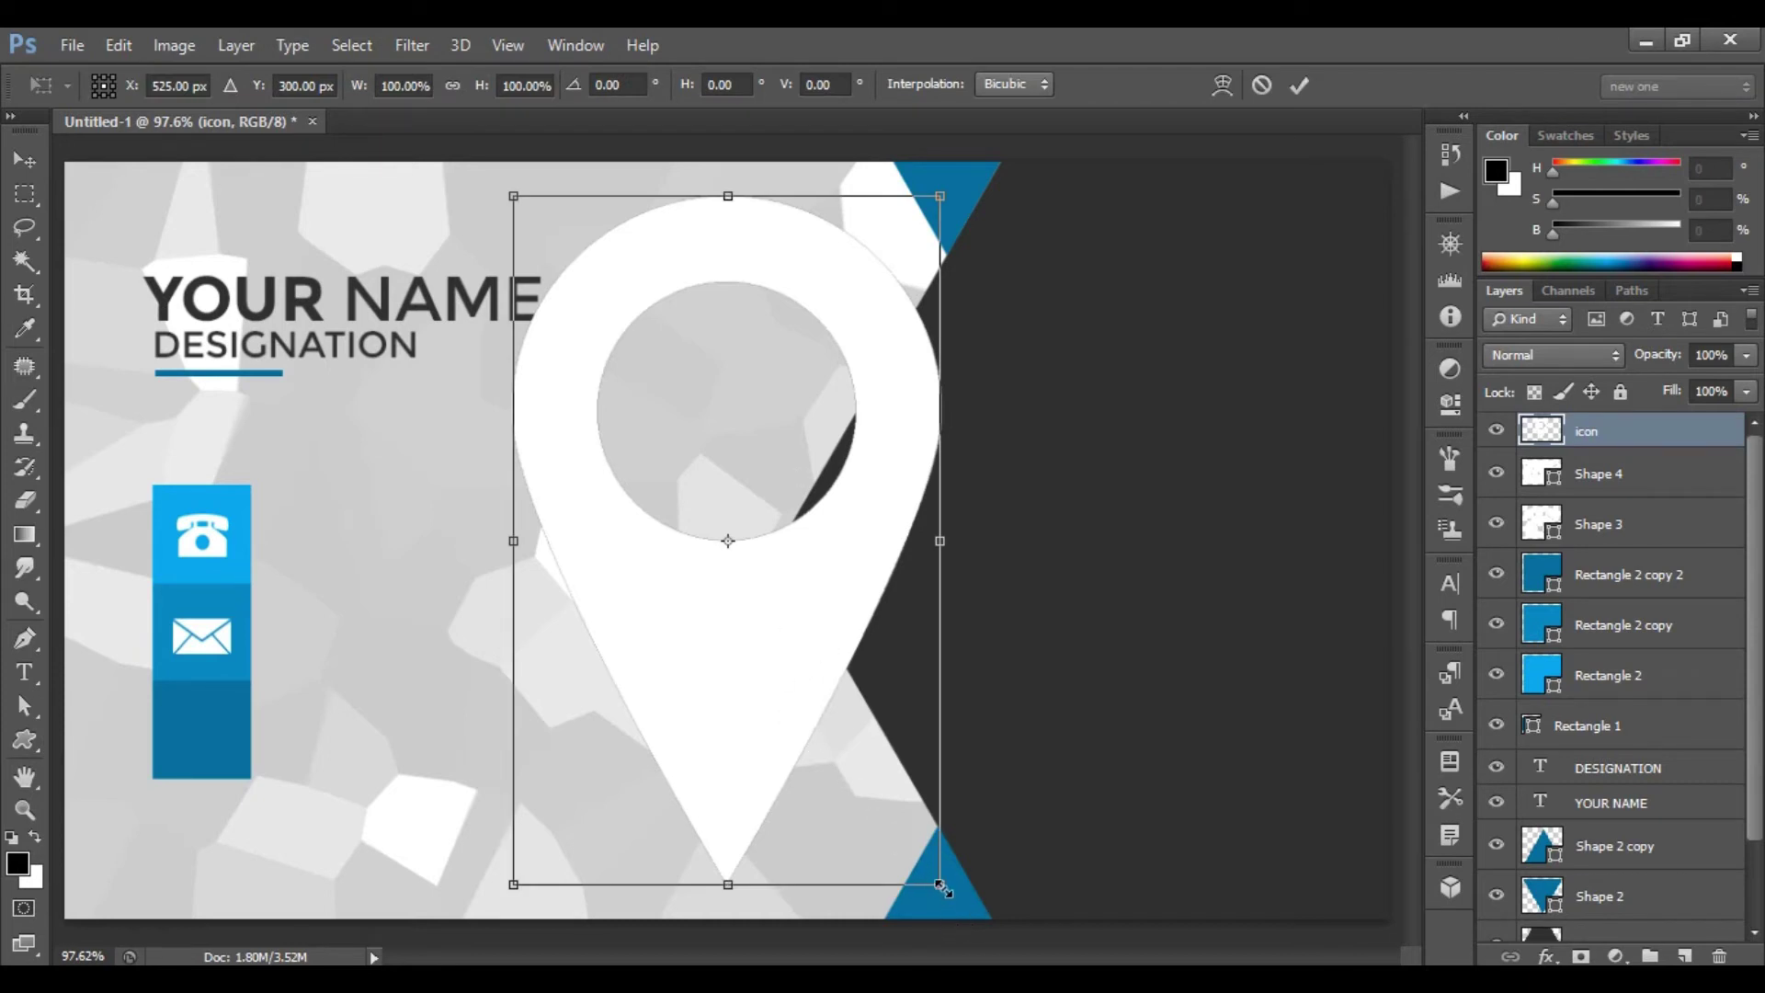
left_click_drag(942, 887, 225, 770)
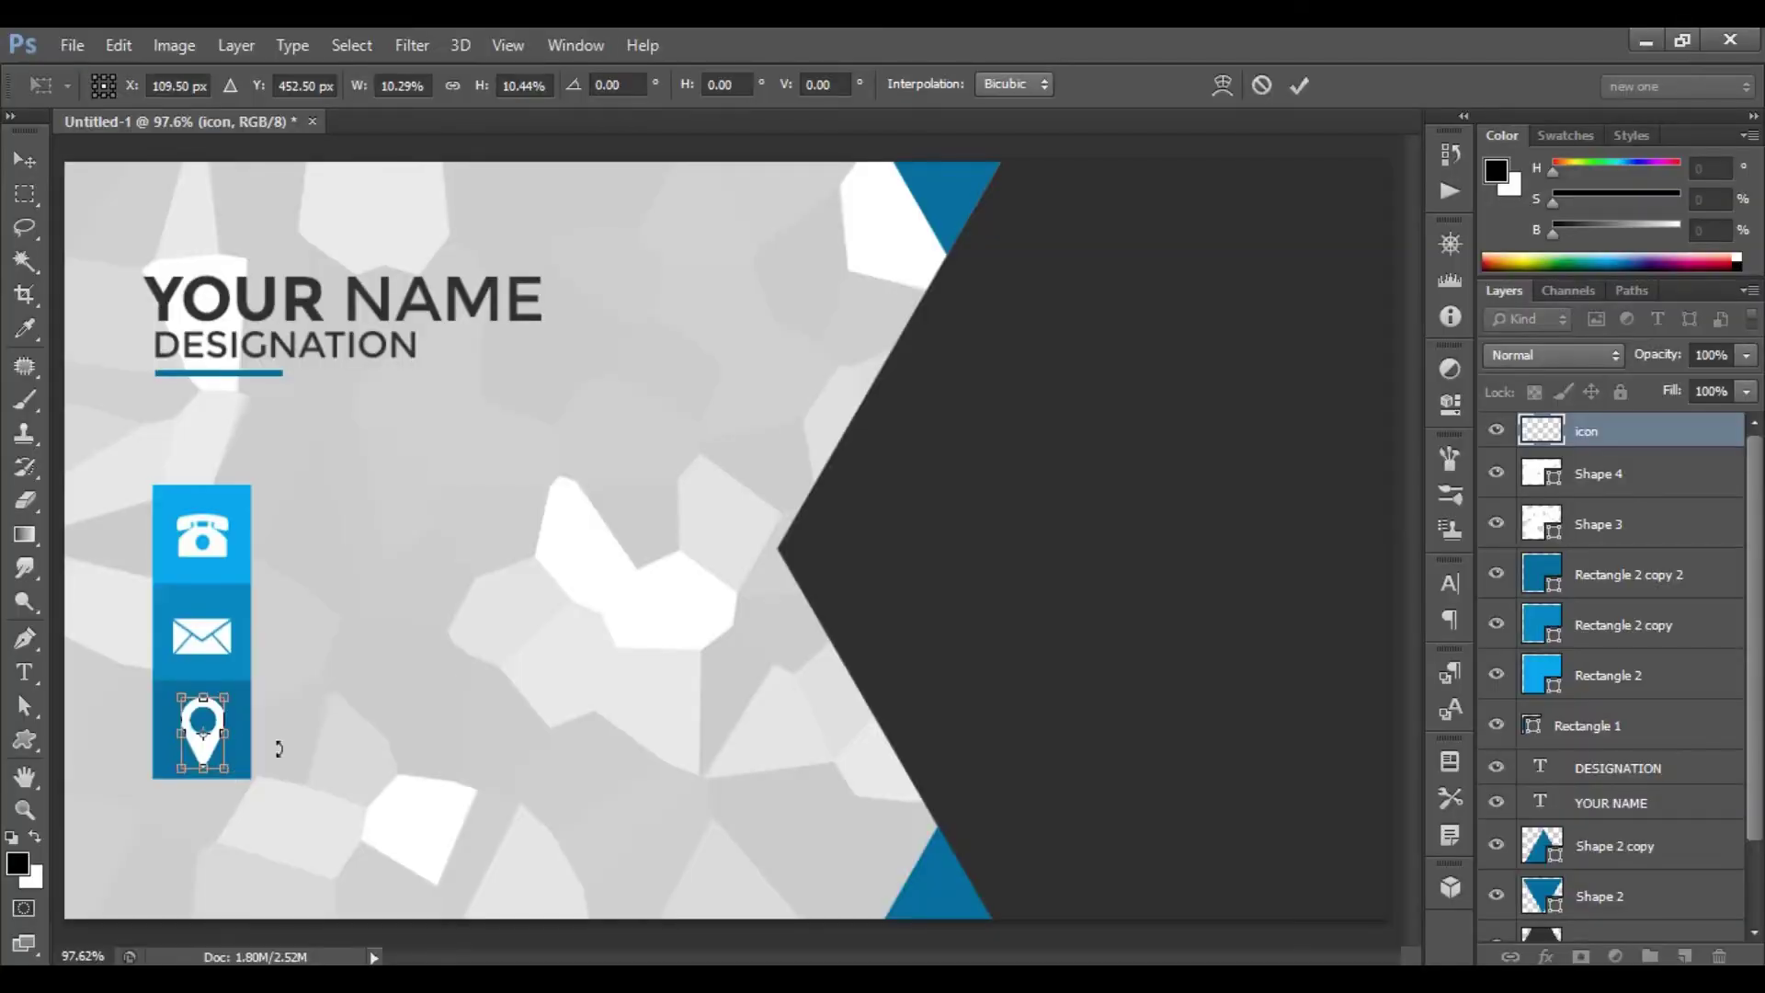
left_click(1299, 85)
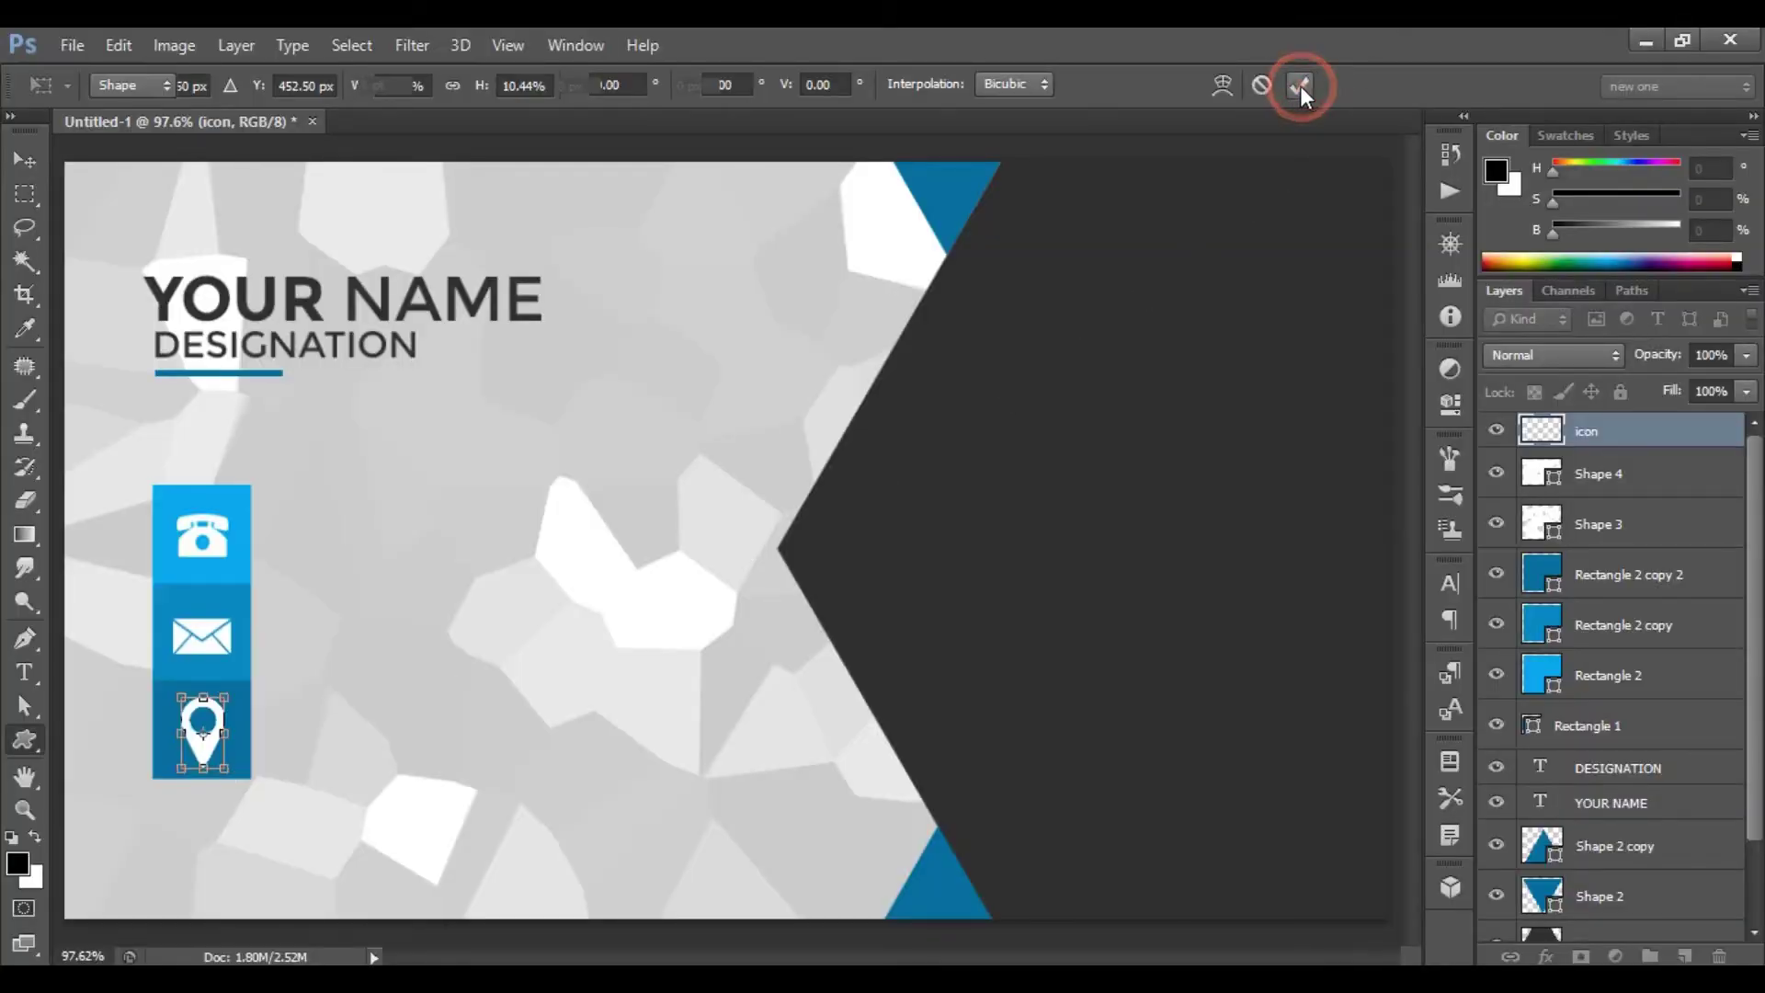
- Type a phone number beside the telephone icon and make it Bold 8 pt
left_click(27, 678)
left_click(26, 675)
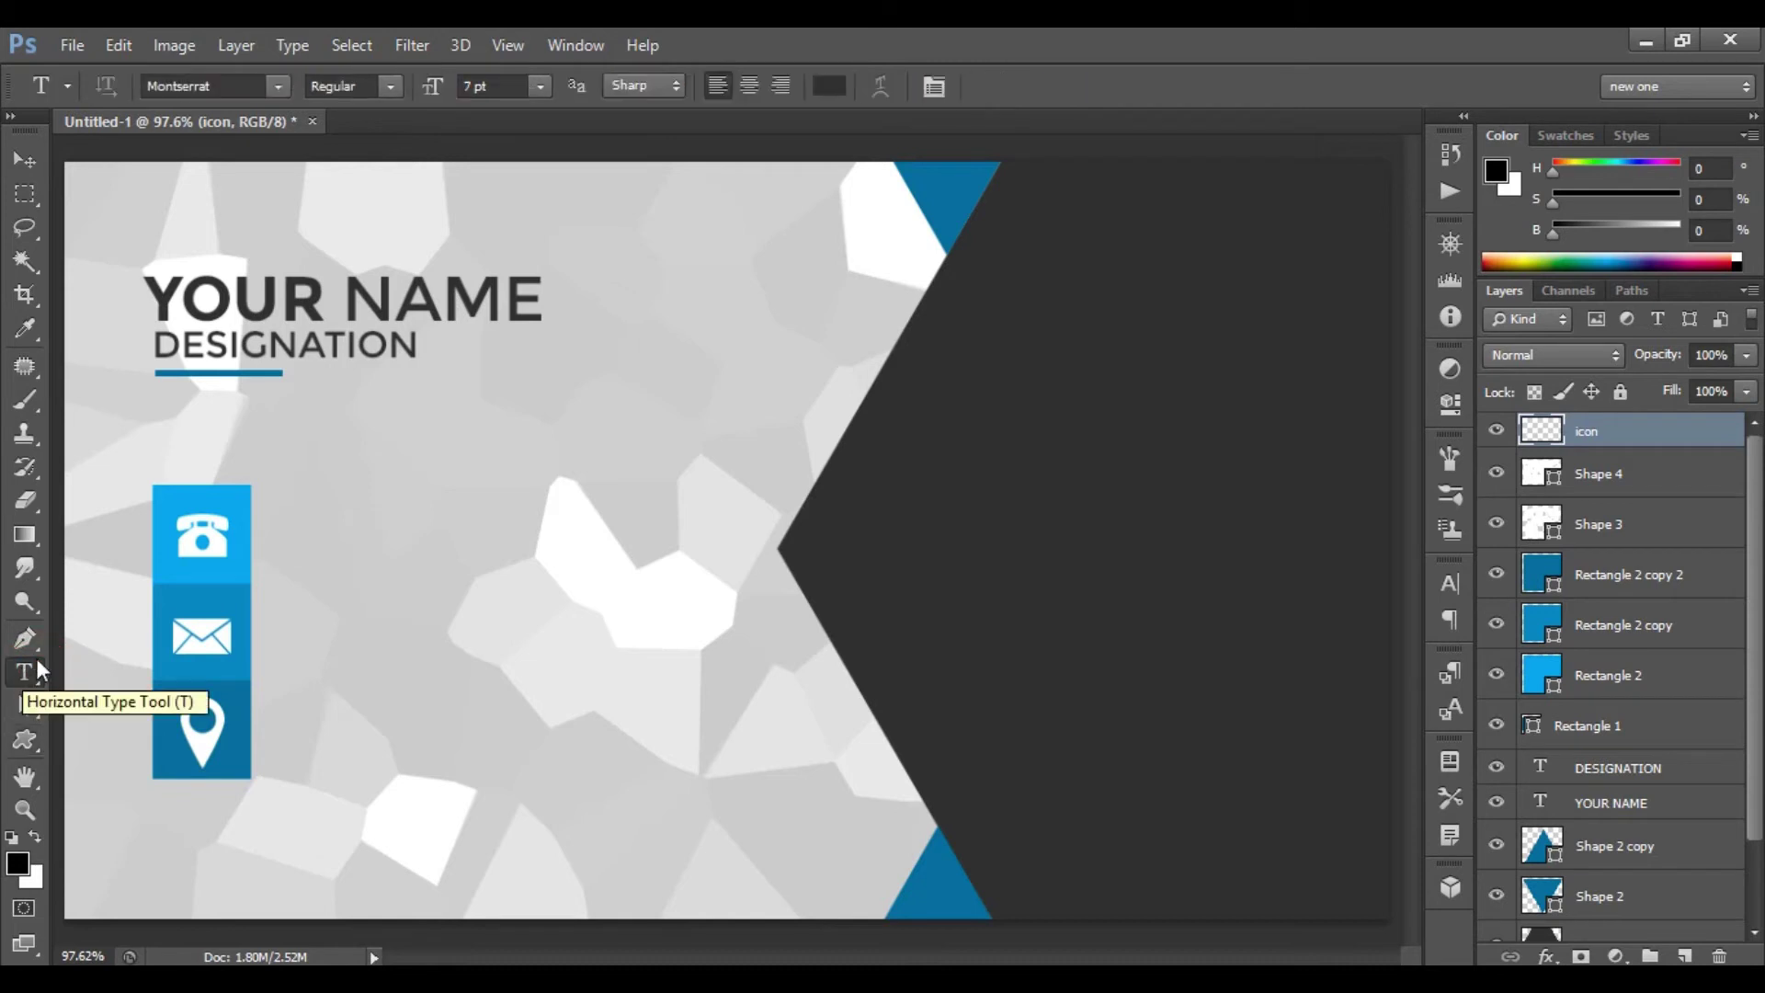
left_click(301, 527)
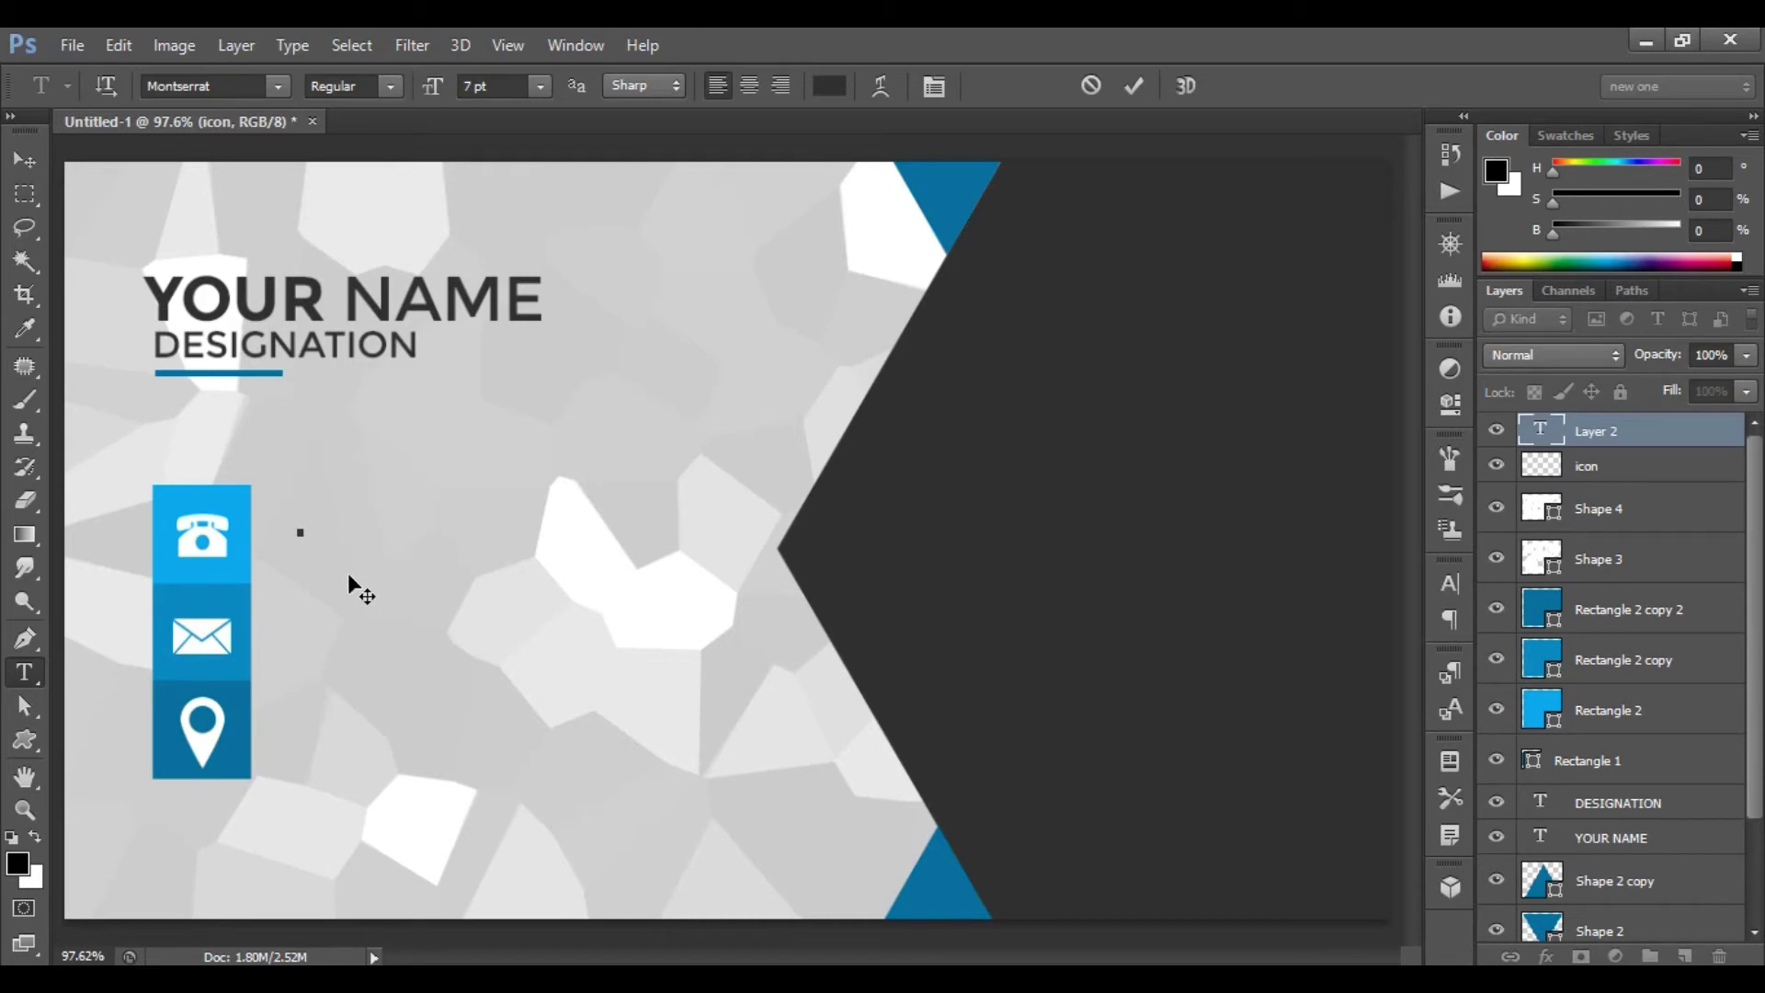
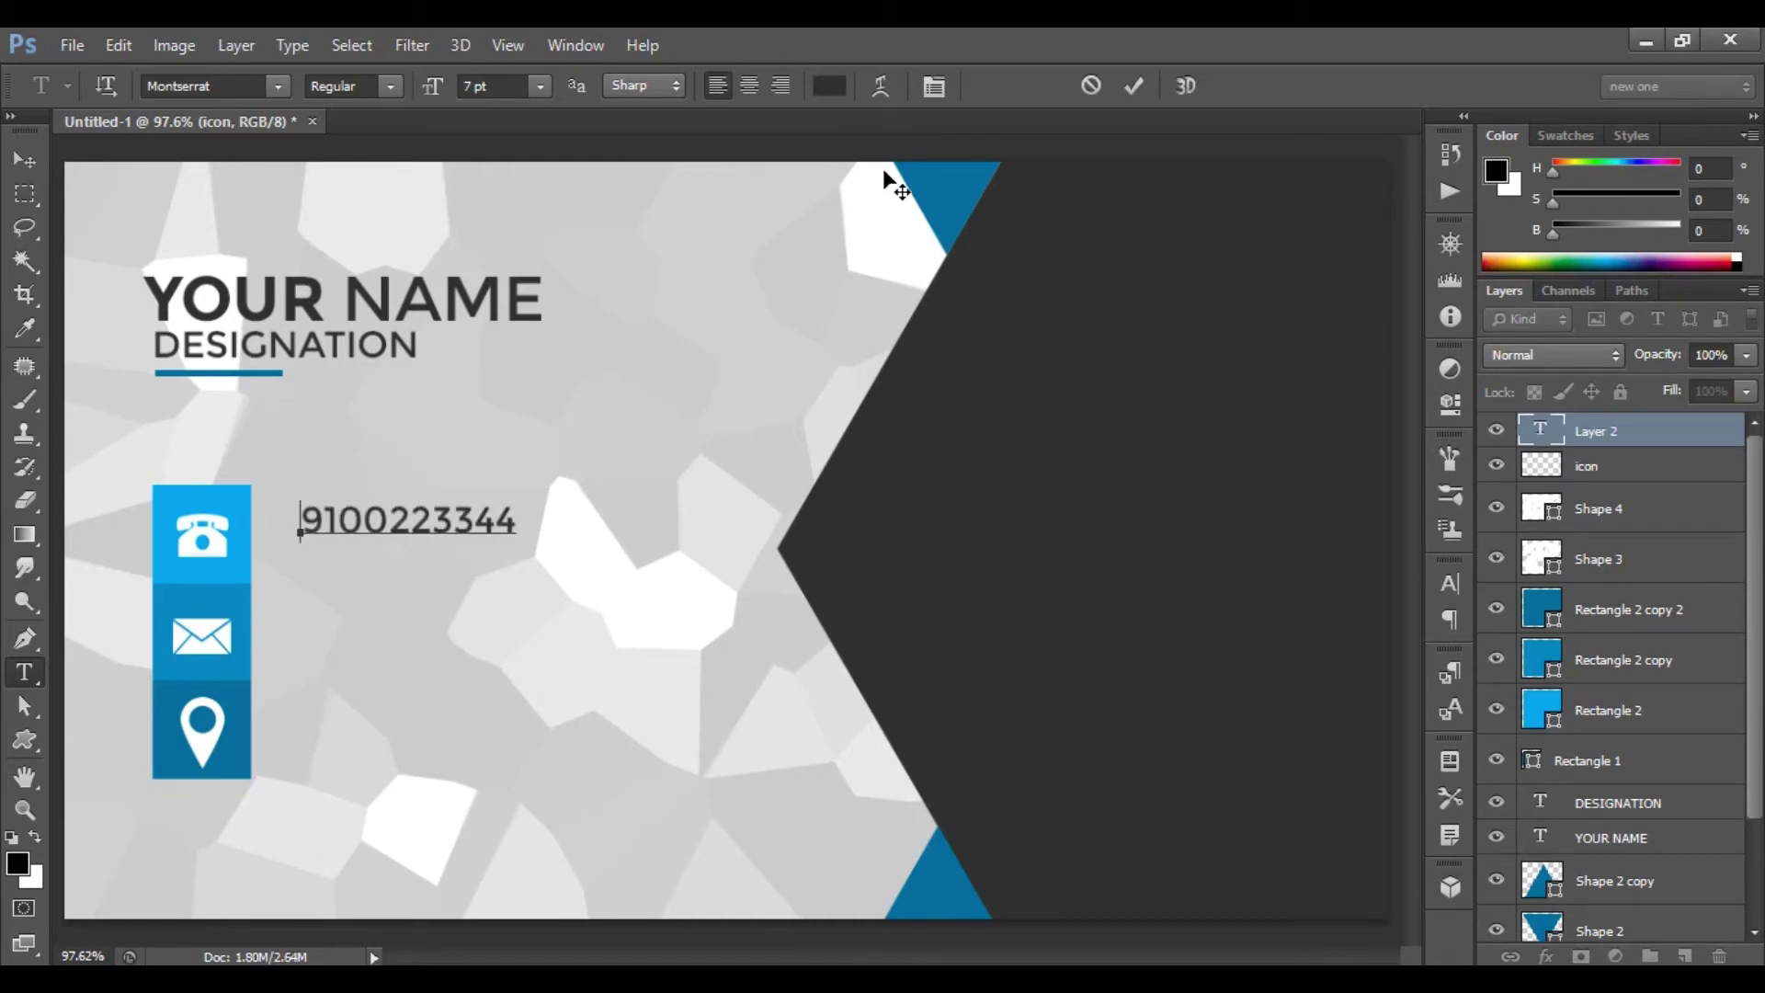
left_click(1140, 83)
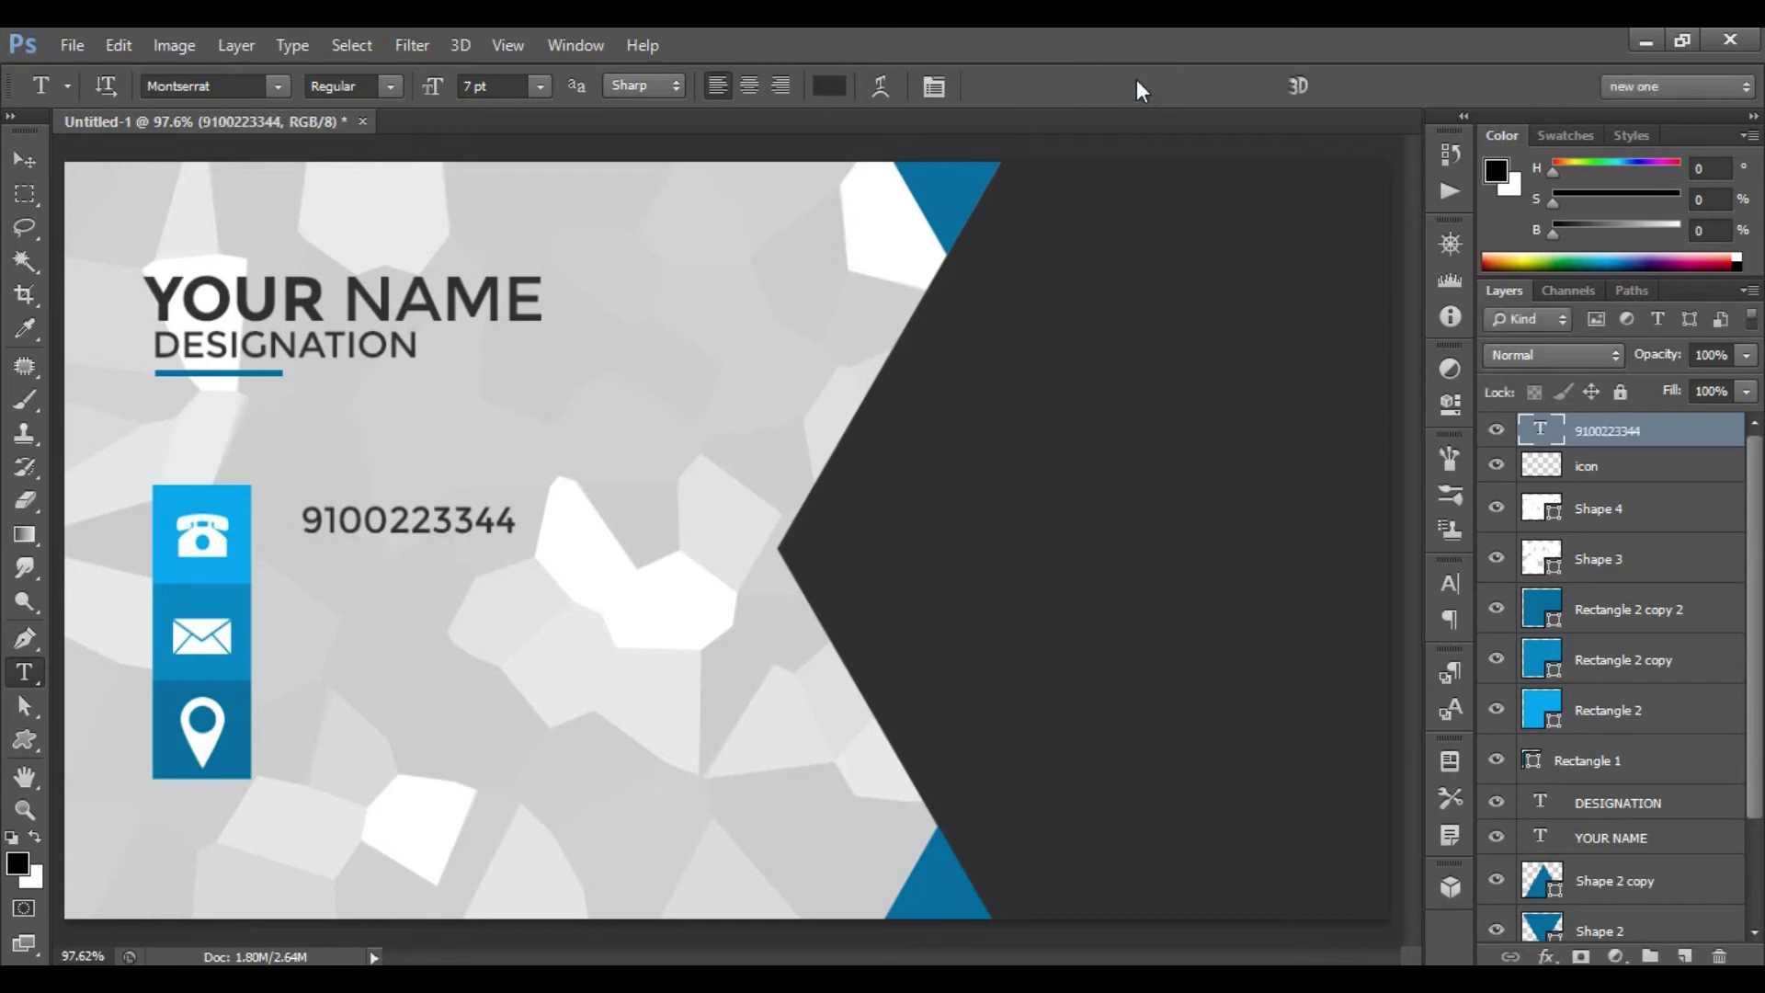
left_click(390, 87)
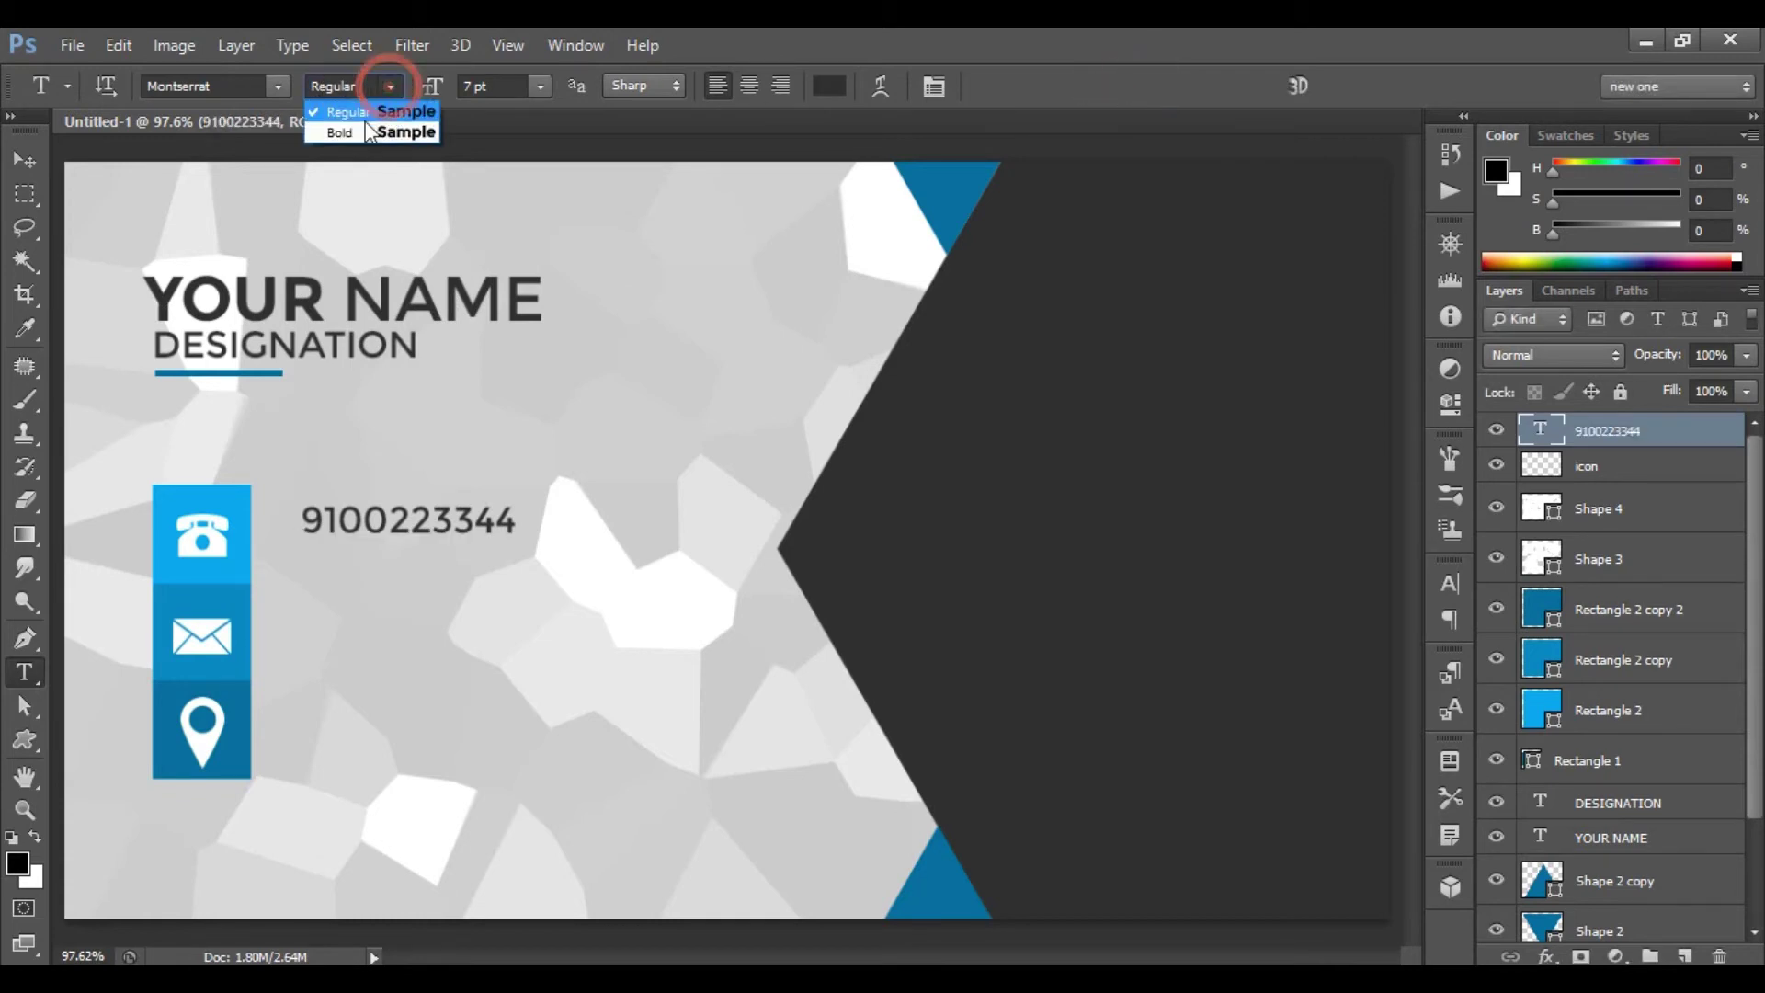
left_click(351, 135)
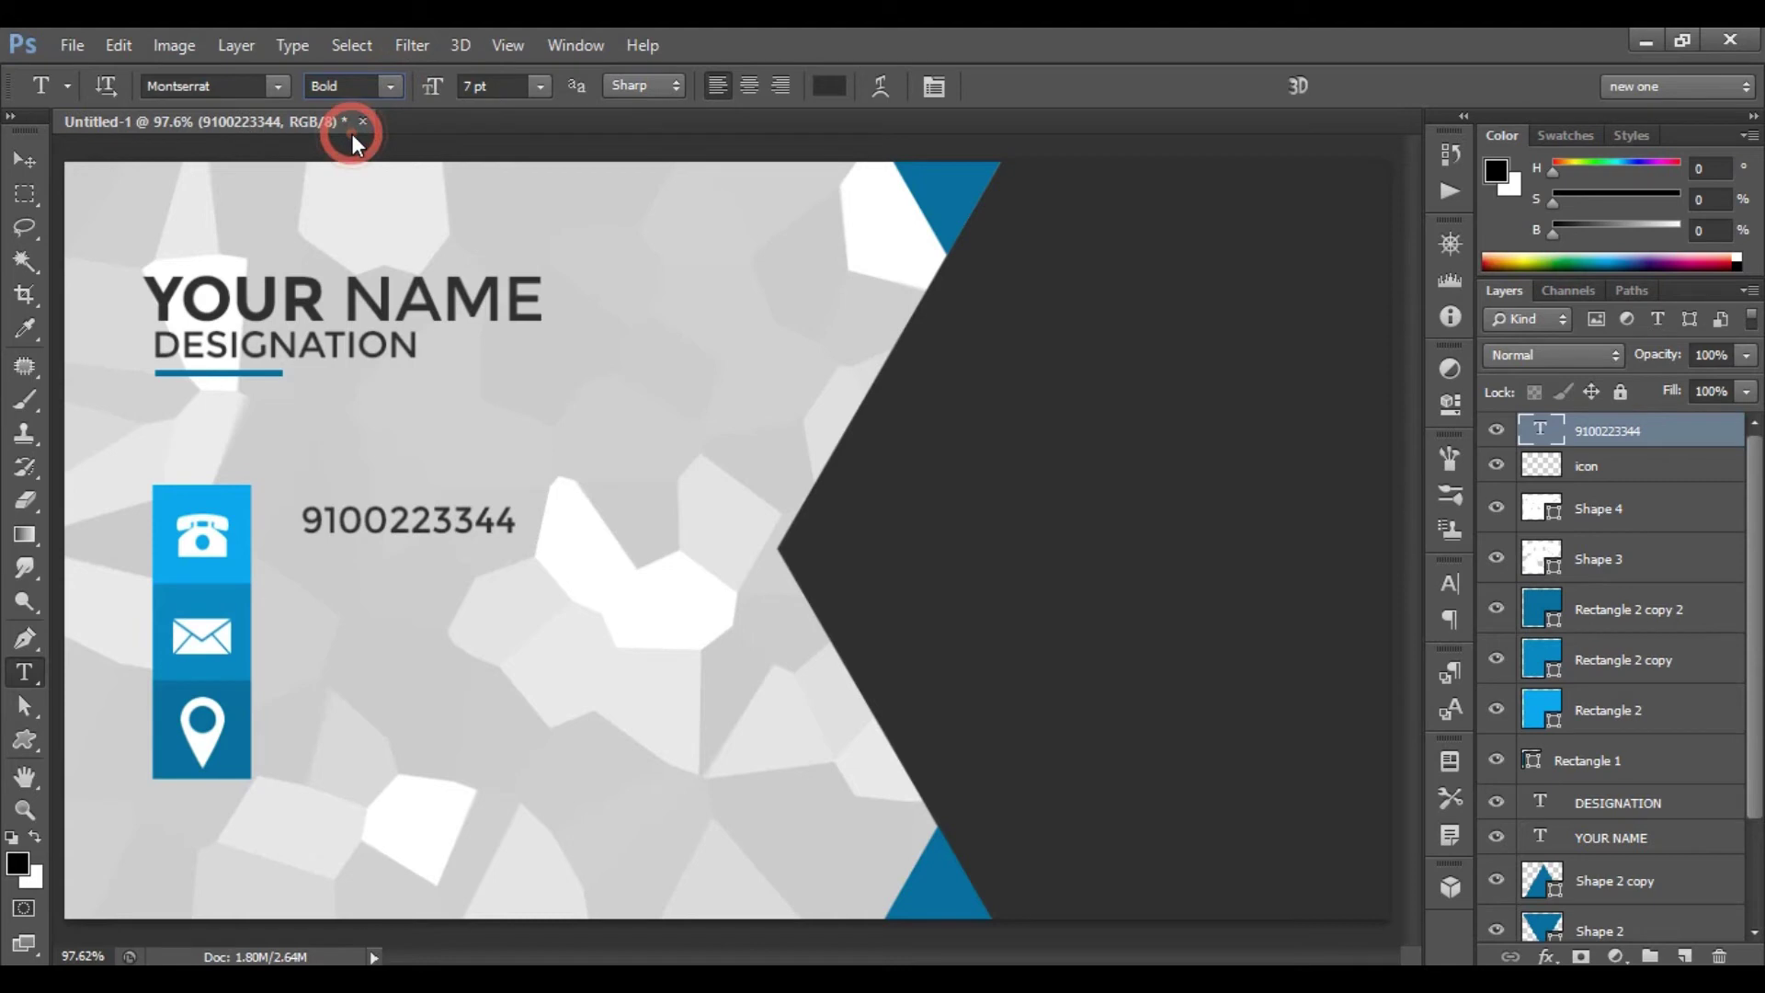
left_click(541, 86)
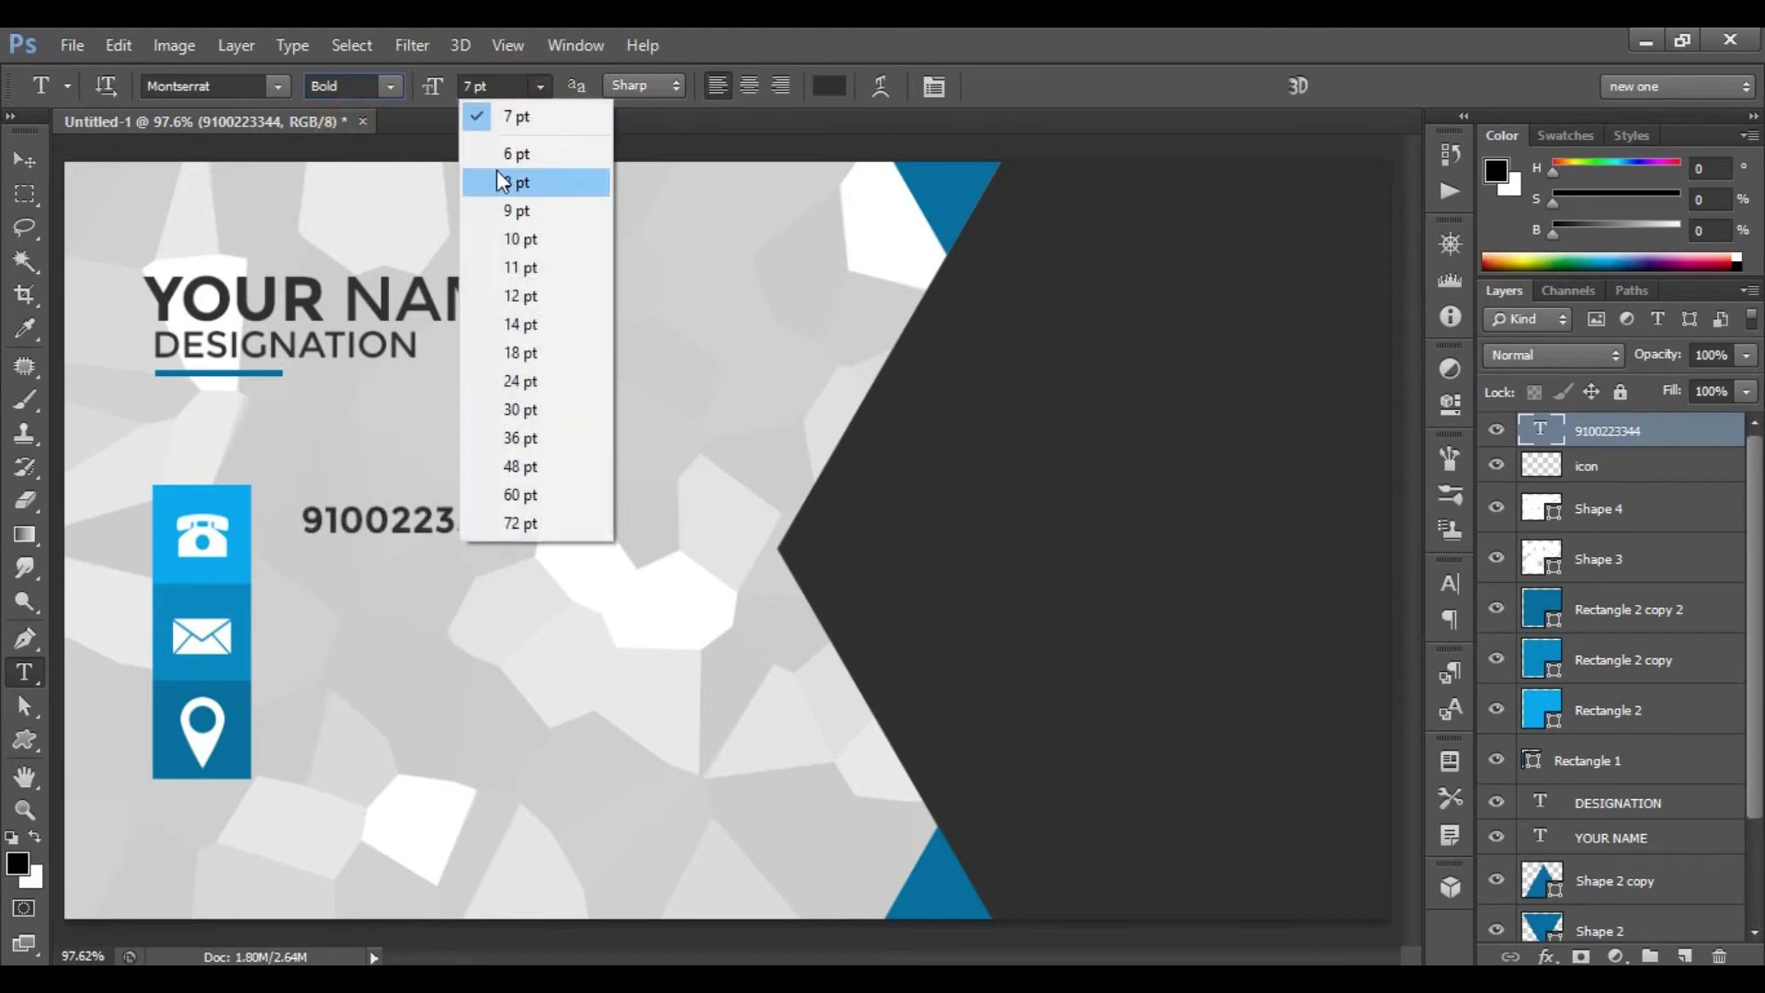
left_click(535, 183)
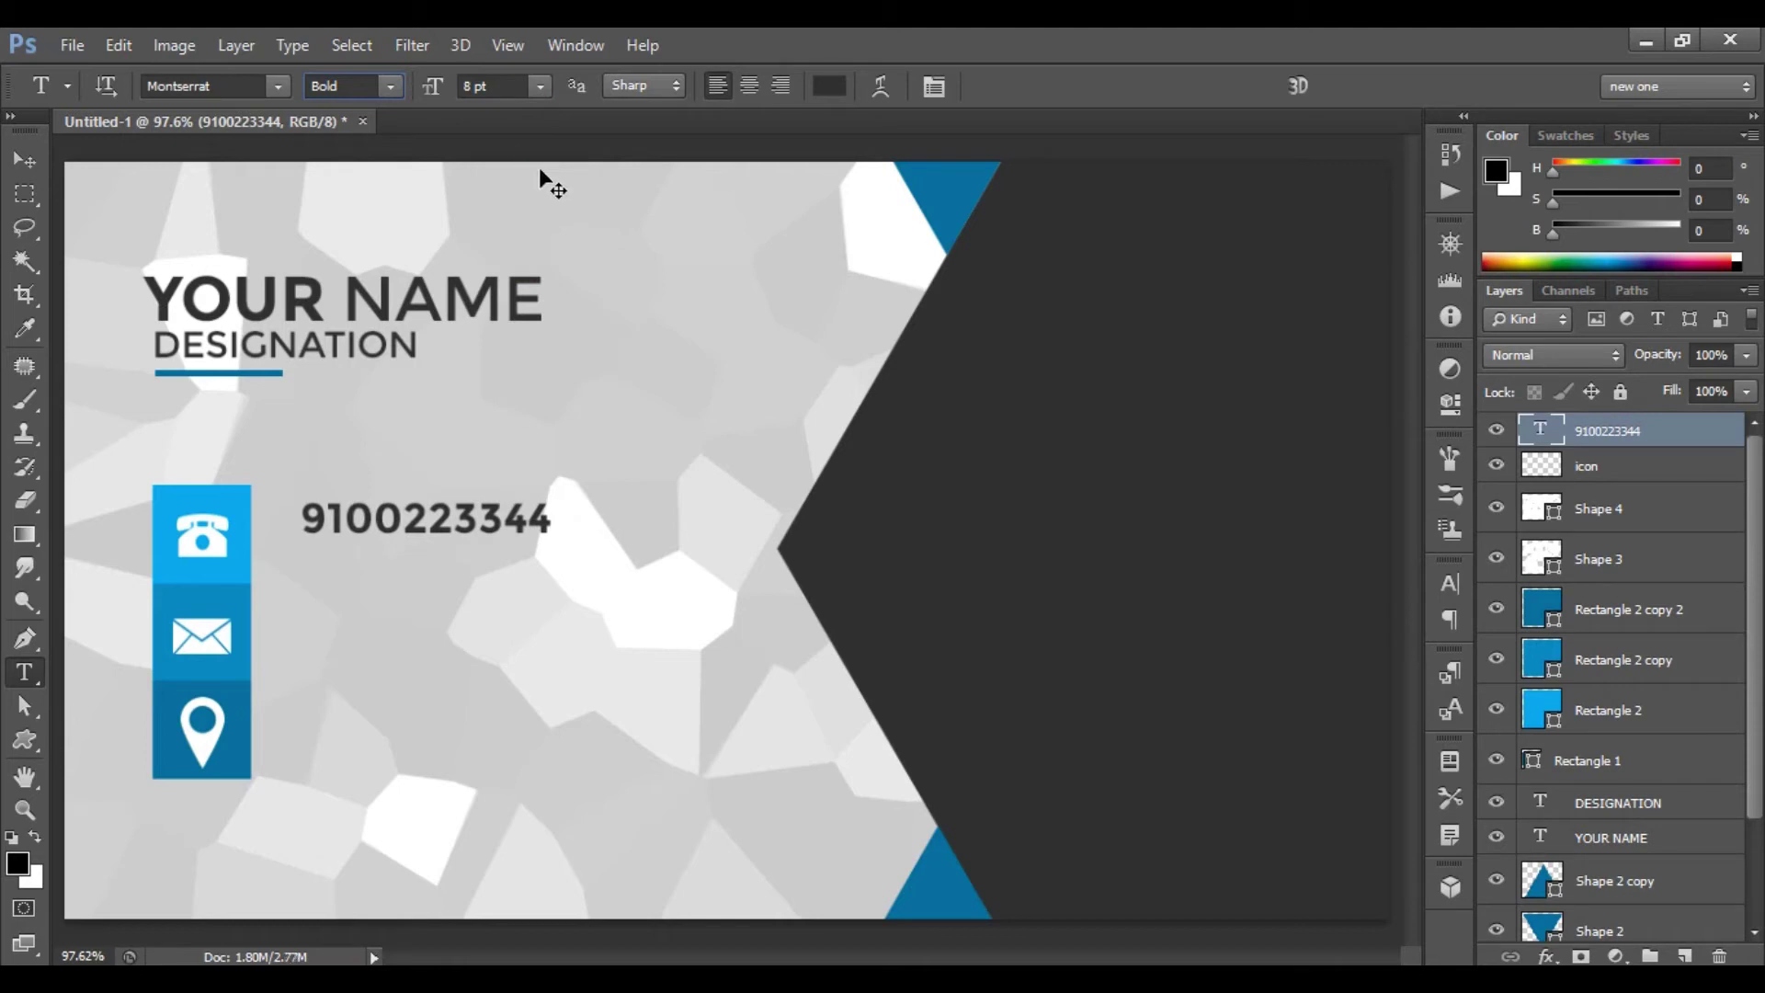
- Nudge the phone number down and left, then start a text line beside the envelope
key("ctrl+t")
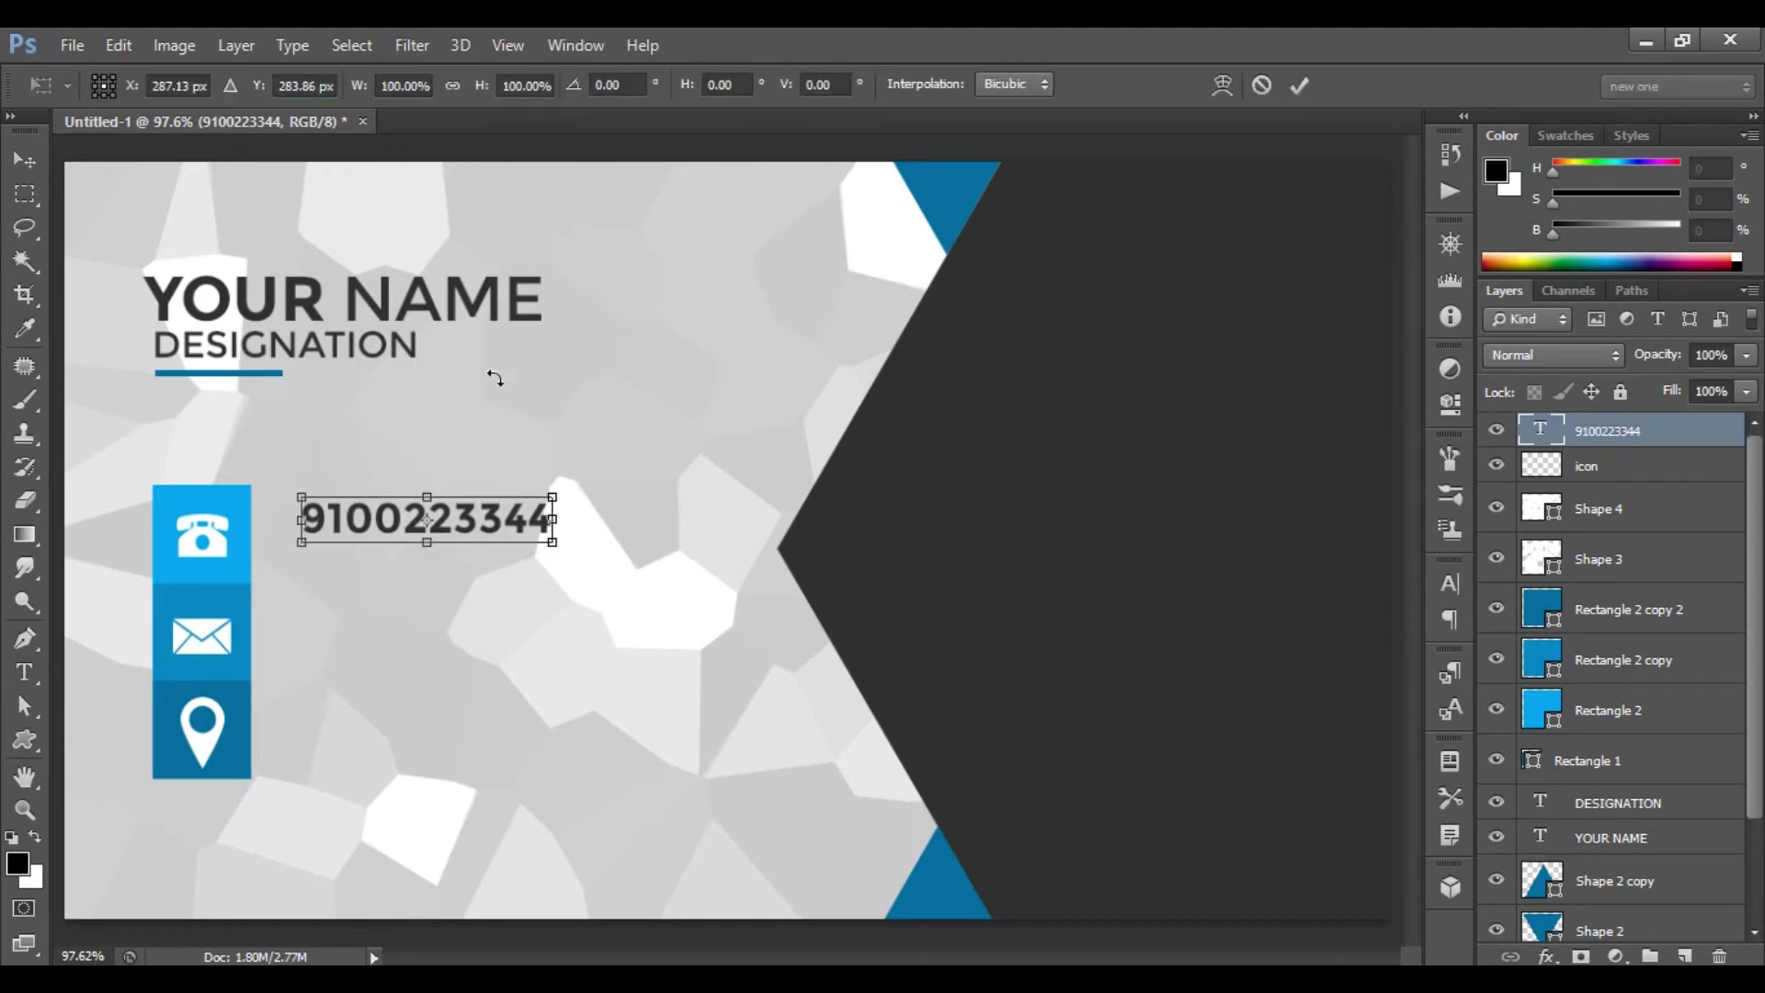
key("Down")
key("Down")
key("Down")
key("Down")
key("Down")
key("Down")
key("Down")
key("Down")
key("Down")
key("Down")
key("Down")
key("Down")
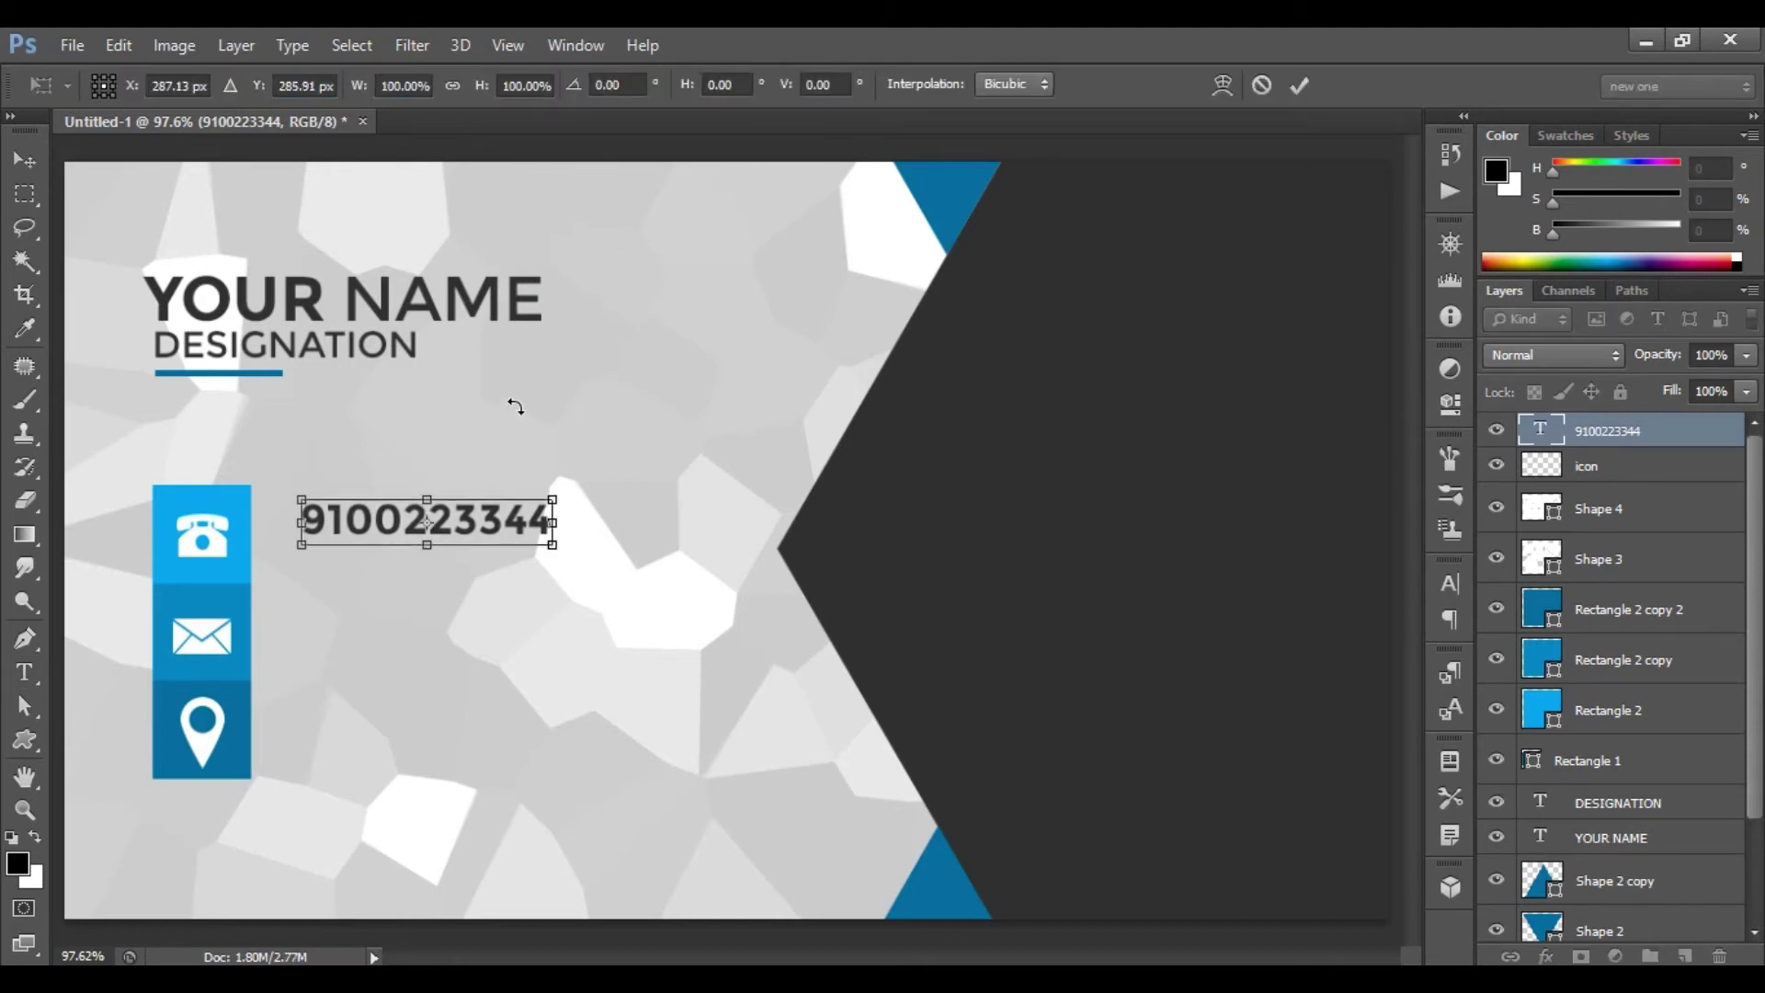
key("Left")
key("Left")
key("Left")
key("Left")
key("Left")
key("Left")
key("Left")
key("Left")
key("Left")
key("Left")
key("Left")
key("Left")
key("Left")
key("Left")
key("Left")
key("Left")
key("Left")
key("Left")
key("Left")
key("Left")
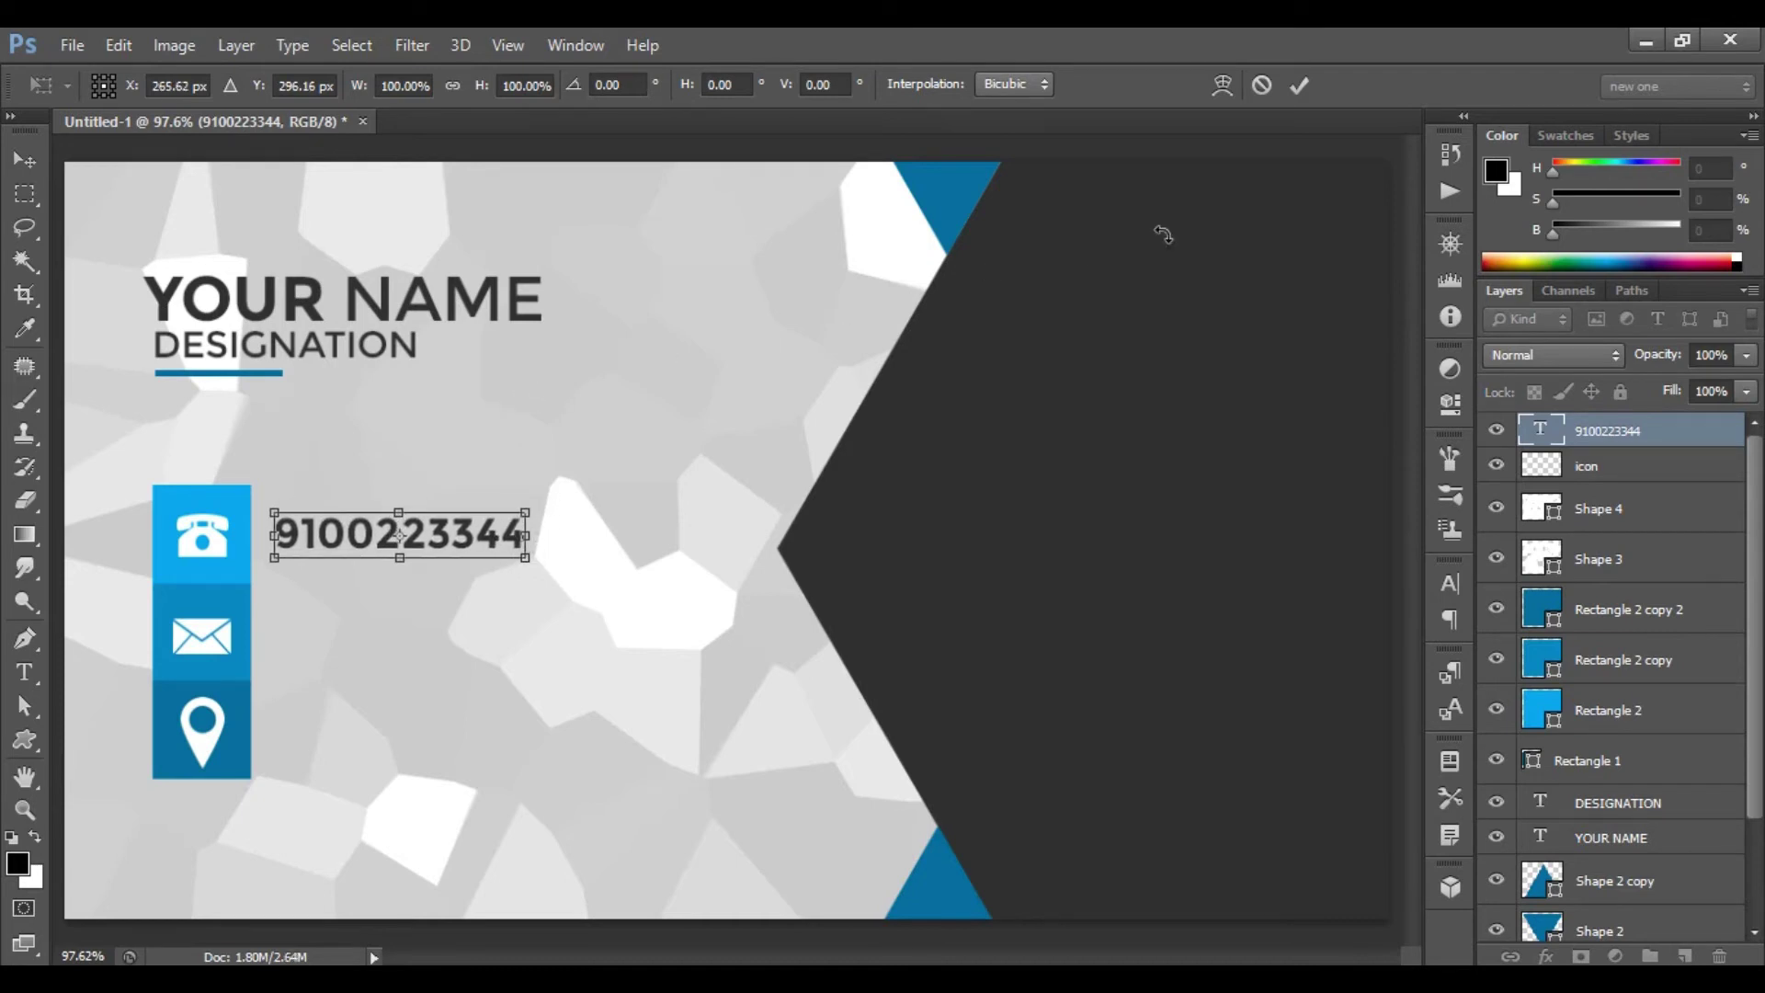
left_click(1300, 85)
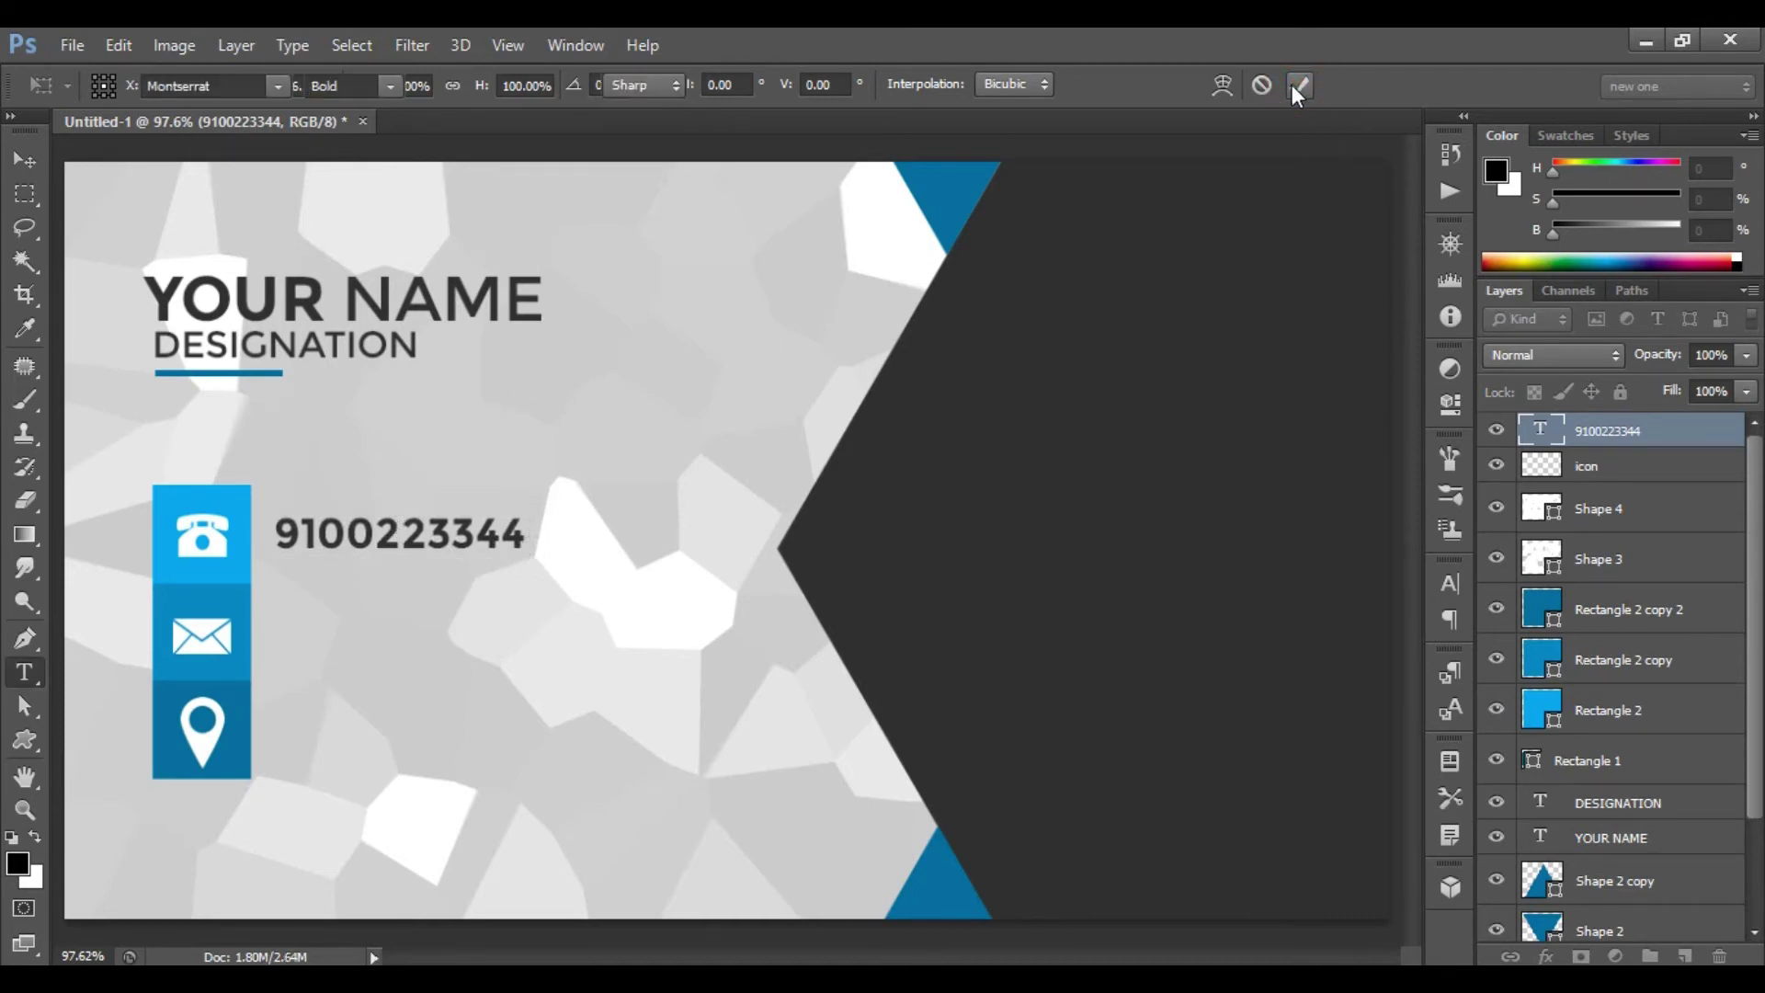
key("t")
left_click(288, 631)
- Type a placeholder e-mail address beside the envelope and nudge it left and down into line
type("ex")
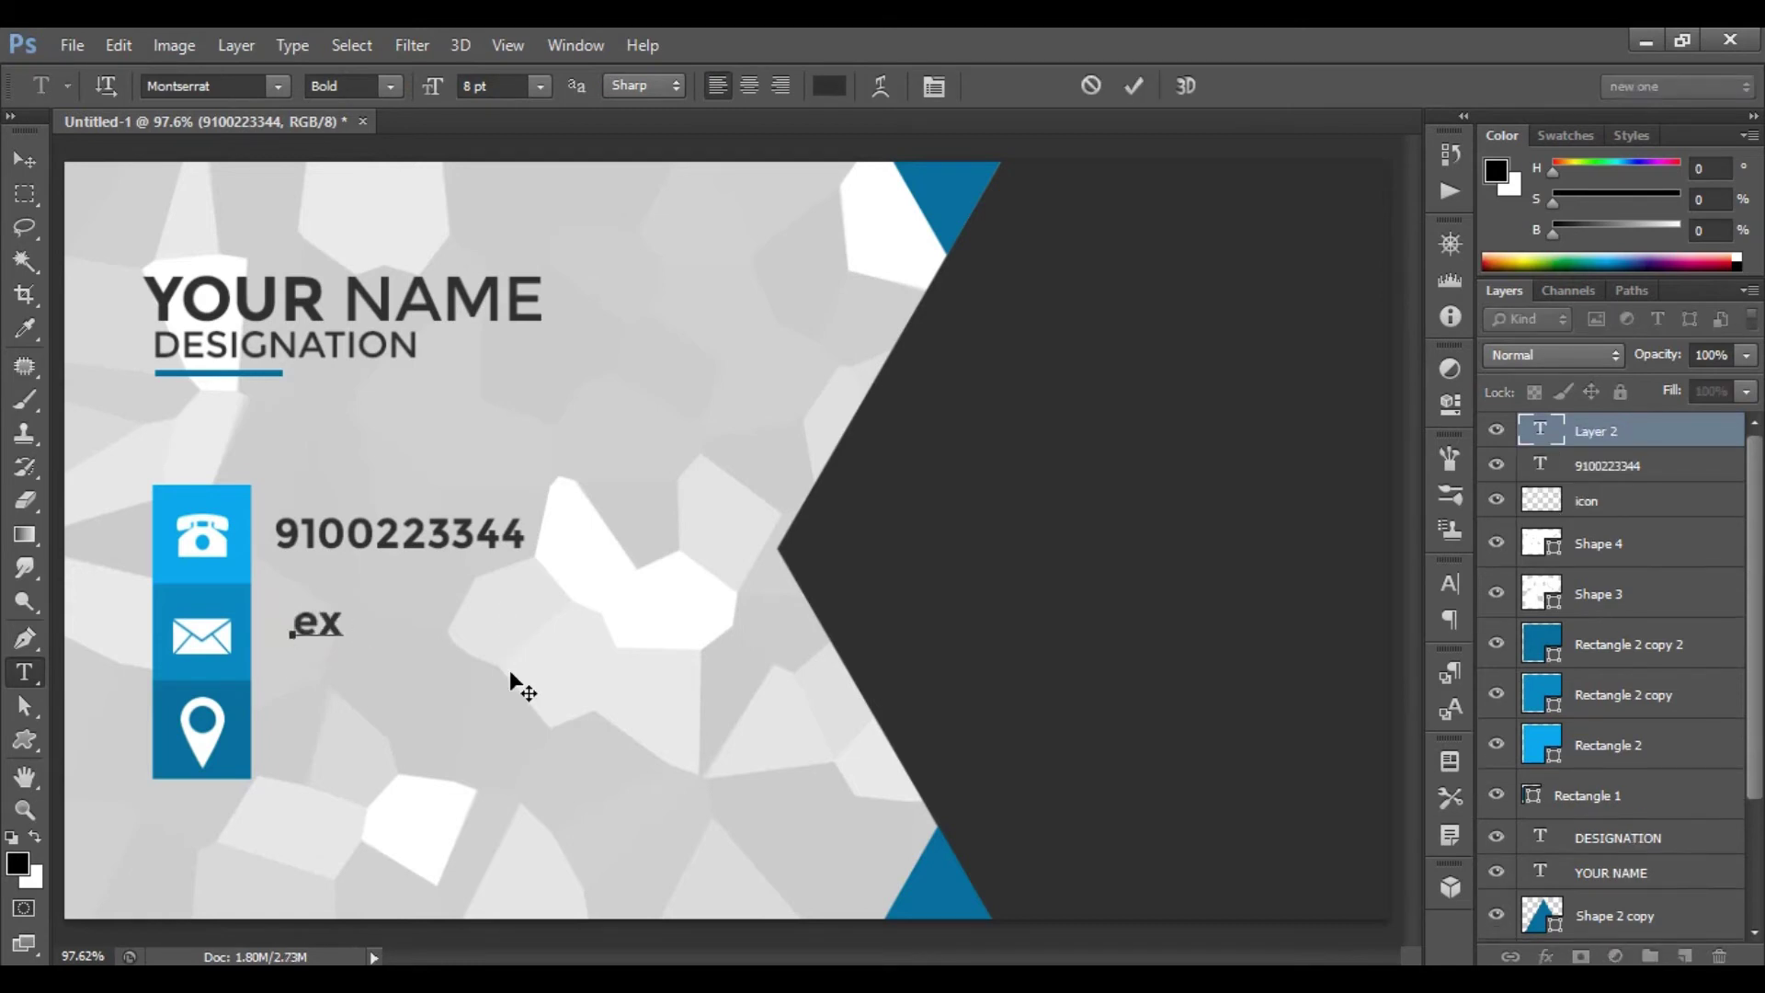
type("ample@gmail.com")
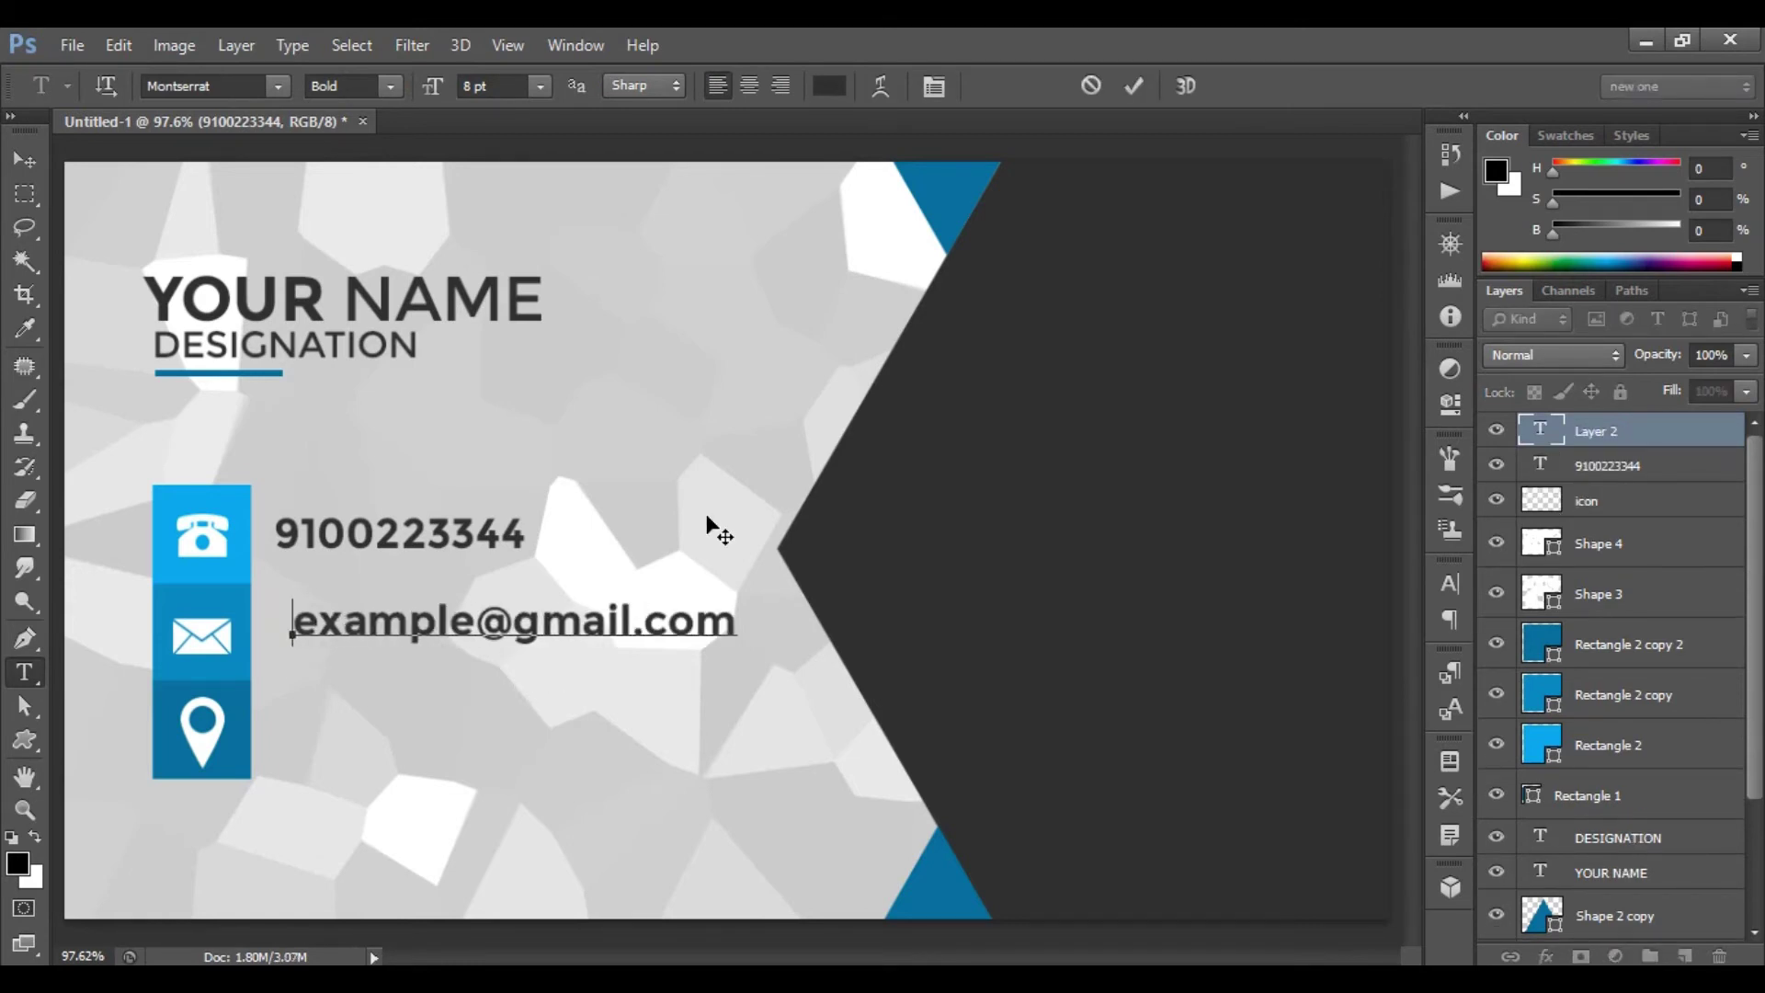
left_click(1127, 88)
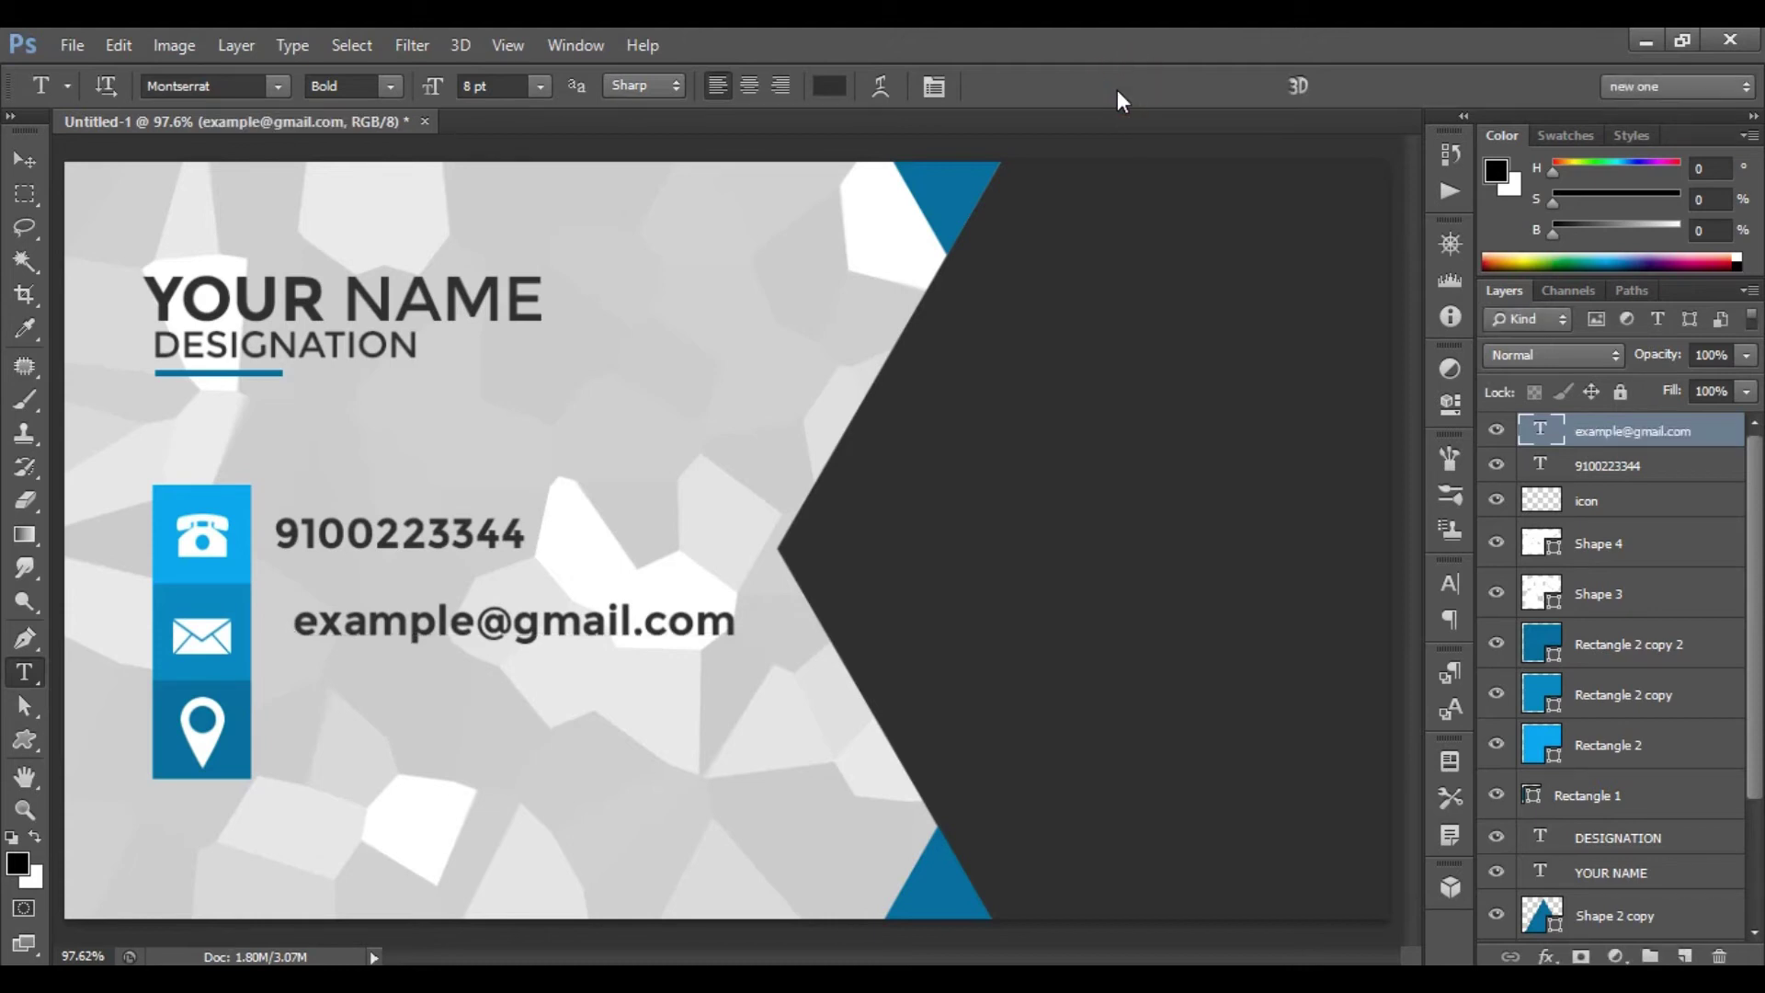
key("ctrl+t")
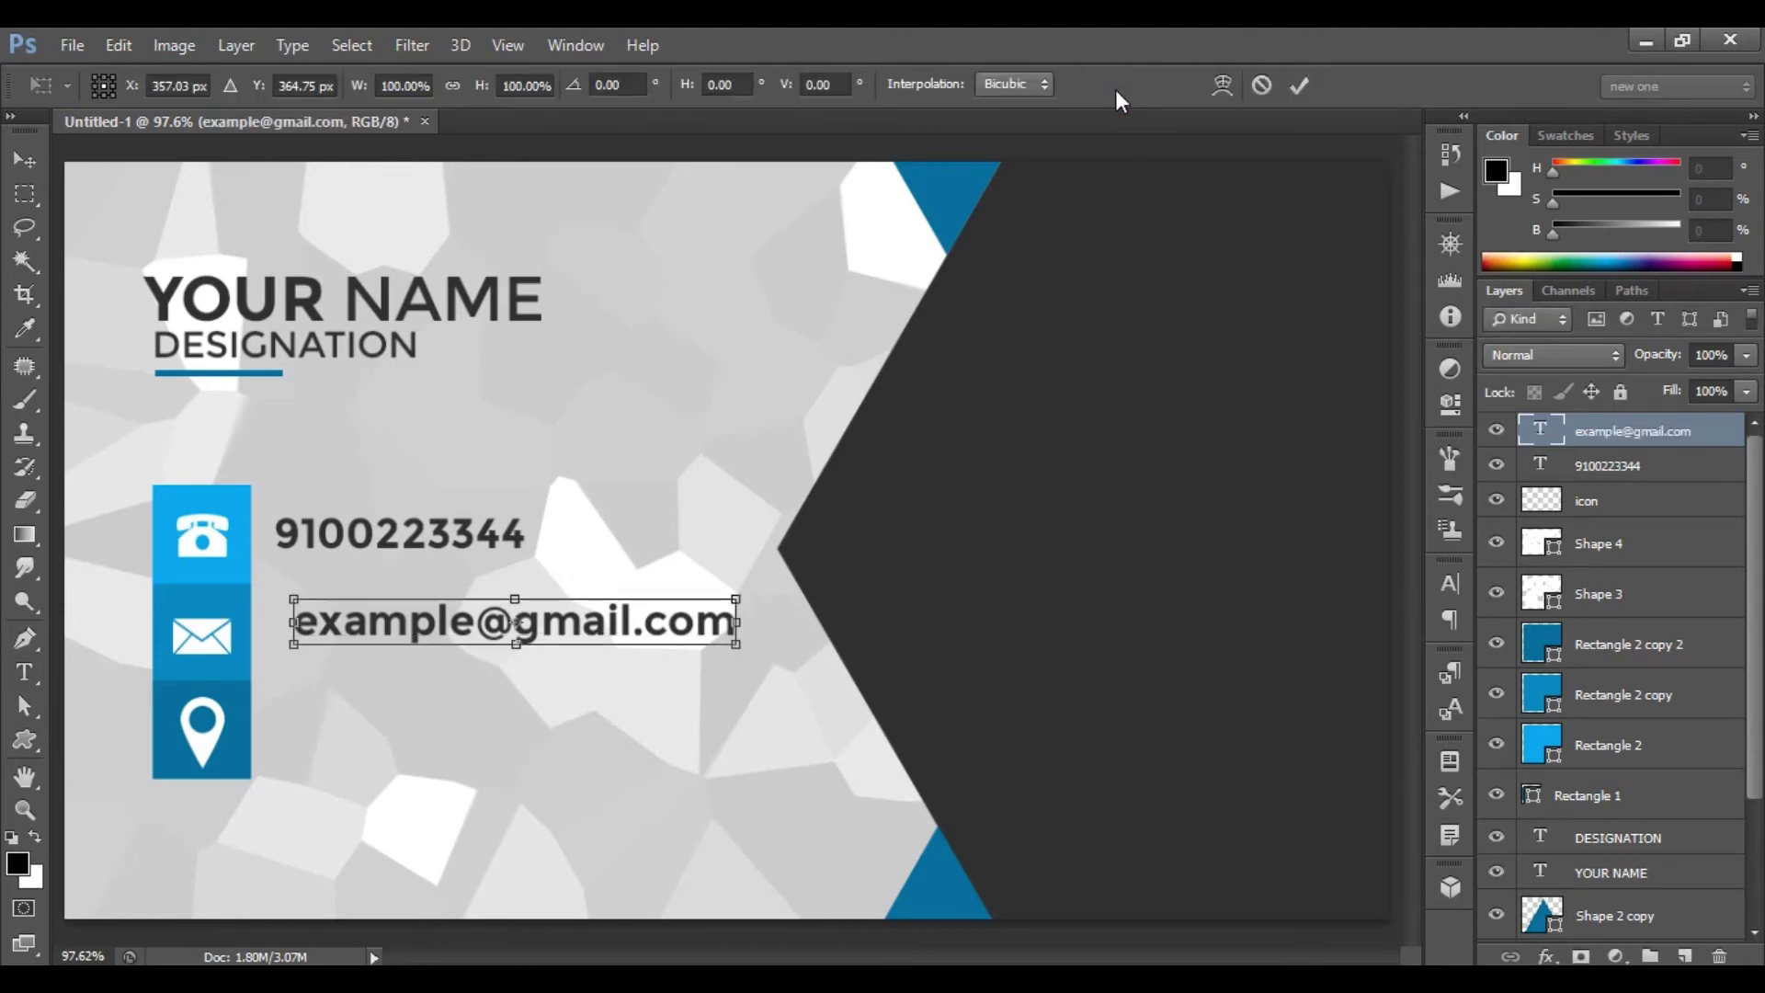
key("Left")
key("Left")
key("Left")
key("Left")
key("Left")
key("Left")
key("Left")
key("Left")
key("Left")
key("Left")
key("Left")
key("Left")
key("Left")
key("Left")
key("Left")
key("Left")
key("Down")
key("Down")
key("Down")
key("Down")
key("Down")
key("Down")
key("Down")
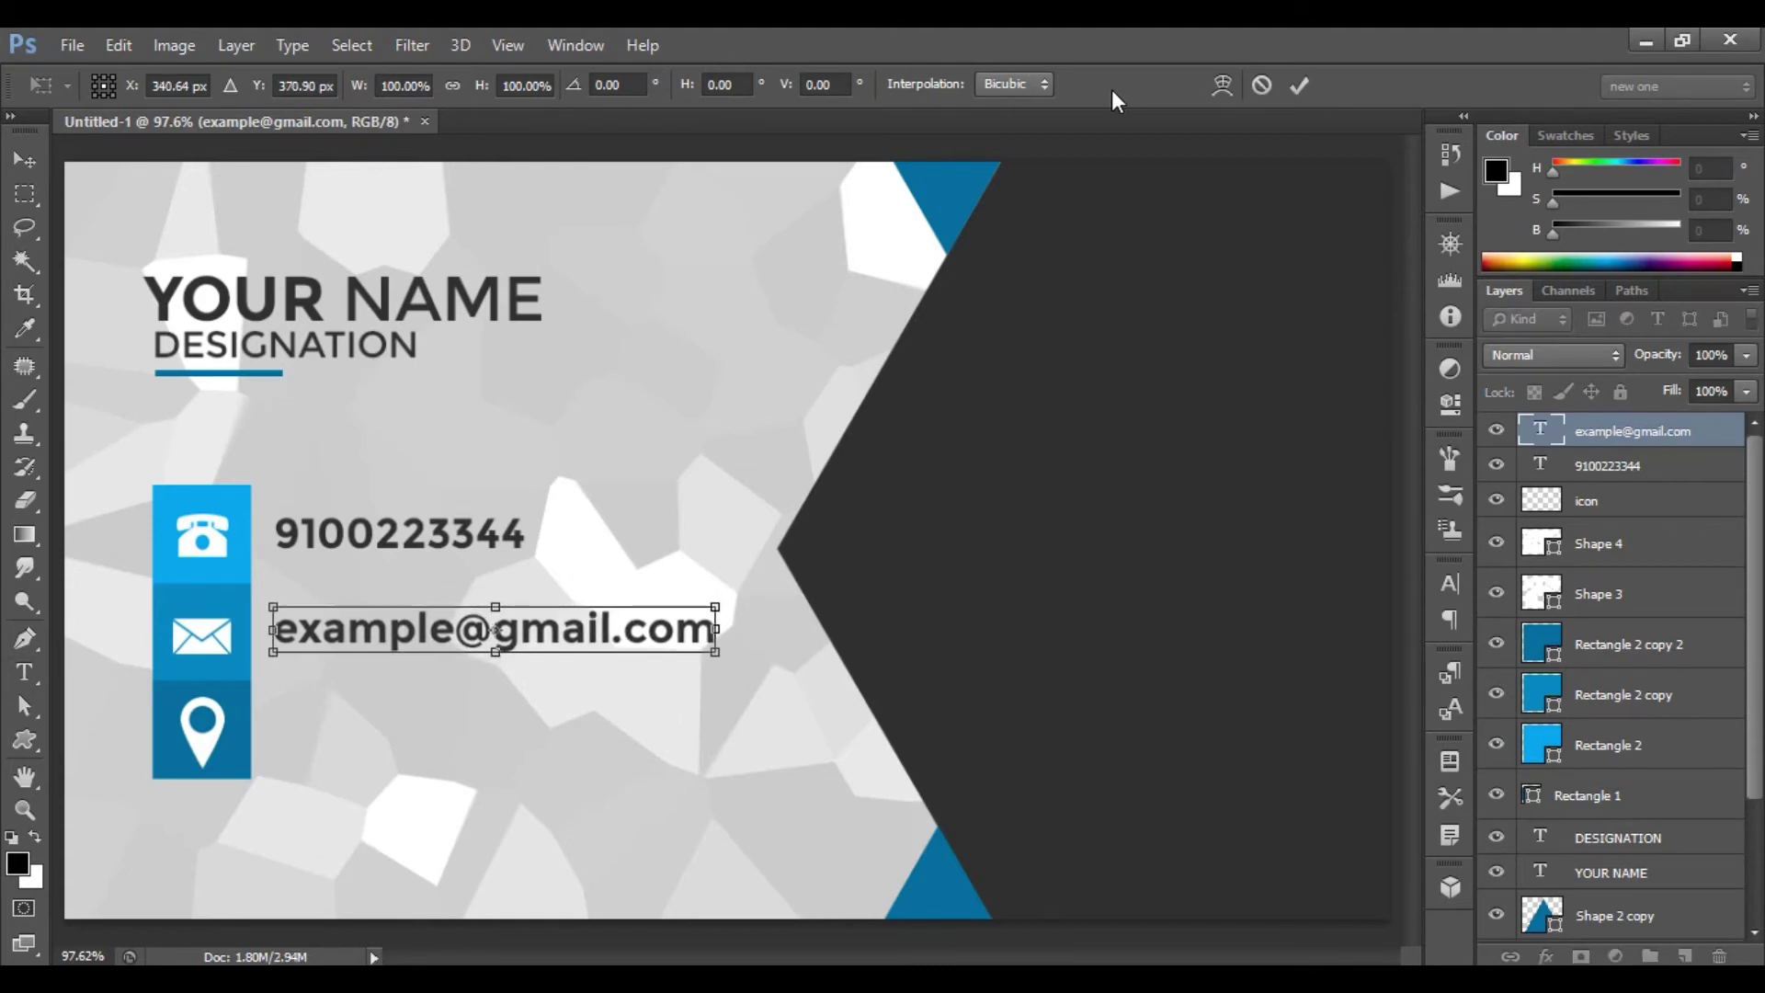
left_click(1298, 87)
key("t")
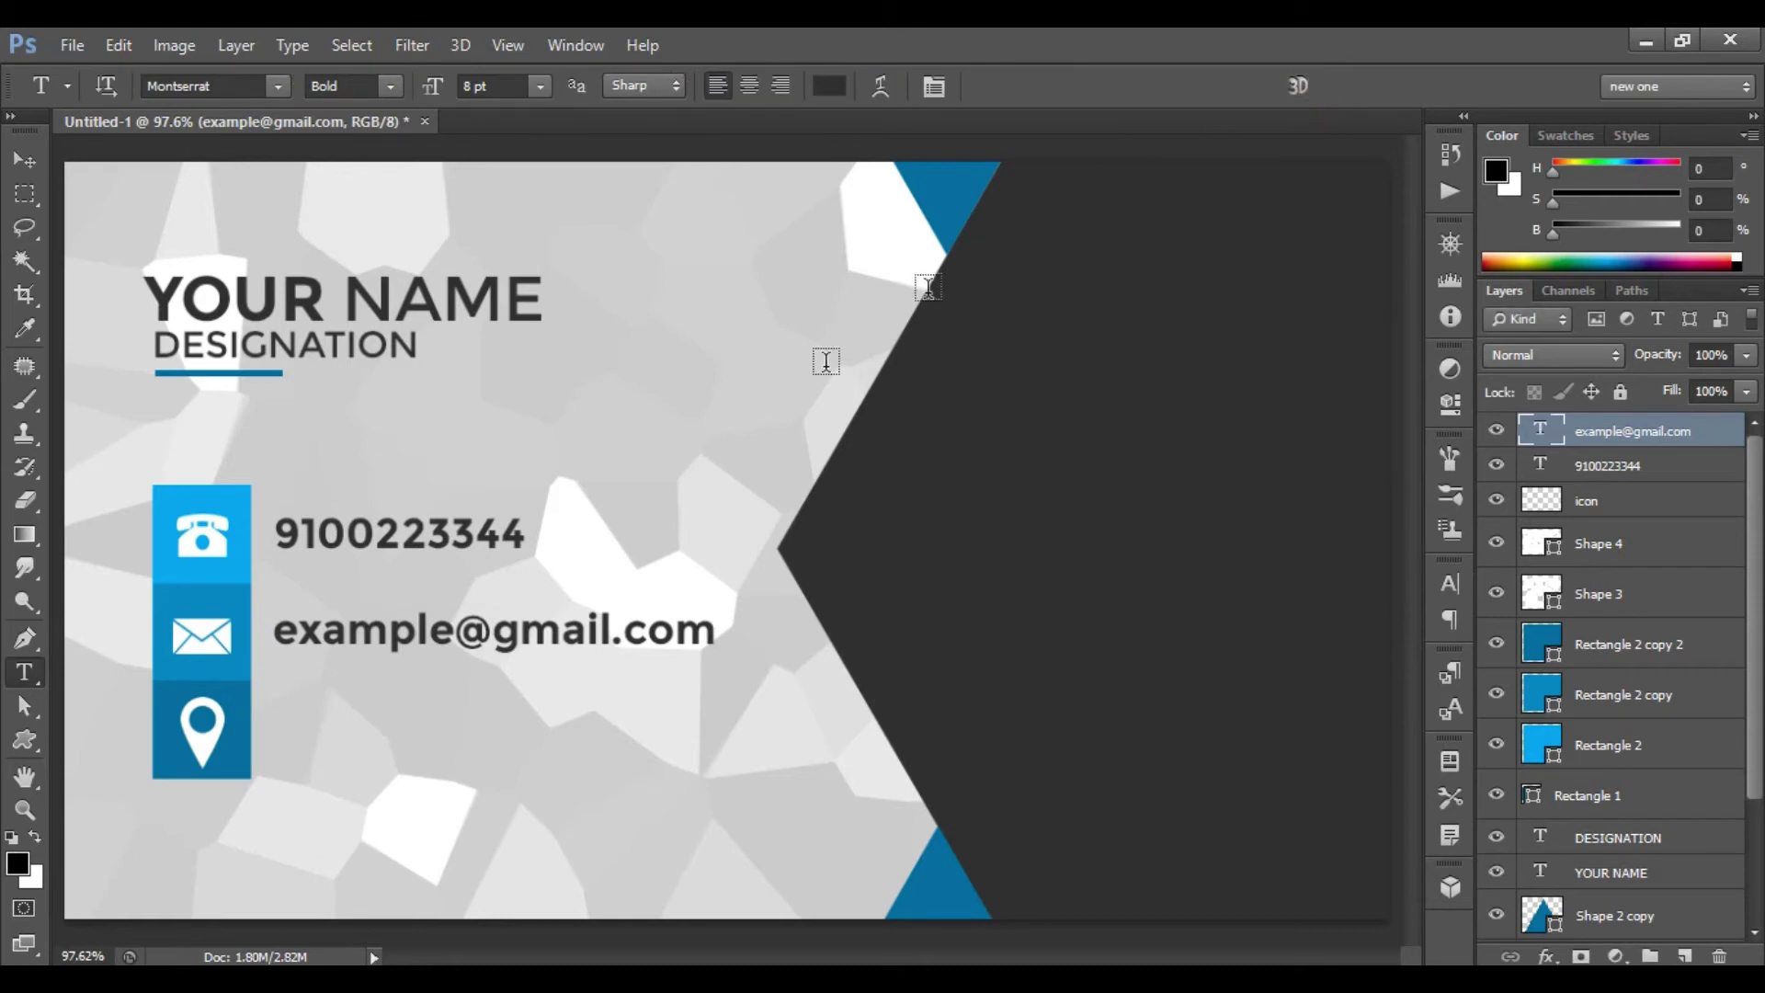
- Type the two-line postal address beside the pin and nudge it left and down into alignment
left_click(286, 717)
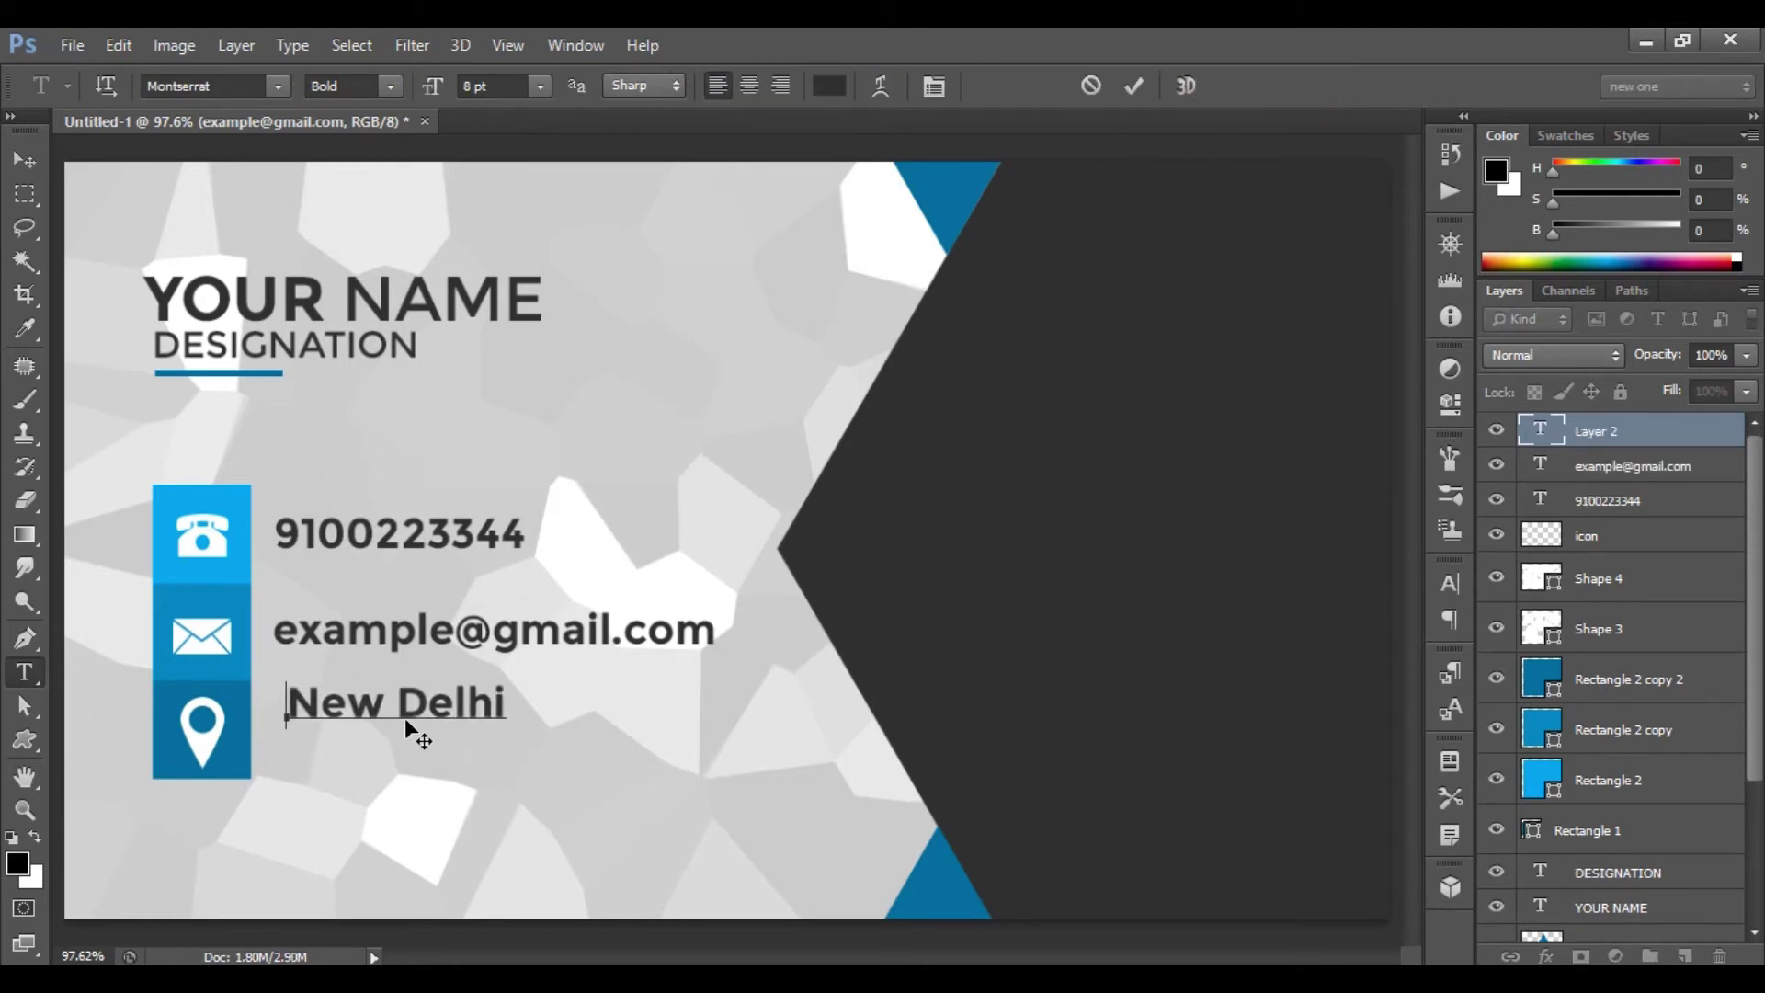
key("Return")
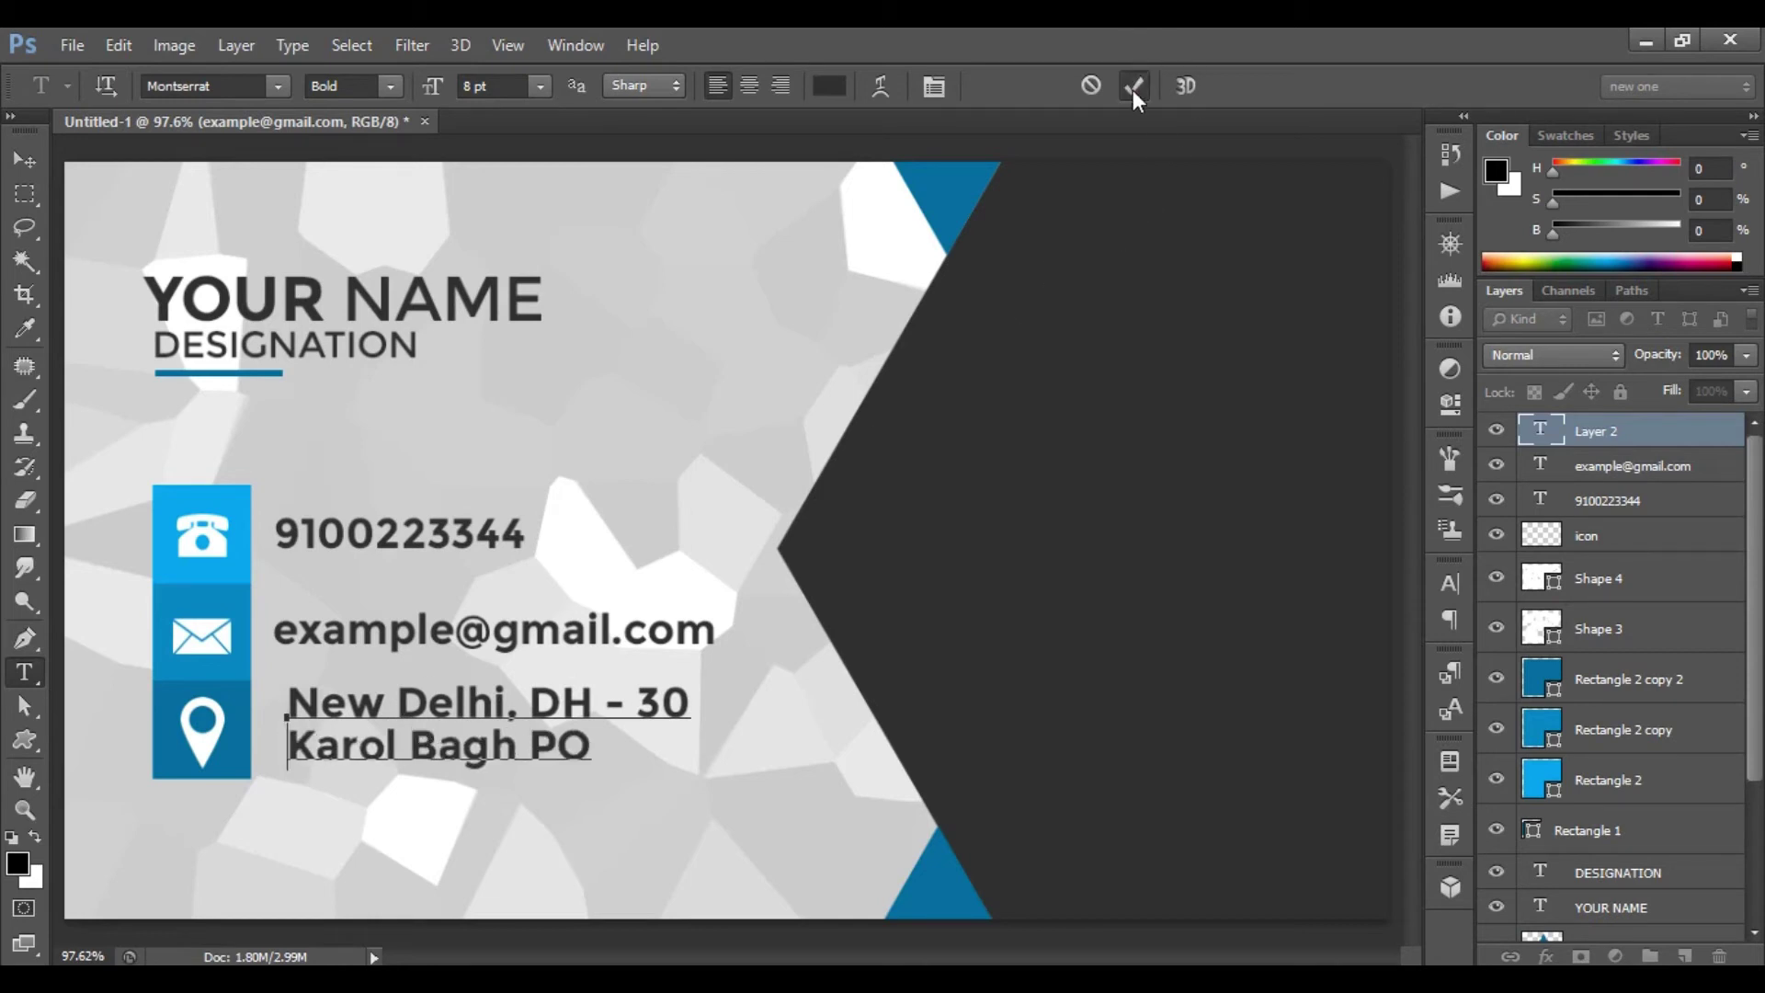
left_click(1135, 86)
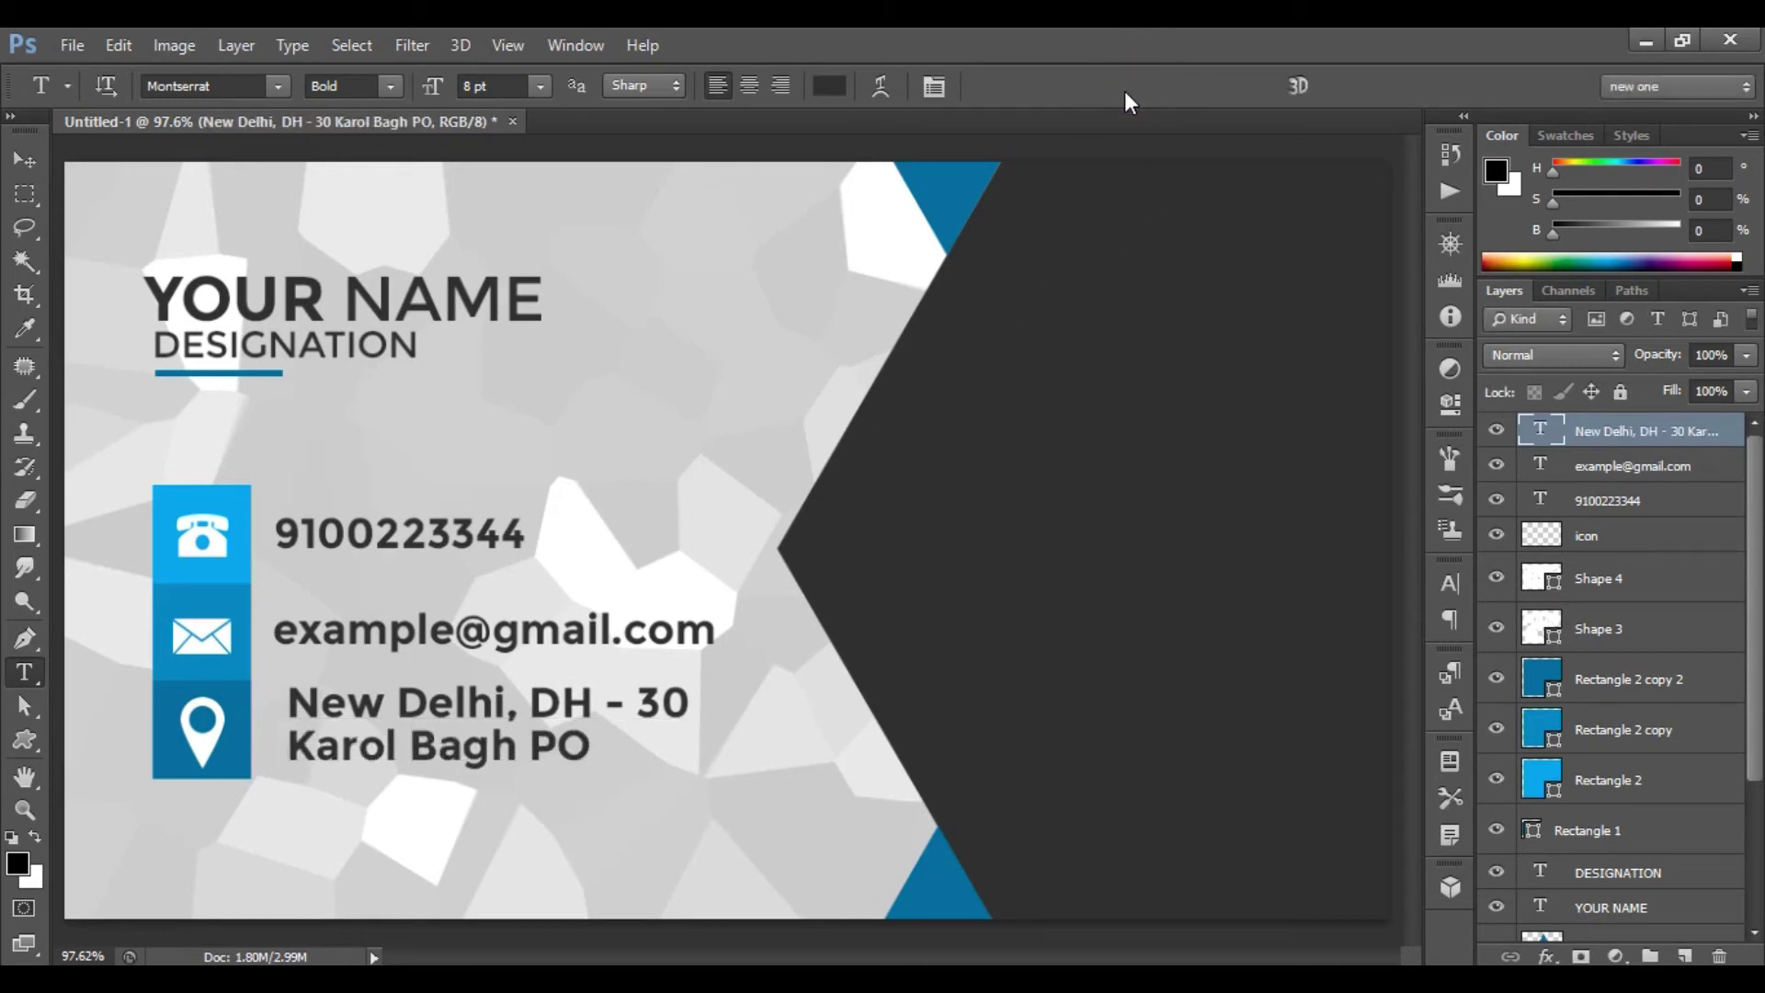
key("ctrl+t")
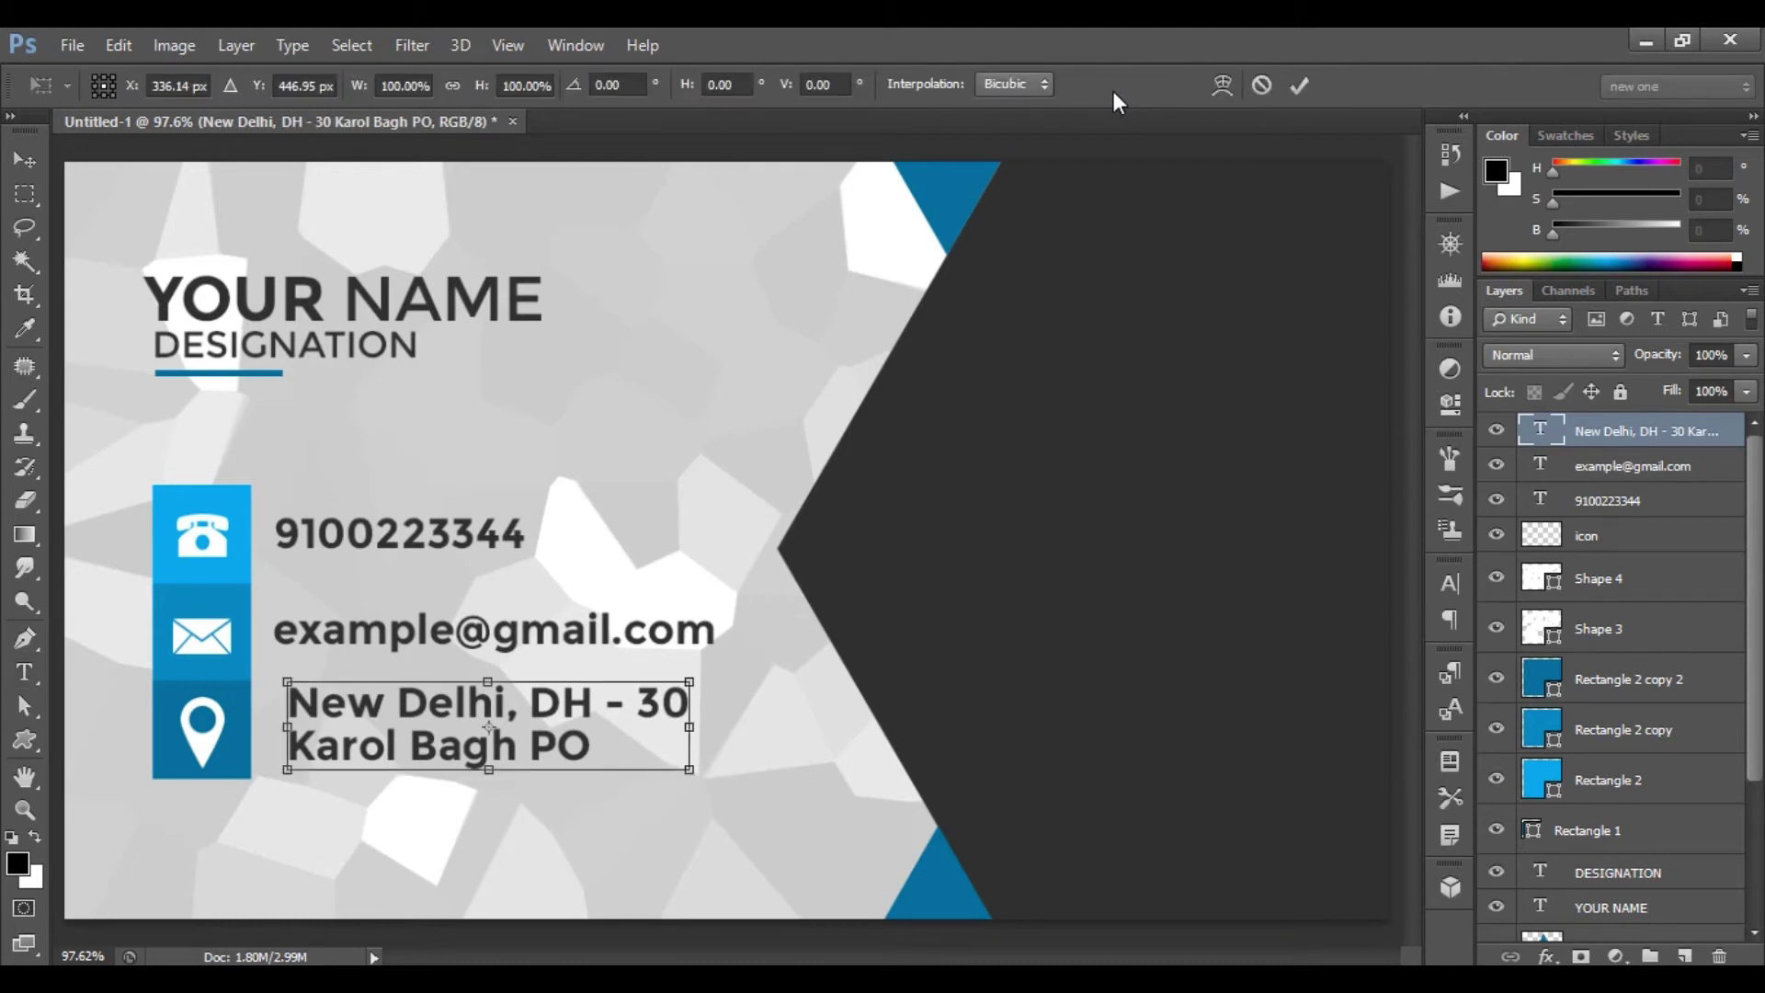
key("Left")
key("Left")
key("Left")
key("Left")
key("Left")
key("Left")
key("Left")
key("Left")
key("Down")
key("Down")
key("Down")
key("Down")
key("Down")
key("Down")
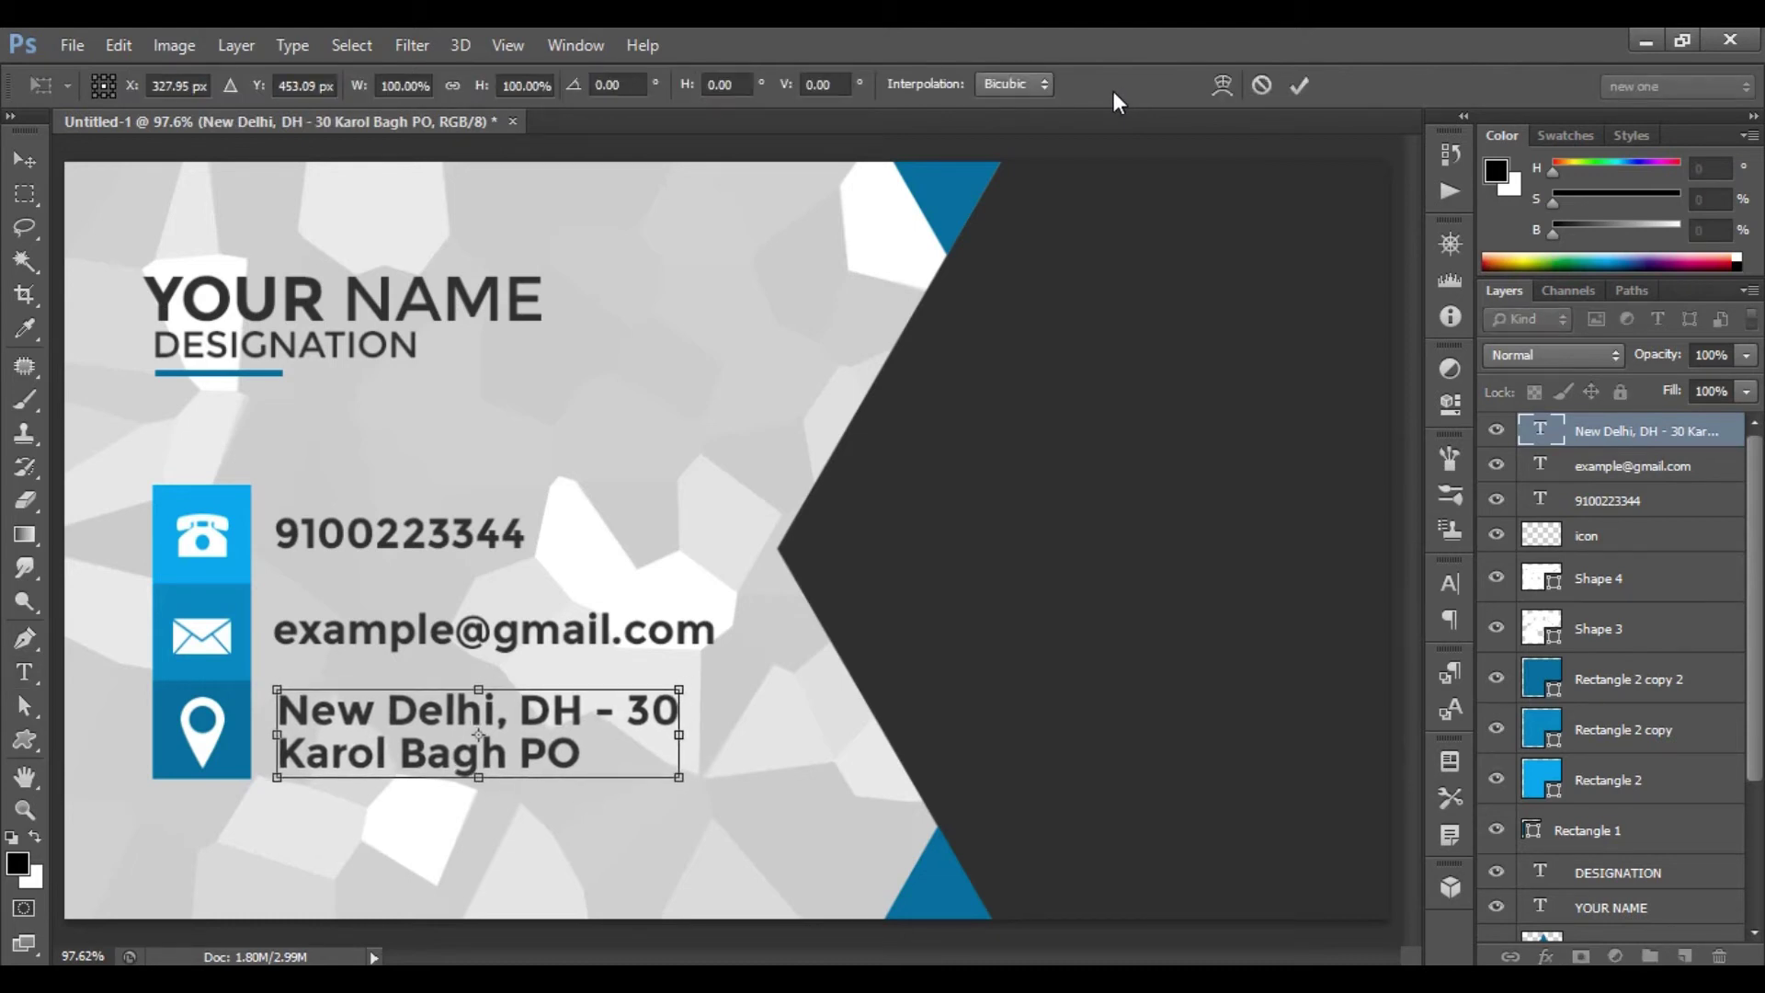
left_click(1300, 85)
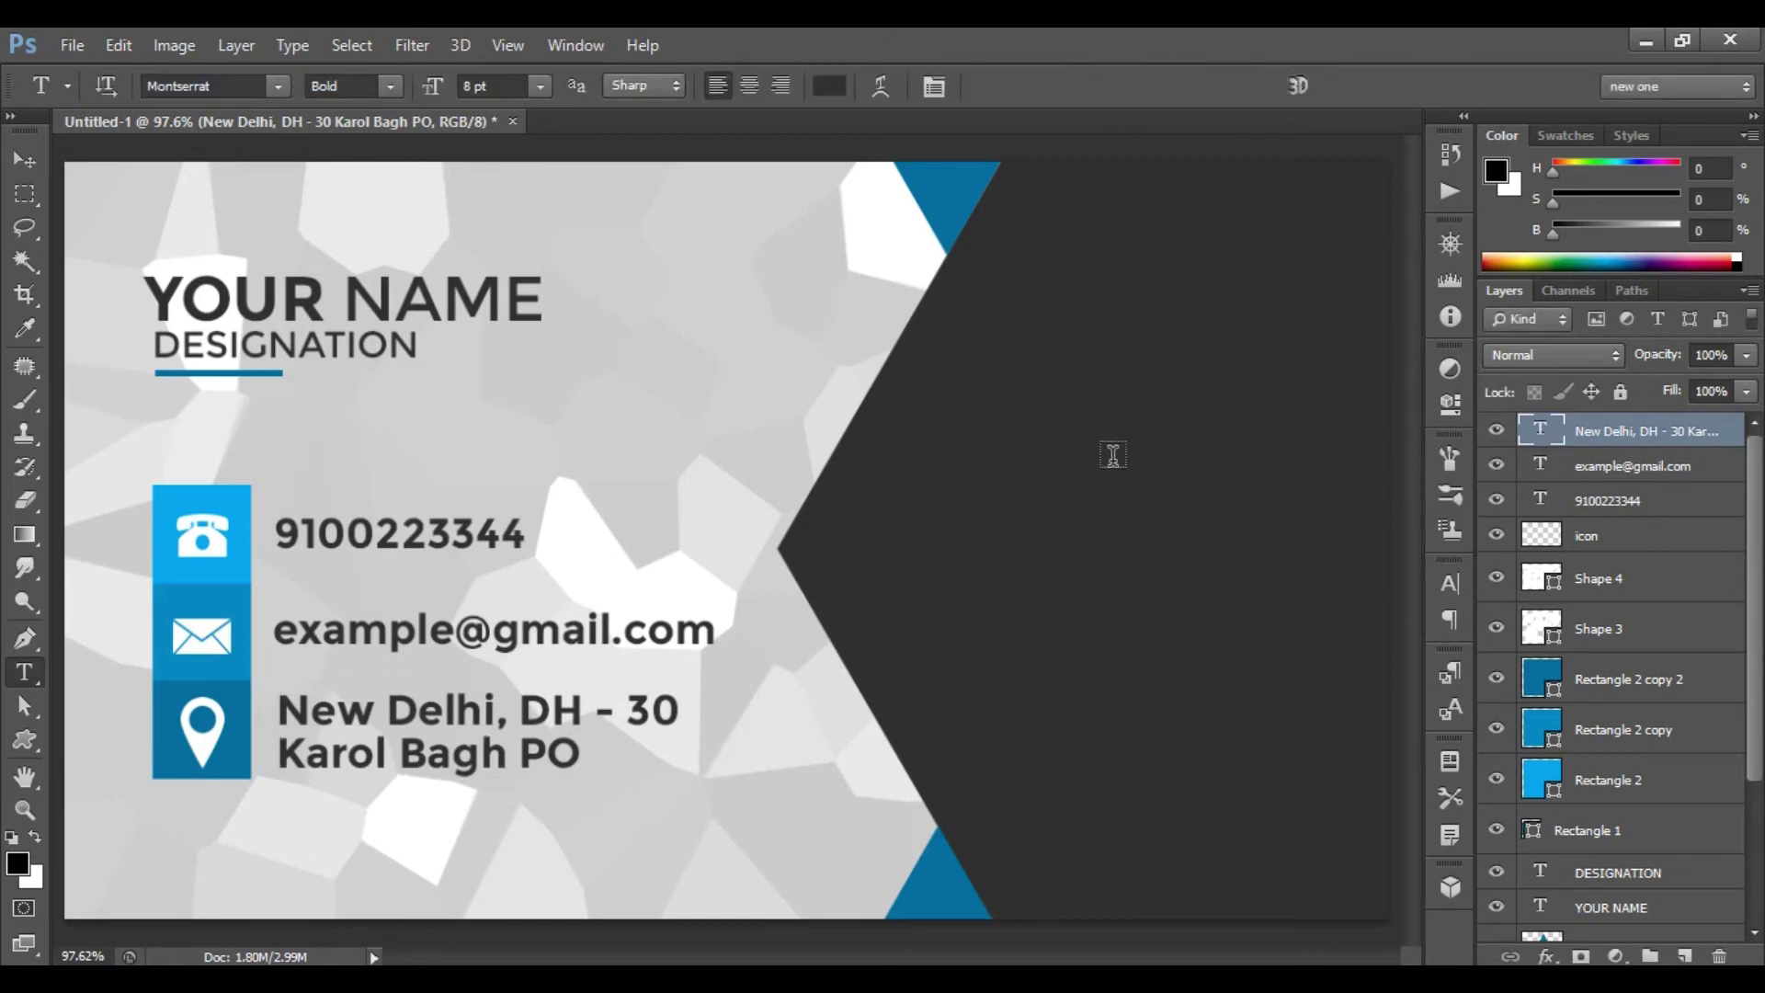
- Draw a maple leaf custom shape on the dark right-hand area
left_click(25, 740)
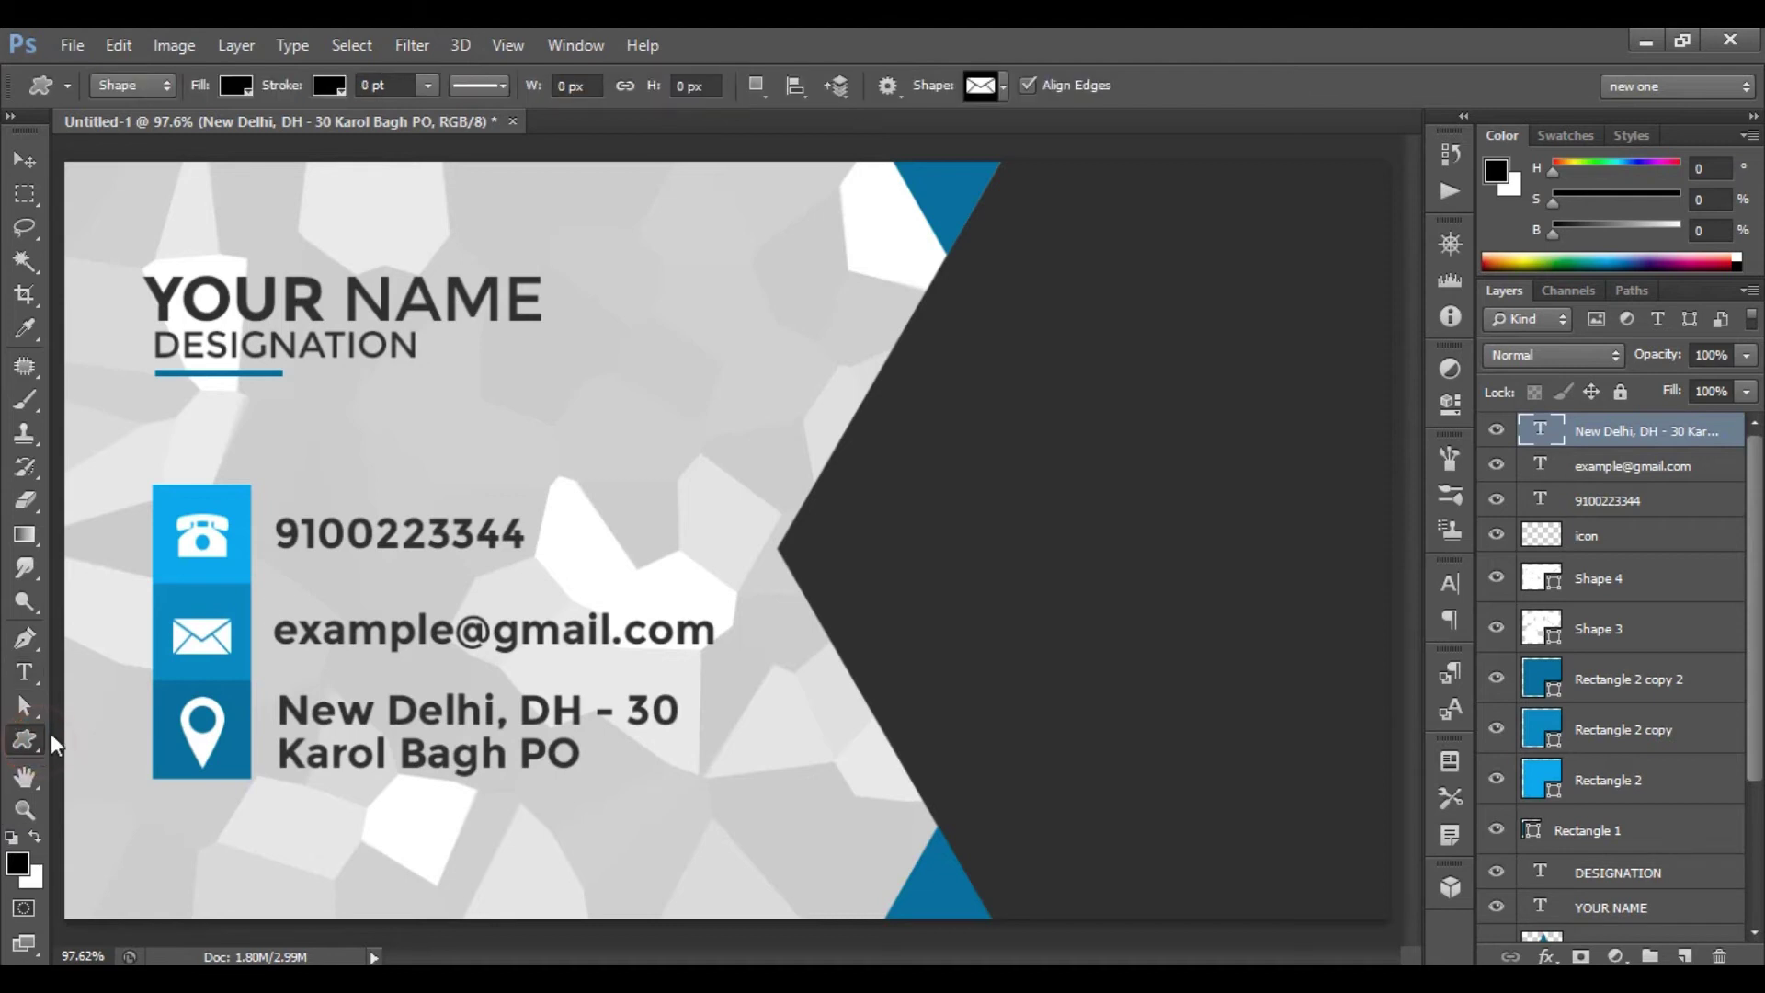
left_click(1001, 89)
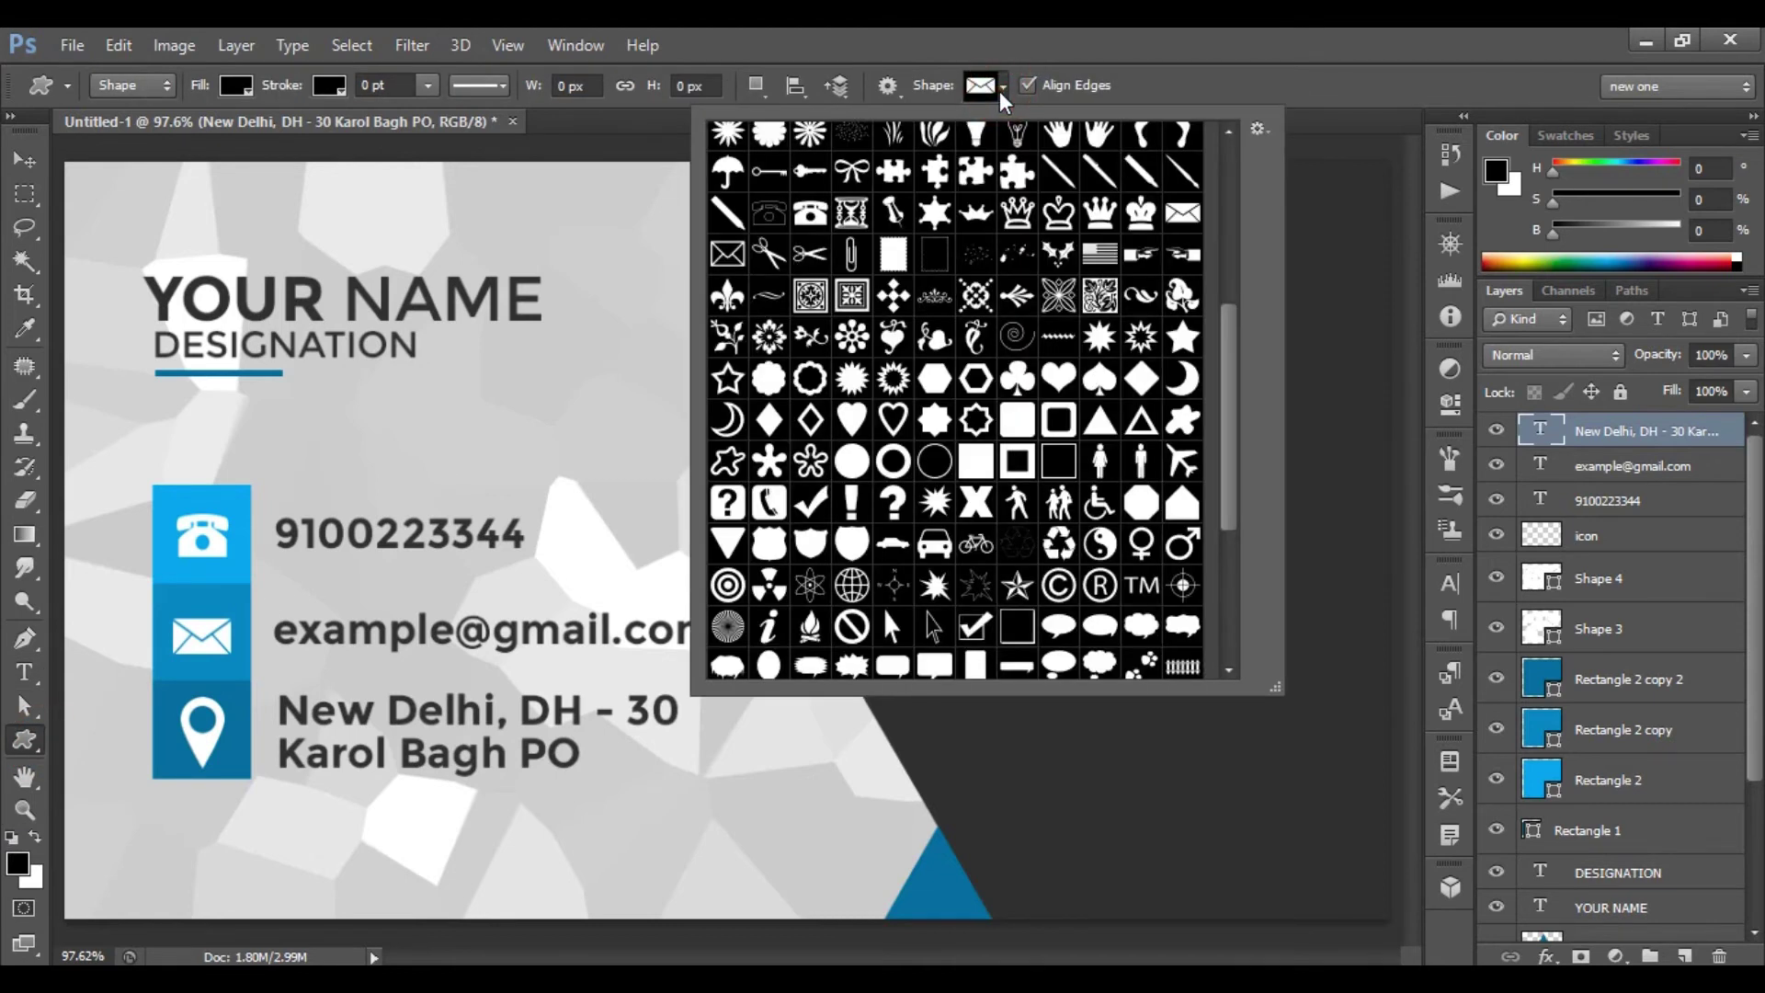
scroll(1019, 359, "up", 3)
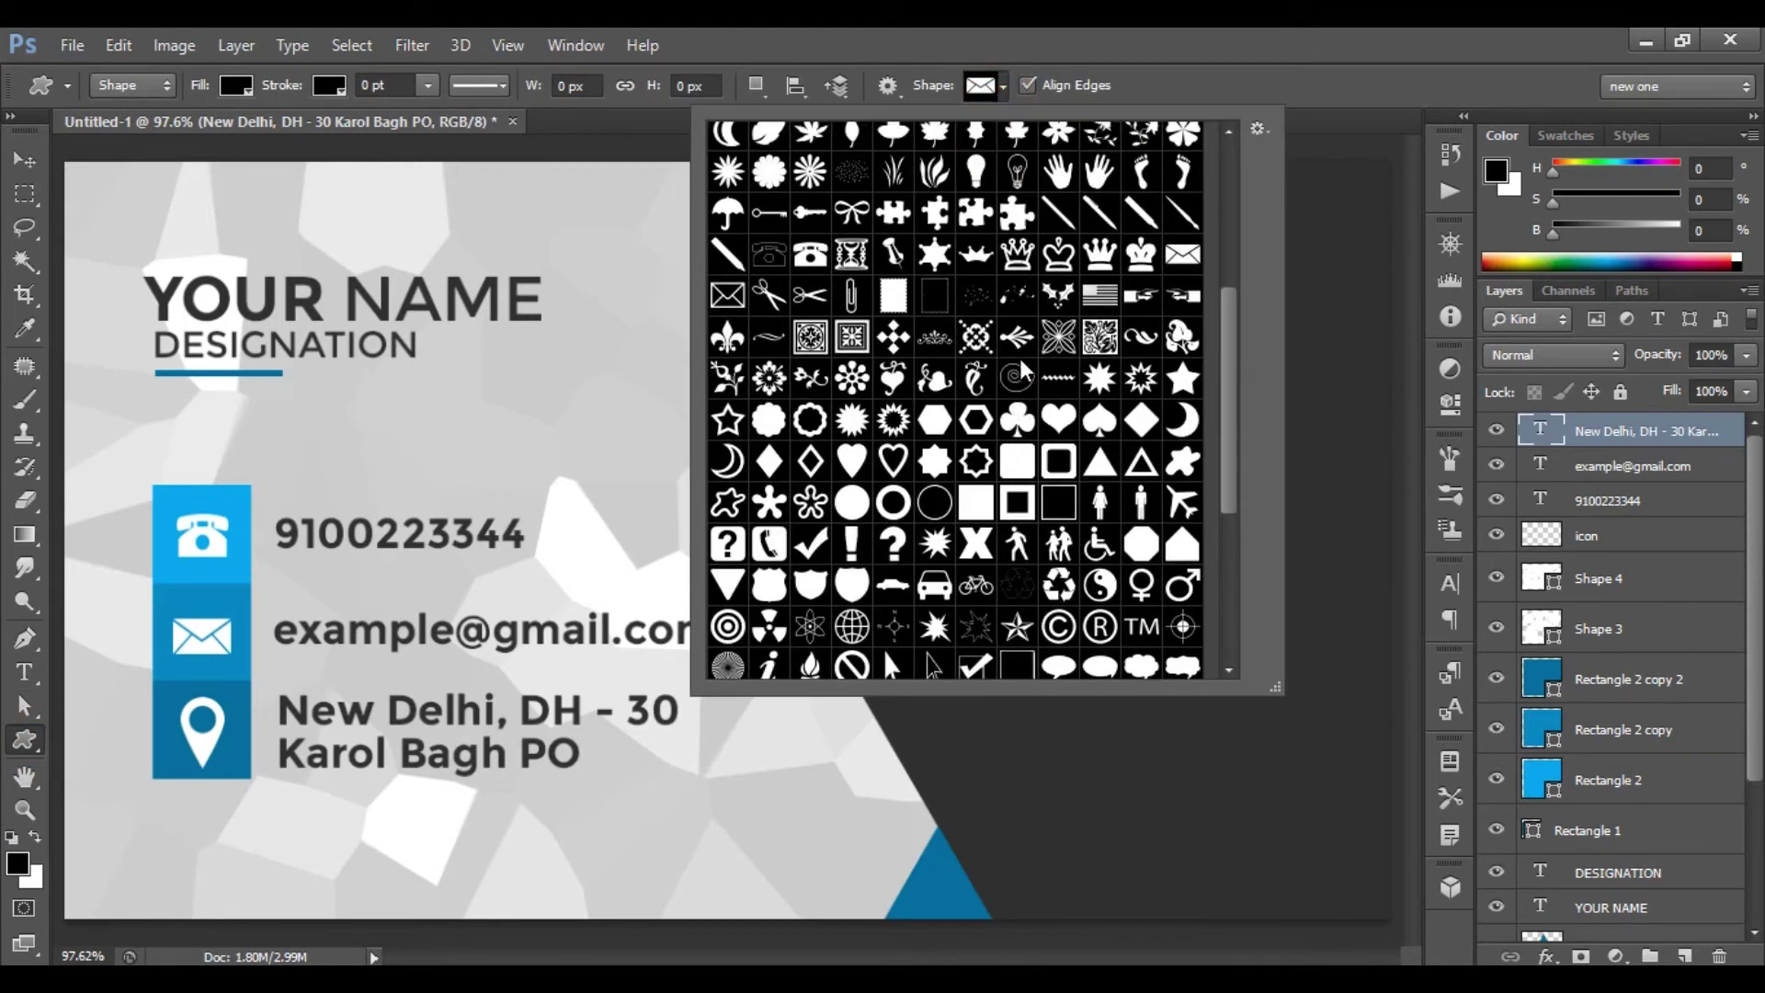
scroll(1018, 359, "up", 5)
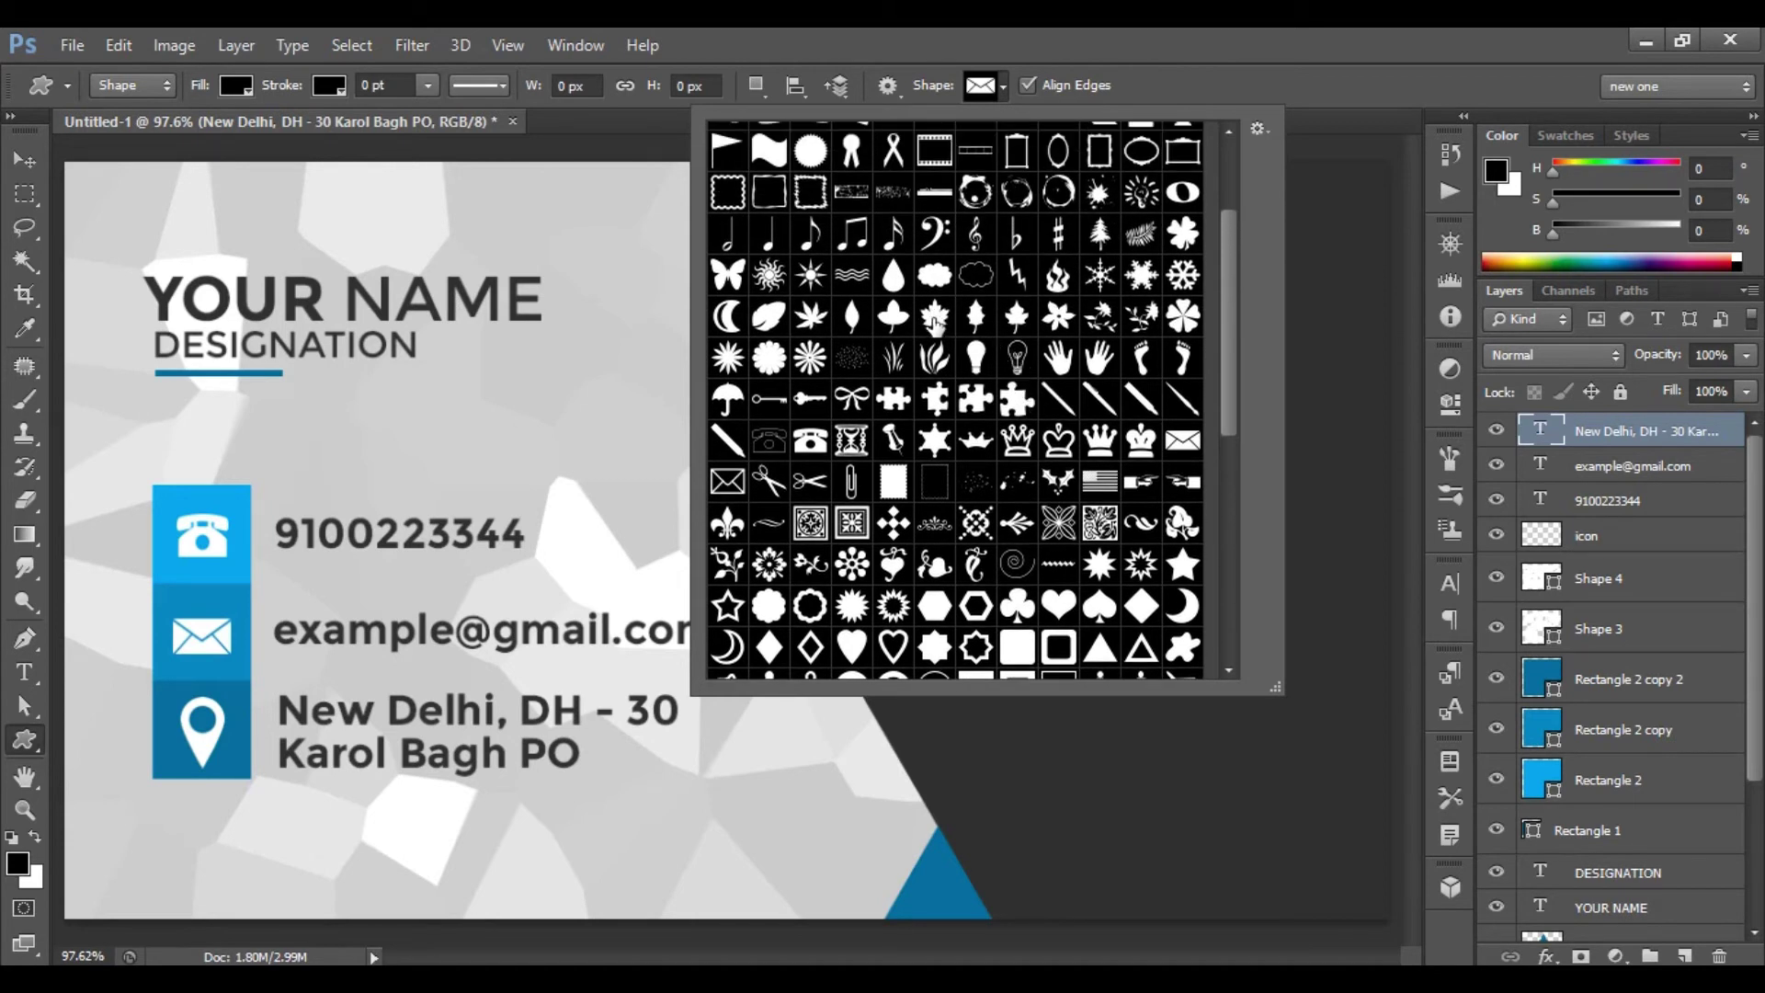
left_click(934, 319)
double_click(934, 319)
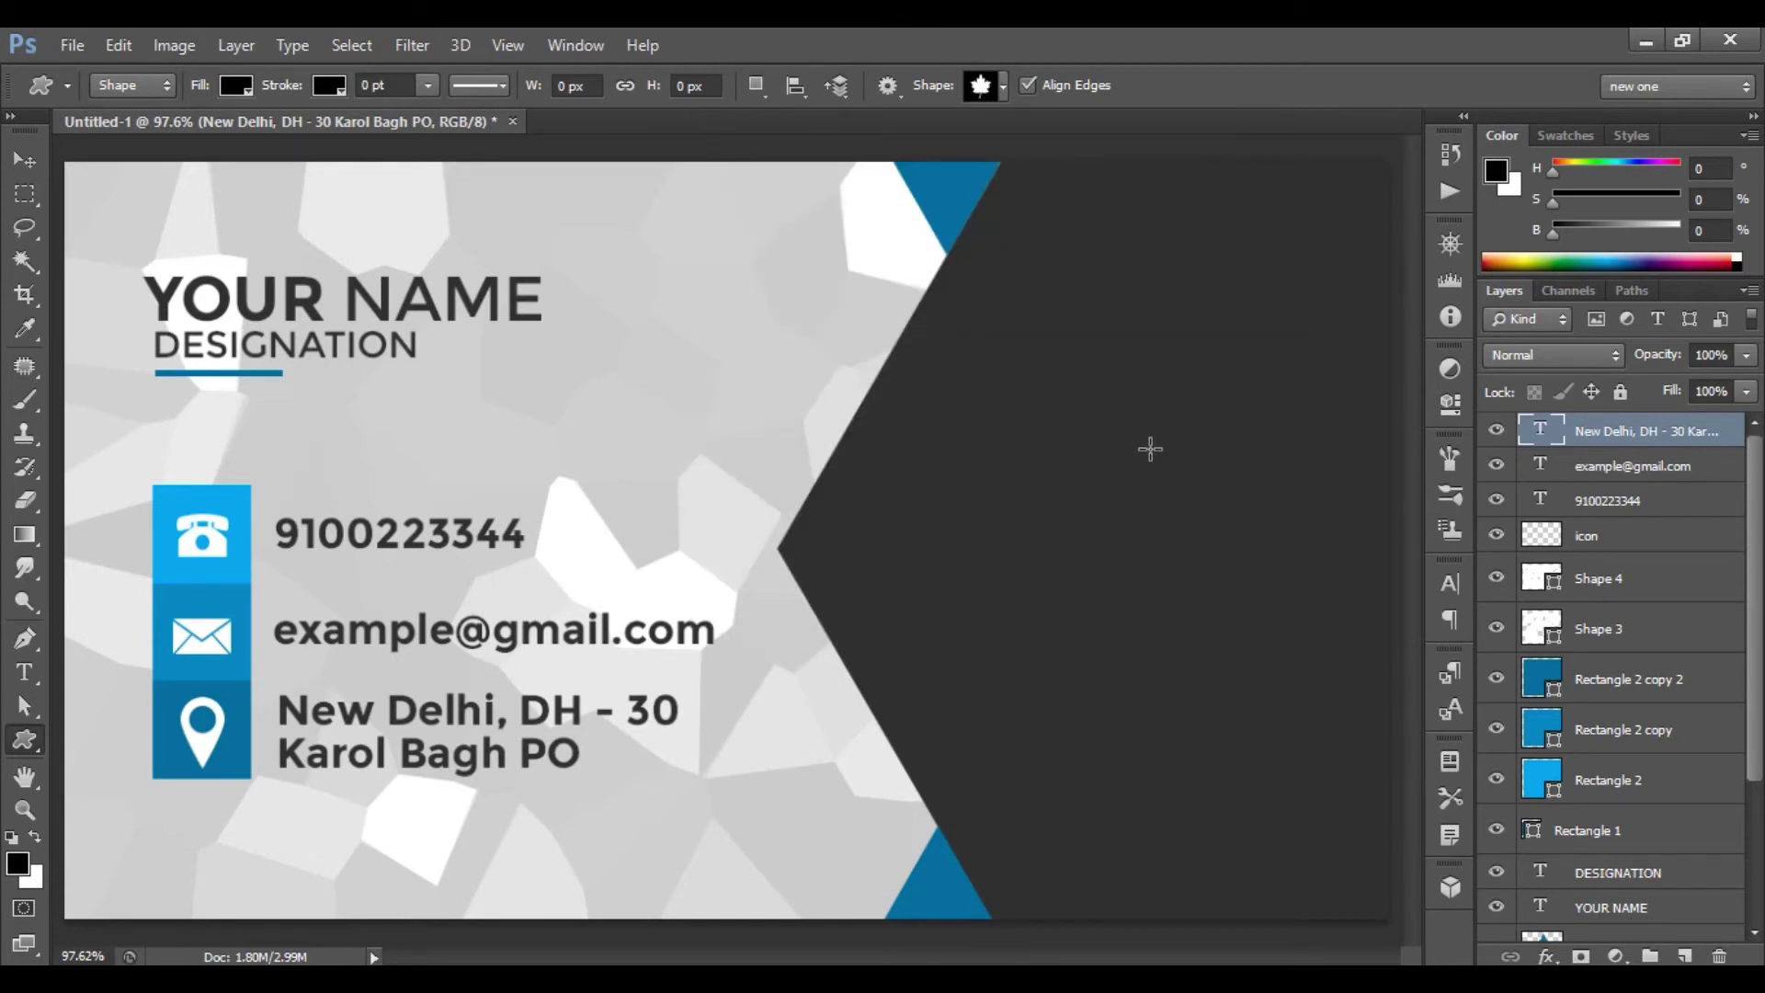
left_click_drag(1072, 411, 1184, 541)
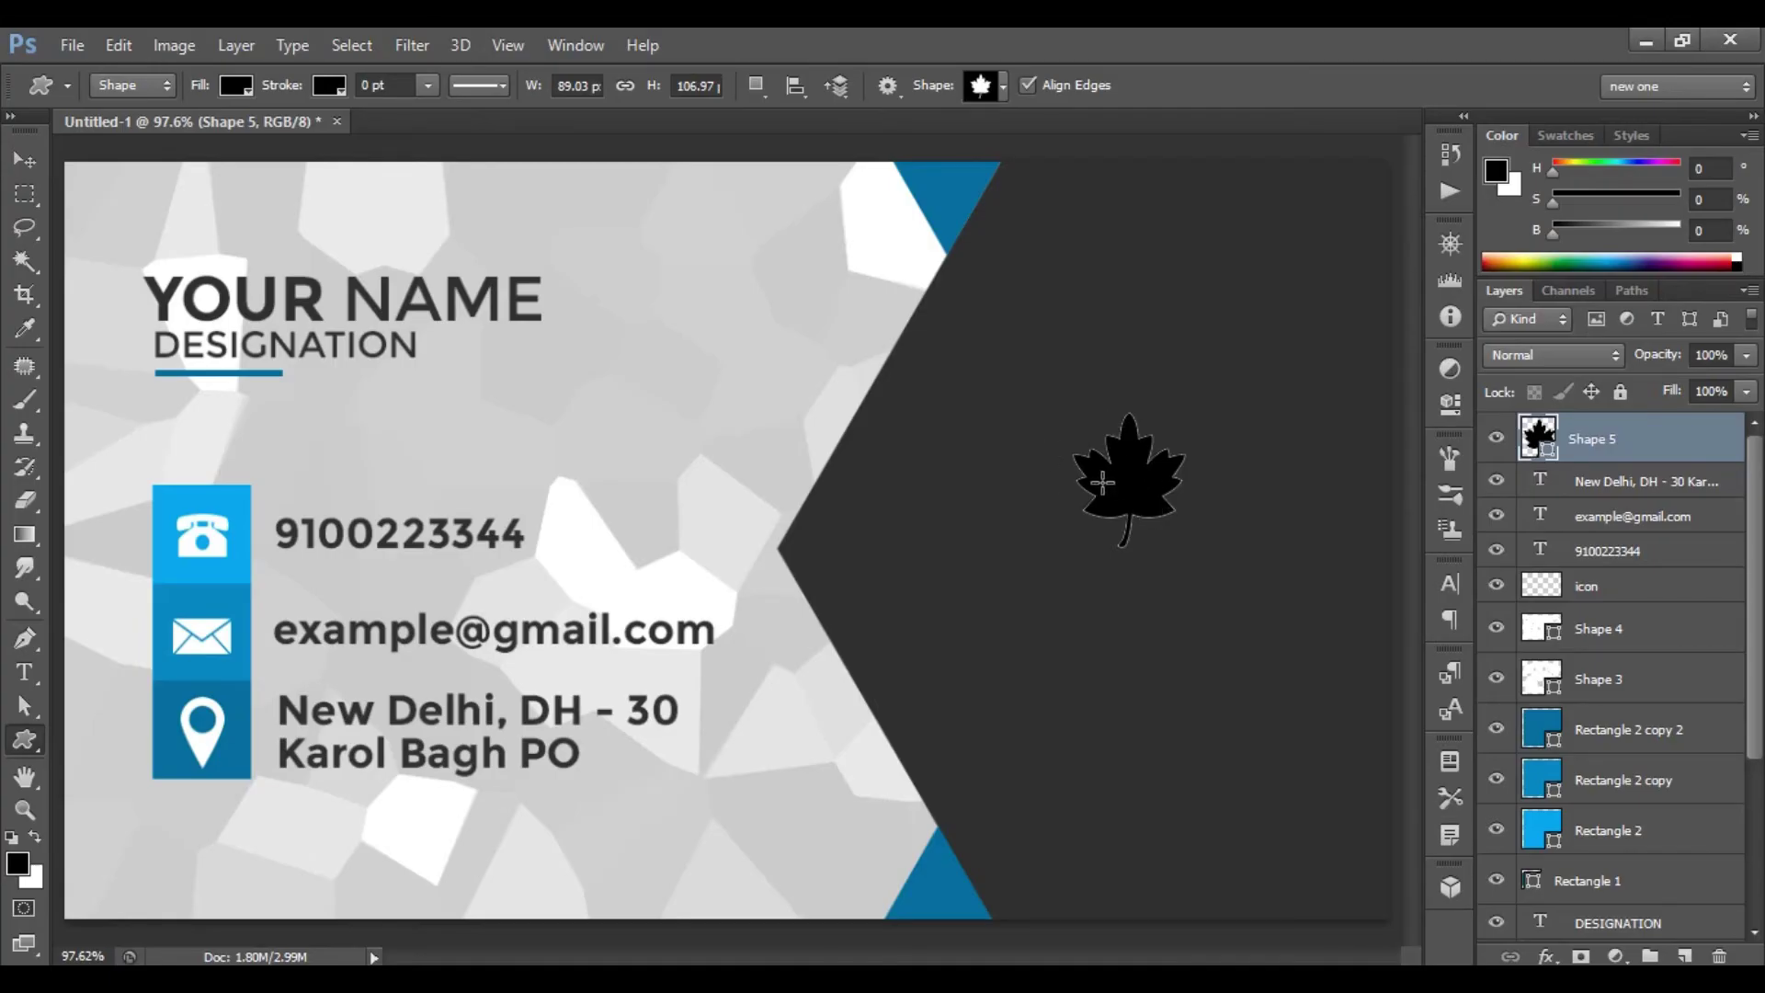
- Fill the maple leaf with blue #048bc2
left_click(238, 85)
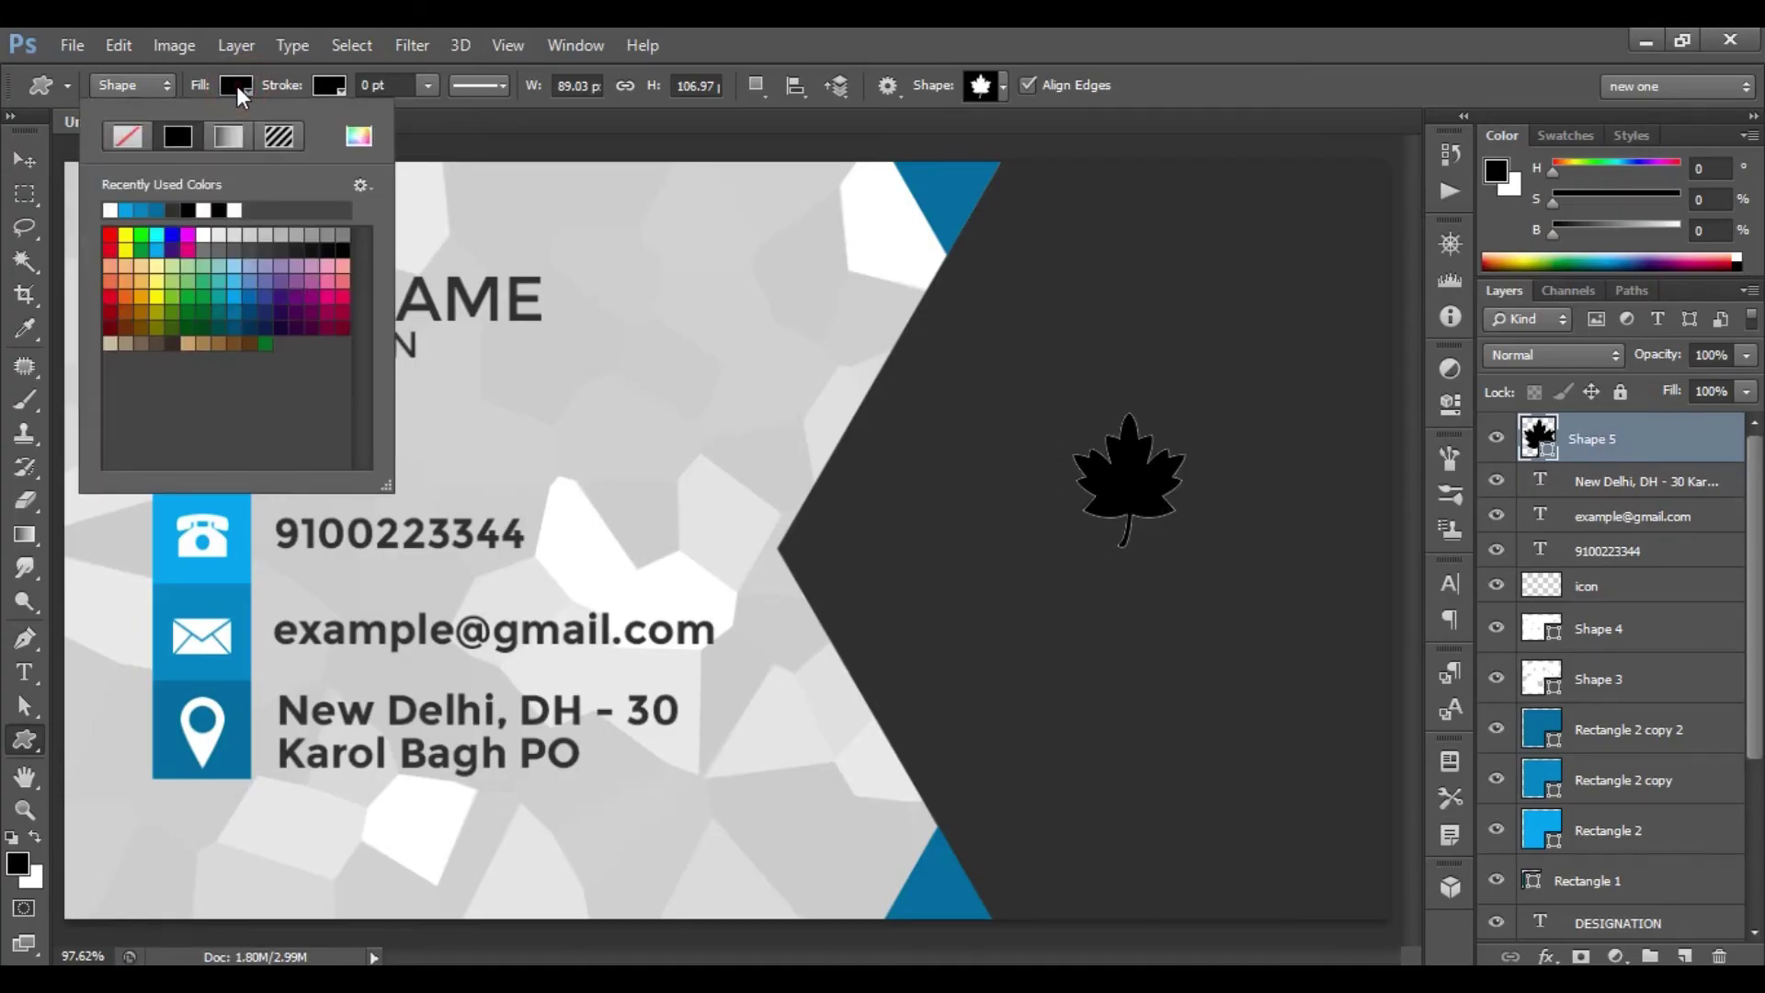
left_click(366, 141)
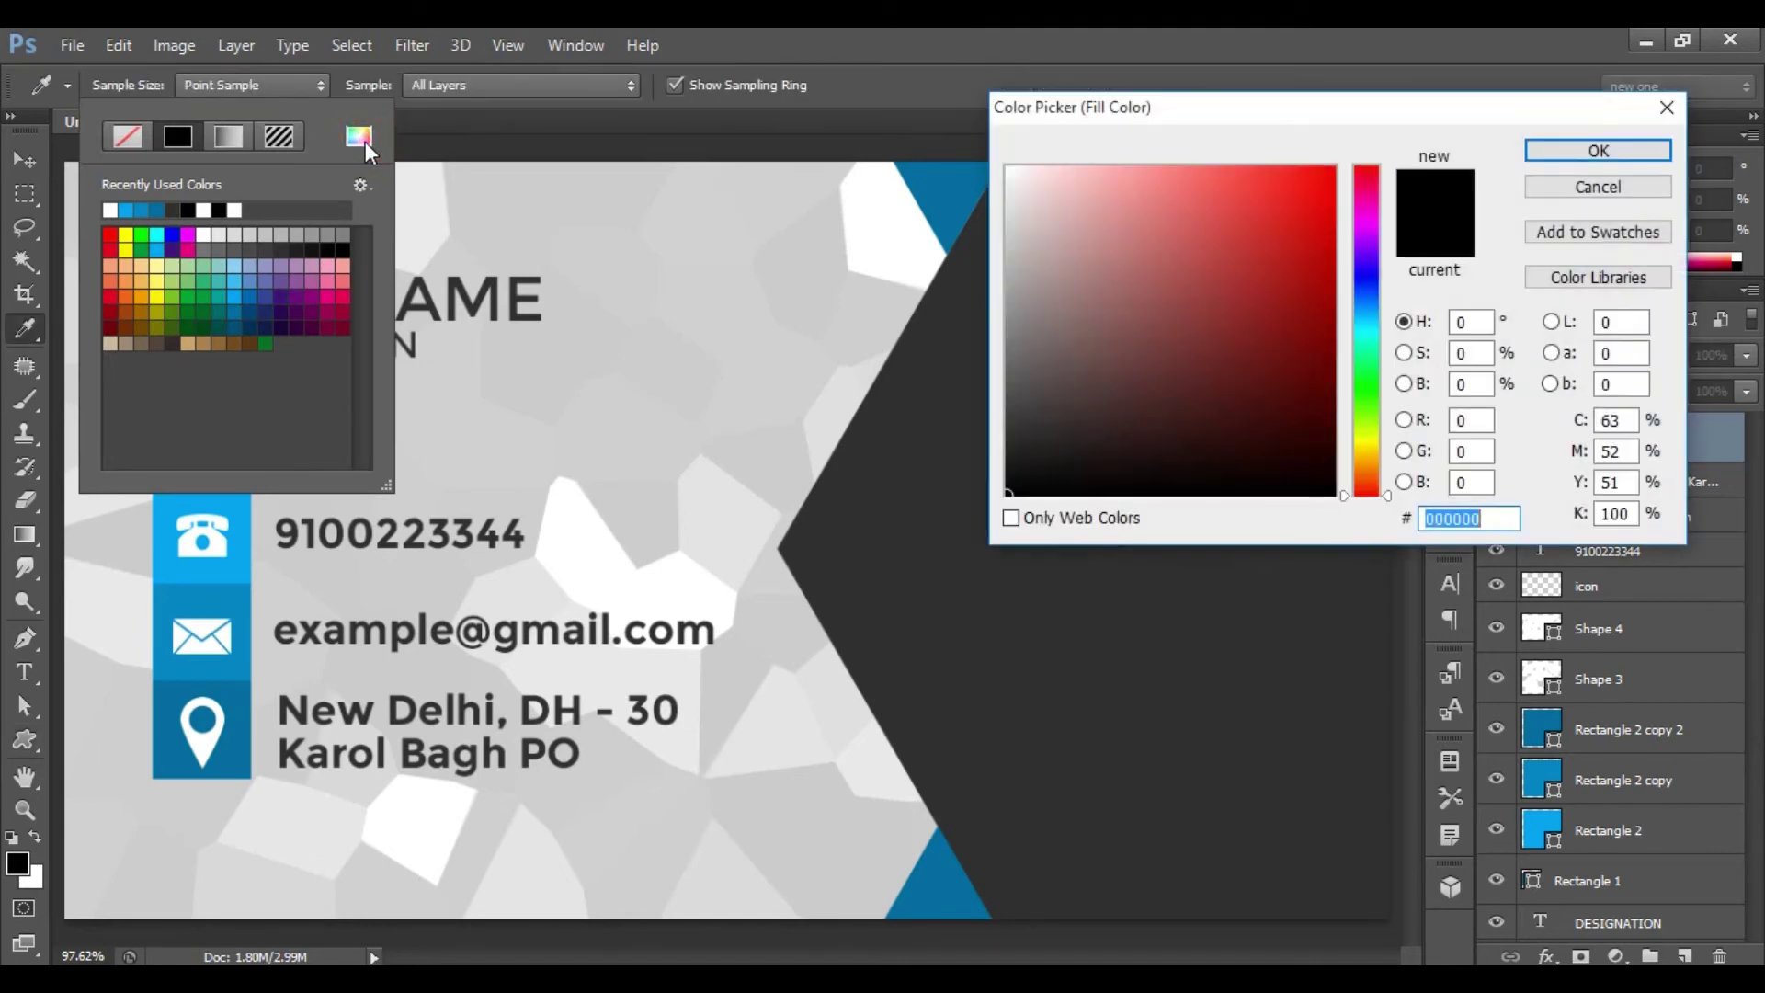
left_click_drag(1487, 521, 1304, 520)
type("04")
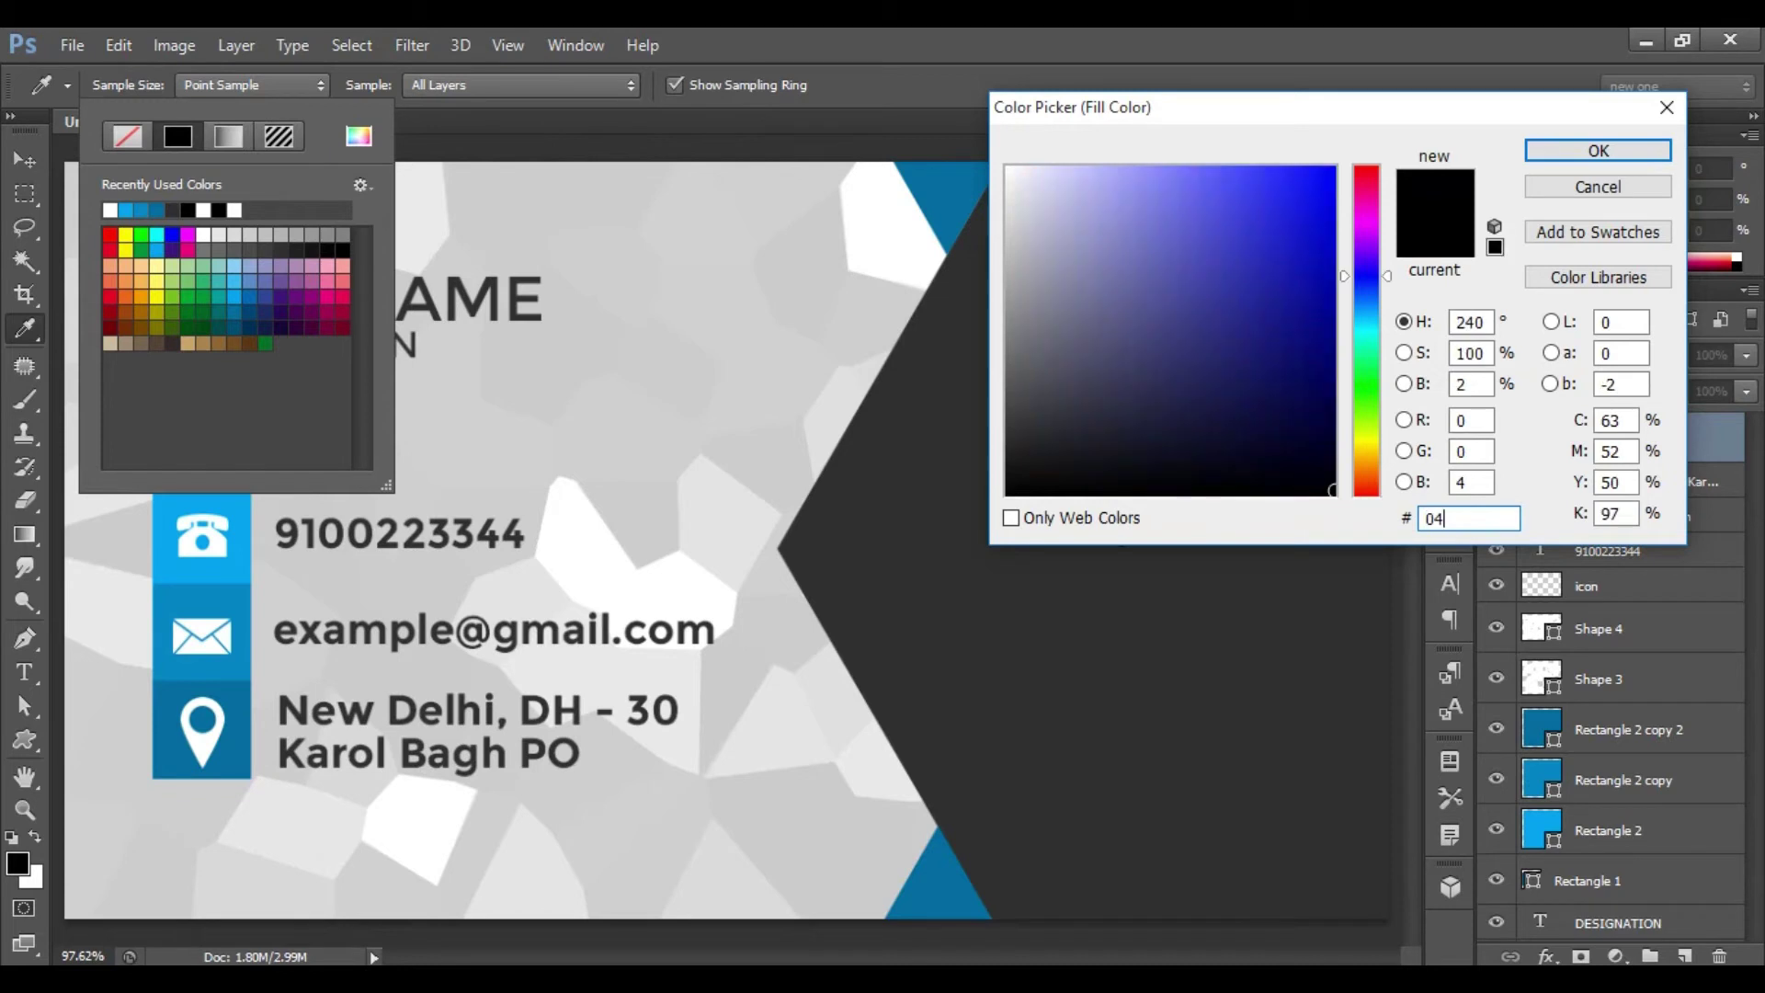
type("8bc2")
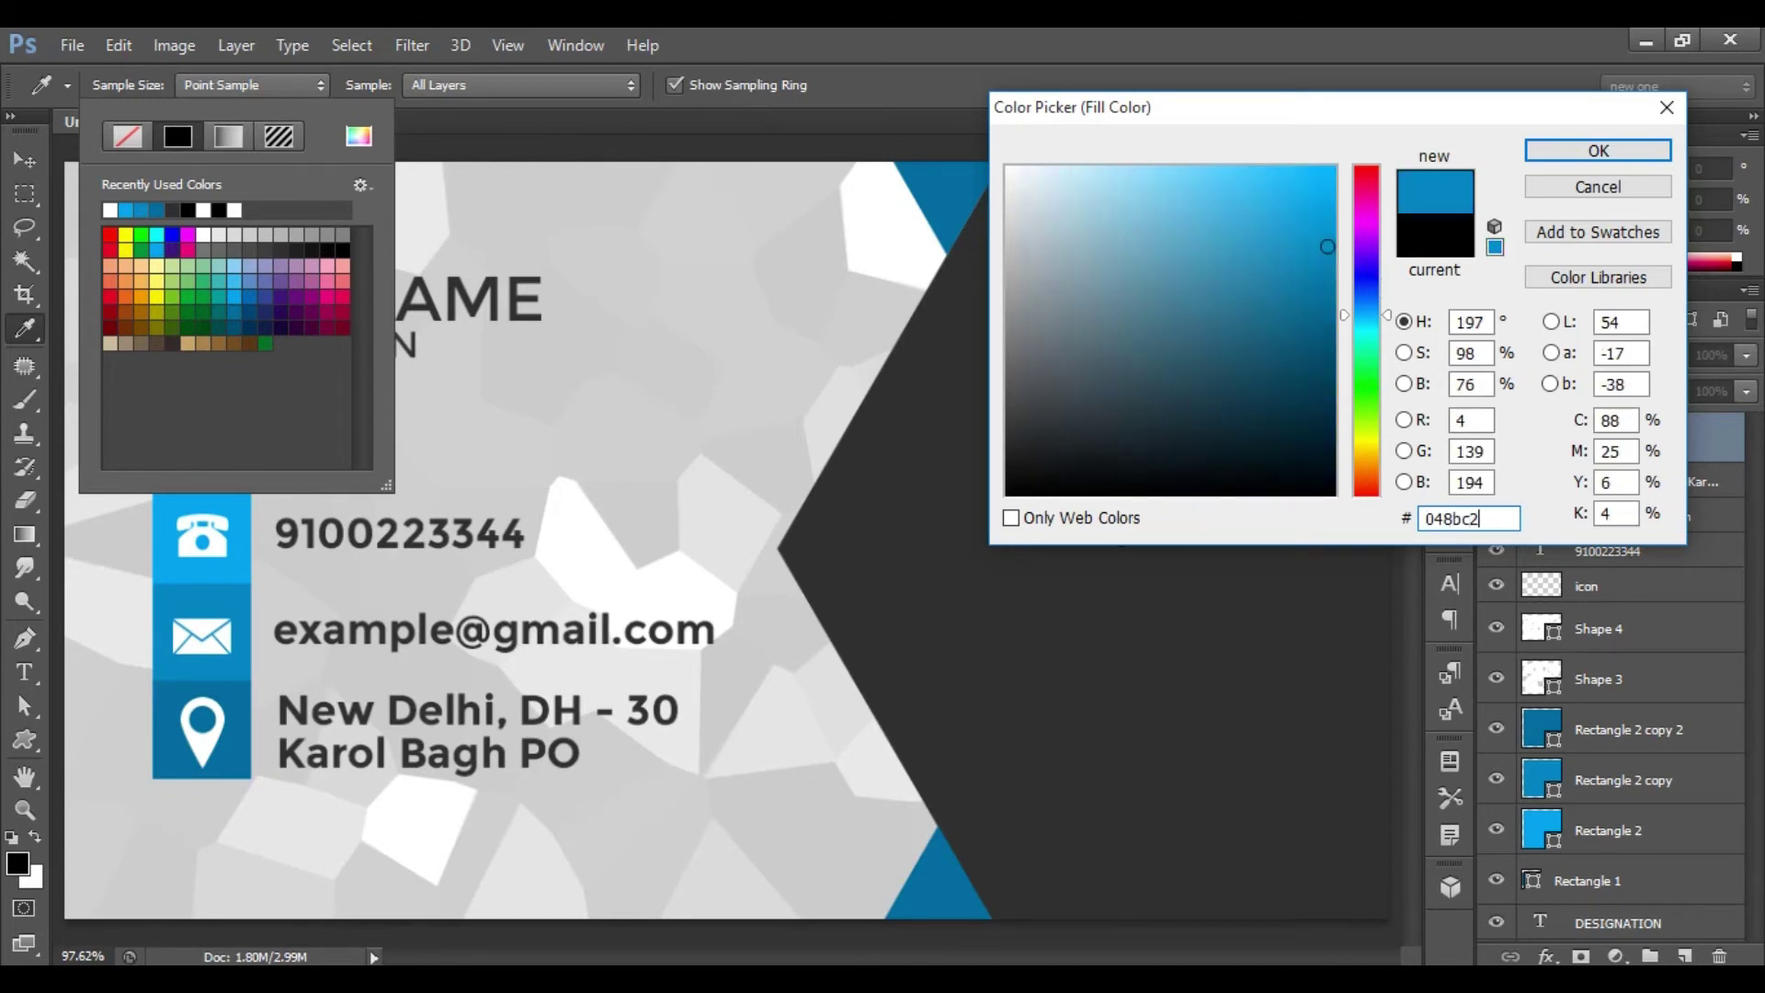
left_click(1598, 149)
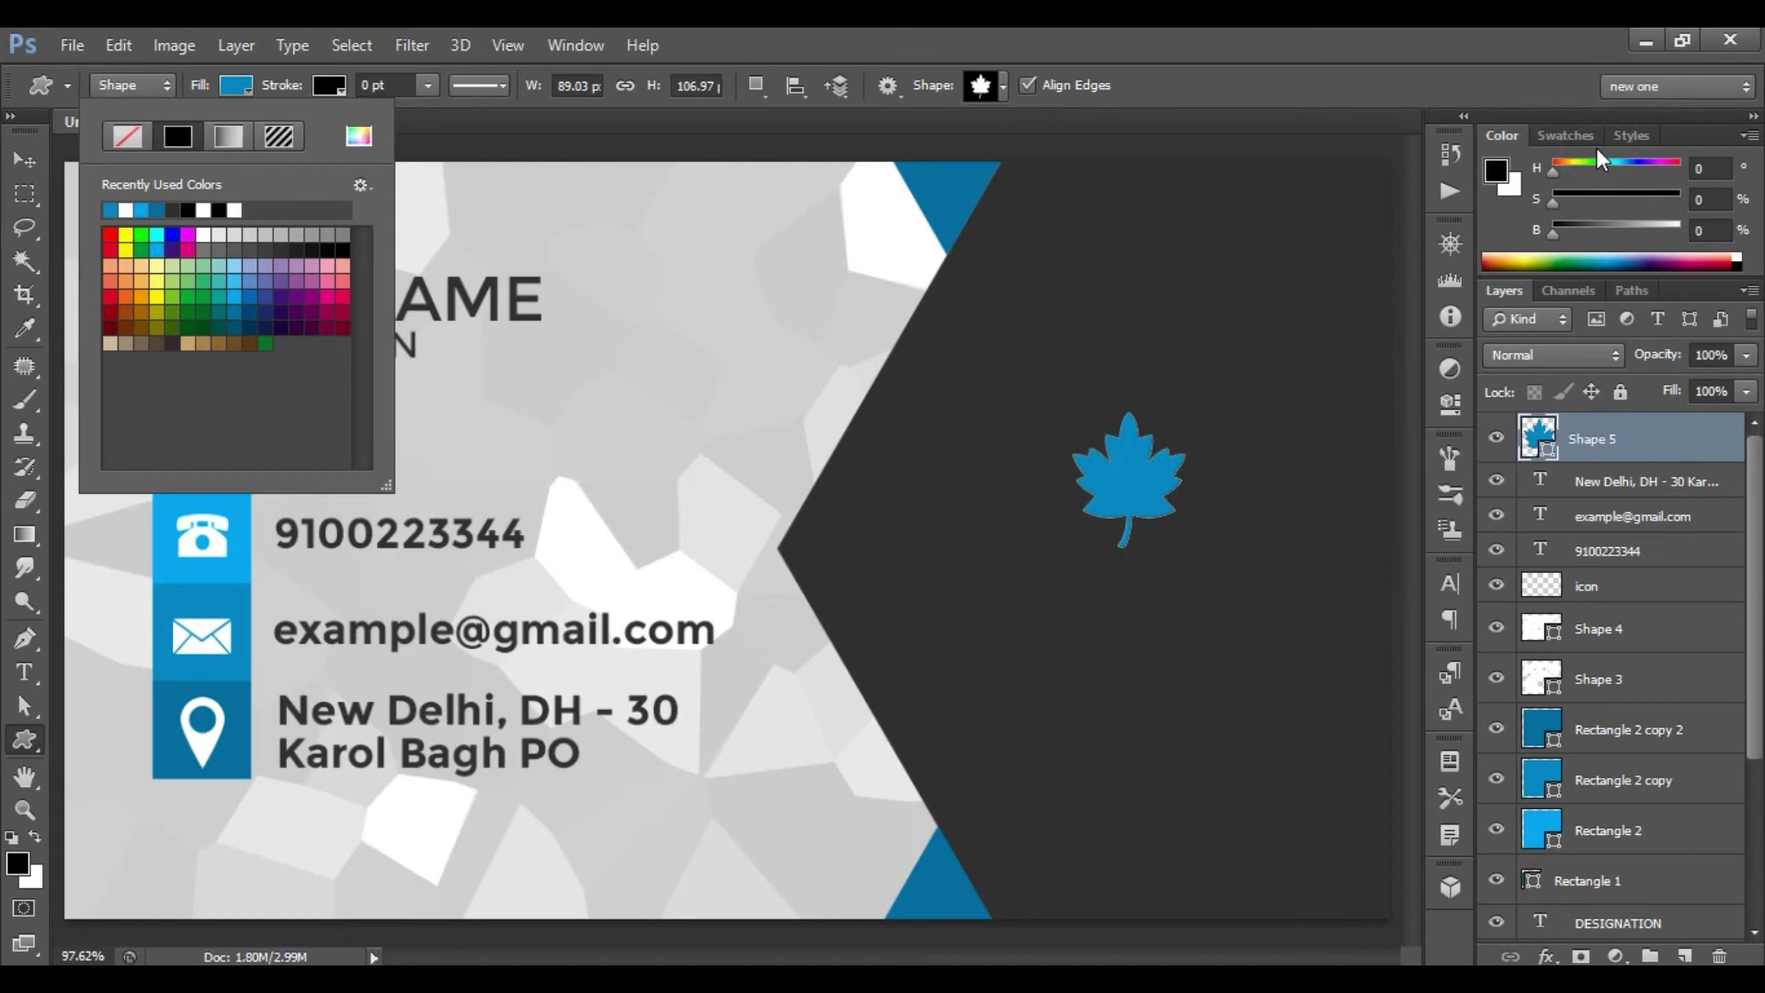
key("Return")
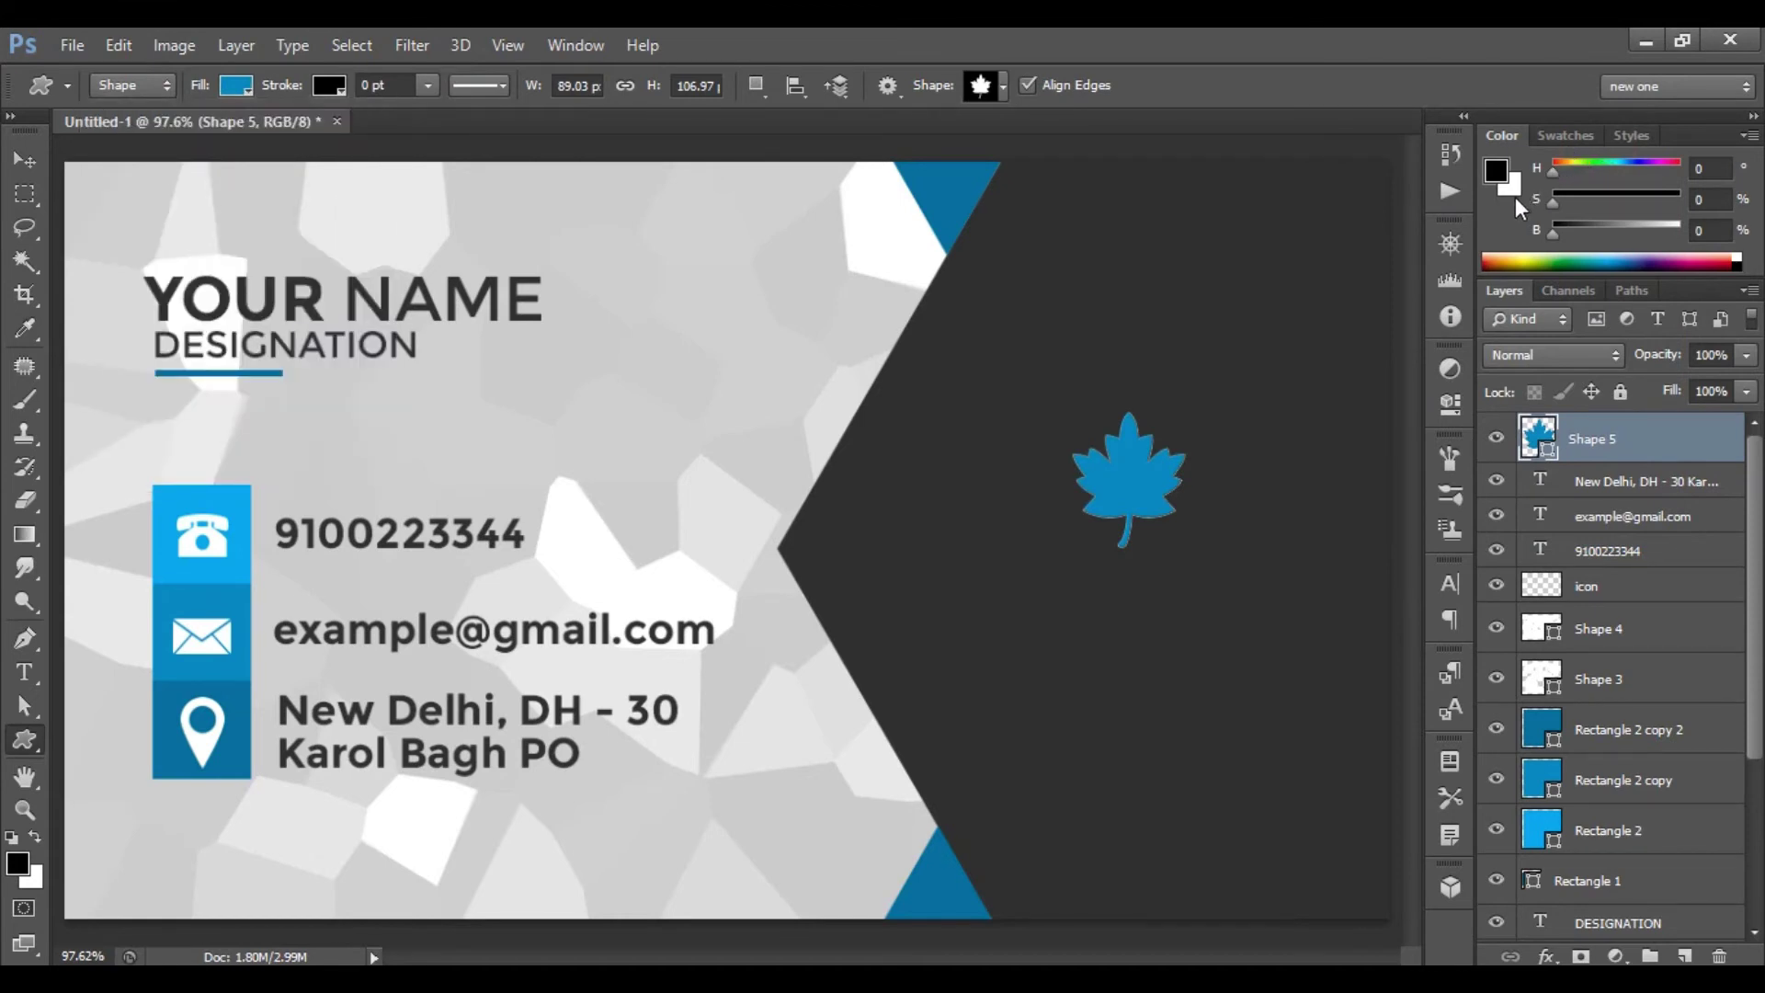
- Move the maple leaf higher on the dark area
key("ctrl+t")
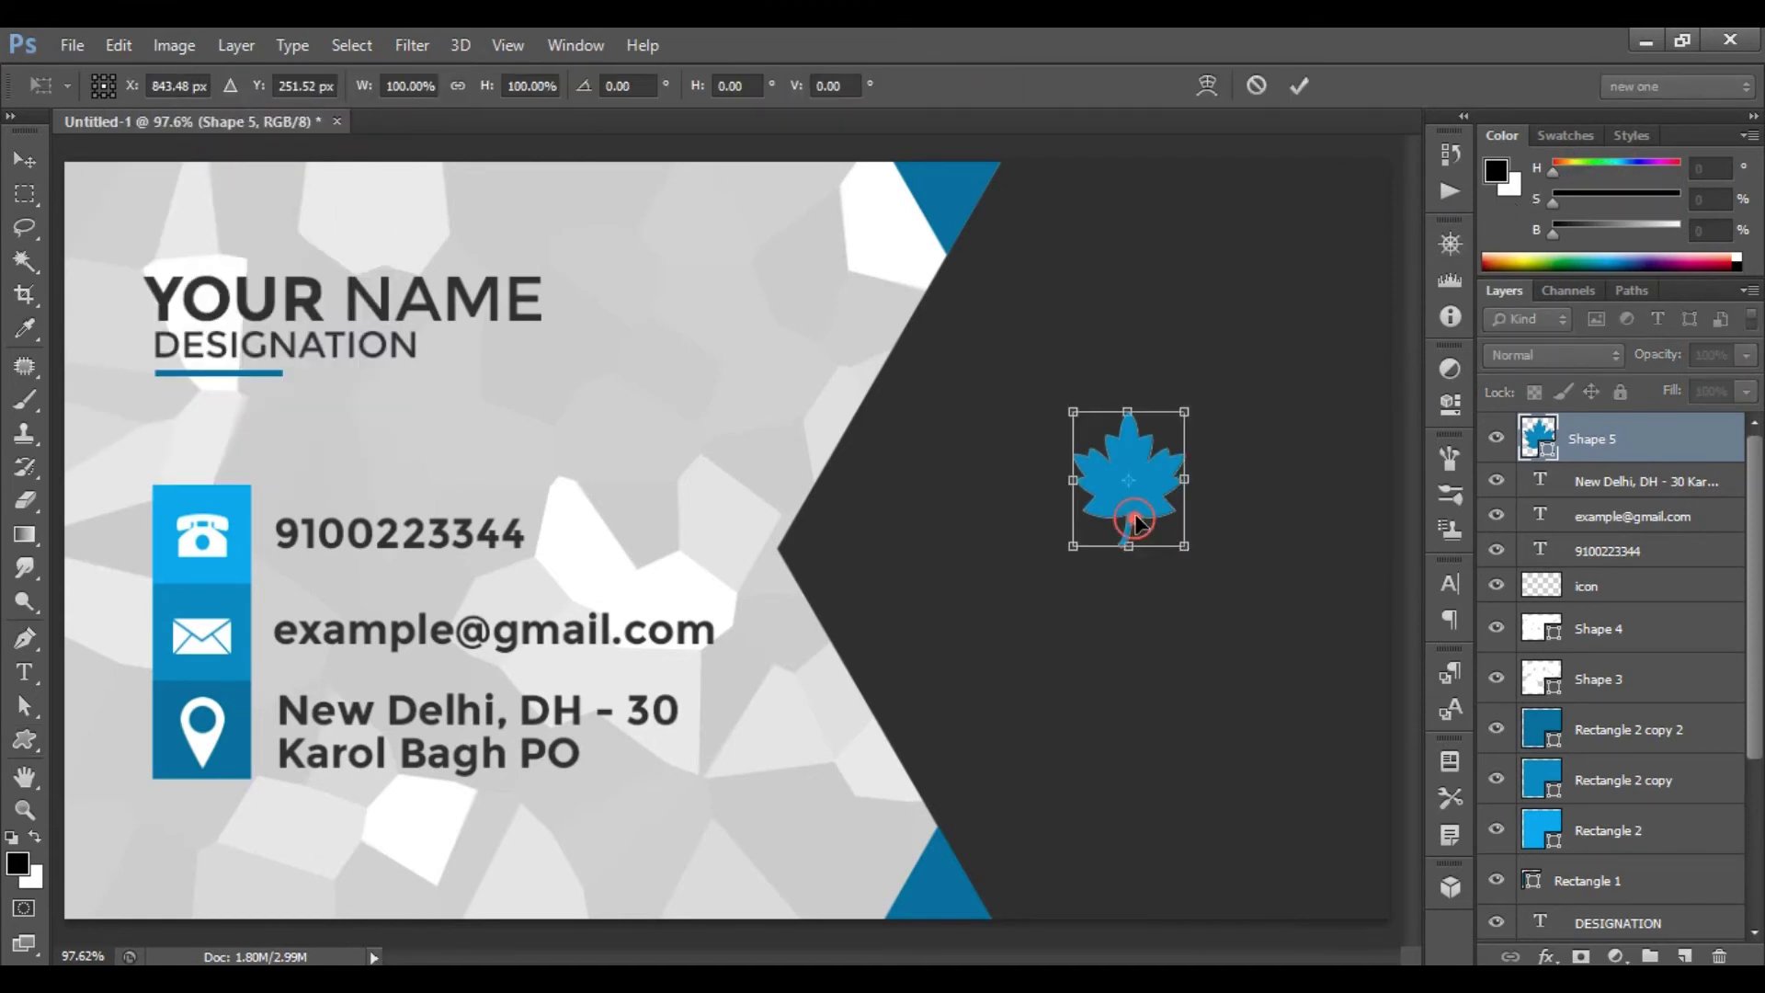
left_click_drag(1140, 487, 1153, 459)
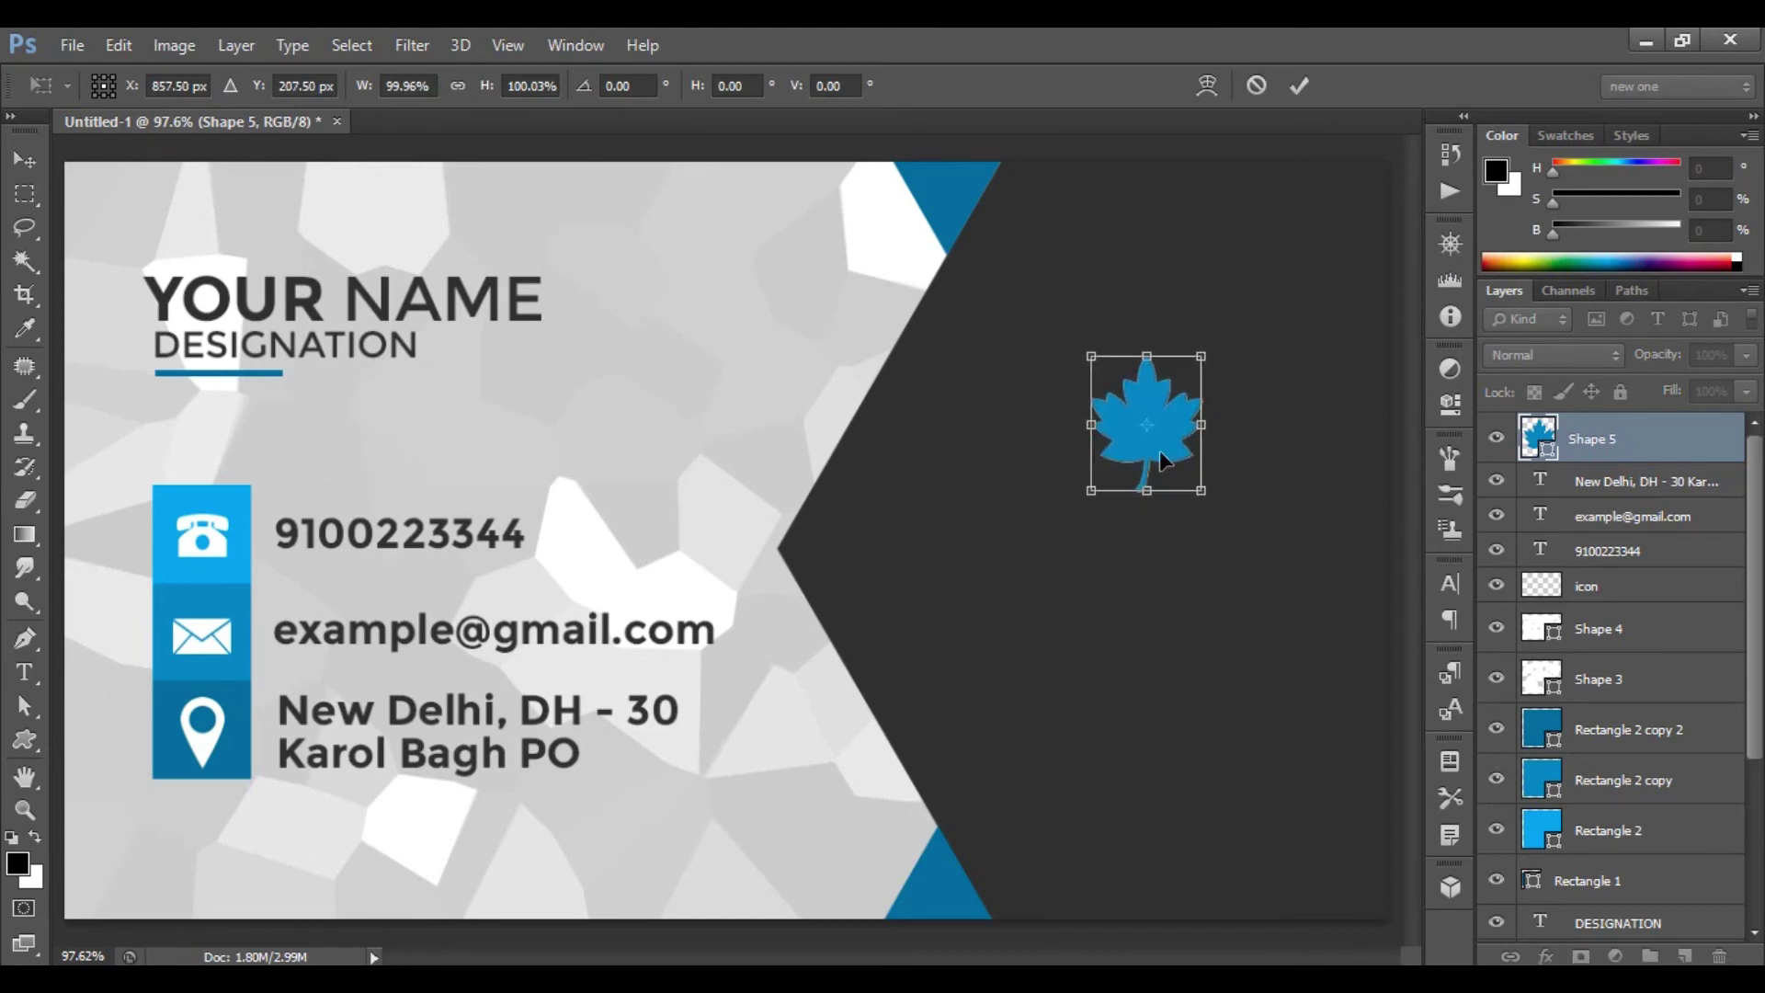
left_click(1299, 85)
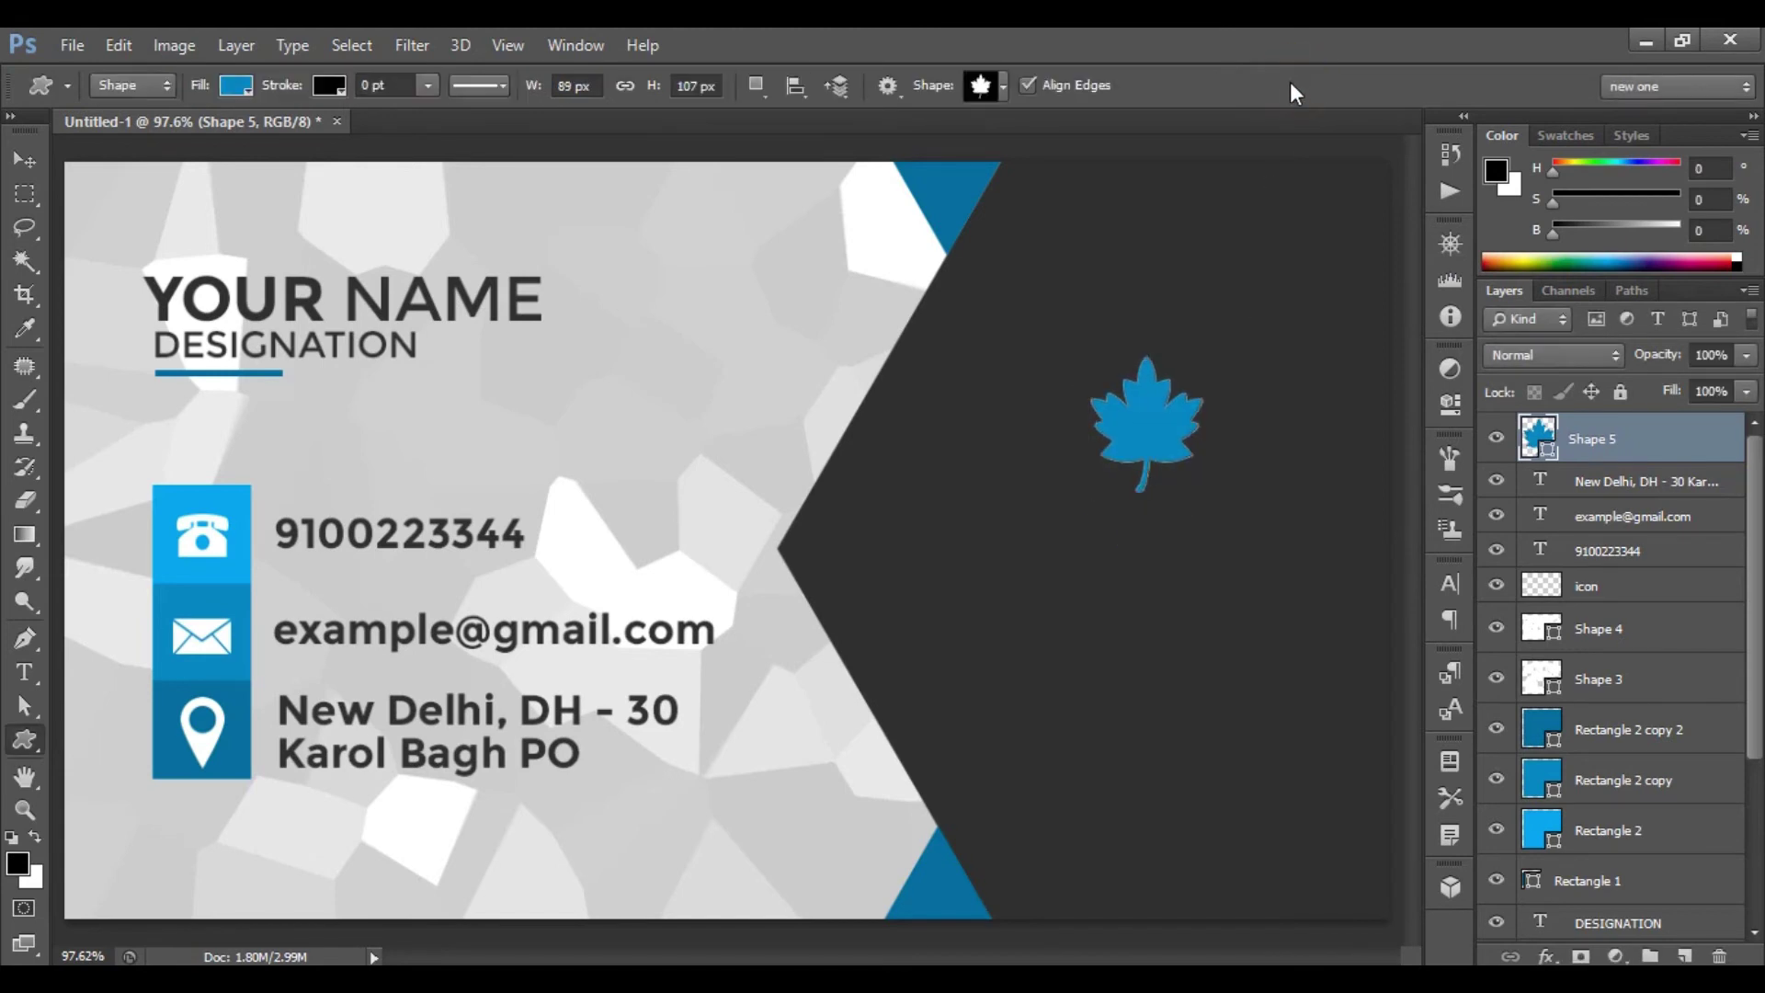
- Type COMPANY NAME on the dark area and make it white (ffffff) at 10 pt
left_click(31, 671)
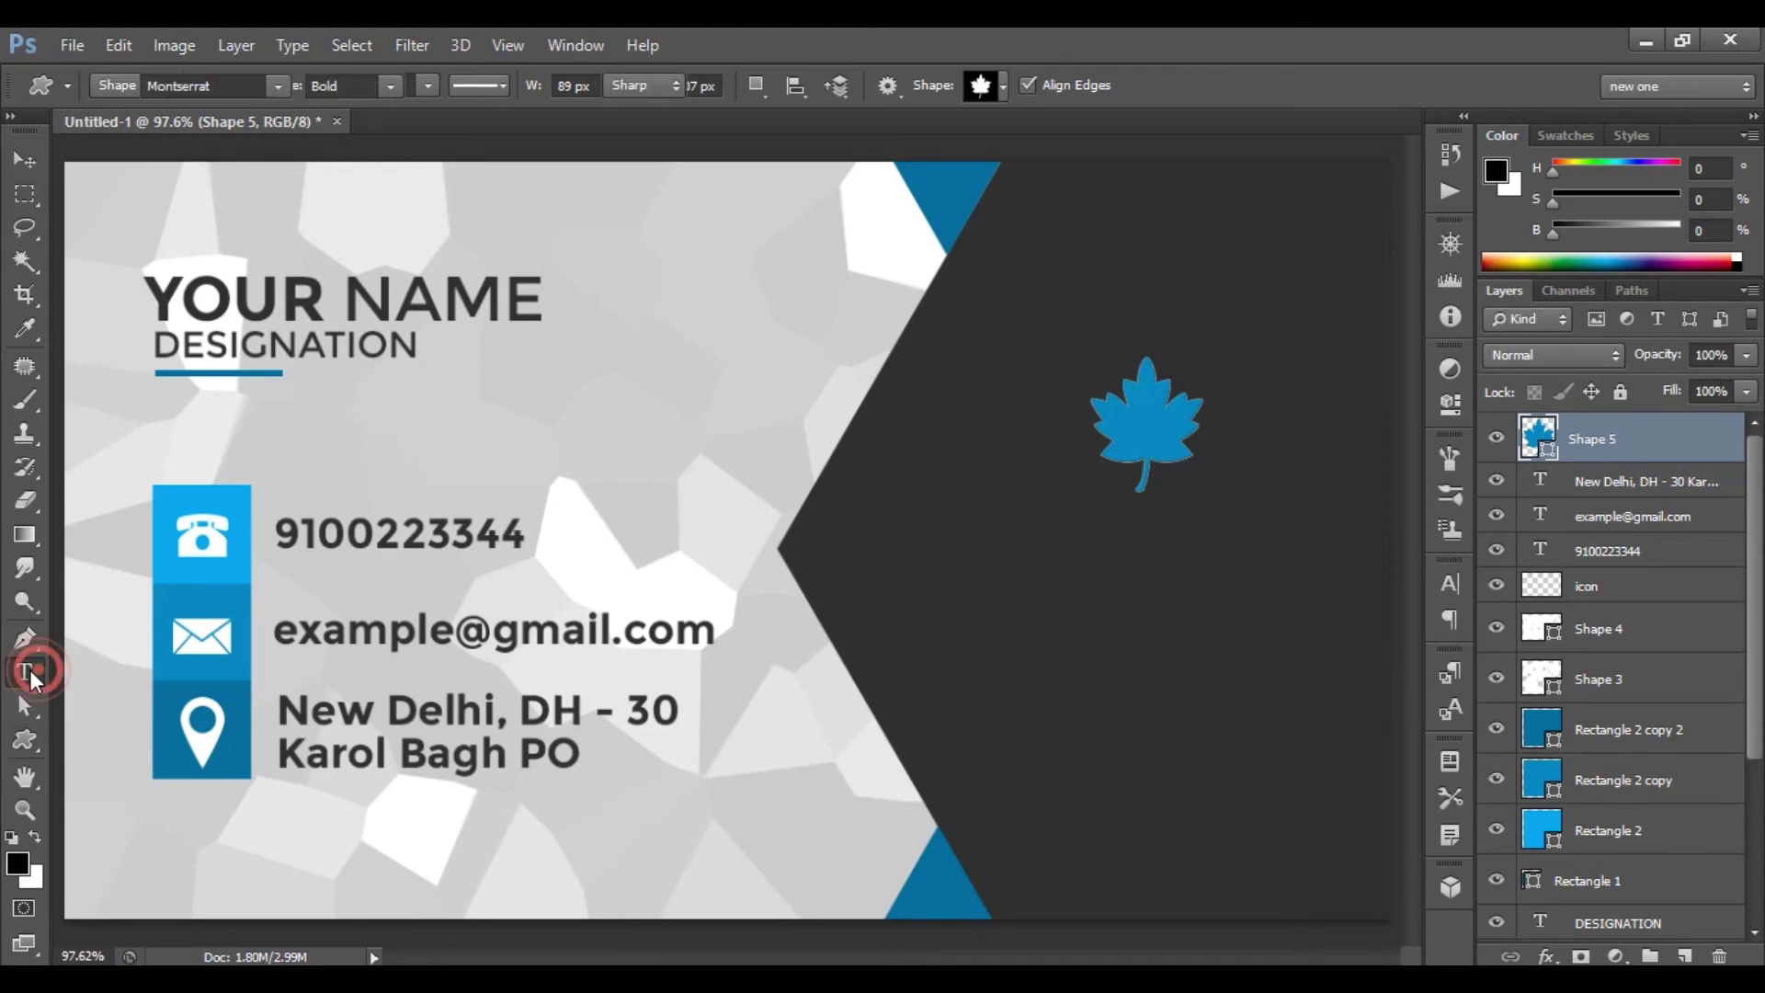
left_click(956, 533)
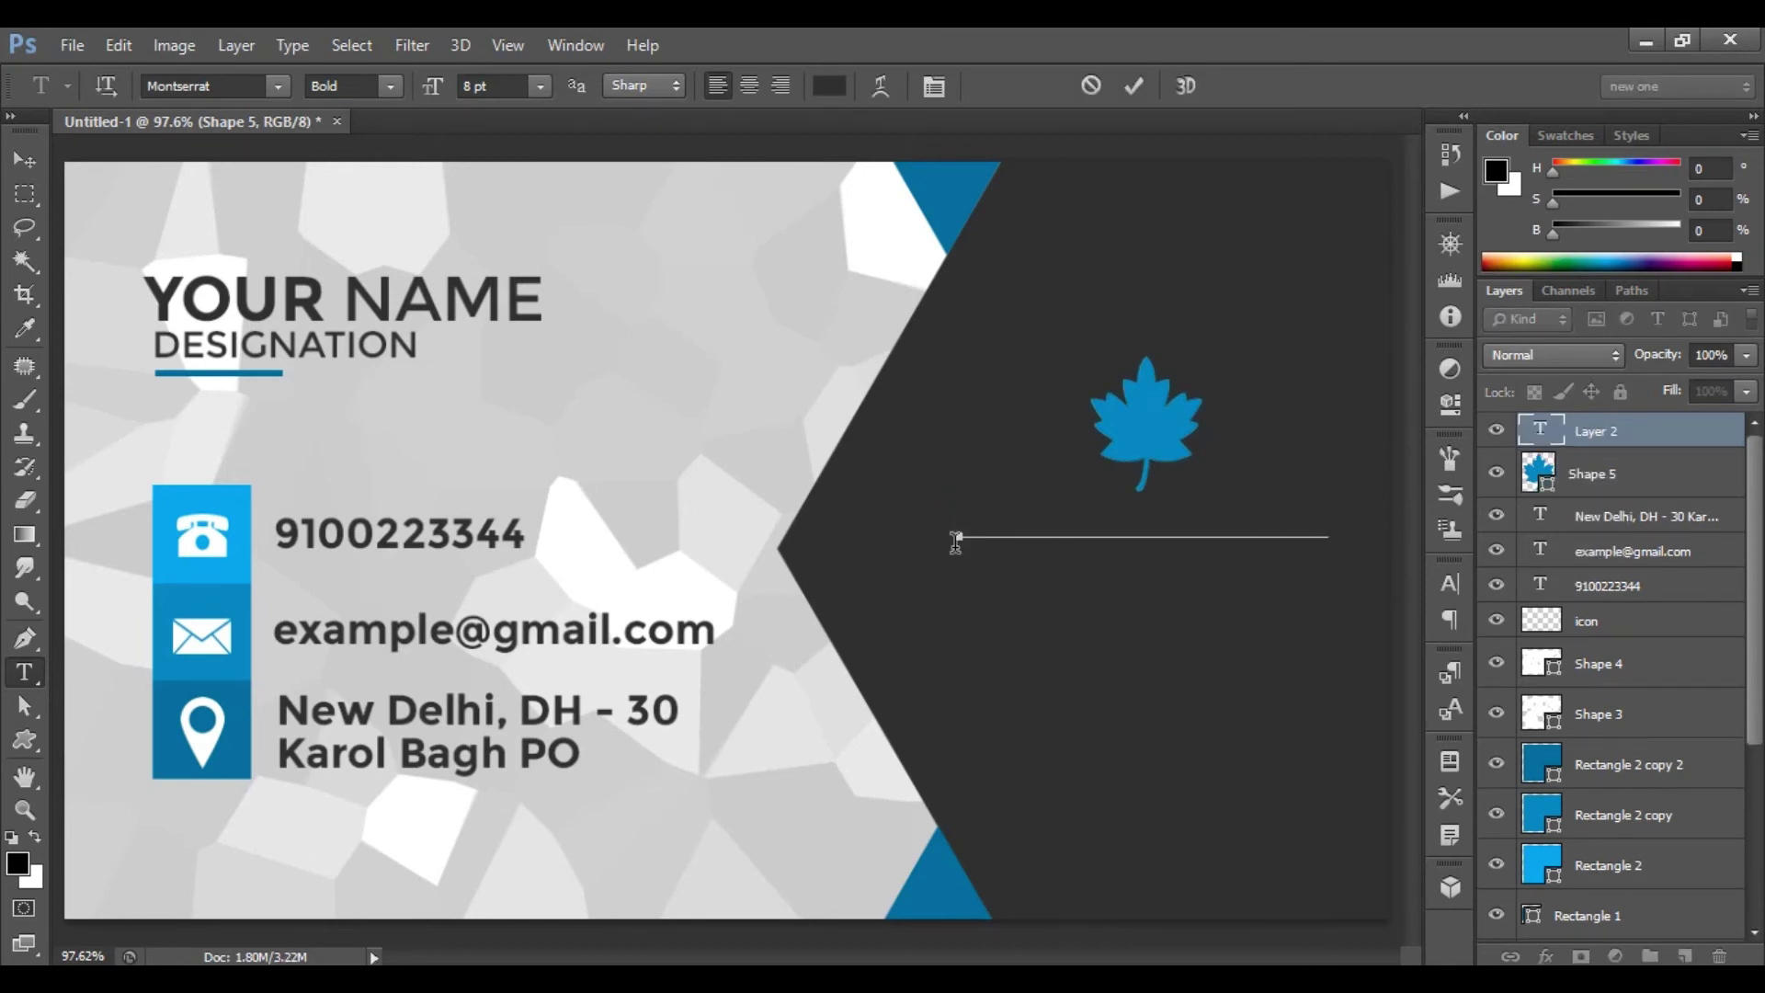
left_click(1133, 87)
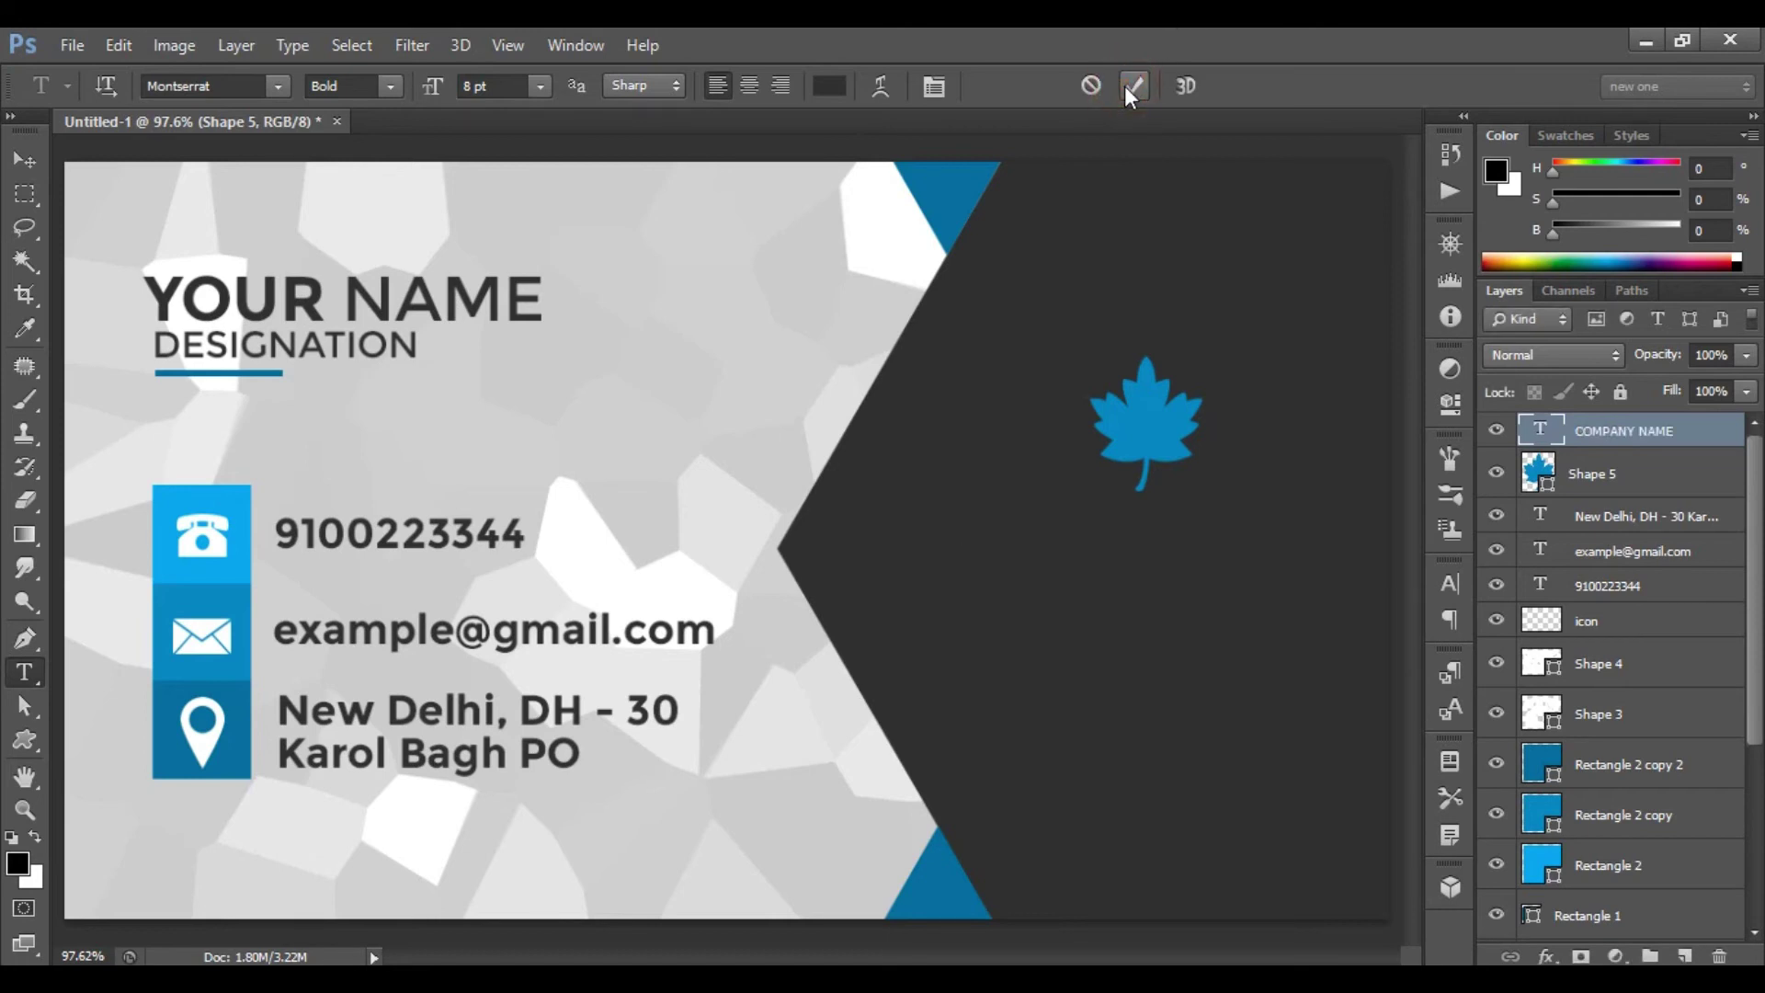
left_click(830, 89)
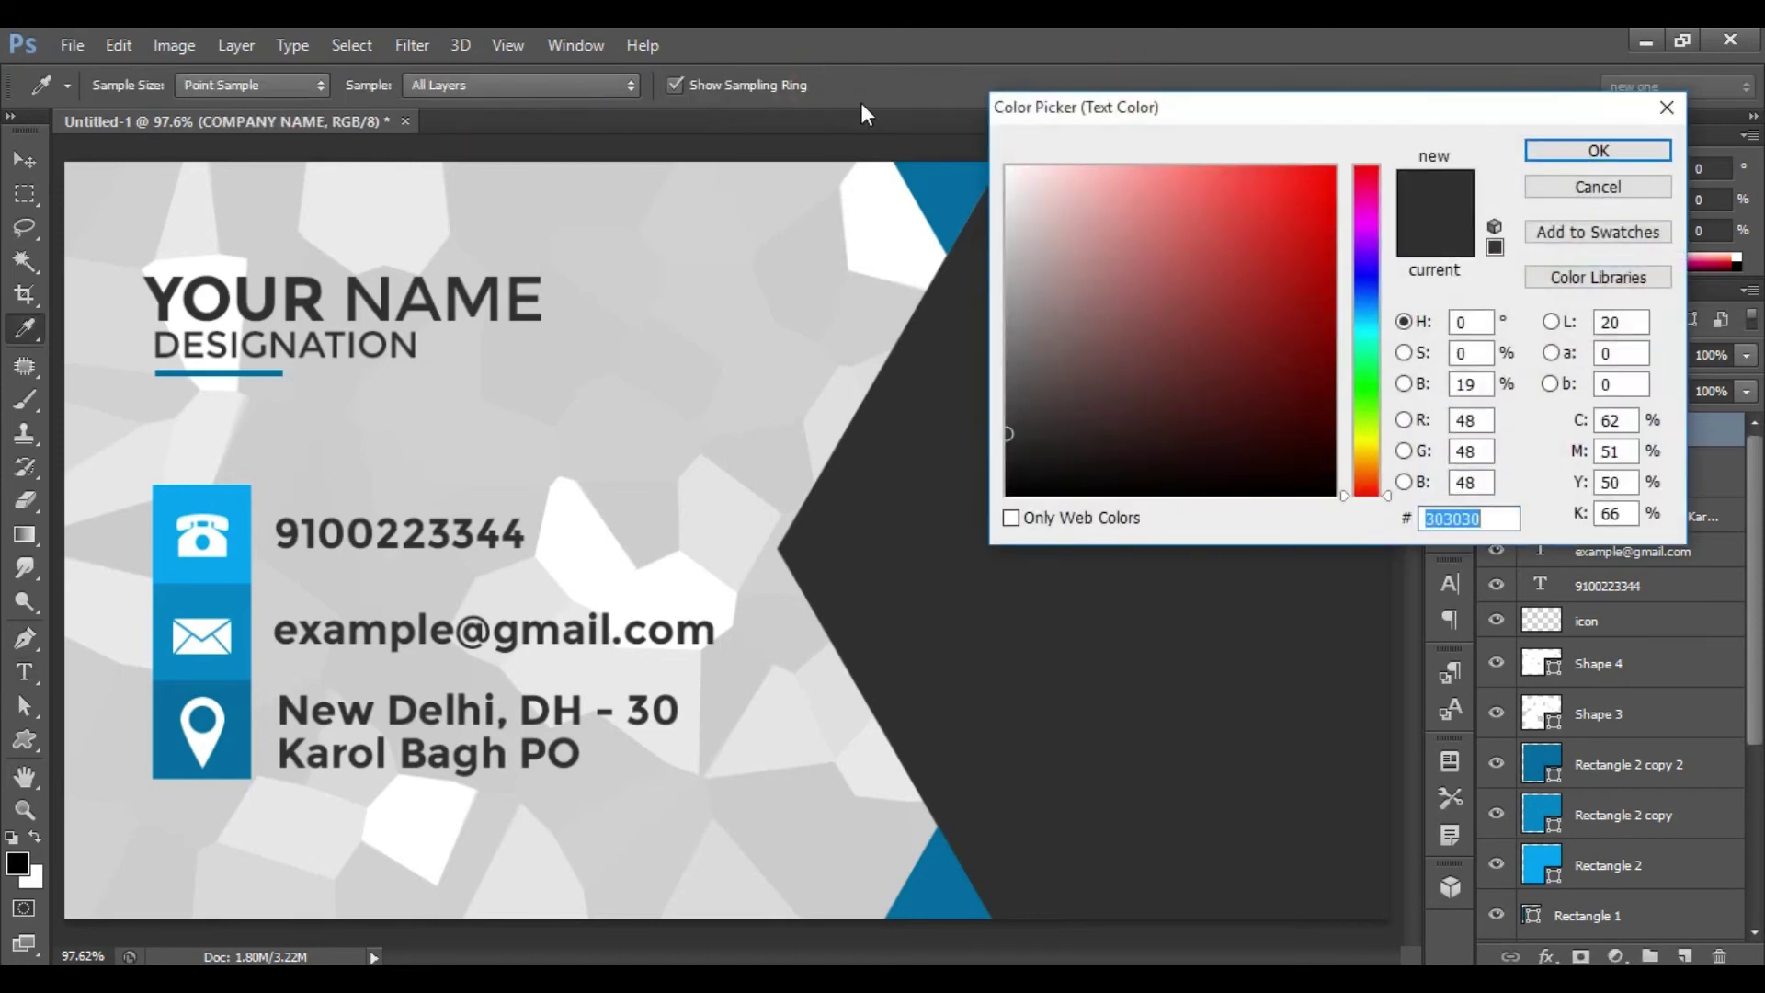
left_click_drag(1029, 189, 915, 75)
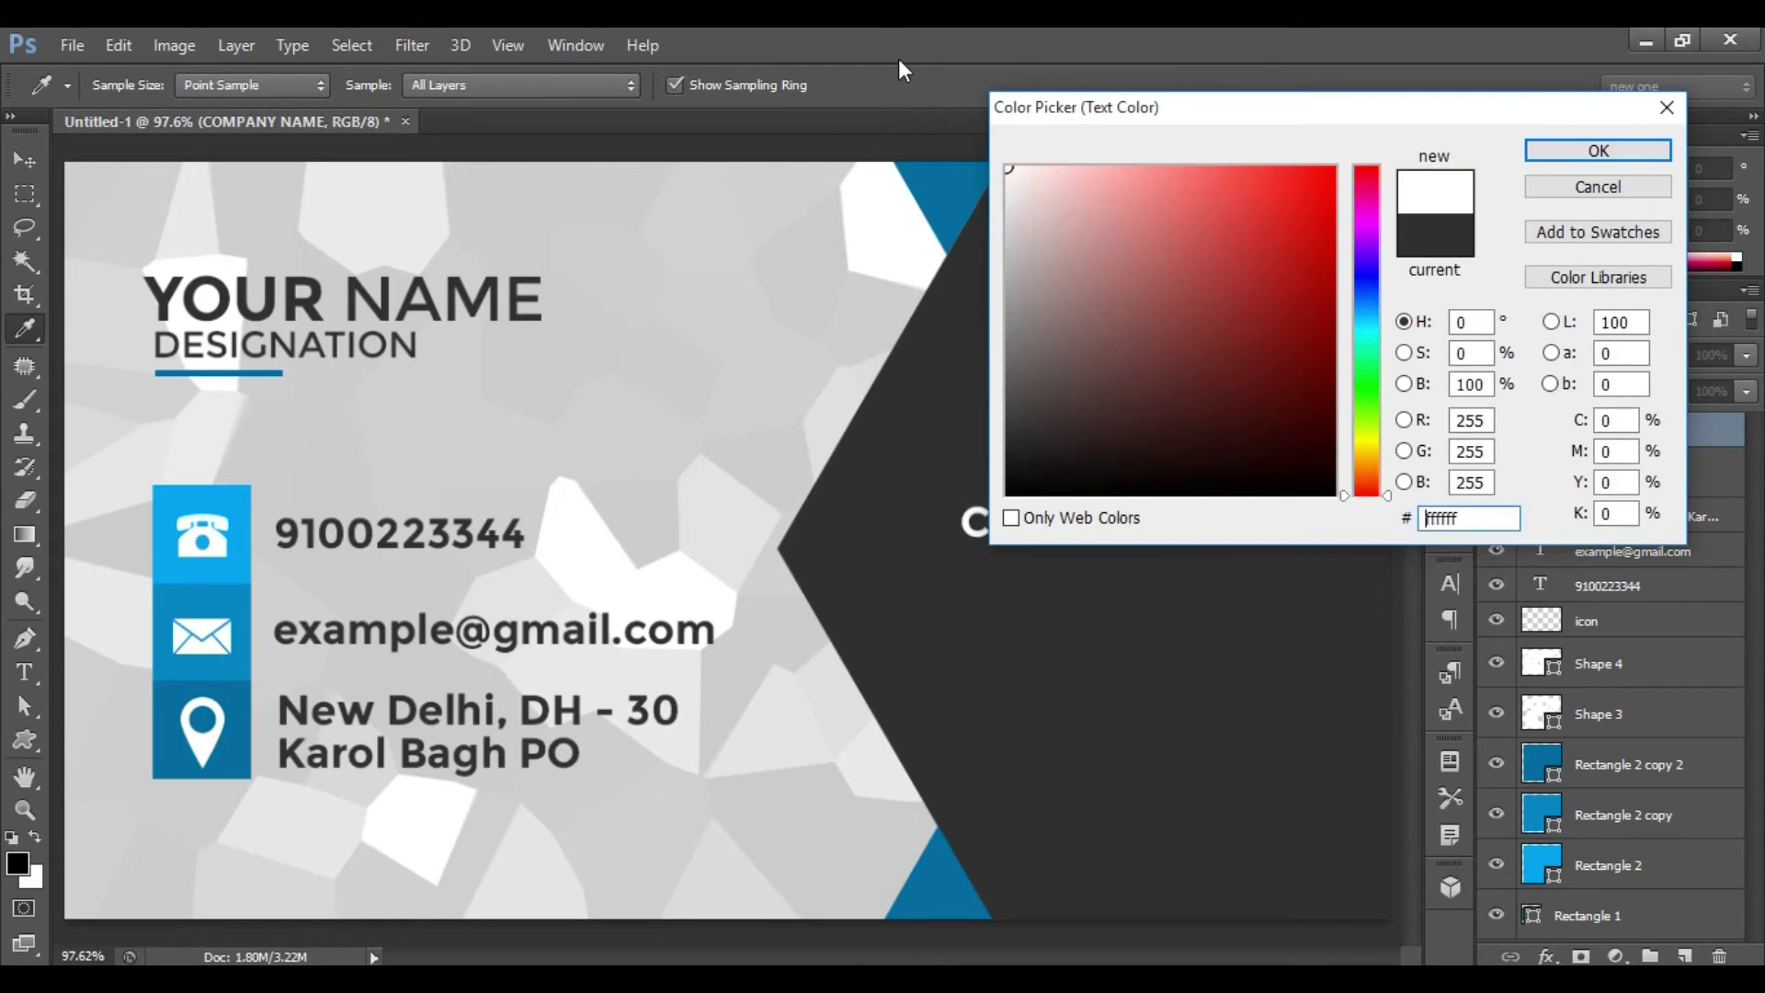
left_click(1440, 517)
left_click(1601, 158)
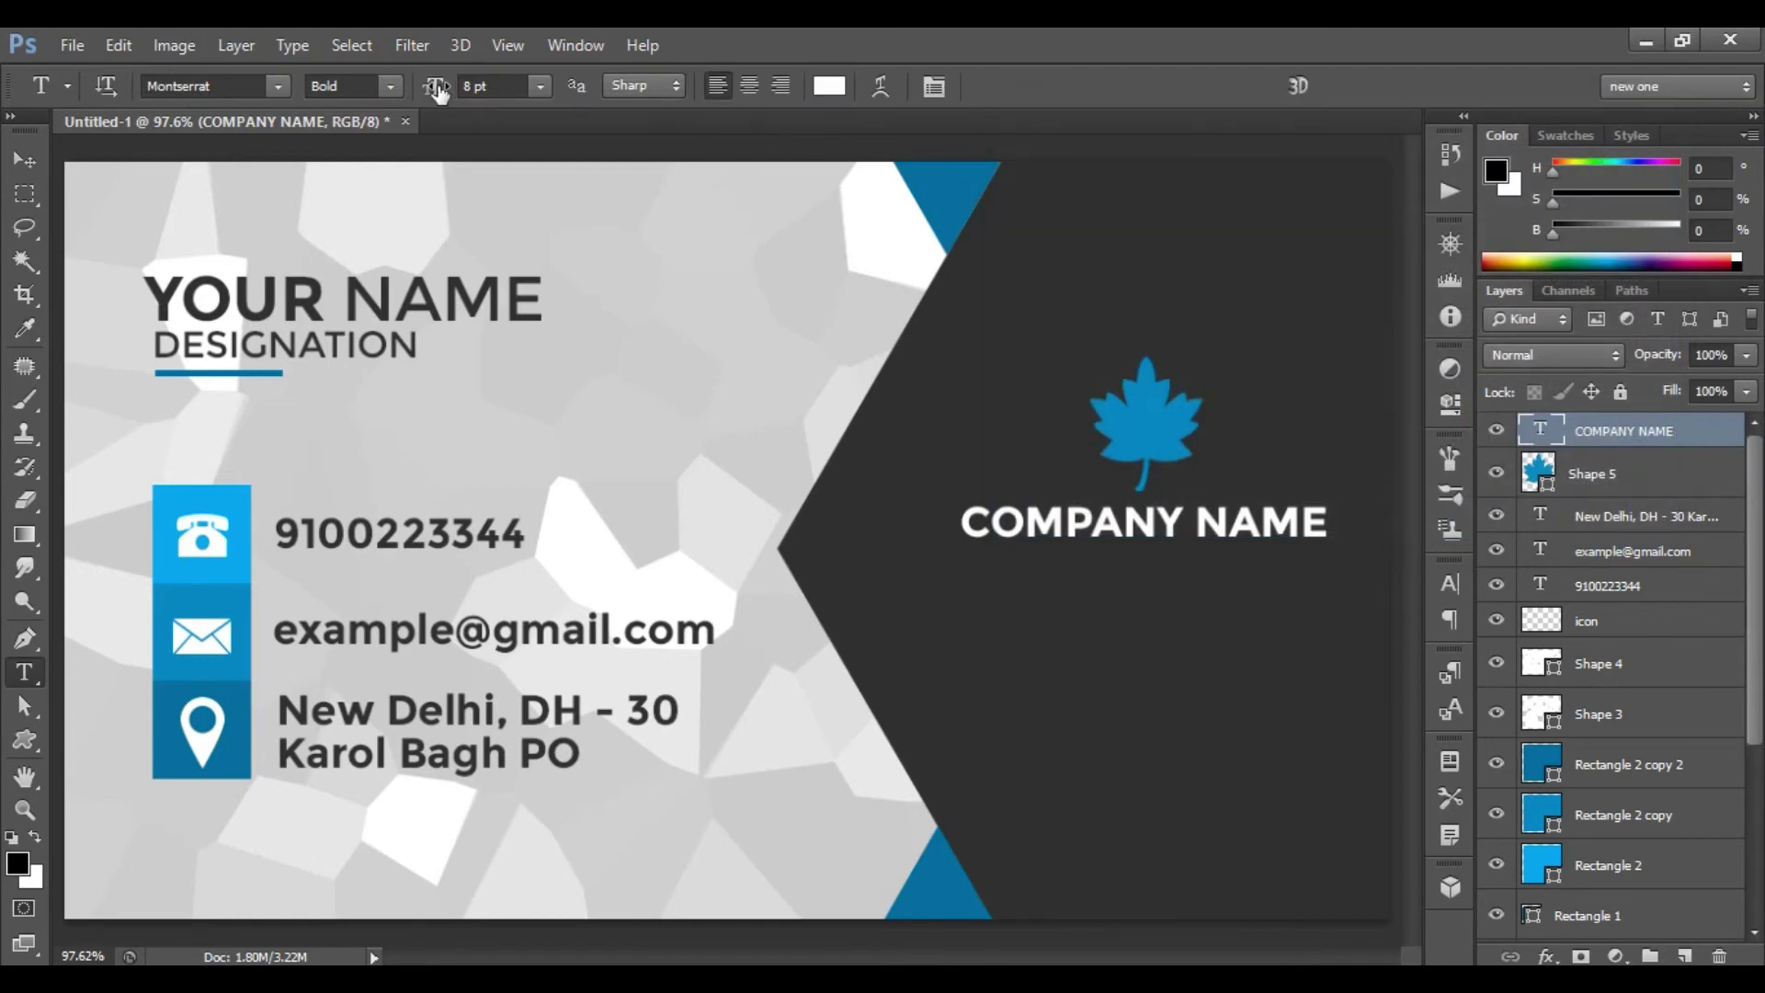
left_click(543, 87)
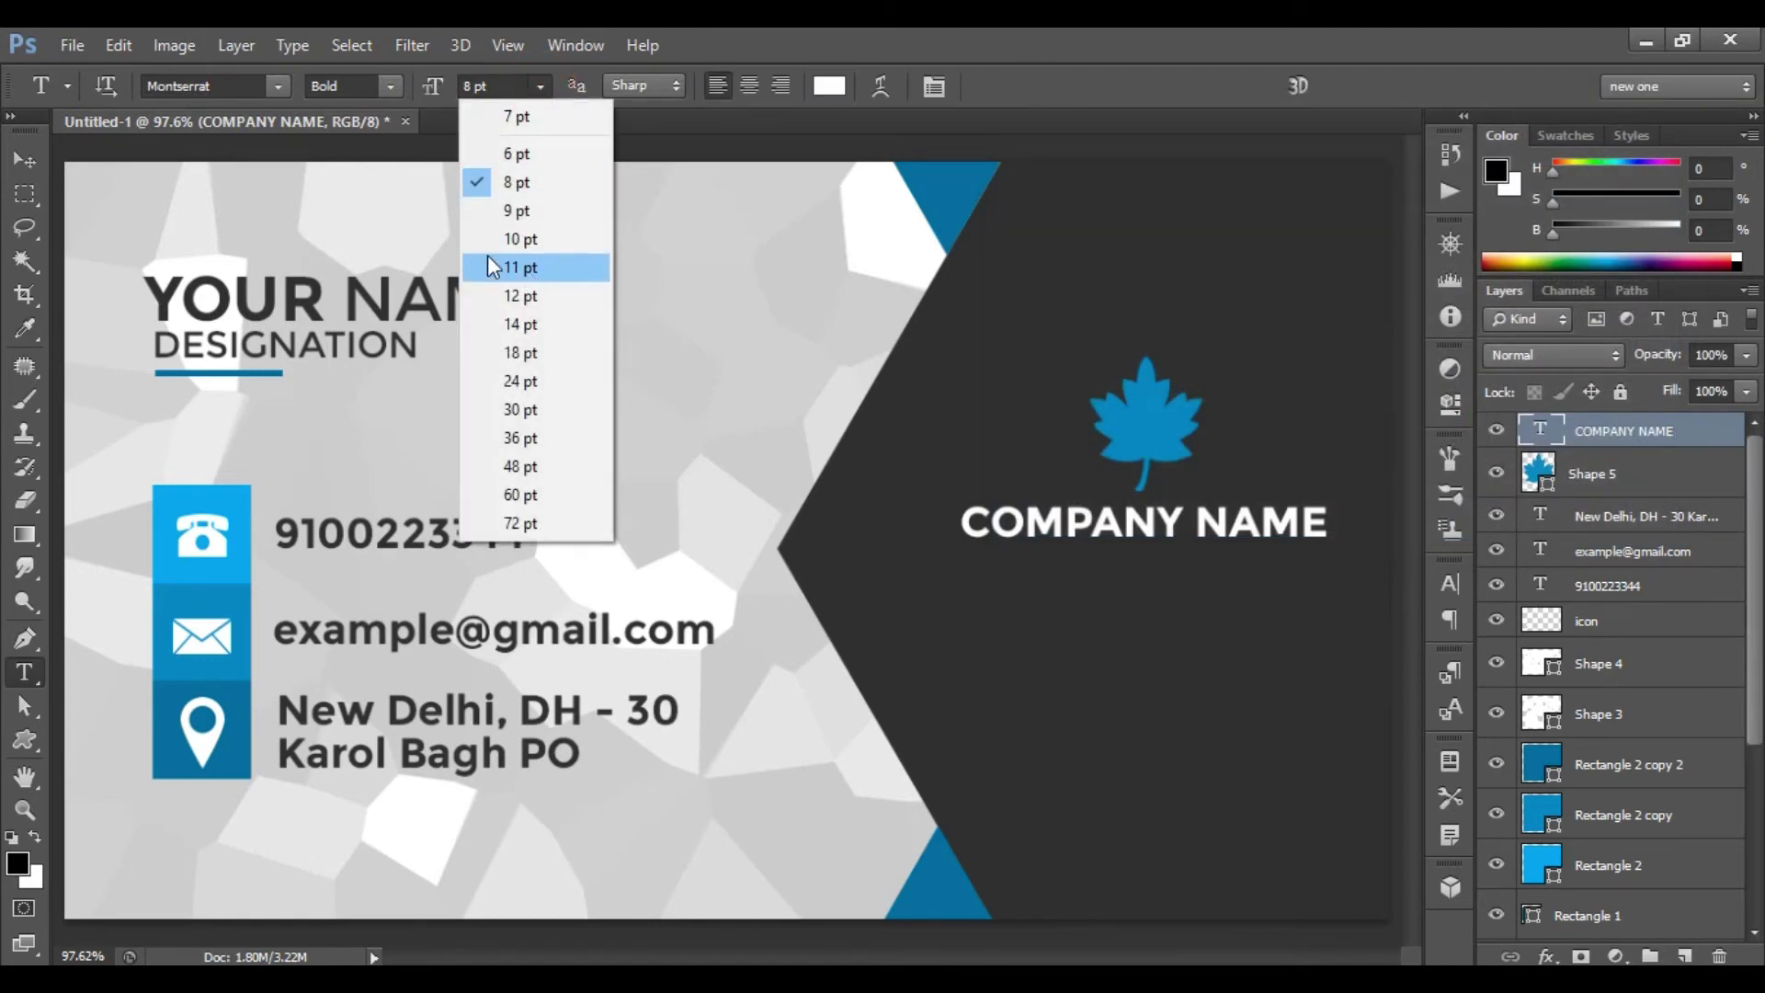
left_click(550, 240)
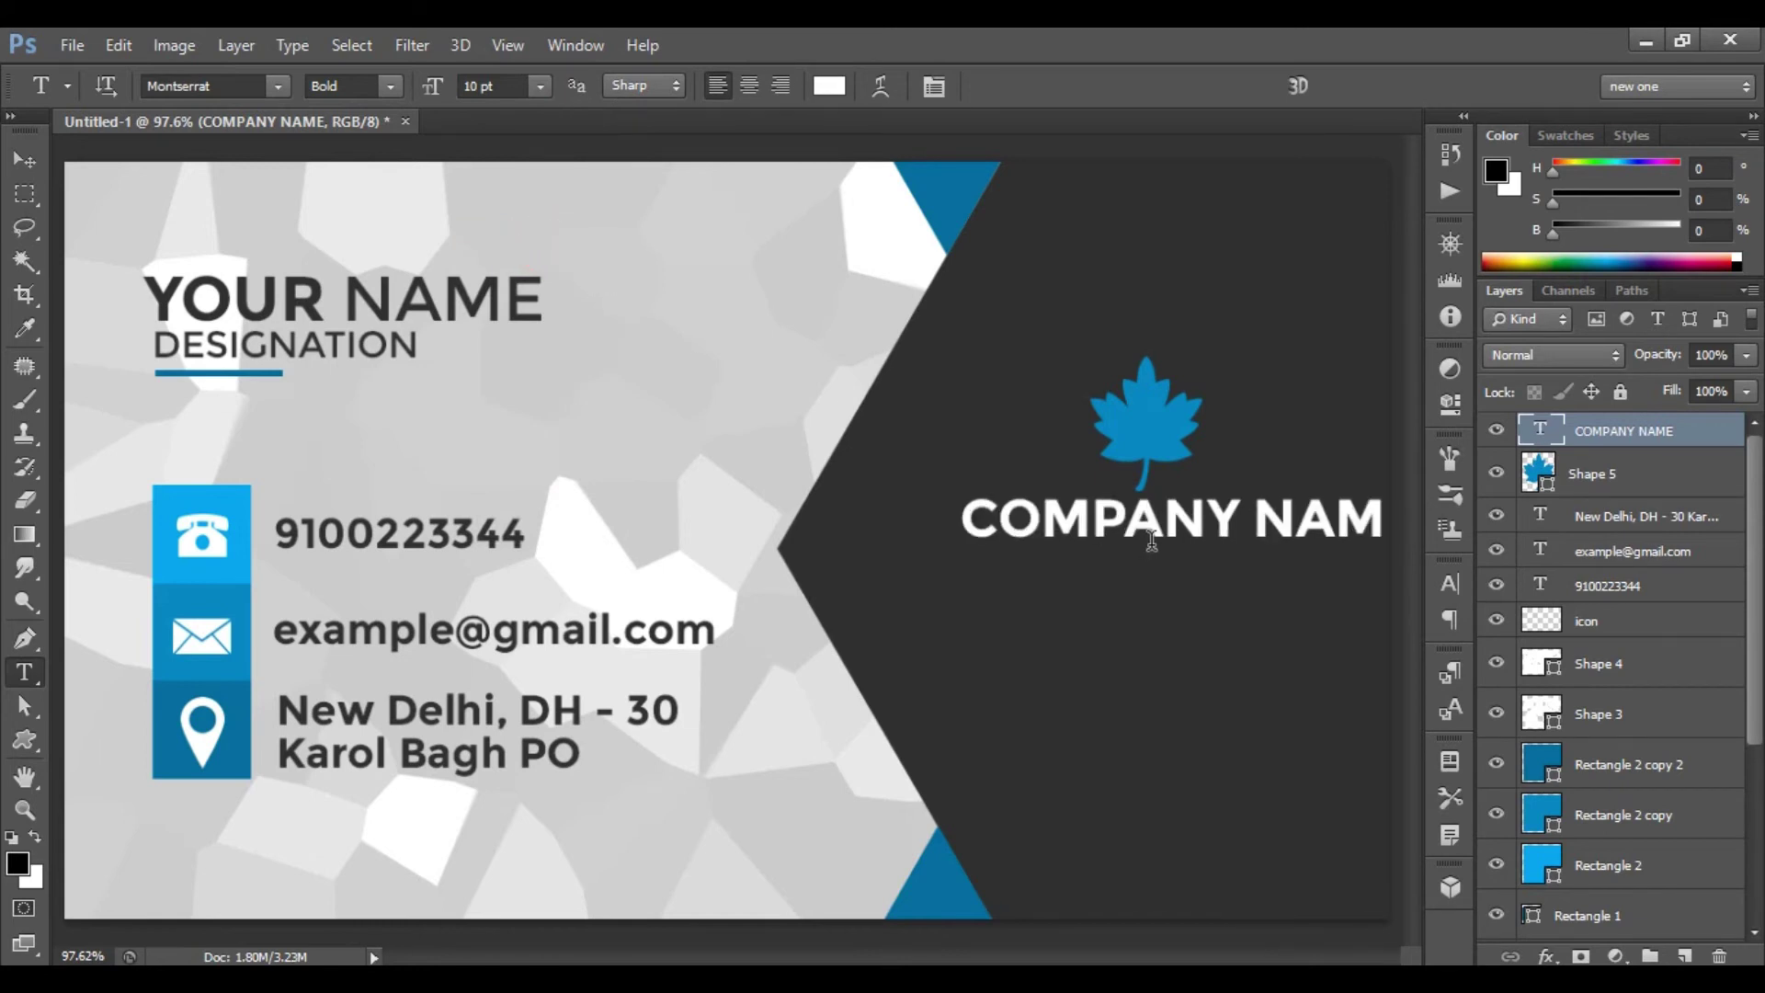
- Centre COMPANY NAME beneath the maple leaf and start typing the tagline below it
key("ctrl+t")
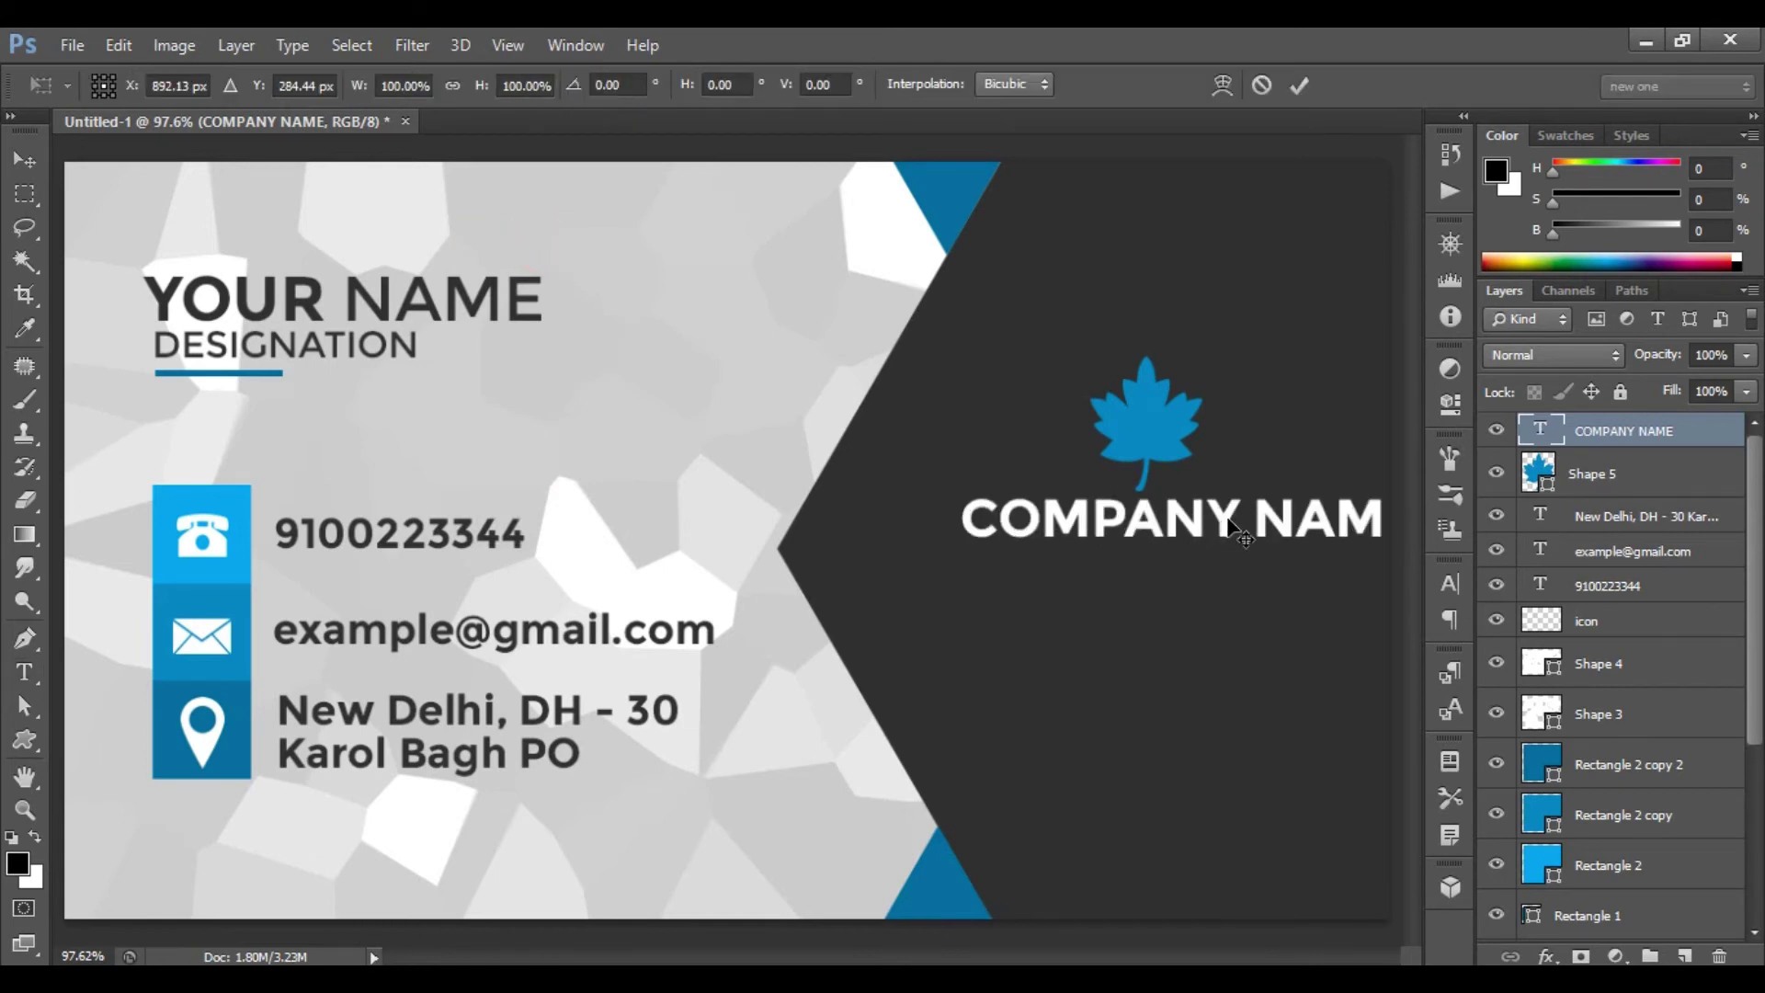
left_click(1292, 519)
left_click_drag(1238, 537, 1238, 527)
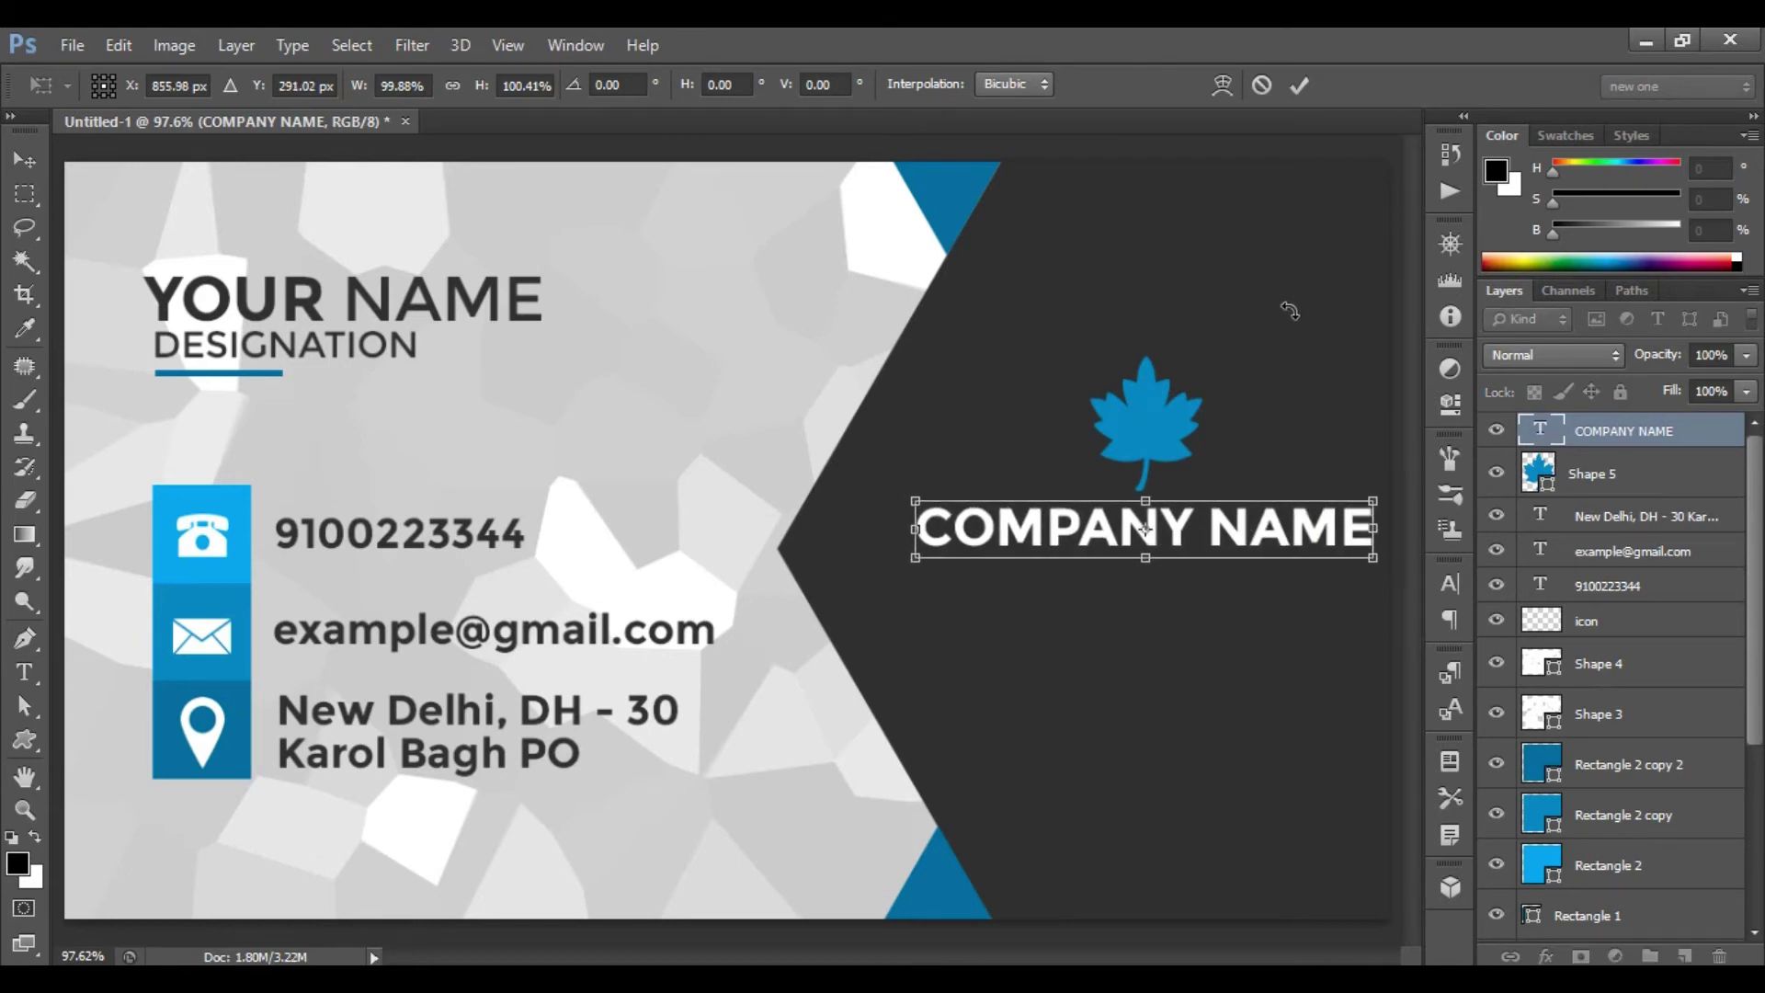
left_click(1305, 90)
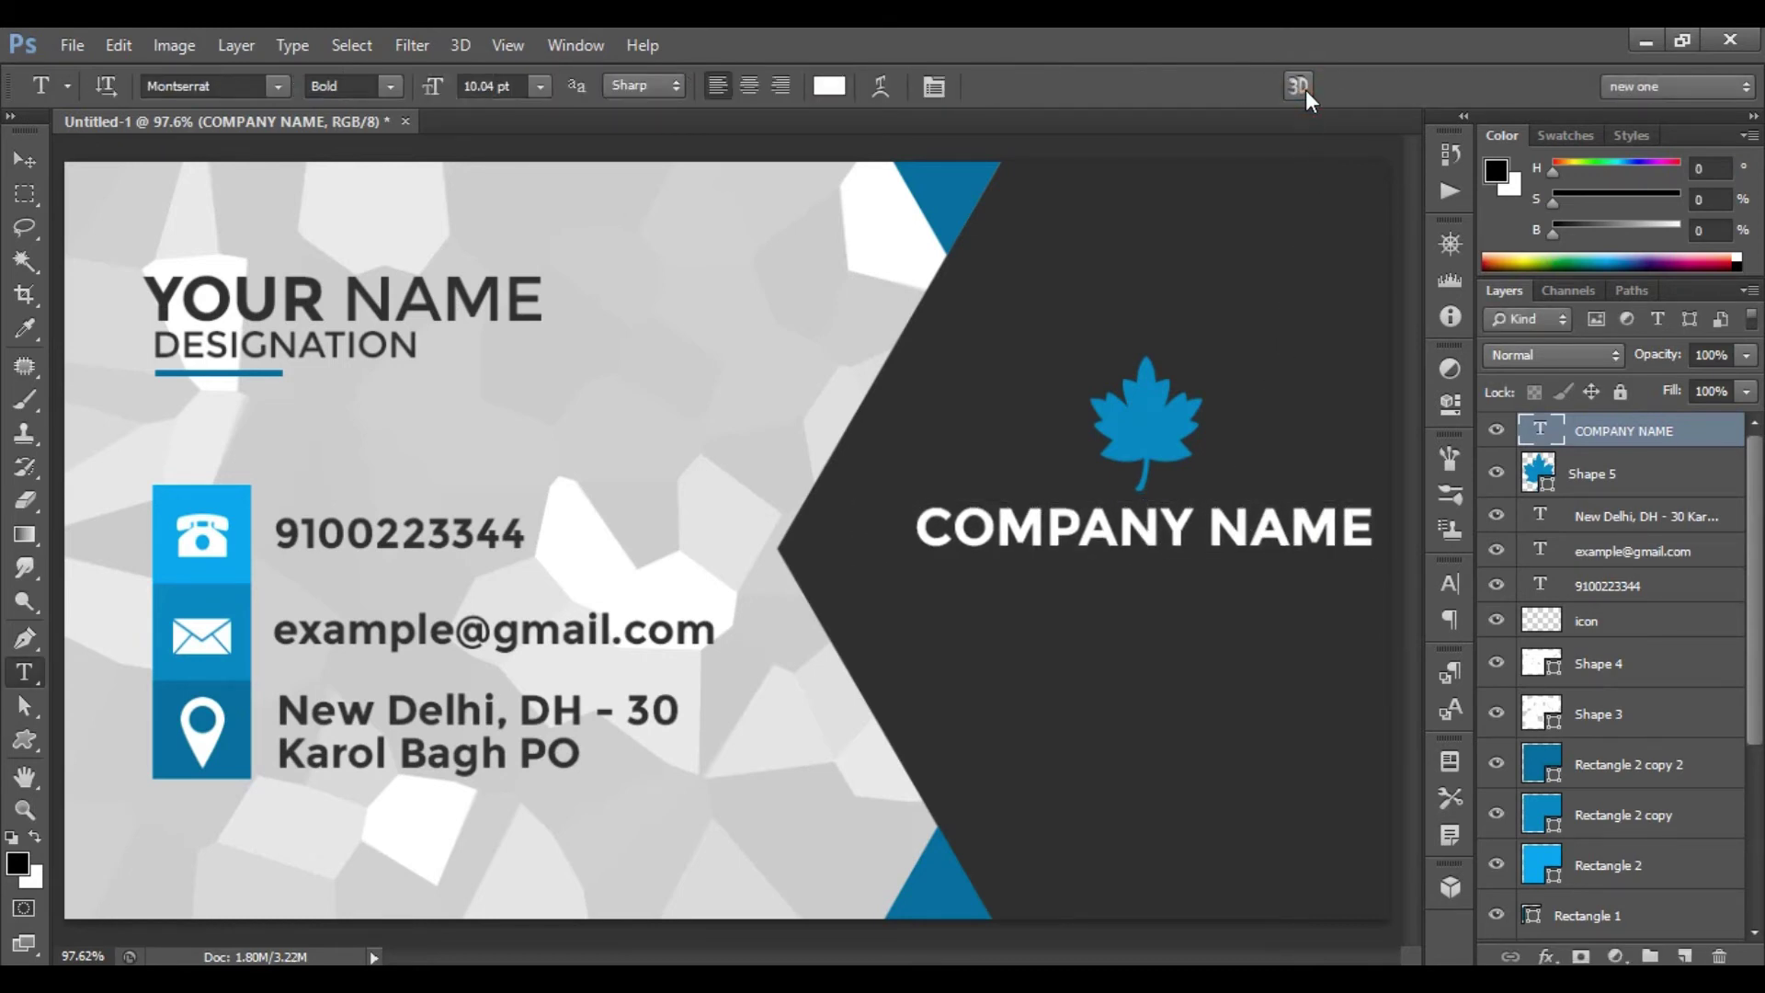
left_click(1024, 582)
type("TAGLINE HER")
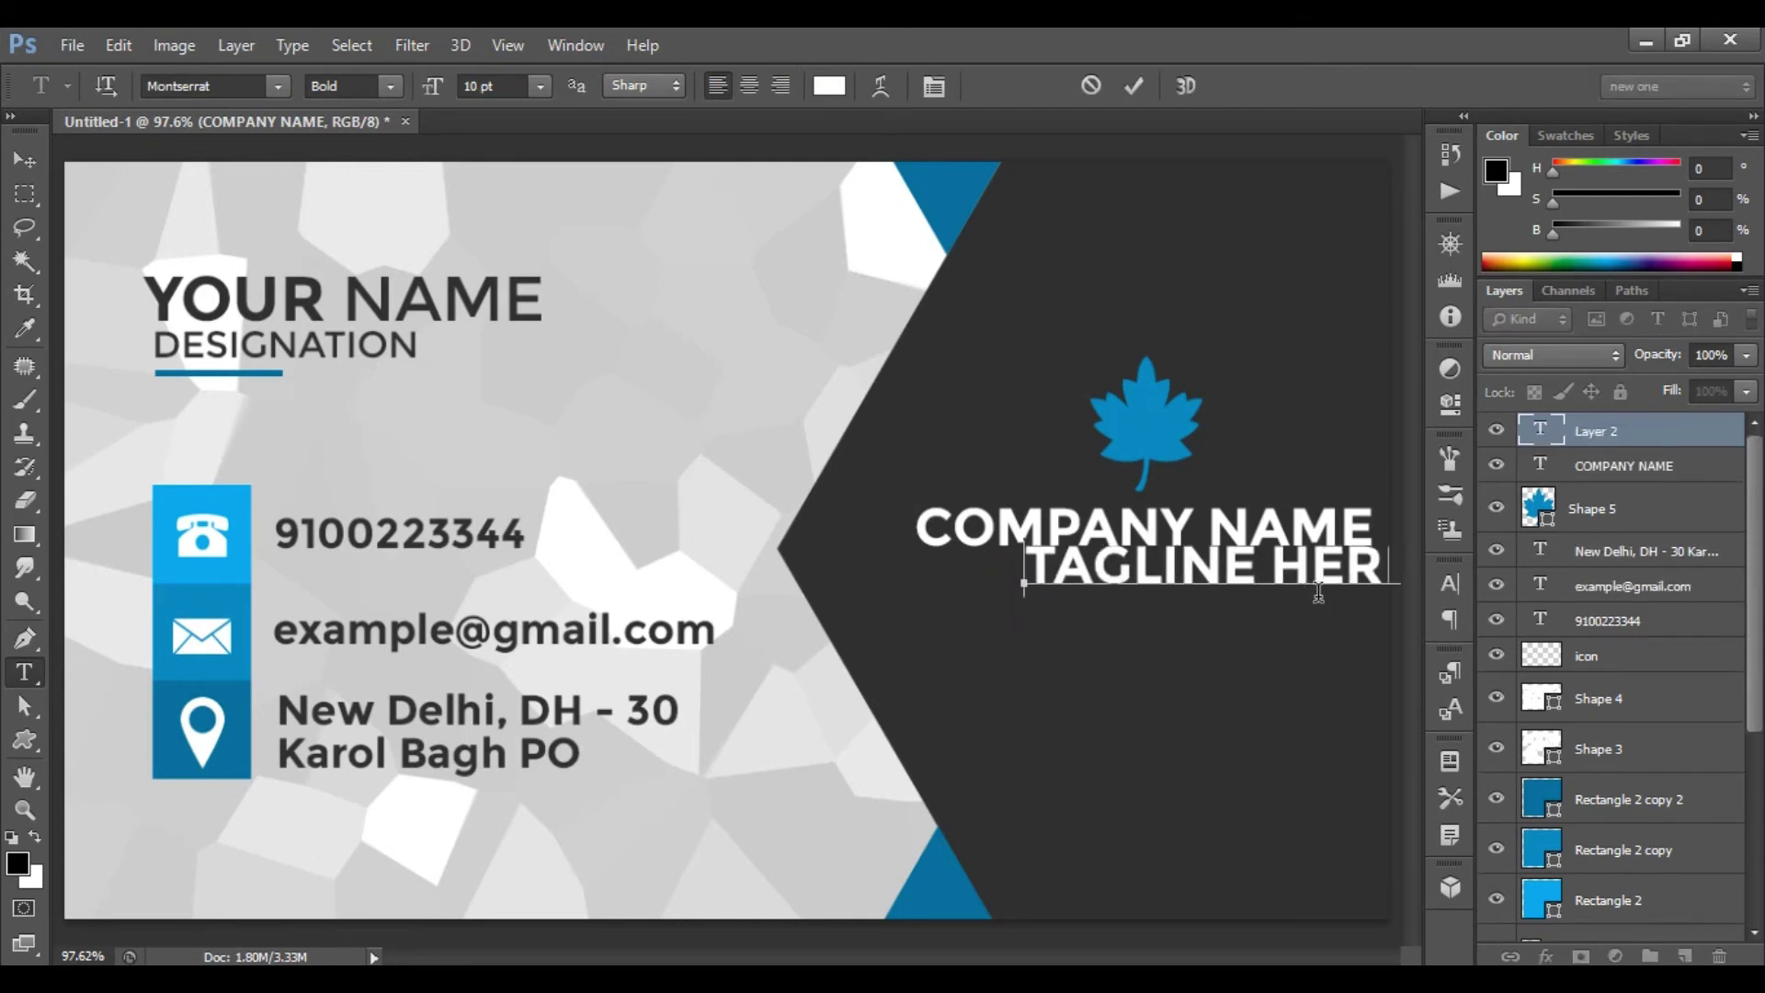
- Set the TAGLINE HERE text to 6 pt Regular instead of Bold
left_click(1127, 83)
left_click(507, 88)
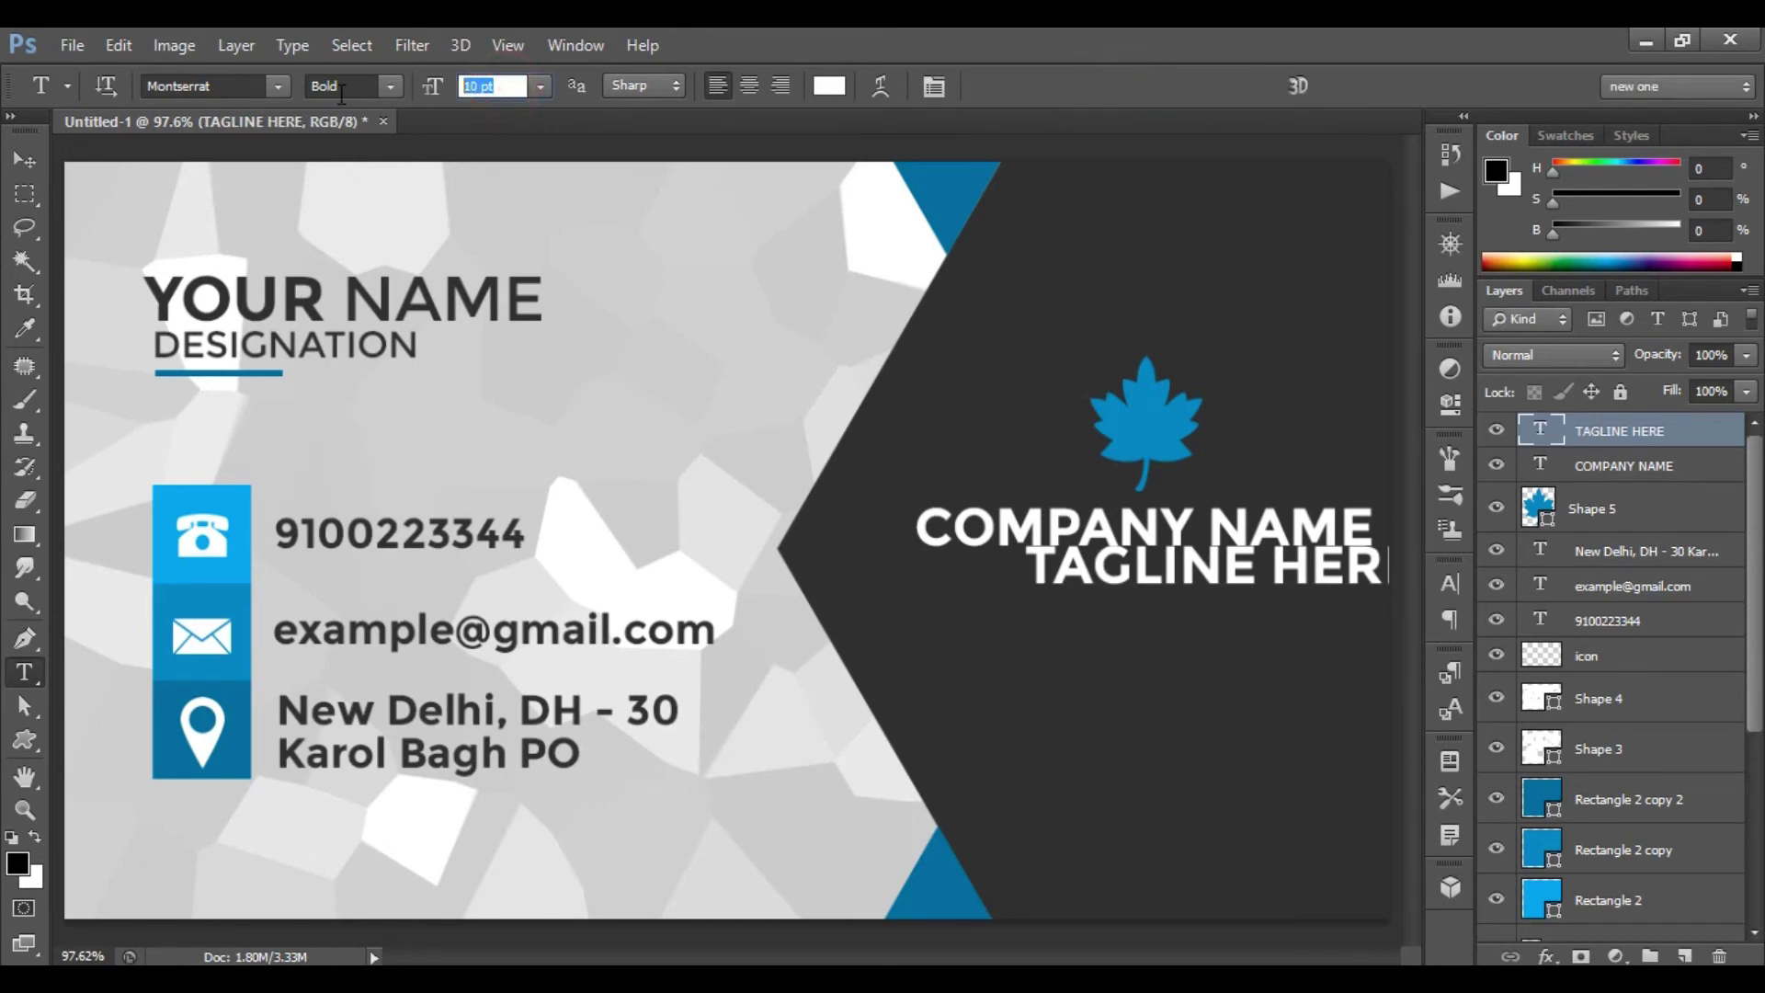
type("6")
key("Return")
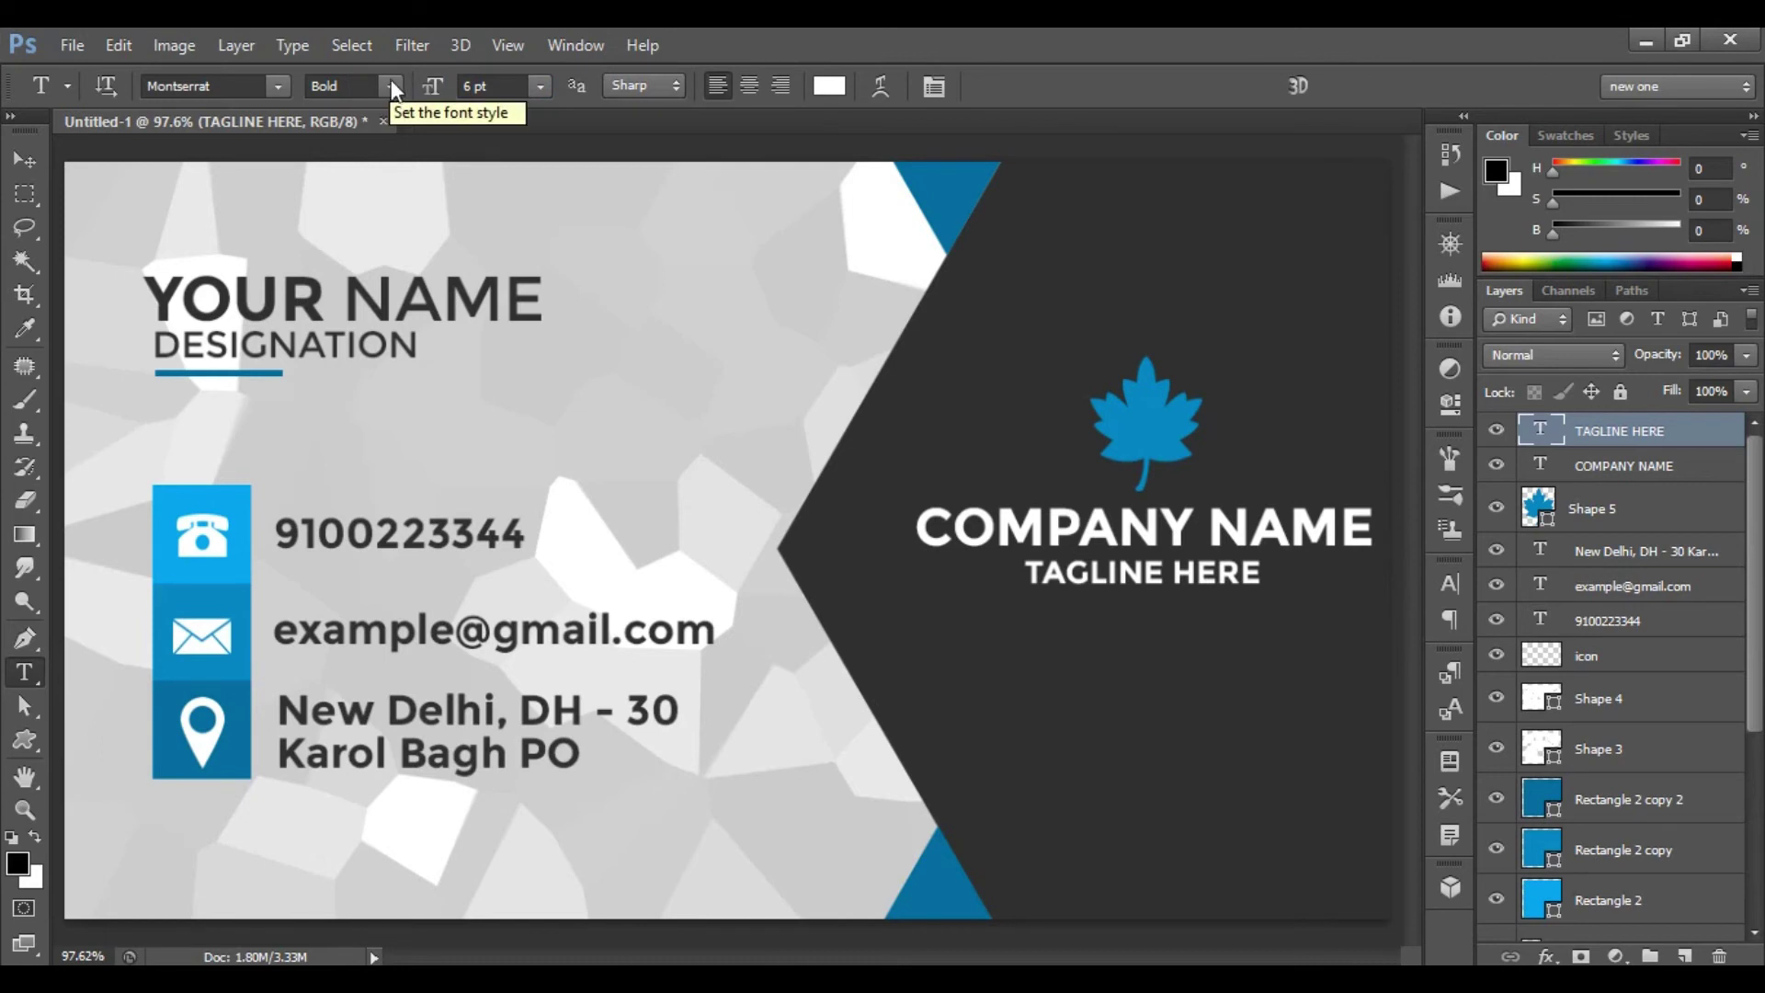
left_click(390, 83)
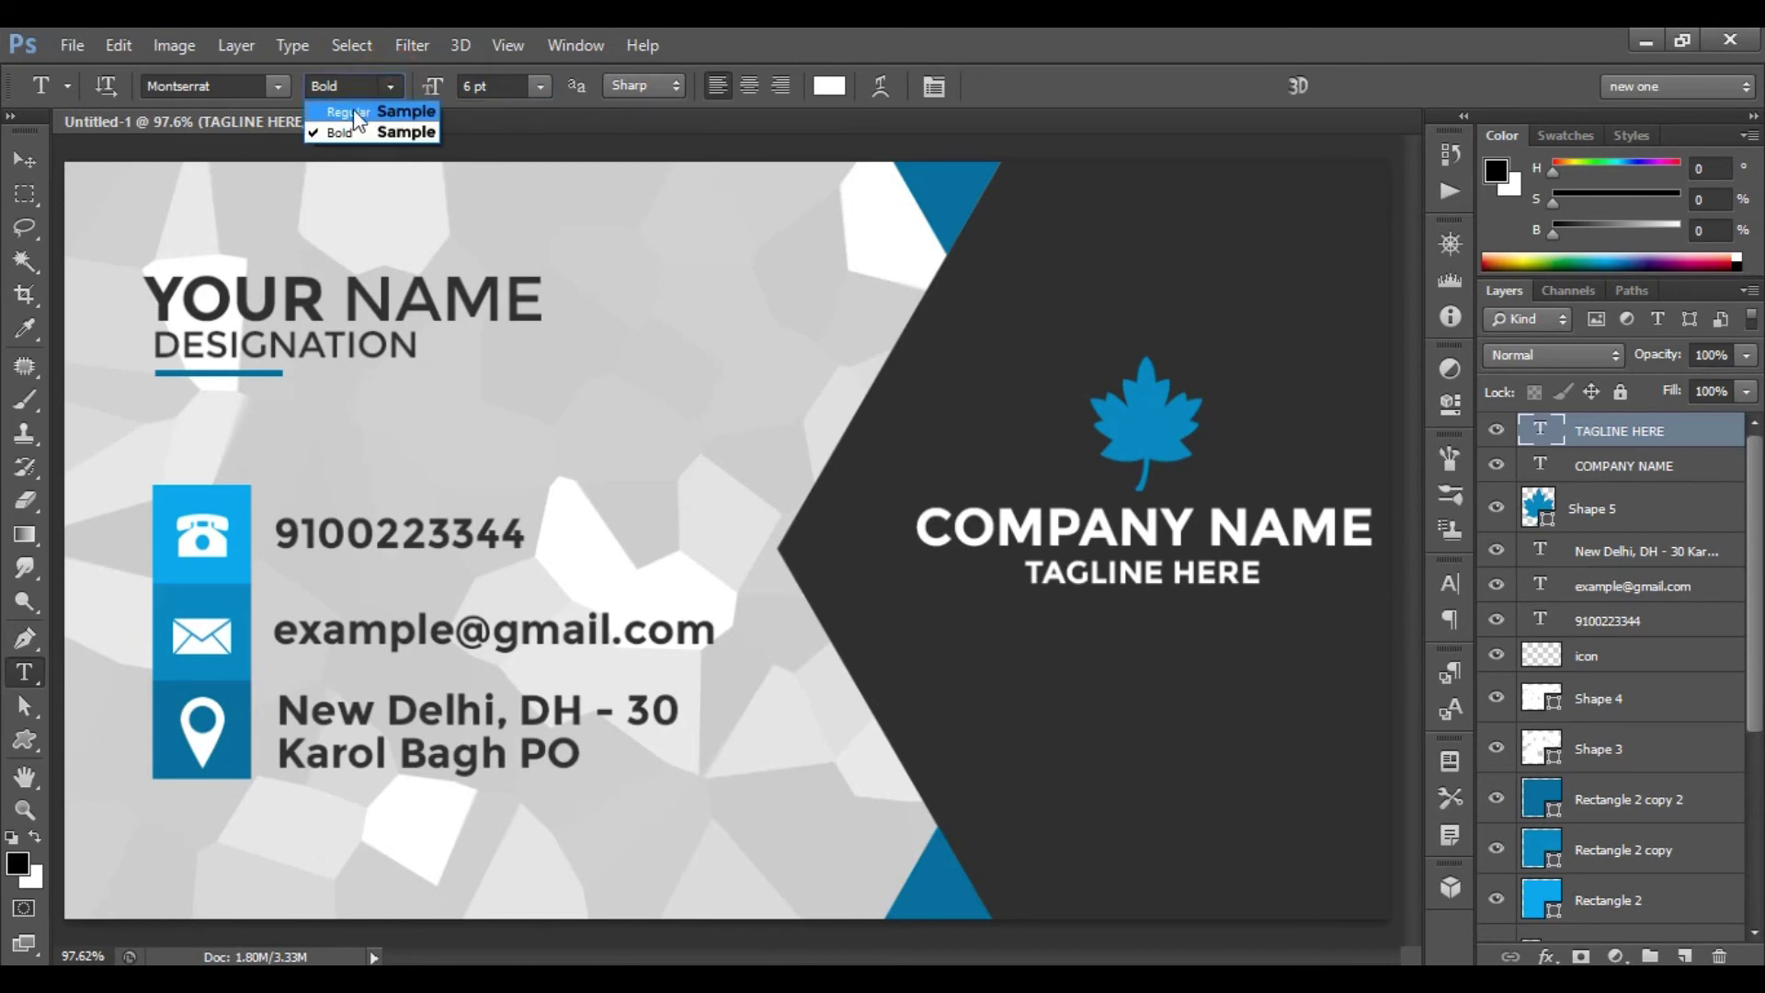
left_click(354, 113)
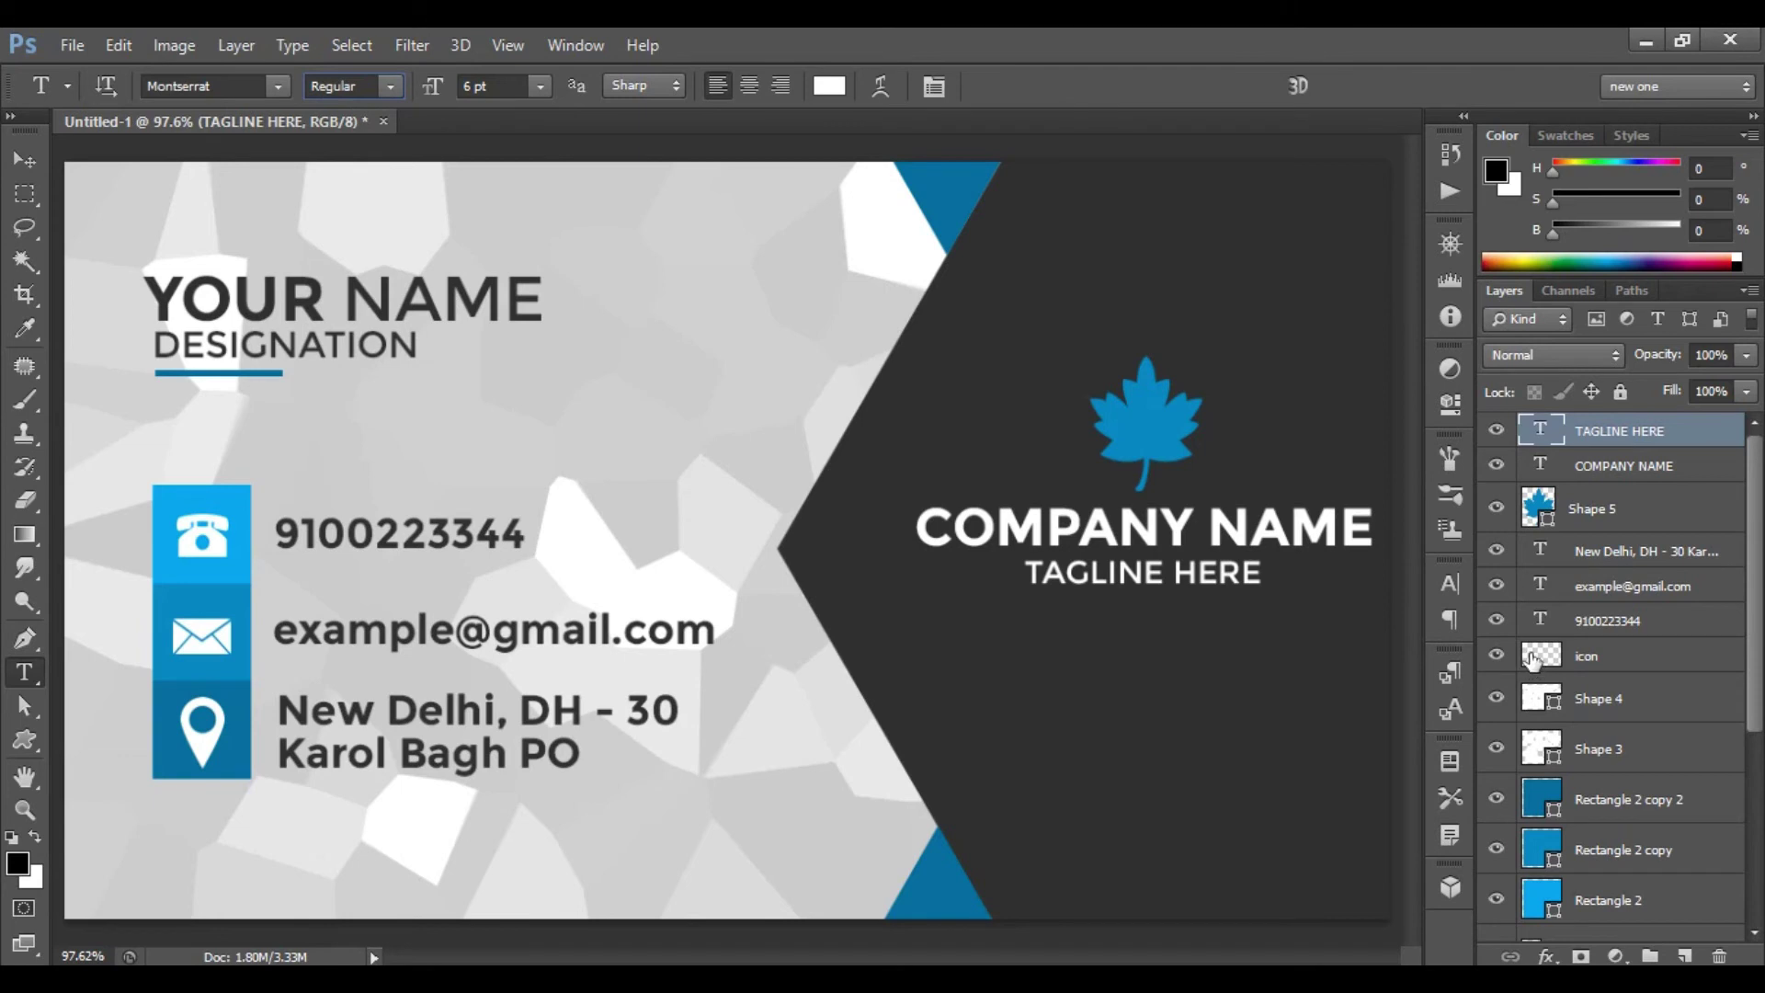
- Nudge TAGLINE HERE slightly up and right beneath COMPANY NAME
key("ctrl+t")
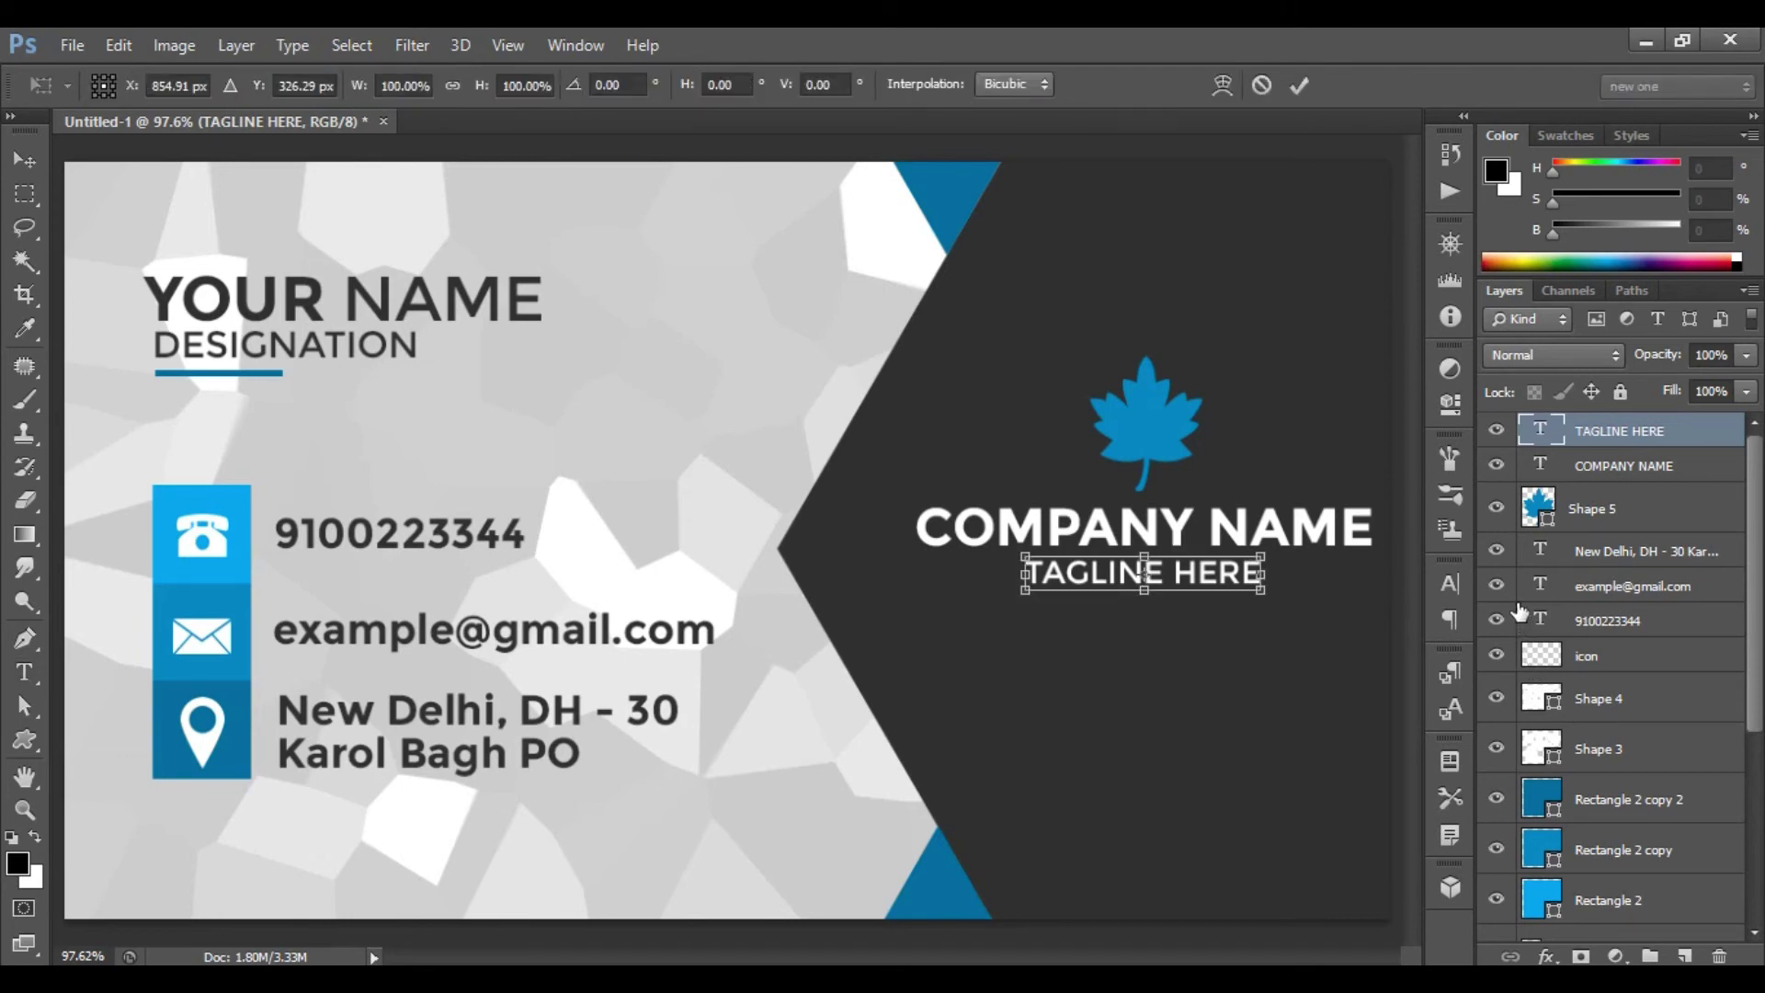
key("Right")
key("Right")
key("Up")
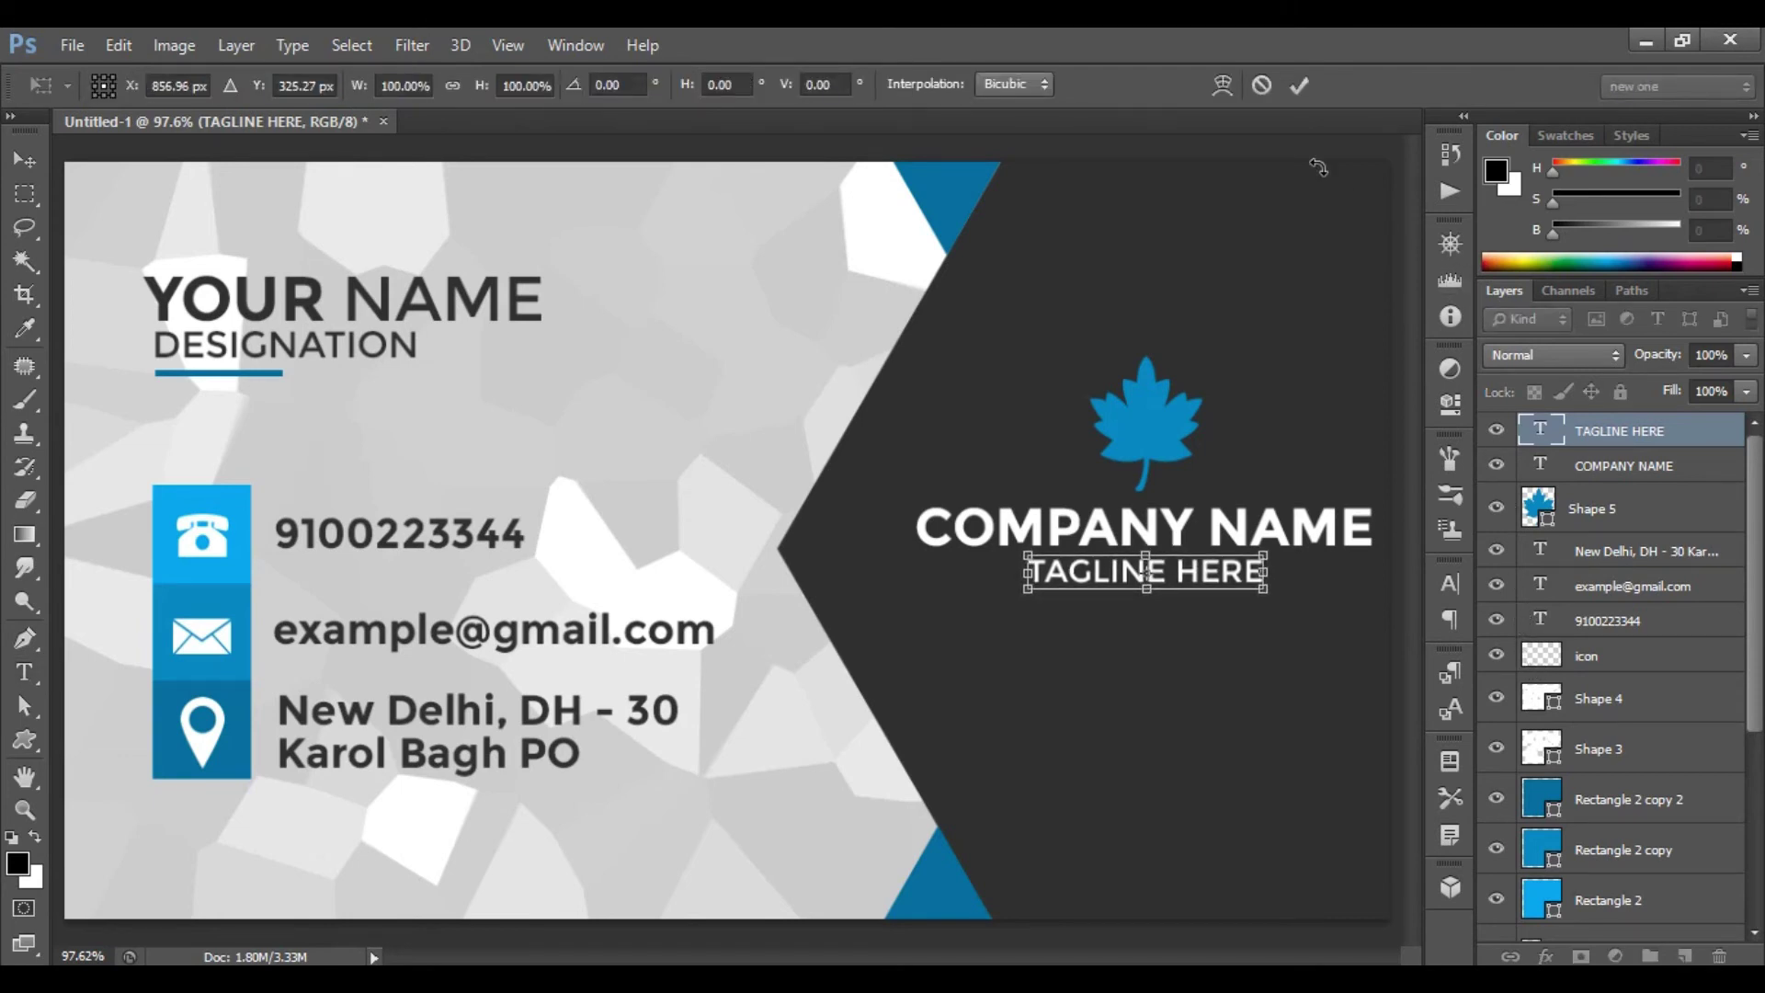
left_click(1291, 85)
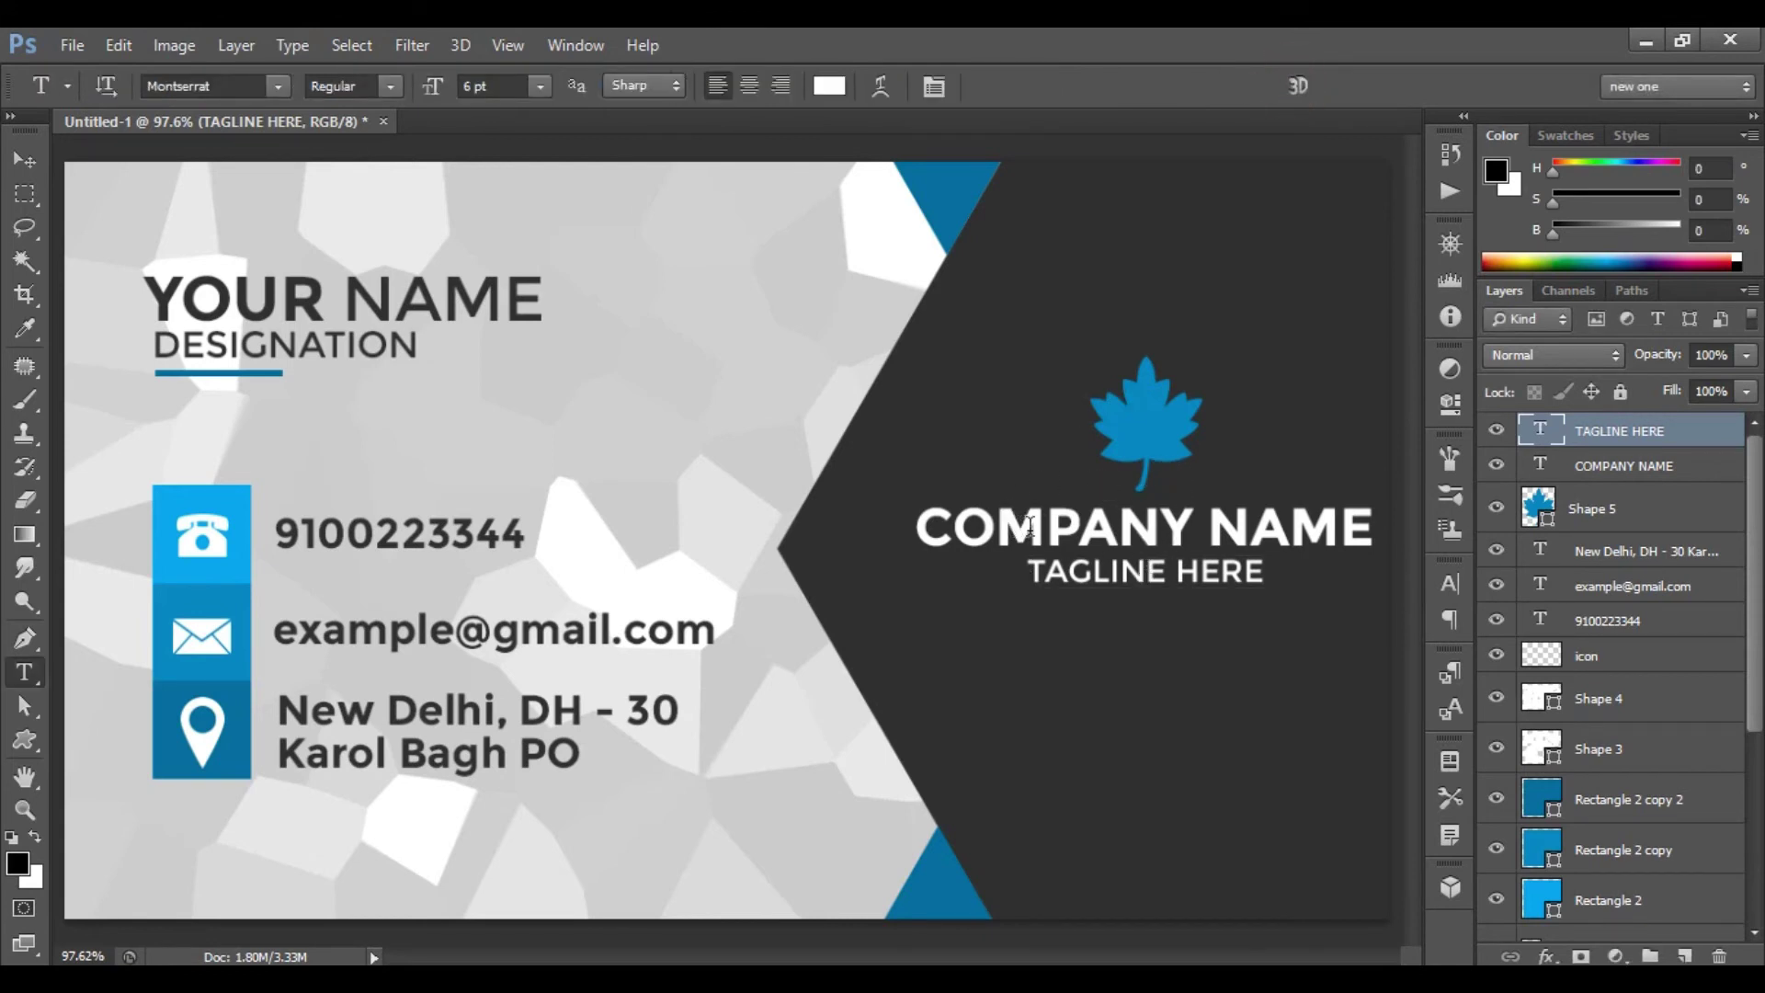
- Move the maple leaf, COMPANY NAME and TAGLINE HERE together slightly down and left
left_click(1618, 521, "shift")
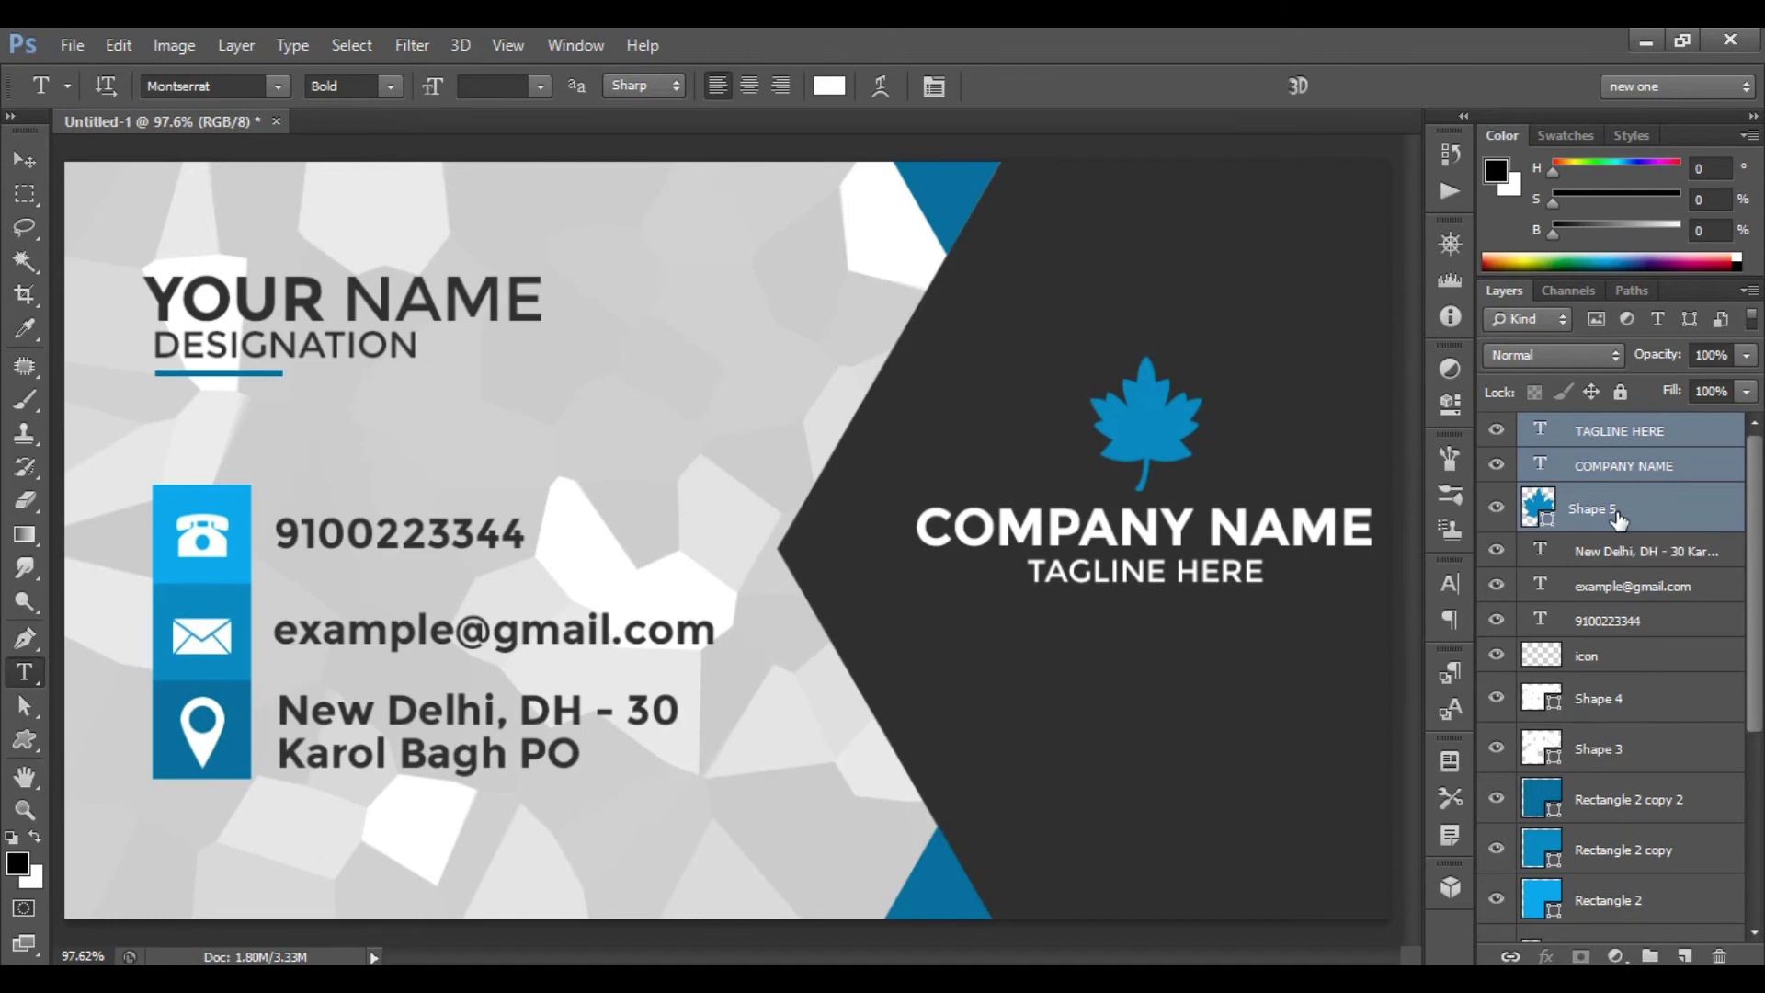
key("ctrl+t")
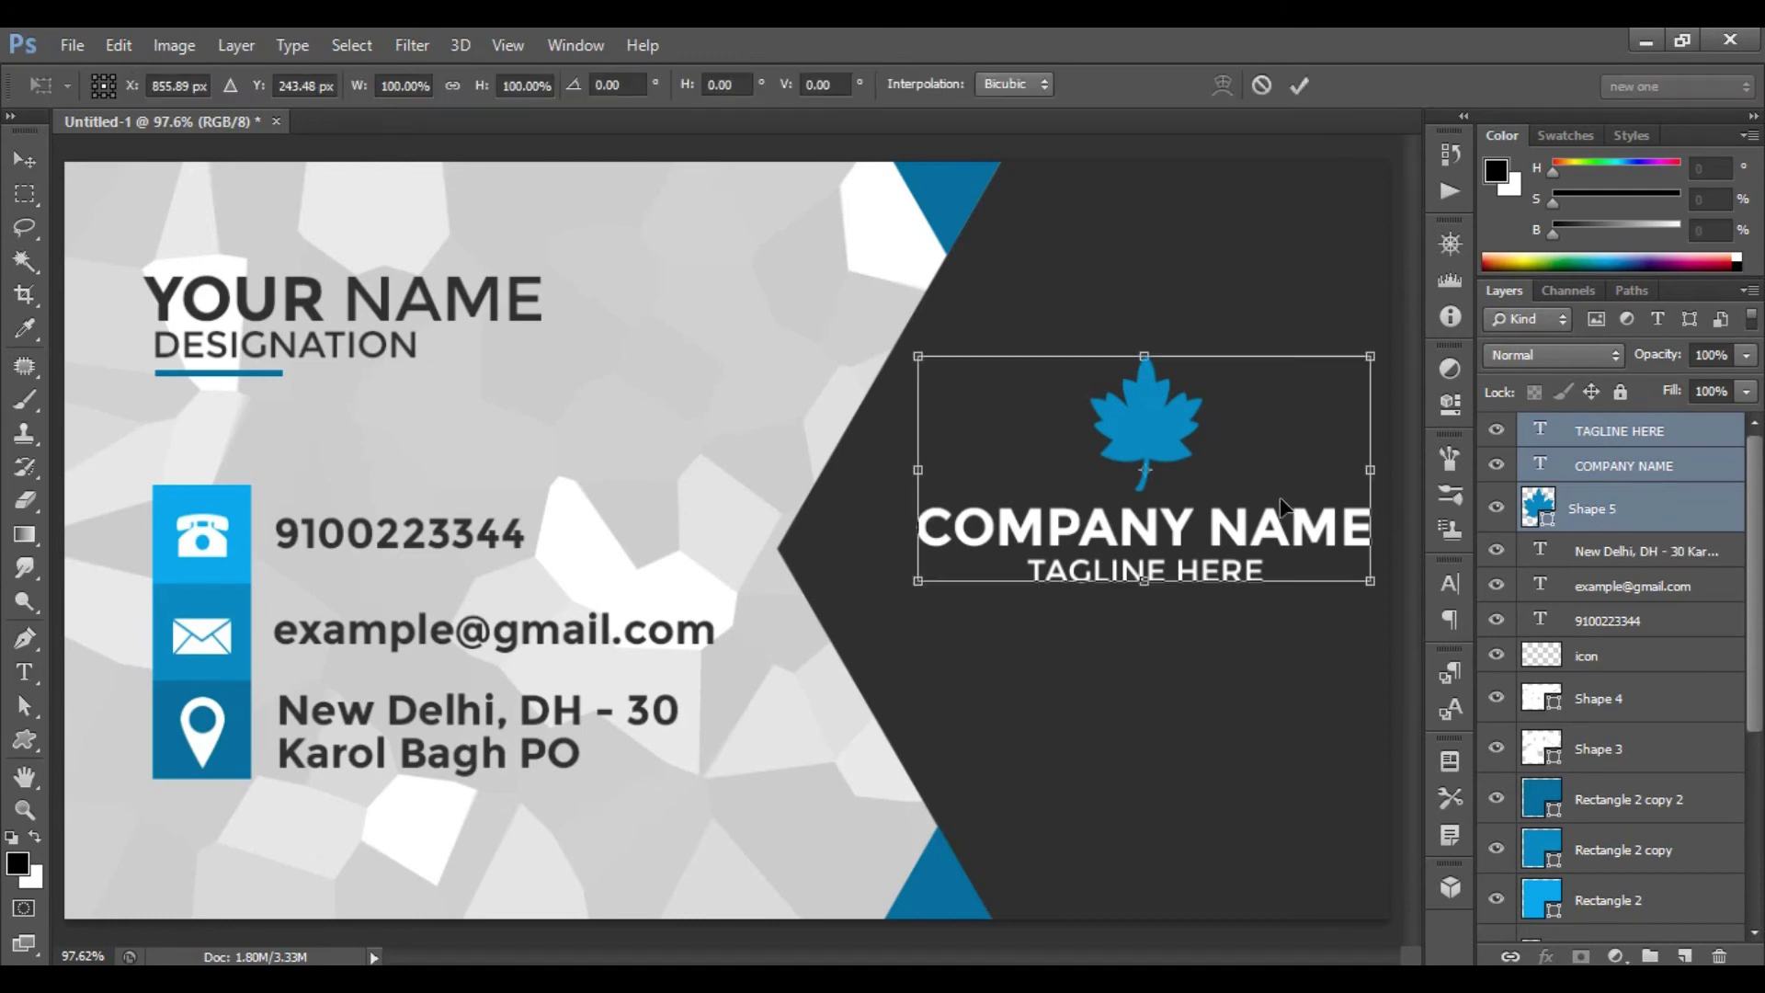
left_click_drag(1246, 531, 1243, 533)
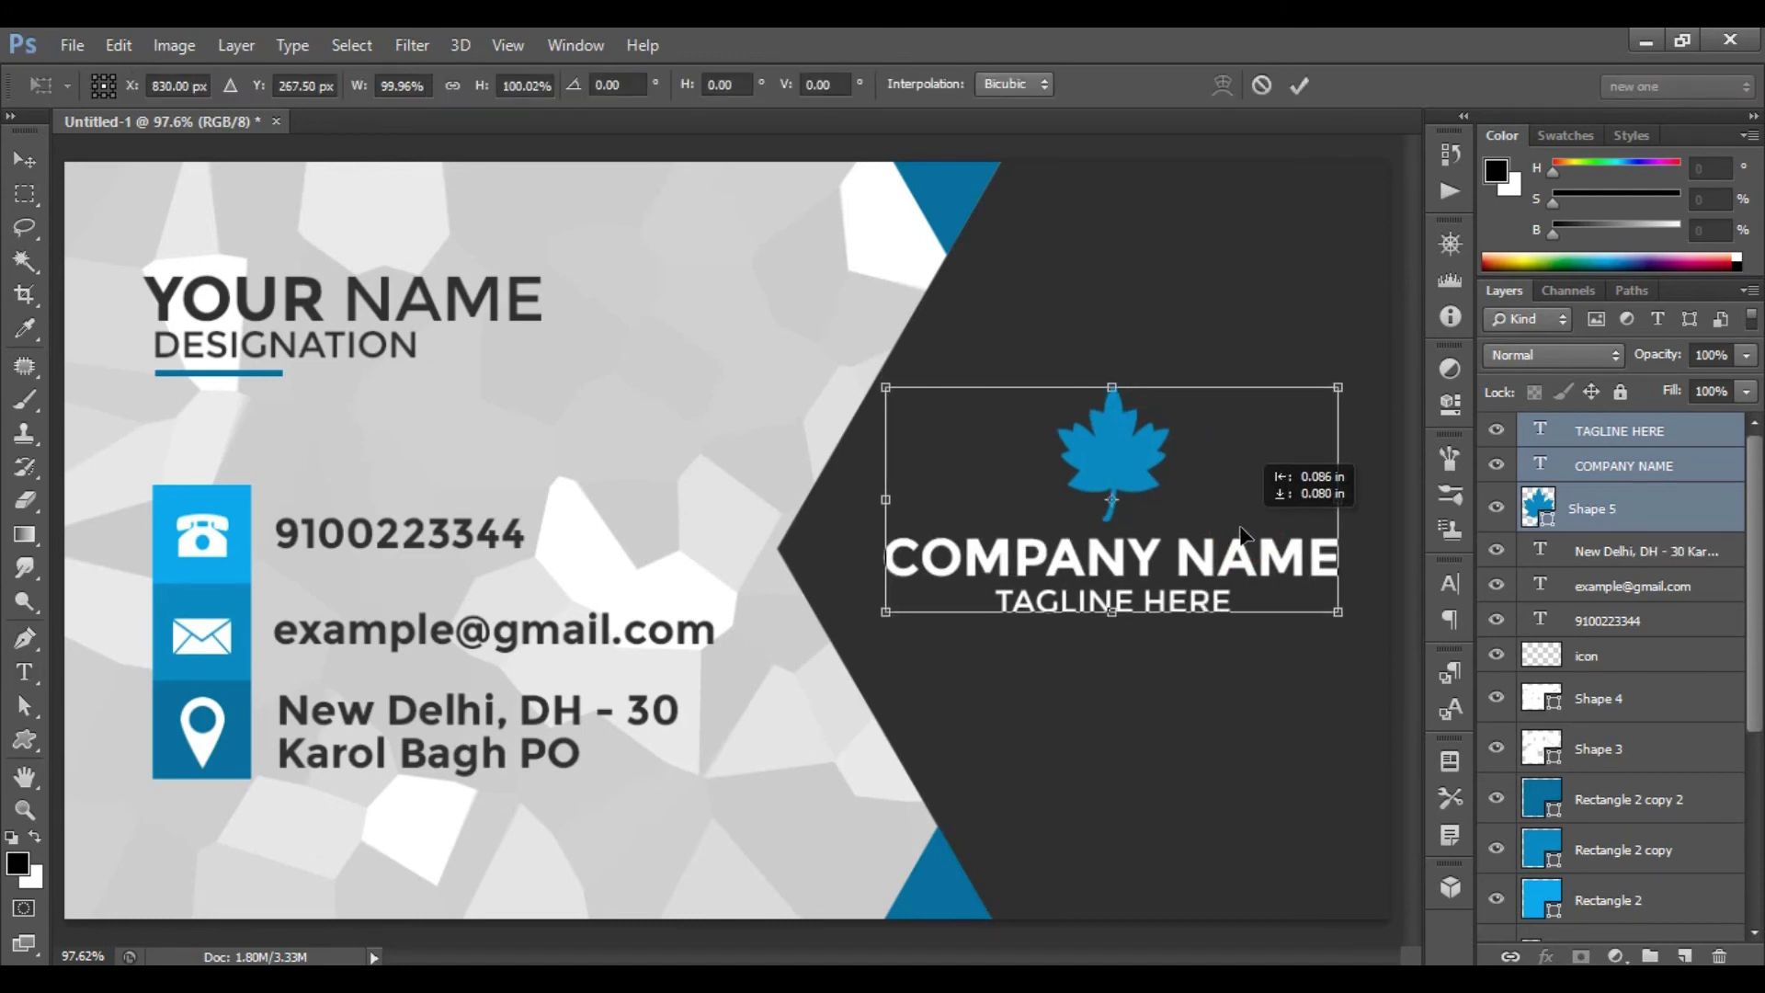
key("t")
left_click(1300, 84)
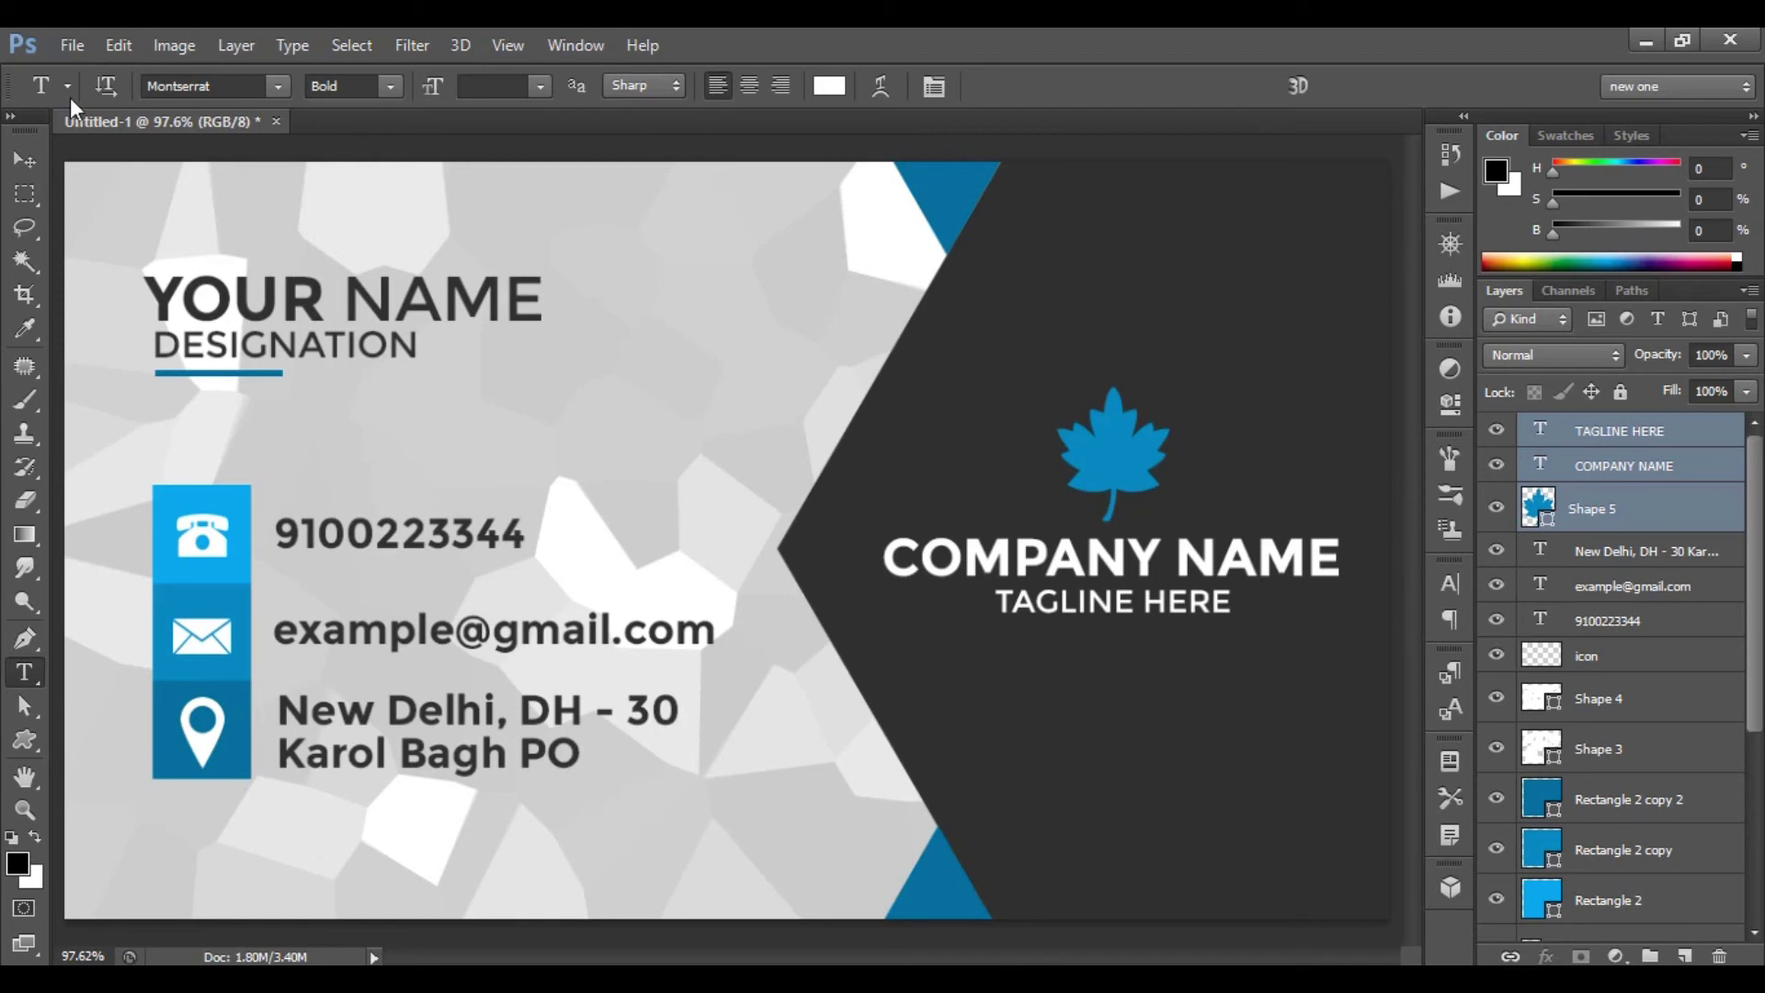
- Set up a new 3.5 × 2 inch, 300 ppi, RGB document with a white background
left_click(73, 43)
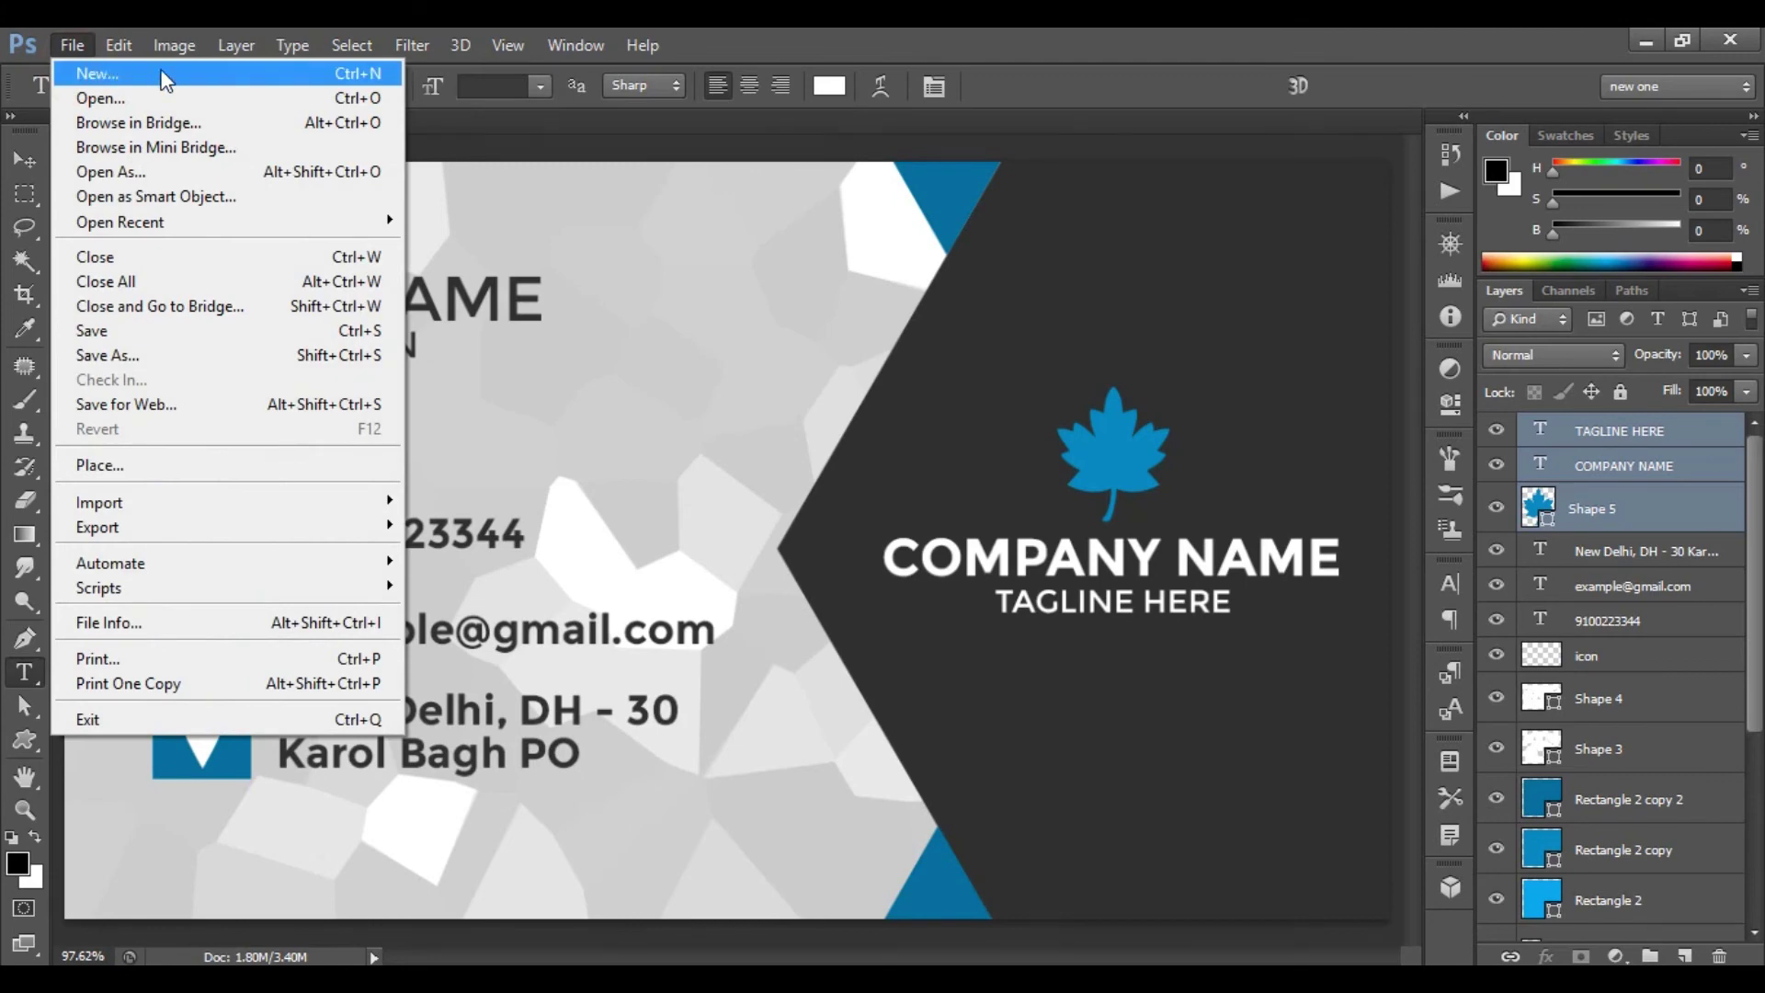
left_click(164, 77)
double_click(808, 310)
left_click(897, 310)
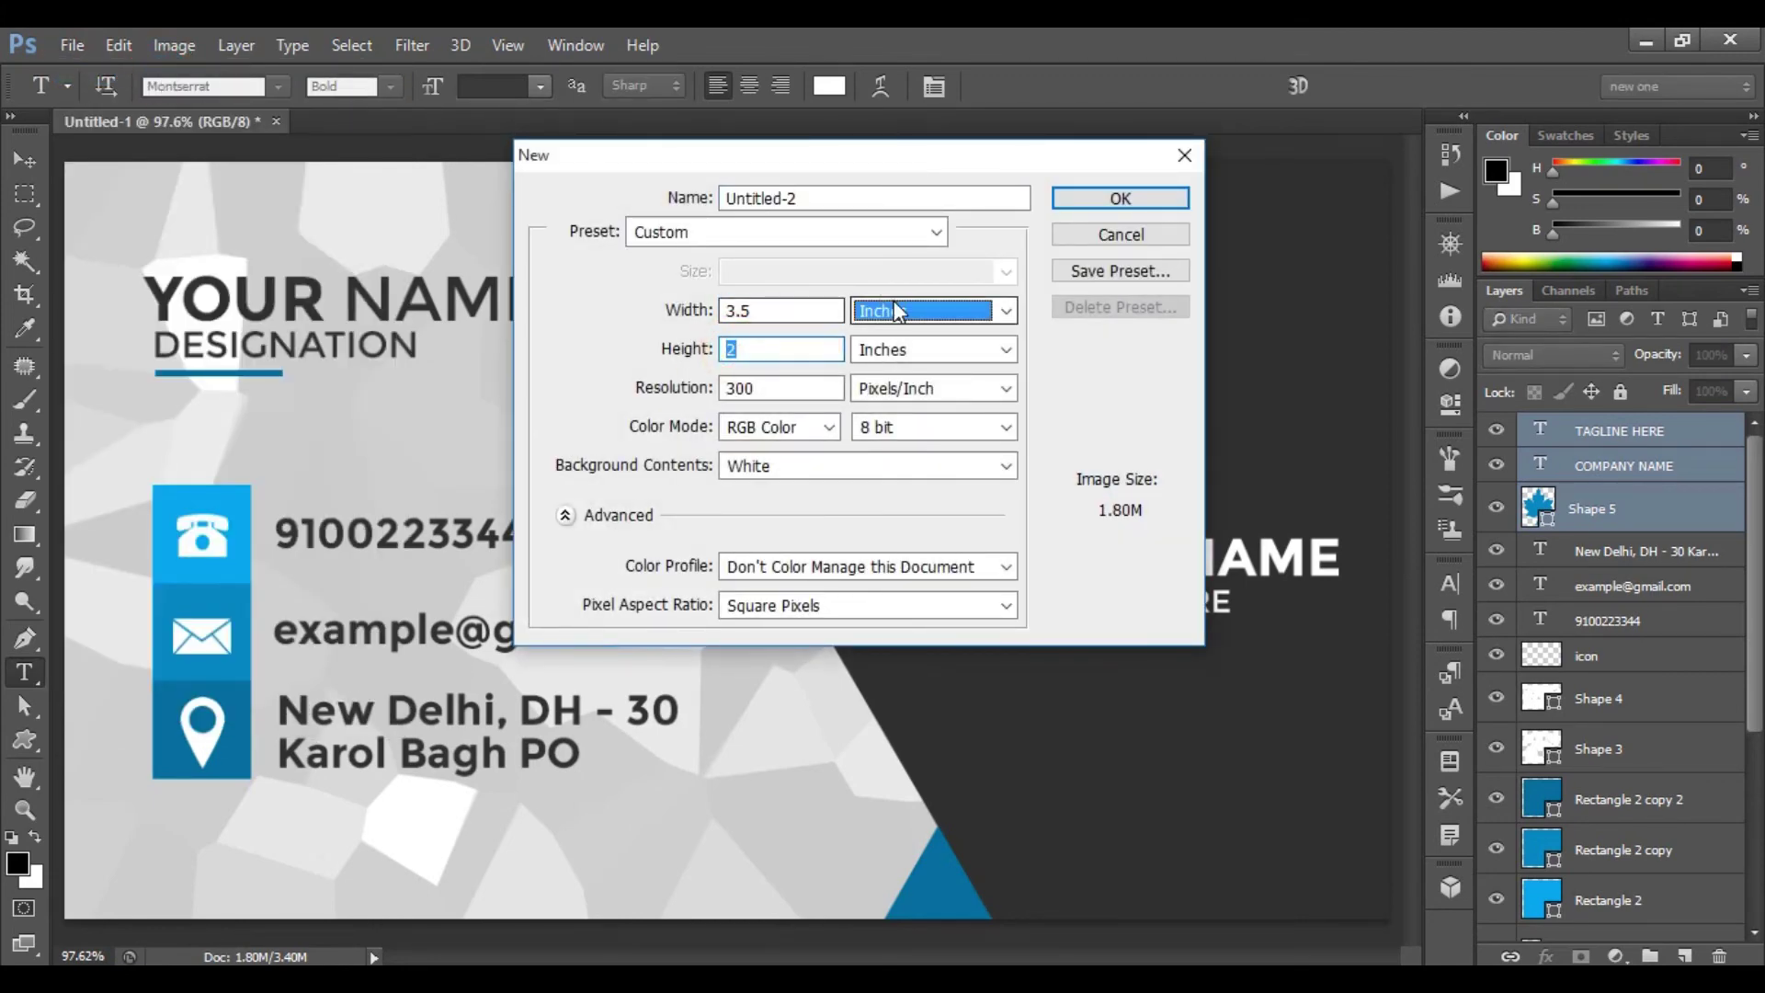
left_click(896, 310)
double_click(771, 388)
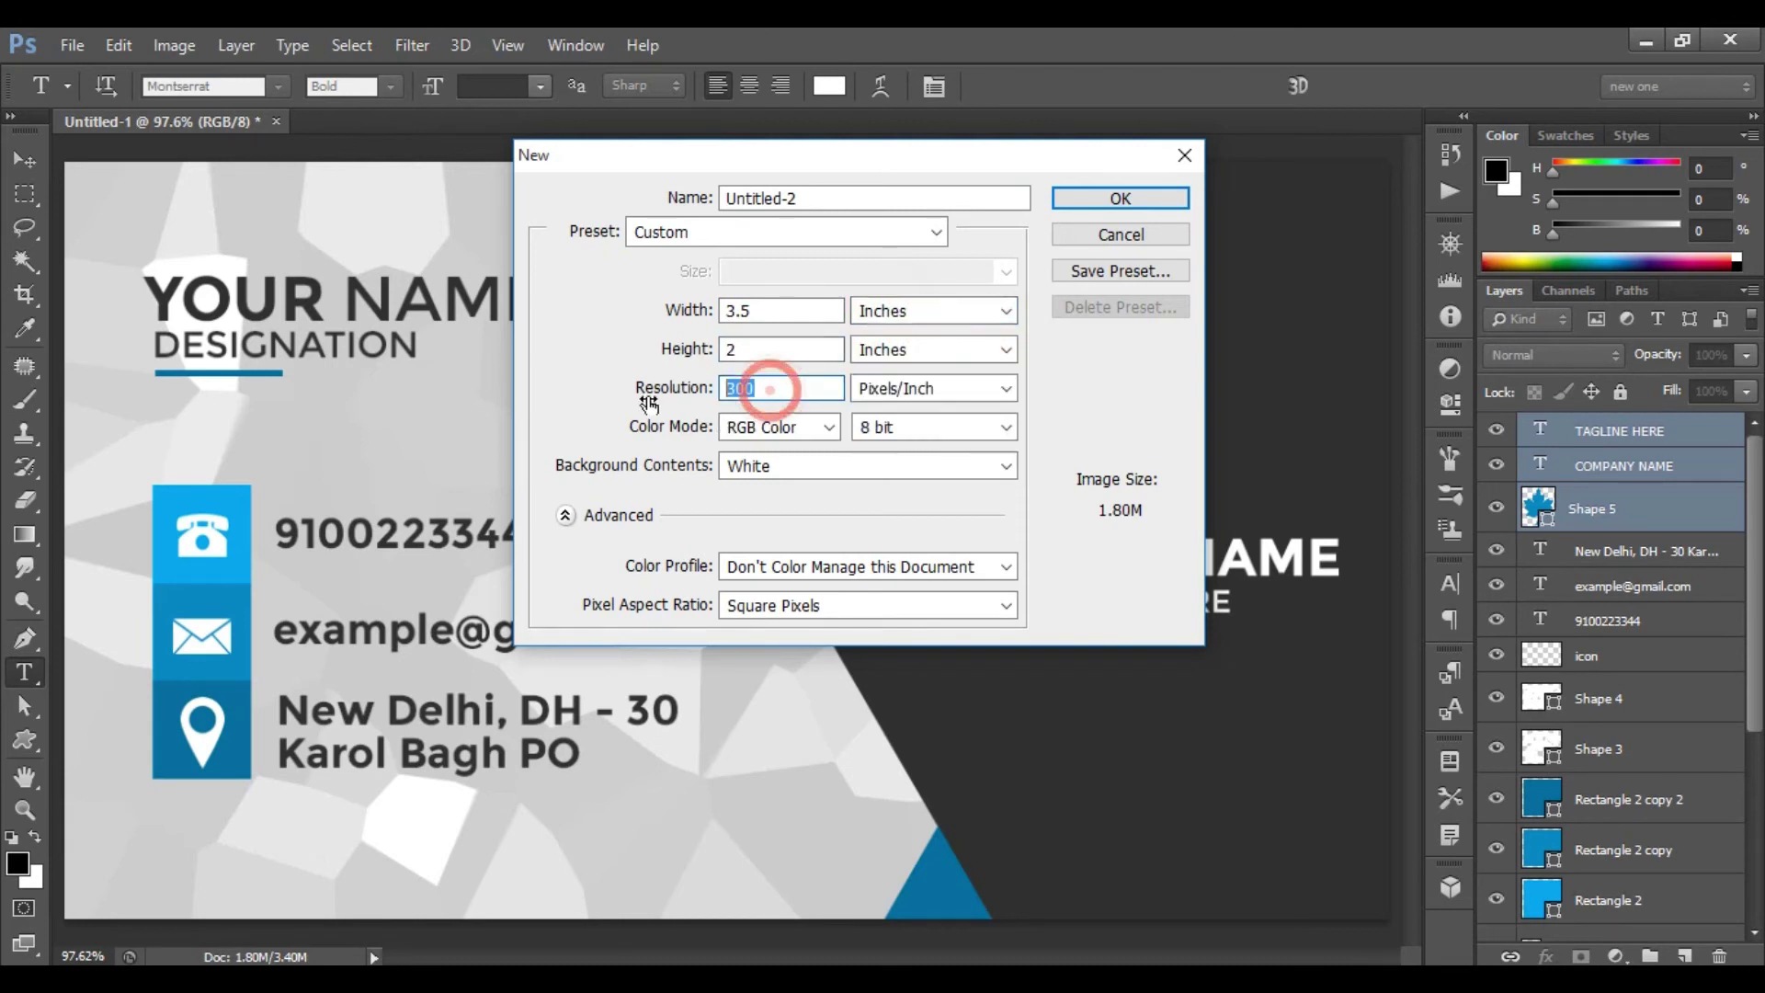
left_click(777, 428)
left_click(774, 432)
left_click(859, 466)
left_click(856, 466)
left_click(857, 466)
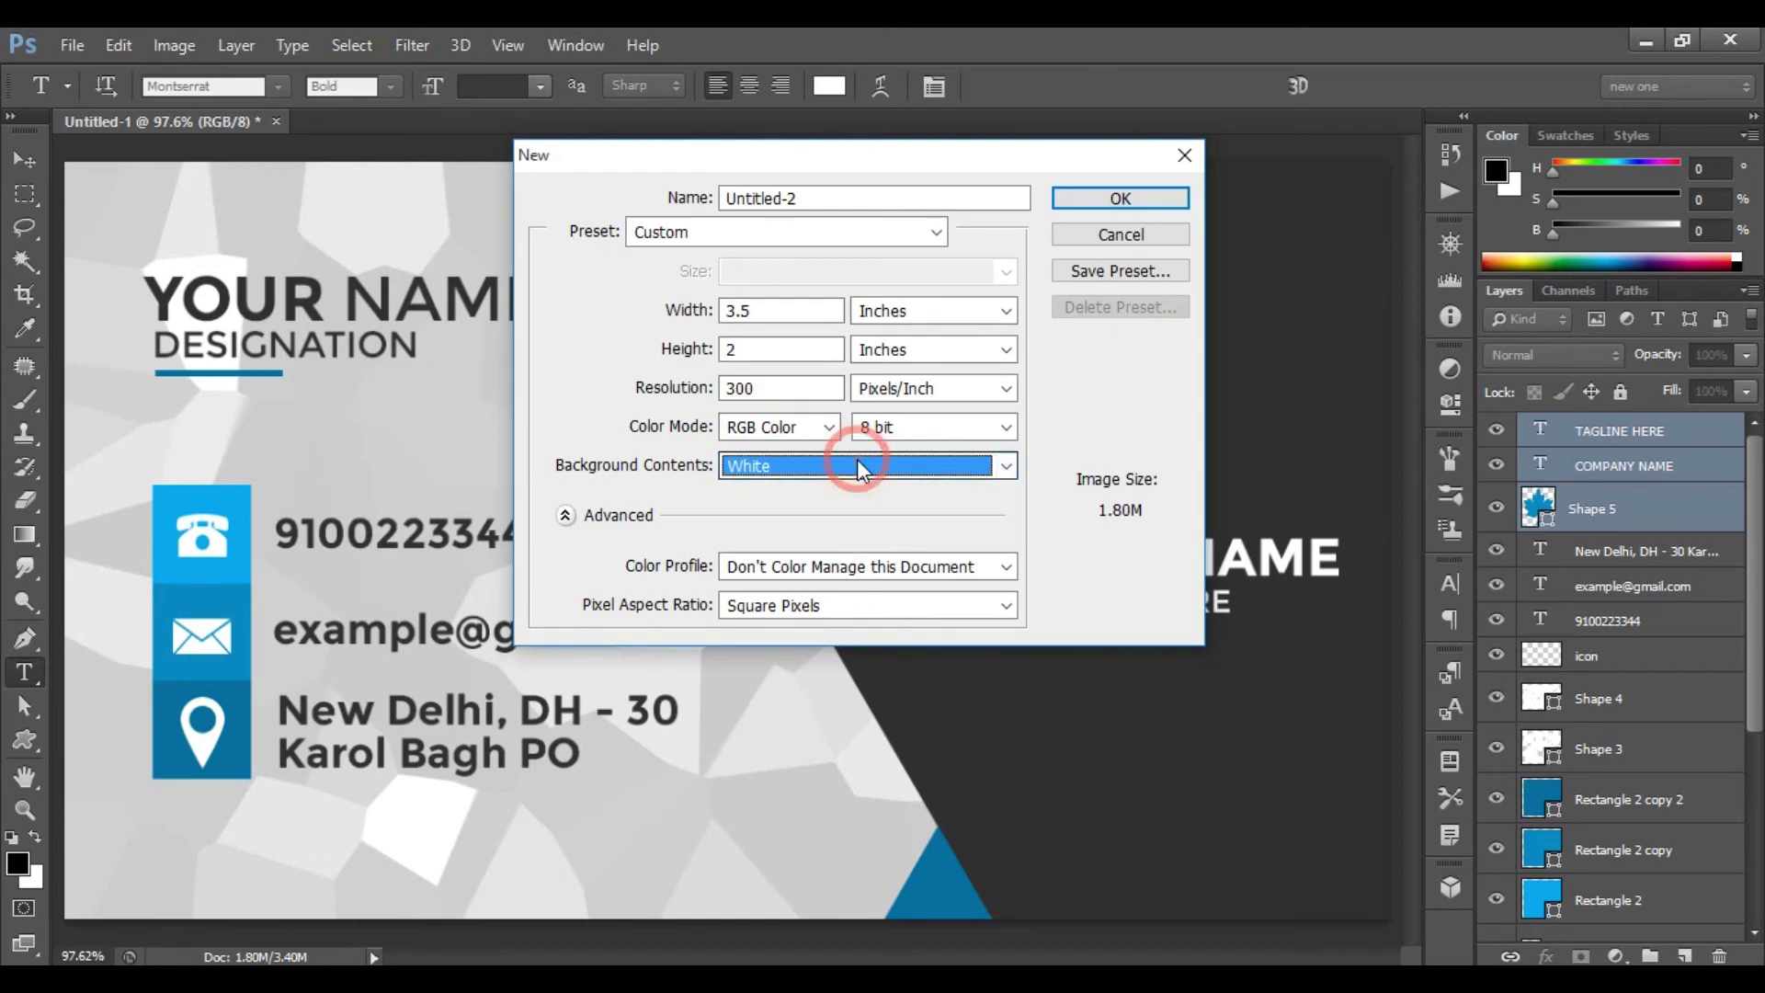
left_click(1158, 193)
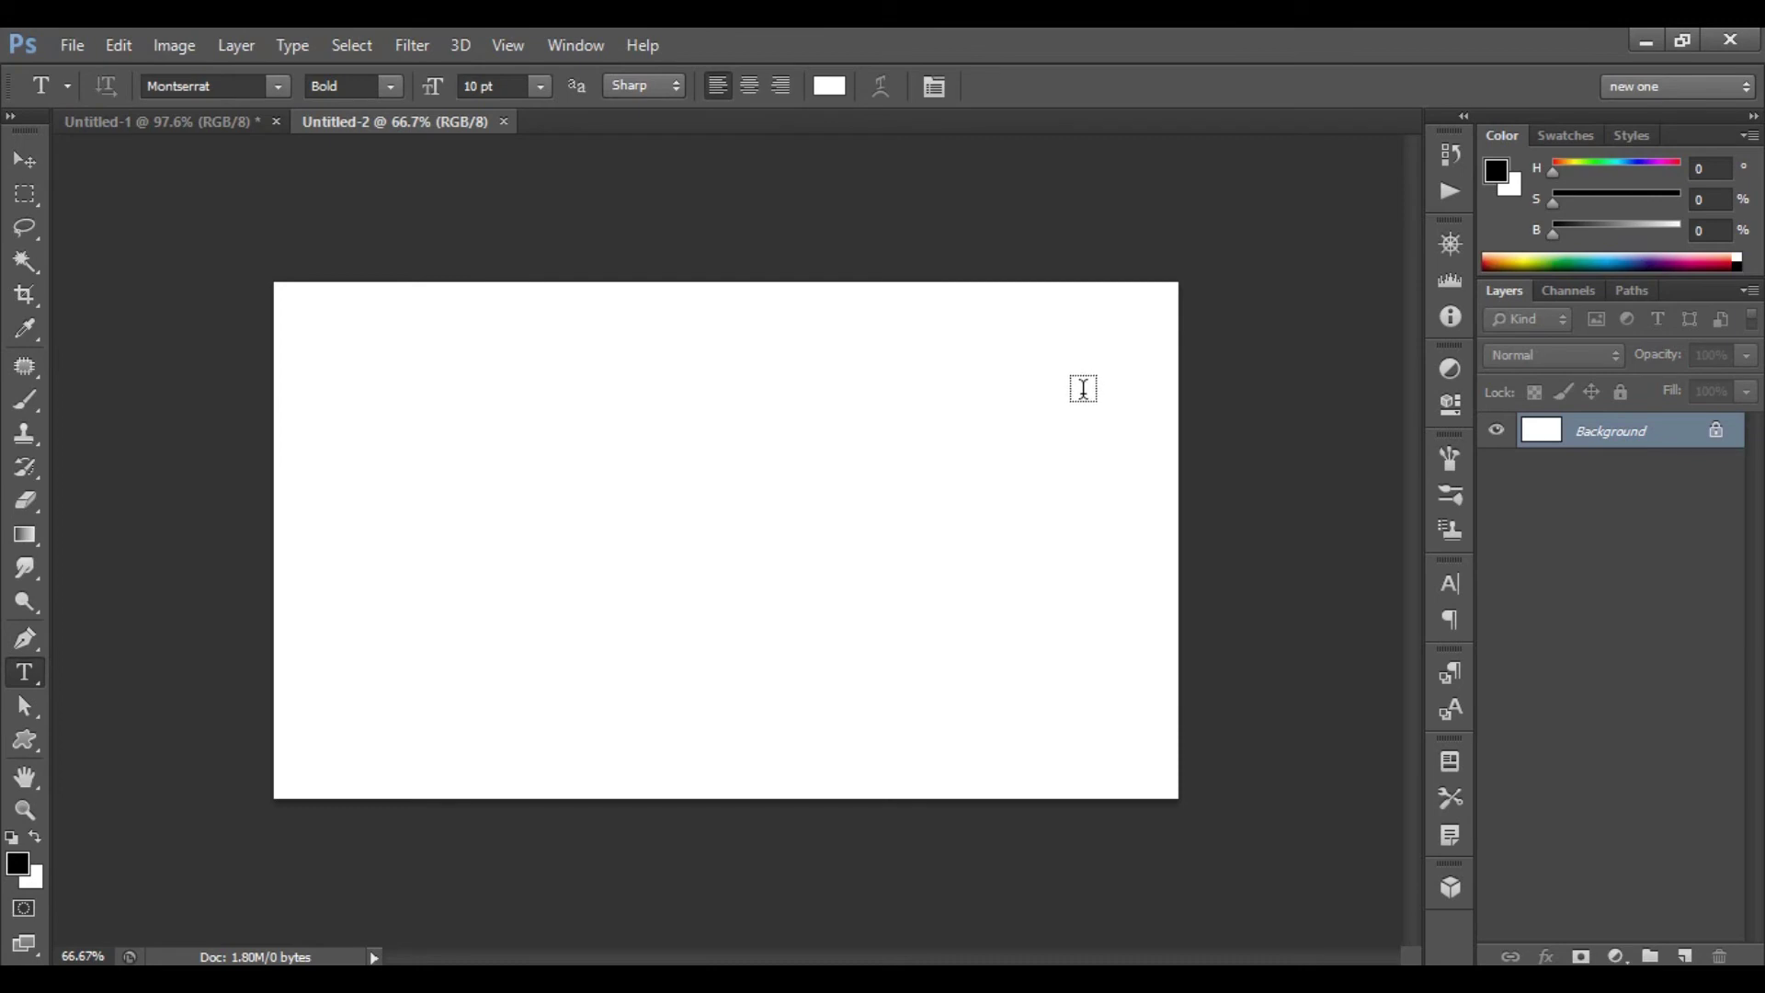
- Fit Untitled-2 to the window and drag Layer 1's crystallized texture from Untitled-1 into it
key("ctrl+0")
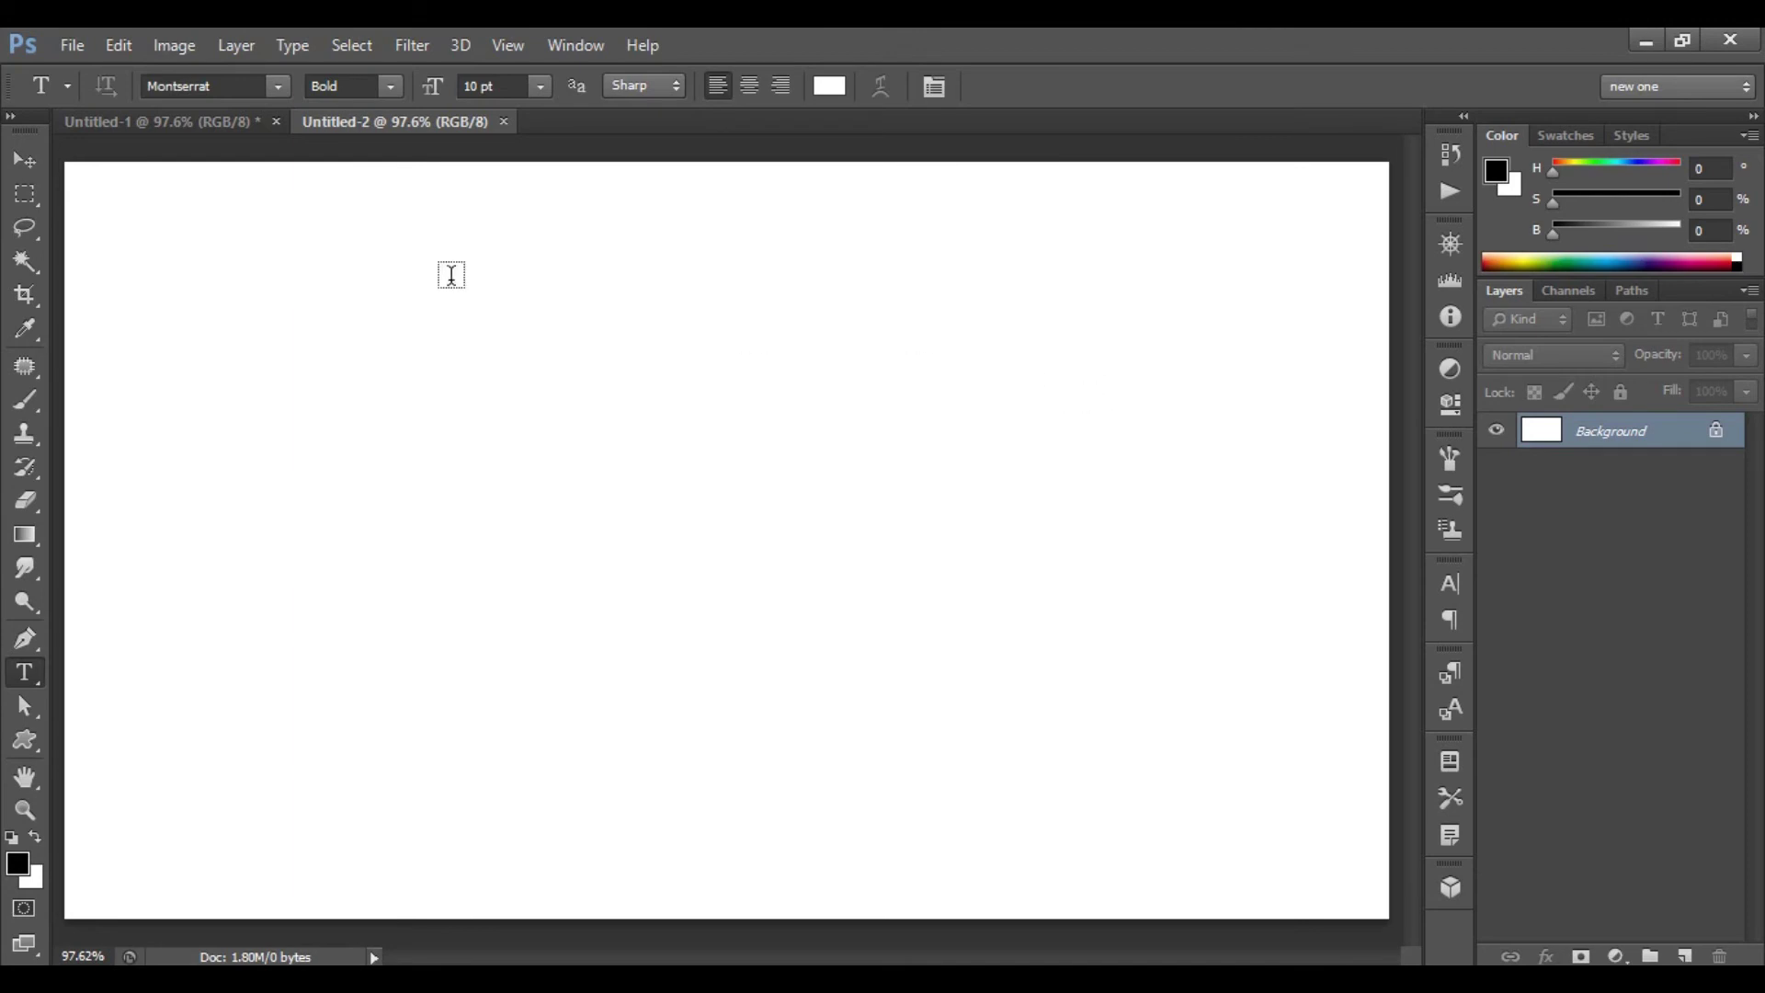
left_click(158, 123)
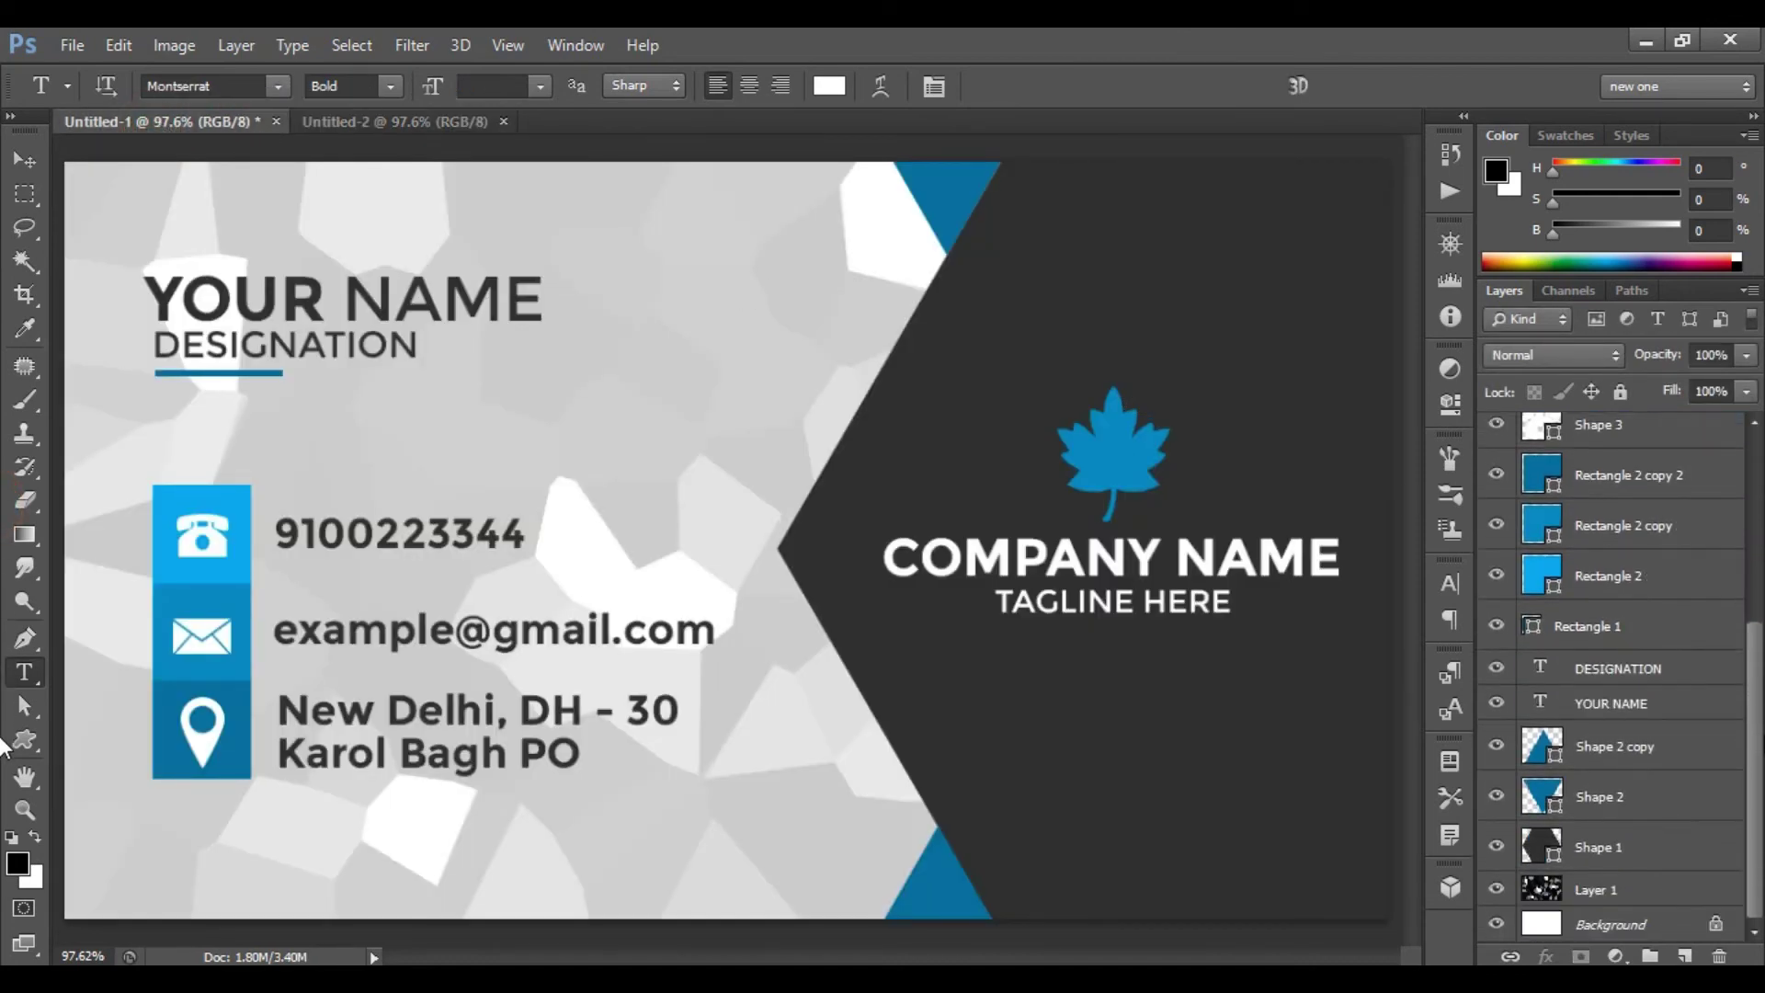
left_click(1645, 899)
left_click(26, 161)
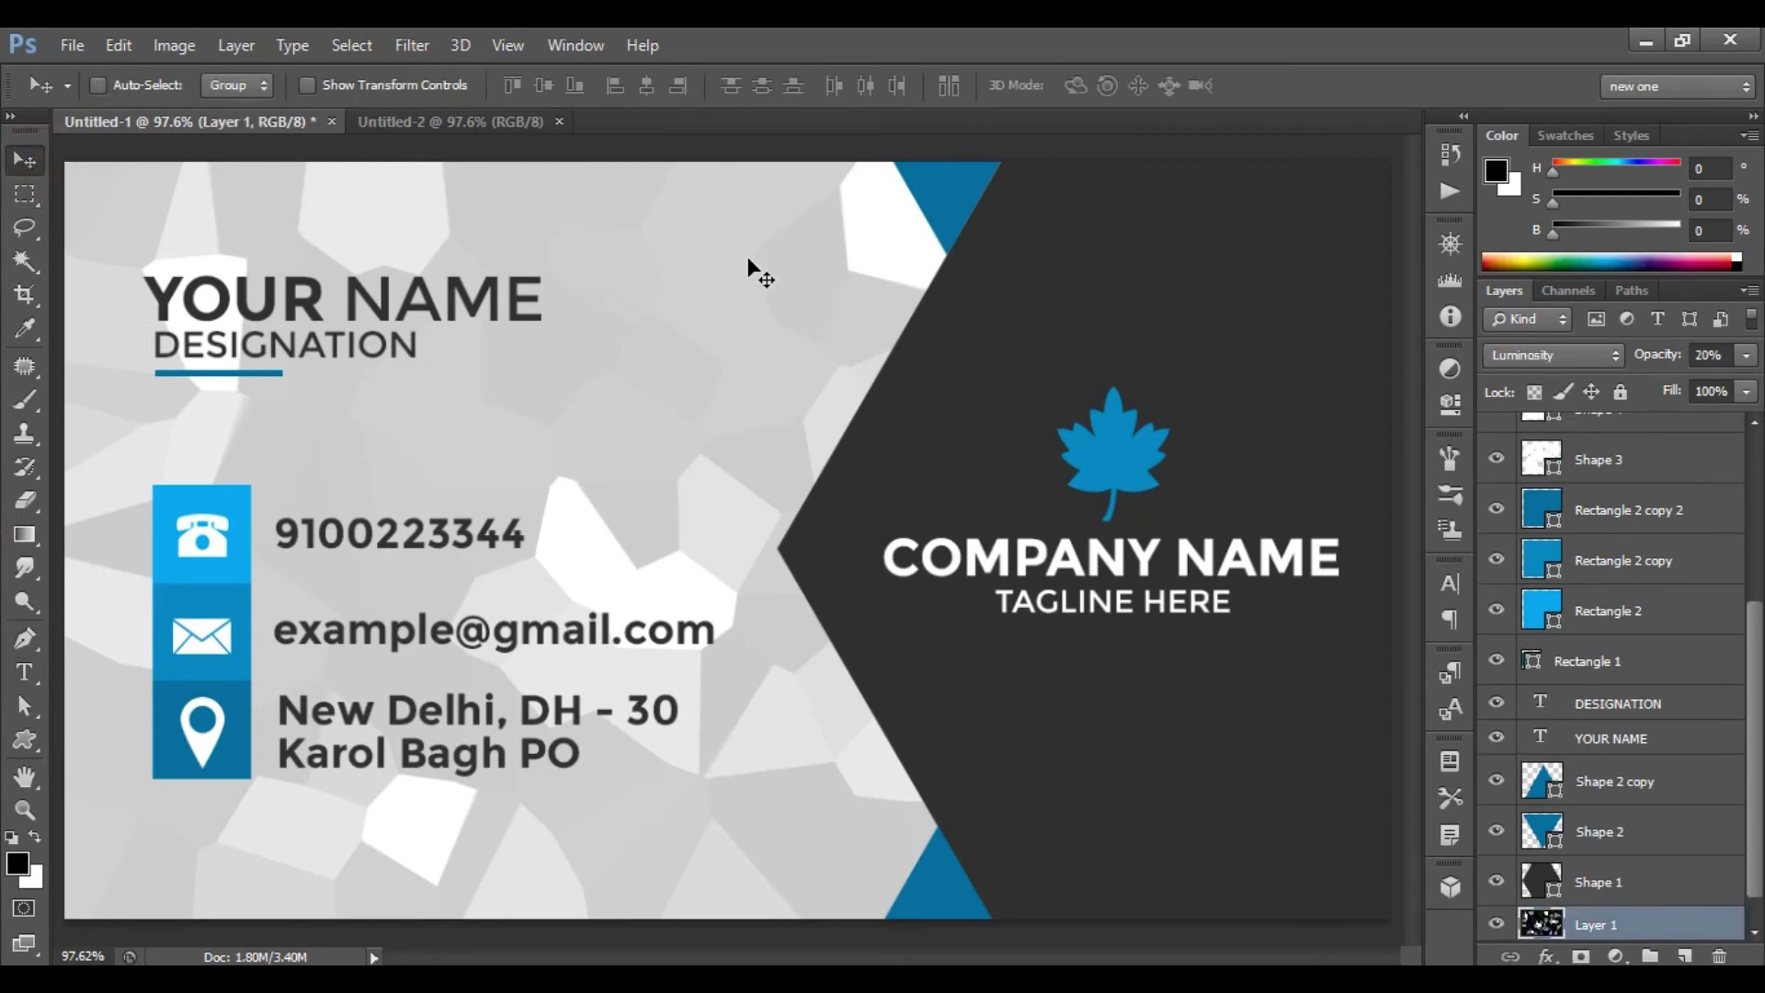
left_click_drag(607, 237, 717, 445)
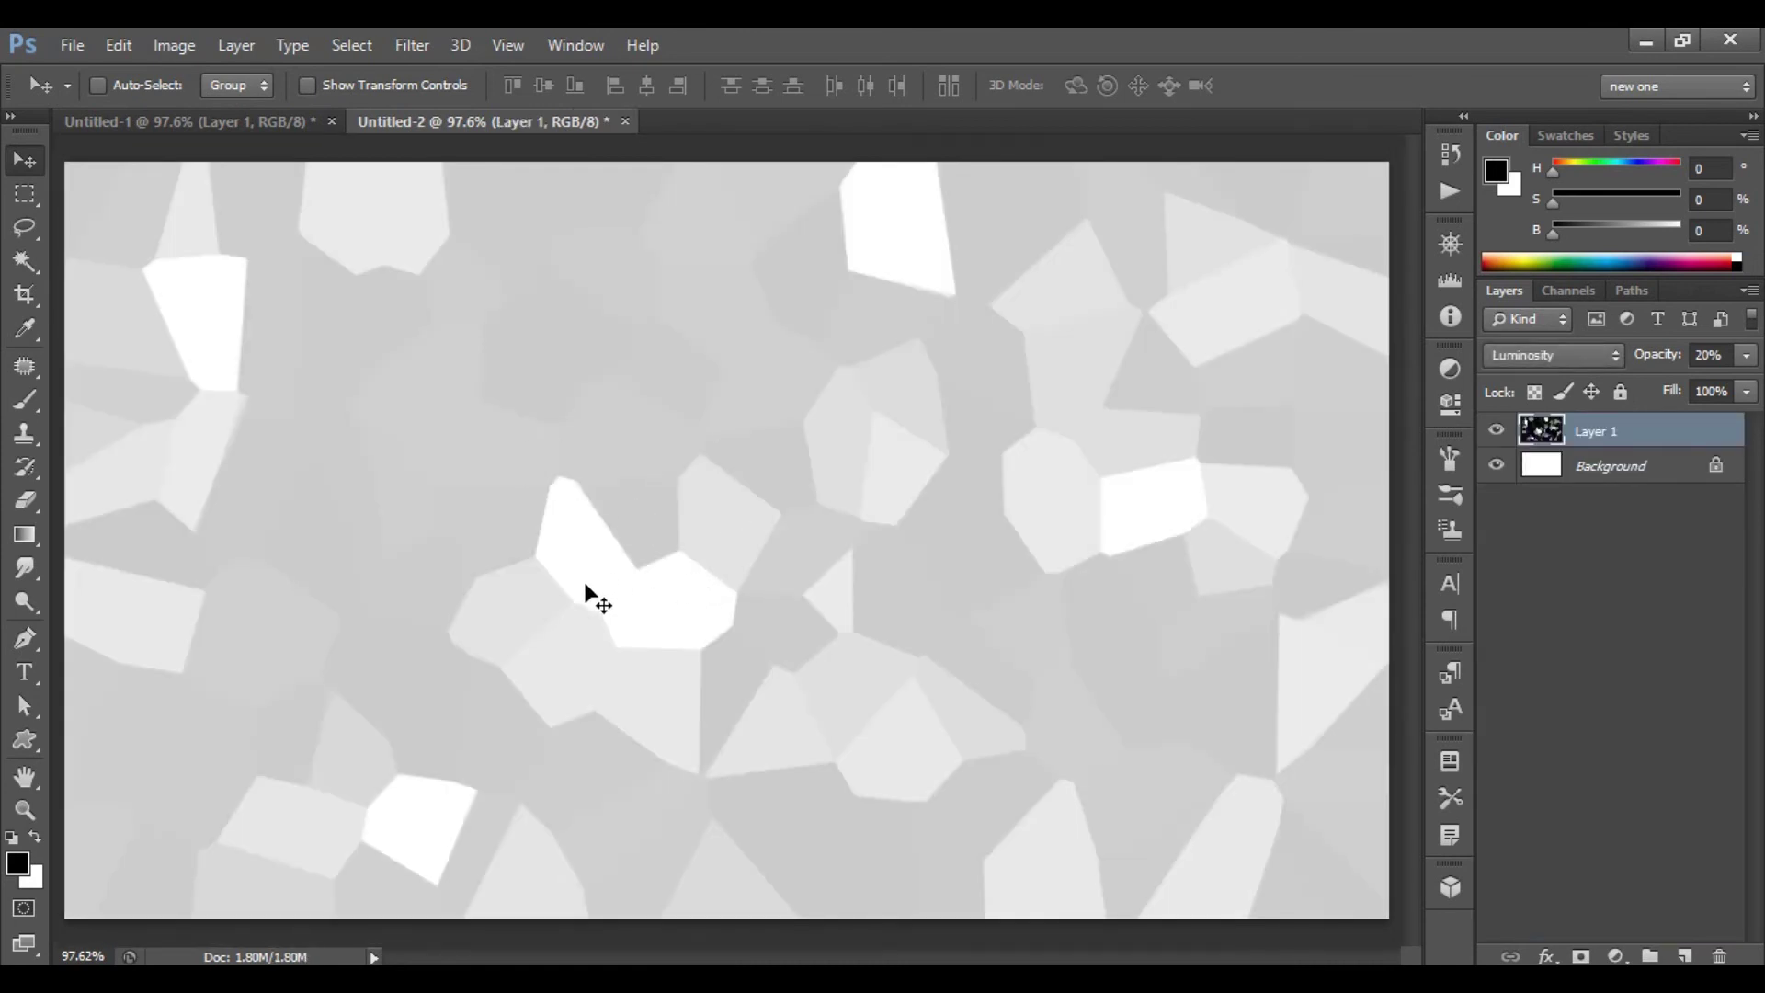
- Draw a rectangle bar across the bottom edge of the new card
left_click(24, 736)
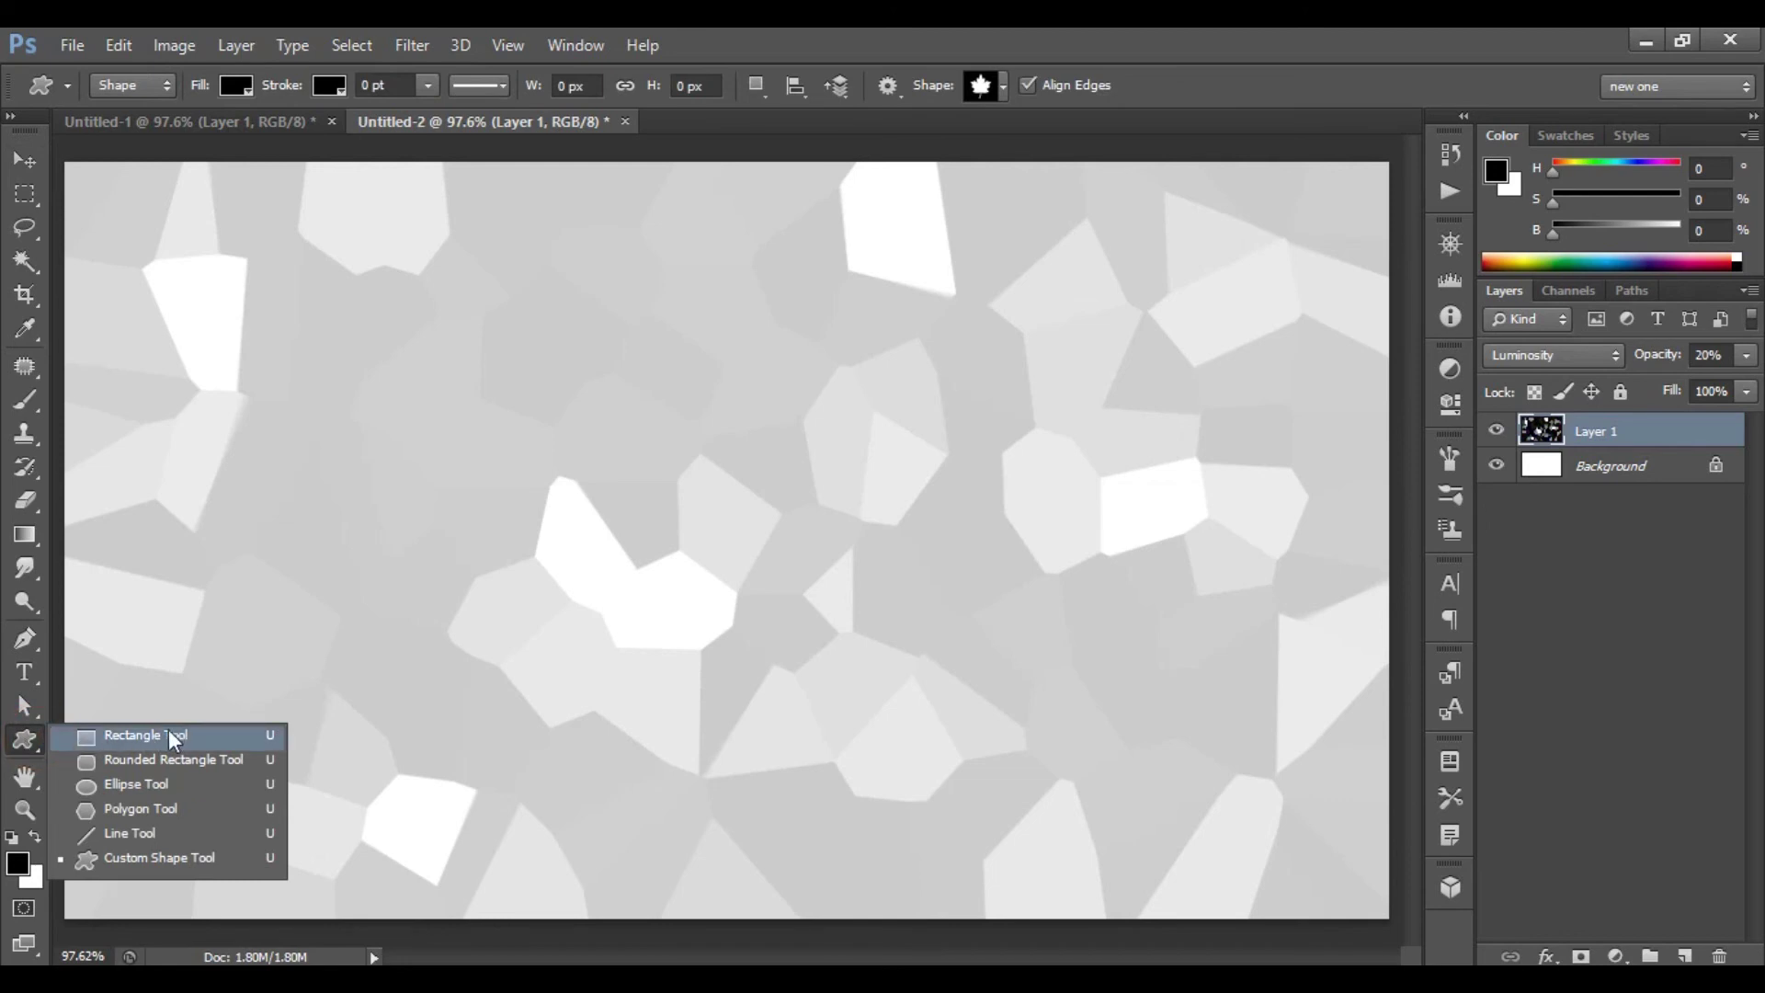
left_click(204, 735)
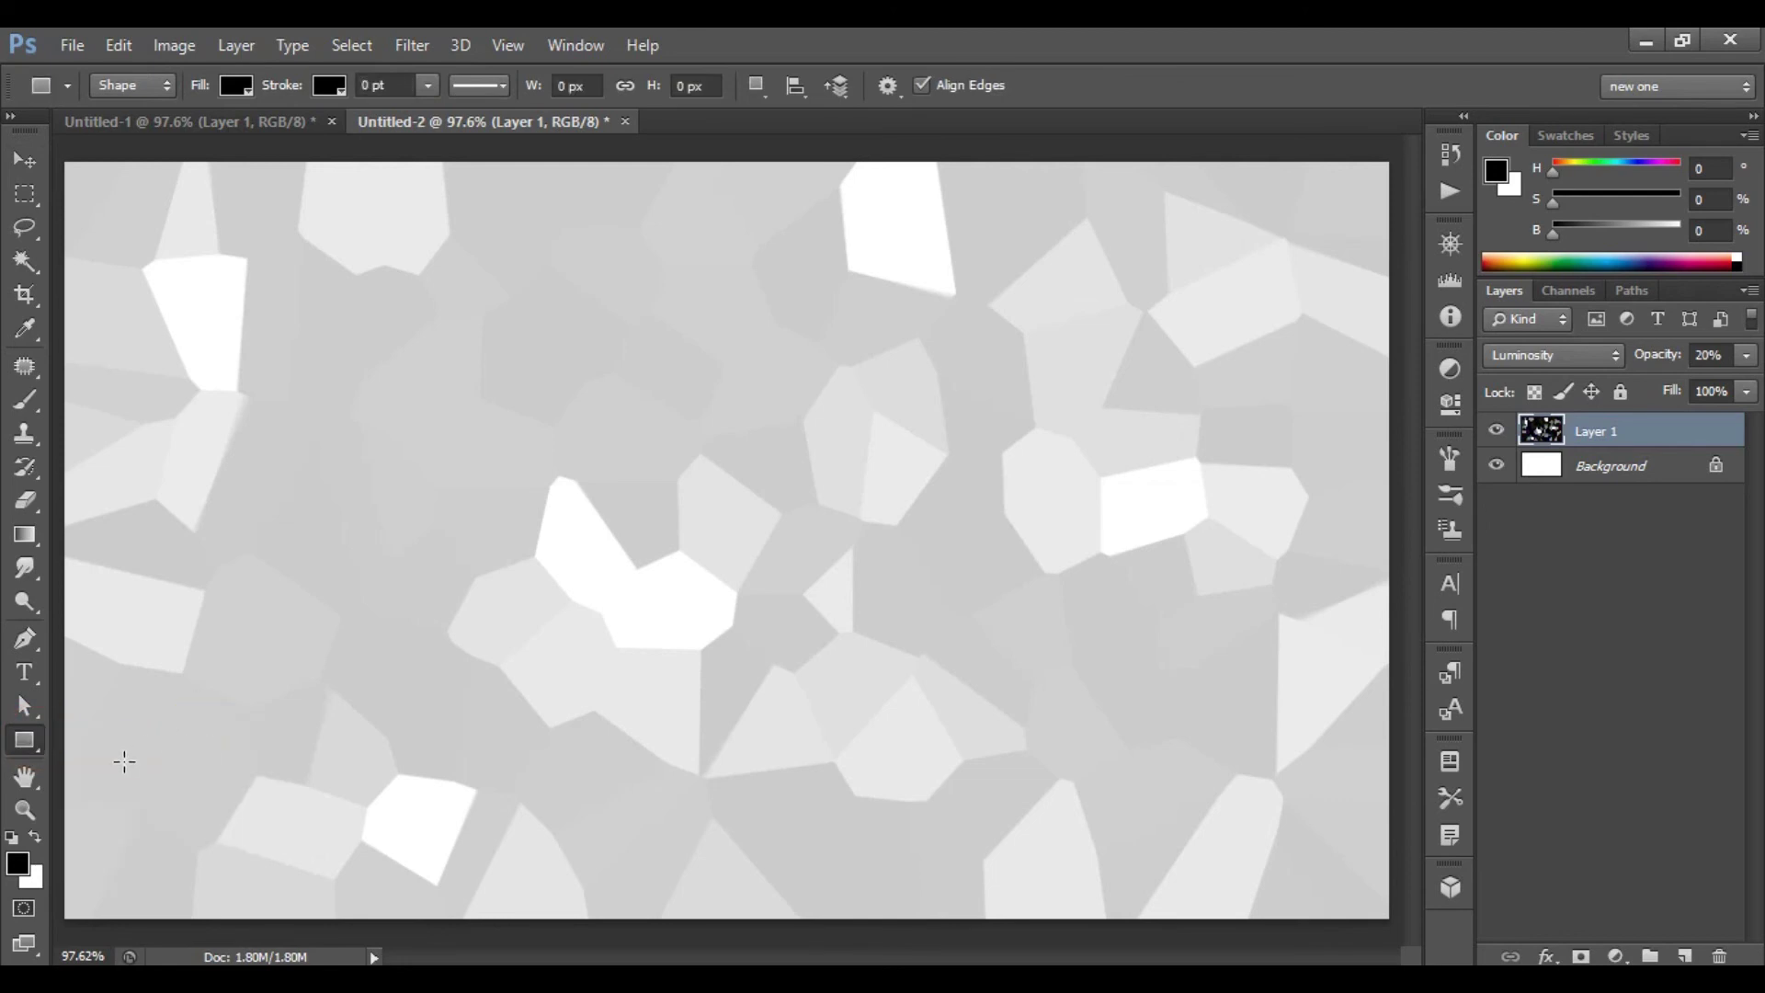
left_click_drag(58, 826, 1394, 920)
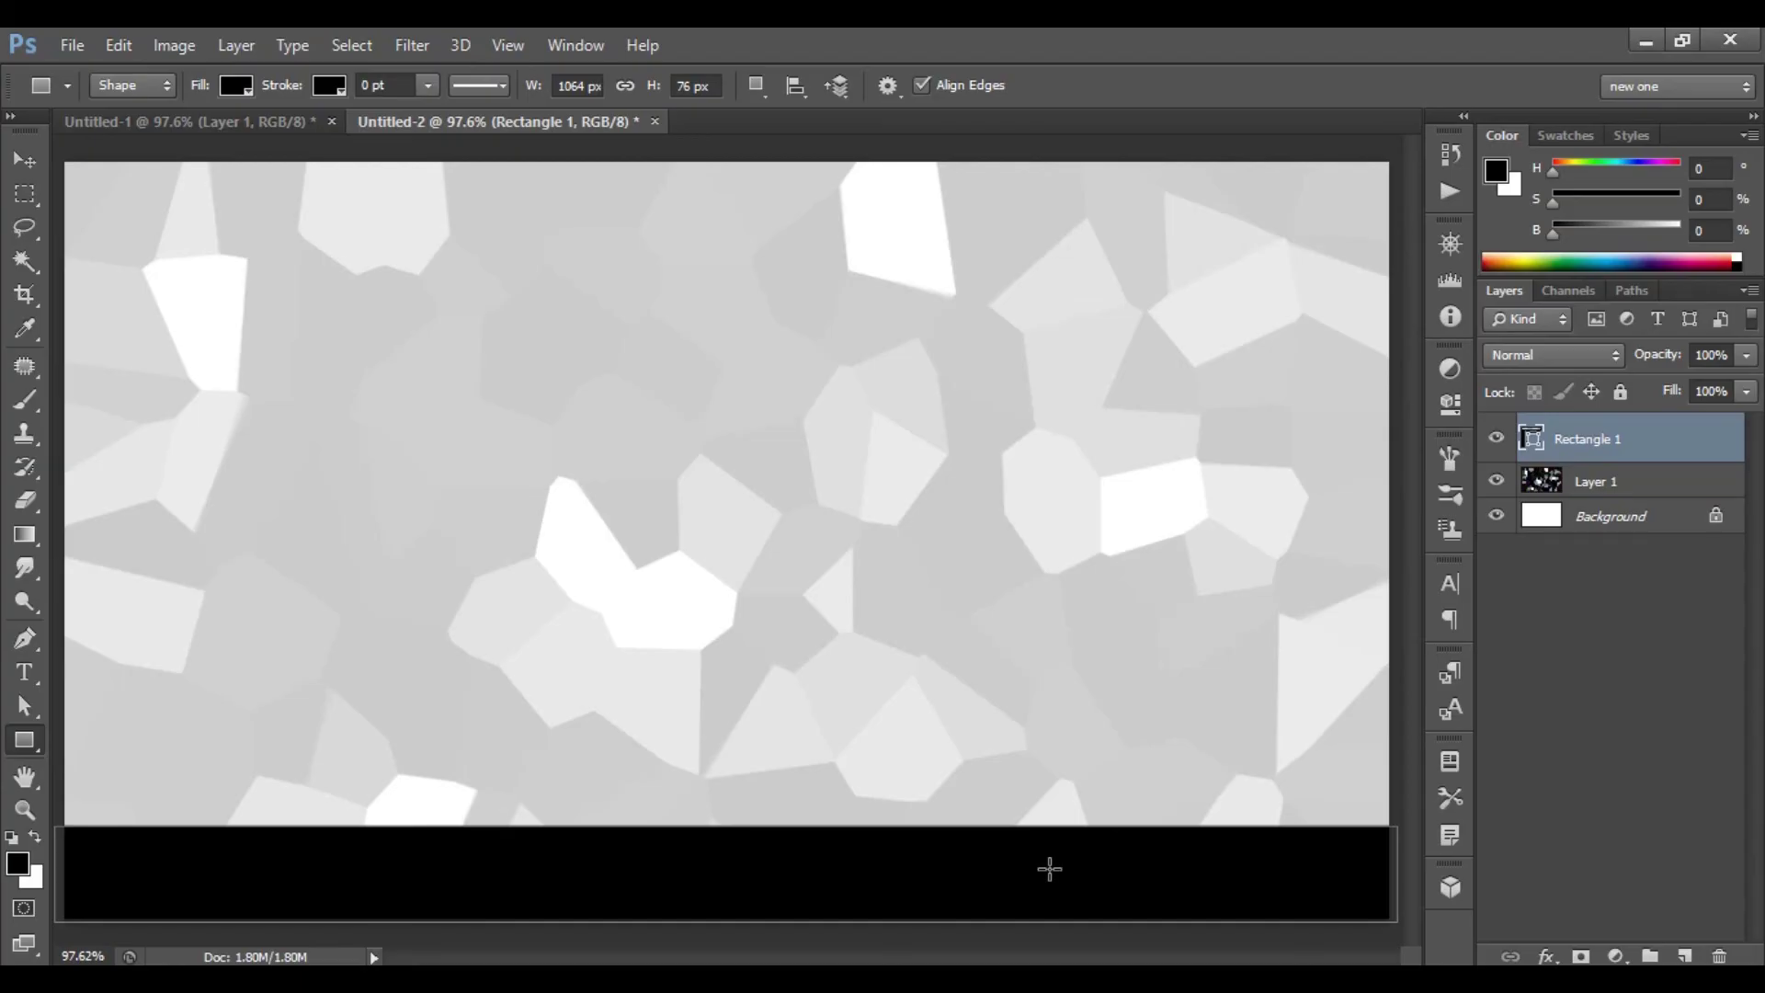
- Fill the bar with blue #00709e and duplicate it with Ctrl+J
left_click(236, 86)
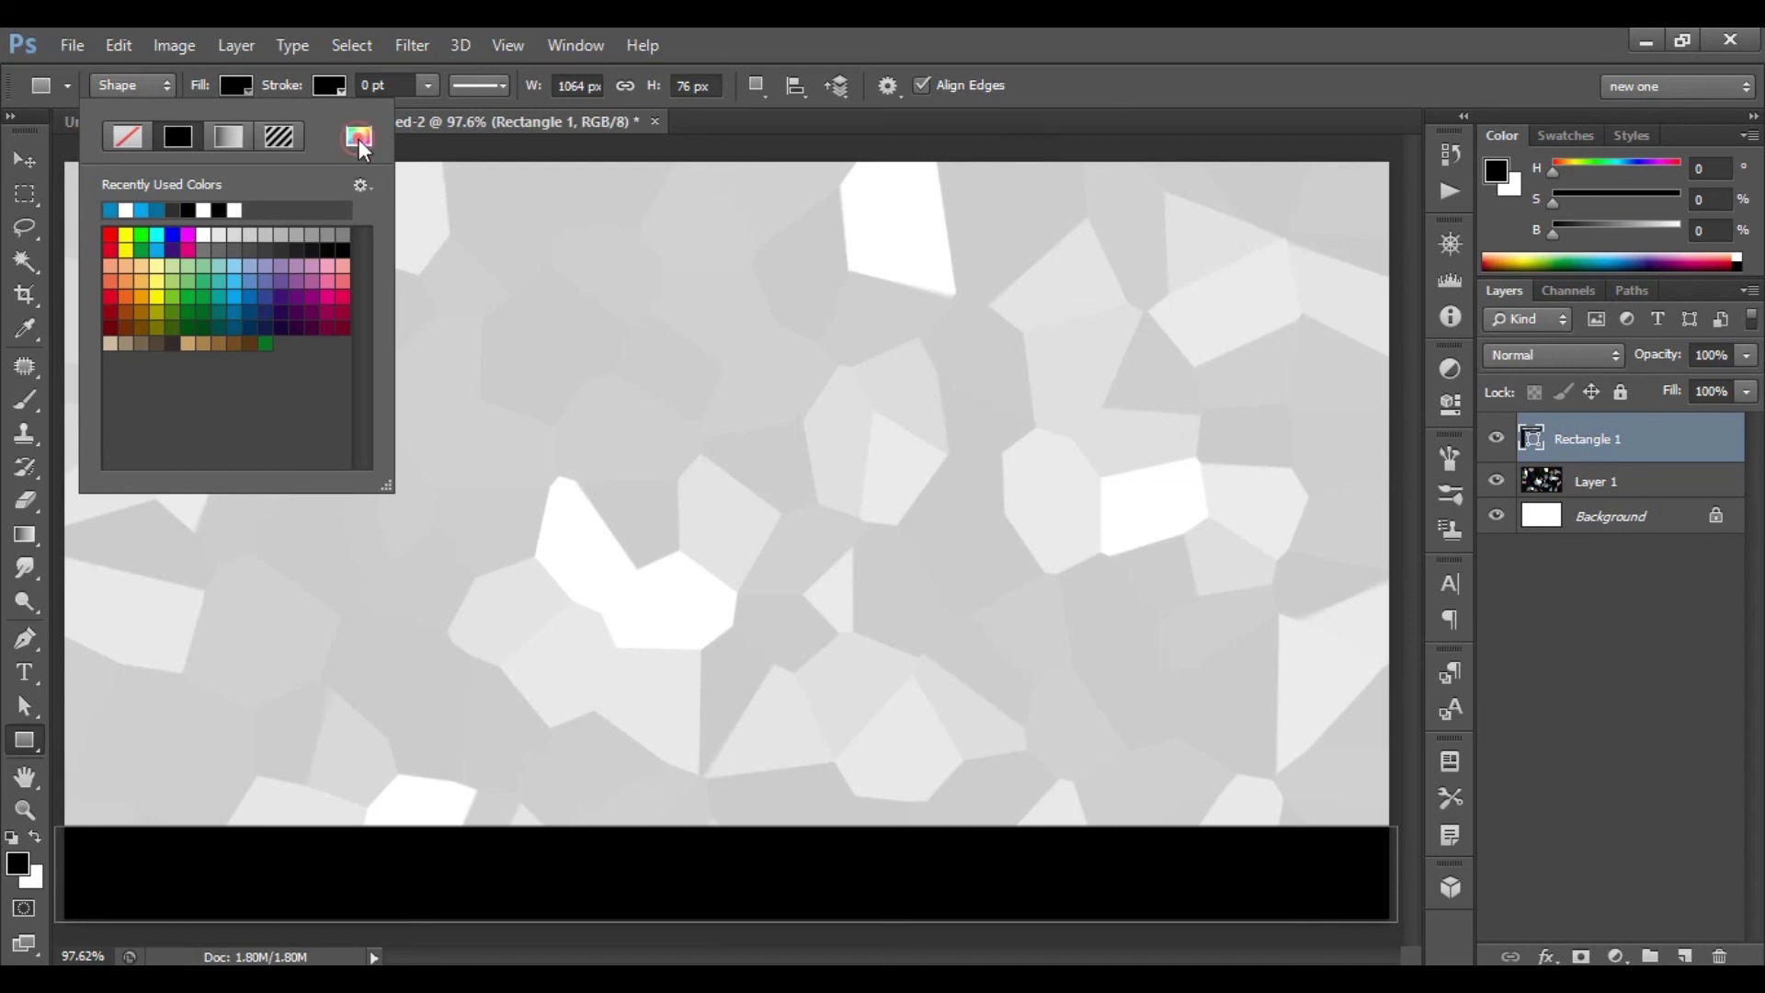
left_click(358, 137)
left_click(1489, 519)
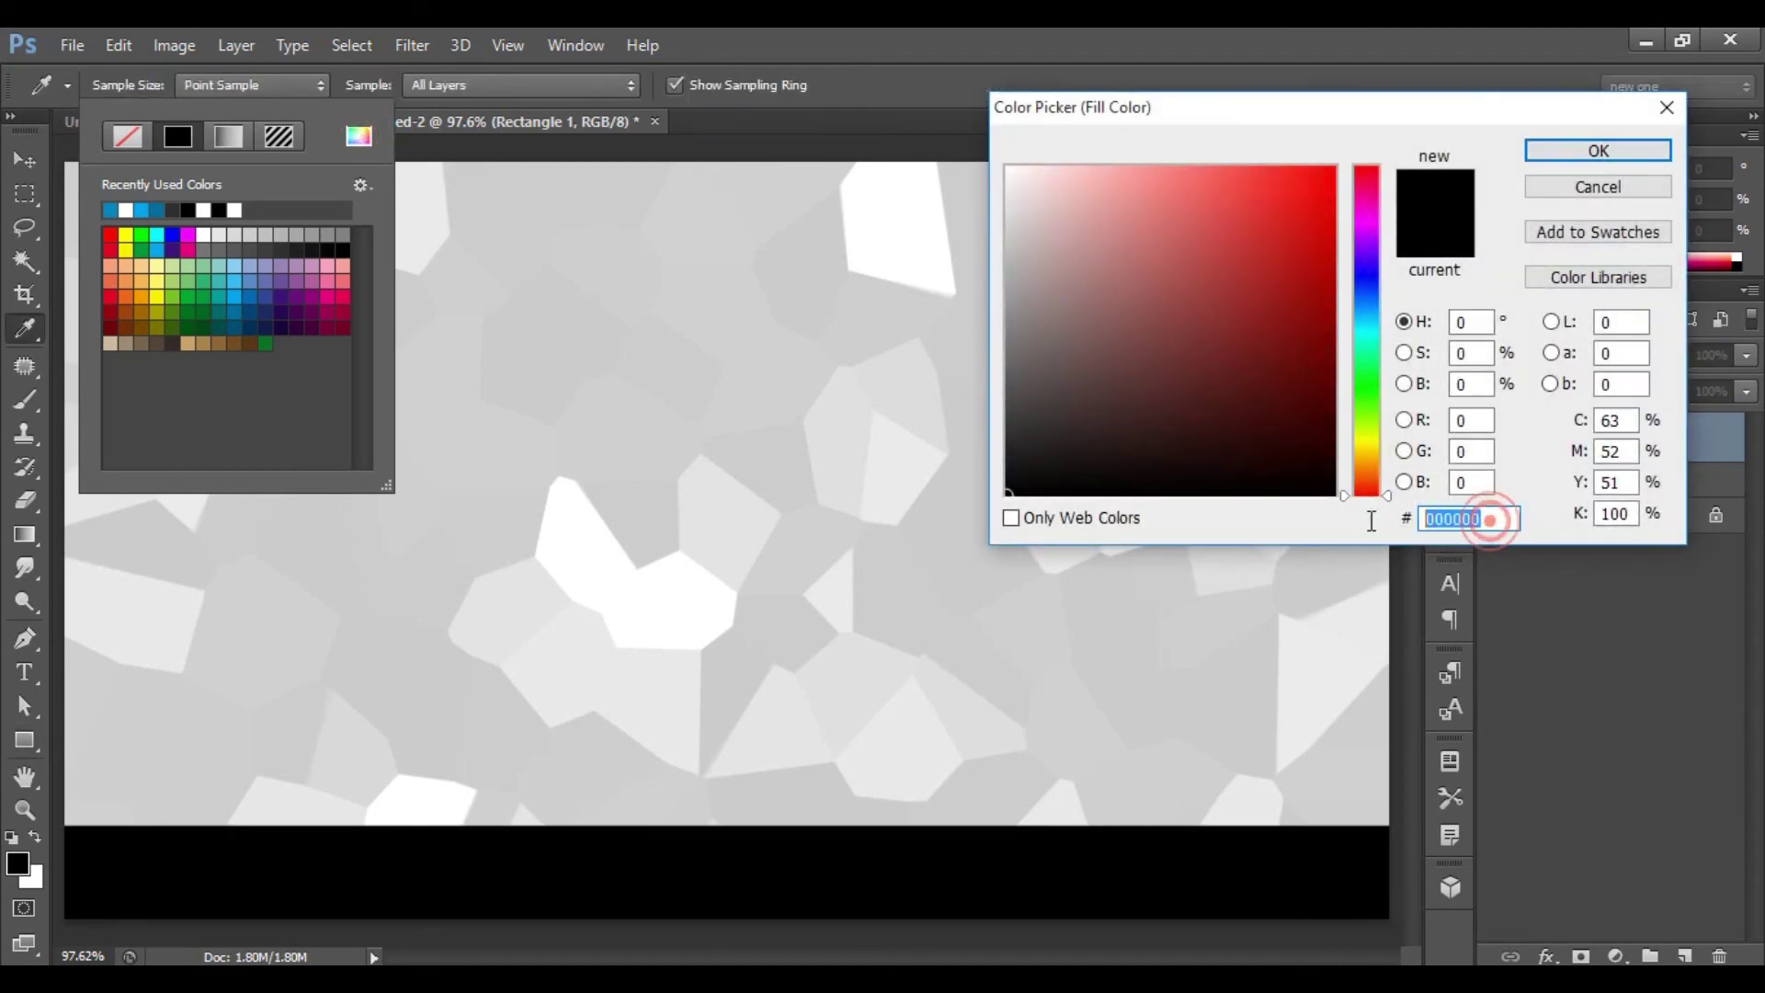
type("00709")
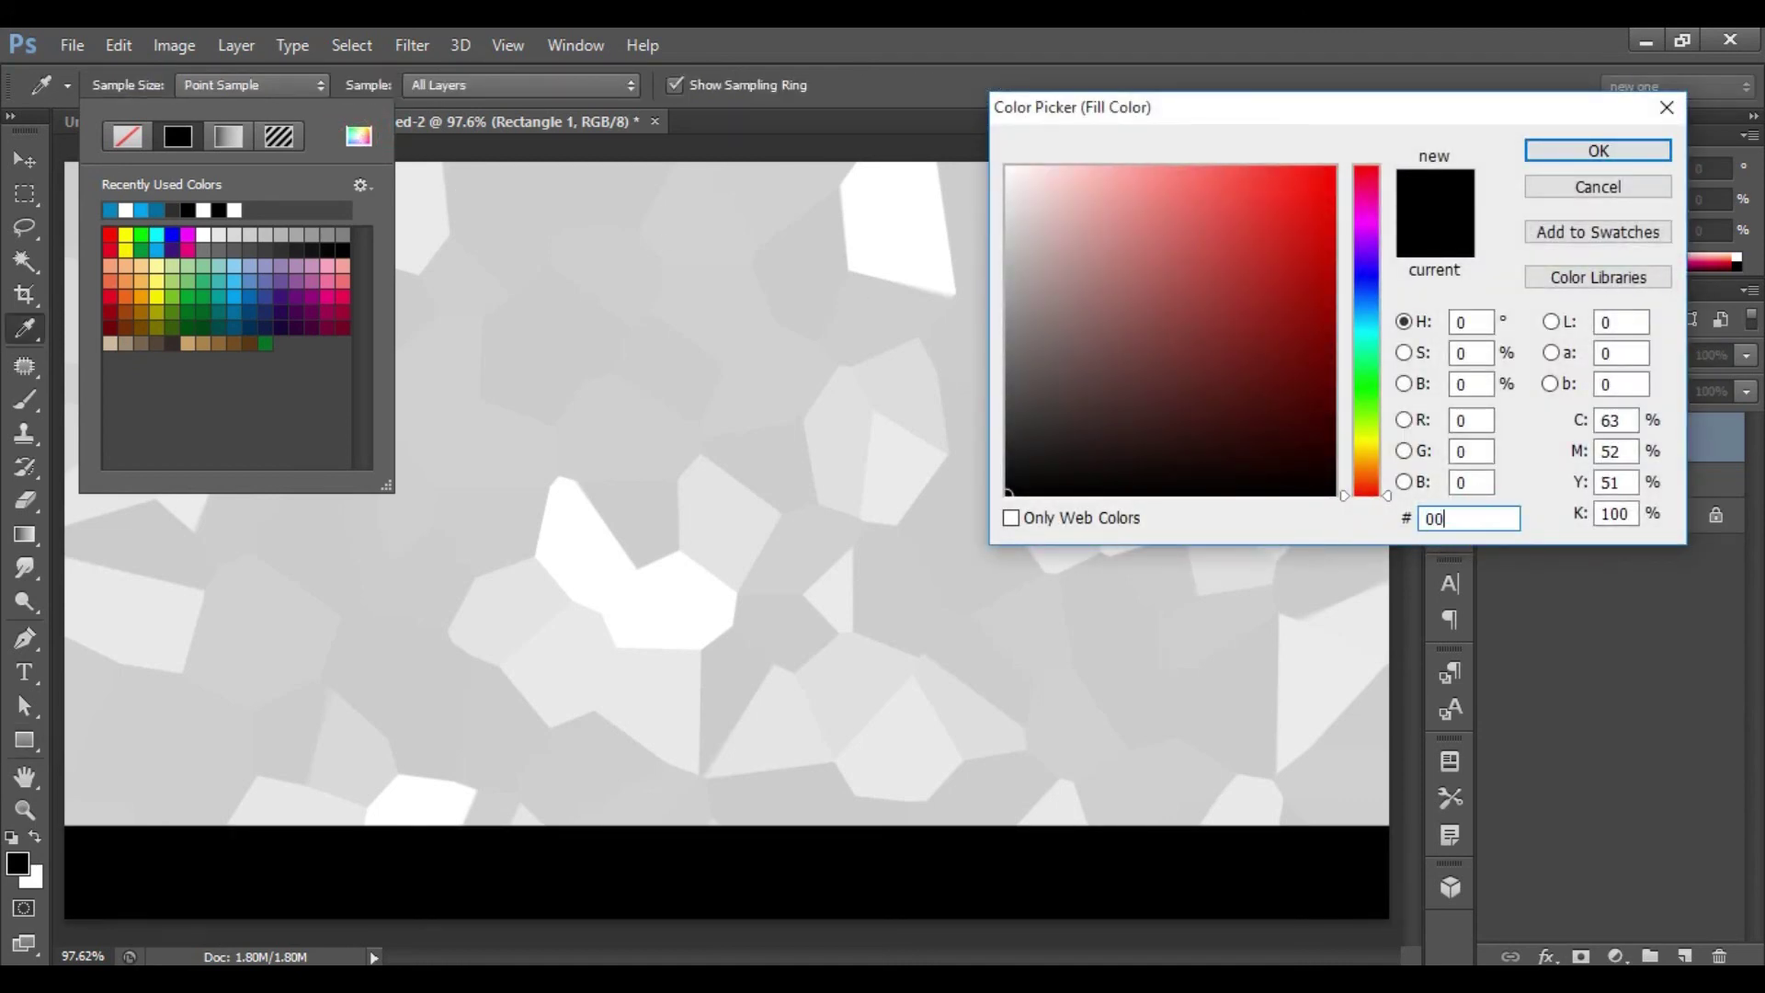
type("e")
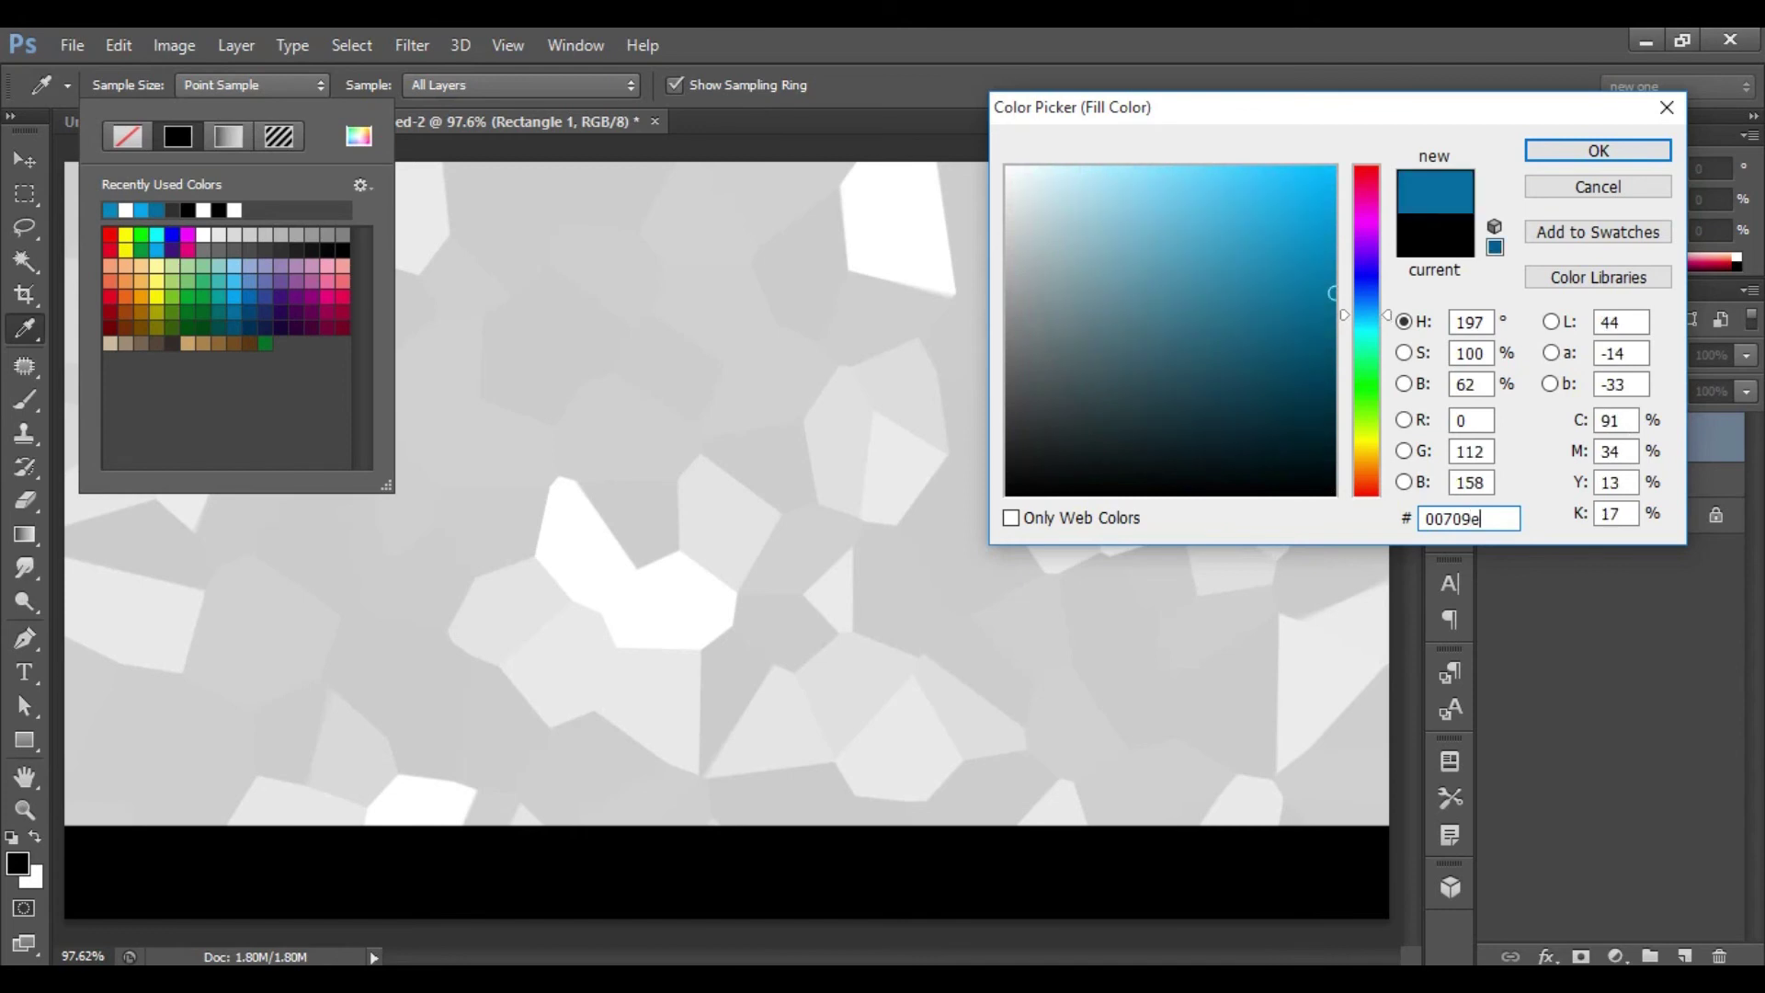
left_click(1598, 147)
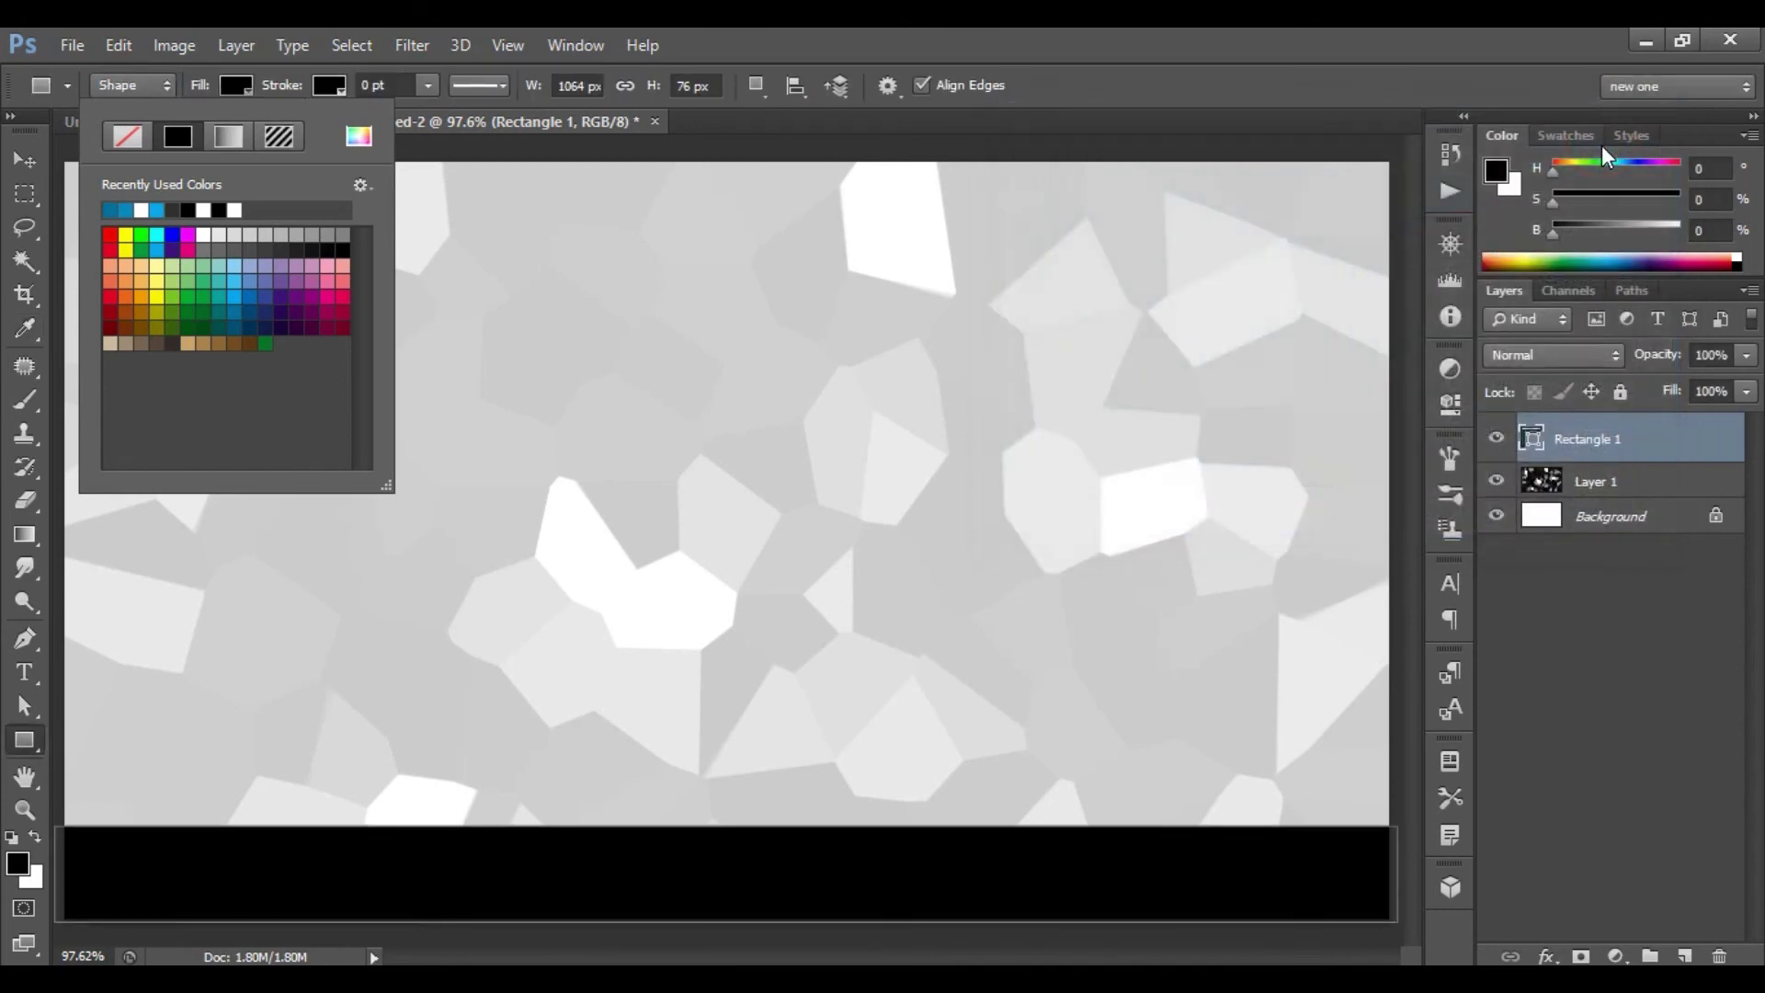
left_click(1599, 147)
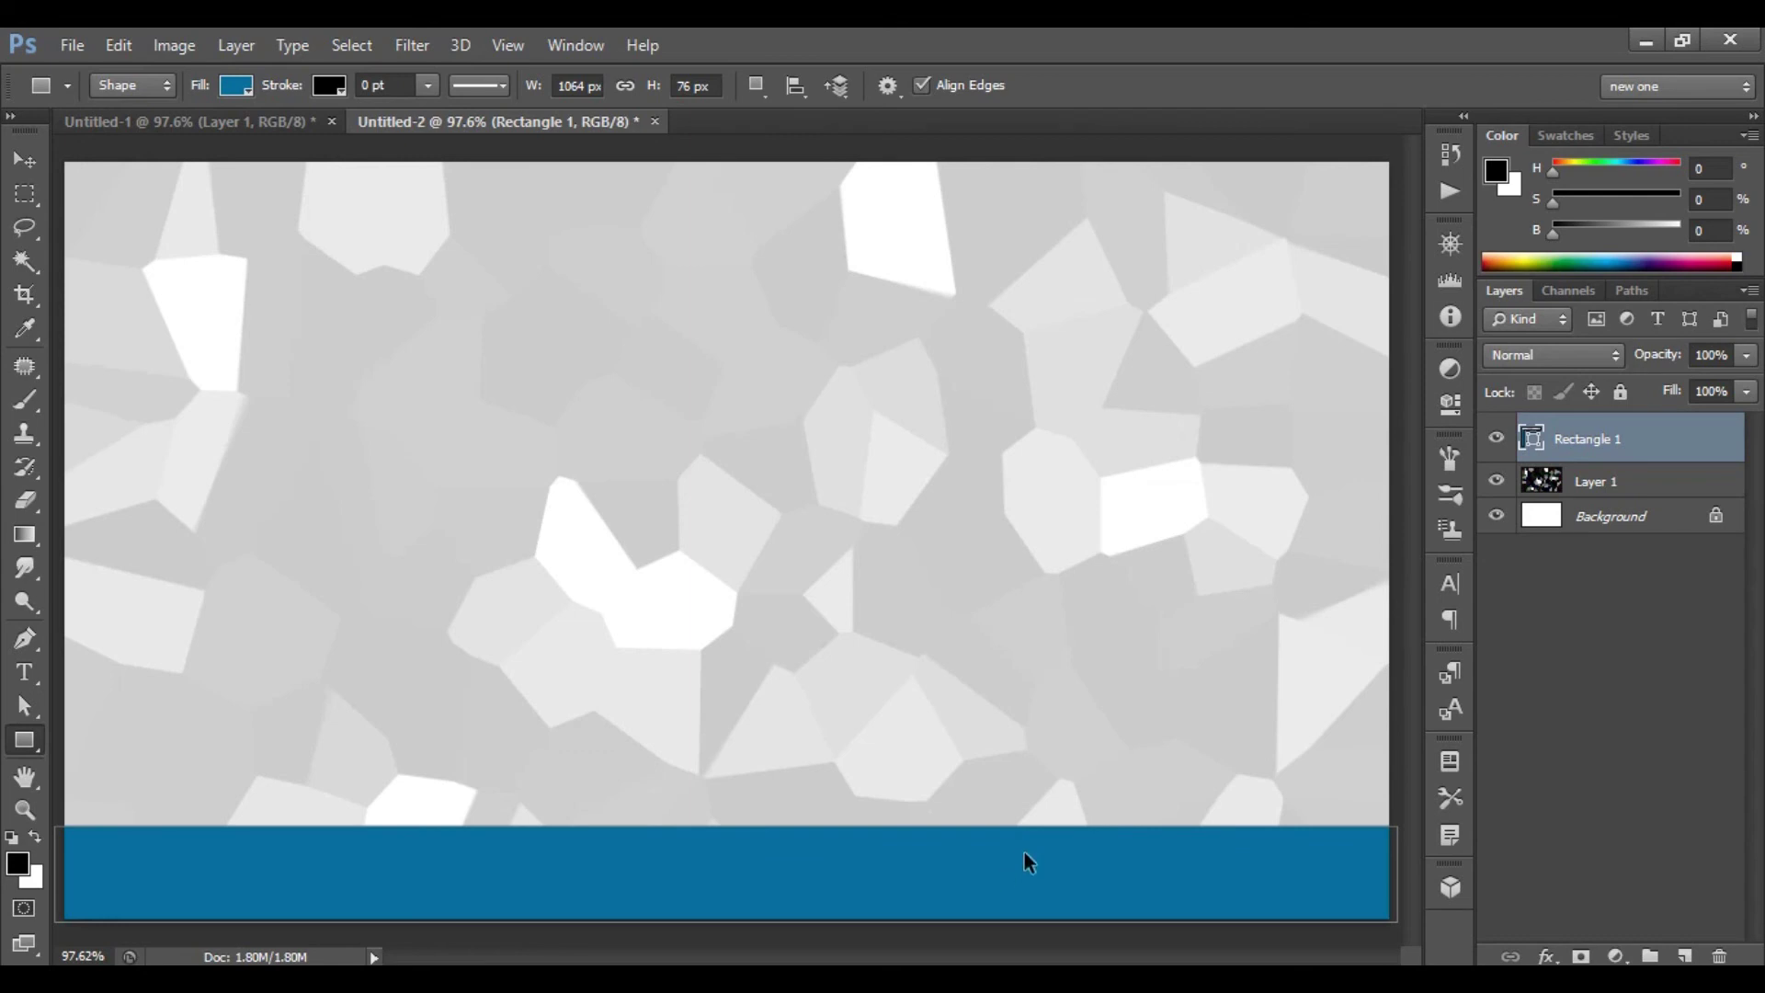
key("ctrl+j")
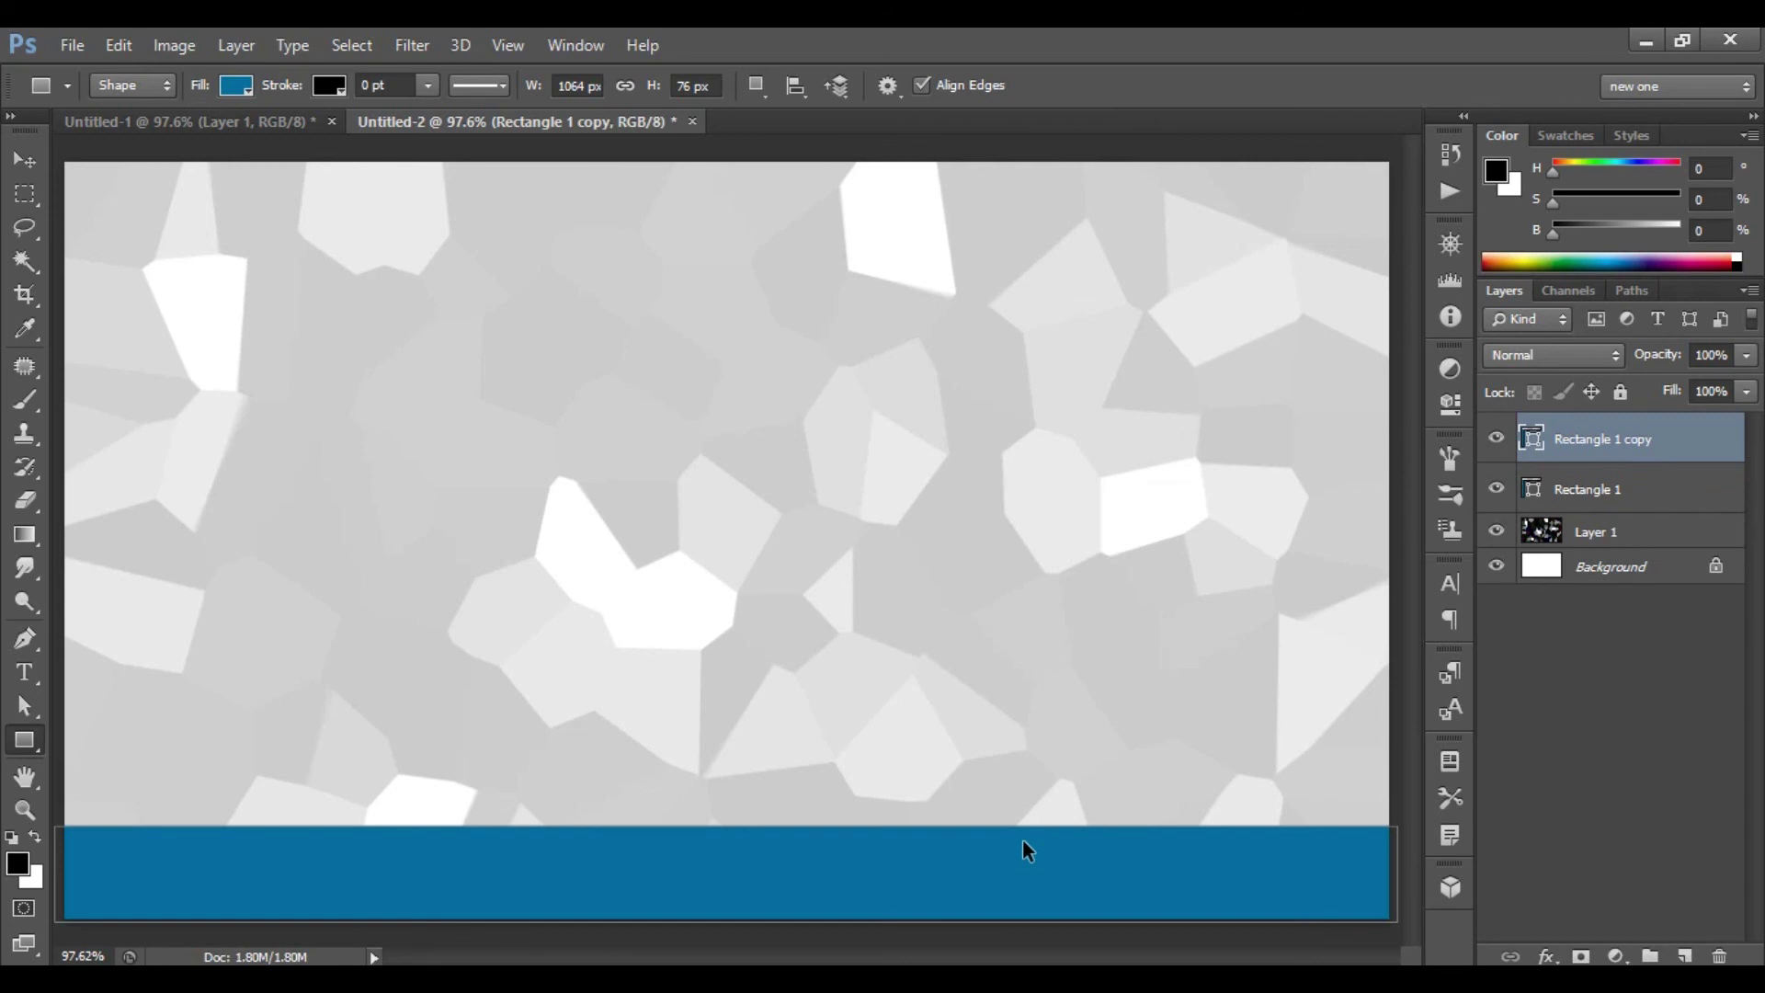
- Shrink the copied bar into a thin 1064 × 11 px stripe above the blue bar
key("ctrl+t")
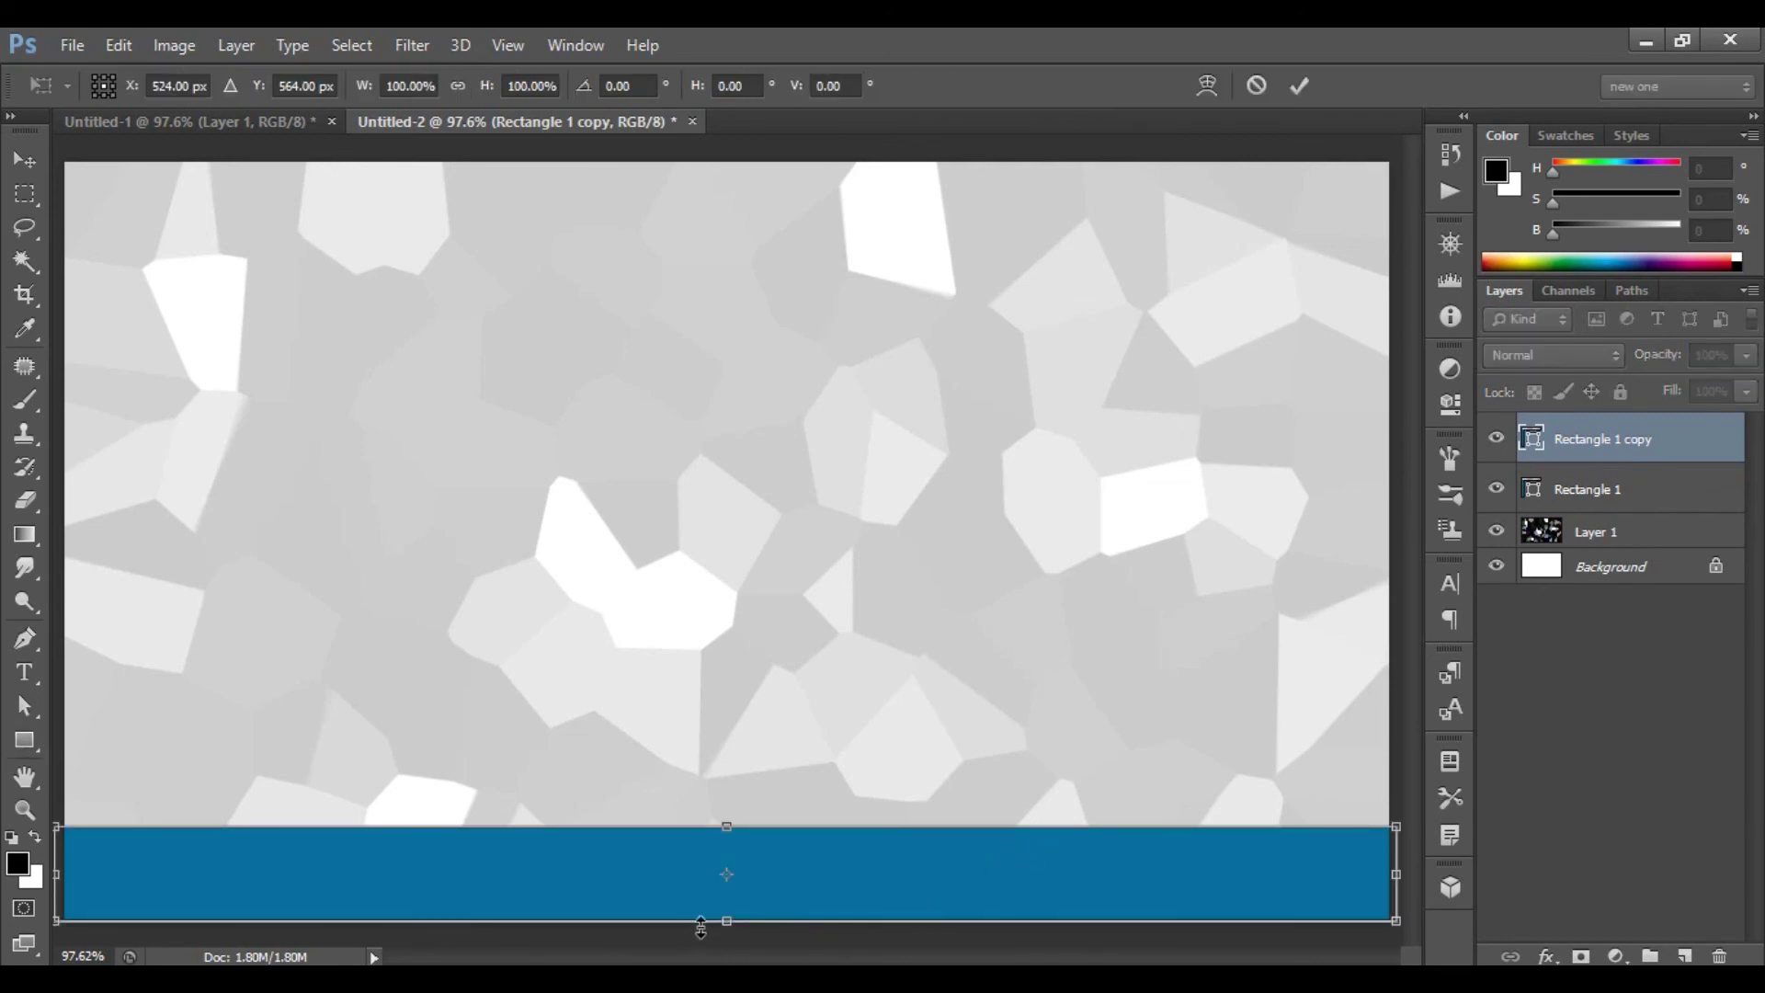
left_click_drag(720, 924, 775, 800)
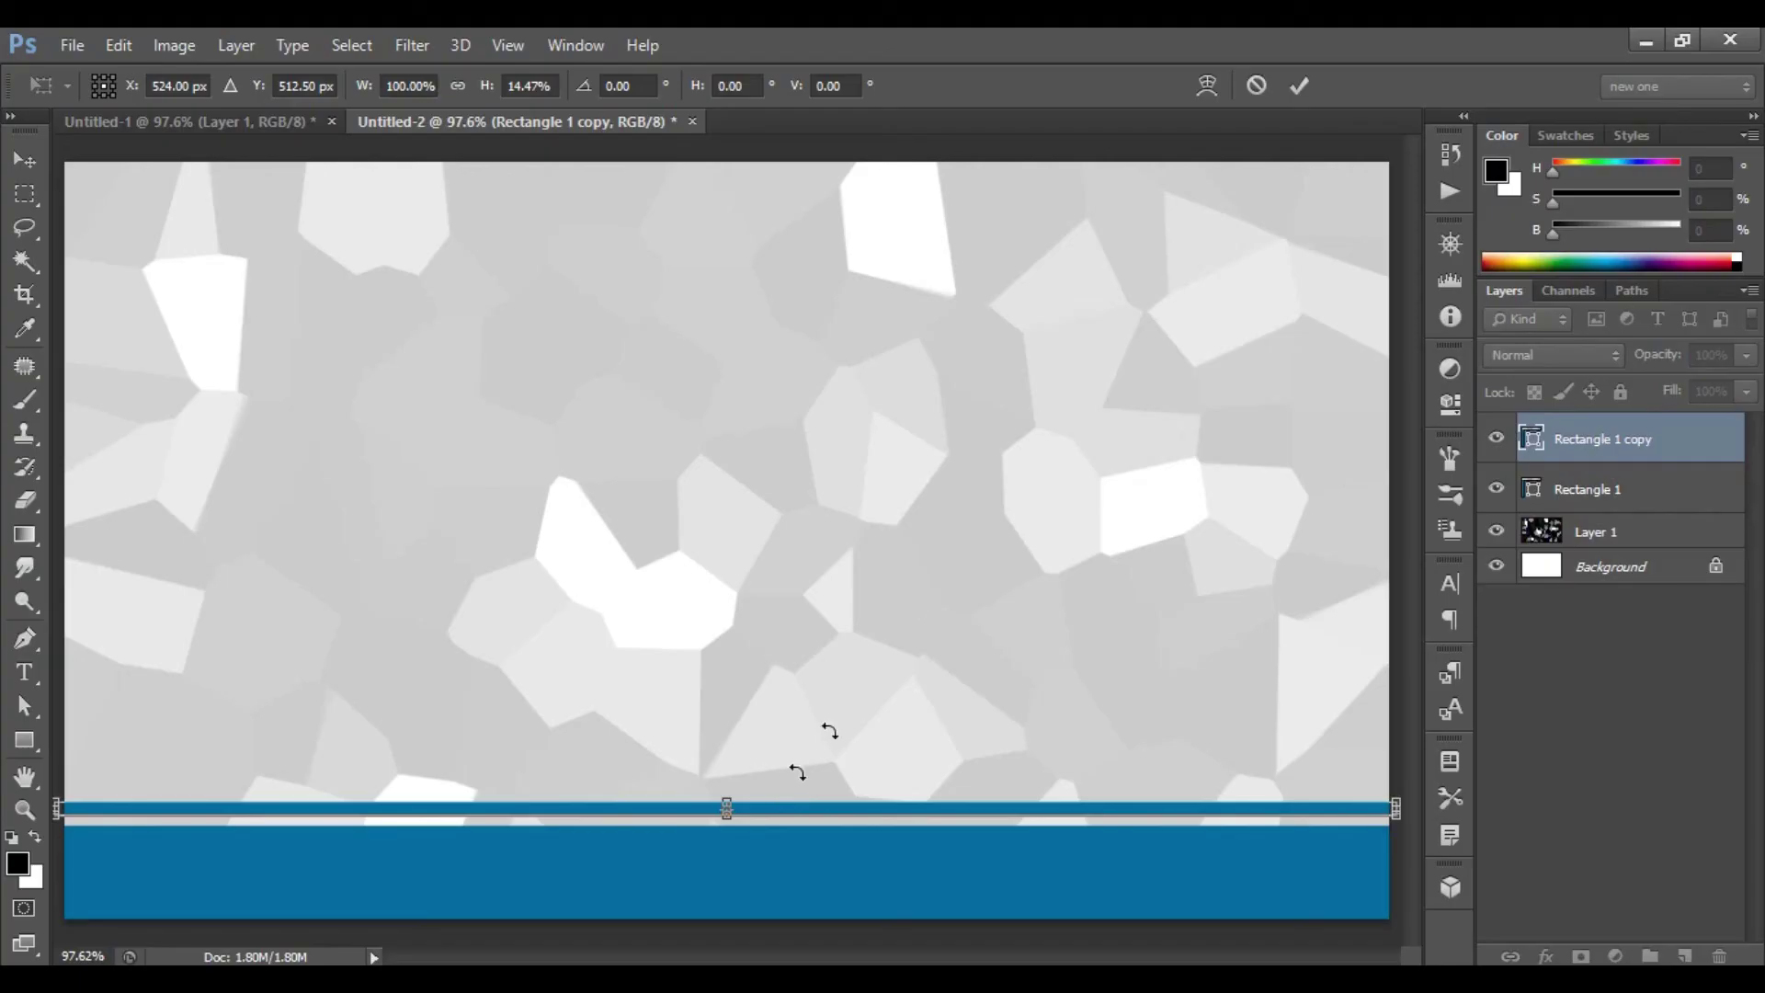
left_click(1302, 84)
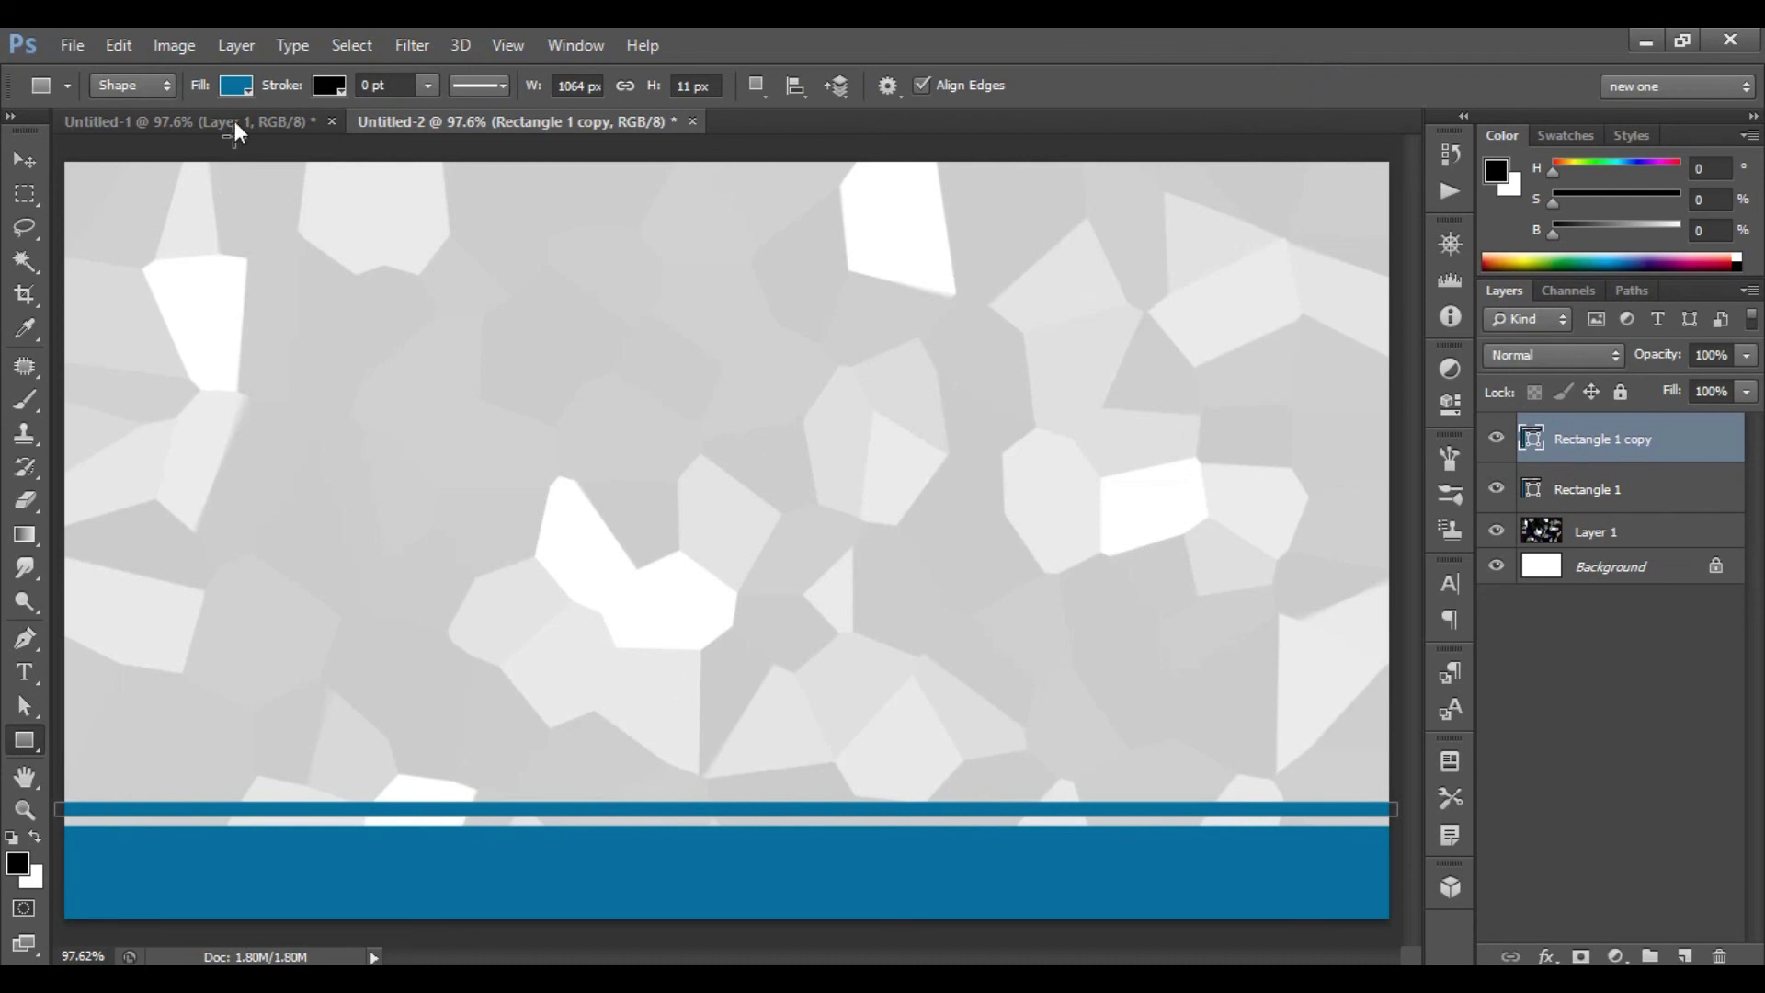
- Set the stripe's fill colour to dark gray #303030
left_click(236, 86)
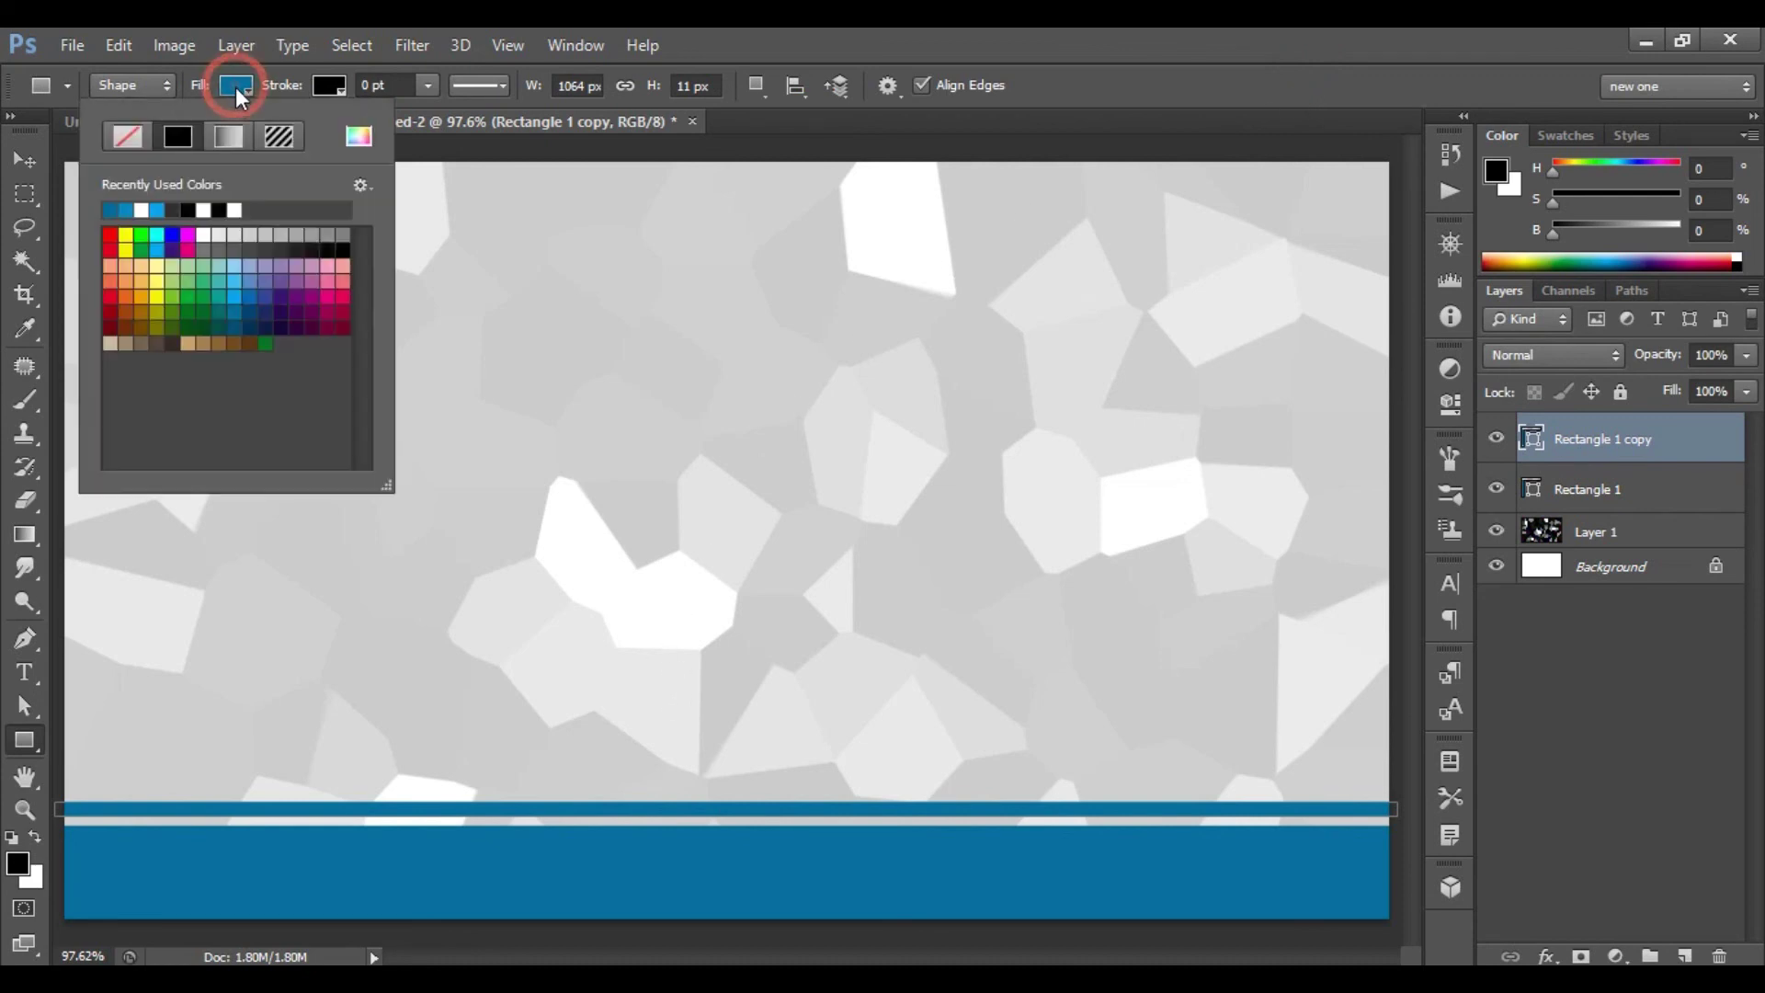
left_click(358, 139)
double_click(1498, 516)
type("3")
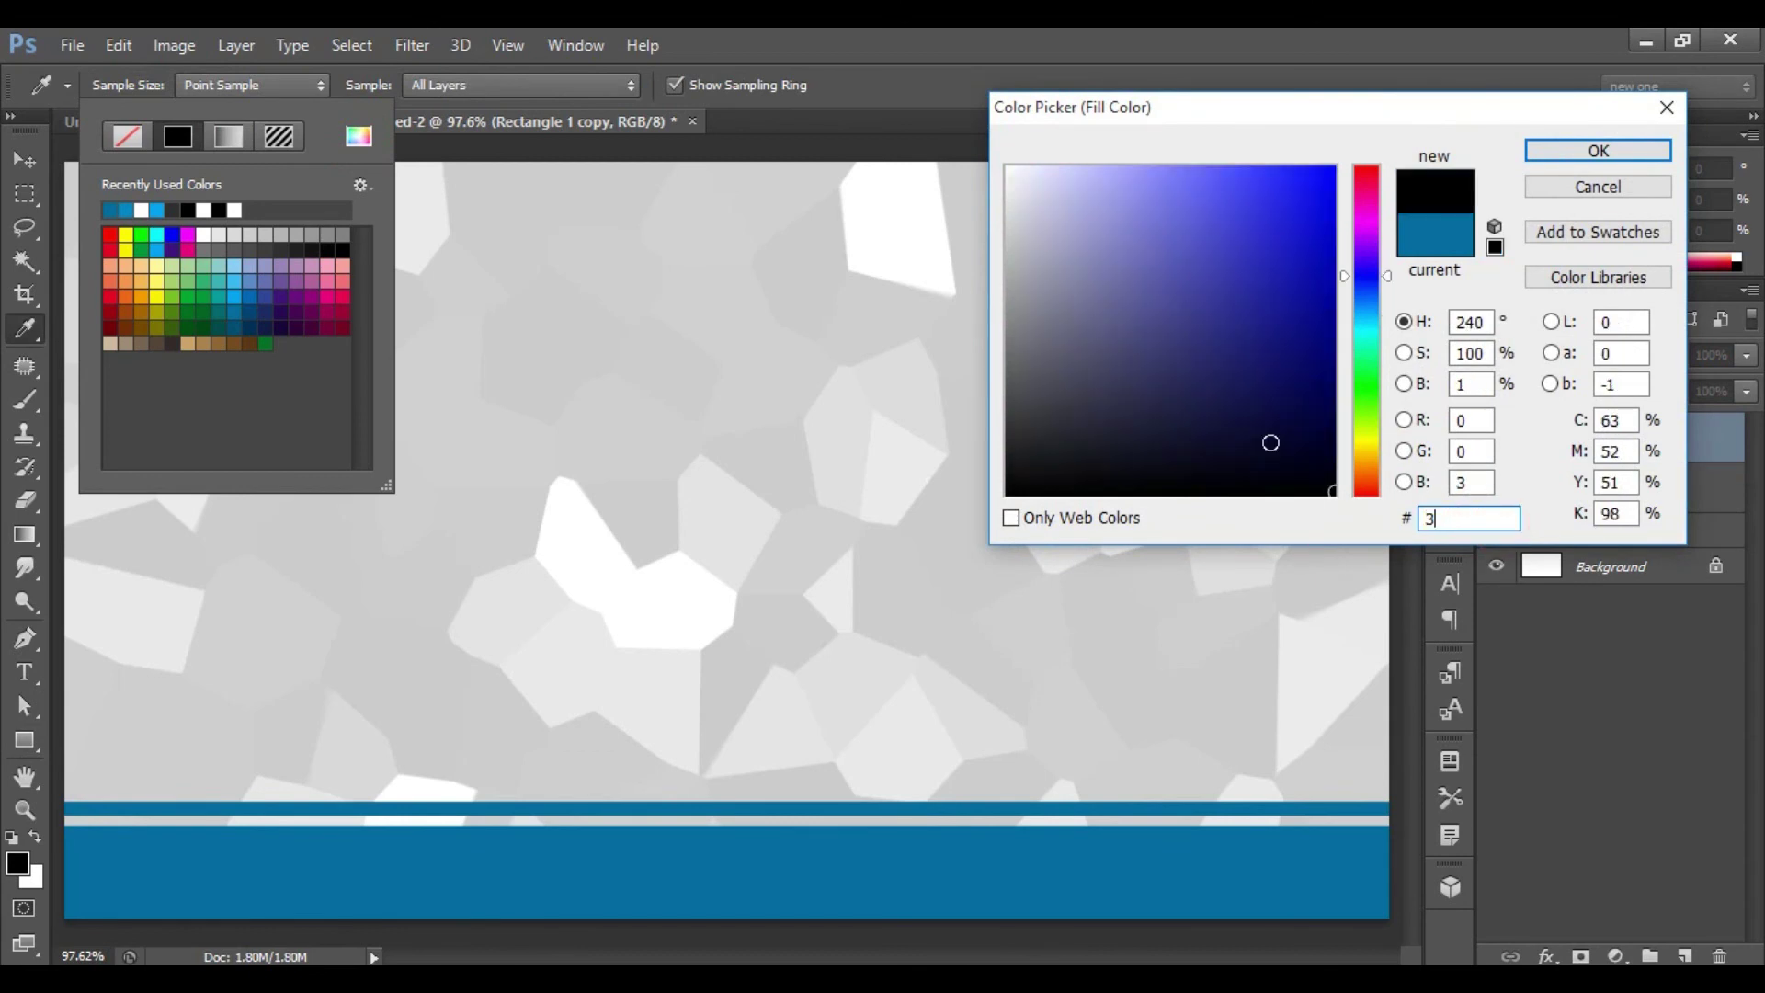
type("03030")
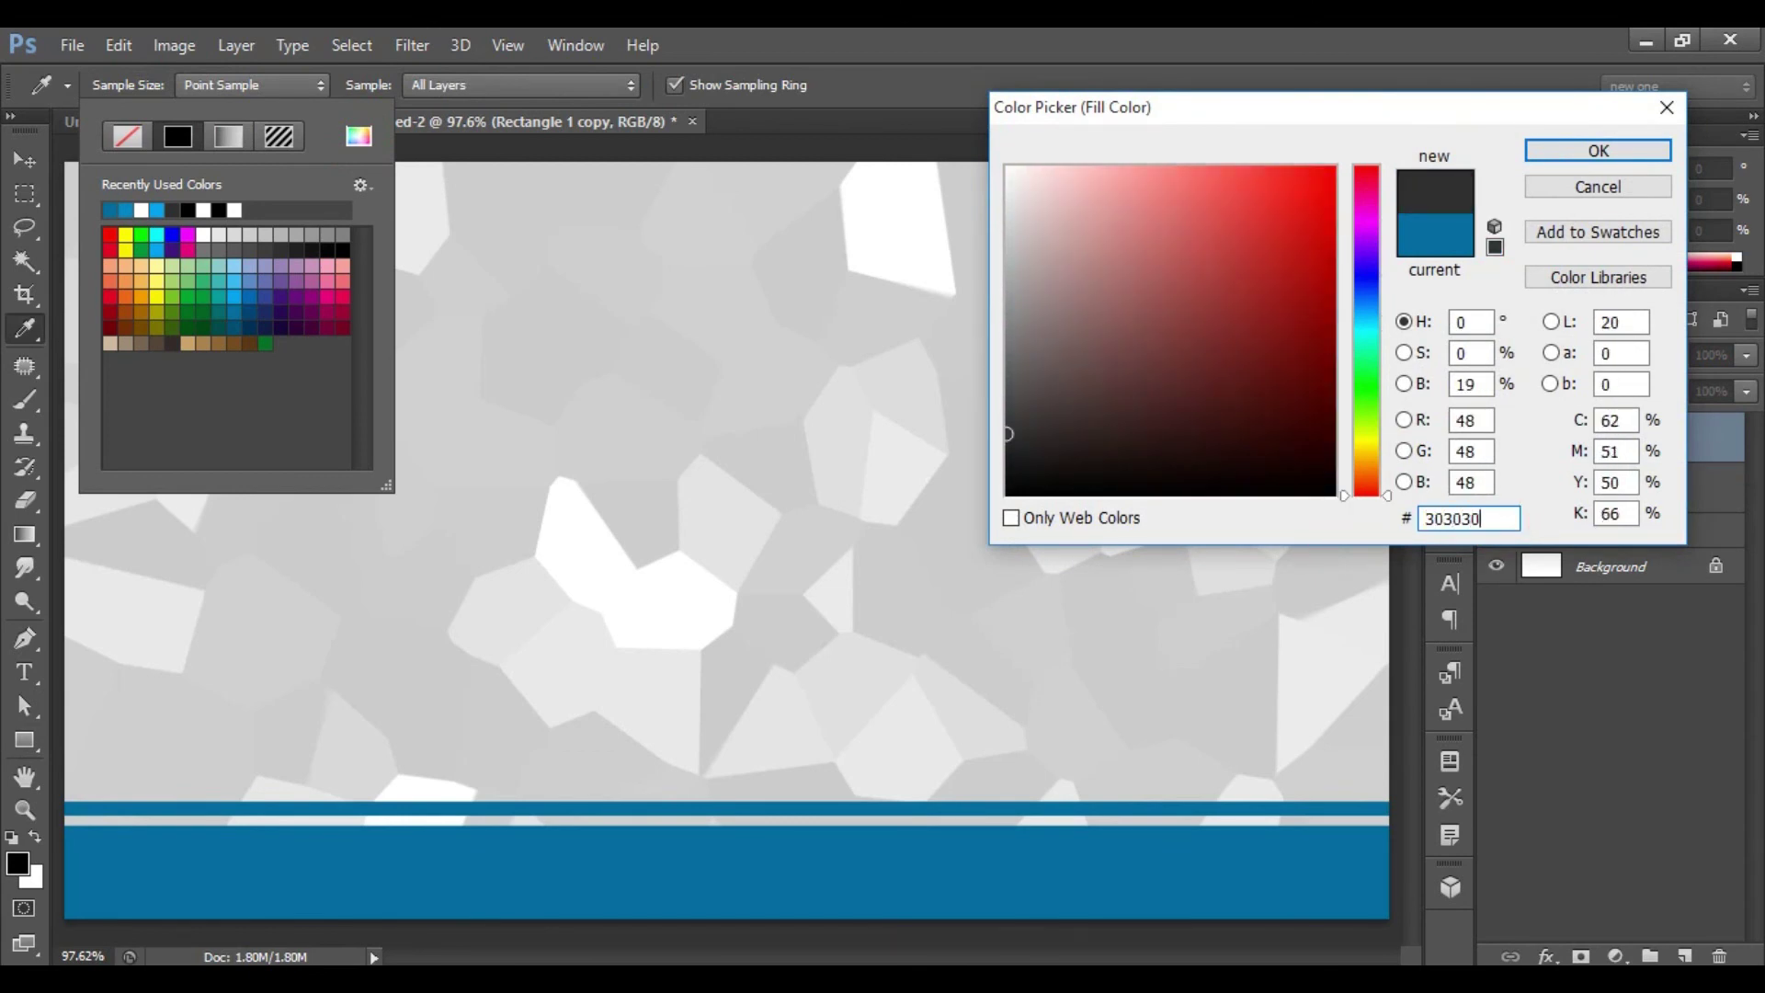
left_click(1600, 150)
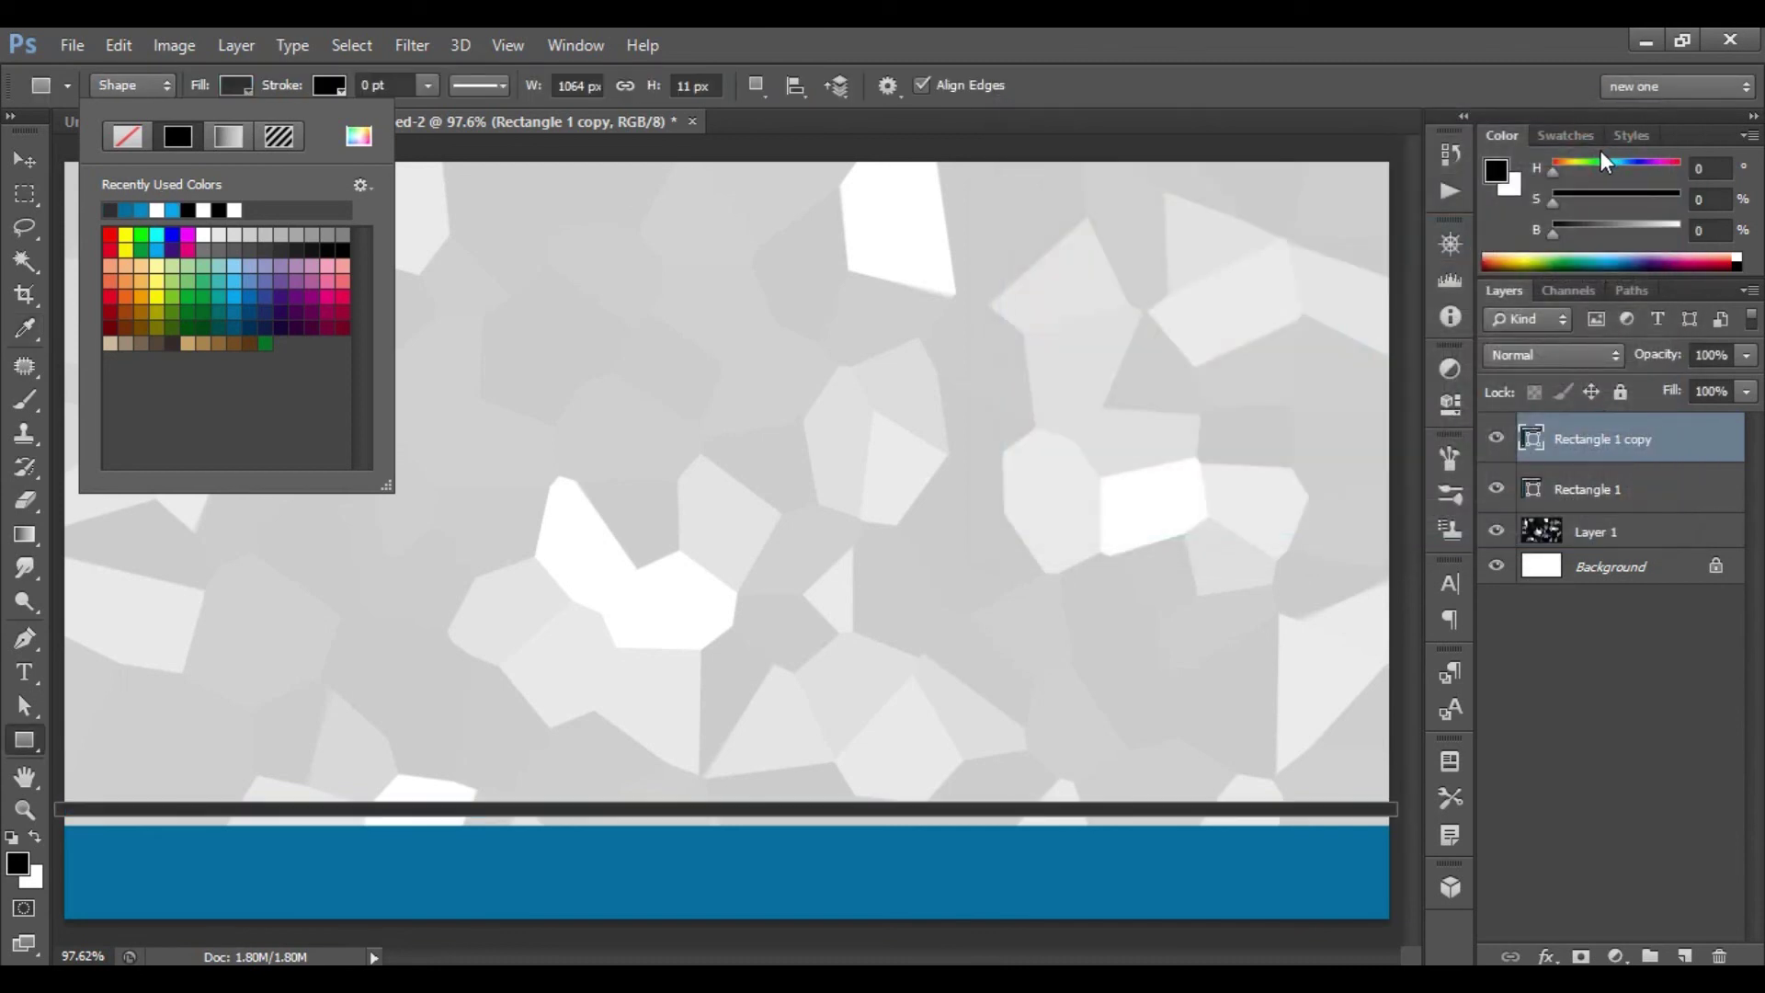
key("Return")
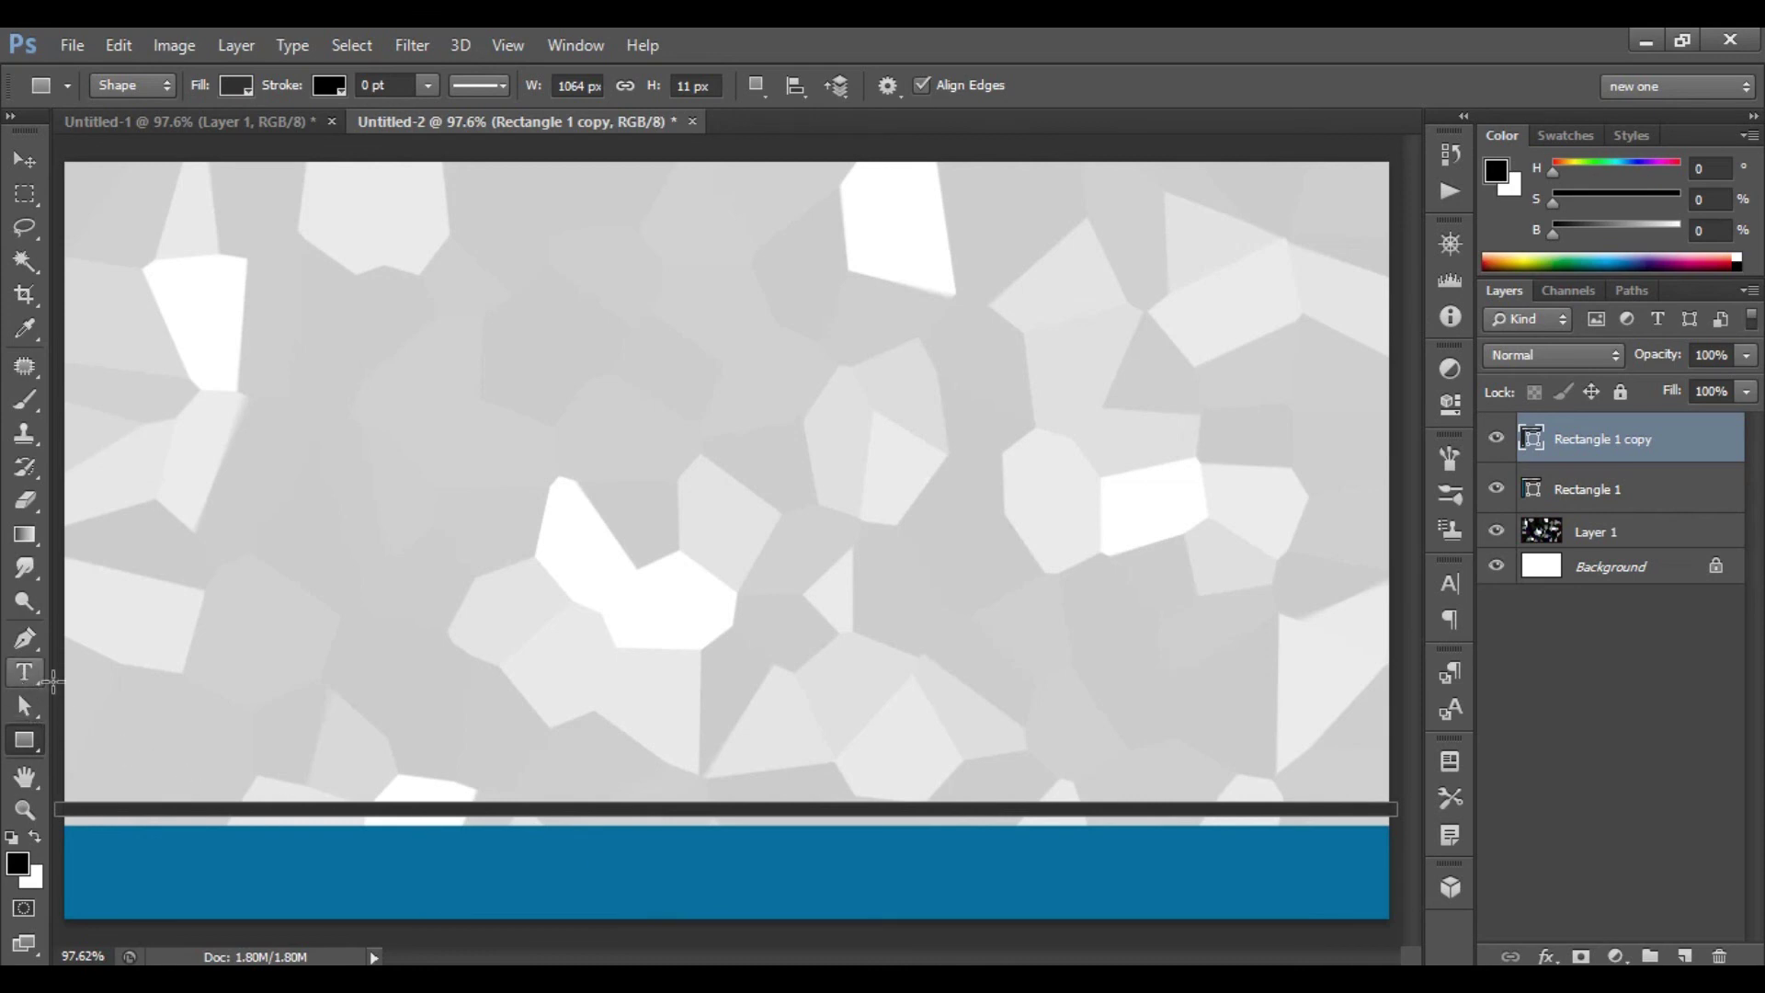
left_click(24, 676)
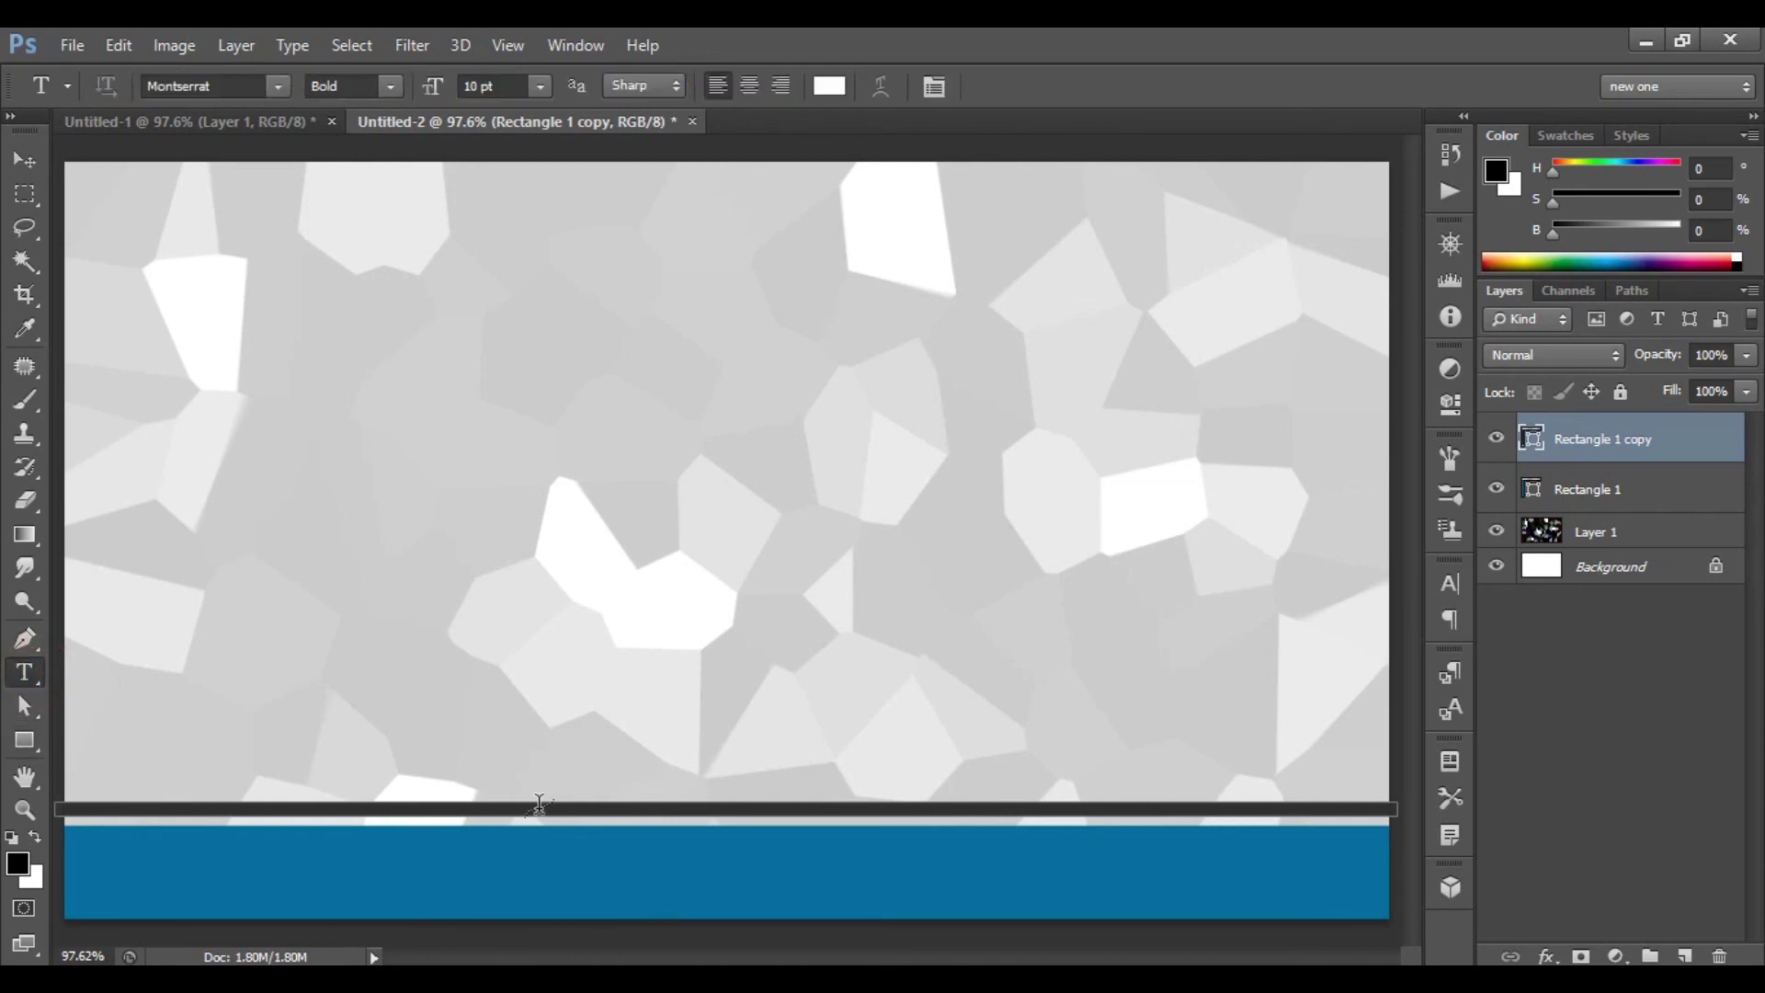
left_click(546, 869)
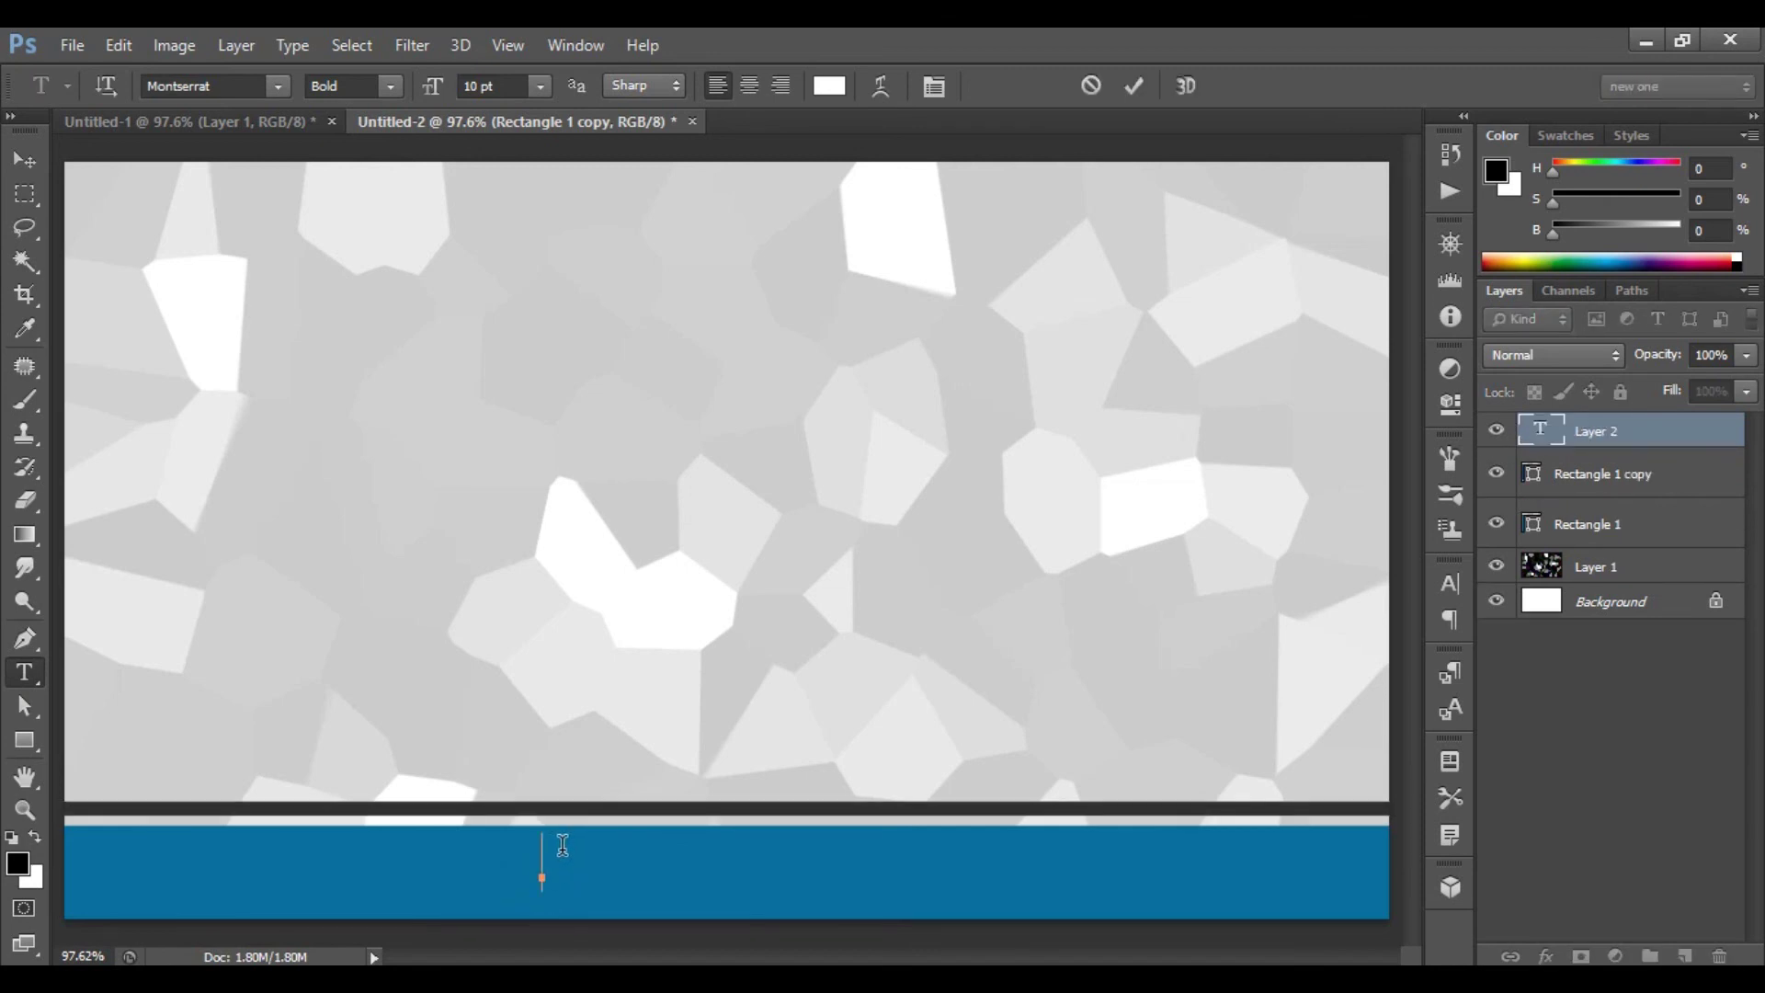
type("www.craftslelo.com")
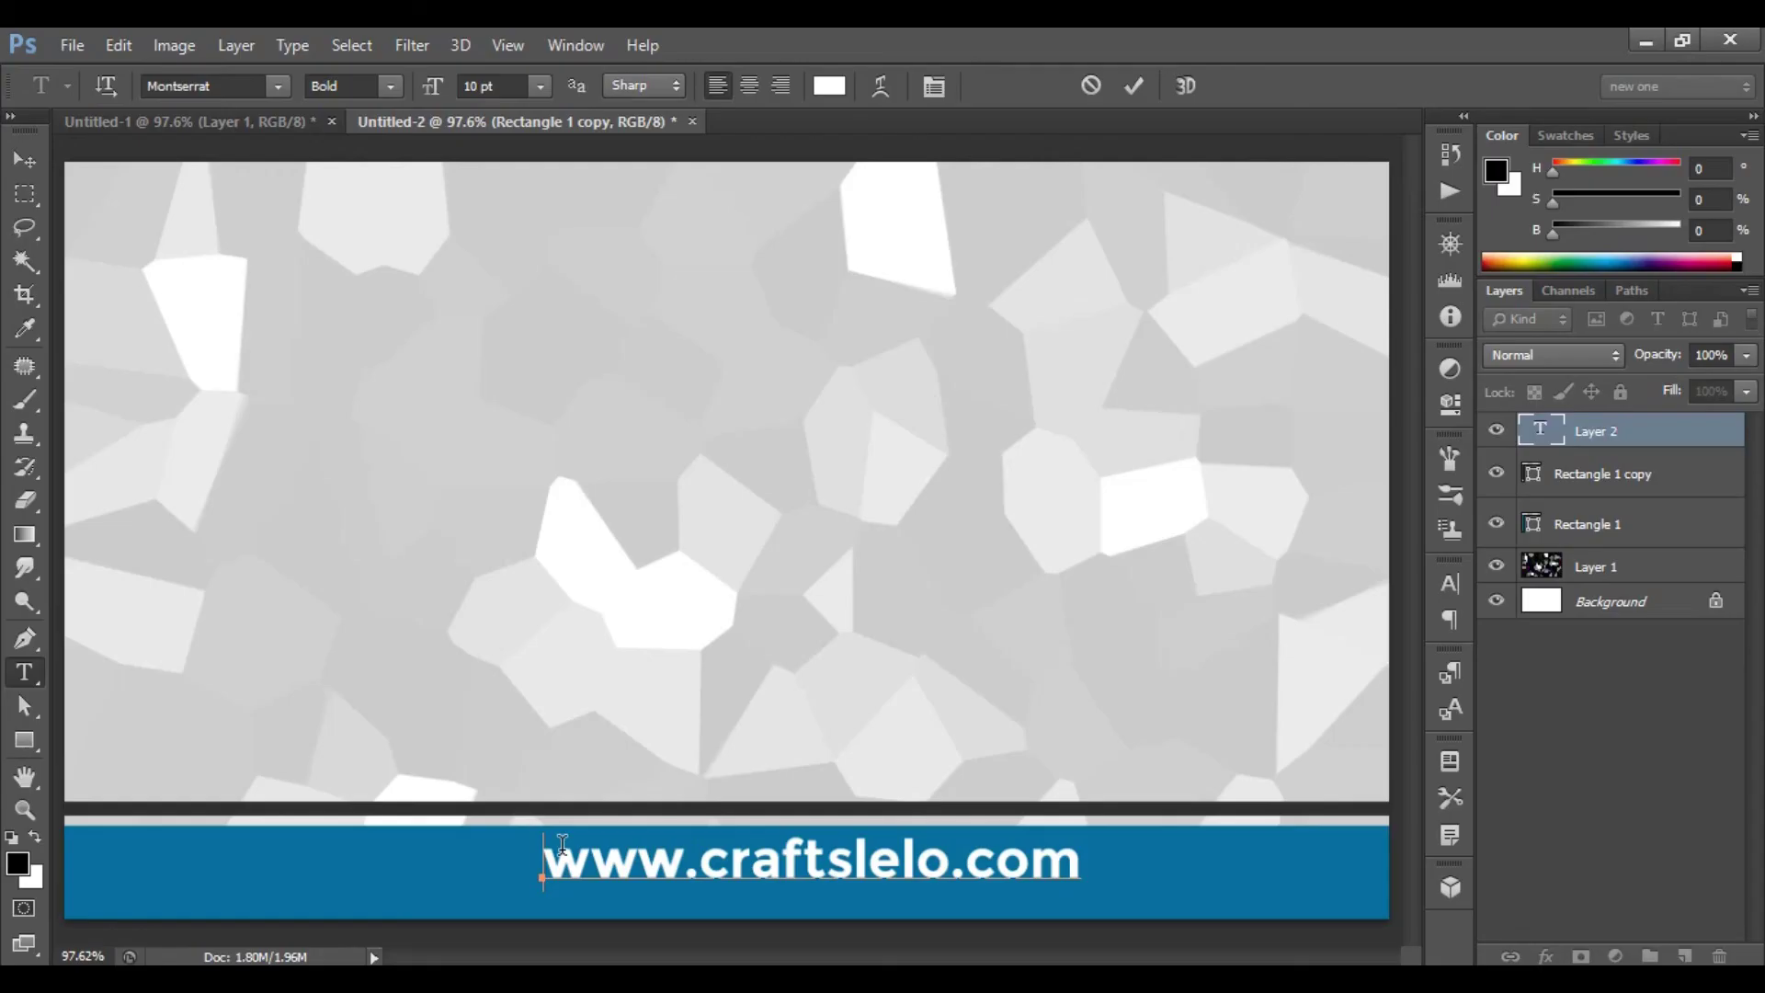
left_click(1129, 88)
left_click(542, 87)
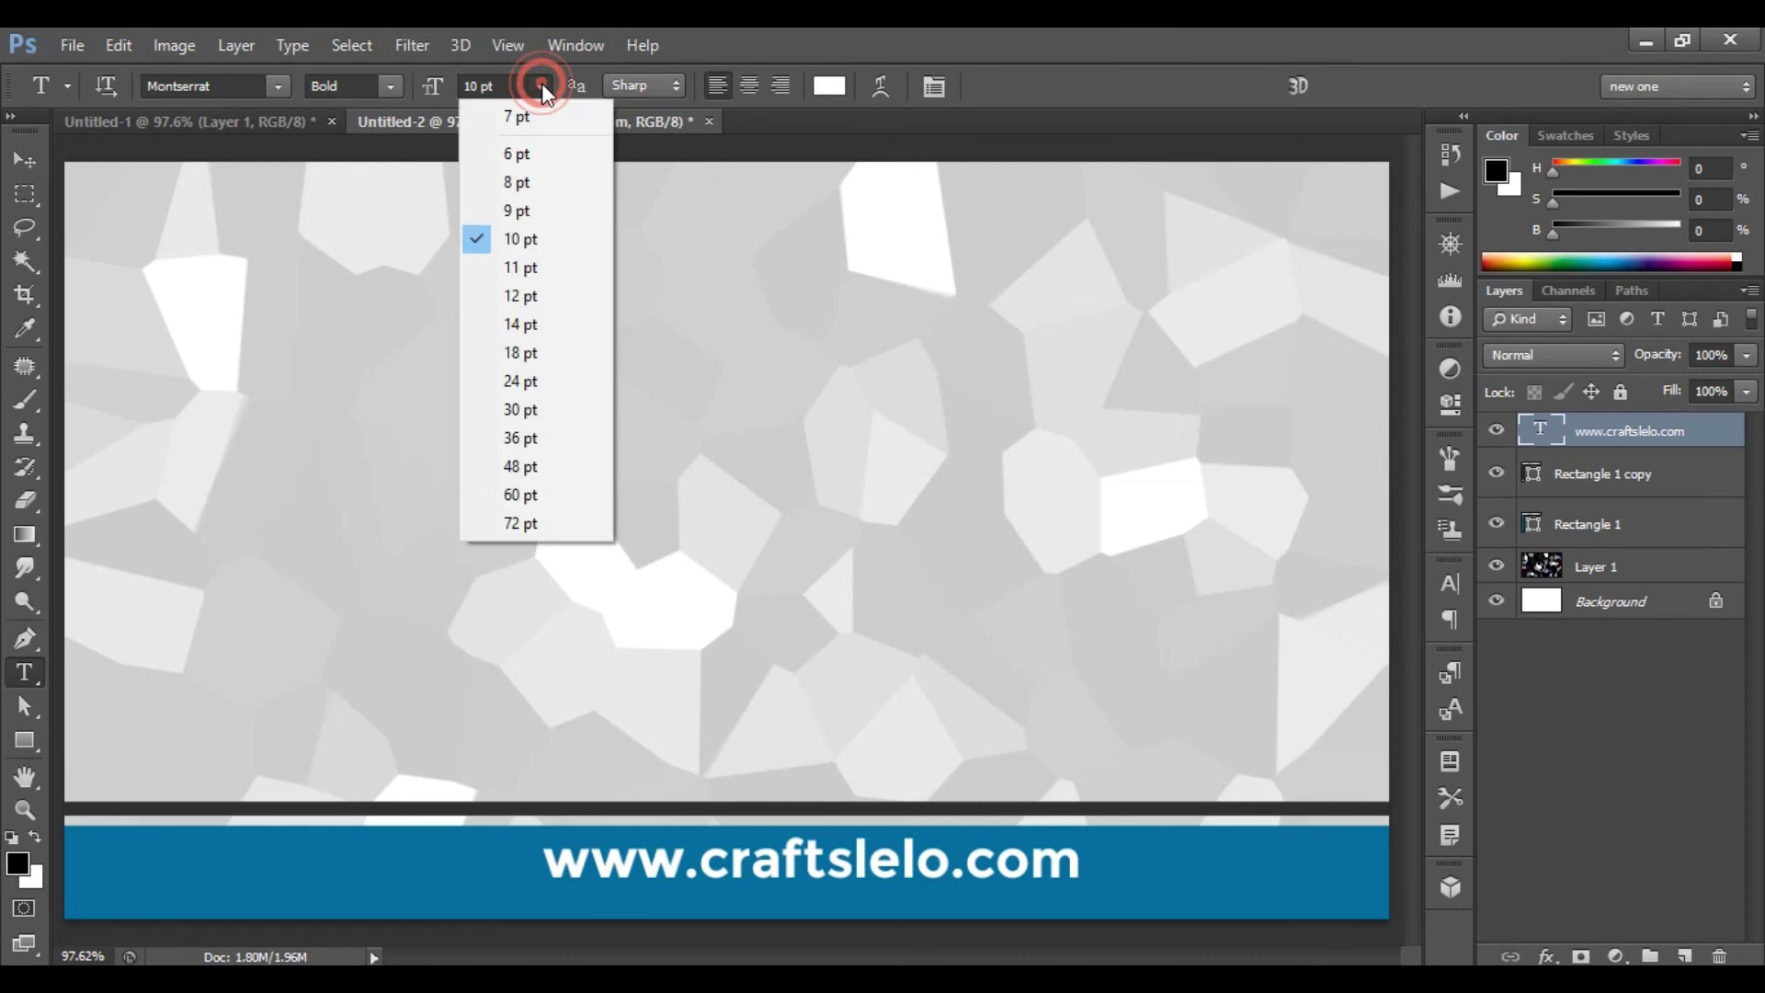
left_click(530, 186)
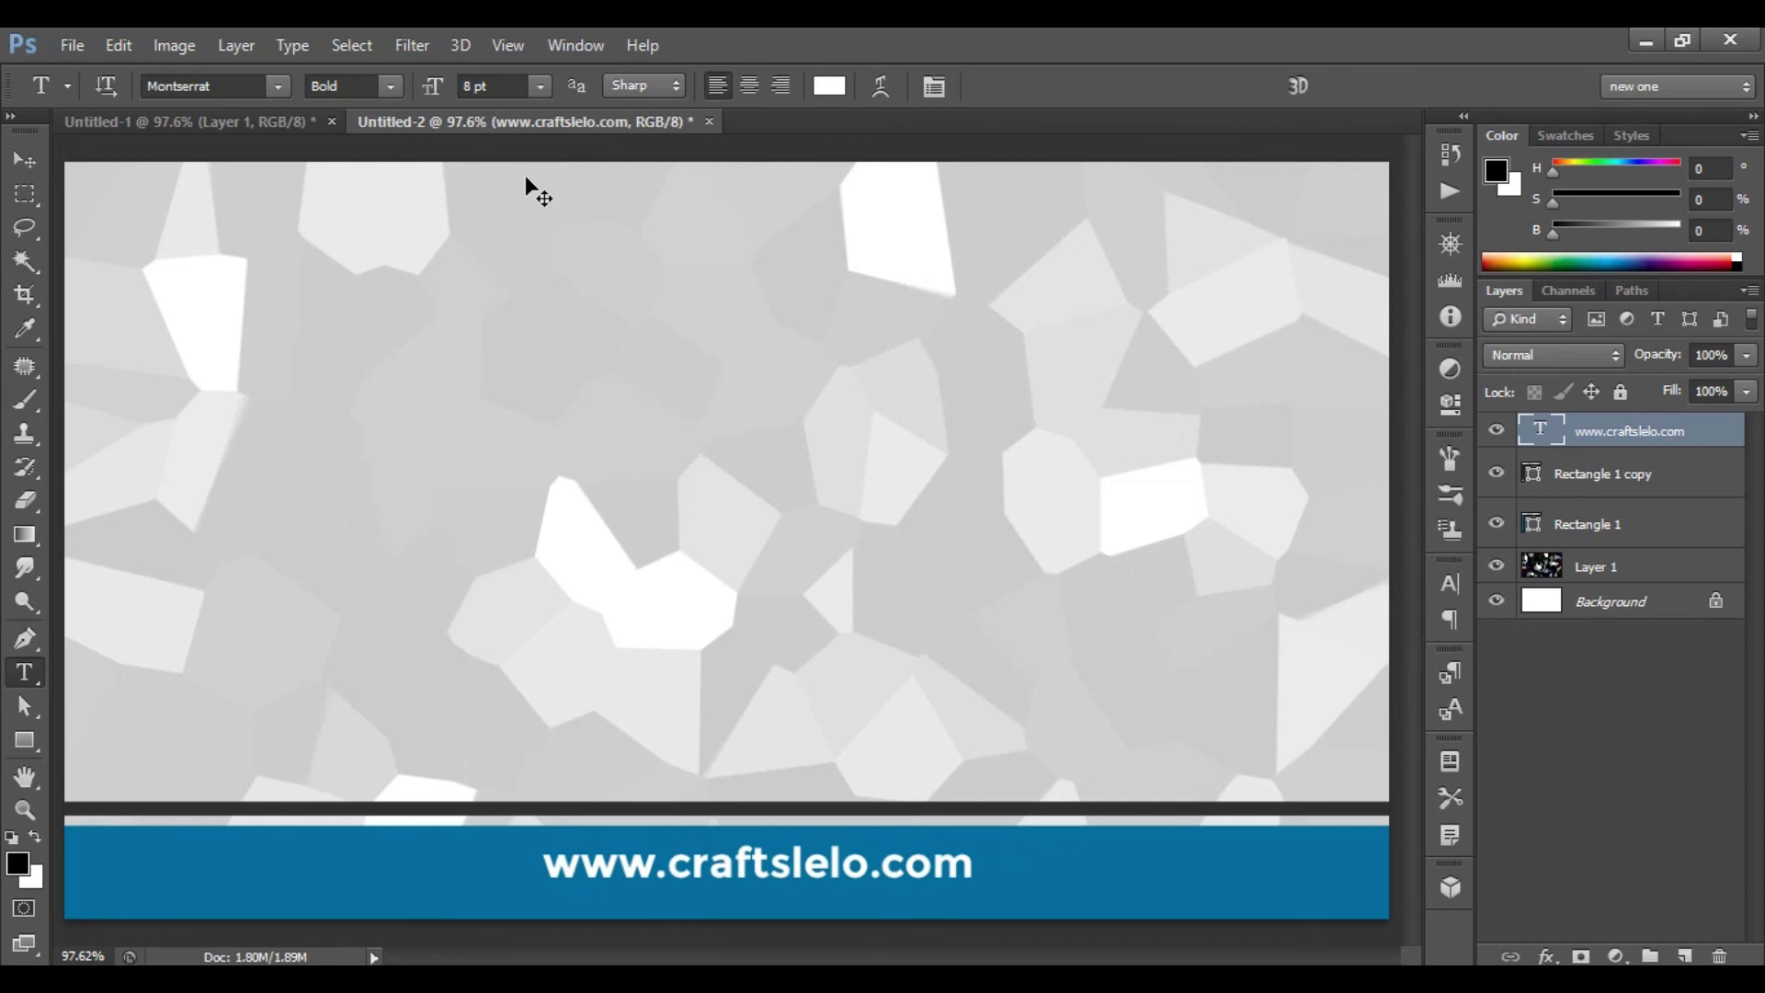
- Nudge the website text slightly left and down, then return to front card Untitled-1
key("ctrl+t")
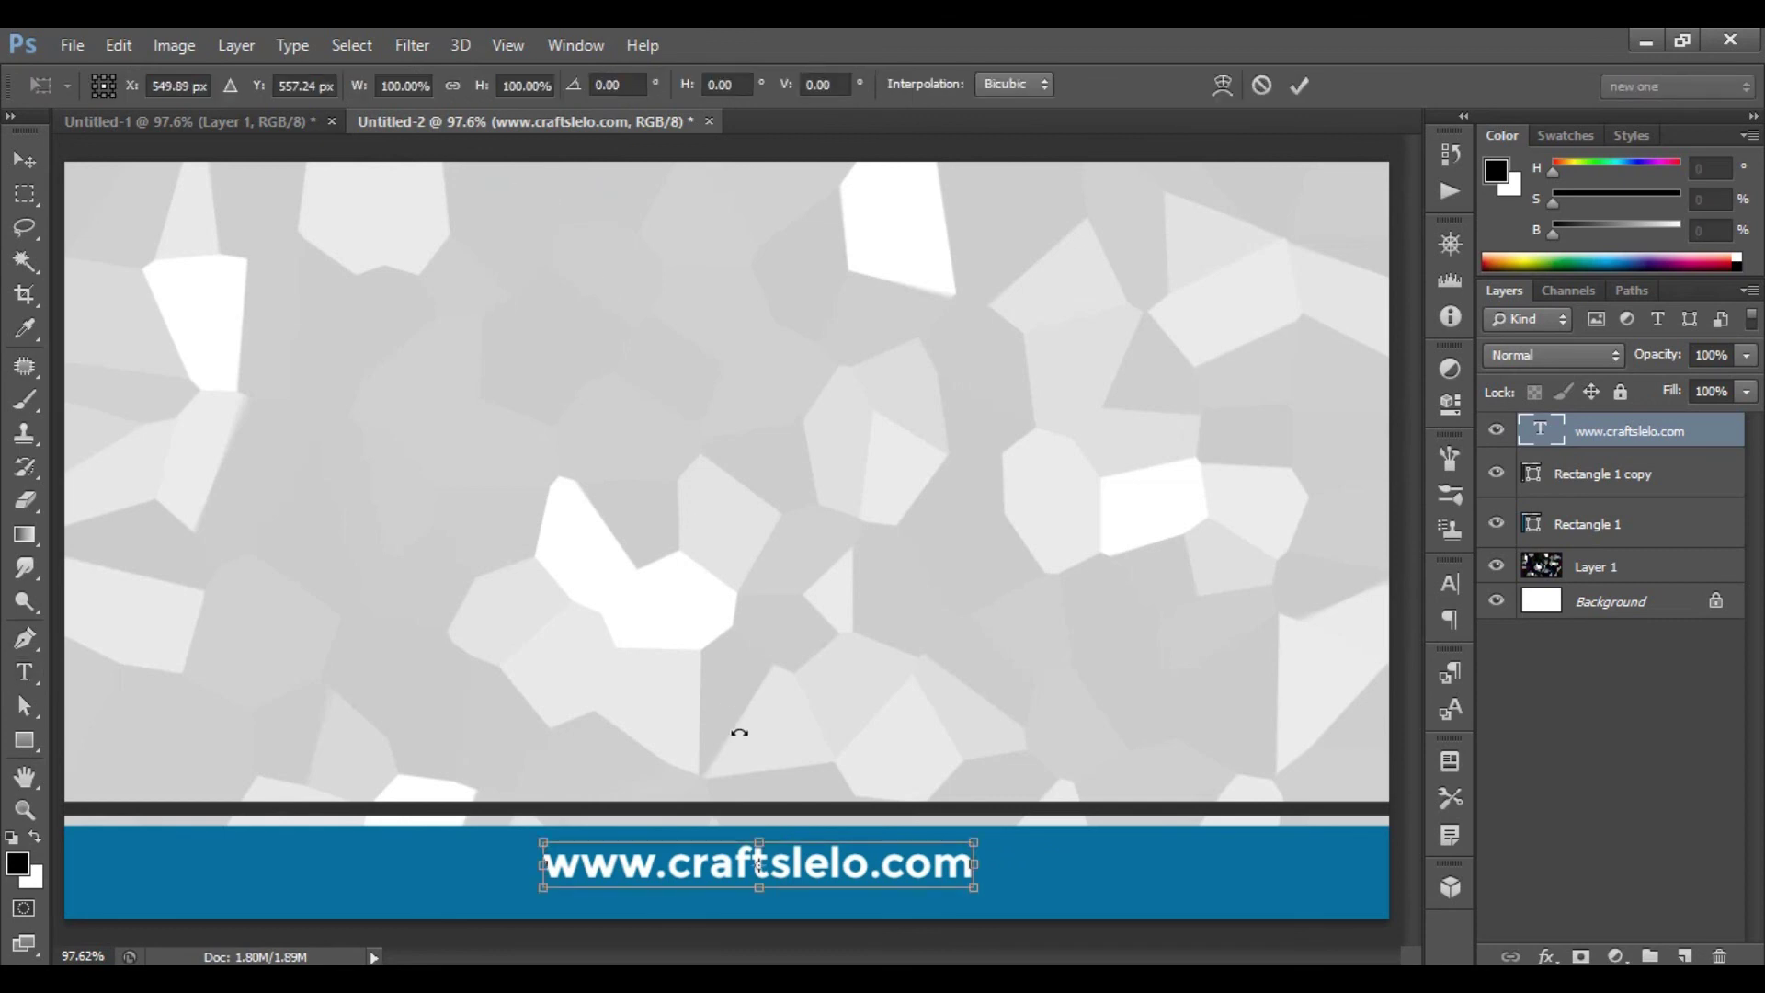
left_click_drag(857, 864, 838, 873)
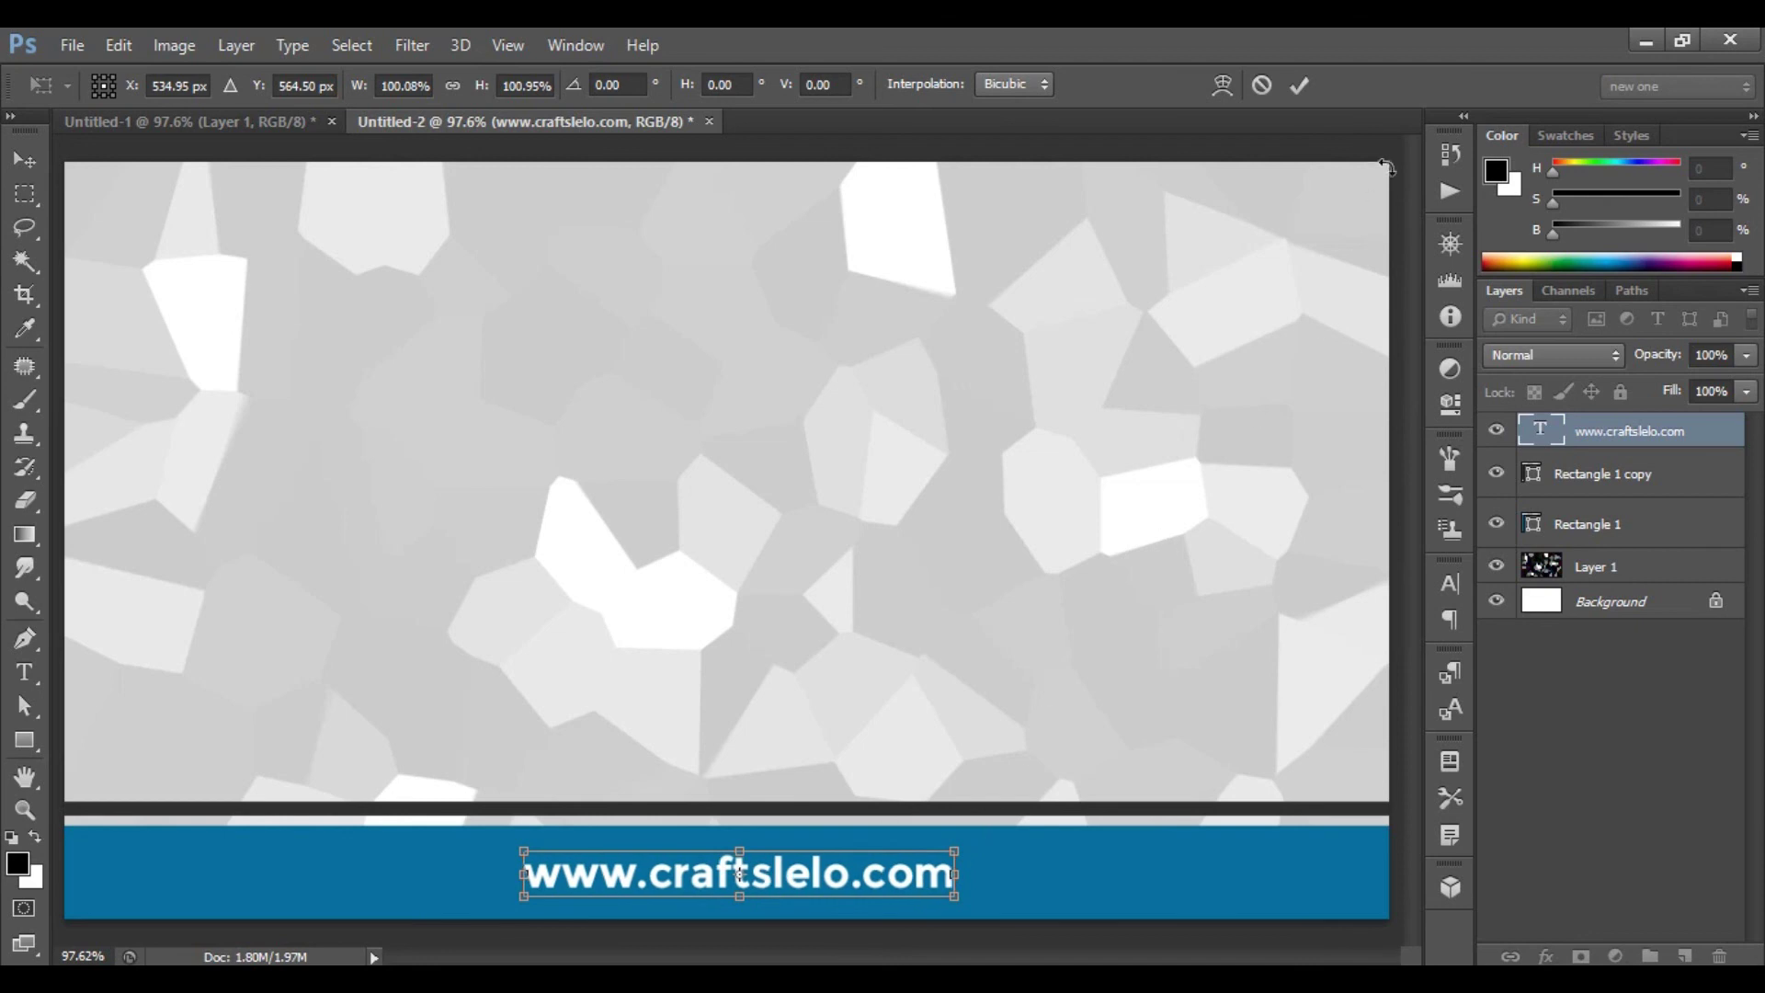
left_click(1300, 86)
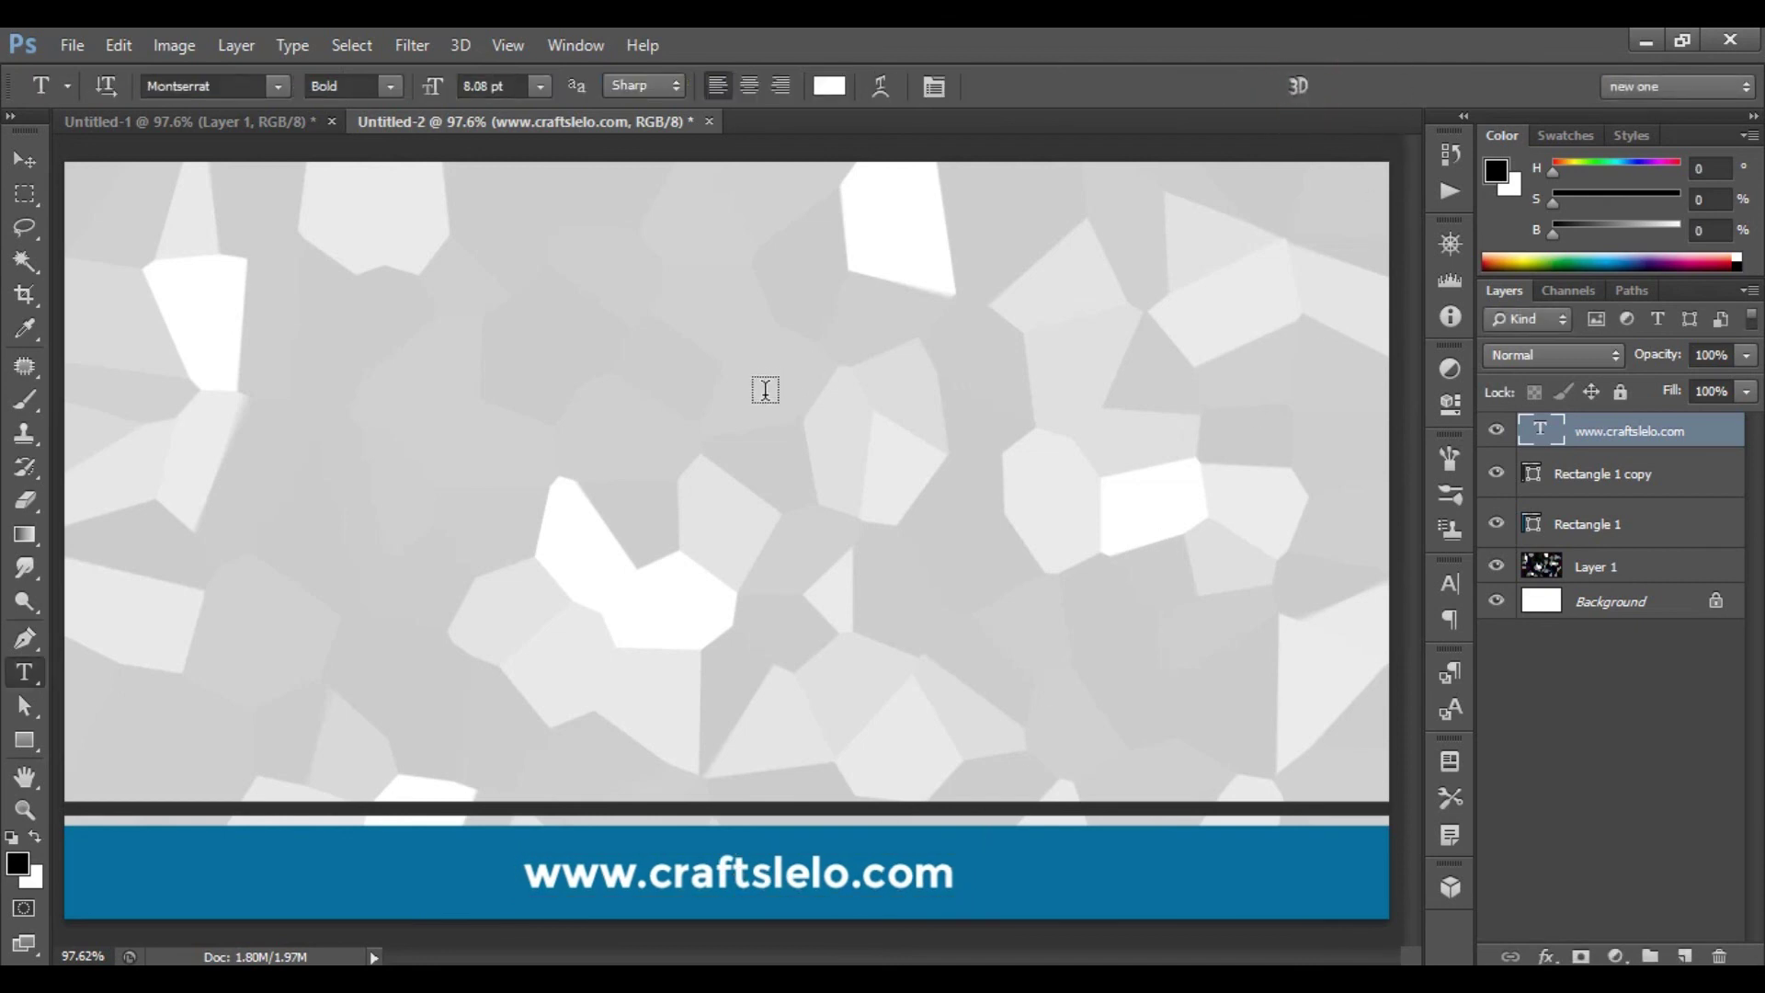
left_click(268, 121)
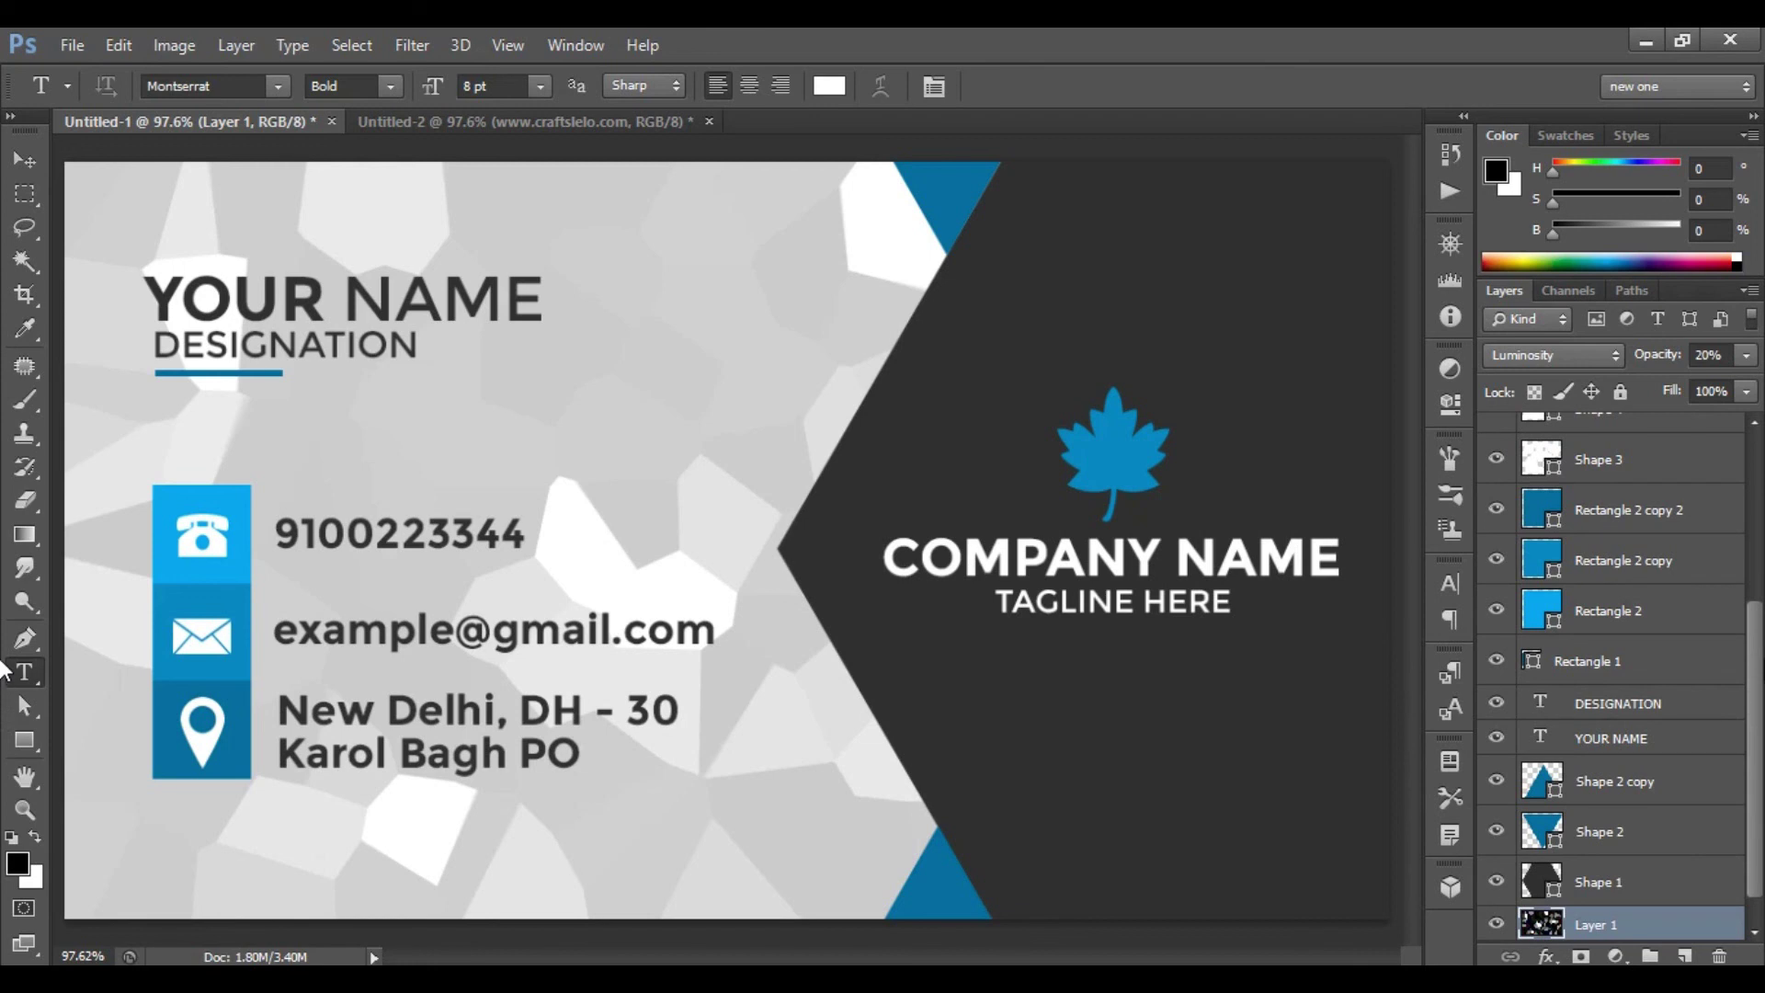
- Select the TAGLINE HERE, COMPANY NAME and logo layers in Untitled-1
left_click_drag(1756, 665, 1740, 416)
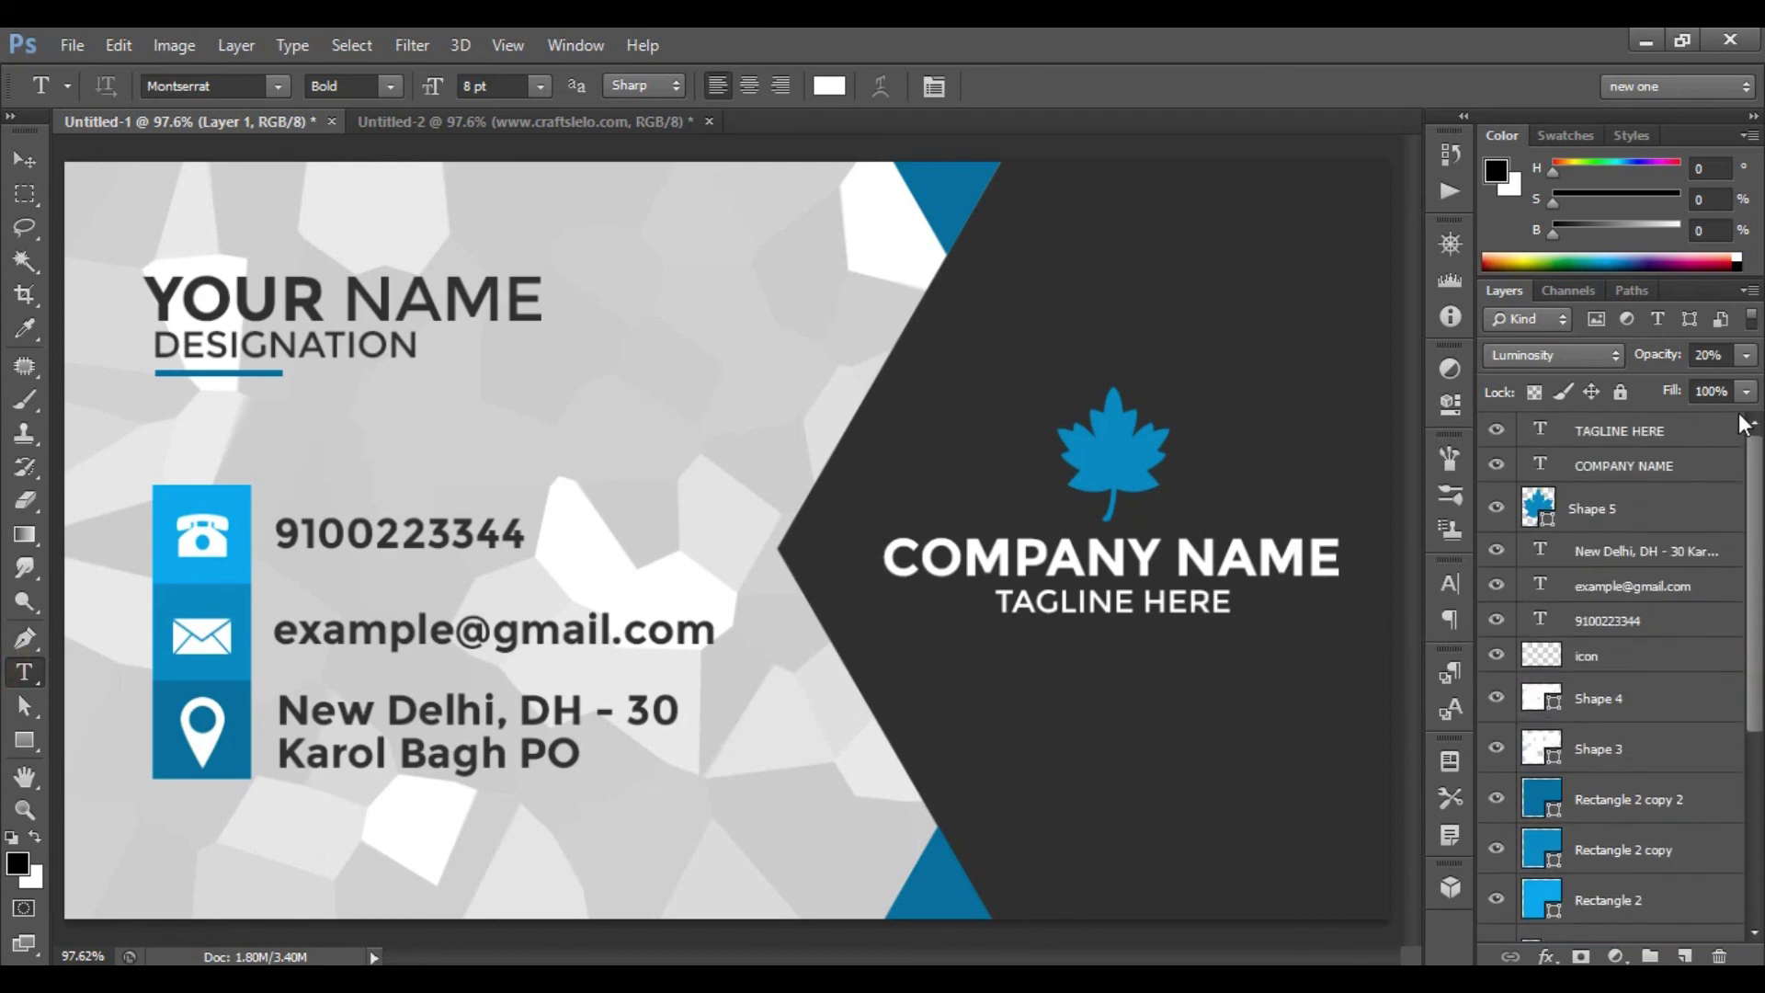
left_click(1604, 443)
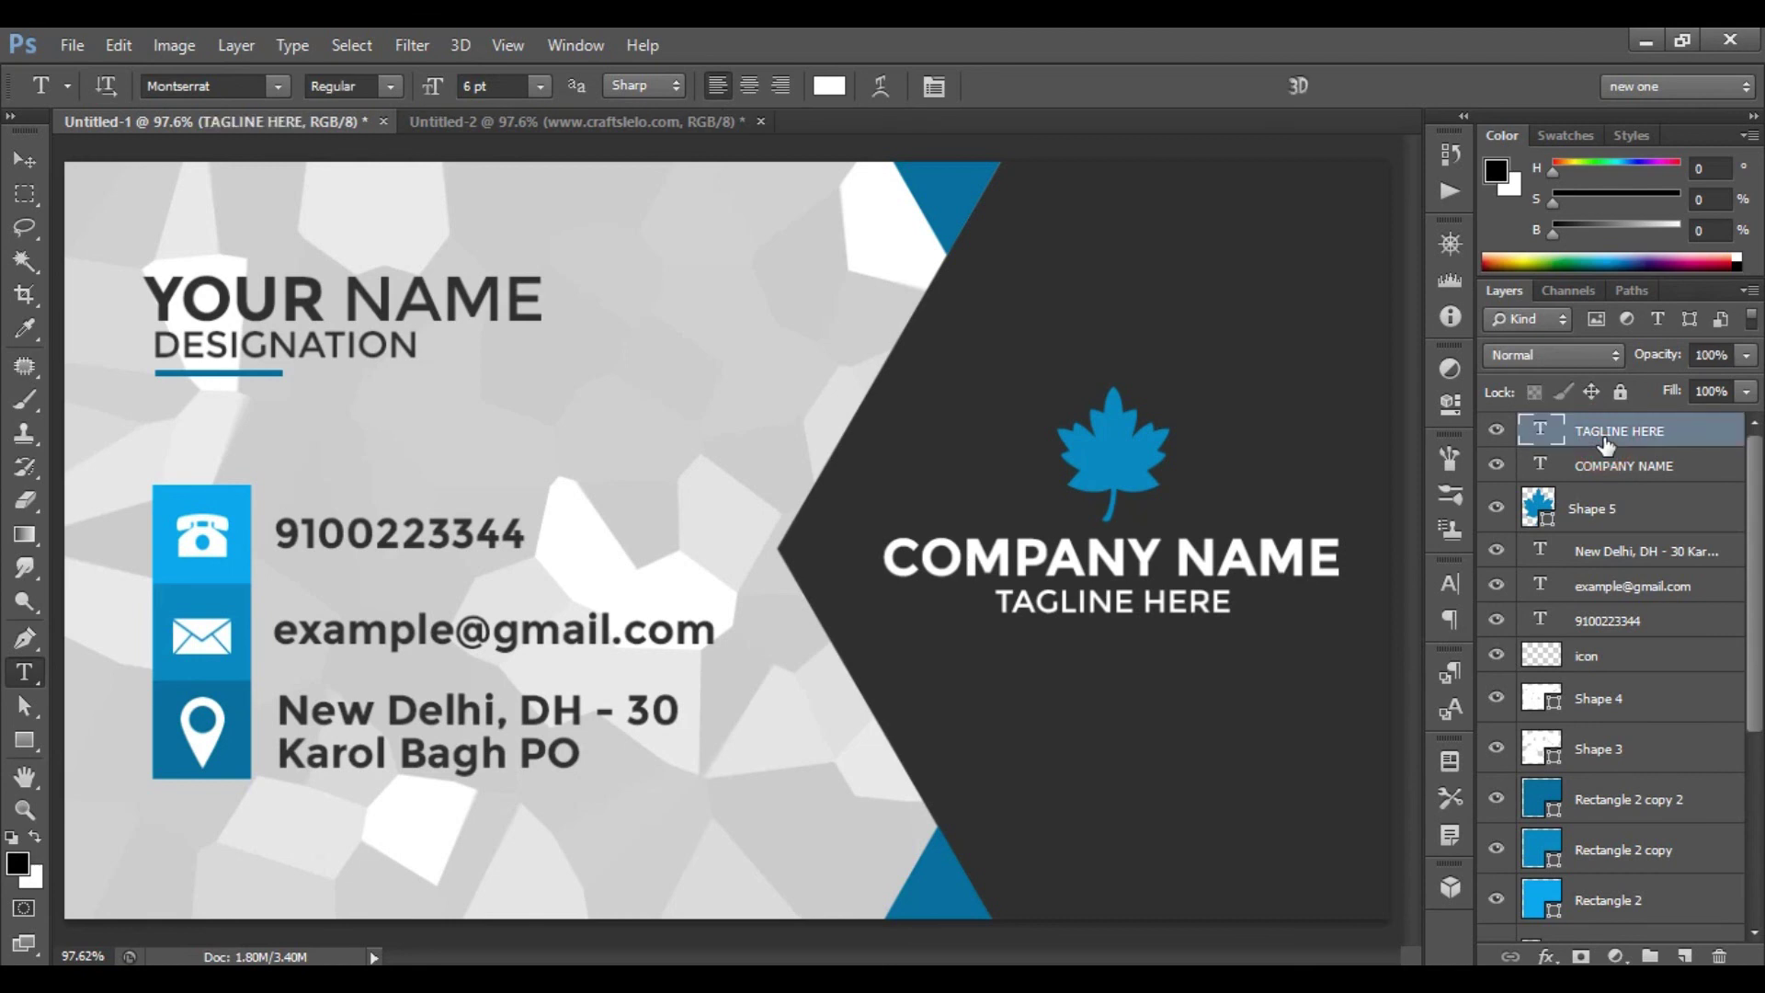
left_click(1620, 511, "shift")
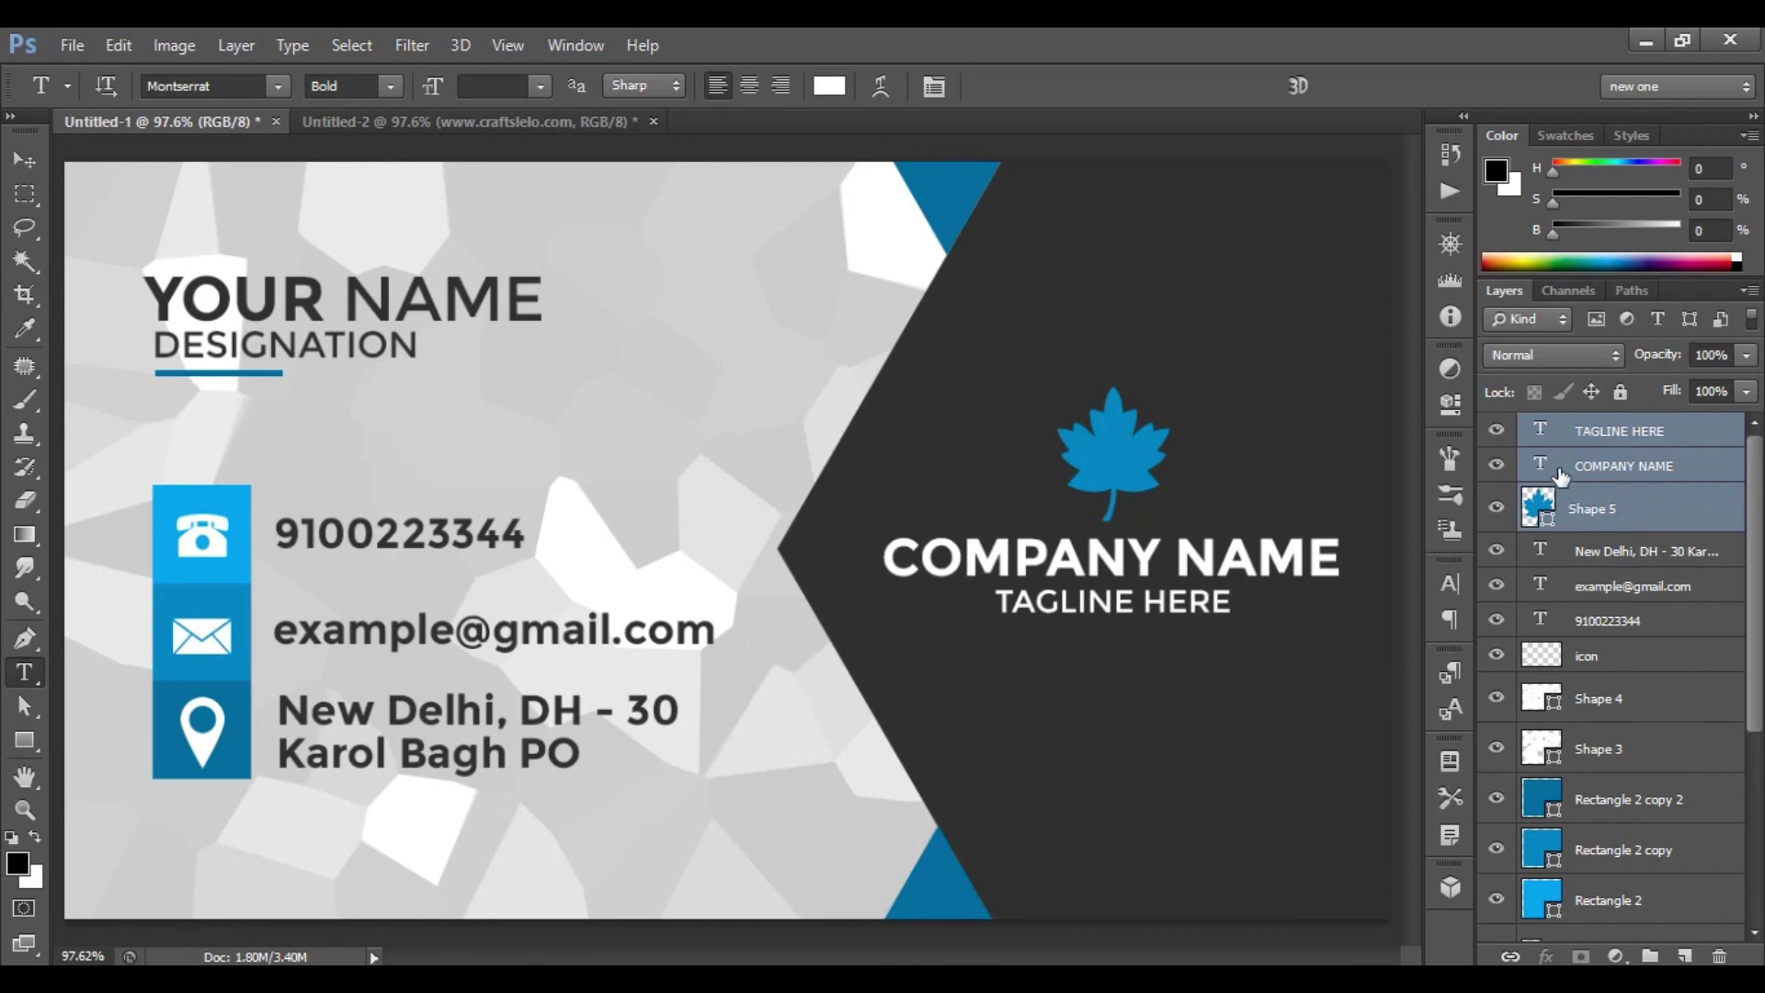
- Drag the logo, name and tagline layers onto the Untitled-2 back-side canvas
left_click(29, 159)
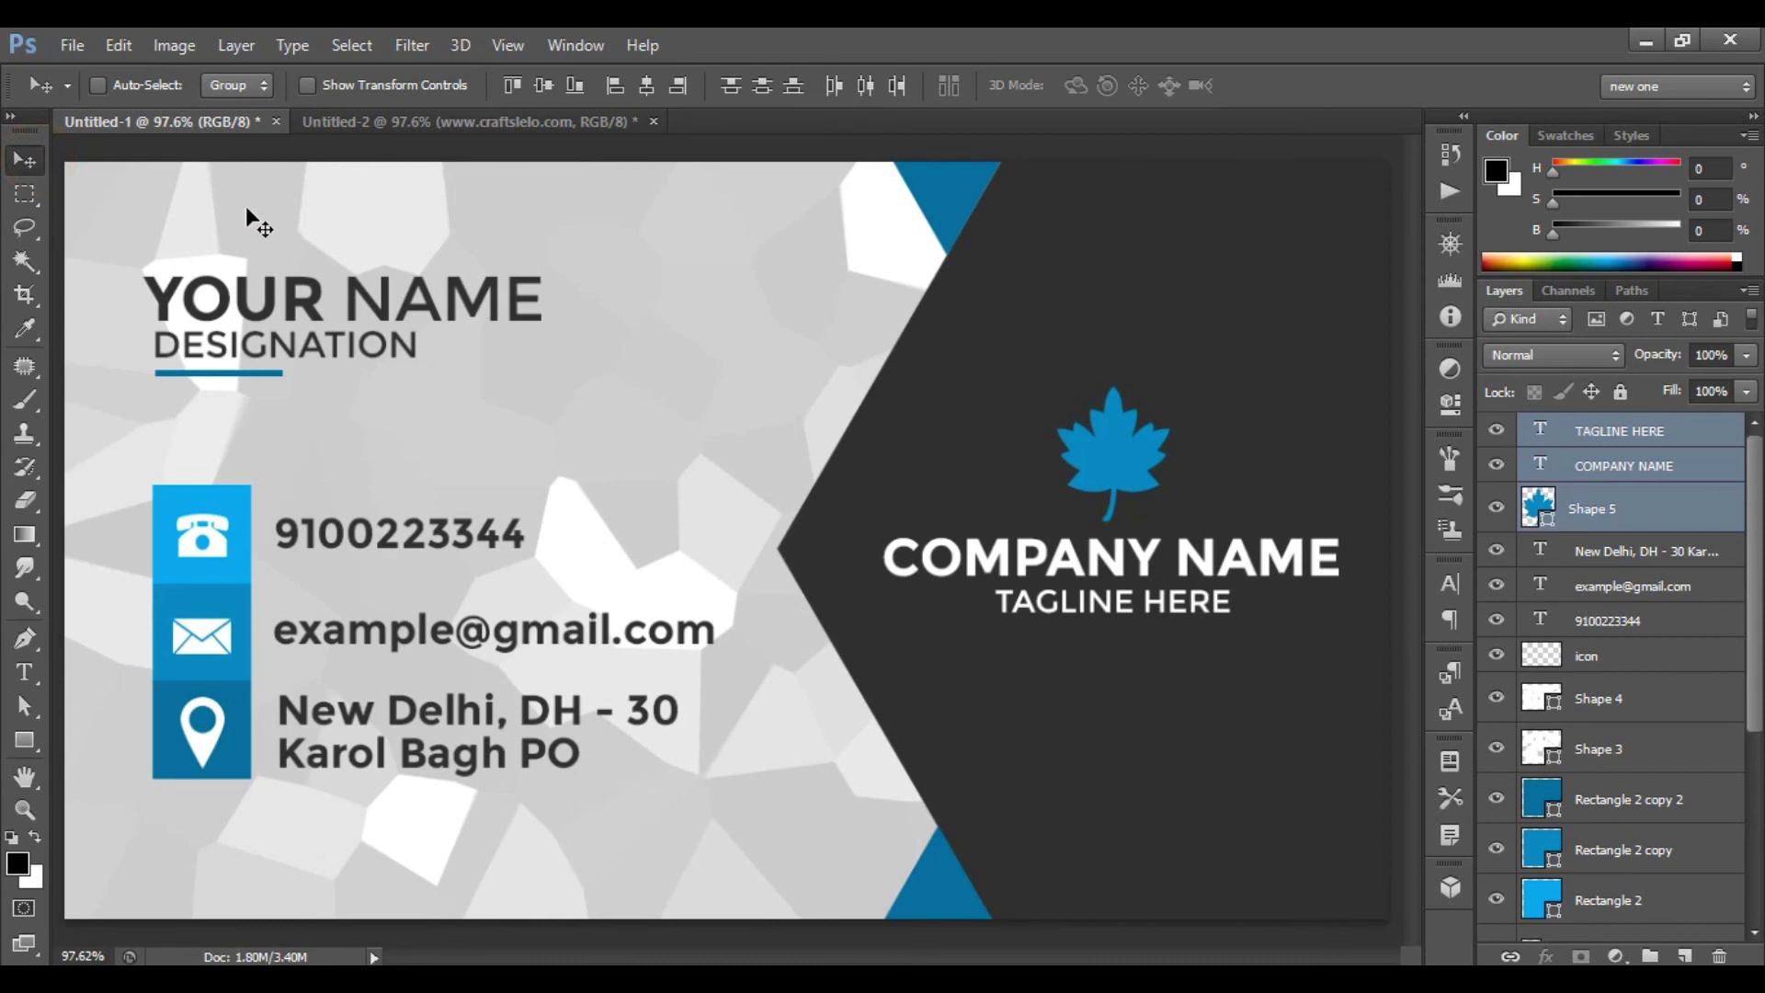
left_click_drag(1117, 464, 540, 134)
left_click(533, 119)
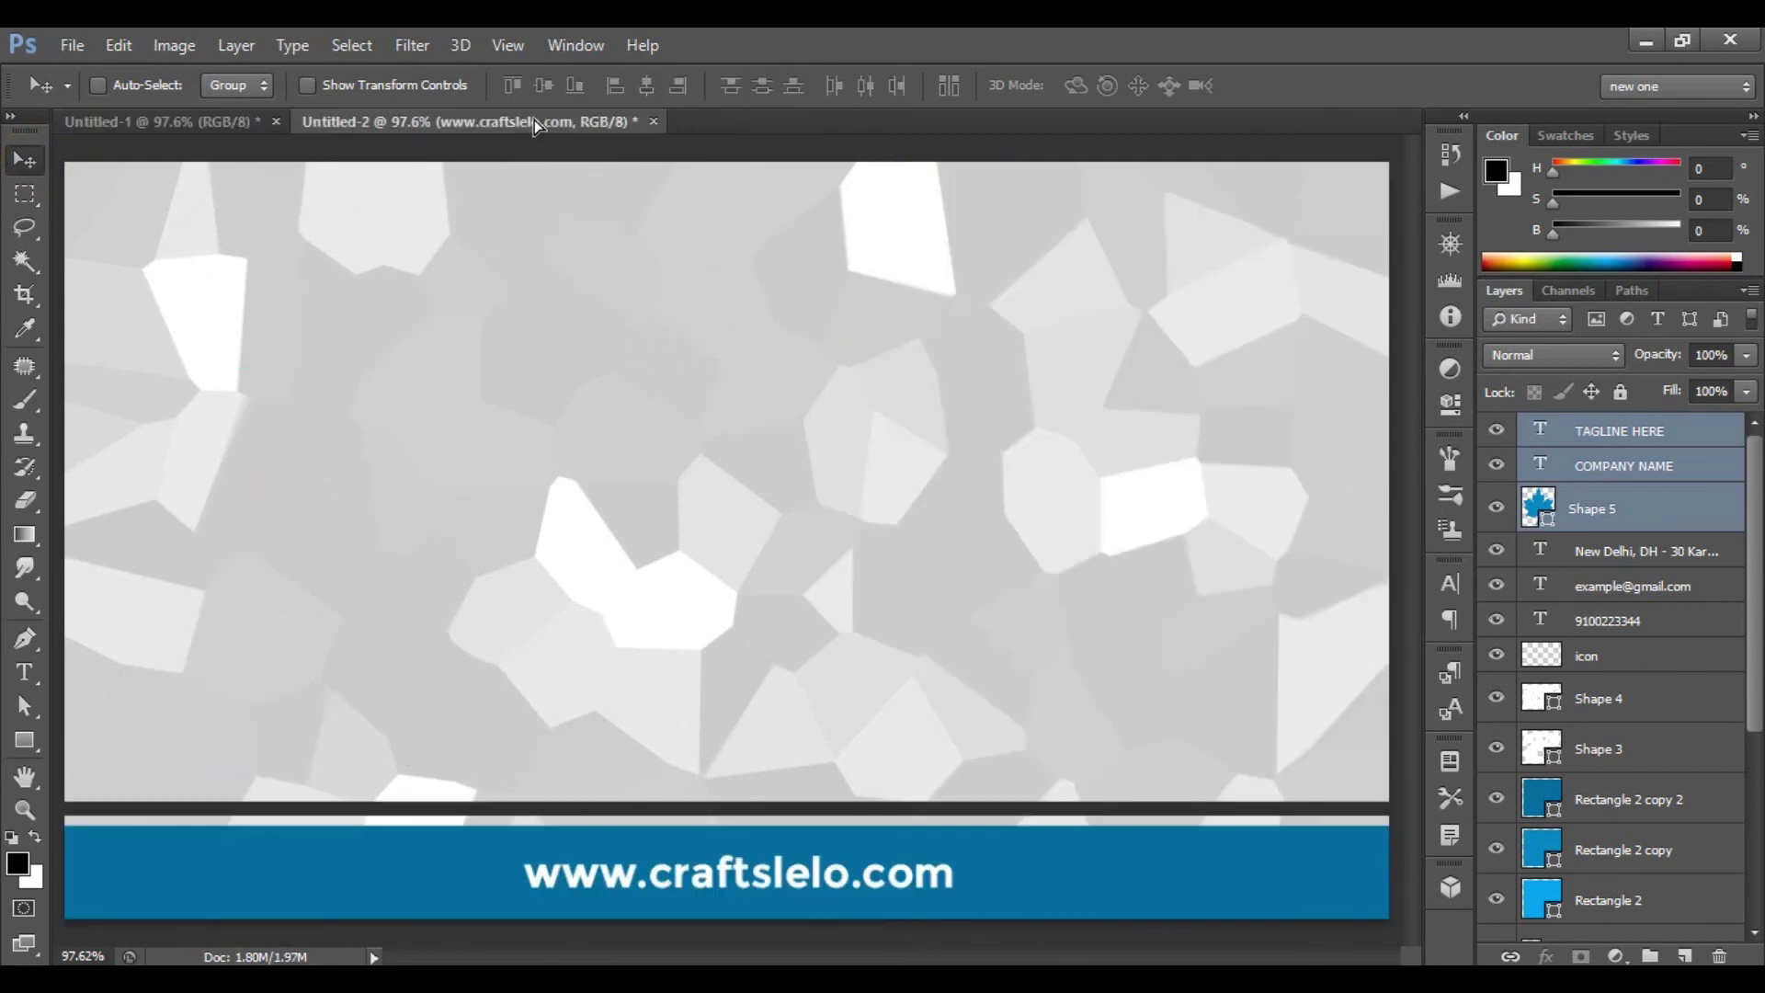
left_click_drag(533, 119, 675, 351)
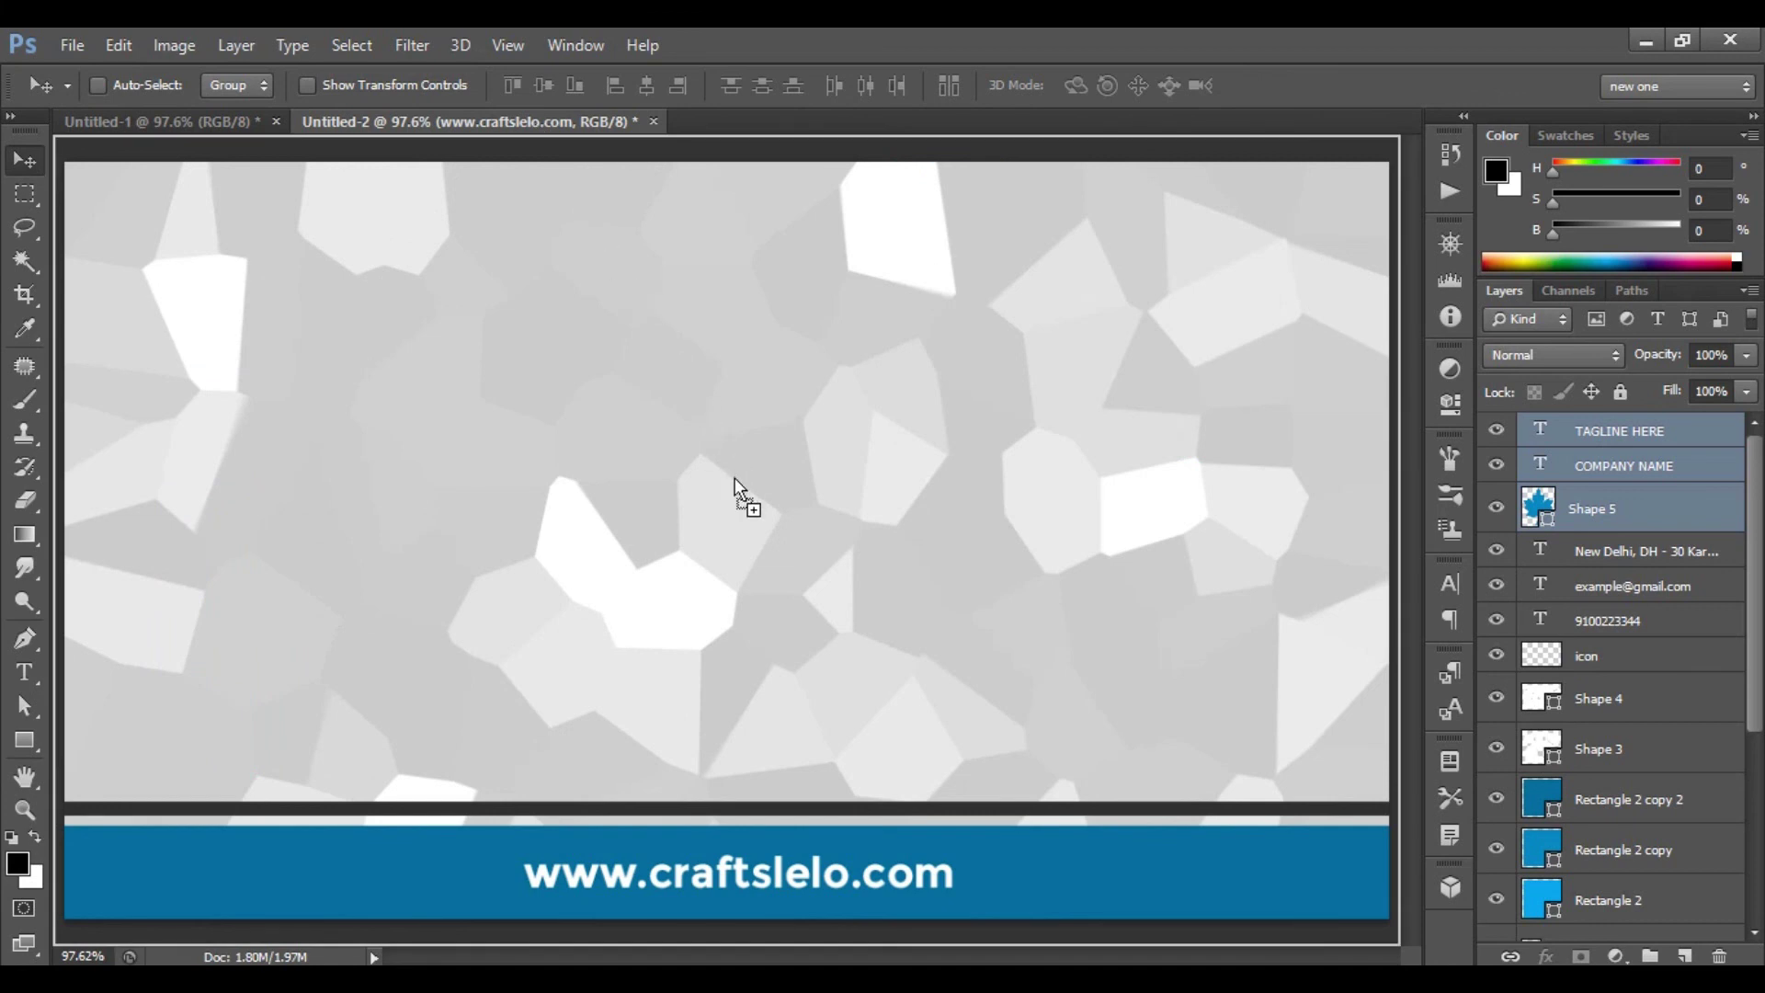
left_click_drag(763, 479, 763, 480)
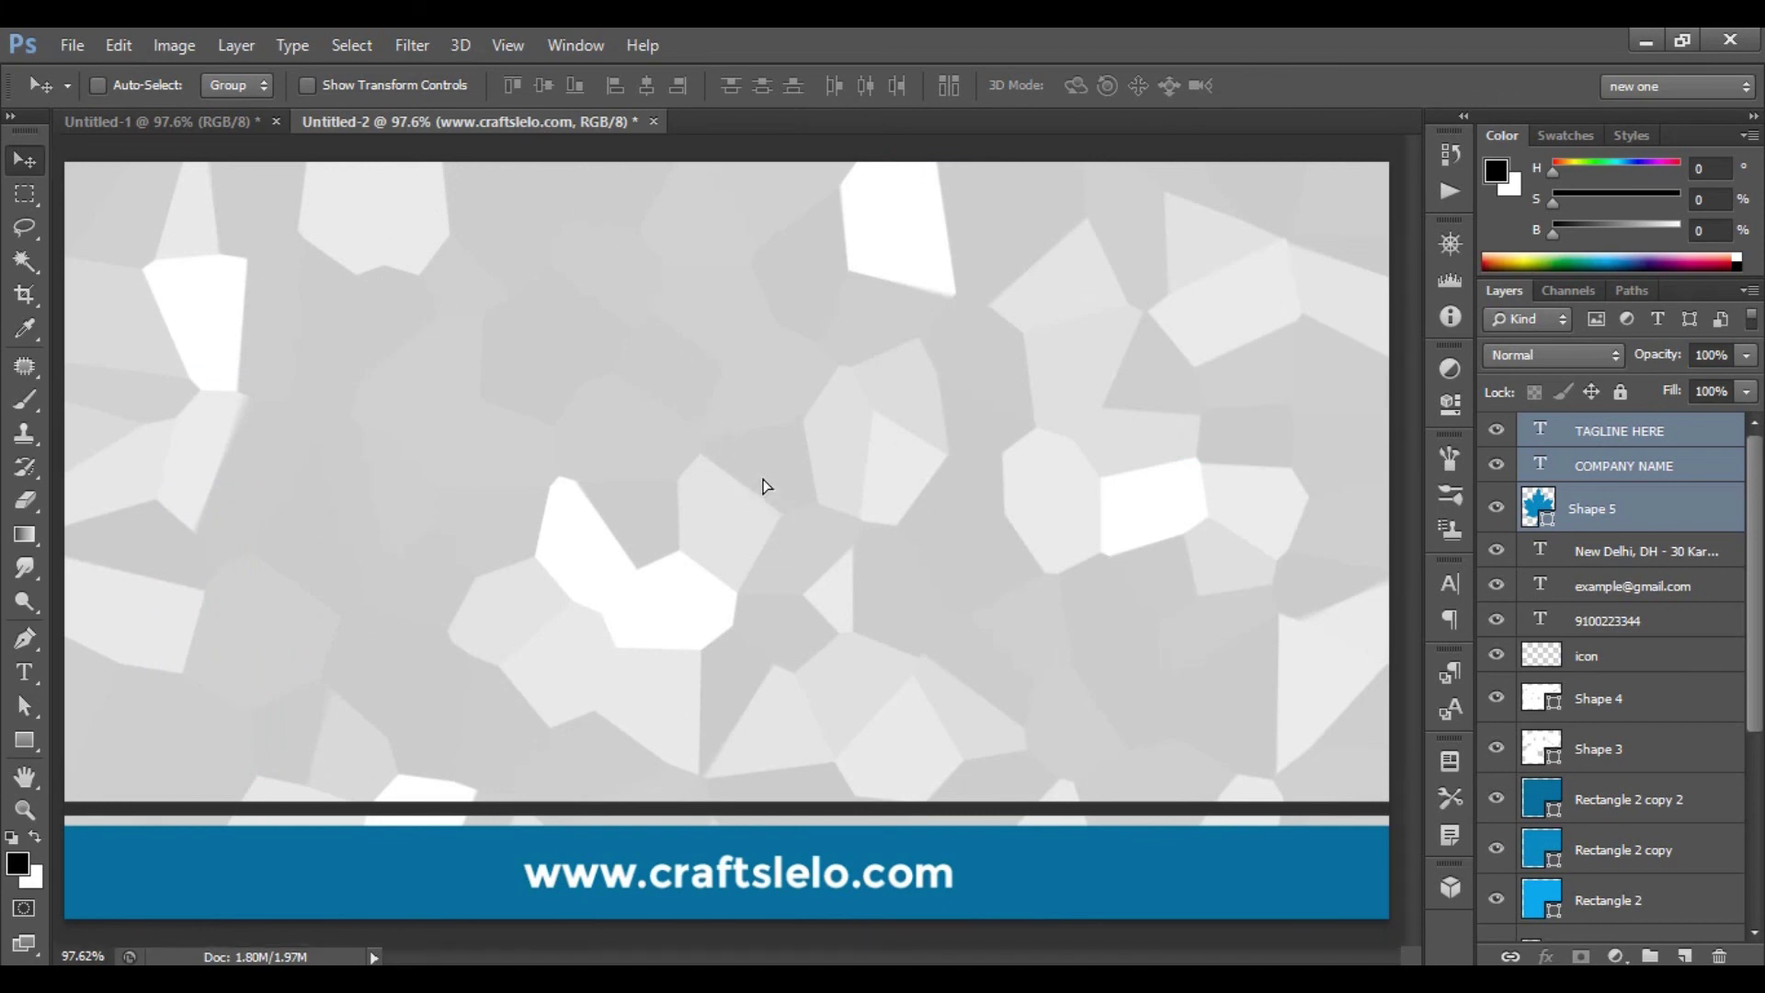